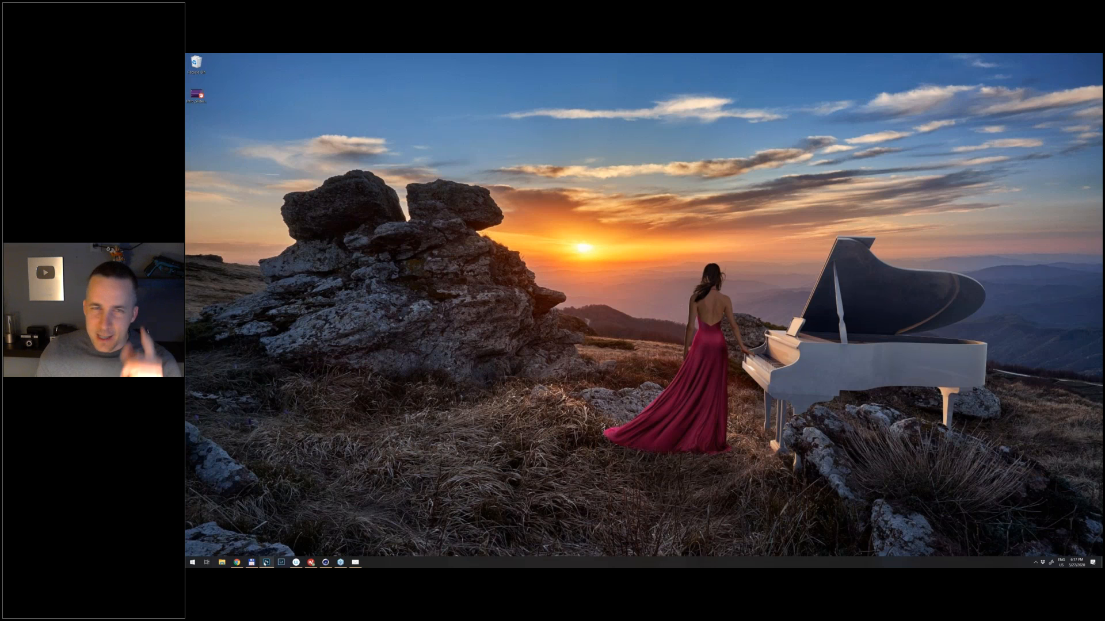
# - Switch to Photoshop with the sunset landscape Background.psd in view and activate the Move tool
pyautogui.click(266, 562)
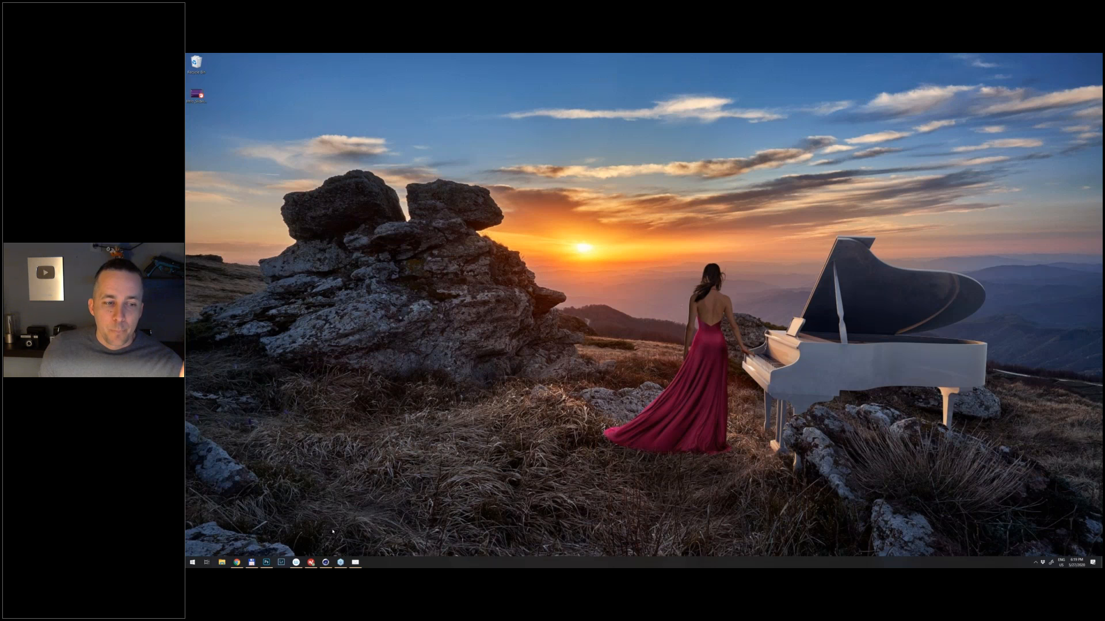
pyautogui.click(267, 563)
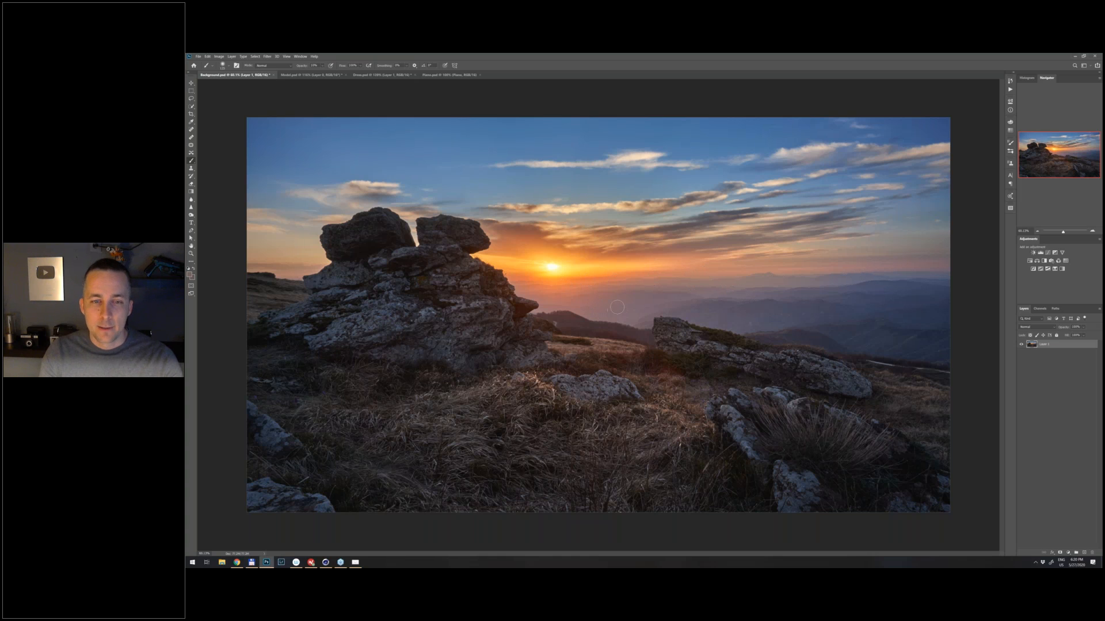
pyautogui.press('v')
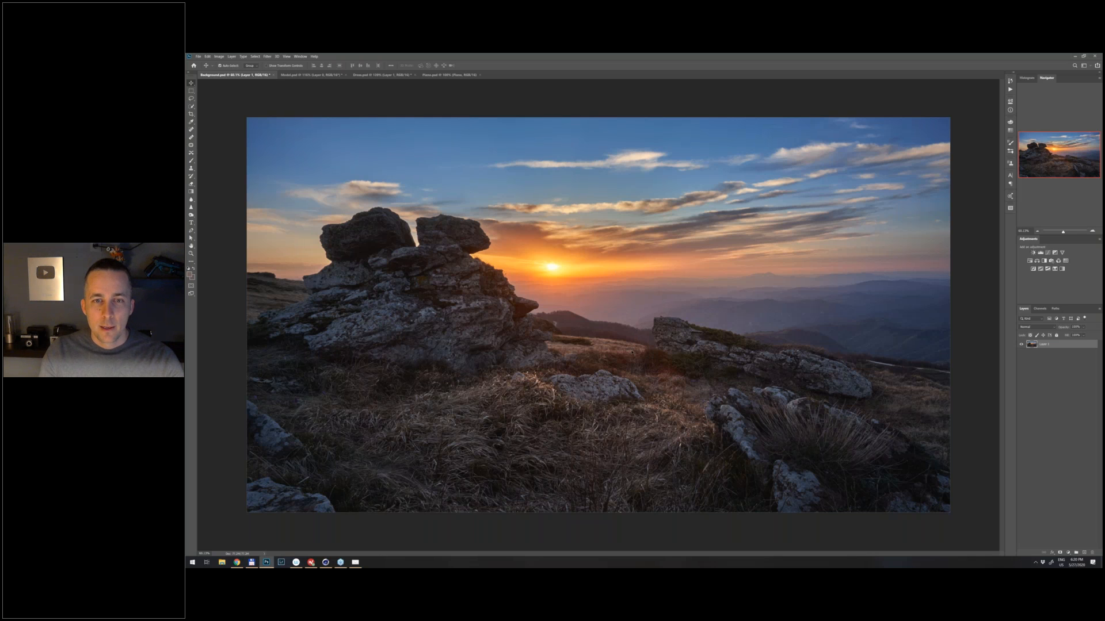
# - Compare the landscape in Background.psd with the studio shot in Model.psd, ending on Model.psd
pyautogui.hotkey('ctrl', 'Tab')
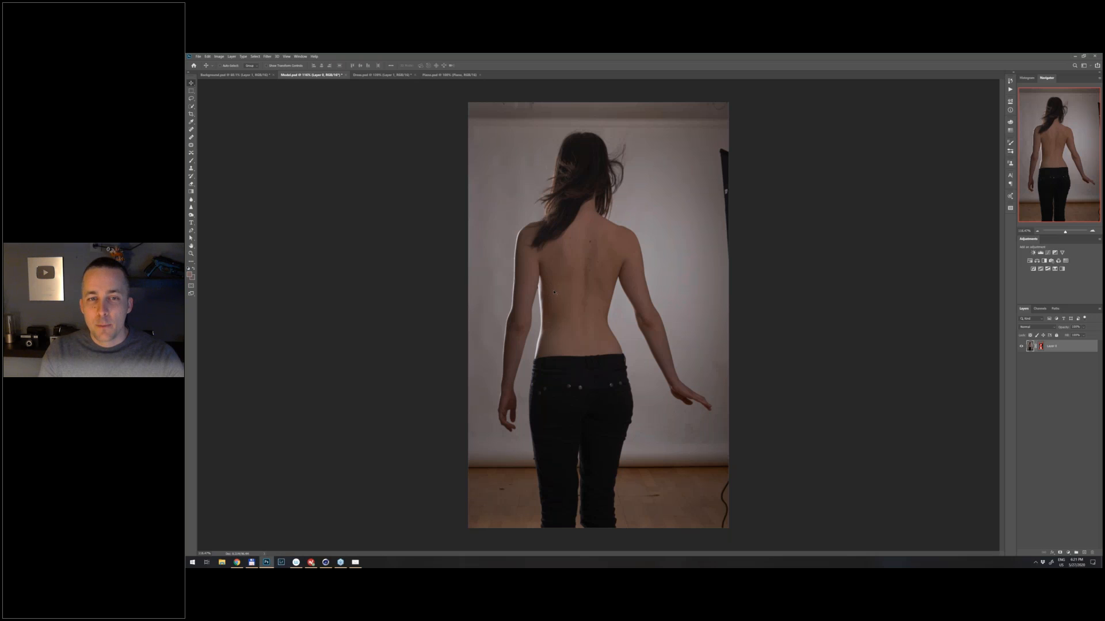
pyautogui.hotkey('ctrl', 'shift', 'Tab')
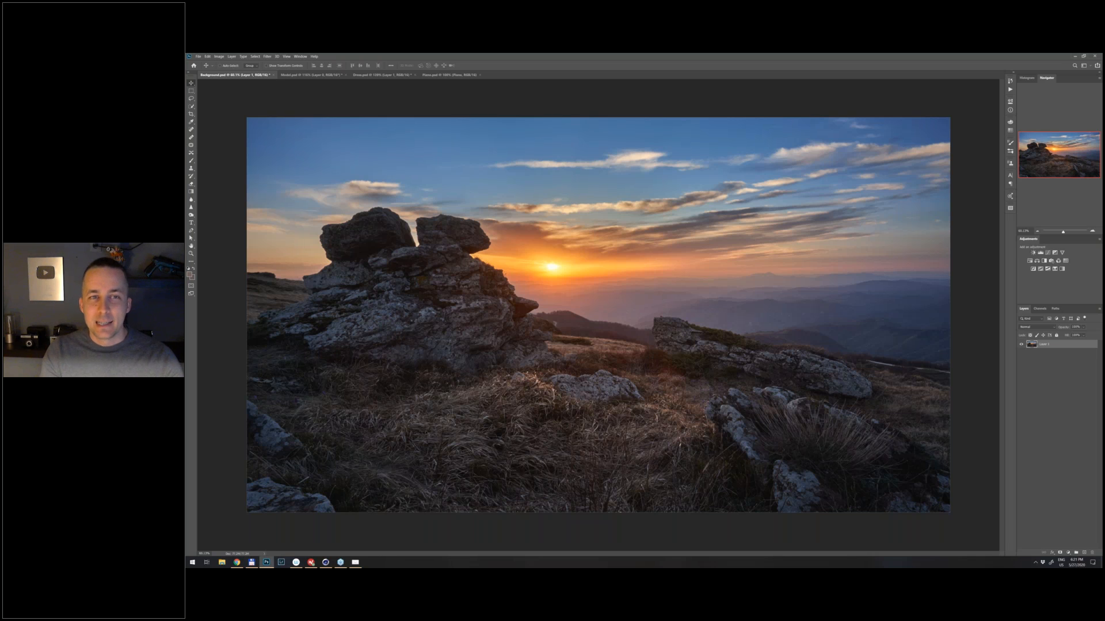
pyautogui.hotkey('ctrl', 'Tab')
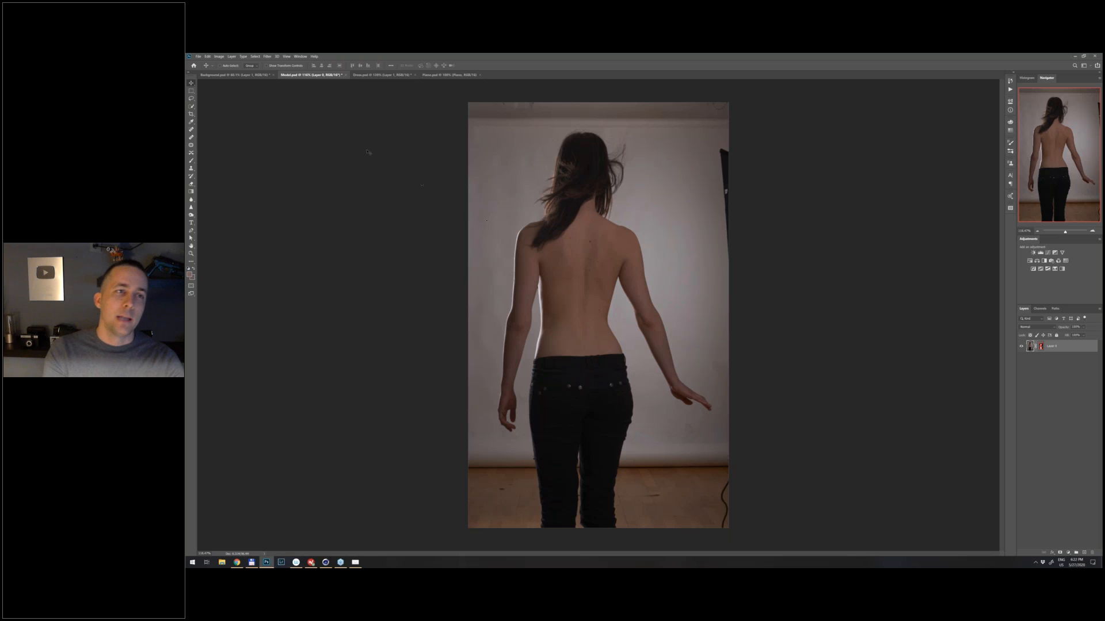
pyautogui.click(239, 76)
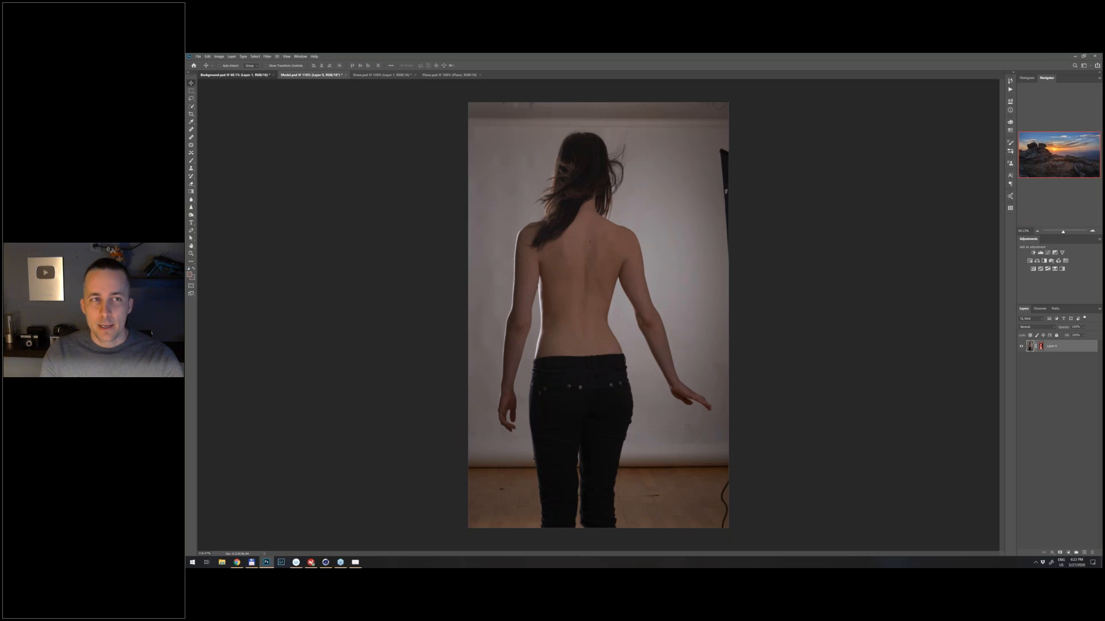
pyautogui.click(240, 76)
pyautogui.click(305, 75)
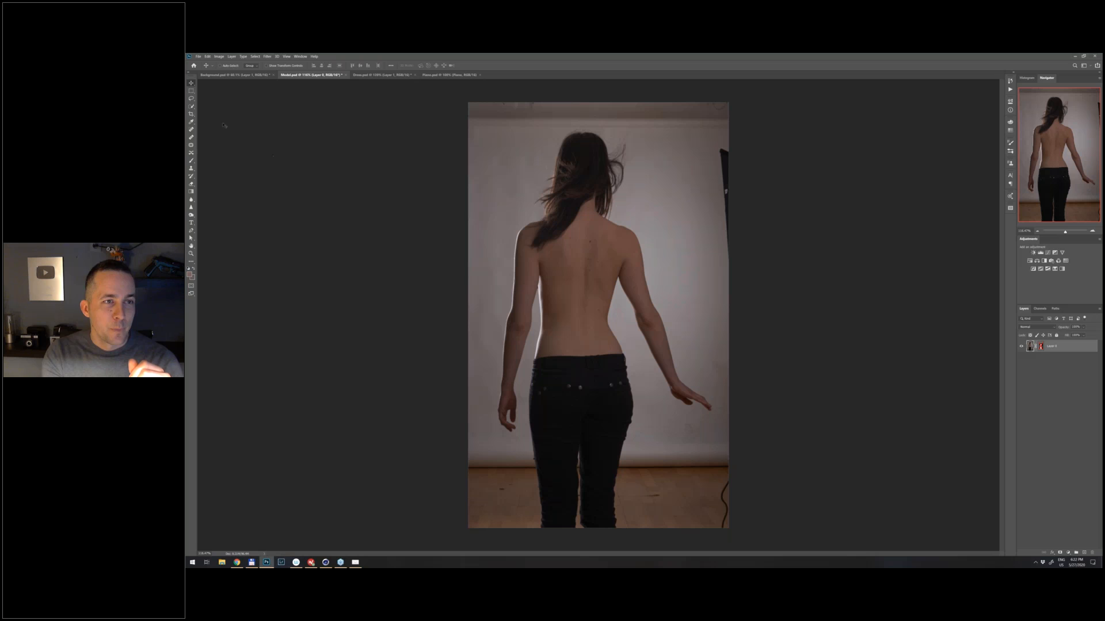
# - Try selecting the woman by brushing over her hair, arms and jeans with the Quick Selection tool, and clear the selection
pyautogui.click(192, 107)
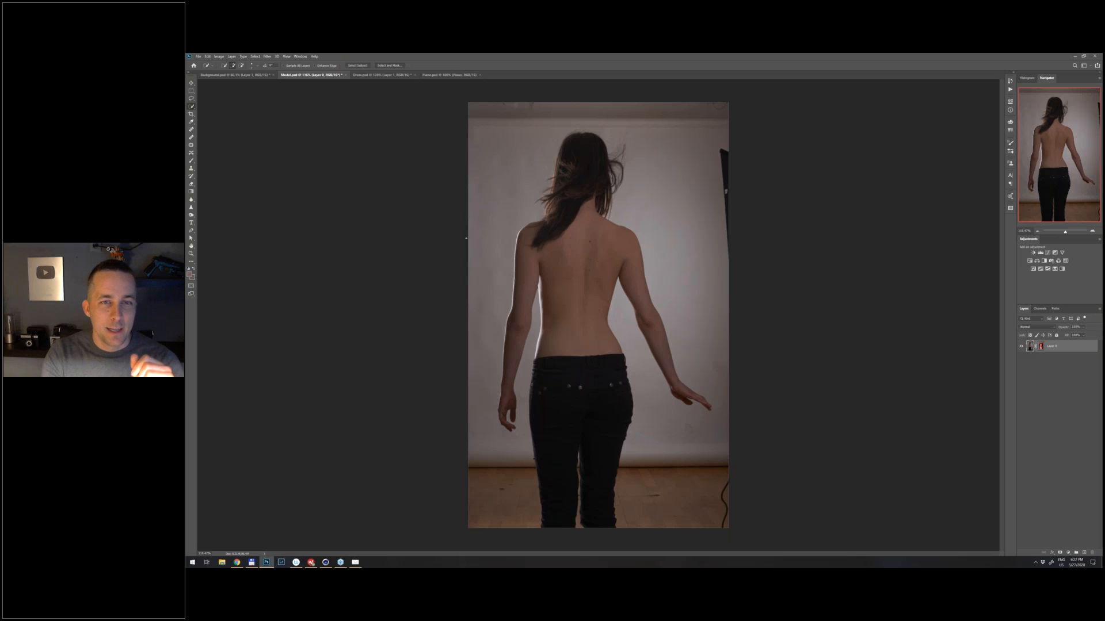
pyautogui.moveTo(584, 171)
pyautogui.mouseDown()
pyautogui.moveTo(587, 311)
pyautogui.moveTo(567, 249)
pyautogui.moveTo(531, 270)
pyautogui.moveTo(518, 349)
pyautogui.mouseUp()
pyautogui.moveTo(638, 323); pyautogui.dragTo(684, 394)
pyautogui.moveTo(593, 380); pyautogui.dragTo(595, 489)
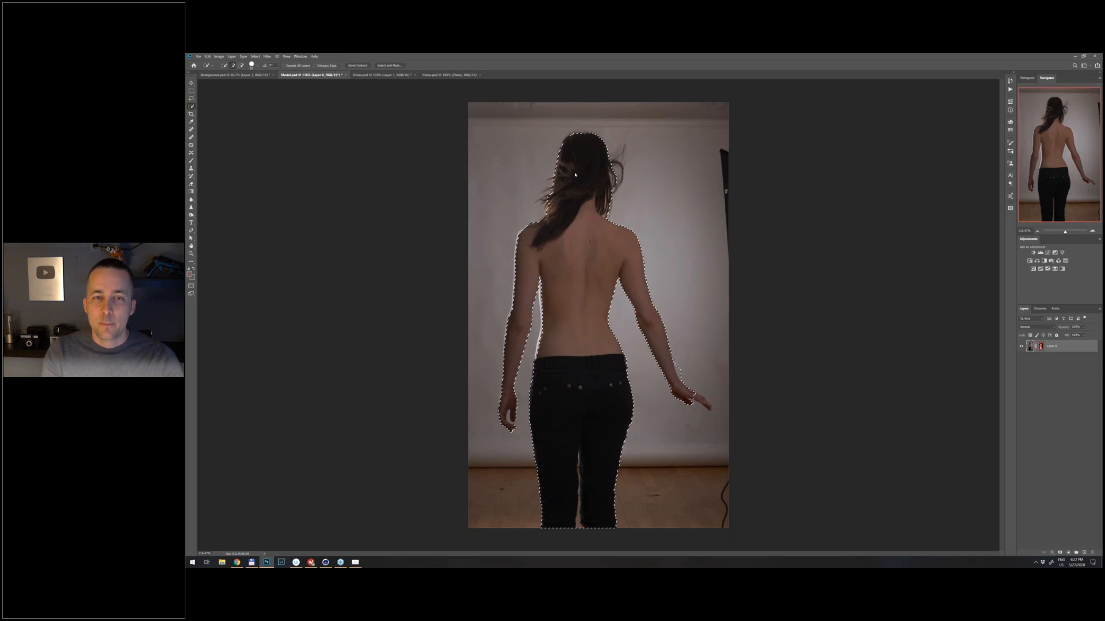
pyautogui.hotkey('ctrl', 'd')
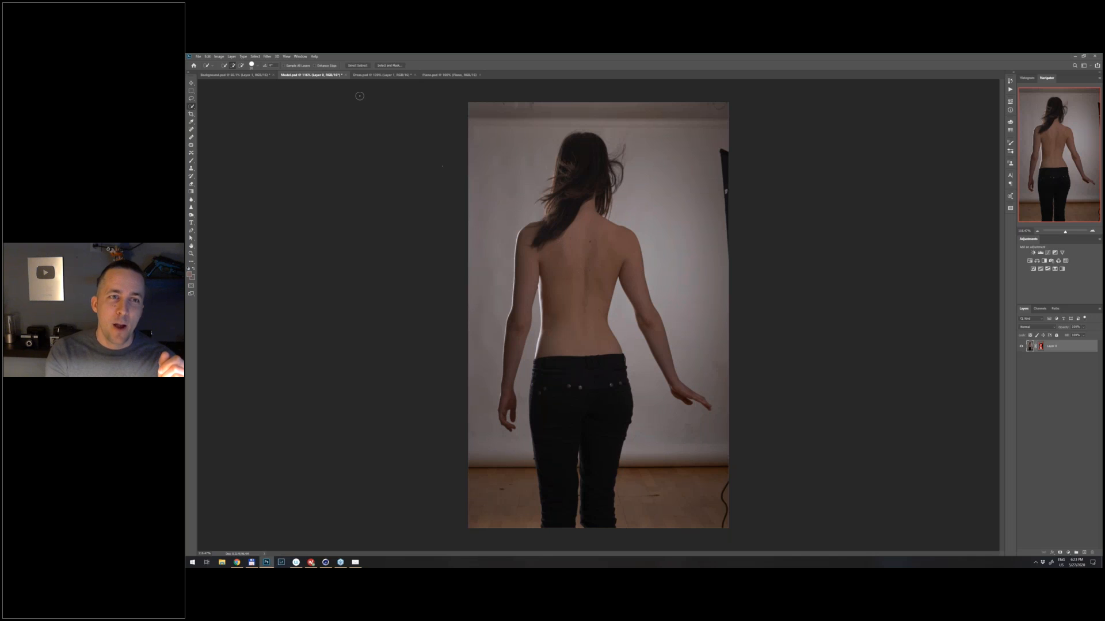
# - Select the whole woman in Model.psd automatically with Select Subject
pyautogui.click(359, 66)
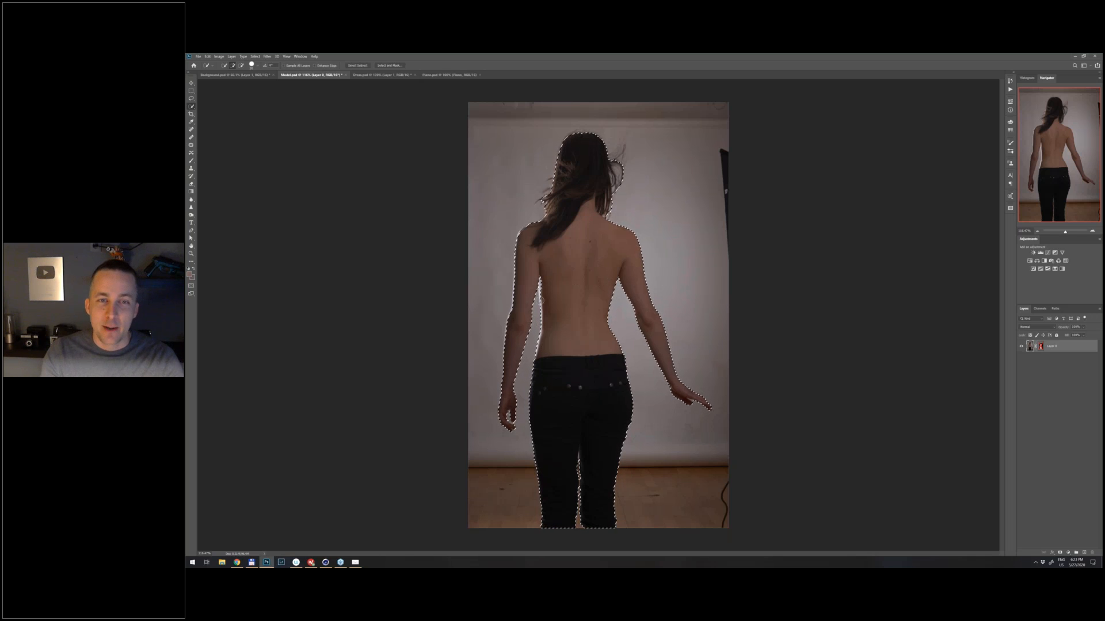
pyautogui.hotkey('ctrl', 'd')
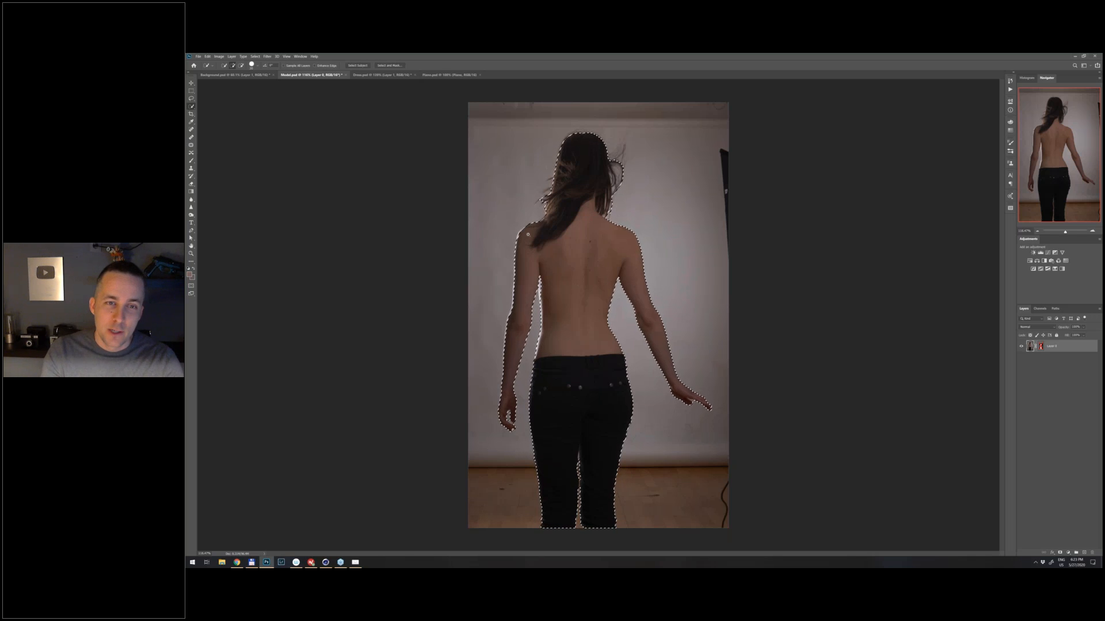
# - Examine the selection outline close up along the woman's shoulders, waist, both arms and hair
pyautogui.scroll(3, 524, 240)
pyautogui.scroll(3, 539, 237)
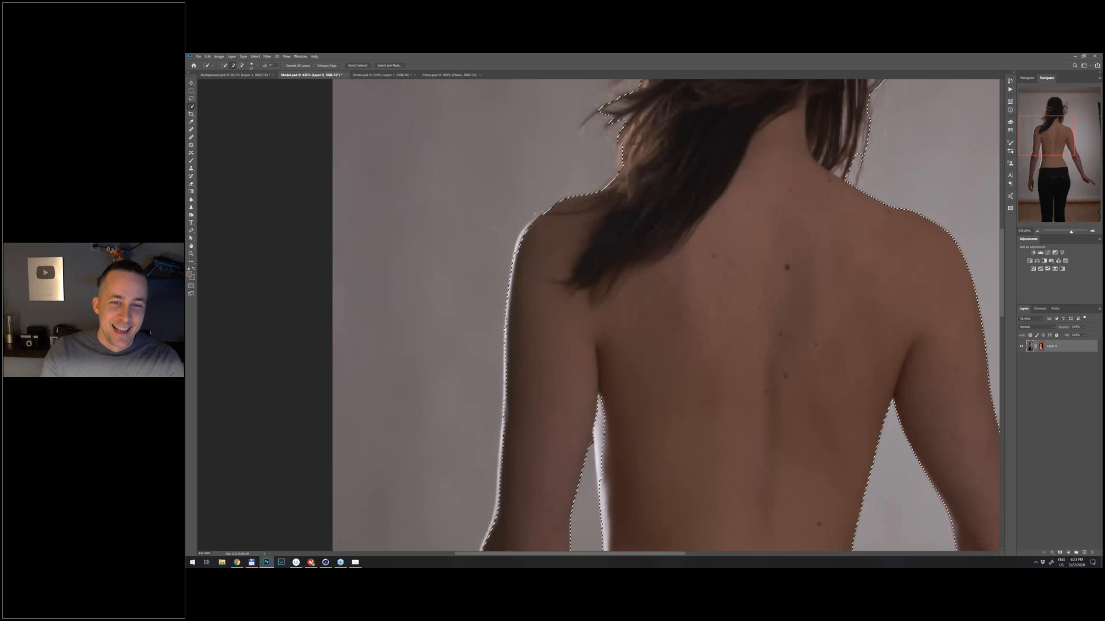
pyautogui.moveTo(515, 358); pyautogui.dragTo(478, 210)
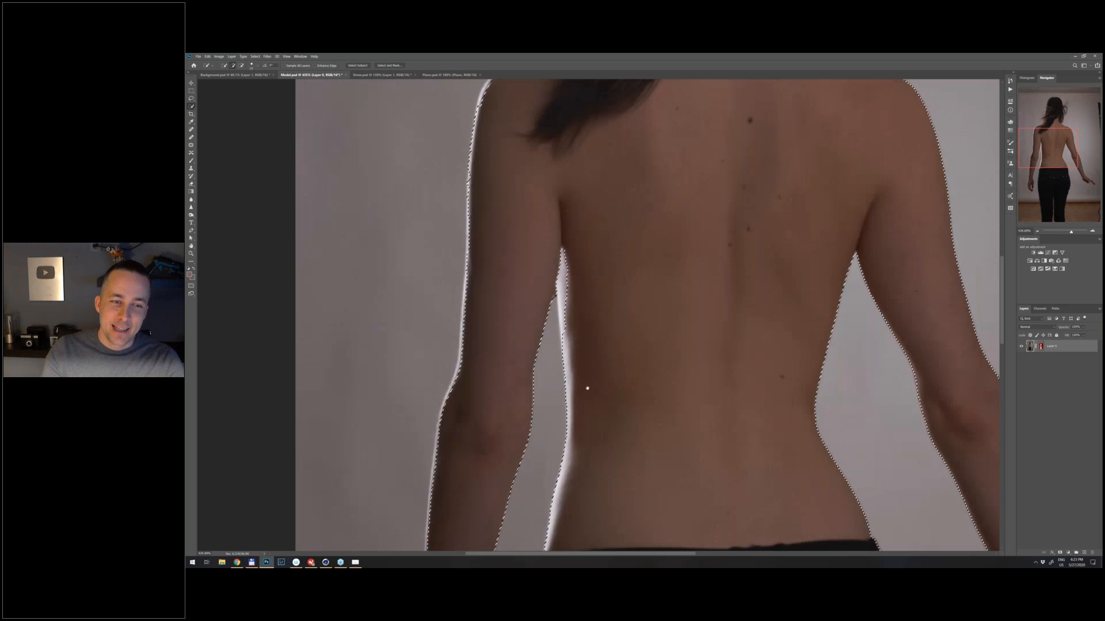
pyautogui.scroll(-3, 587, 388)
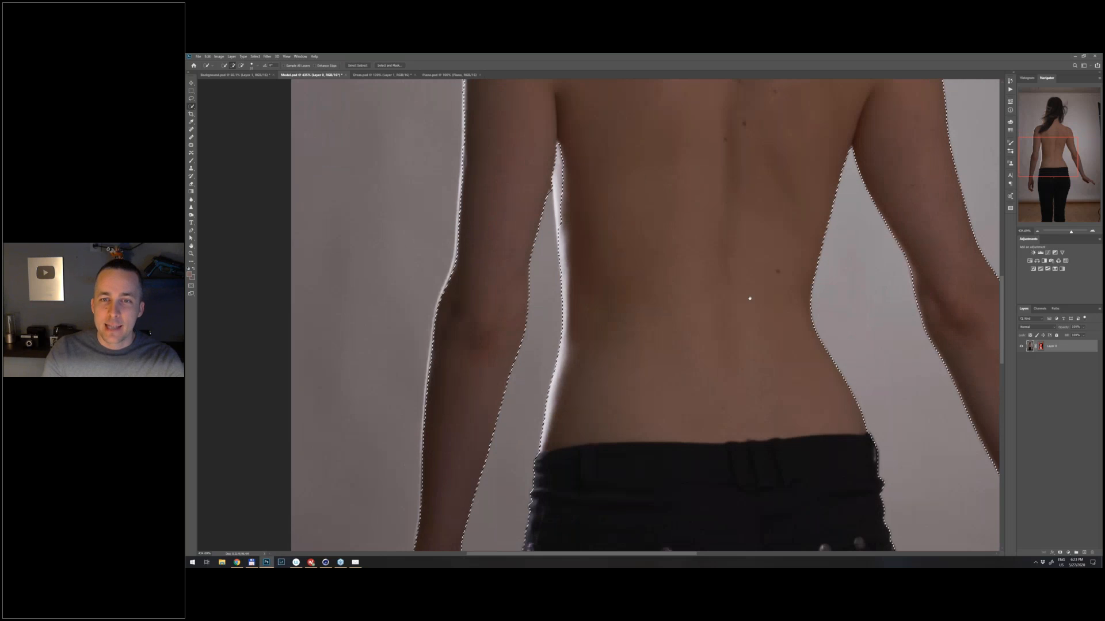
pyautogui.moveTo(750, 299); pyautogui.dragTo(500, 418)
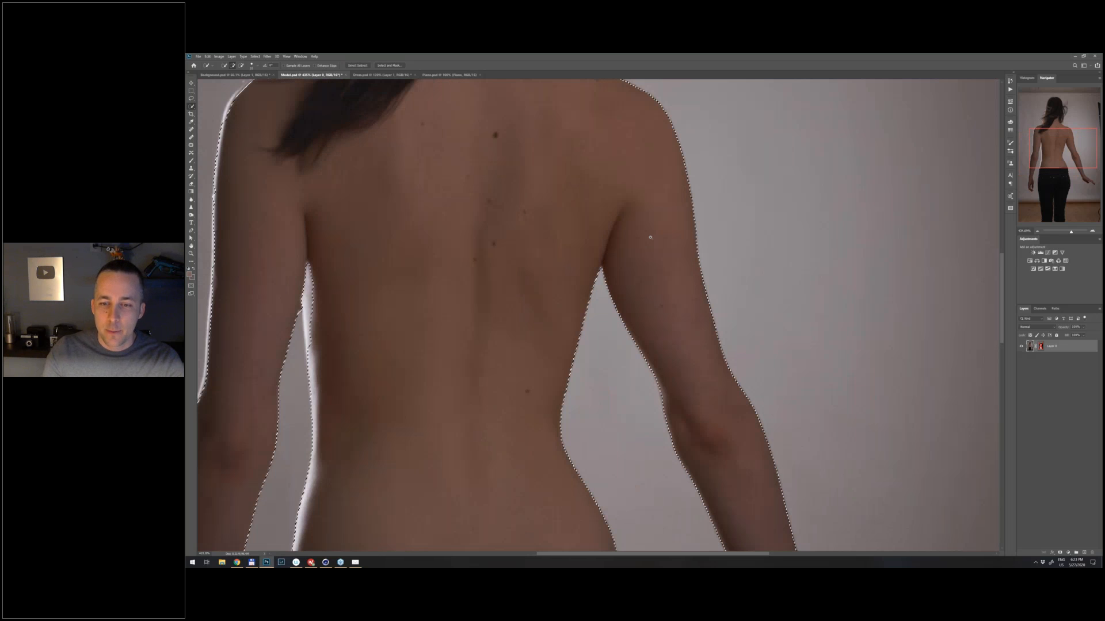
pyautogui.moveTo(650, 237); pyautogui.dragTo(613, 288)
pyautogui.moveTo(783, 491); pyautogui.dragTo(732, 420)
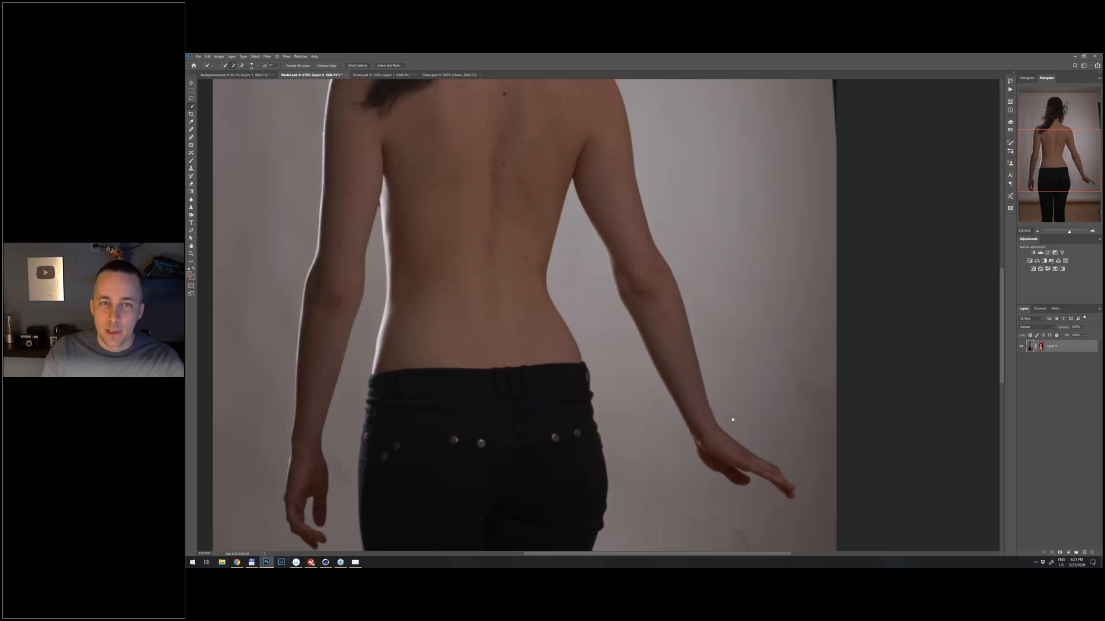
pyautogui.moveTo(673, 321); pyautogui.dragTo(690, 344)
pyautogui.moveTo(536, 134); pyautogui.dragTo(632, 295)
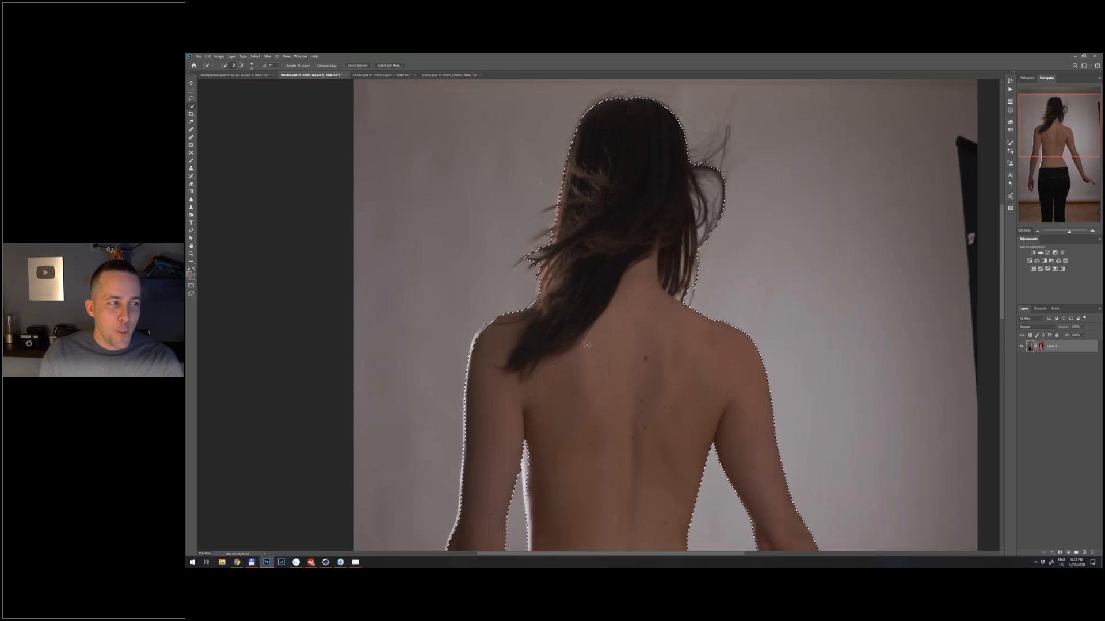
pyautogui.moveTo(538, 425); pyautogui.dragTo(555, 355)
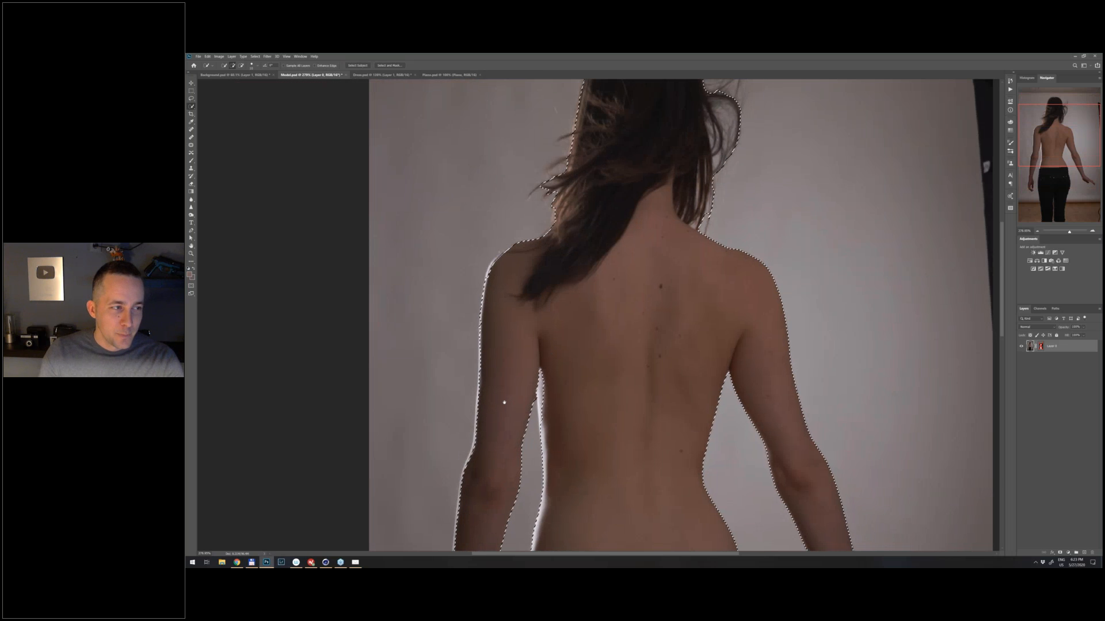
# - Inspect how the selection follows the bright rim of light on the woman's left shoulder and upper arm
pyautogui.scroll(1, 518, 399)
pyautogui.scroll(1, 507, 342)
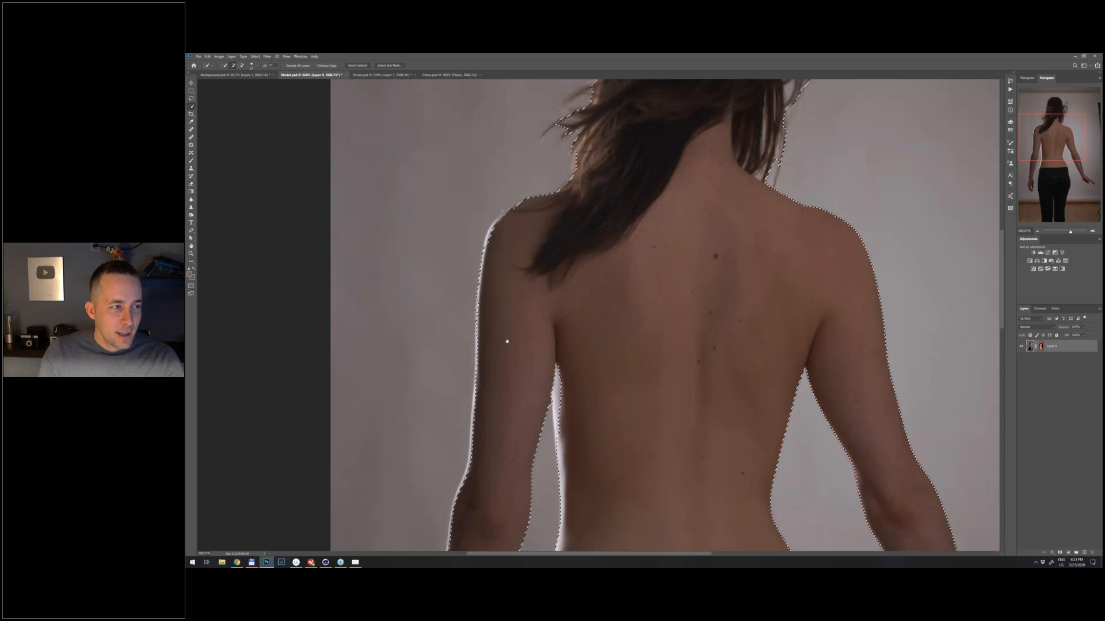
pyautogui.scroll(-2, 507, 342)
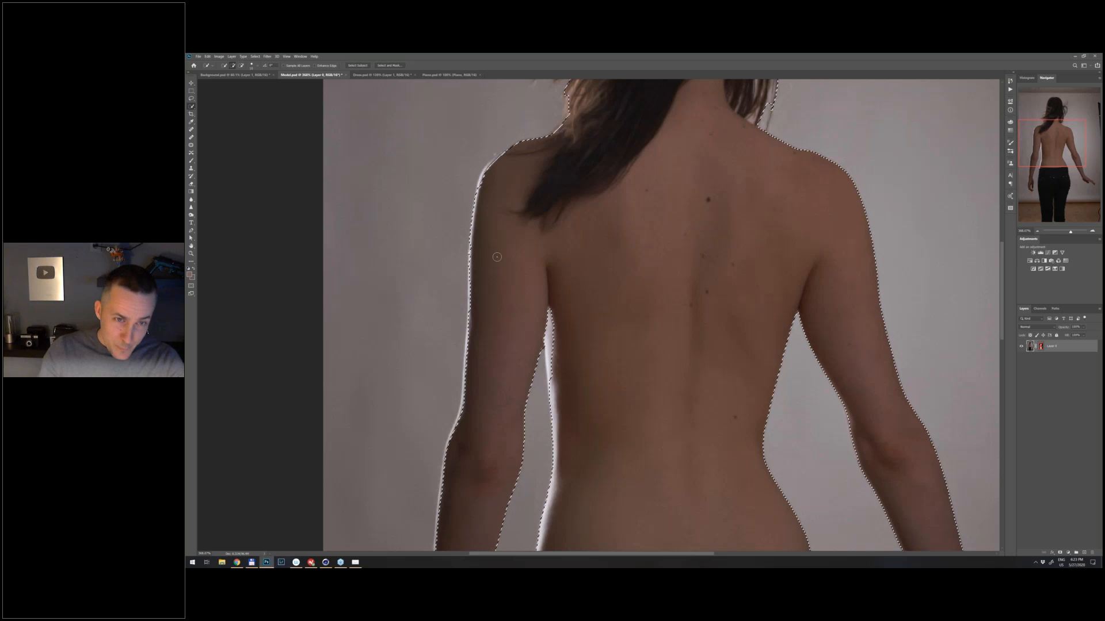
pyautogui.moveTo(490, 168); pyautogui.dragTo(509, 177)
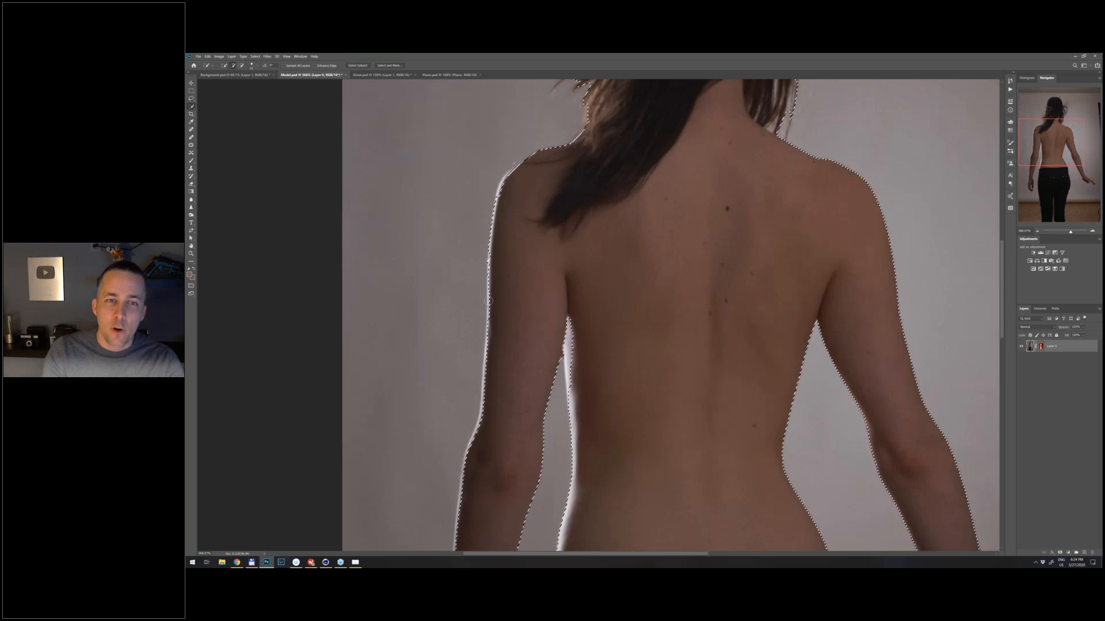
pyautogui.scroll(5, 498, 175)
pyautogui.moveTo(505, 192); pyautogui.dragTo(525, 248)
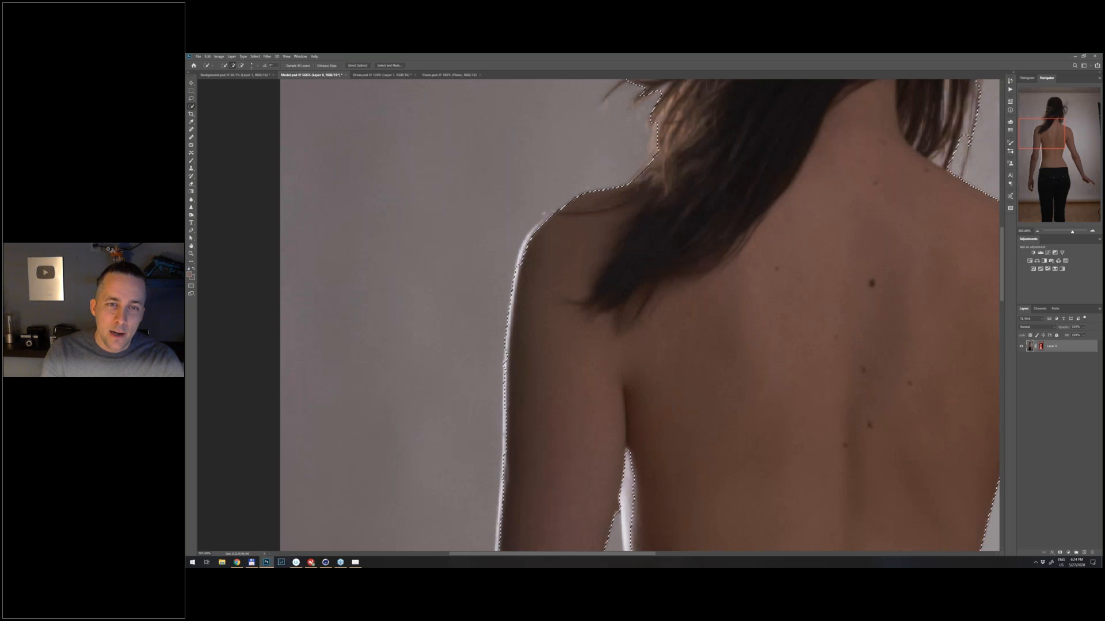
pyautogui.scroll(2, 509, 248)
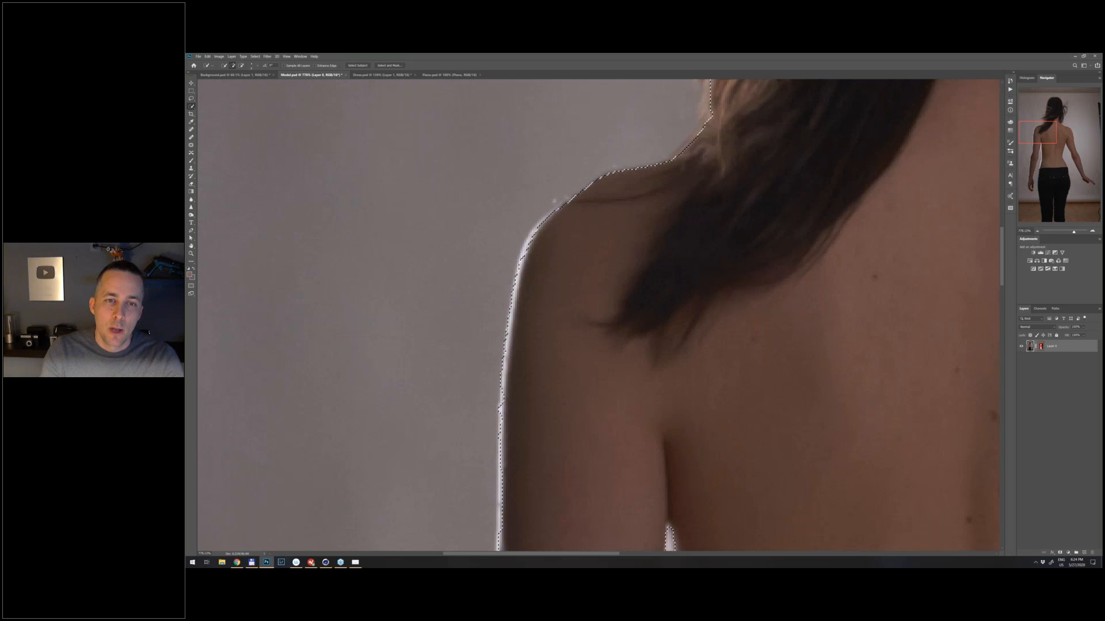
pyautogui.scroll(-1, 560, 253)
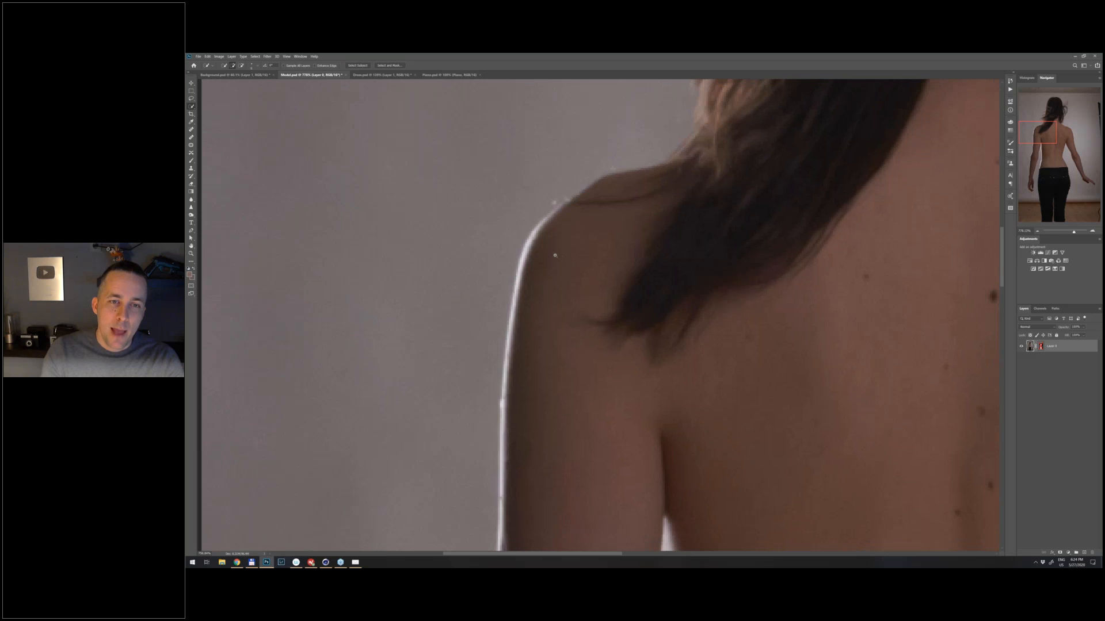
pyautogui.scroll(-3, 554, 255)
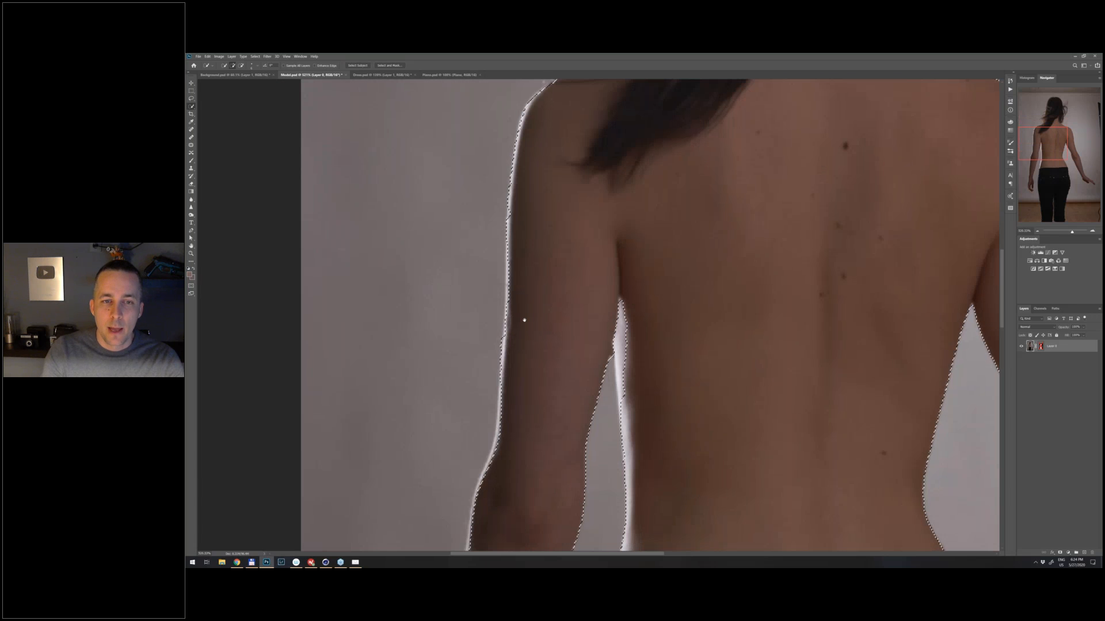
# - Touch up the selection edge along the woman's left arm and elbow with the Quick Selection tool, adding and subtracting areas
pyautogui.moveTo(525, 320); pyautogui.dragTo(554, 195)
pyautogui.moveTo(516, 333)
pyautogui.mouseDown()
pyautogui.moveTo(494, 395)
pyautogui.moveTo(505, 389)
pyautogui.mouseUp()
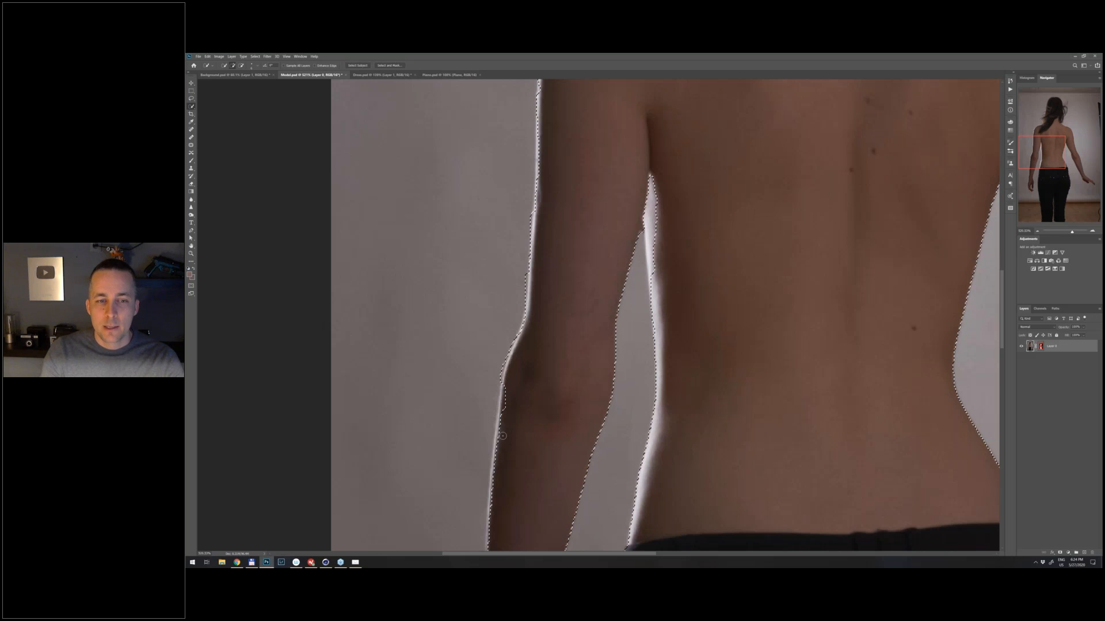
pyautogui.moveTo(502, 430); pyautogui.dragTo(496, 396)
pyautogui.scroll(-3, 496, 392)
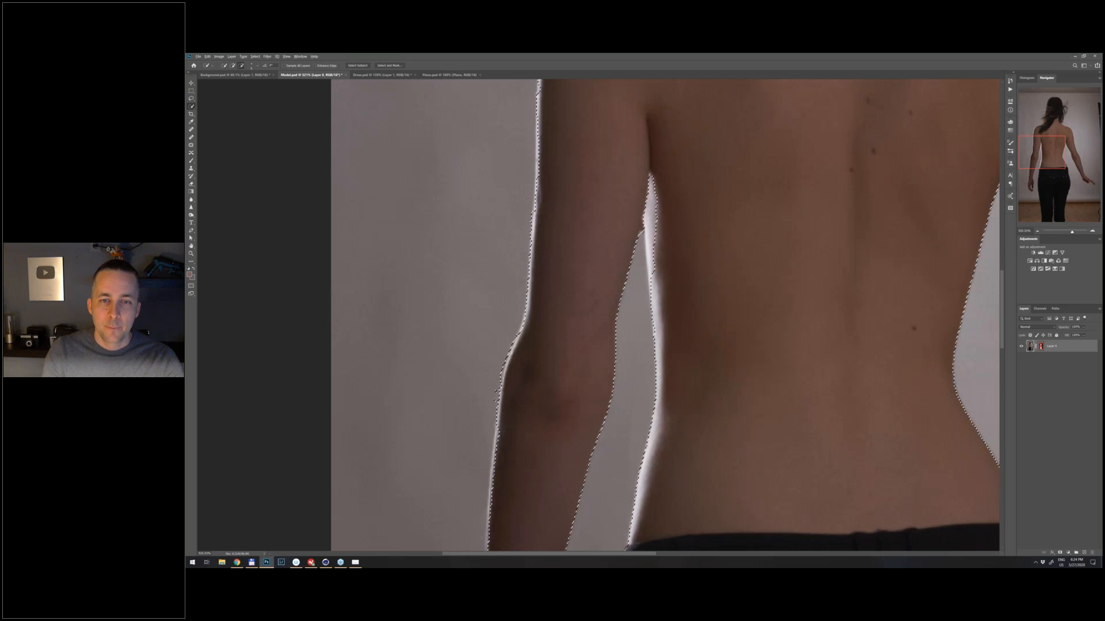
pyautogui.scroll(3, 594, 315)
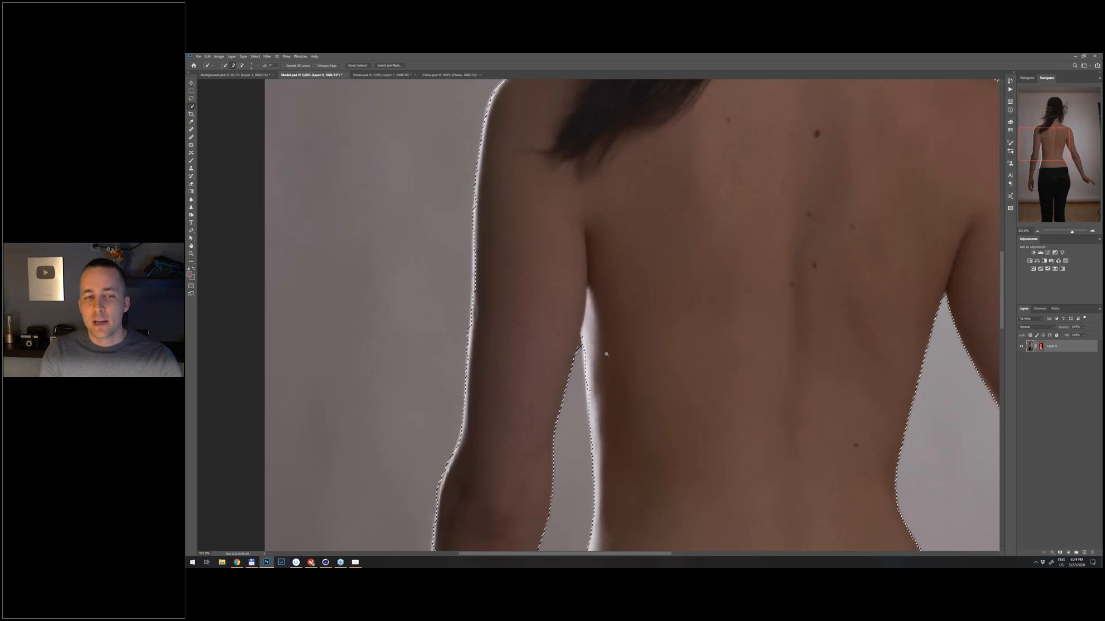
# - Review the complete selection outline around the woman's arms, hands, jeans and loose hair strands
pyautogui.scroll(-3, 606, 354)
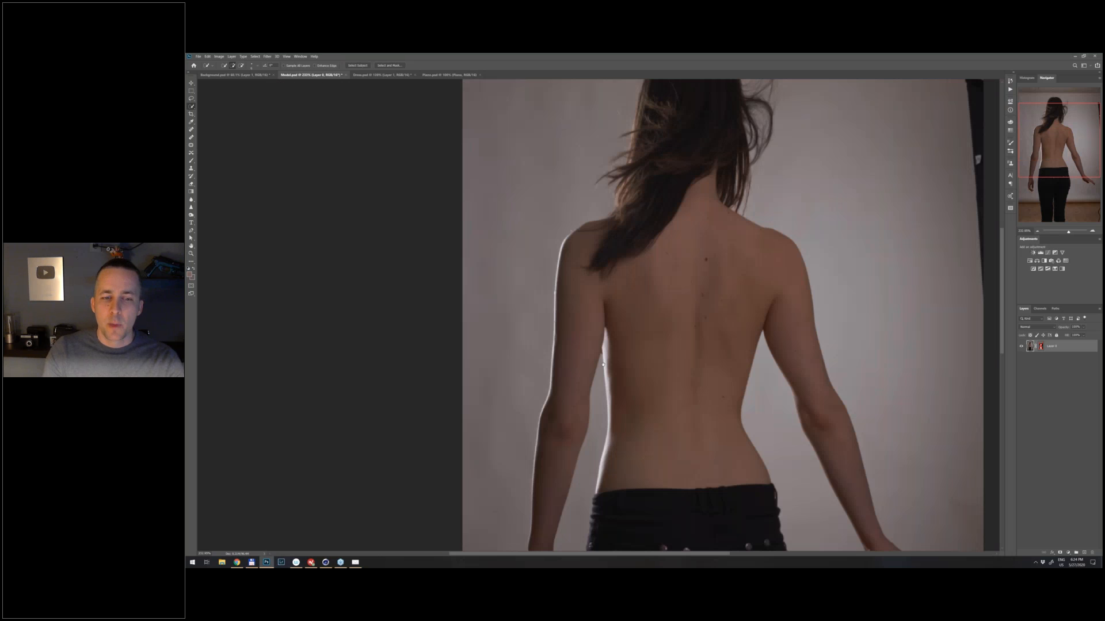
pyautogui.moveTo(603, 364); pyautogui.dragTo(561, 370)
pyautogui.scroll(-3, 530, 333)
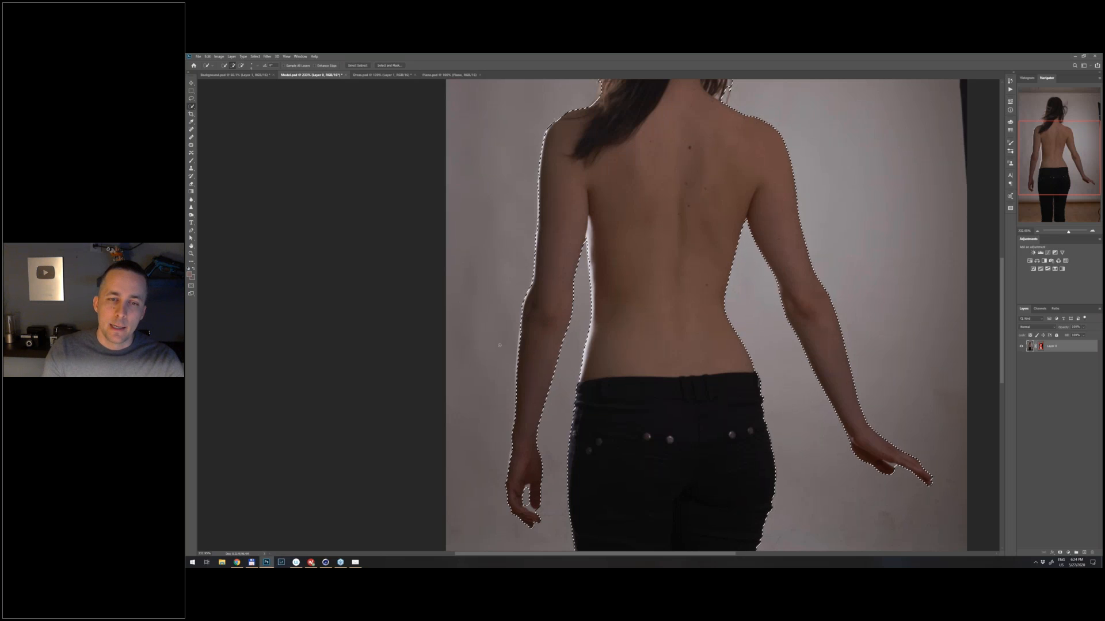
pyautogui.hotkey('ctrl', 'd')
pyautogui.scroll(3, 600, 285)
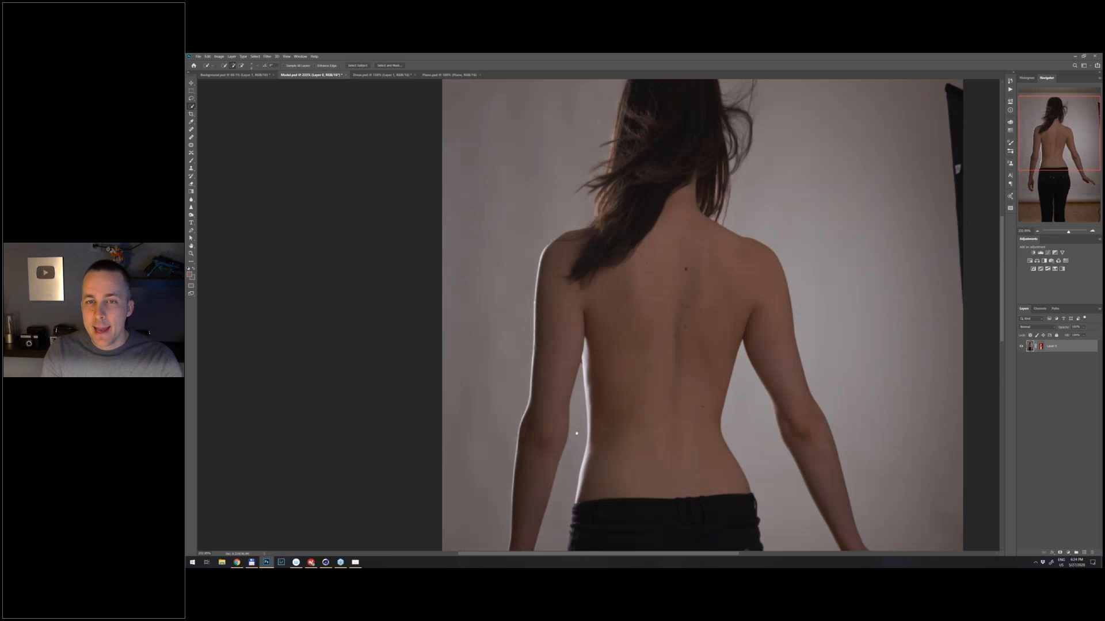
pyautogui.moveTo(577, 433); pyautogui.dragTo(547, 566)
pyautogui.scroll(3, 703, 269)
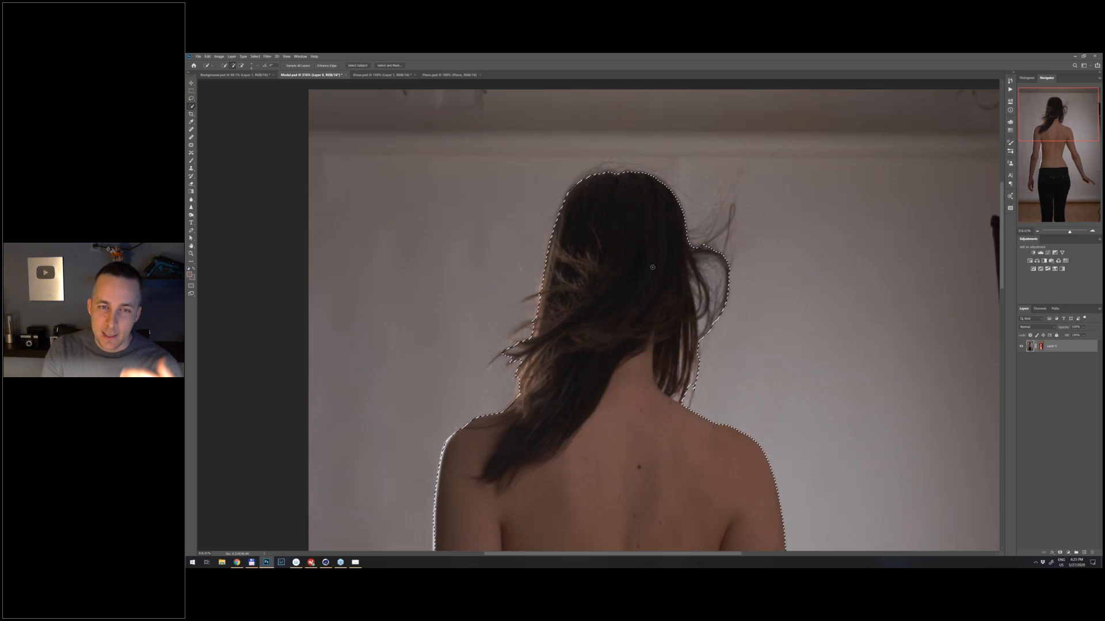
pyautogui.moveTo(553, 341); pyautogui.dragTo(624, 120)
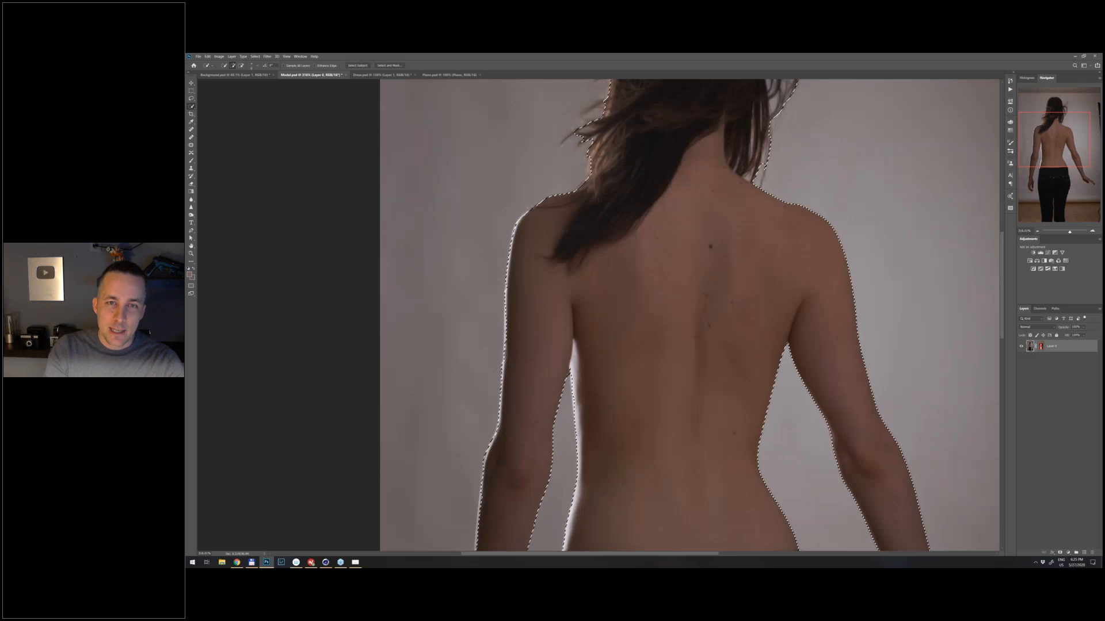
# - Refine the selection around the woman's loose hair on both sides with the Refine Edge Brush in Select and Mask
pyautogui.moveTo(589, 237); pyautogui.dragTo(528, 451)
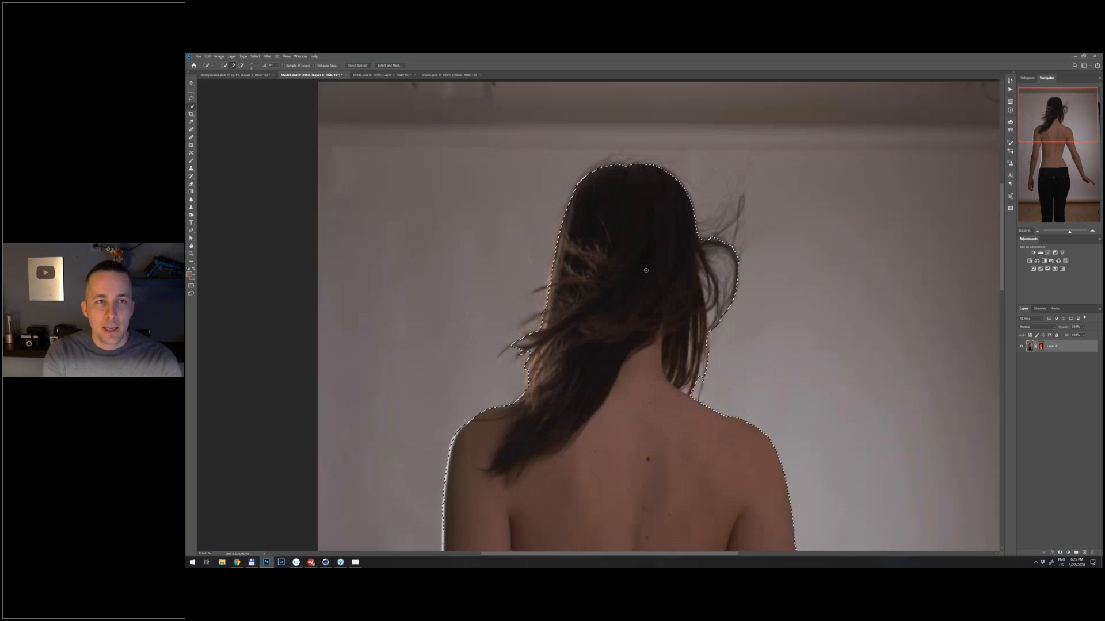
pyautogui.click(389, 65)
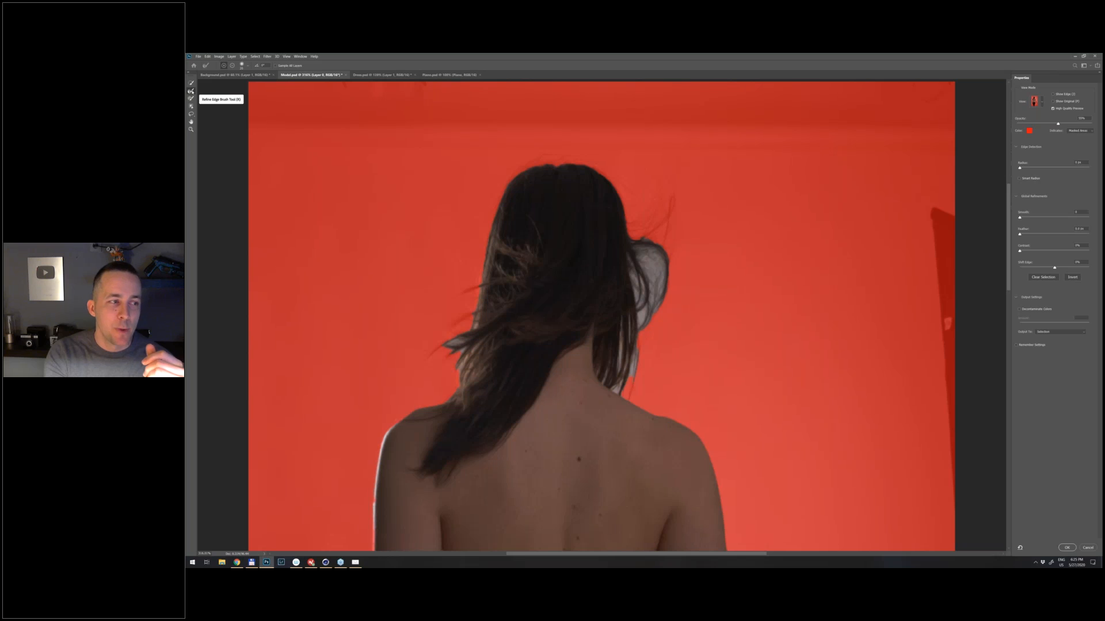
pyautogui.click(191, 91)
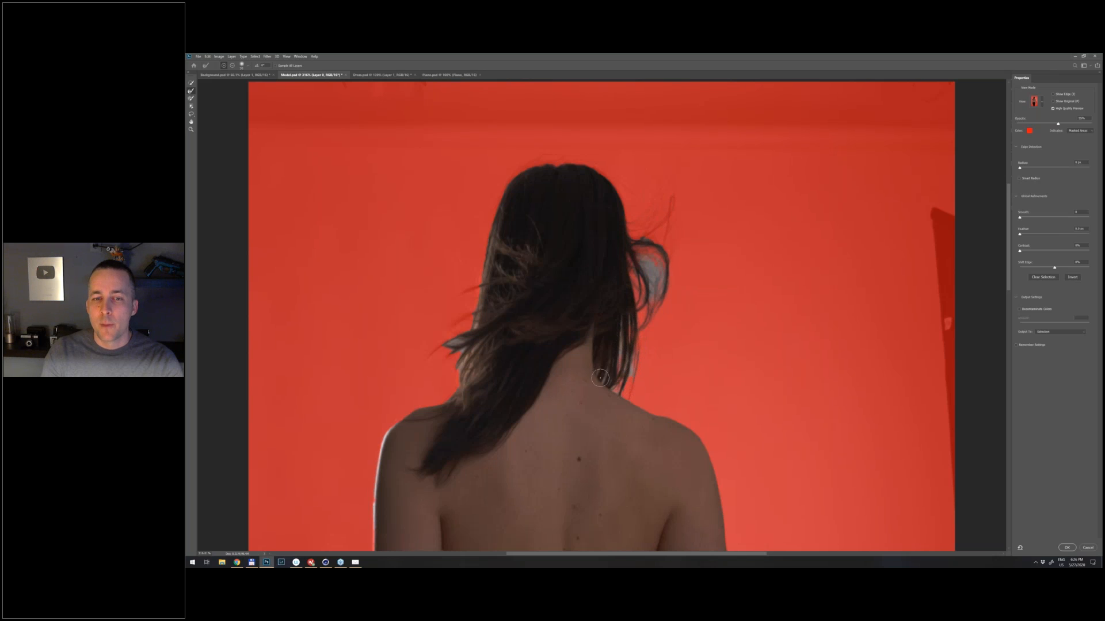
pyautogui.press('[')
pyautogui.press('[')
pyautogui.press('[')
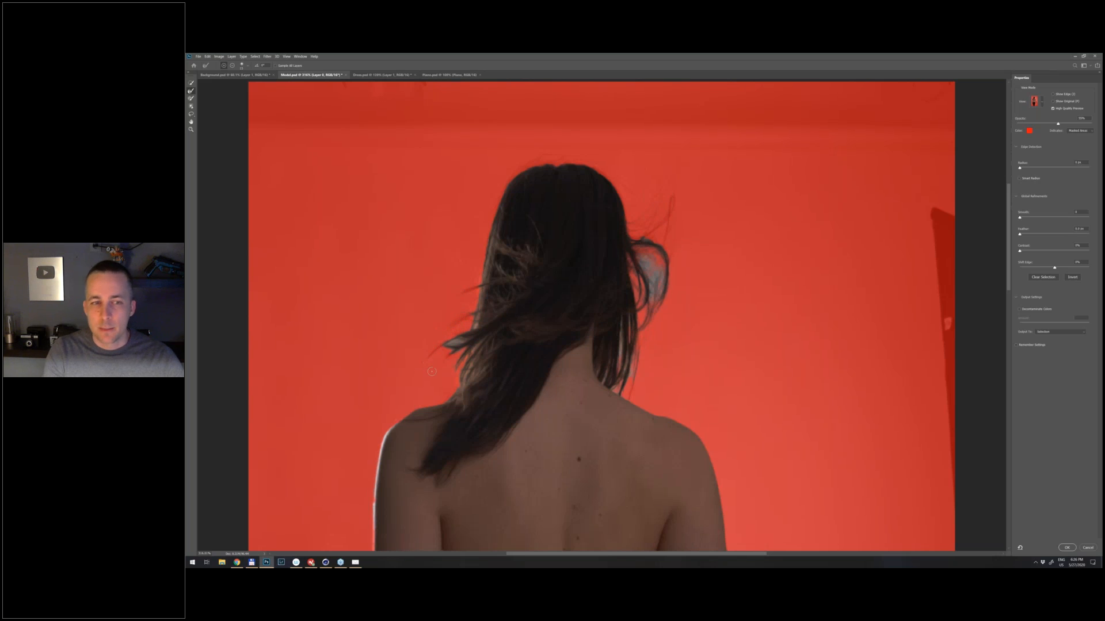
pyautogui.moveTo(476, 309)
pyautogui.mouseDown()
pyautogui.moveTo(477, 338)
pyautogui.moveTo(459, 358)
pyautogui.moveTo(496, 392)
pyautogui.moveTo(462, 392)
pyautogui.mouseUp()
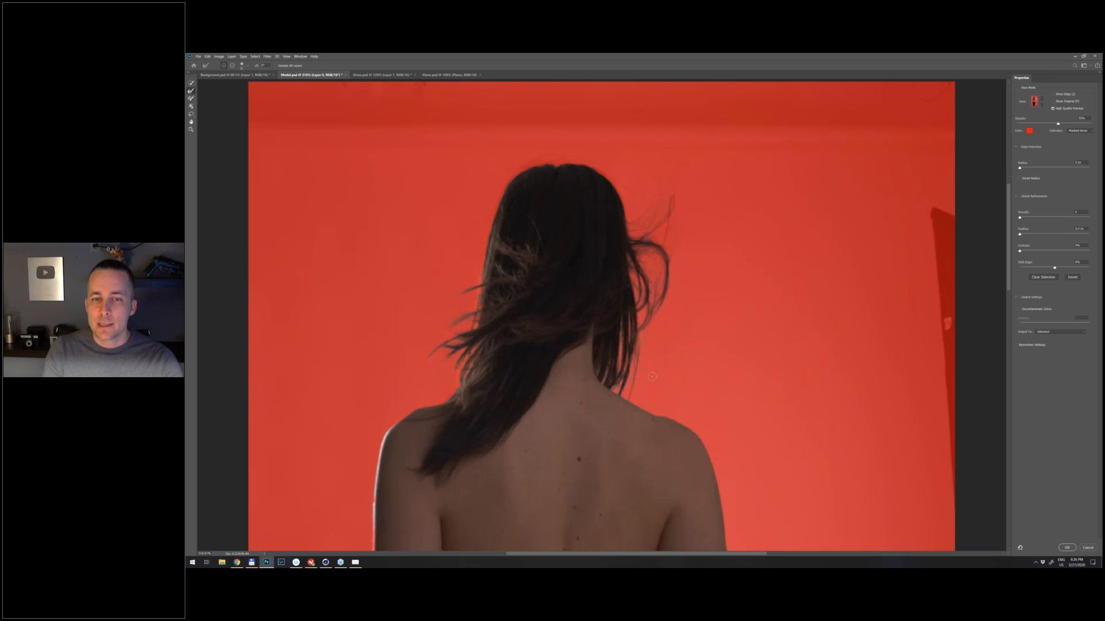
pyautogui.click(1066, 547)
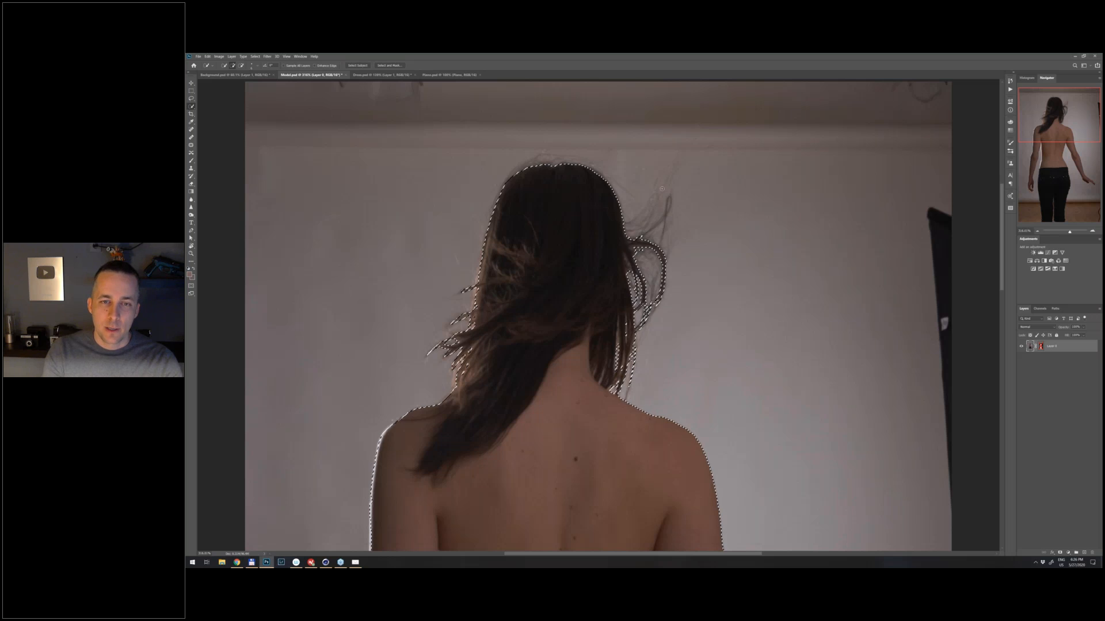
# - Save the refined selection of the woman as a new channel named Model
pyautogui.scroll(-2, 606, 269)
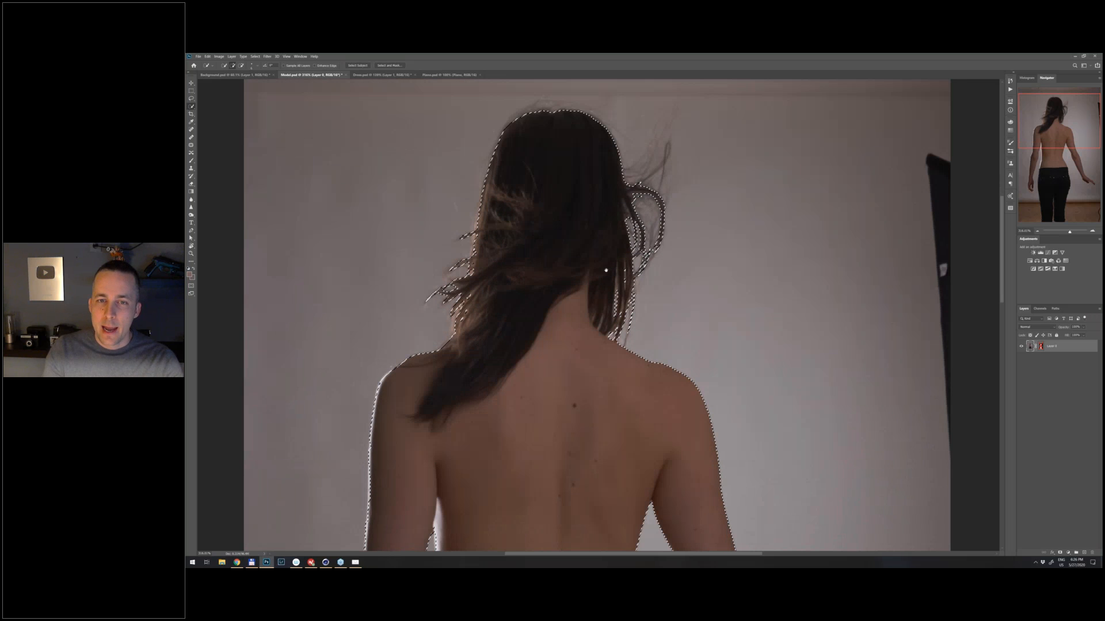
pyautogui.moveTo(606, 270); pyautogui.dragTo(604, 268)
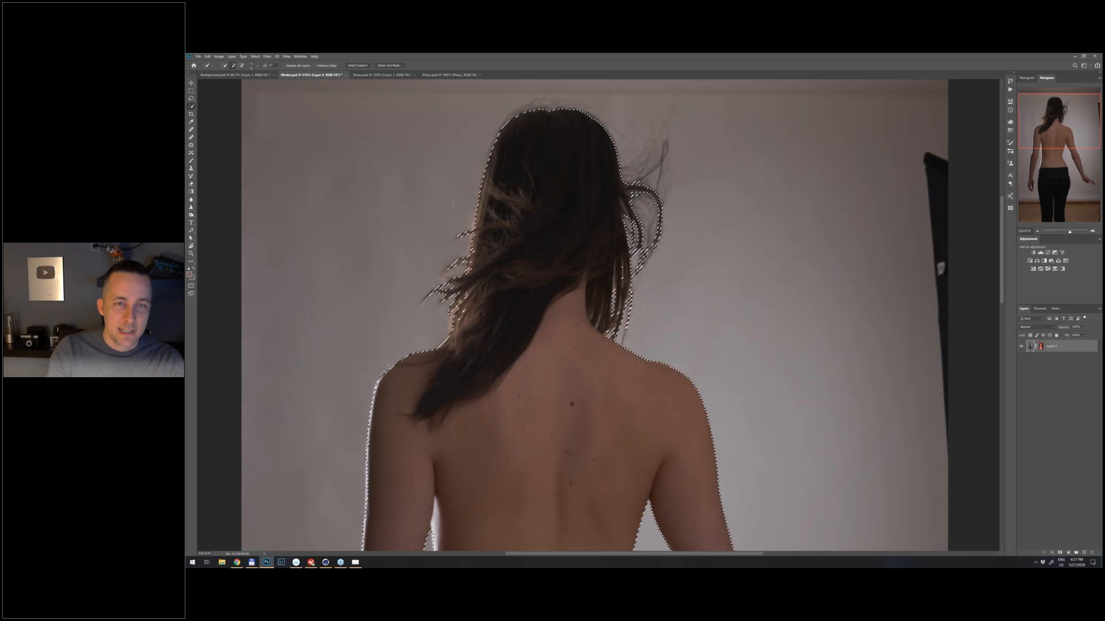
pyautogui.click(255, 57)
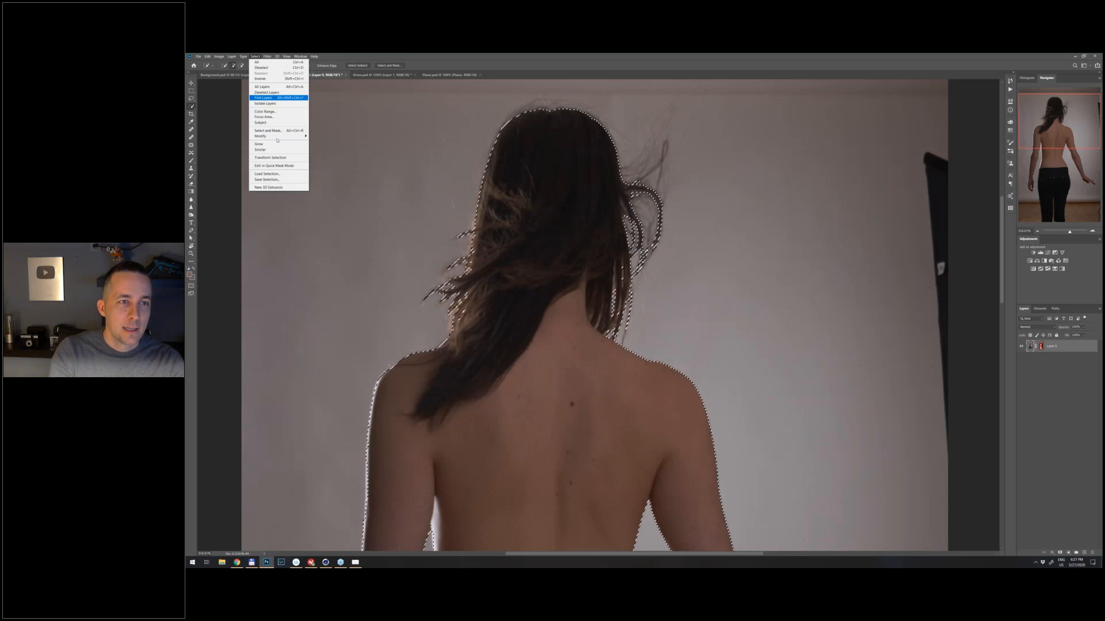
pyautogui.click(282, 180)
pyautogui.write('Model')
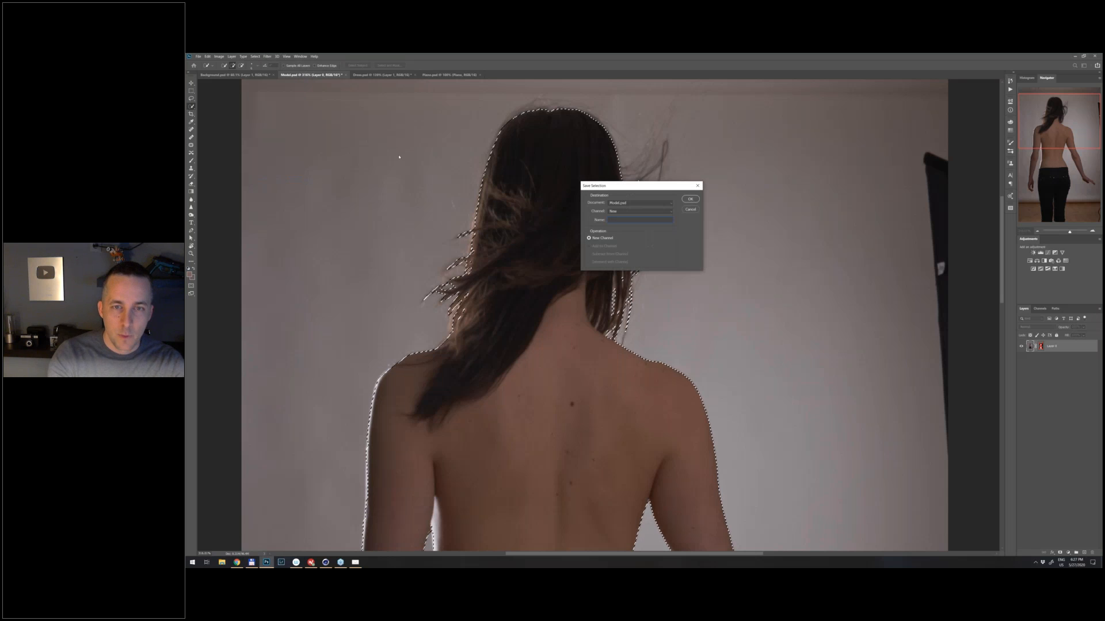
pyautogui.press('Return')
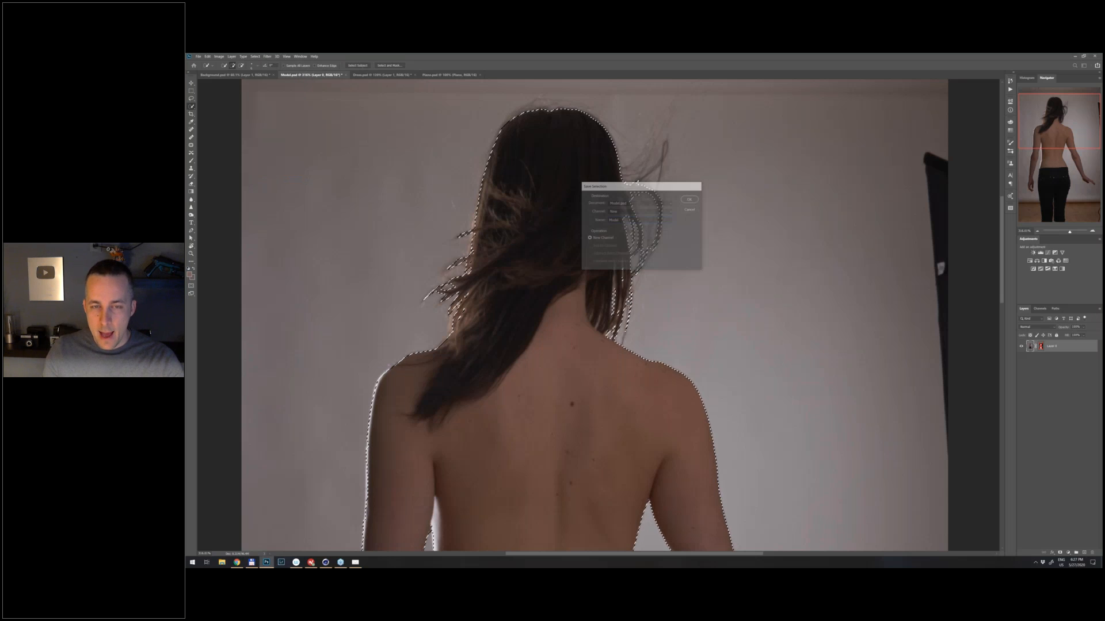
# - Duplicate the woman's photo layer, remove the disabled layer mask from the copy and hide the original layer
pyautogui.hotkey('ctrl', 'j')
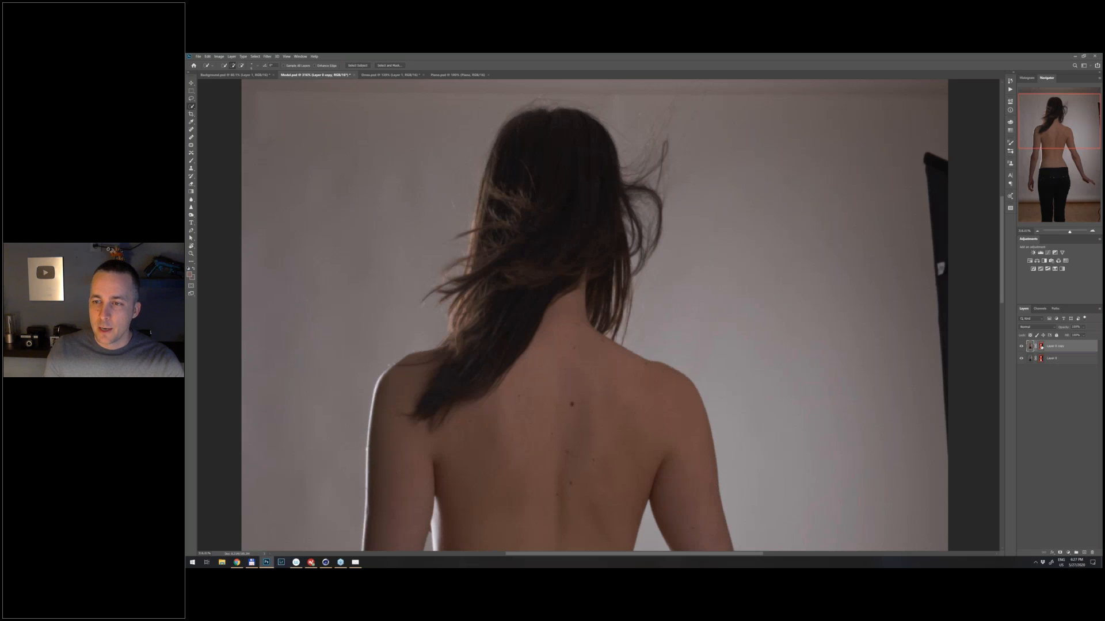
pyautogui.rightClick(1042, 347)
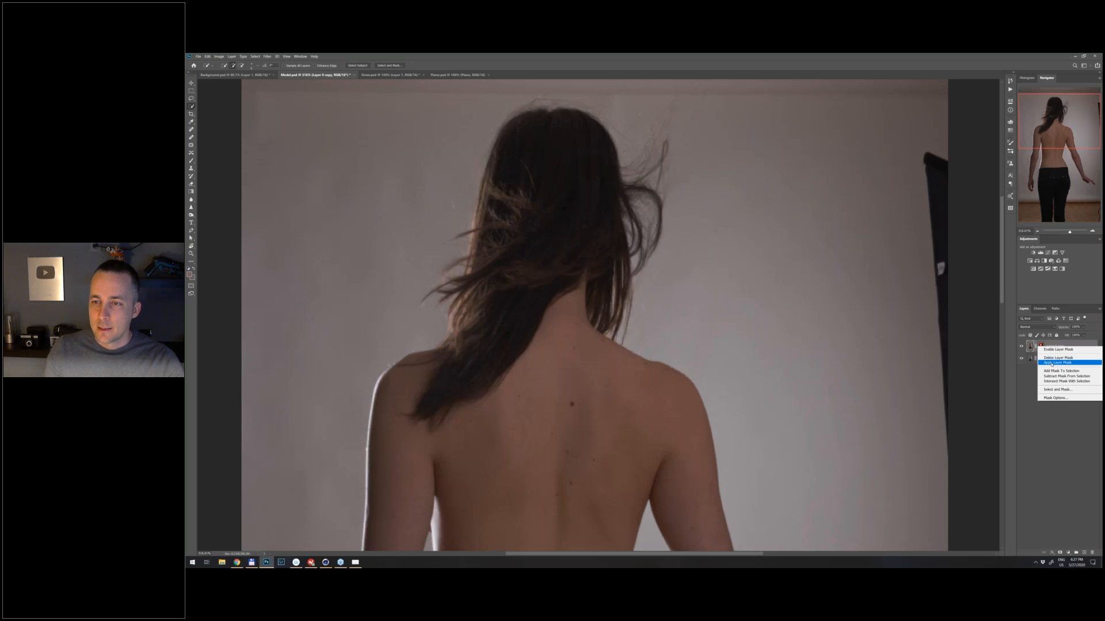
pyautogui.click(1050, 363)
pyautogui.click(1021, 358)
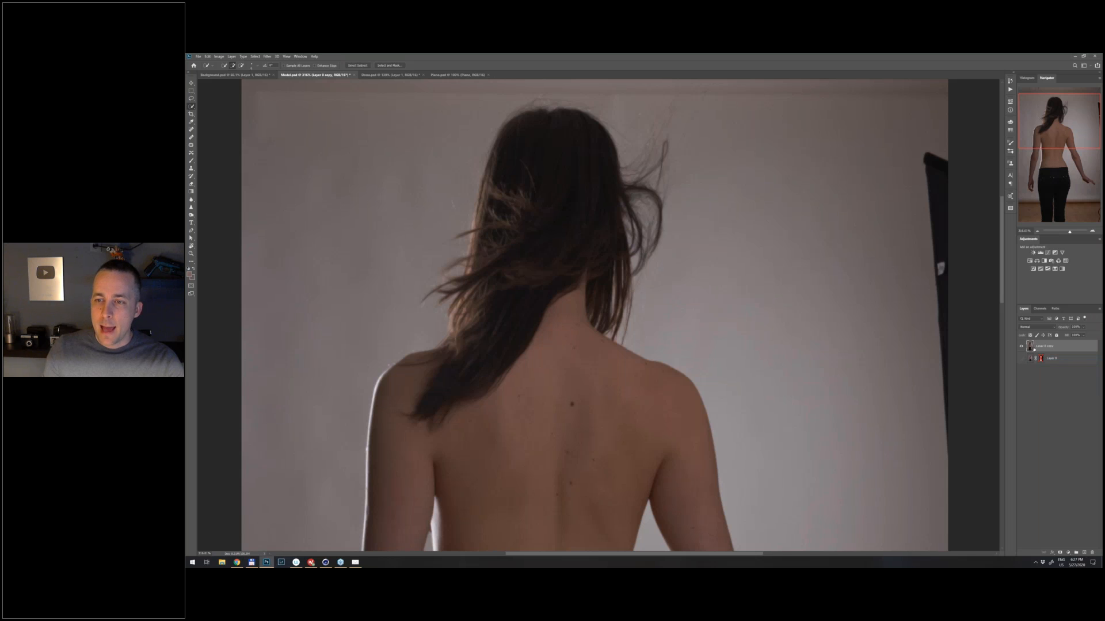
# - Load the saved Model selection and turn it into a layer mask on the duplicated photo layer
pyautogui.click(255, 56)
pyautogui.click(276, 174)
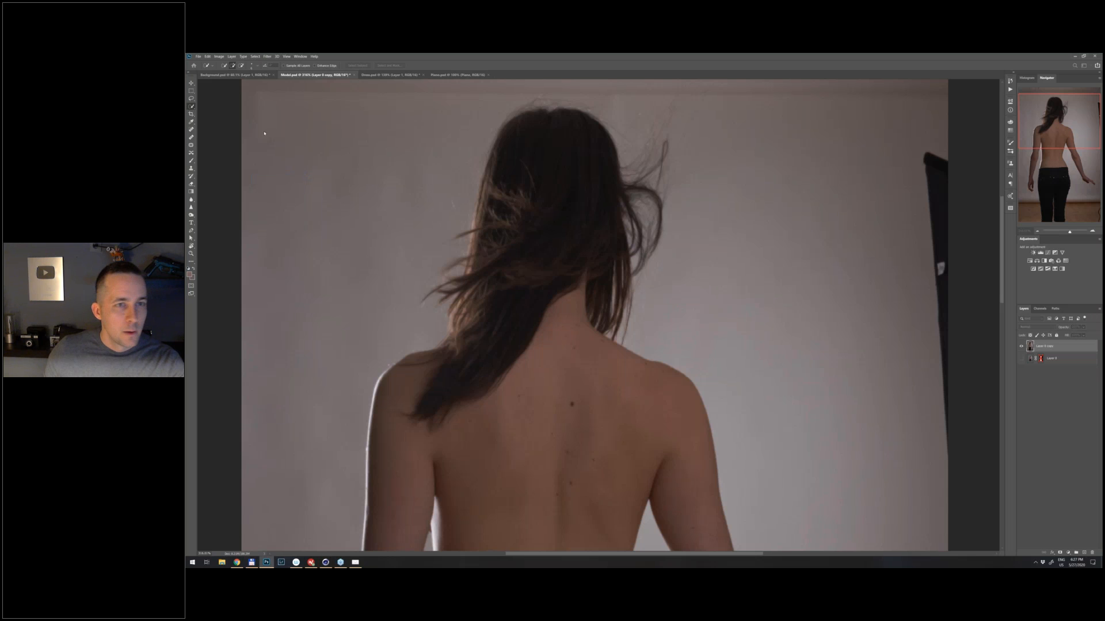
pyautogui.click(346, 177)
pyautogui.click(345, 187)
pyautogui.click(395, 165)
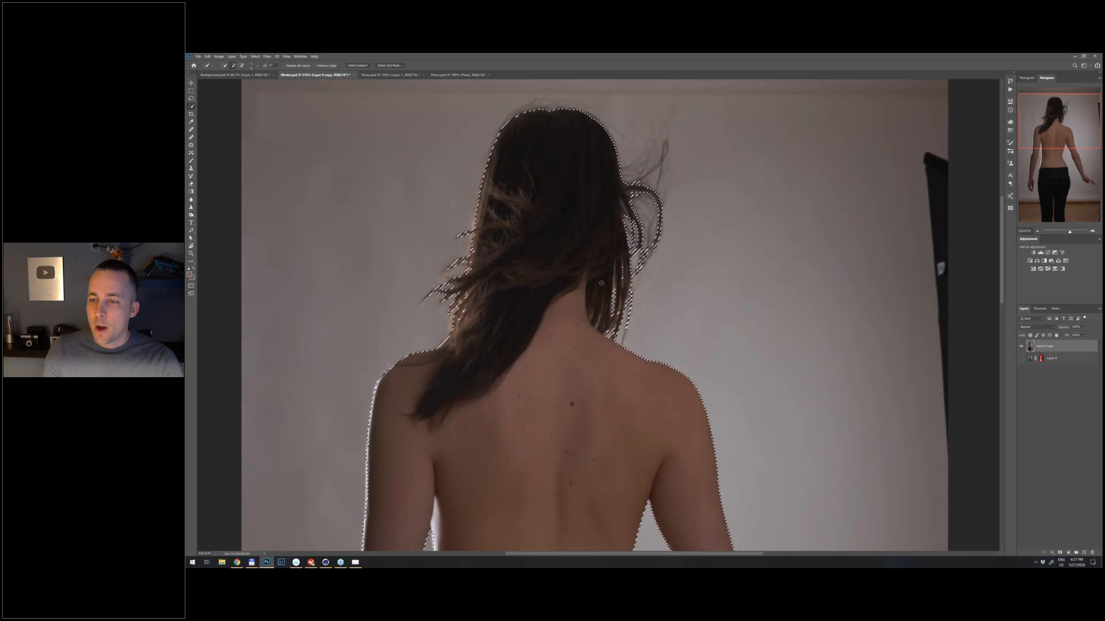
pyautogui.click(1060, 553)
# - Add a bright green Solid Color fill layer directly beneath the cut-out woman to check the mask edges
pyautogui.moveTo(643, 245); pyautogui.dragTo(496, 398)
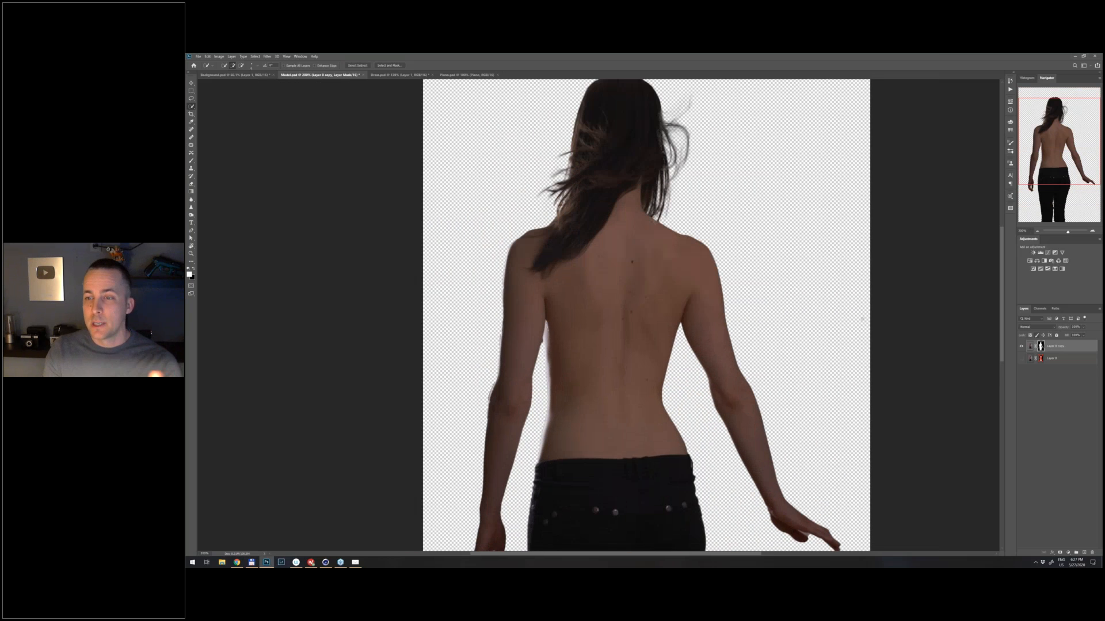
pyautogui.moveTo(496, 397); pyautogui.dragTo(494, 427)
pyautogui.click(1053, 359)
pyautogui.click(1068, 552)
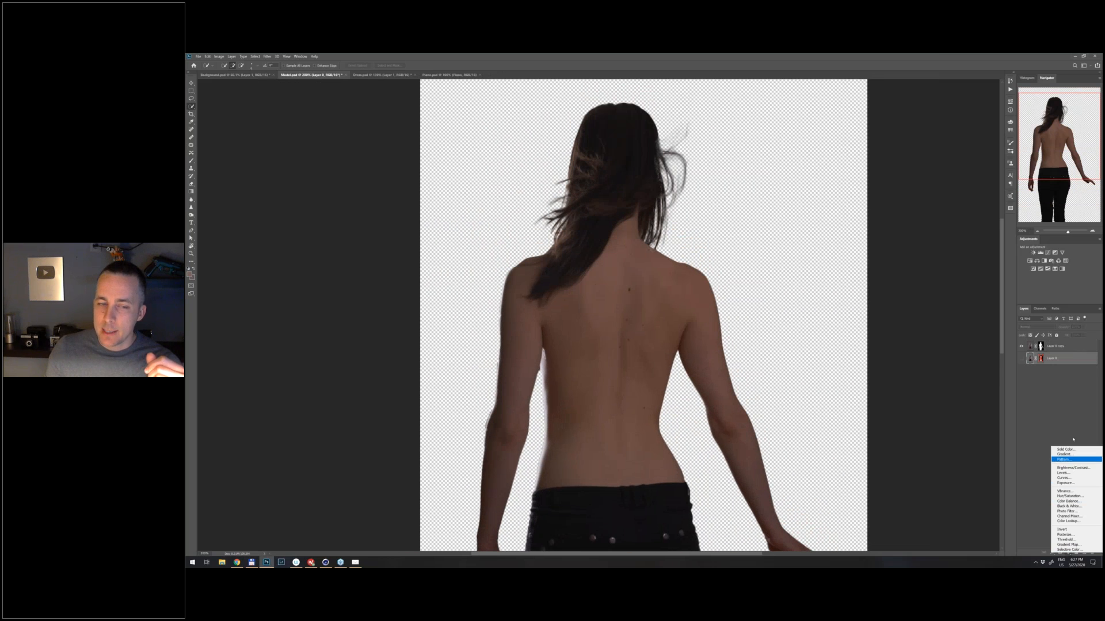
pyautogui.click(1073, 450)
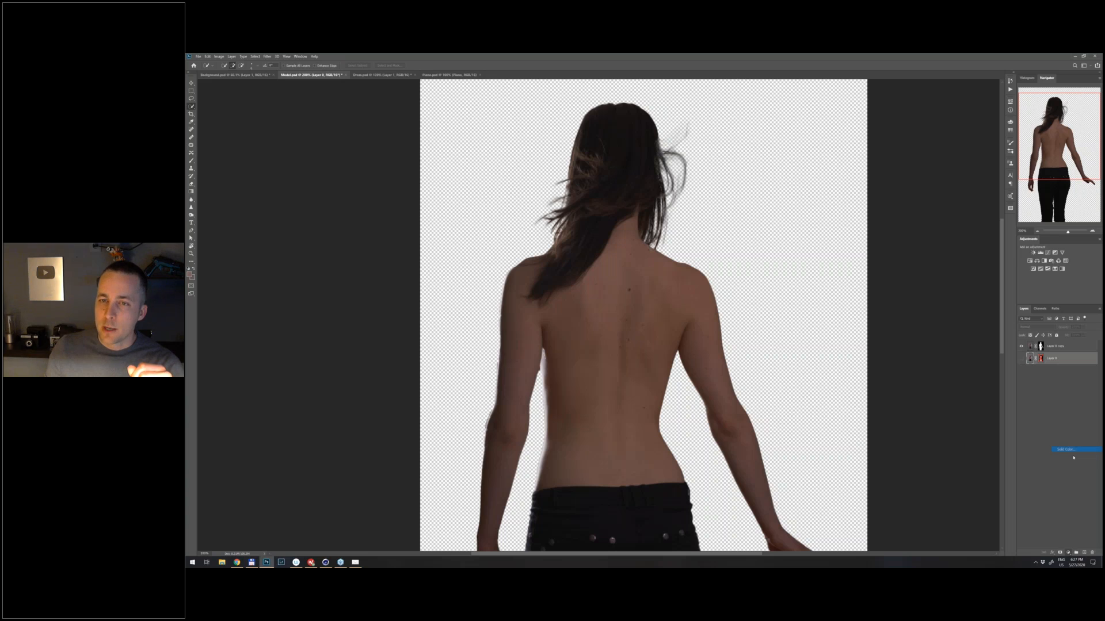
pyautogui.click(820, 152)
pyautogui.click(783, 143)
pyautogui.moveTo(783, 143); pyautogui.dragTo(783, 142)
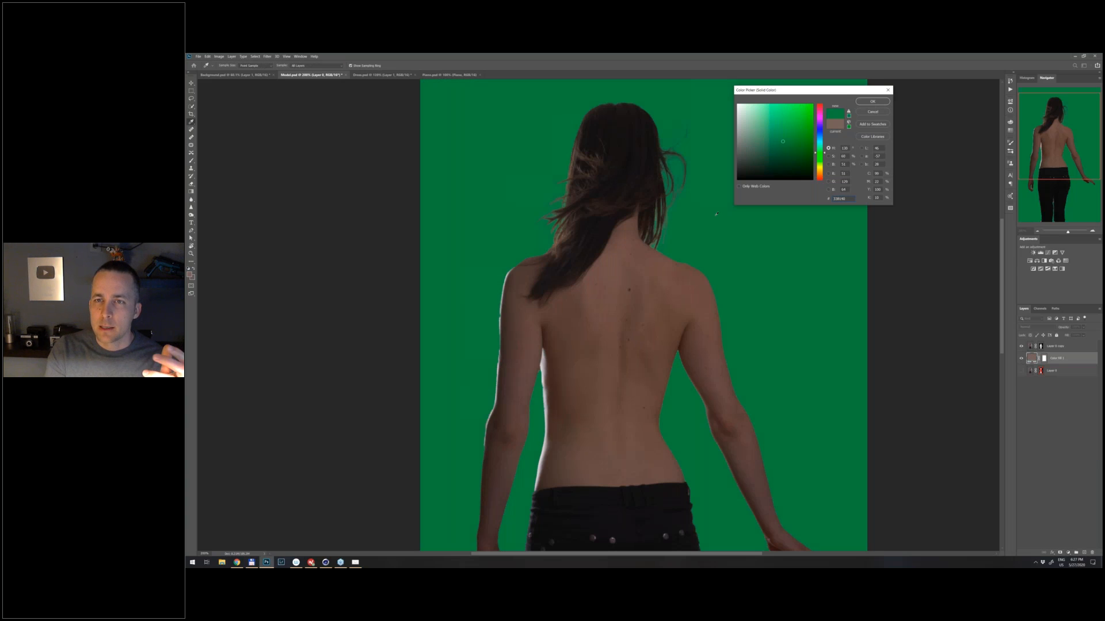
pyautogui.click(787, 135)
pyautogui.click(791, 128)
pyautogui.click(872, 102)
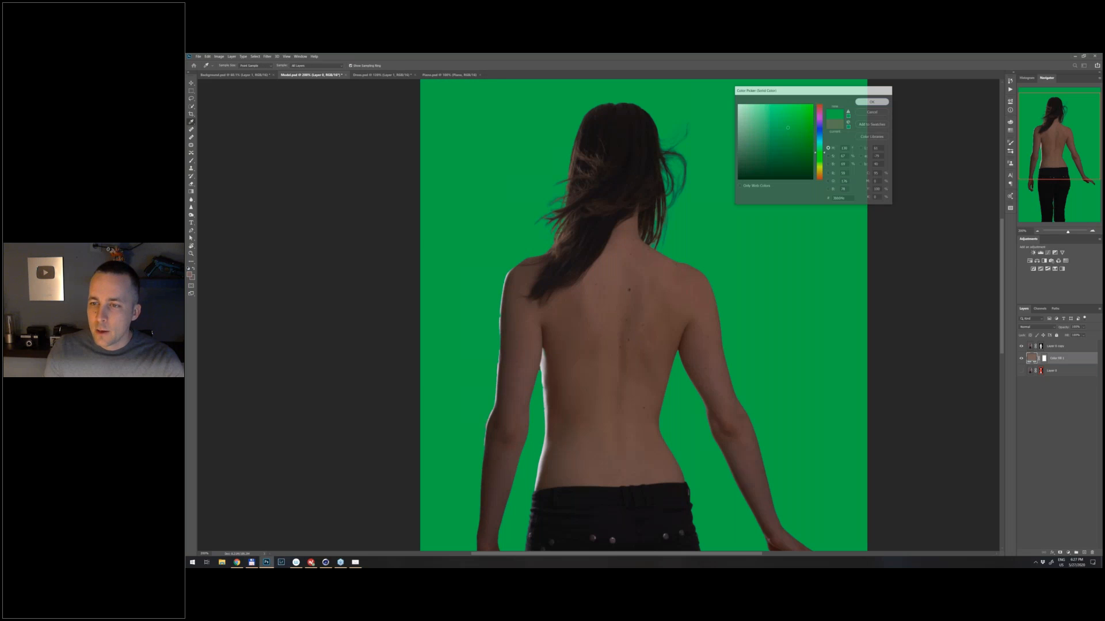
# - Paint white on the cut-out's mask at 100% opacity to restore the light rim along the woman's left arm and left side of her torso
pyautogui.click(1040, 346)
pyautogui.press('b')
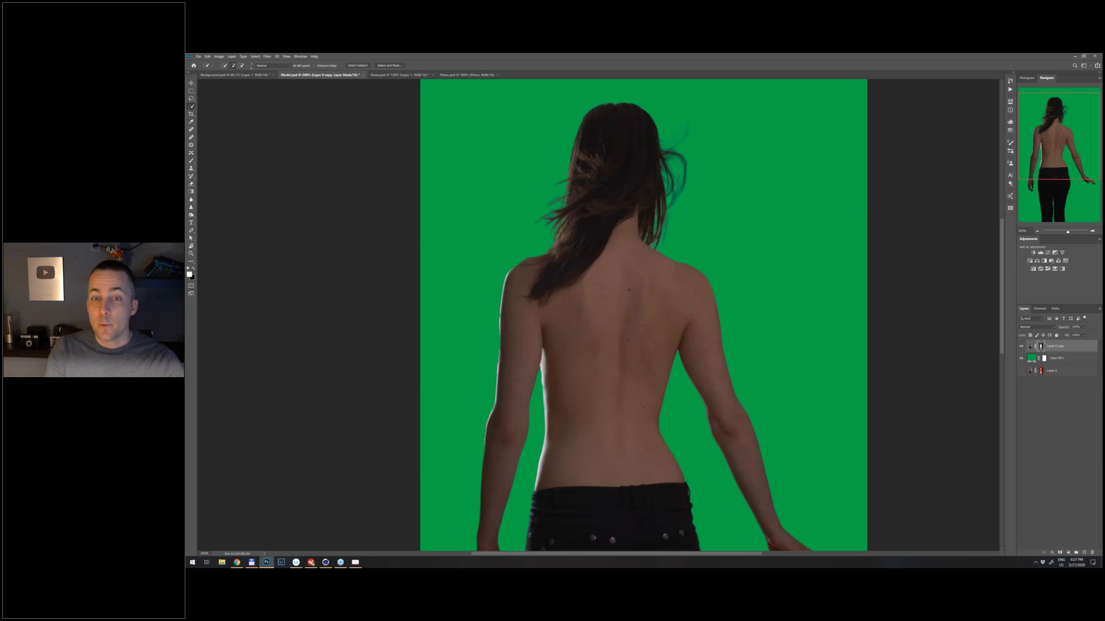
pyautogui.rightClick(633, 257)
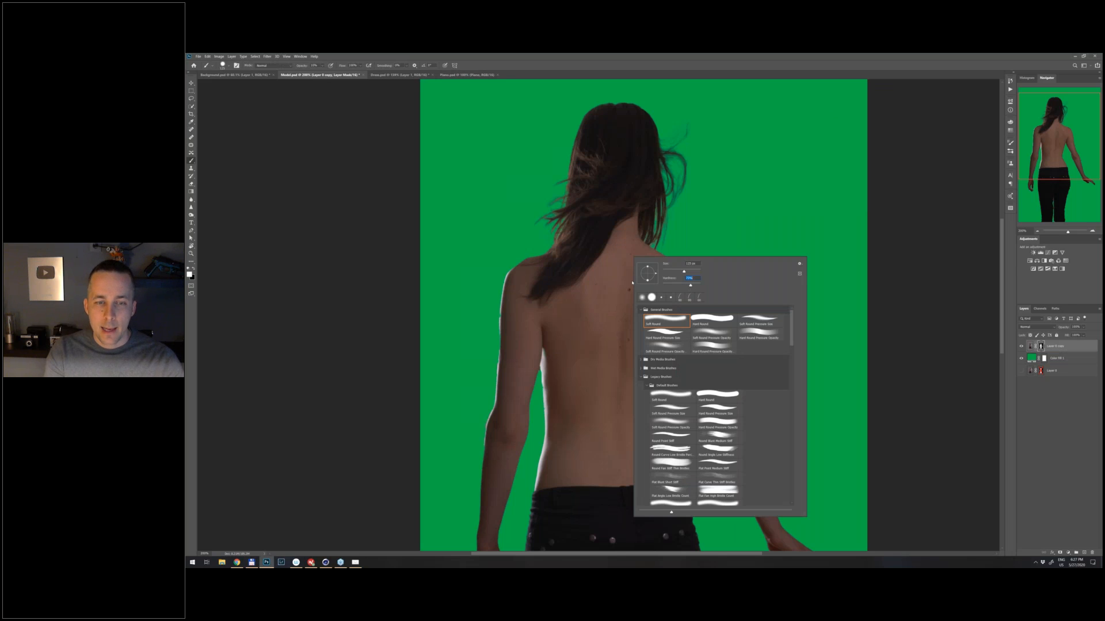
pyautogui.press('Return')
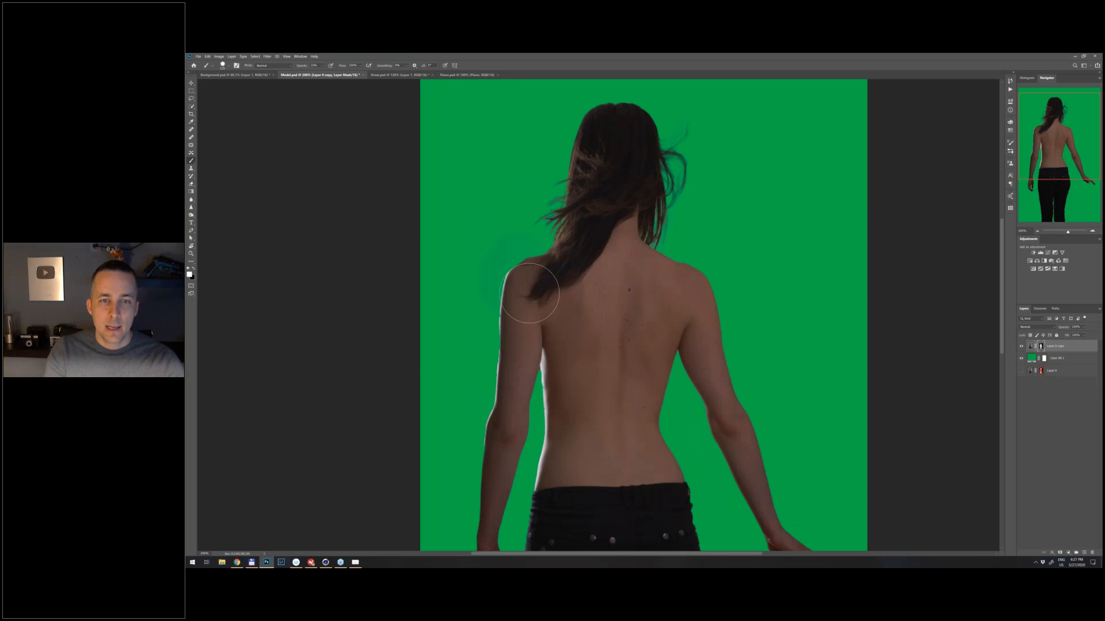
pyautogui.press('0')
pyautogui.moveTo(539, 267); pyautogui.dragTo(557, 270)
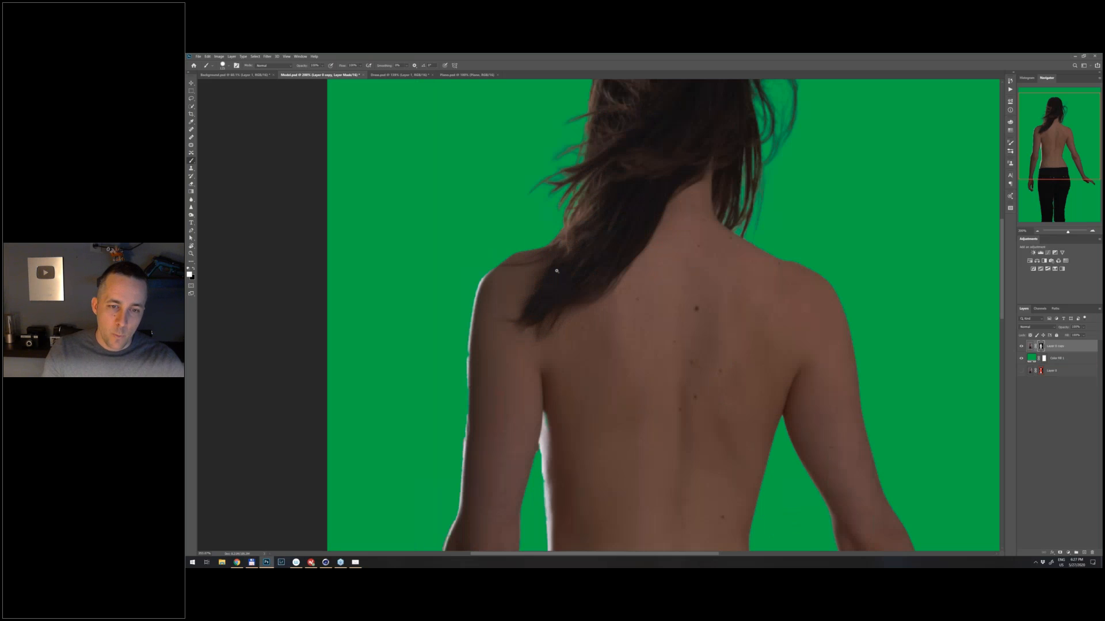
pyautogui.moveTo(557, 270); pyautogui.dragTo(570, 270)
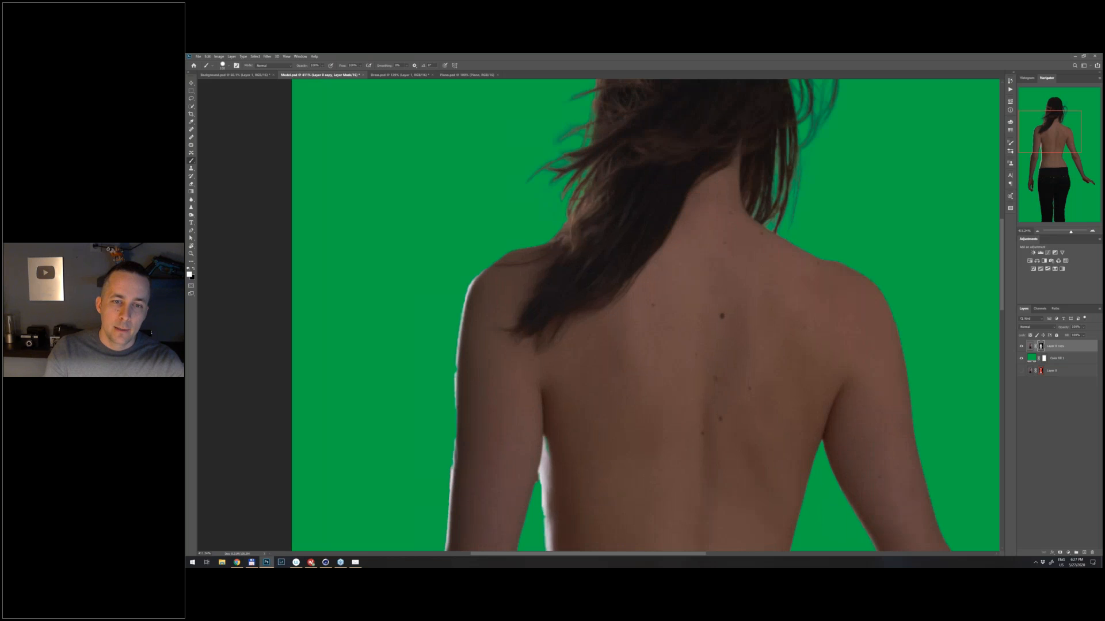
pyautogui.moveTo(541, 418); pyautogui.dragTo(556, 458)
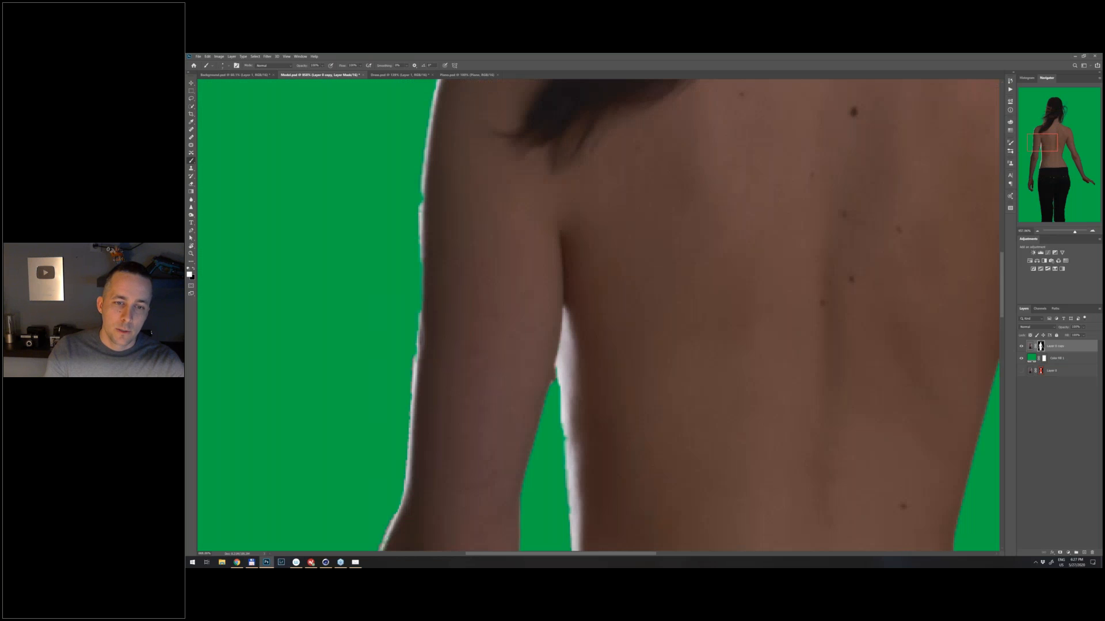
pyautogui.moveTo(602, 316); pyautogui.dragTo(591, 317)
pyautogui.moveTo(557, 382); pyautogui.dragTo(567, 463)
pyautogui.moveTo(432, 191); pyautogui.dragTo(426, 353)
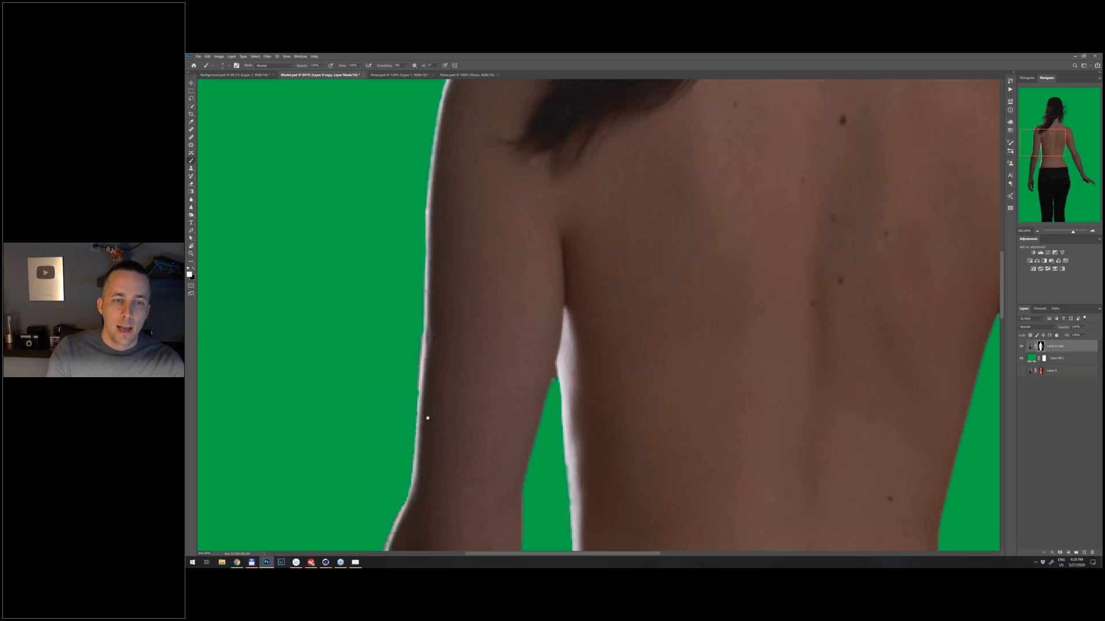
# - Smooth the mask edge around the woman's left elbow and upper forearm by painting with black and white
pyautogui.moveTo(428, 418); pyautogui.dragTo(508, 176)
pyautogui.press('x')
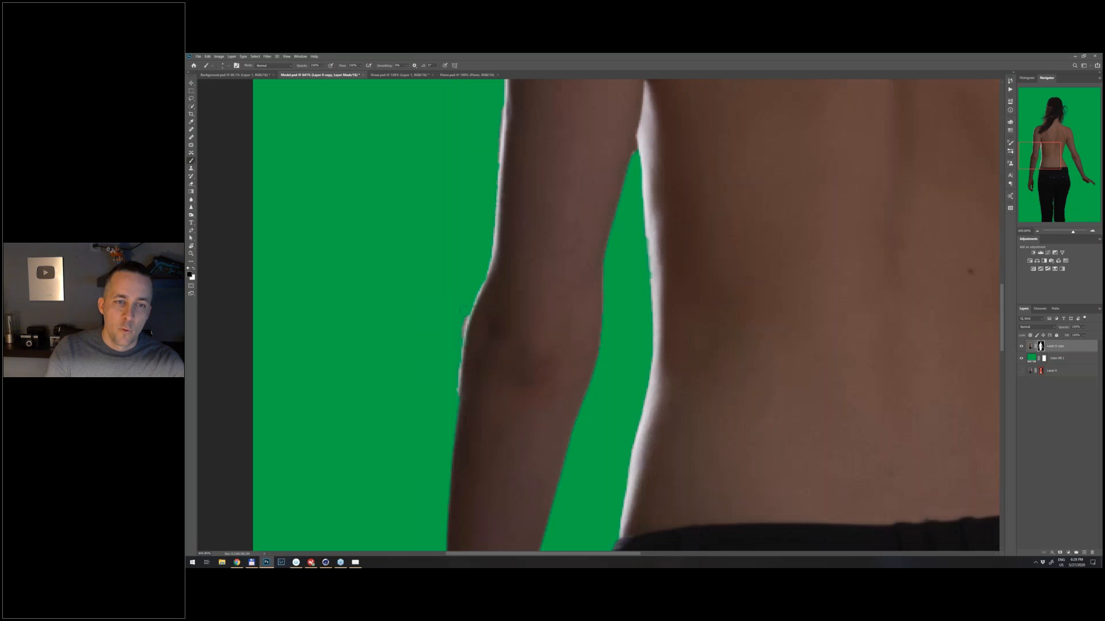
pyautogui.press('x')
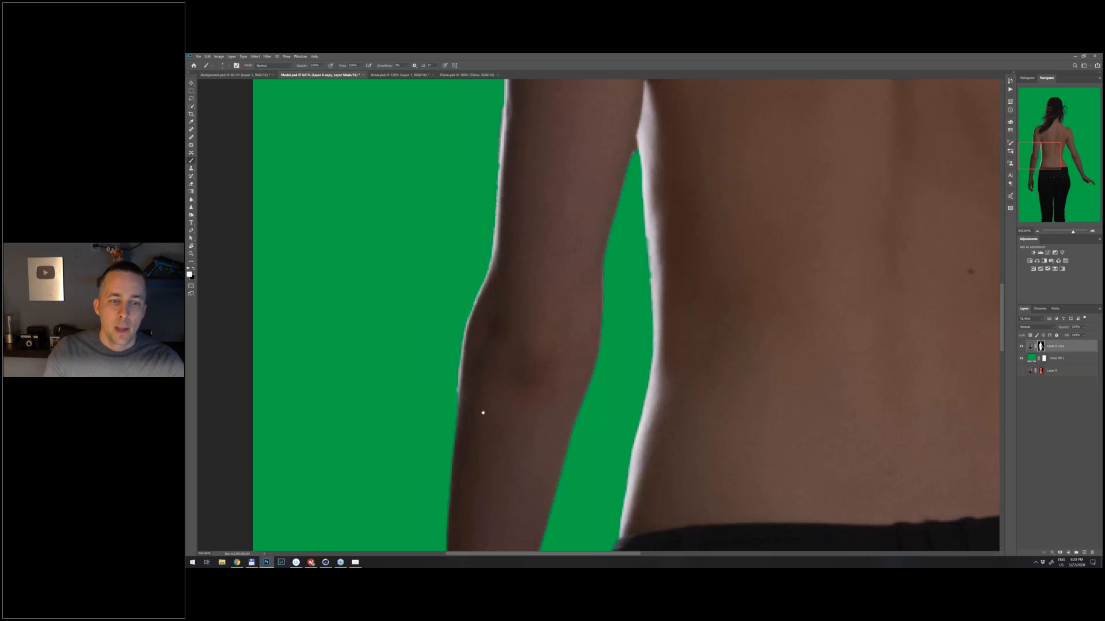
pyautogui.moveTo(483, 413); pyautogui.dragTo(513, 354)
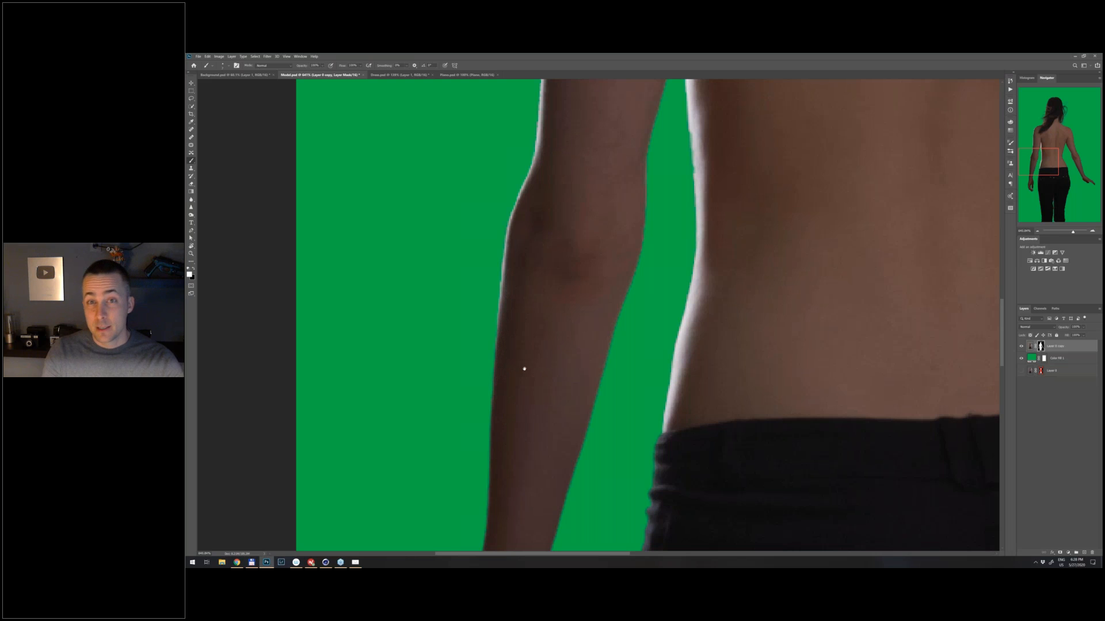
# - Hide the cut-out layer and the green fill layer, and show the original photo layer again
pyautogui.scroll(-5, 516, 375)
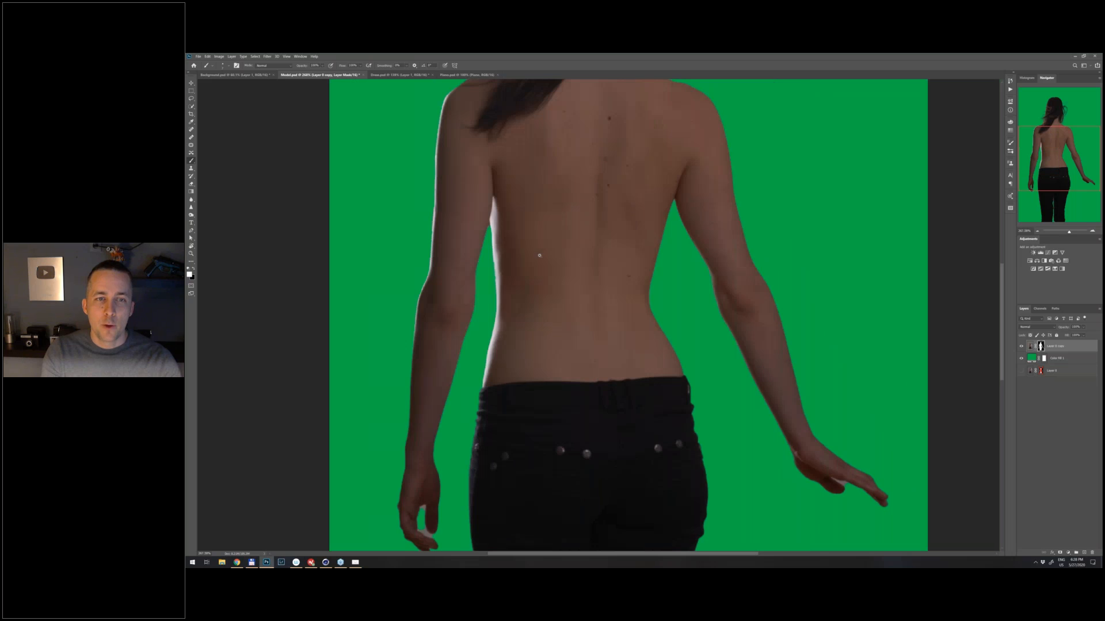
pyautogui.scroll(-4, 540, 255)
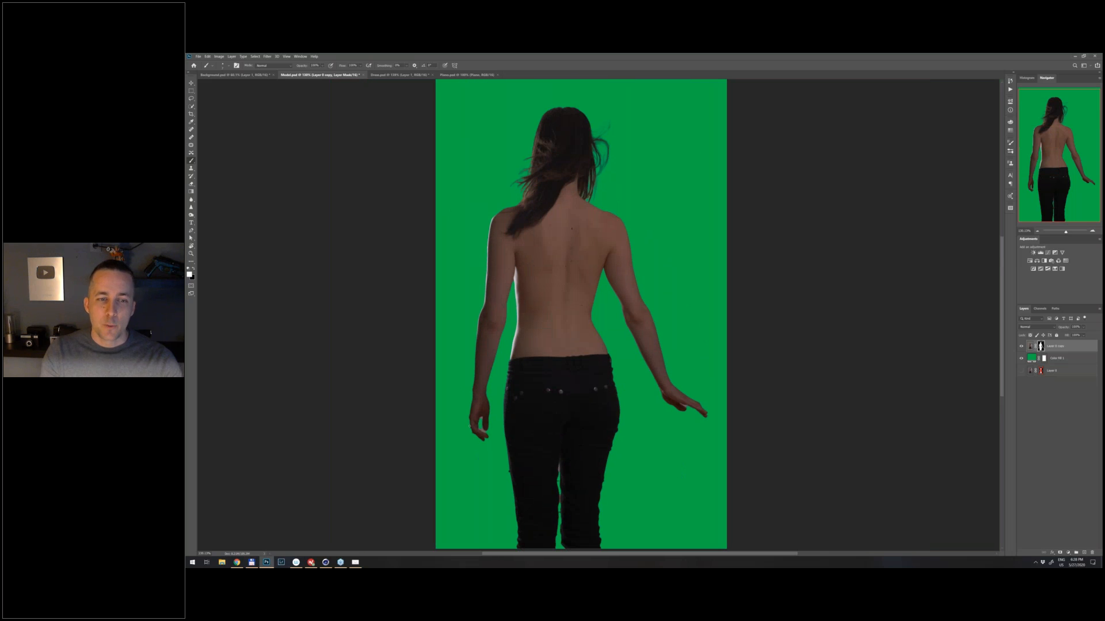
pyautogui.moveTo(1021, 347); pyautogui.dragTo(1021, 359)
pyautogui.click(1022, 371)
# - Copy the original photo layer from Model.psd and paste it into Background.psd above the landscape
pyautogui.click(1030, 371)
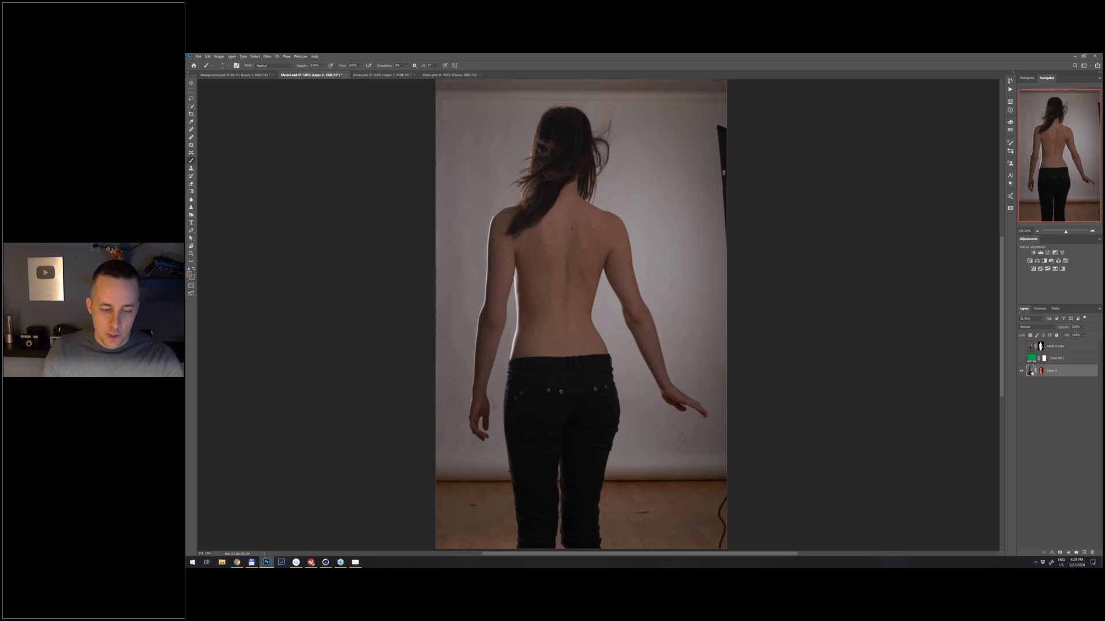
pyautogui.hotkey('ctrl', 'shift', 'Tab')
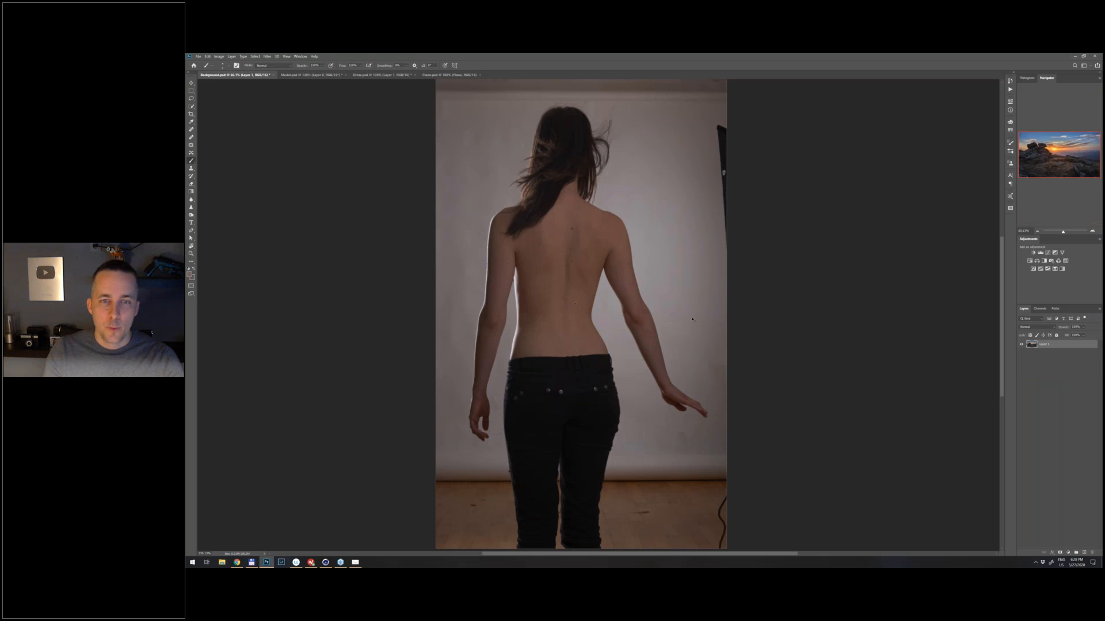
pyautogui.hotkey('ctrl', 'v')
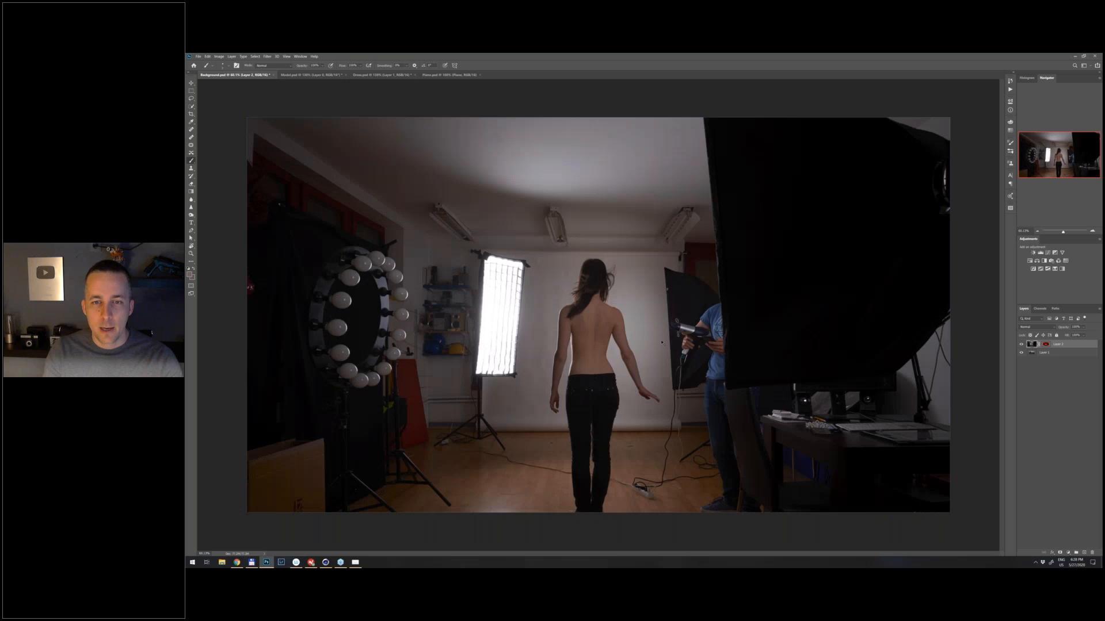
# - Undo the paste in Background.psd and apply the layer mask to the original photo layer in Model.psd
pyautogui.hotkey('ctrl', 'z')
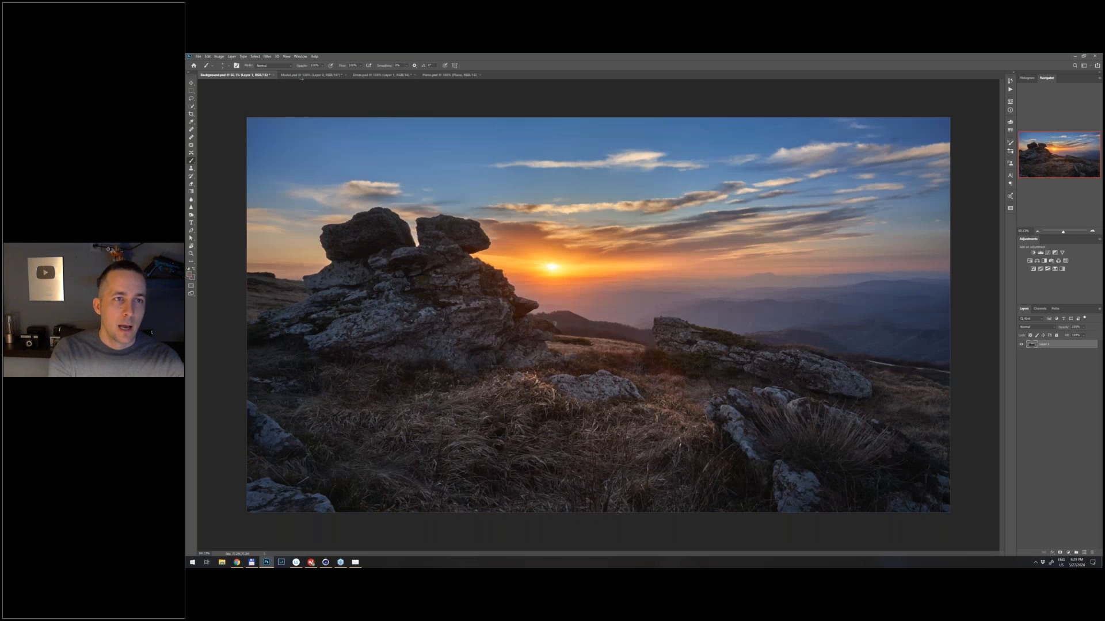
pyautogui.hotkey('ctrl', 'Tab')
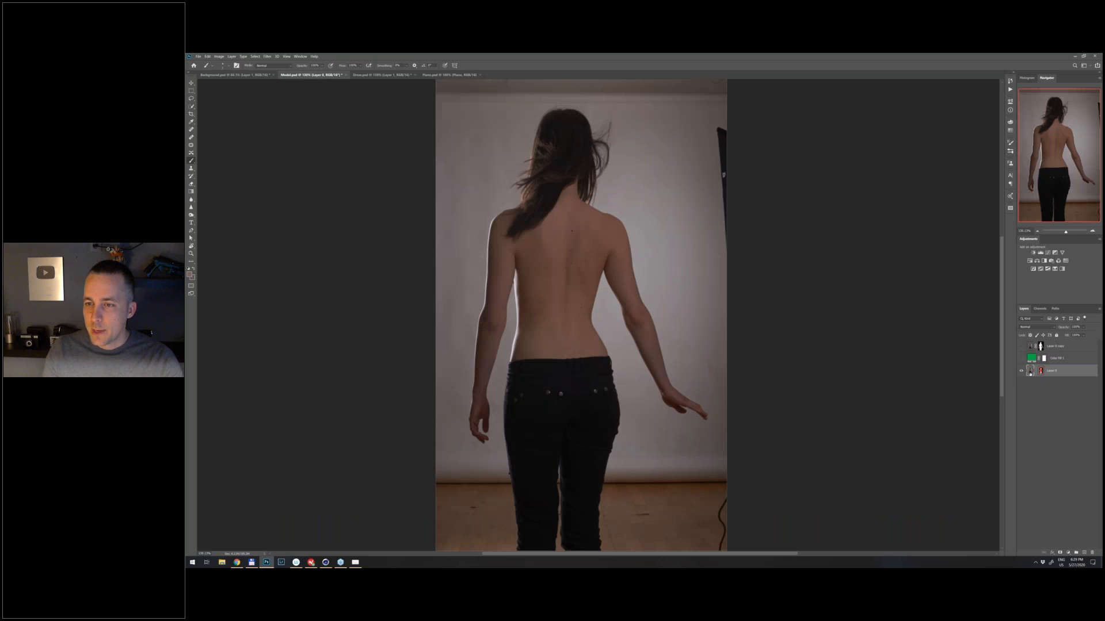
pyautogui.rightClick(1042, 371)
pyautogui.click(1053, 386)
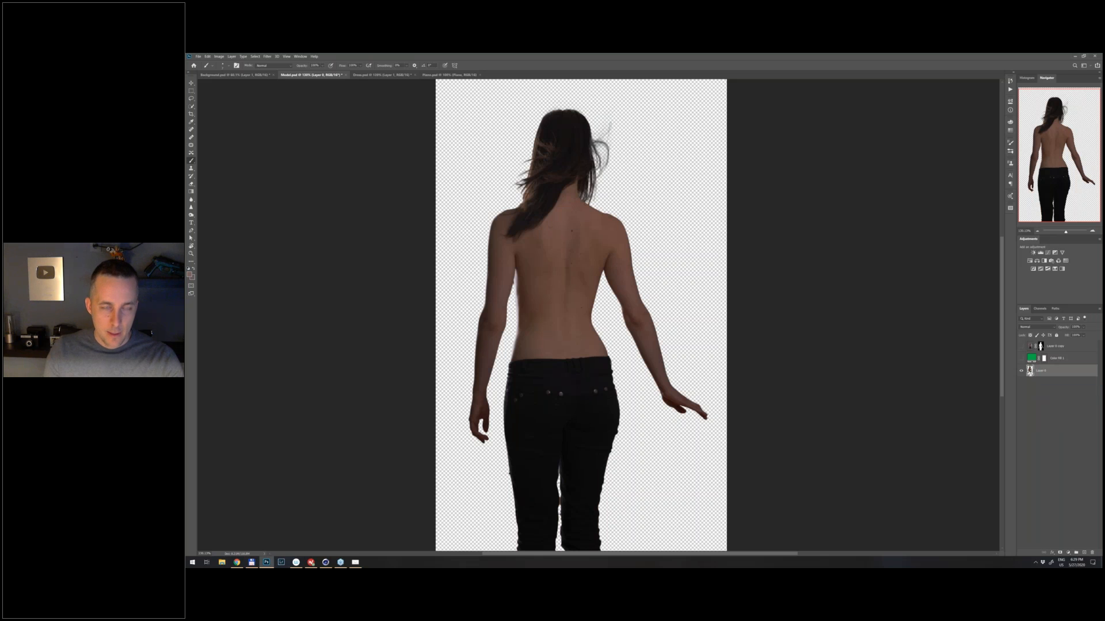
# - Copy the cut-out woman from Model.psd into Background.psd and position her on the grass just right of the setting sun
pyautogui.hotkey('ctrl', 'a')
pyautogui.hotkey('ctrl', 'c')
pyautogui.hotkey('ctrl', 'shift', 'Tab')
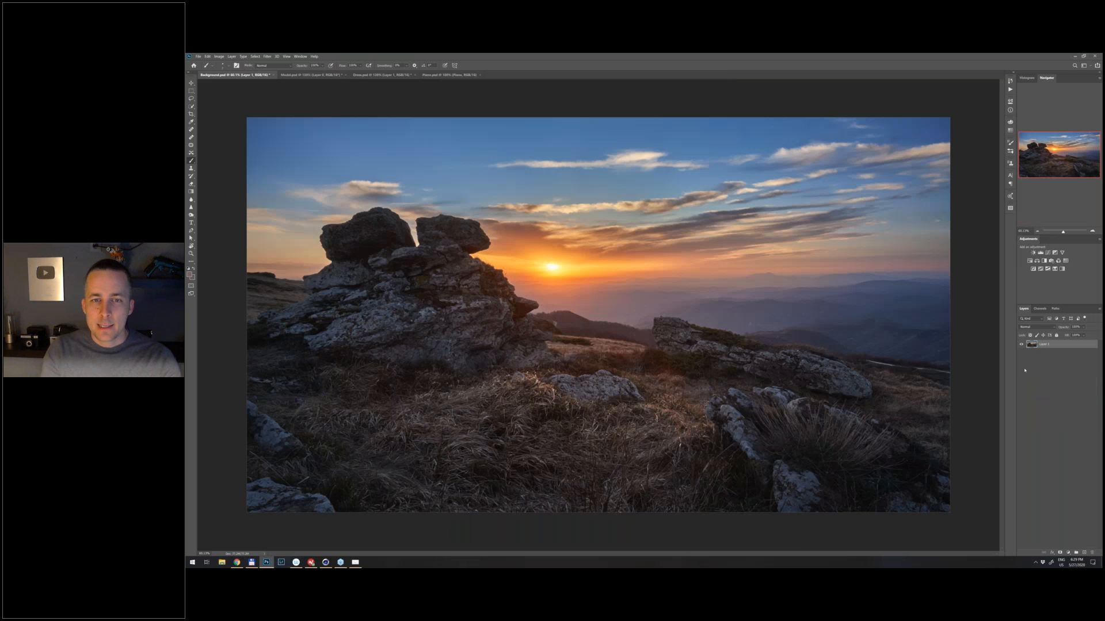
pyautogui.hotkey('ctrl', 'v')
pyautogui.press('v')
pyautogui.moveTo(591, 344)
pyautogui.mouseDown()
pyautogui.moveTo(630, 372)
pyautogui.moveTo(631, 361)
pyautogui.mouseUp()
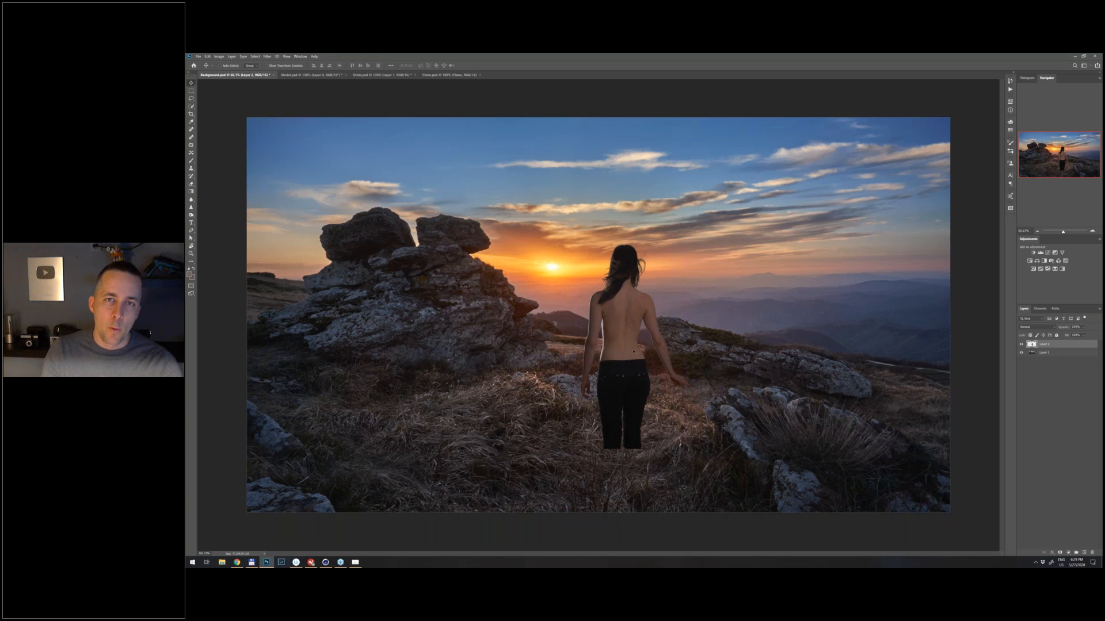
pyautogui.moveTo(614, 334)
pyautogui.mouseDown()
pyautogui.moveTo(625, 334)
pyautogui.moveTo(615, 339)
pyautogui.mouseUp()
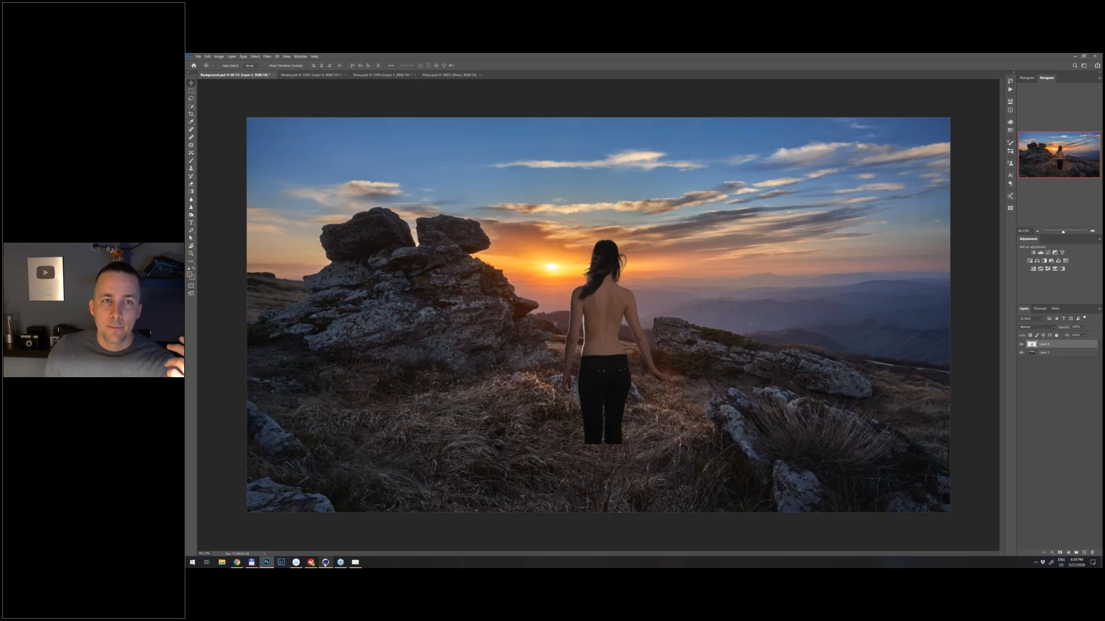
# - Switch to Cinema 4D and examine the grand piano model in the piano scene
pyautogui.click(326, 562)
pyautogui.click(424, 62)
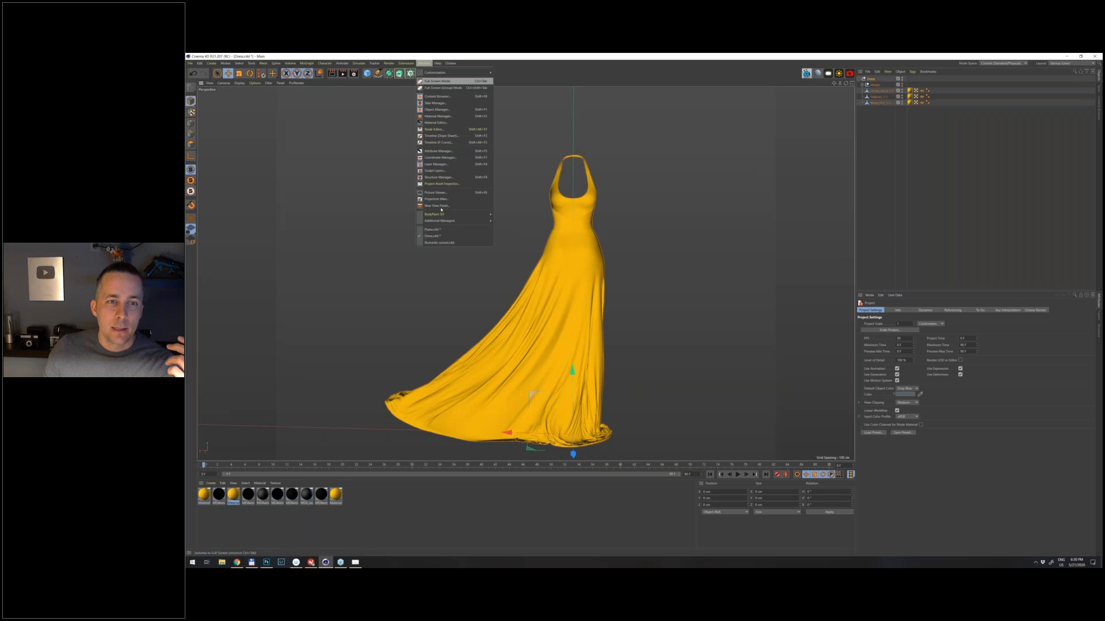
pyautogui.click(449, 230)
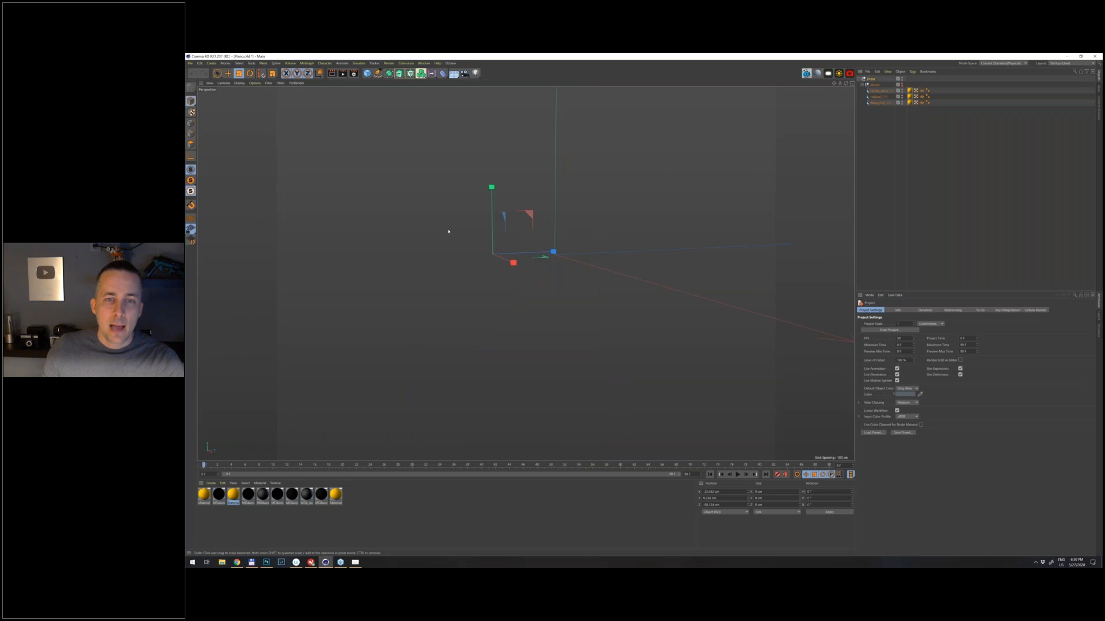
pyautogui.moveTo(609, 306); pyautogui.dragTo(614, 219)
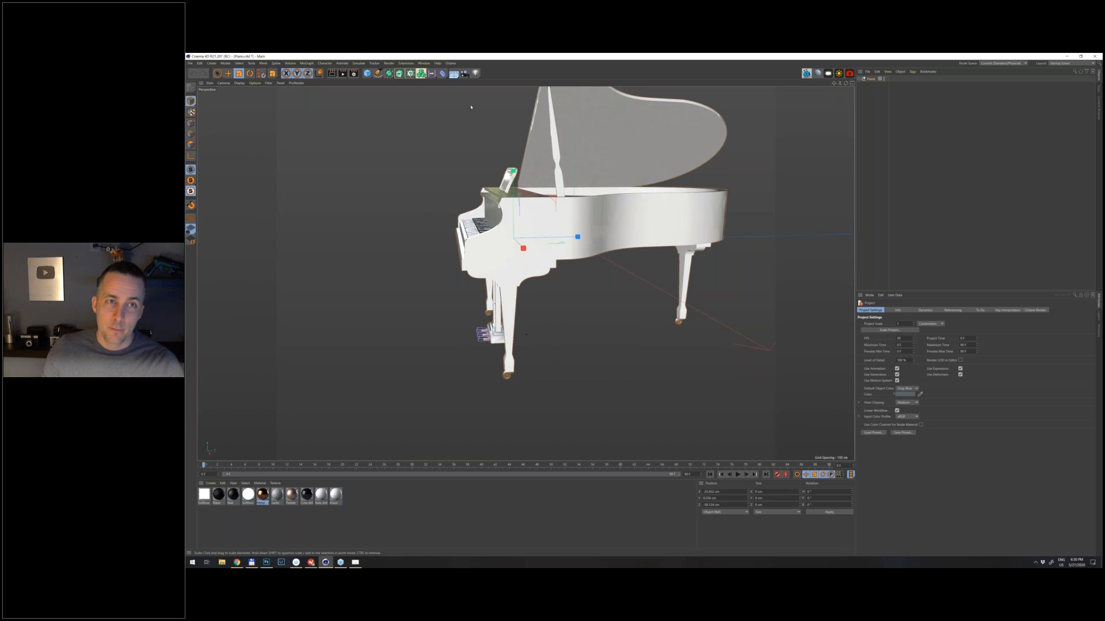
# - Bring up the dress scene, show the body figure inside the yellow dress and view it from behind
pyautogui.click(423, 63)
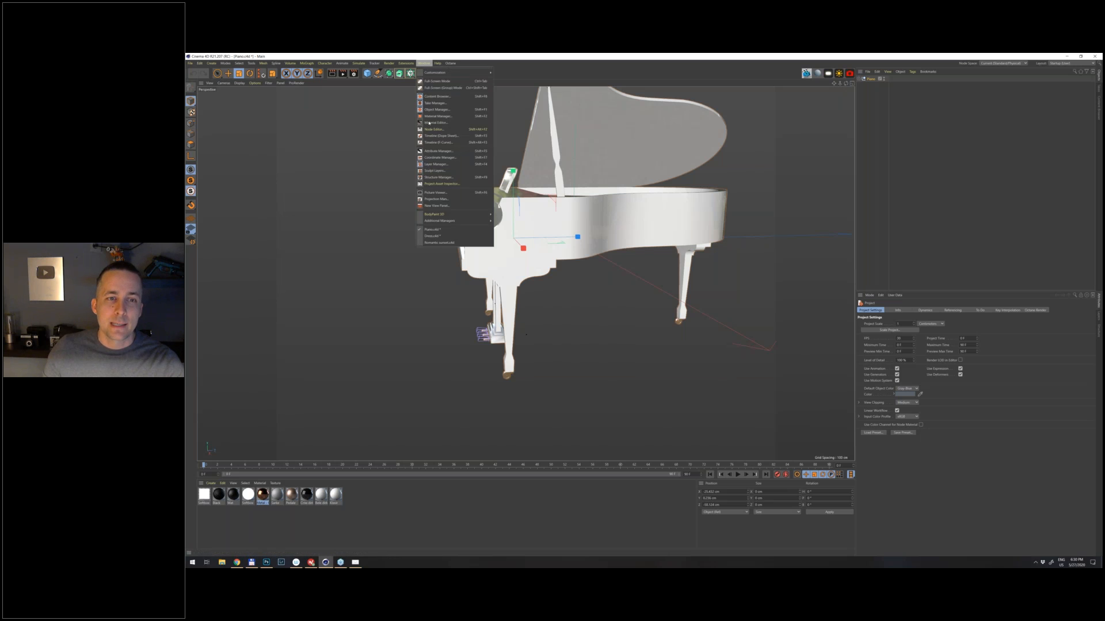
pyautogui.click(440, 236)
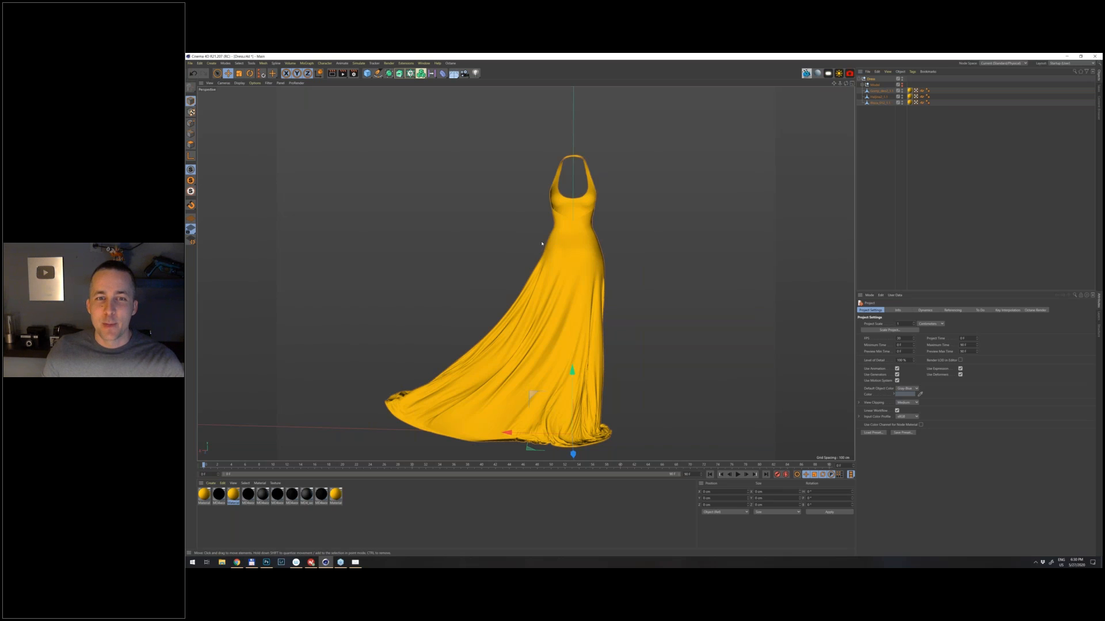
pyautogui.moveTo(542, 244); pyautogui.dragTo(700, 320)
pyautogui.moveTo(752, 332); pyautogui.dragTo(489, 199)
pyautogui.click(902, 84)
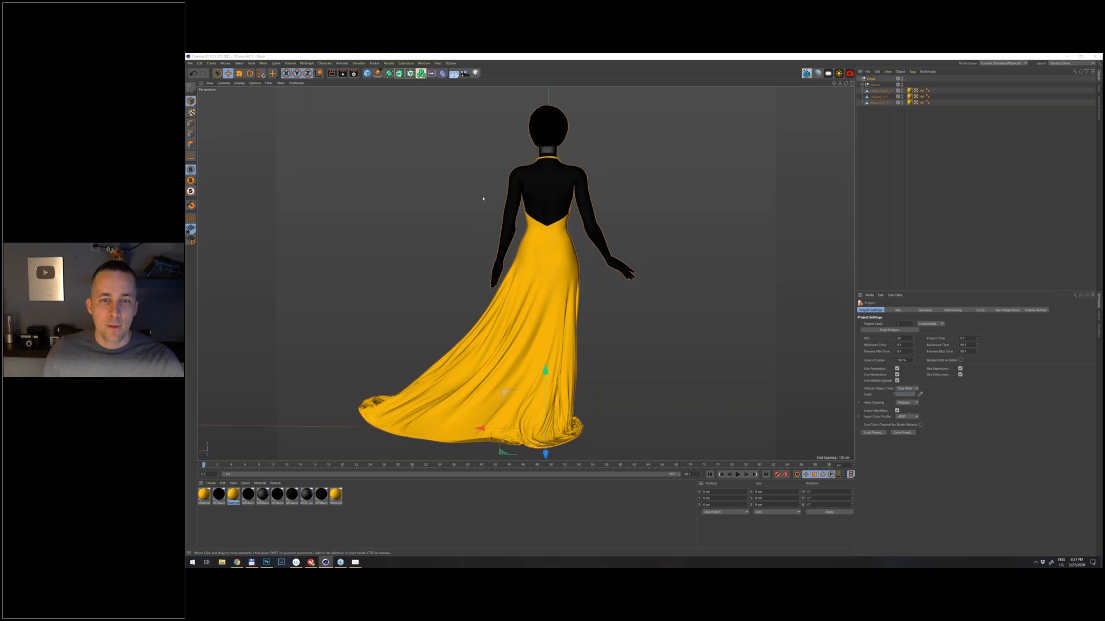
# - Compare the pose of the 3D figure with the woman in the Photoshop composite by alternating between both programs
pyautogui.hotkey('alt', 'Tab')
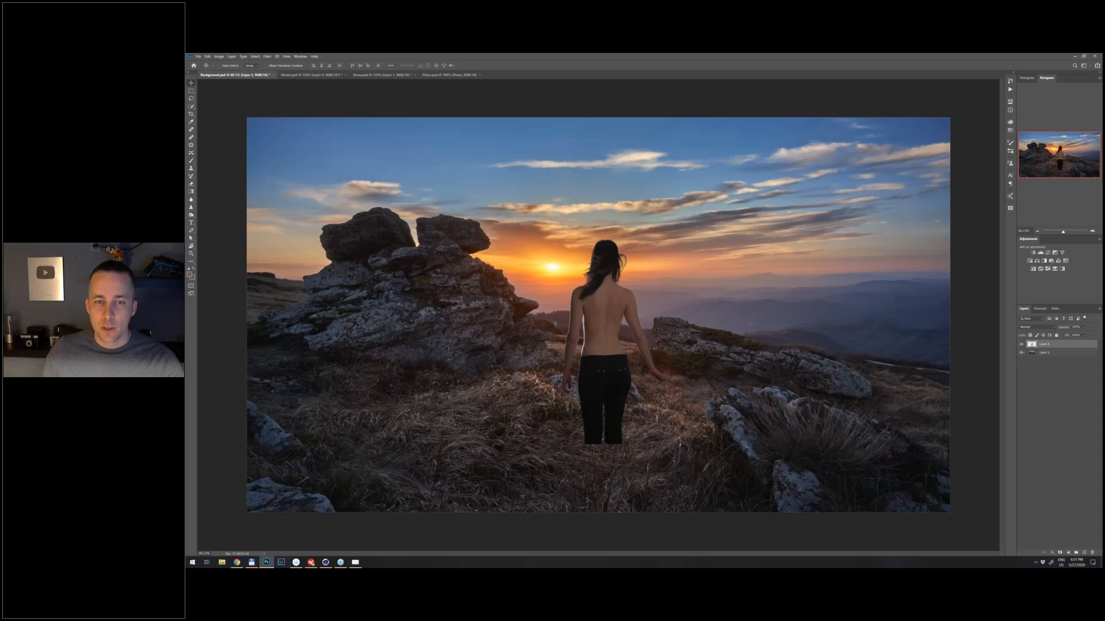
pyautogui.hotkey('alt', 'Tab')
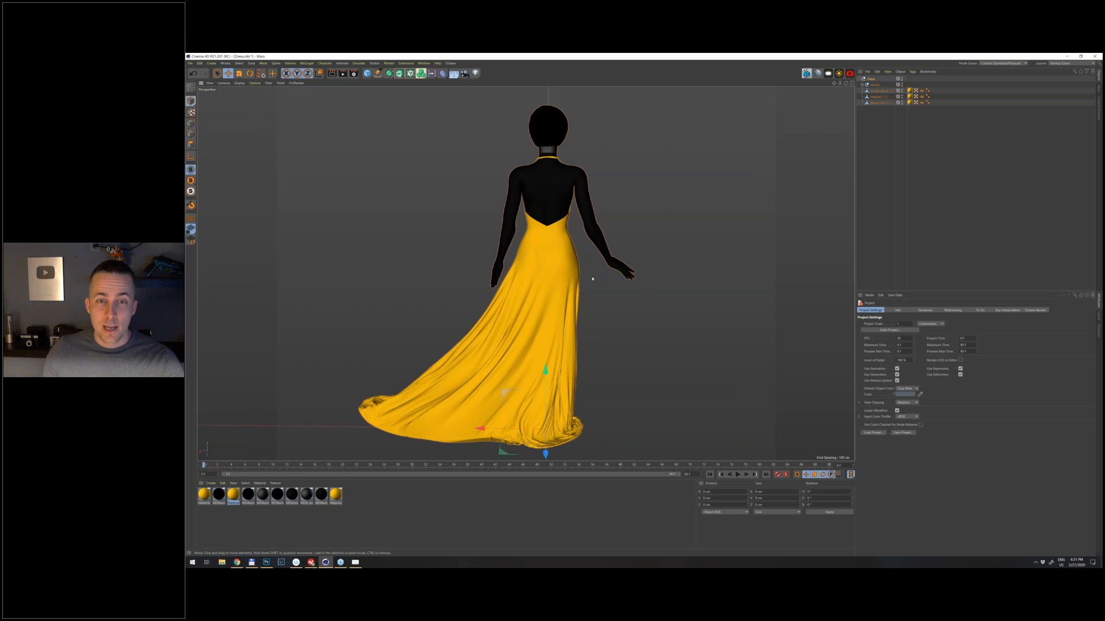
pyautogui.hotkey('alt', 'Tab')
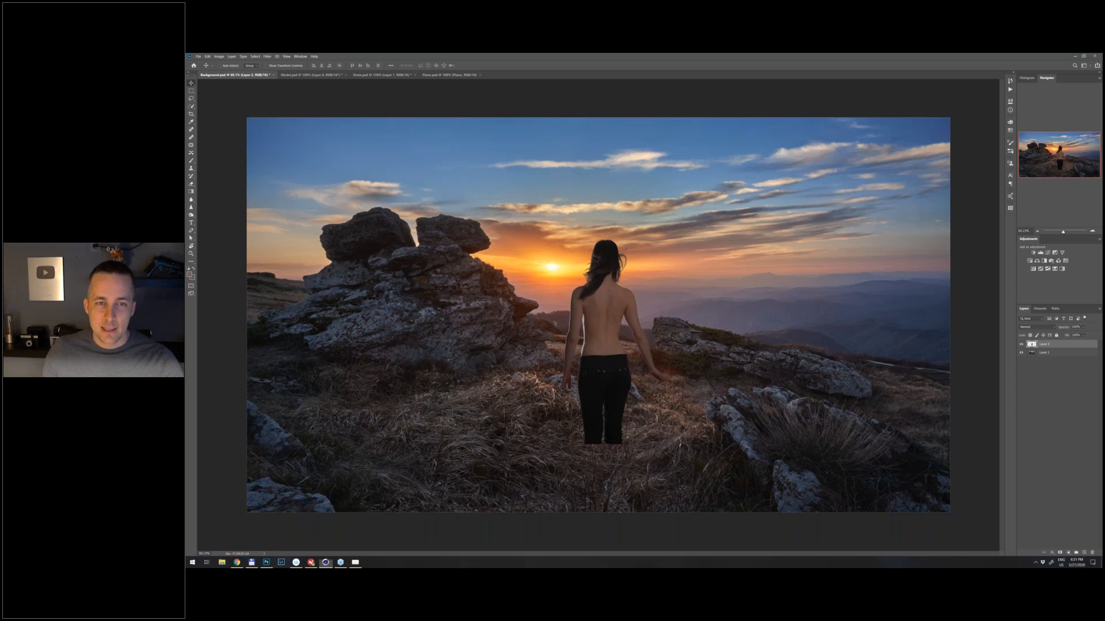
pyautogui.hotkey('alt', 'Tab')
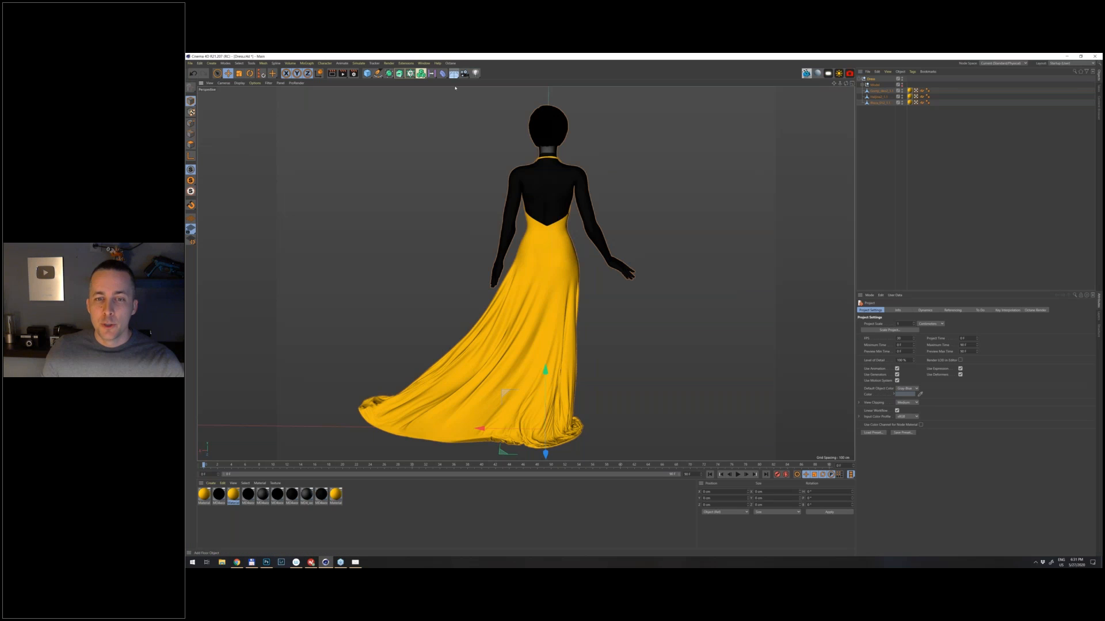
pyautogui.hotkey('alt', 'Tab')
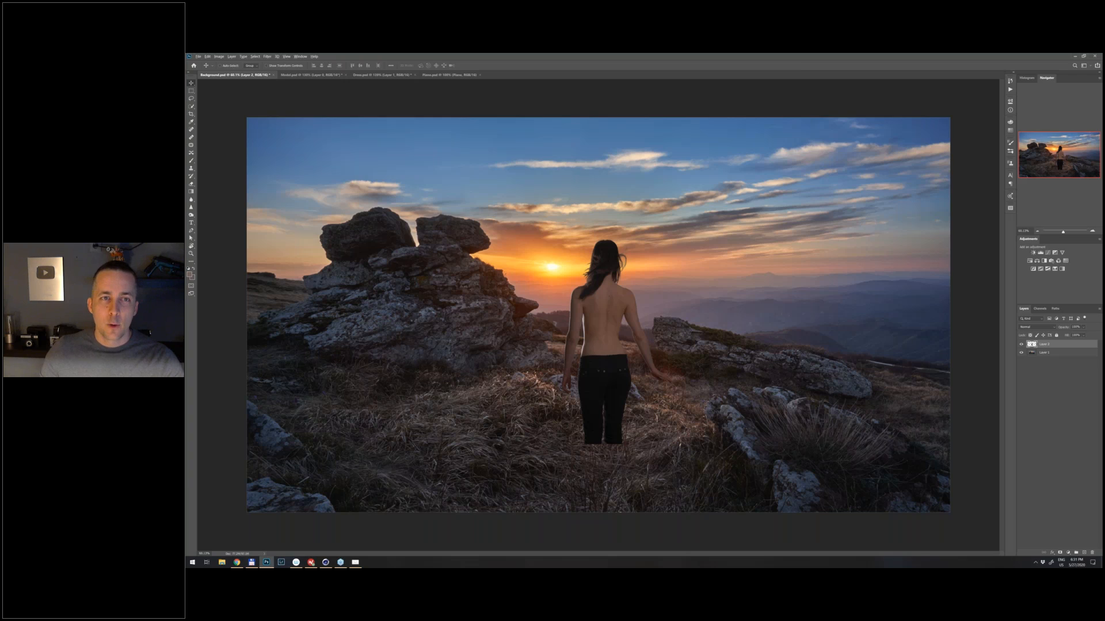
# - Bring up the romantic sunset scene in Cinema 4D to examine the dress and piano placed against the landscape
pyautogui.hotkey('alt', 'Tab')
pyautogui.click(424, 63)
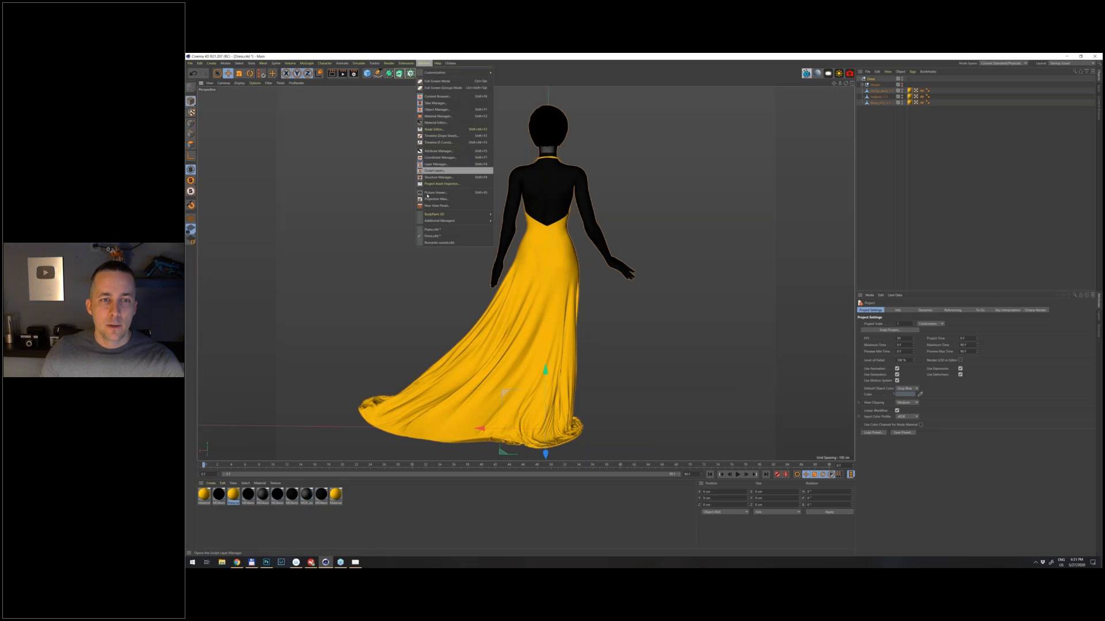
pyautogui.click(442, 243)
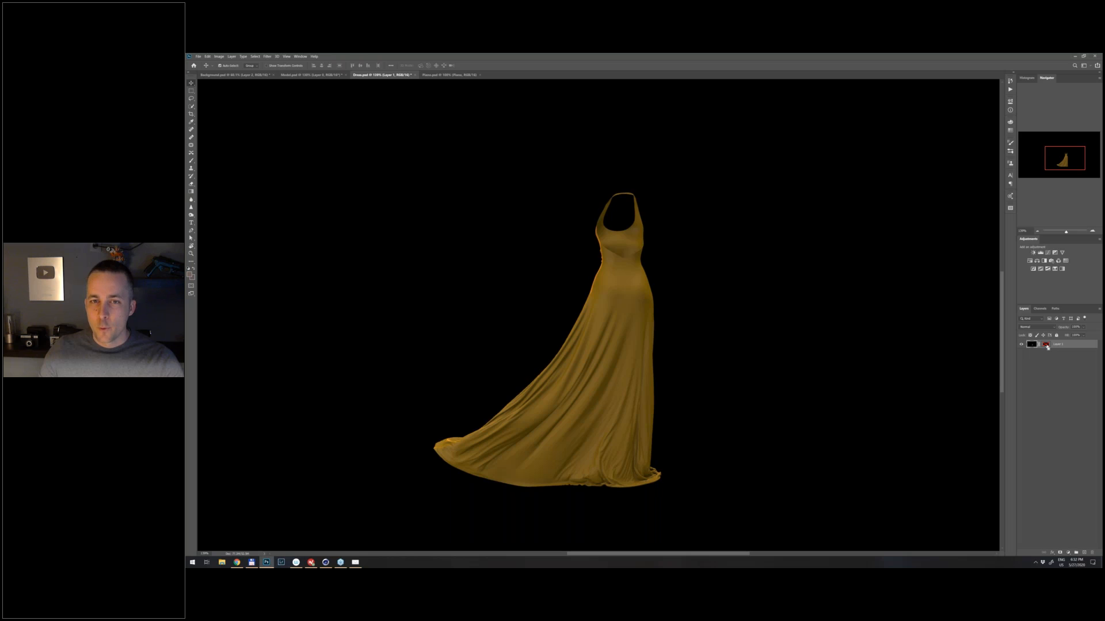
# - Load the dress outline as a selection in Photoshop's Dress.psd and paste the copied dress into Background.psd
pyautogui.keyDown('ctrl'); pyautogui.click(1032, 345); pyautogui.keyUp('ctrl')
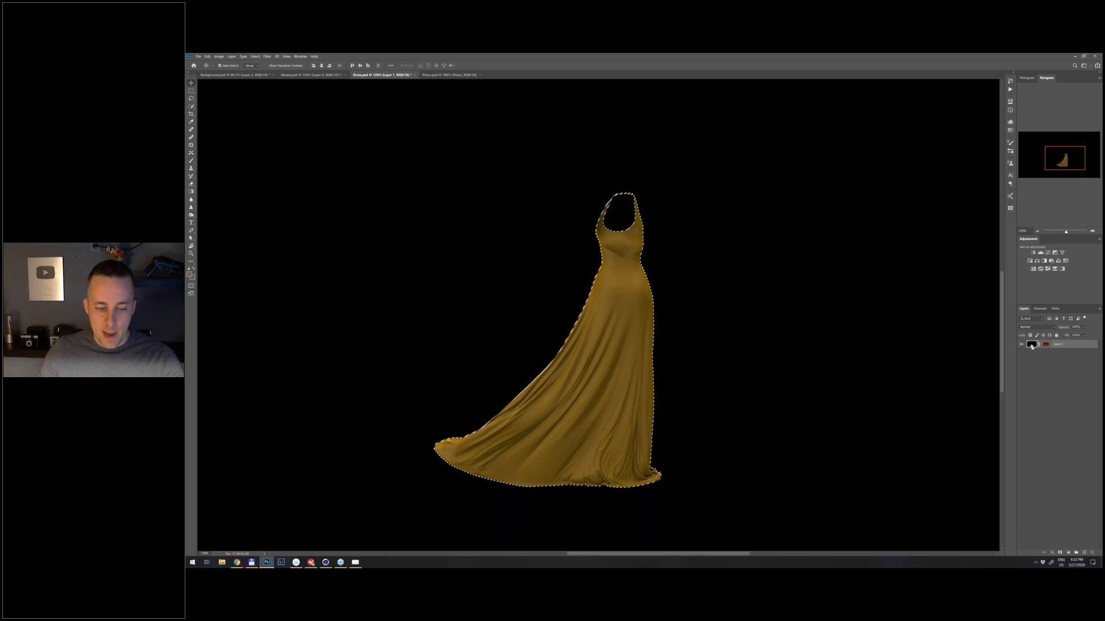
pyautogui.click(260, 77)
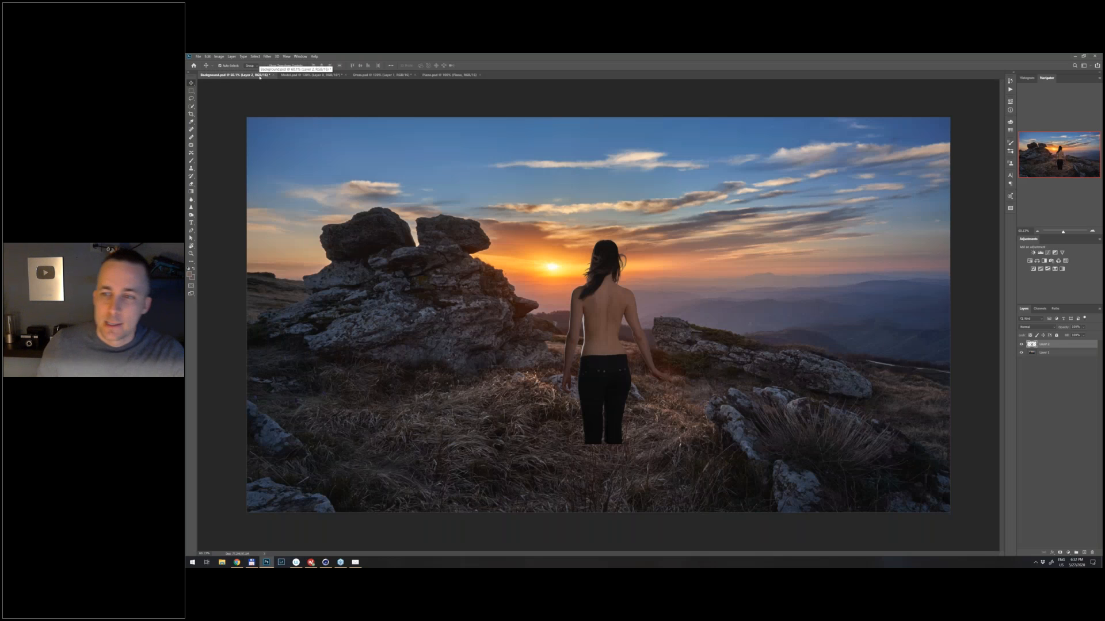
pyautogui.hotkey('ctrl', 'v')
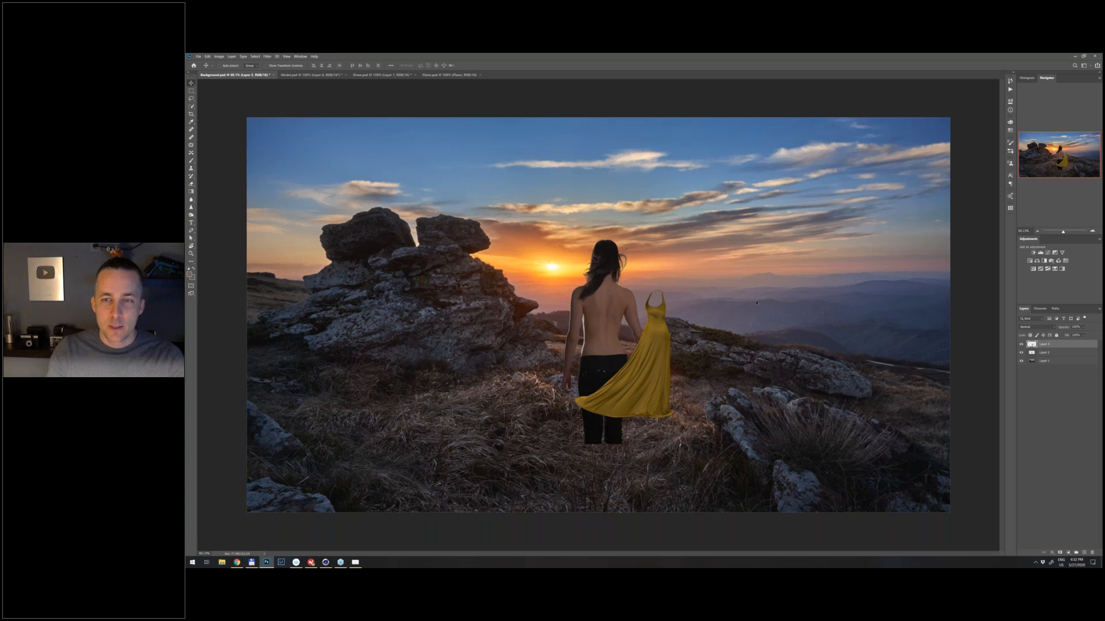
# - Rename the pasted dress layer to Dress and the woman's layer to Model
pyautogui.doubleClick(1047, 344)
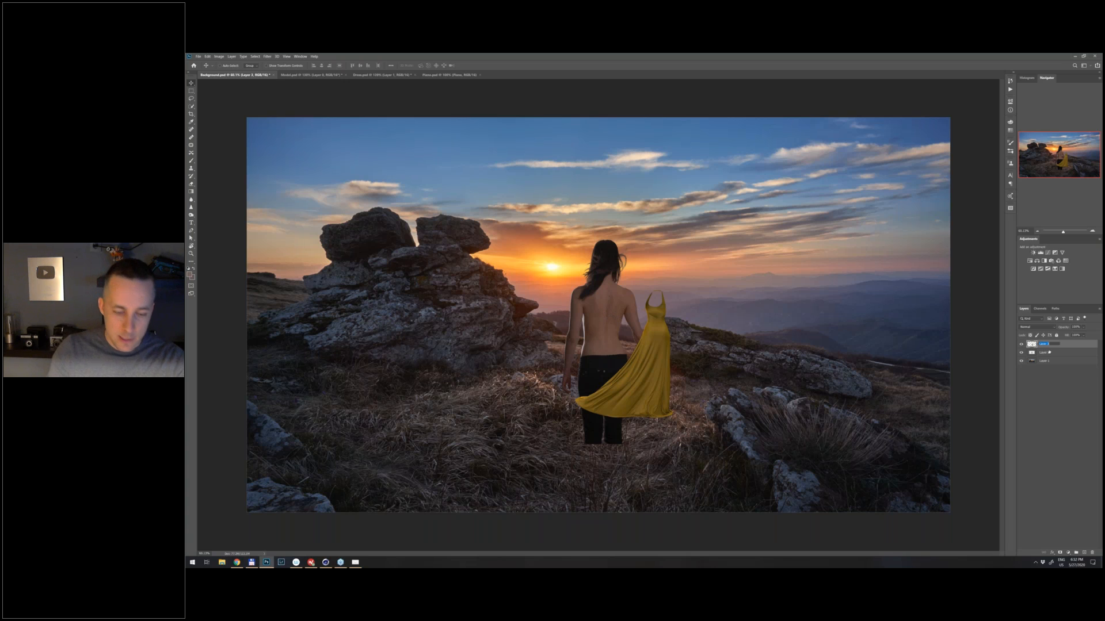
pyautogui.press('Return')
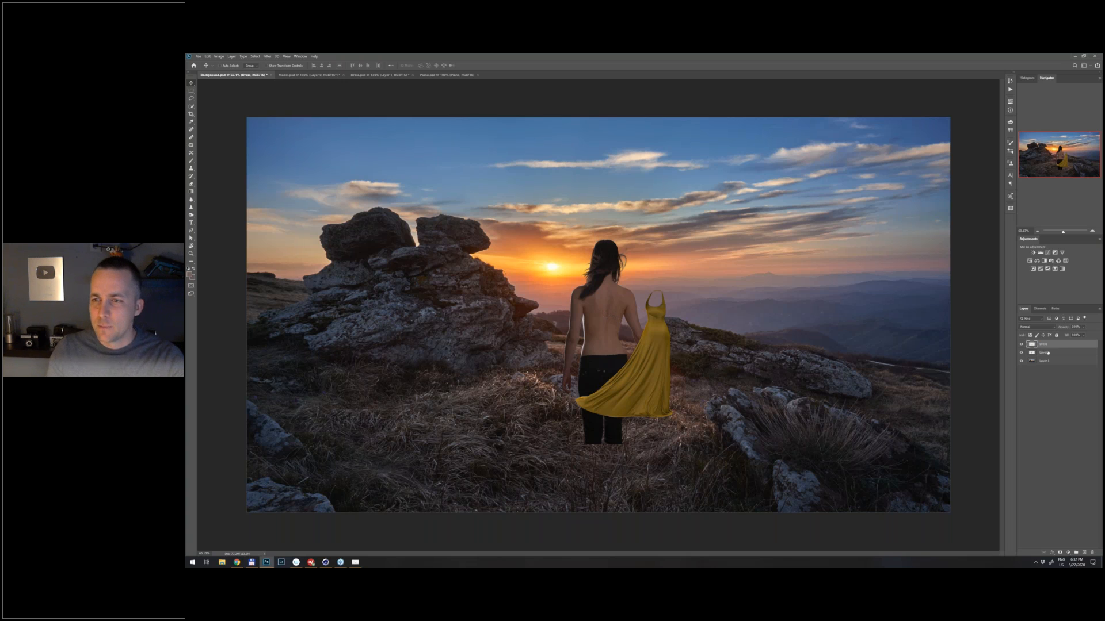
pyautogui.doubleClick(1047, 352)
pyautogui.write('Model')
pyautogui.press('Return')
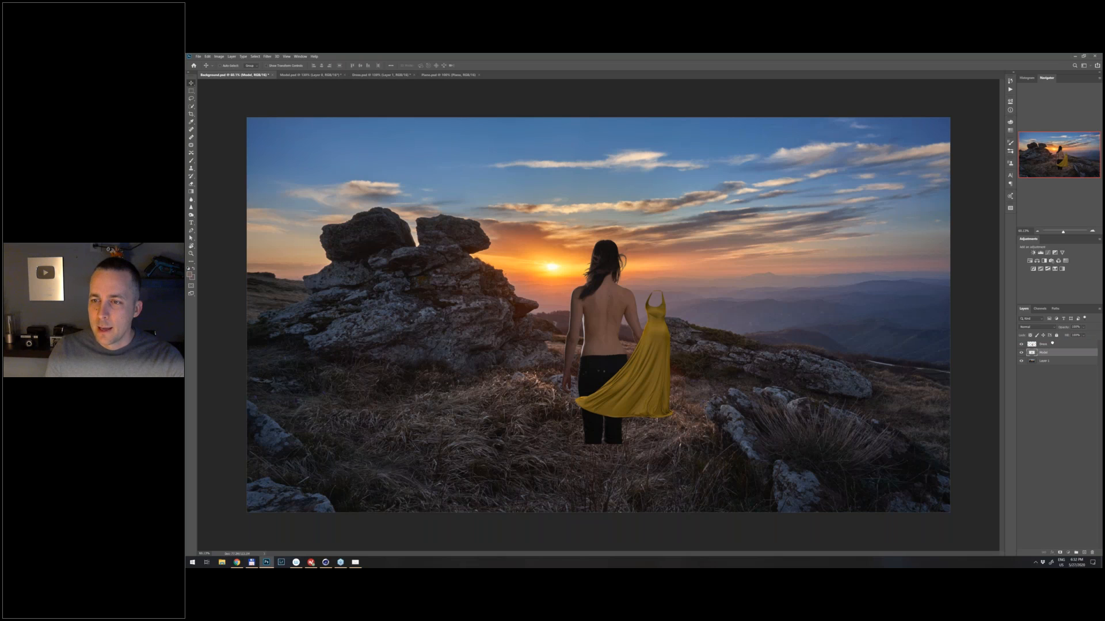
# - Reorder the layers so that Model lies directly above Dress
pyautogui.click(1053, 344)
pyautogui.doubleClick(1056, 344)
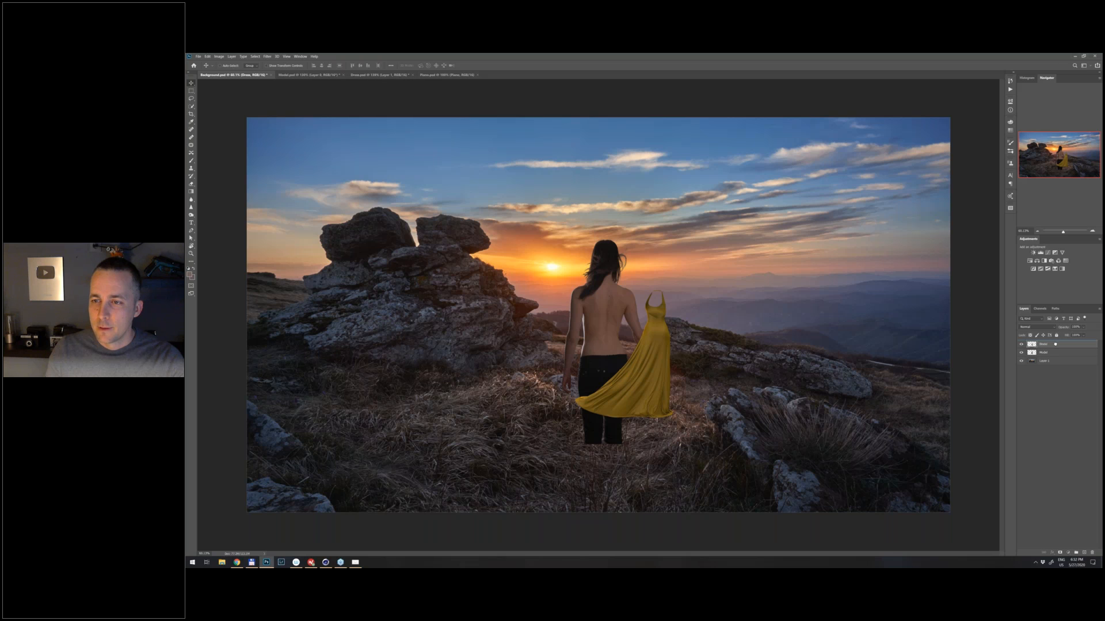
pyautogui.moveTo(1055, 344); pyautogui.dragTo(1053, 343)
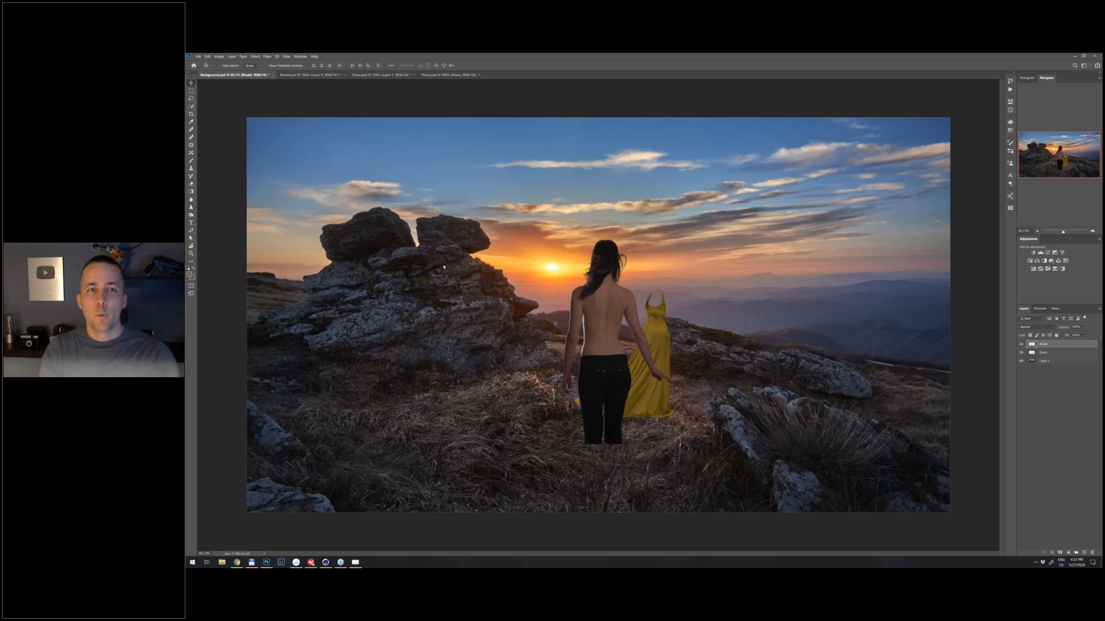
# - Copy the piano from Piano.psd into Background.psd and place it to the right of the dress
pyautogui.click(448, 75)
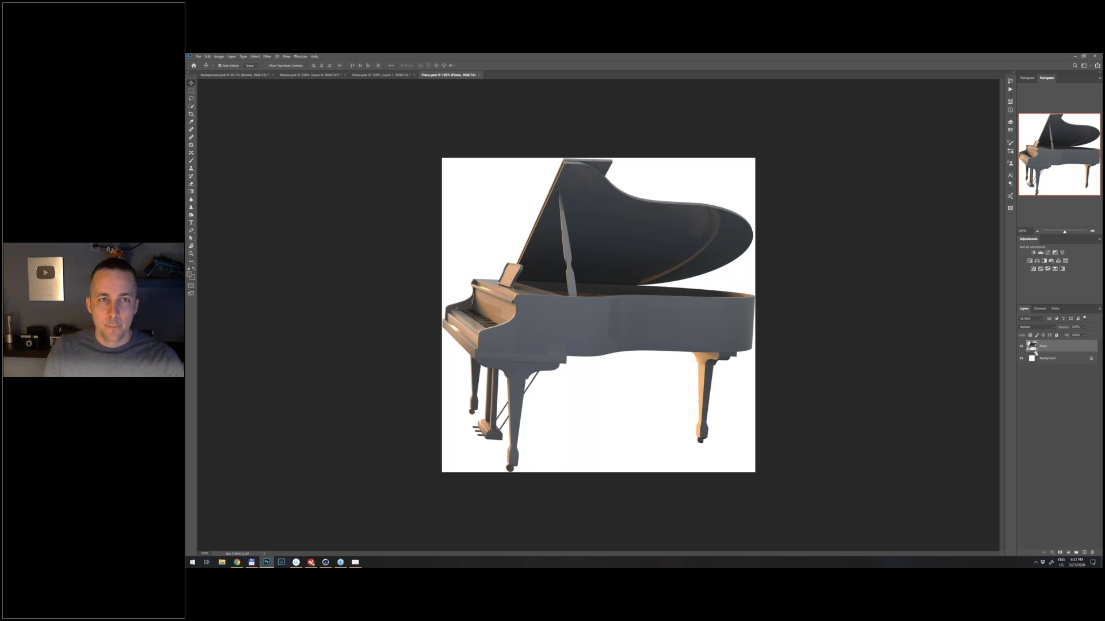
pyautogui.hotkey('ctrl', 'Tab')
pyautogui.hotkey('ctrl', 'v')
pyautogui.moveTo(595, 320); pyautogui.dragTo(756, 342)
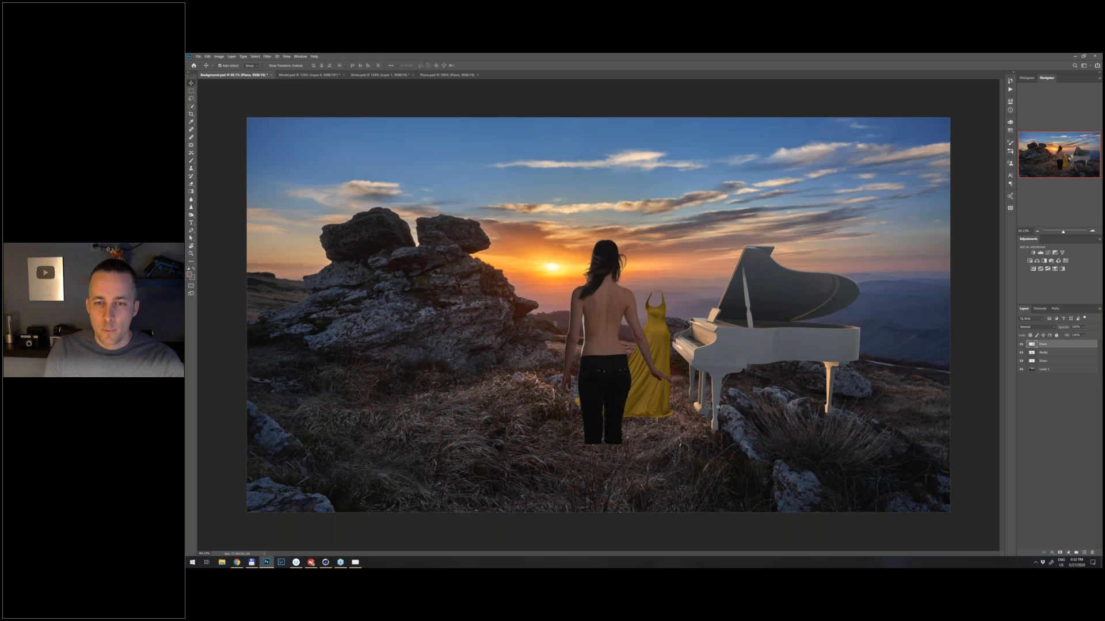
# - Fine-tune the piano's position so that its front leg stands on the grass beside the pale rocks
pyautogui.hotkey('ctrl', '+')
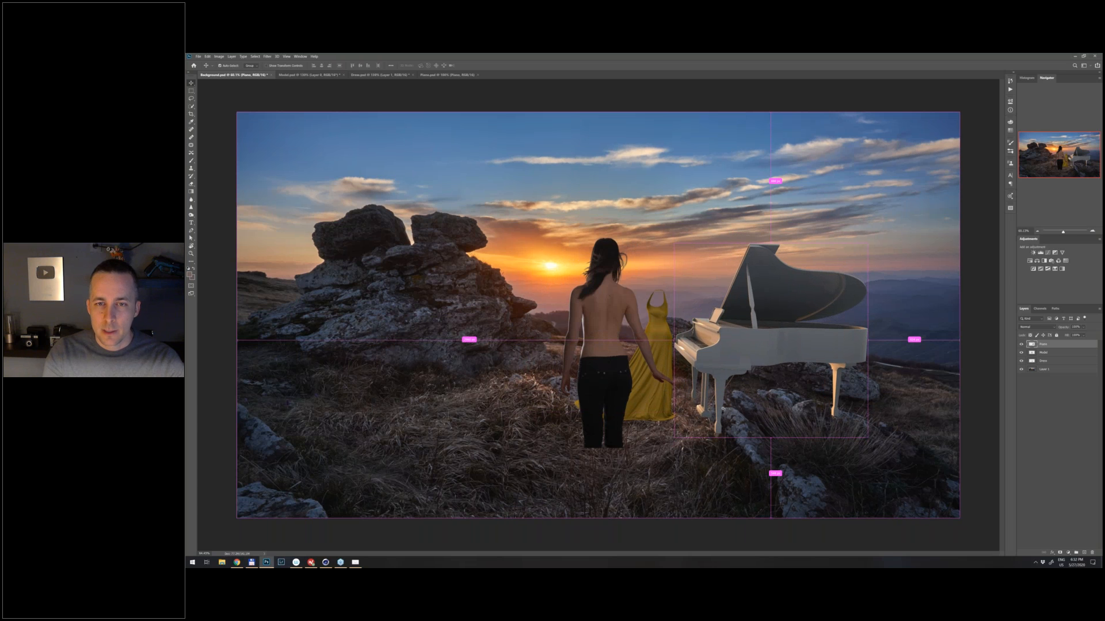
pyautogui.scroll(5, 723, 409)
pyautogui.scroll(-3, 733, 319)
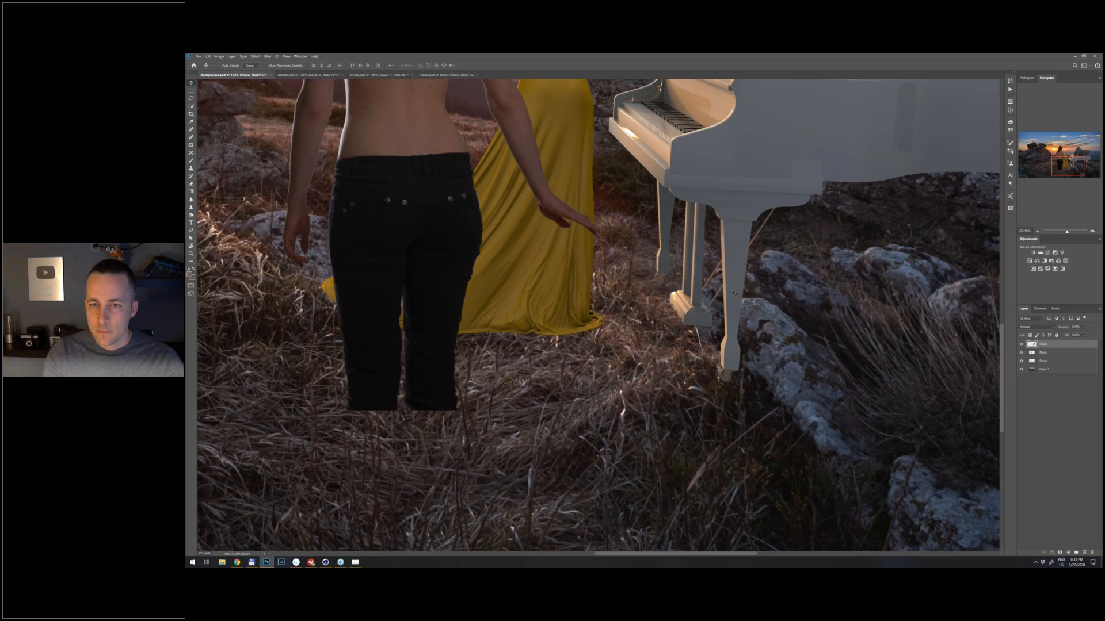
pyautogui.press('Down')
pyautogui.hotkey('shift', 'Down')
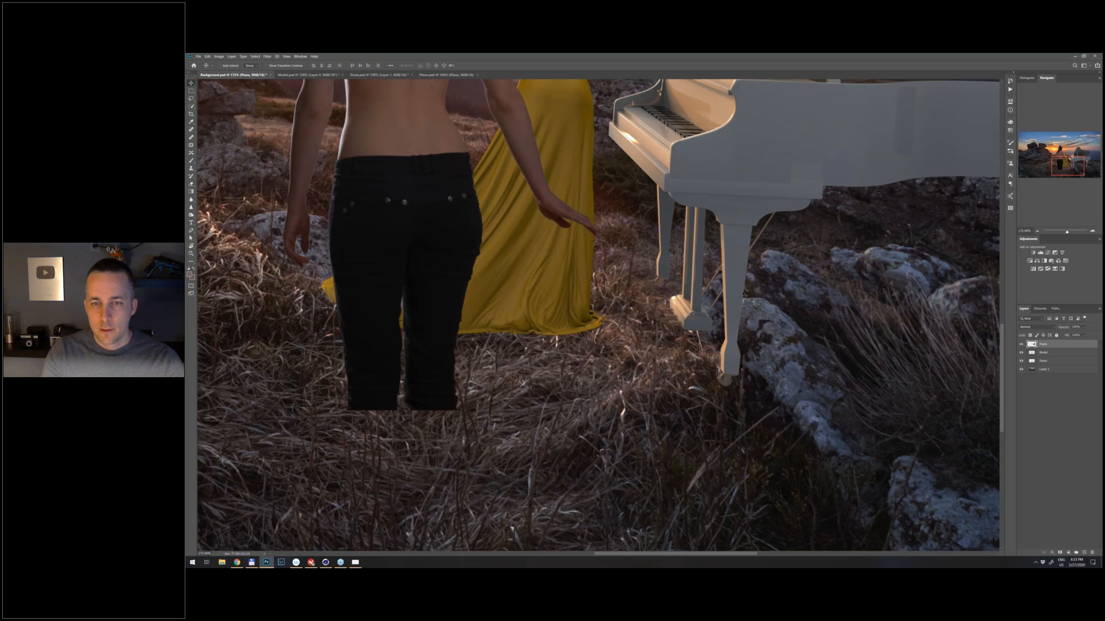
pyautogui.moveTo(736, 351); pyautogui.dragTo(699, 350)
pyautogui.hotkey('ctrl', '0')
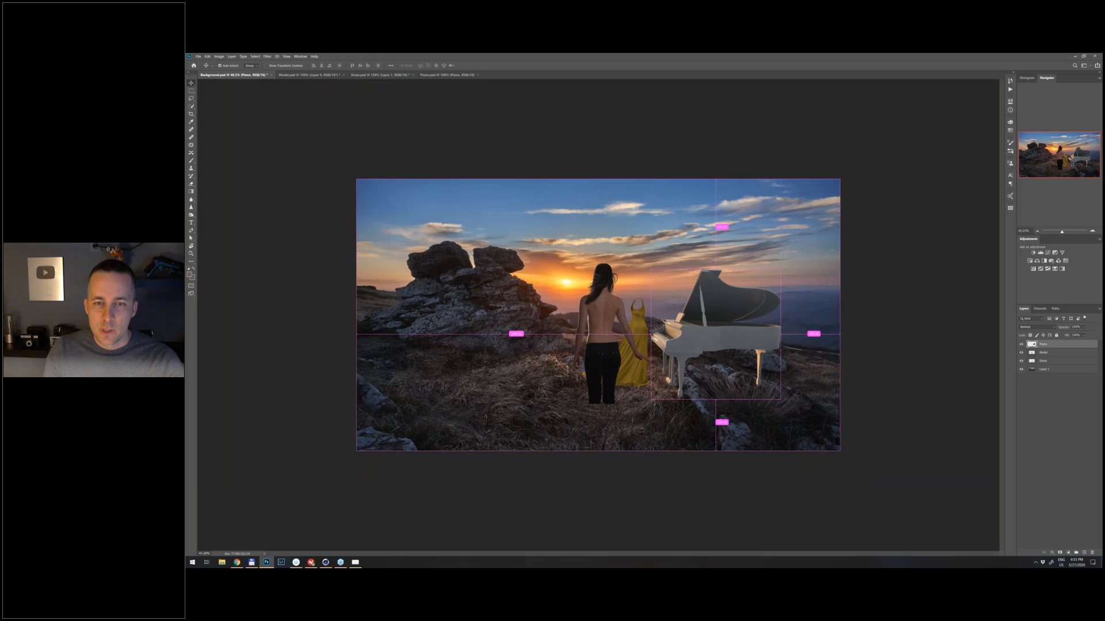
pyautogui.moveTo(649, 354); pyautogui.dragTo(680, 352)
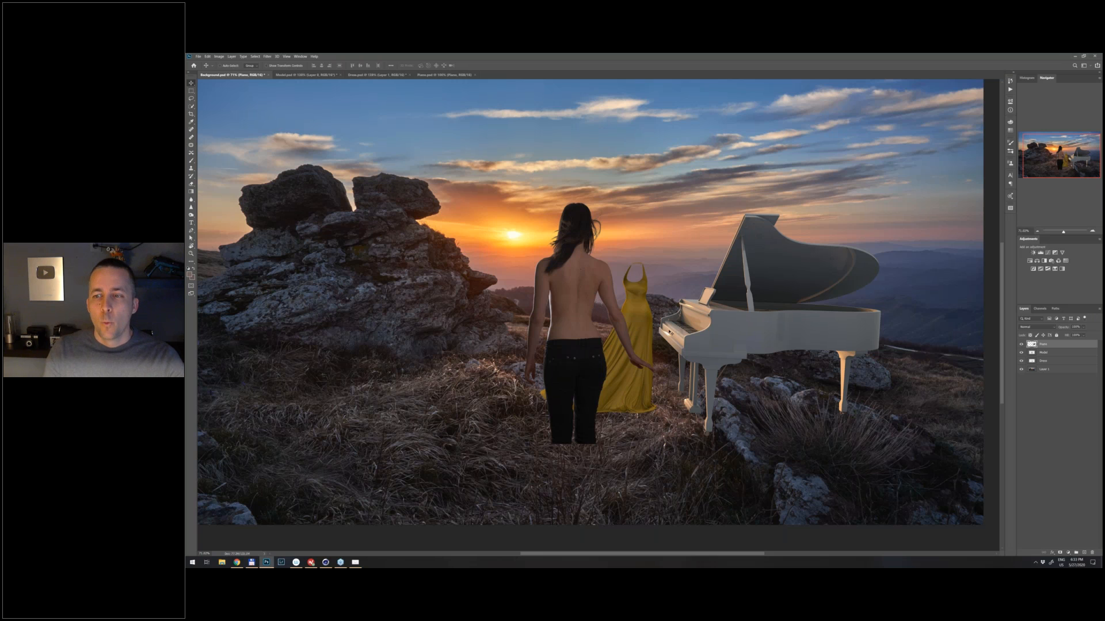
# - Move the Piano layer beneath the Dress layer and select the Model layer
pyautogui.moveTo(1043, 344); pyautogui.dragTo(1049, 368)
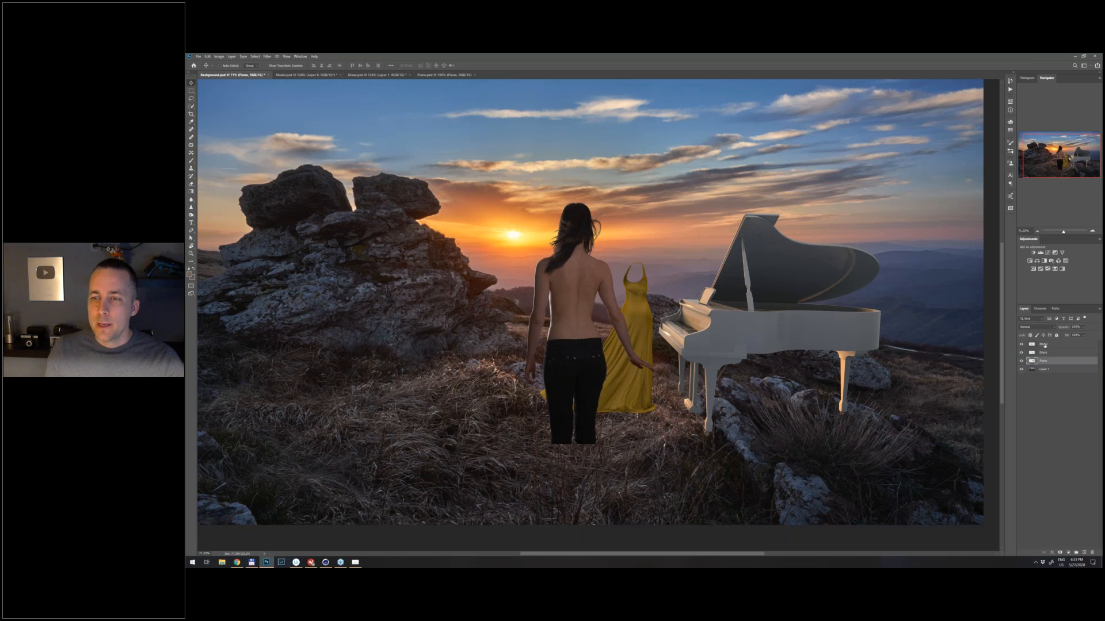
pyautogui.click(1051, 344)
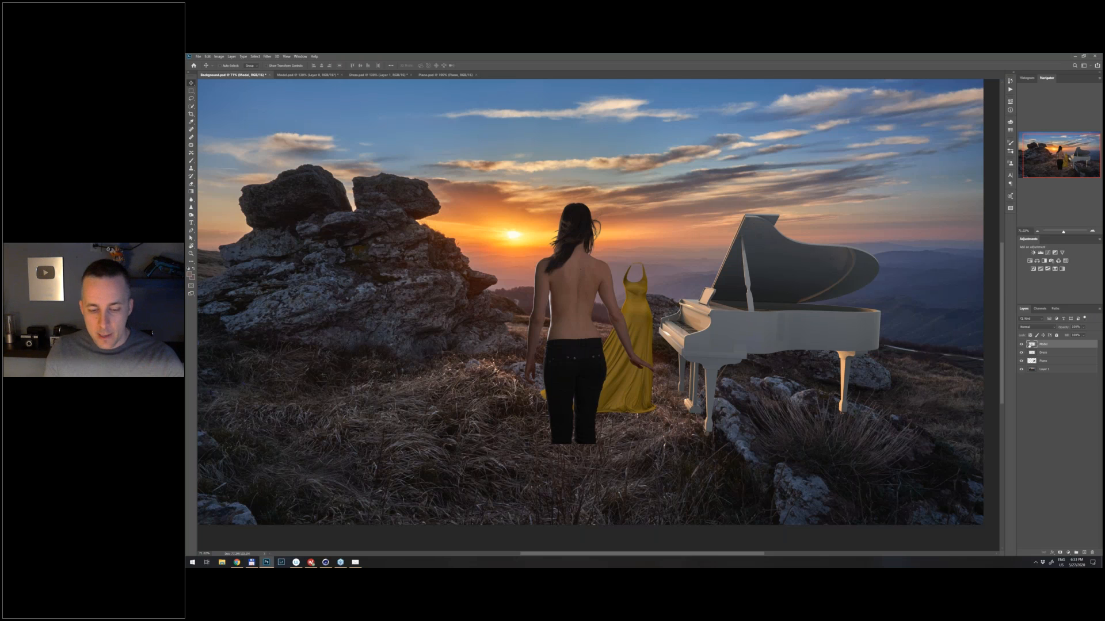
# - Duplicate the Model layer, hide the original, and shrink the copy to a tiny figure over the neckline of the dress
pyautogui.hotkey('ctrl', 'j')
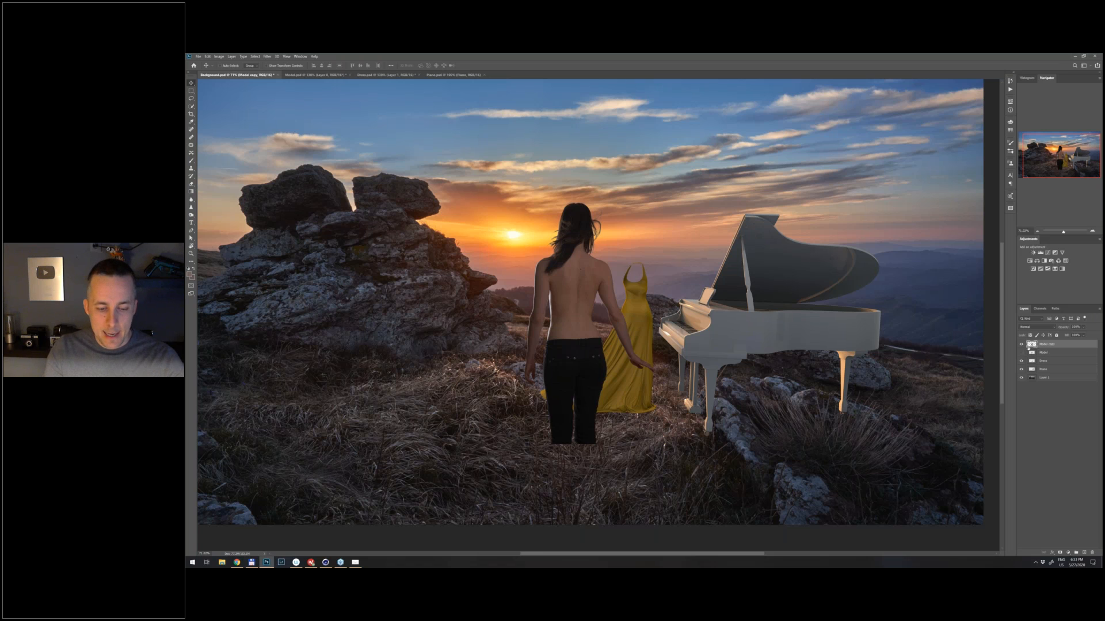
pyautogui.press('ctrl')
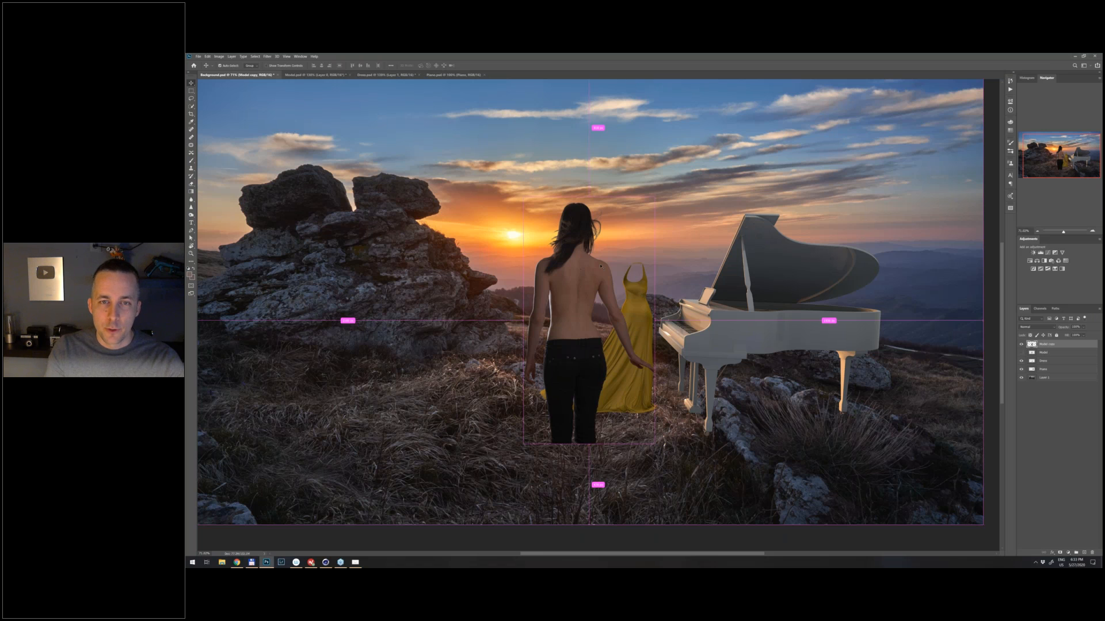
pyautogui.hotkey('ctrl', 't')
pyautogui.moveTo(653, 201); pyautogui.dragTo(604, 302)
pyautogui.press('Return')
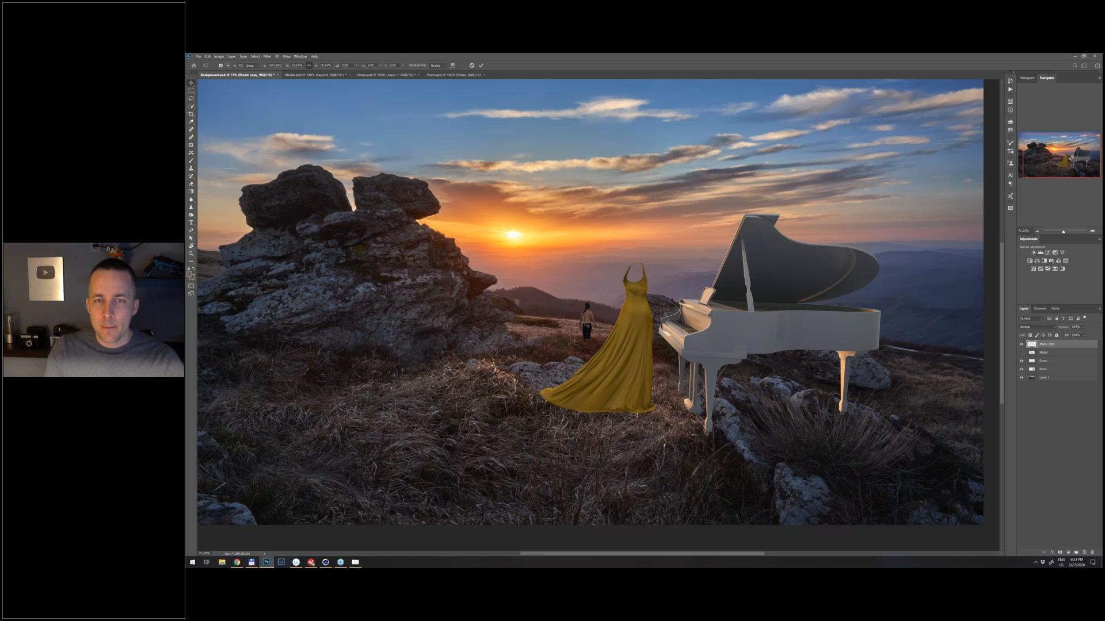
pyautogui.moveTo(589, 335); pyautogui.dragTo(640, 286)
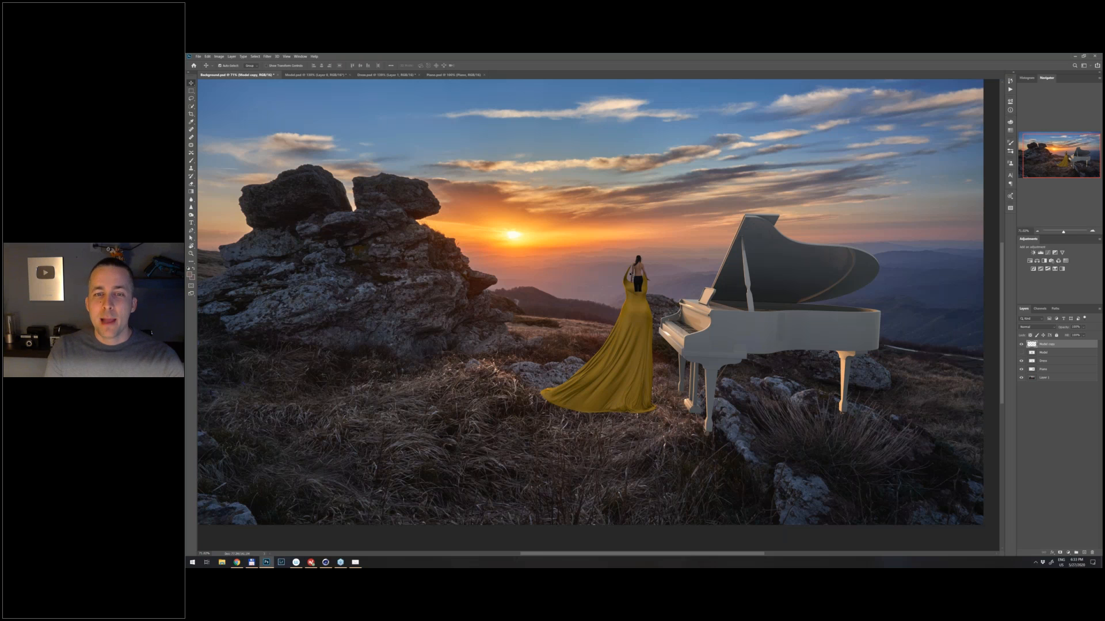
# - Enlarge the tiny model copy to nearly the dress's full length and examine the image quality of her back
pyautogui.hotkey('ctrl', 't')
pyautogui.moveTo(646, 255); pyautogui.dragTo(689, 208)
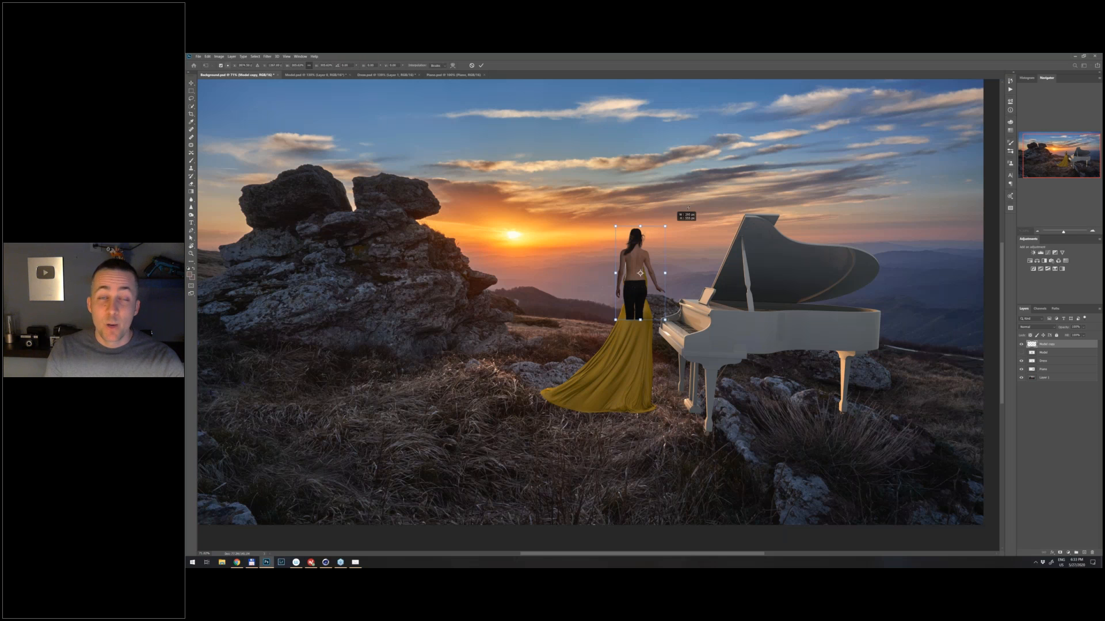
pyautogui.moveTo(689, 208); pyautogui.dragTo(694, 173)
pyautogui.press('Return')
pyautogui.moveTo(630, 227); pyautogui.dragTo(670, 300)
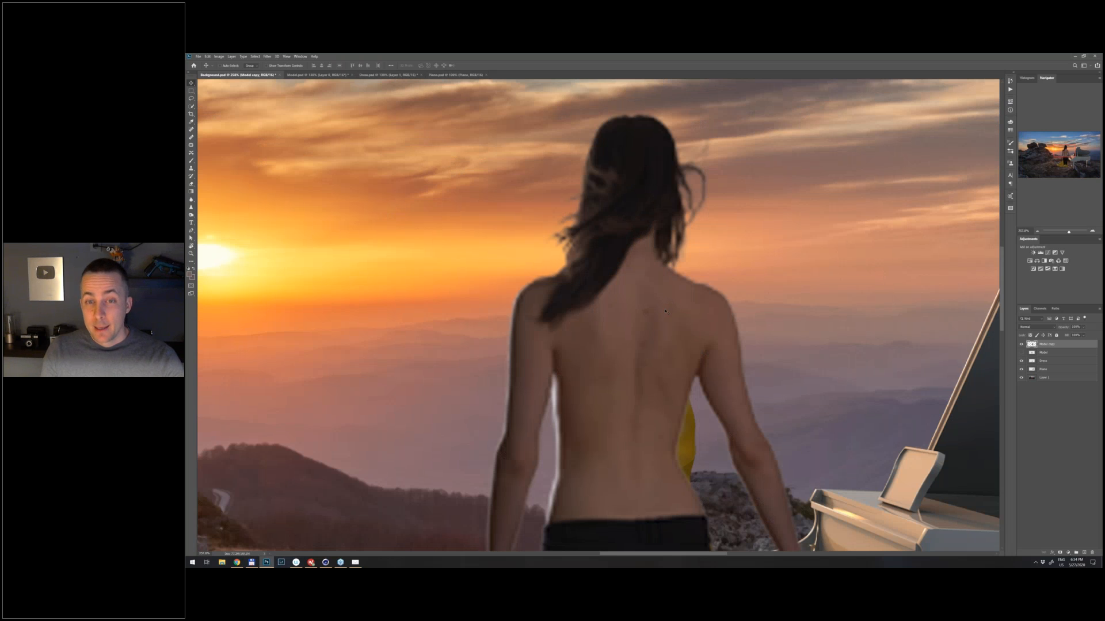
pyautogui.hotkey('ctrl', 'space')
pyautogui.moveTo(659, 311); pyautogui.dragTo(627, 334)
pyautogui.press('ctrl')
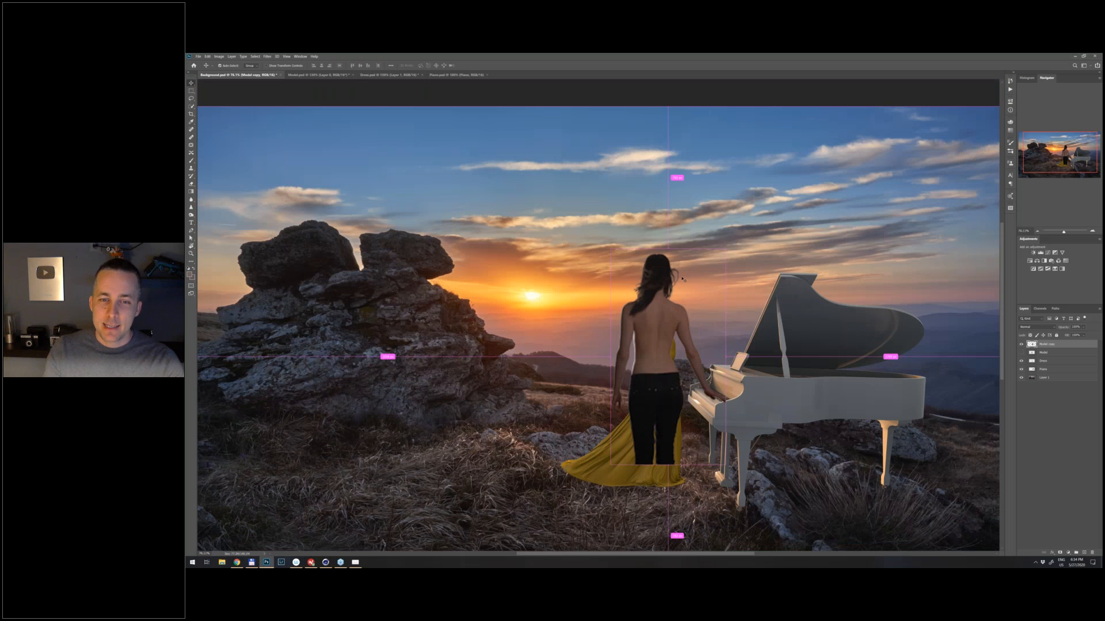
# - Scale the model copy down again to a tiny figure within the upper part of the dress
pyautogui.hotkey('ctrl', 't')
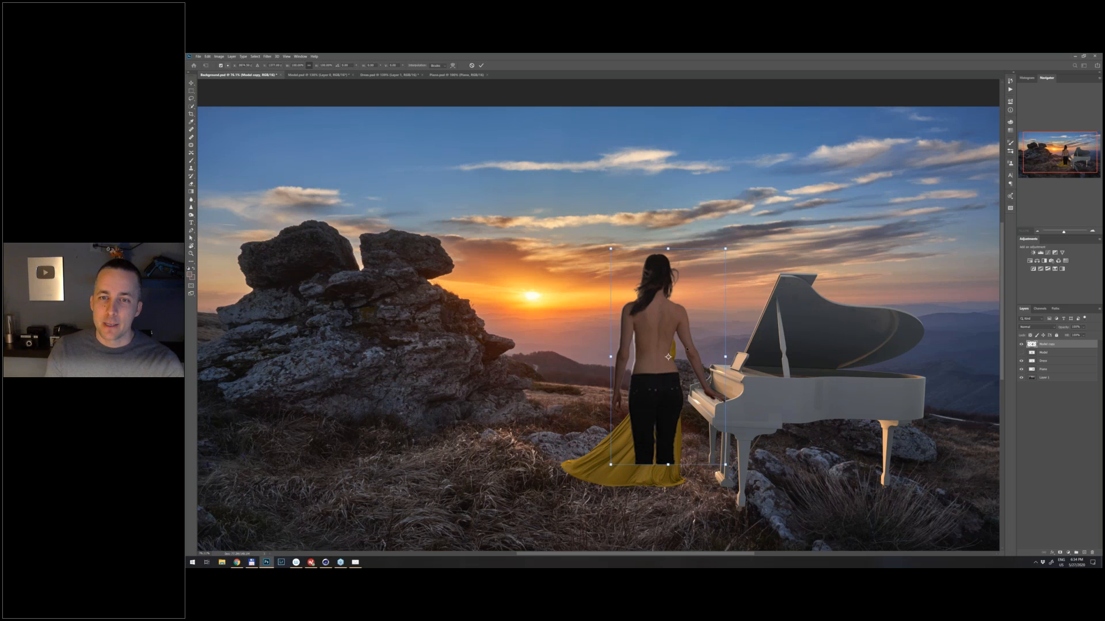
pyautogui.moveTo(725, 248); pyautogui.dragTo(679, 337)
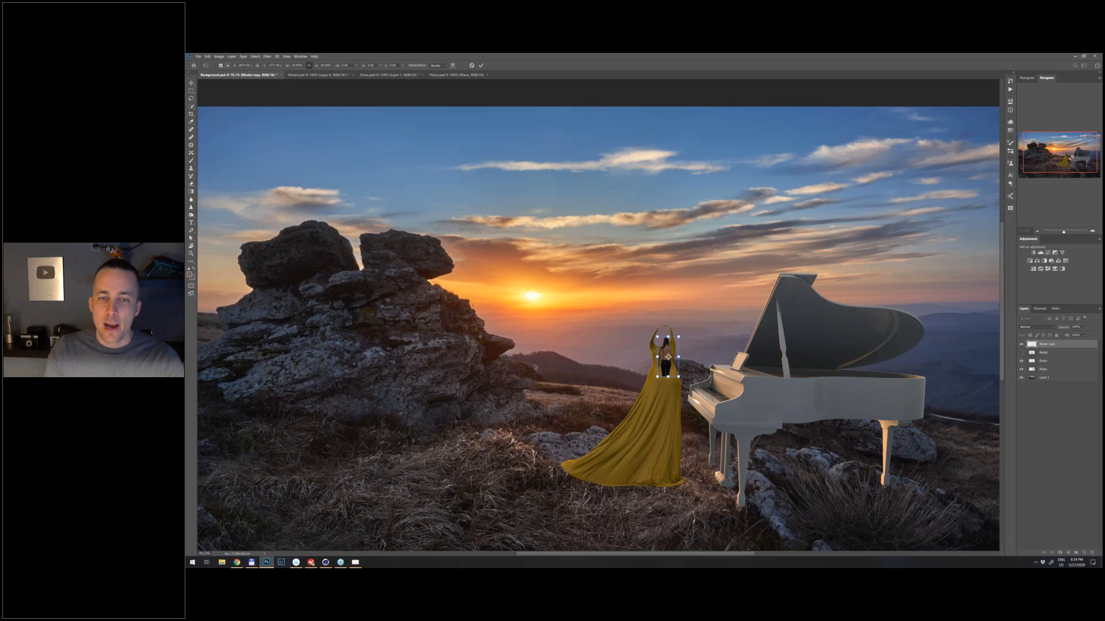
pyautogui.press('Return')
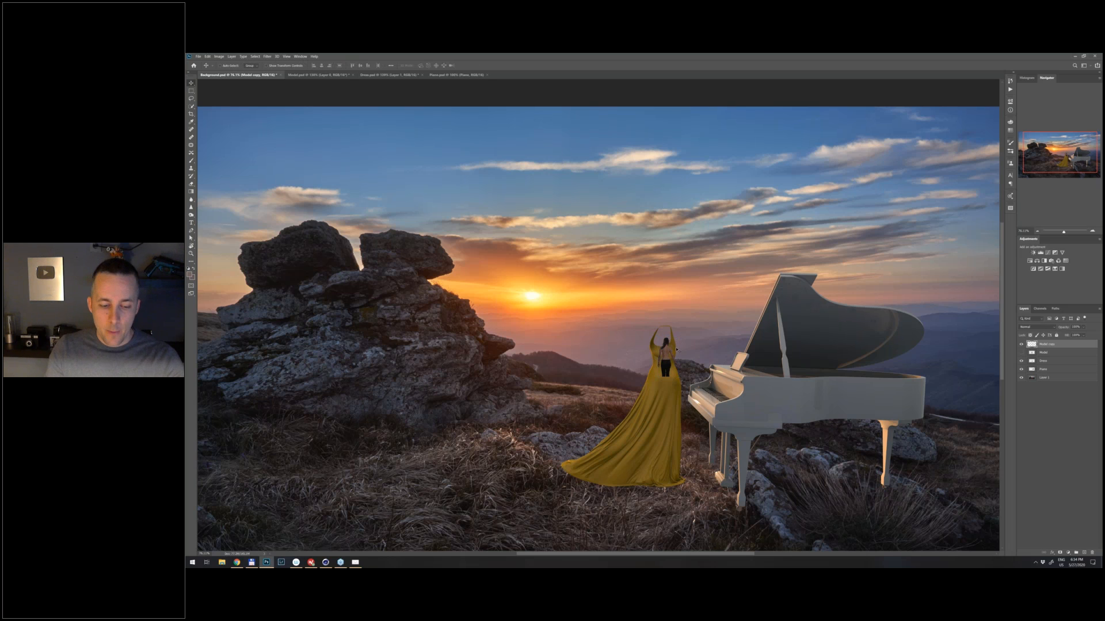
# - Scale the model copy back up beside the piano and inspect her hair and back for lost detail
pyautogui.moveTo(677, 352); pyautogui.dragTo(719, 259)
pyautogui.hotkey('ctrl', 't')
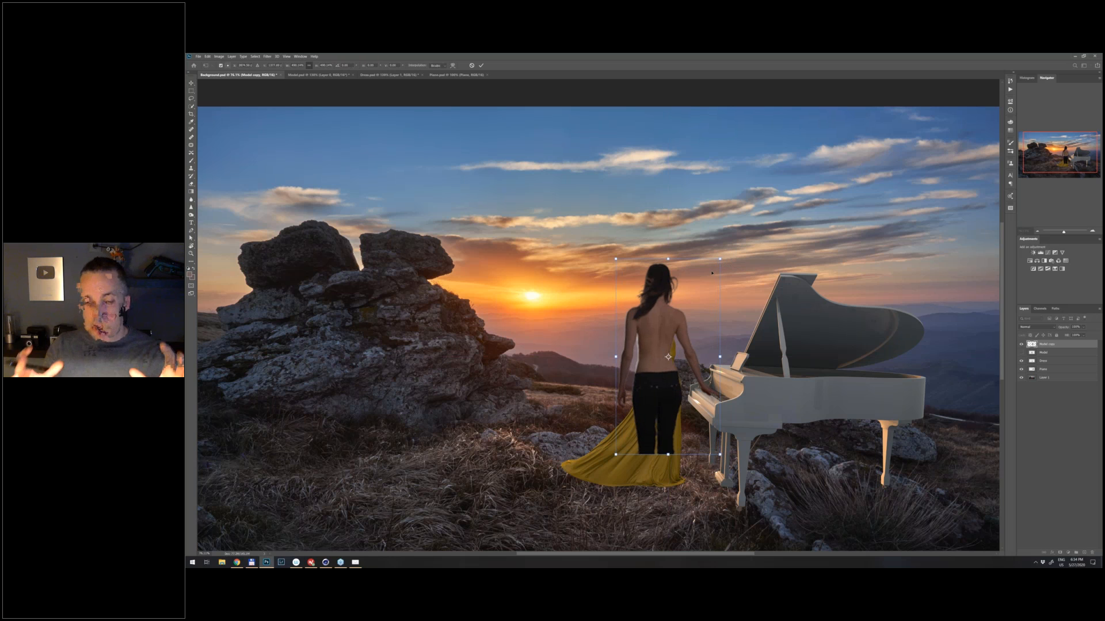
pyautogui.press('Return')
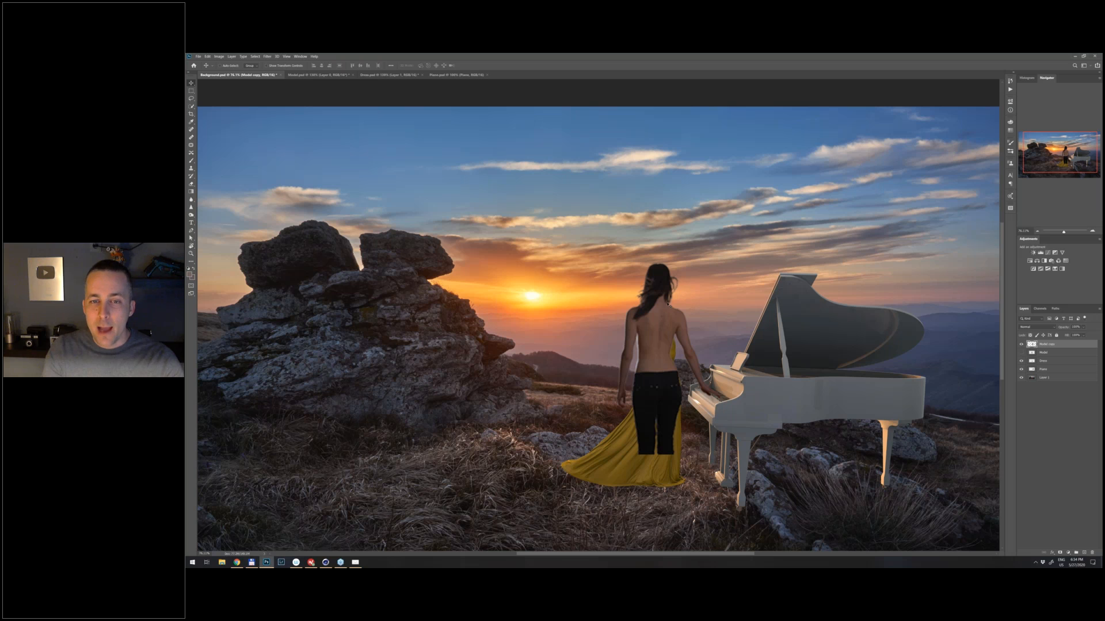
pyautogui.scroll(5, 648, 308)
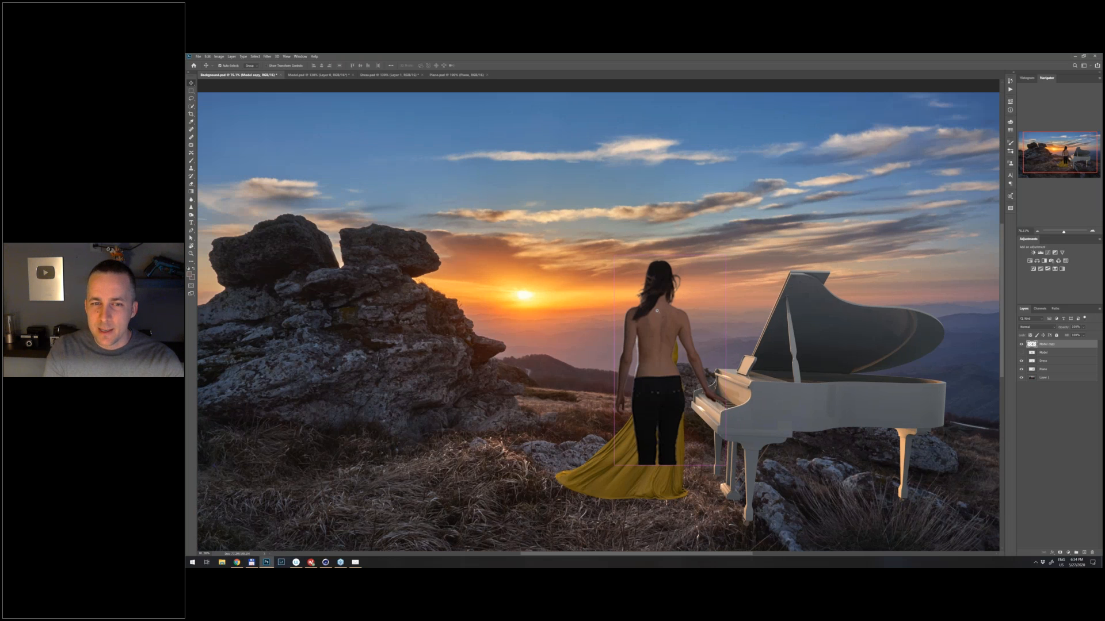
pyautogui.moveTo(672, 325); pyautogui.dragTo(625, 258)
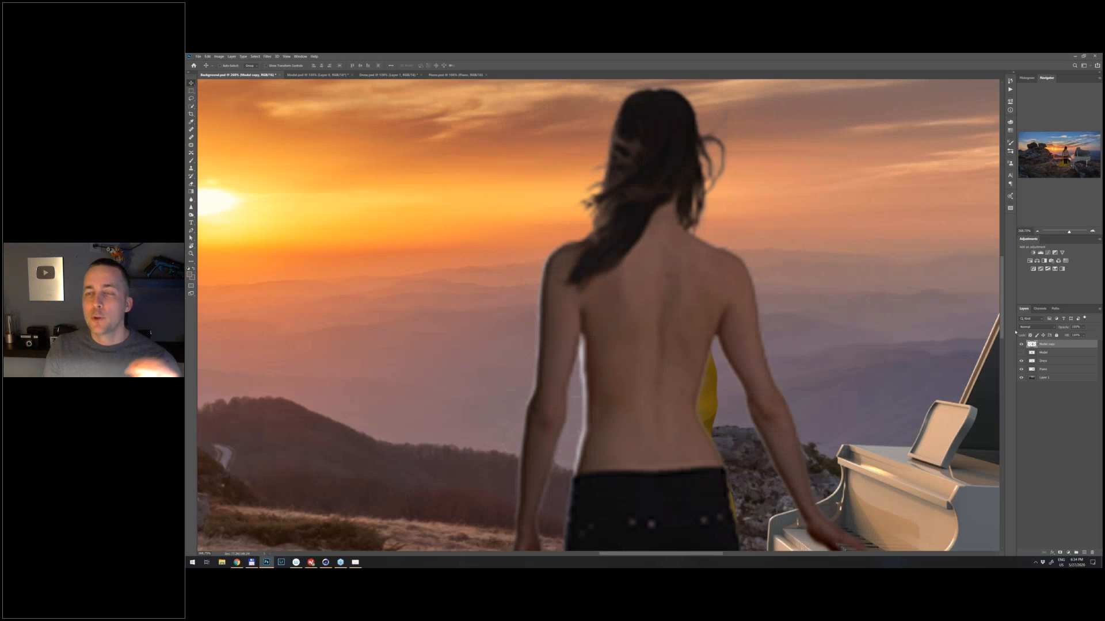
# - Delete the Model copy layer and show the original Model layer again
pyautogui.moveTo(1069, 344); pyautogui.dragTo(1092, 552)
pyautogui.click(1022, 344)
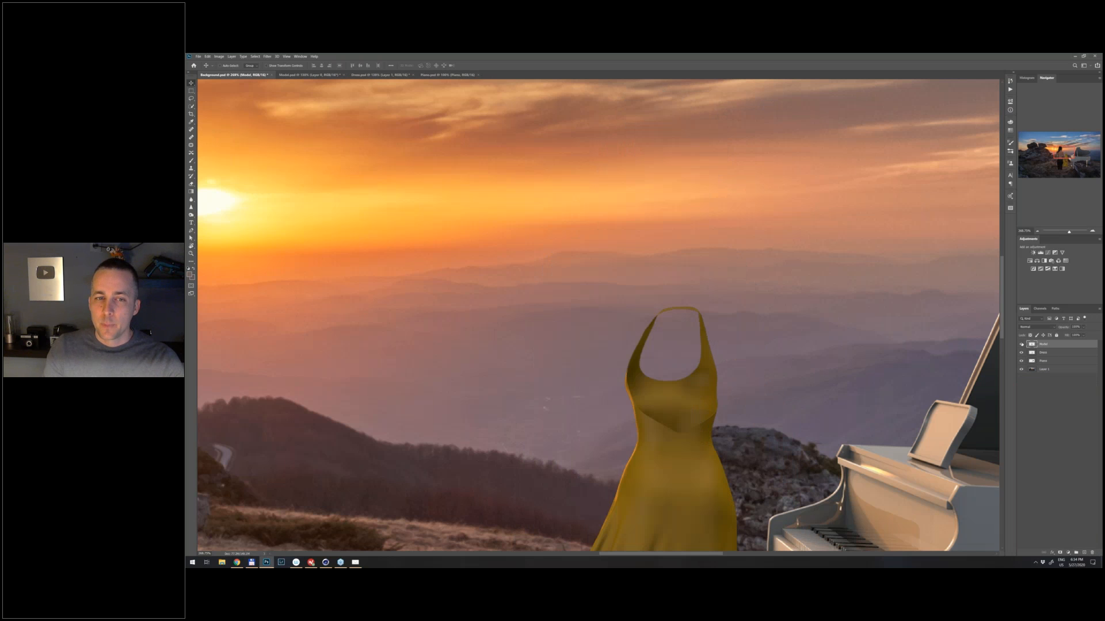
pyautogui.scroll(-1, 699, 346)
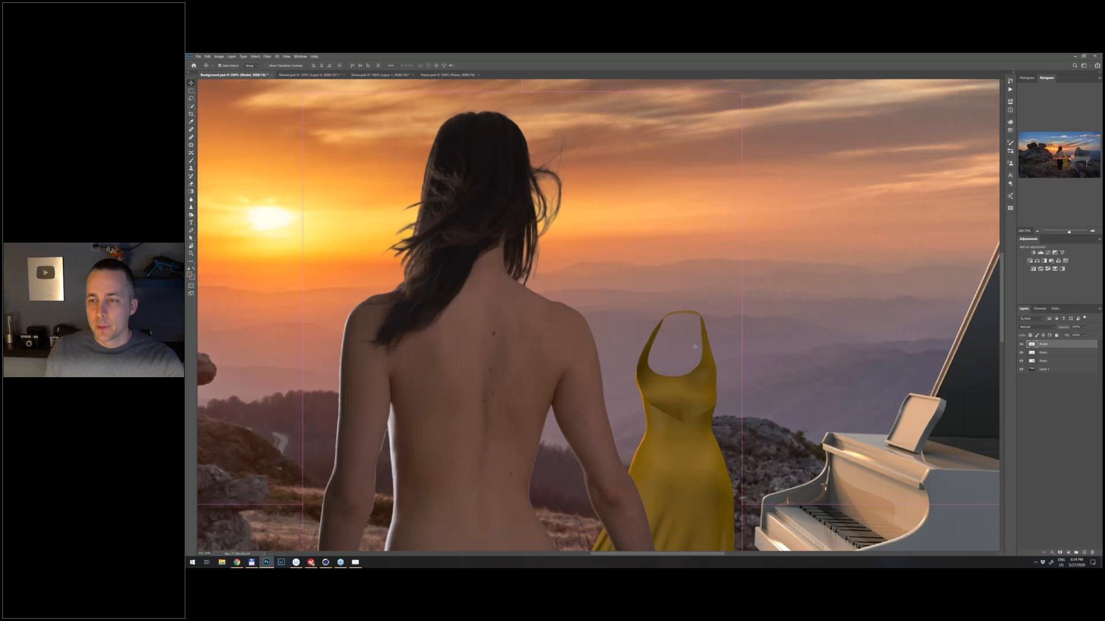
pyautogui.scroll(-8, 695, 346)
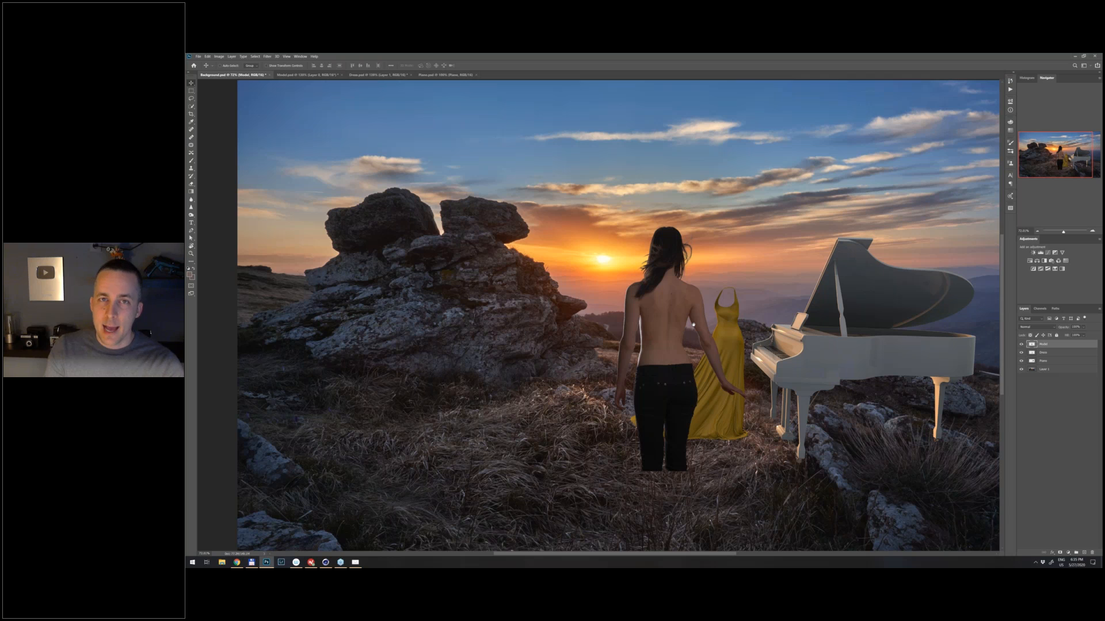
# - Convert the Model layer to a Smart Object
pyautogui.moveTo(693, 325); pyautogui.dragTo(698, 313)
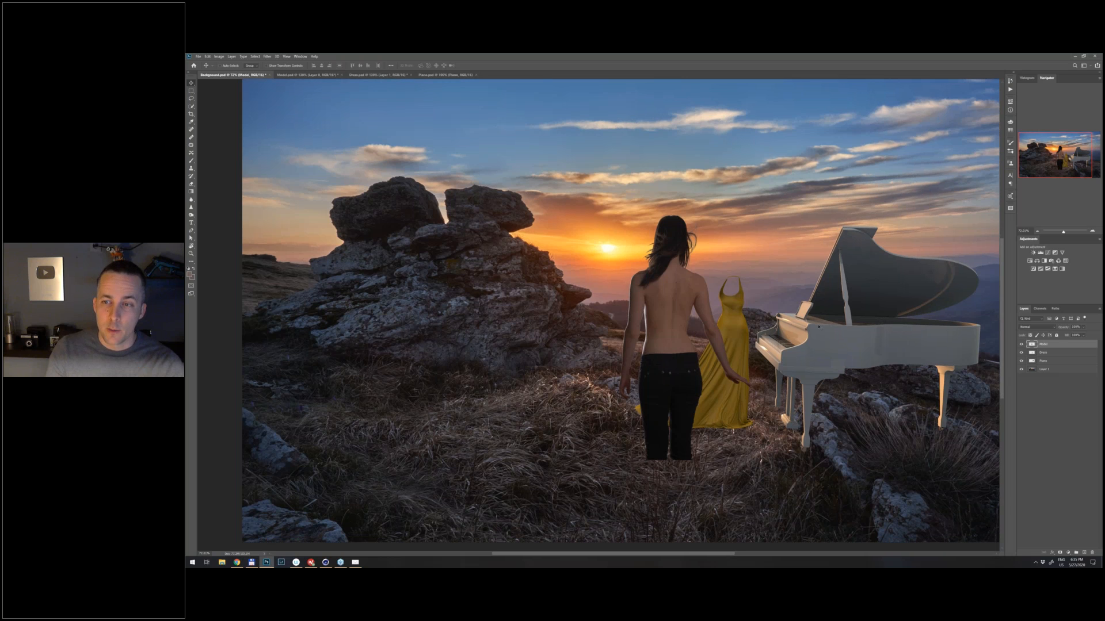
pyautogui.rightClick(1058, 346)
pyautogui.click(1045, 177)
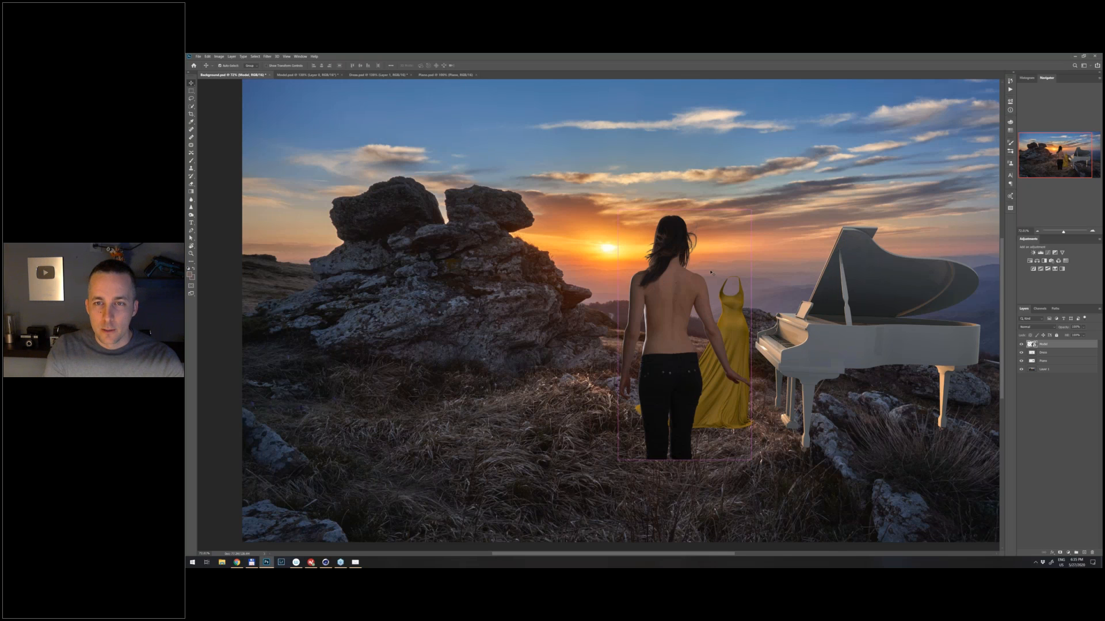
# - Scale the model down, place her in front of the dress beside the piano, and check her detail up close
pyautogui.hotkey('ctrl', 't')
pyautogui.moveTo(757, 197); pyautogui.dragTo(780, 199)
pyautogui.press('Return')
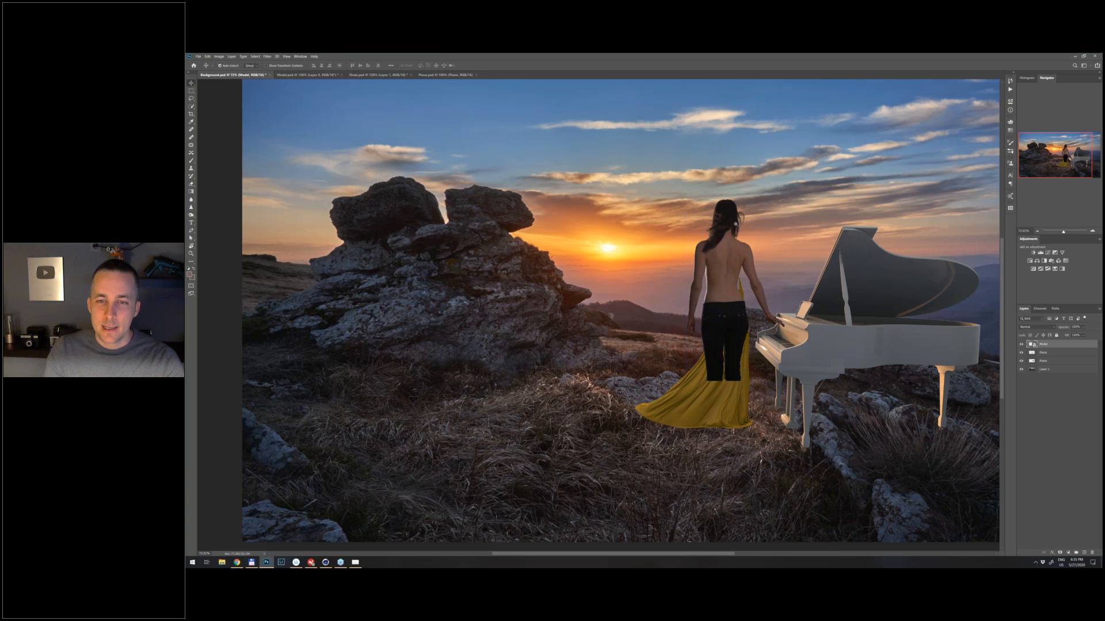
pyautogui.scroll(5, 736, 223)
pyautogui.moveTo(670, 393); pyautogui.dragTo(565, 323)
pyautogui.scroll(-1, 709, 317)
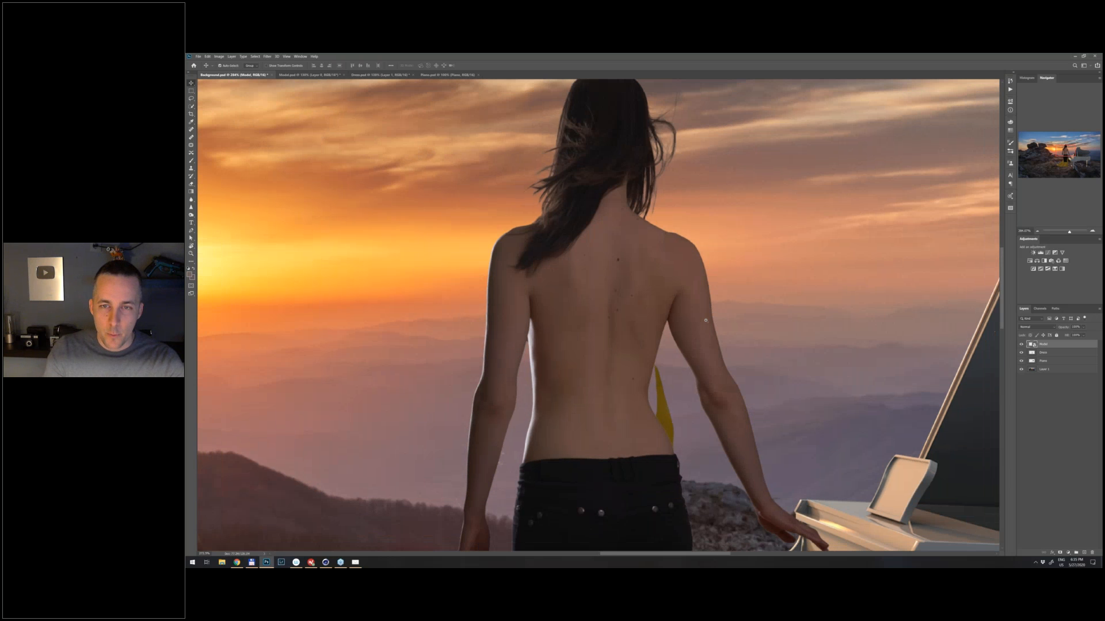
pyautogui.scroll(-3, 706, 320)
# - Scale the model down further over the dress and lower the Model layer's opacity so the dress shows through
pyautogui.hotkey('ctrl', 't')
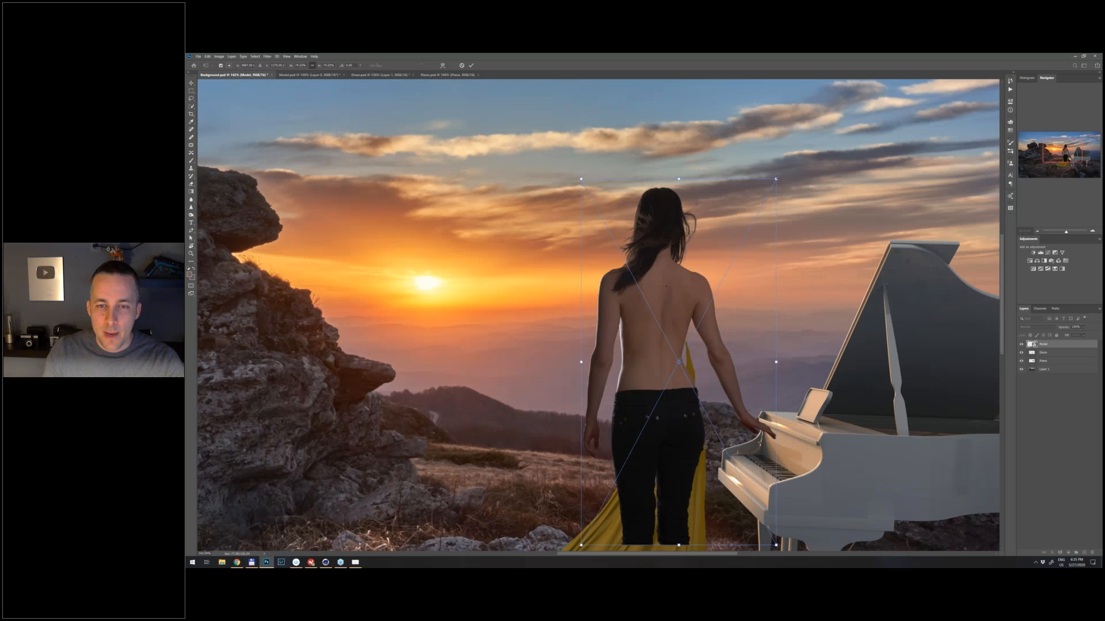
pyautogui.moveTo(776, 179); pyautogui.dragTo(767, 196)
pyautogui.moveTo(666, 387); pyautogui.dragTo(707, 382)
pyautogui.scroll(-1, 707, 382)
pyautogui.moveTo(794, 171); pyautogui.dragTo(782, 195)
pyautogui.moveTo(757, 258); pyautogui.dragTo(755, 251)
pyautogui.moveTo(1065, 327); pyautogui.dragTo(1057, 331)
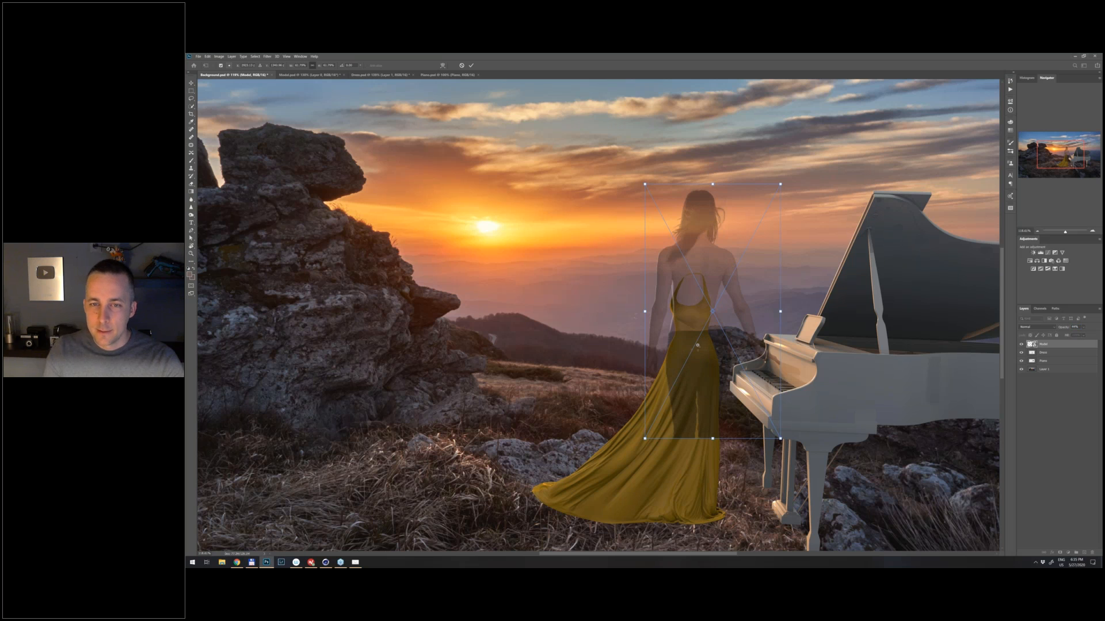
# - Shrink and shift the semi-transparent model so that her shoulders and waist line up with the dress
pyautogui.scroll(2, 706, 346)
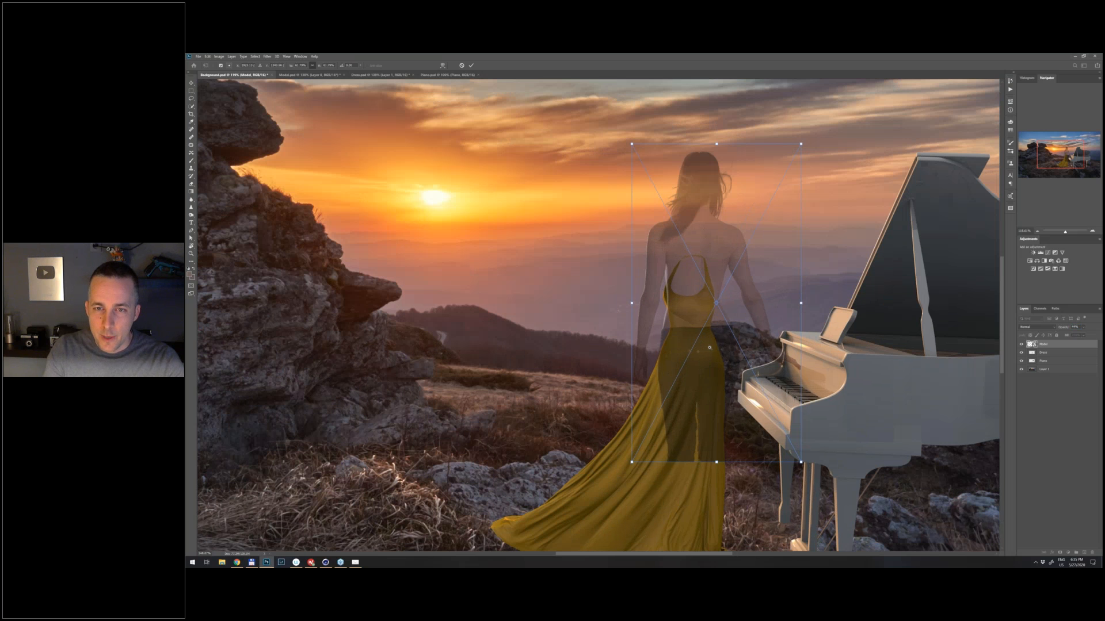
pyautogui.scroll(2, 710, 348)
pyautogui.moveTo(735, 238); pyautogui.dragTo(719, 255)
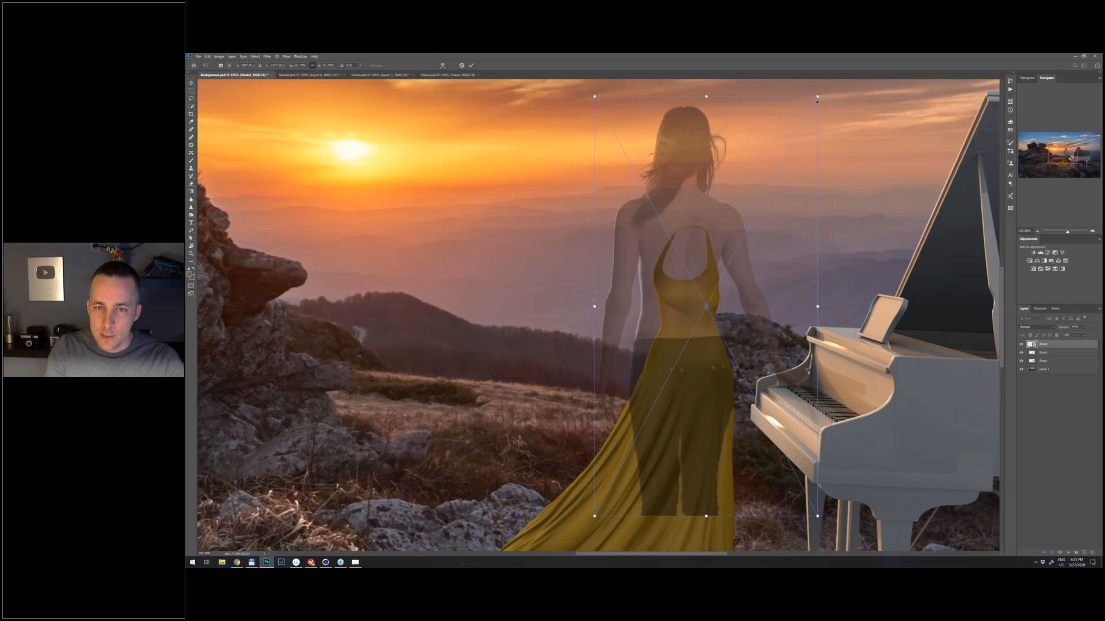
pyautogui.moveTo(816, 101); pyautogui.dragTo(796, 140)
pyautogui.moveTo(760, 287); pyautogui.dragTo(762, 305)
pyautogui.scroll(2, 723, 326)
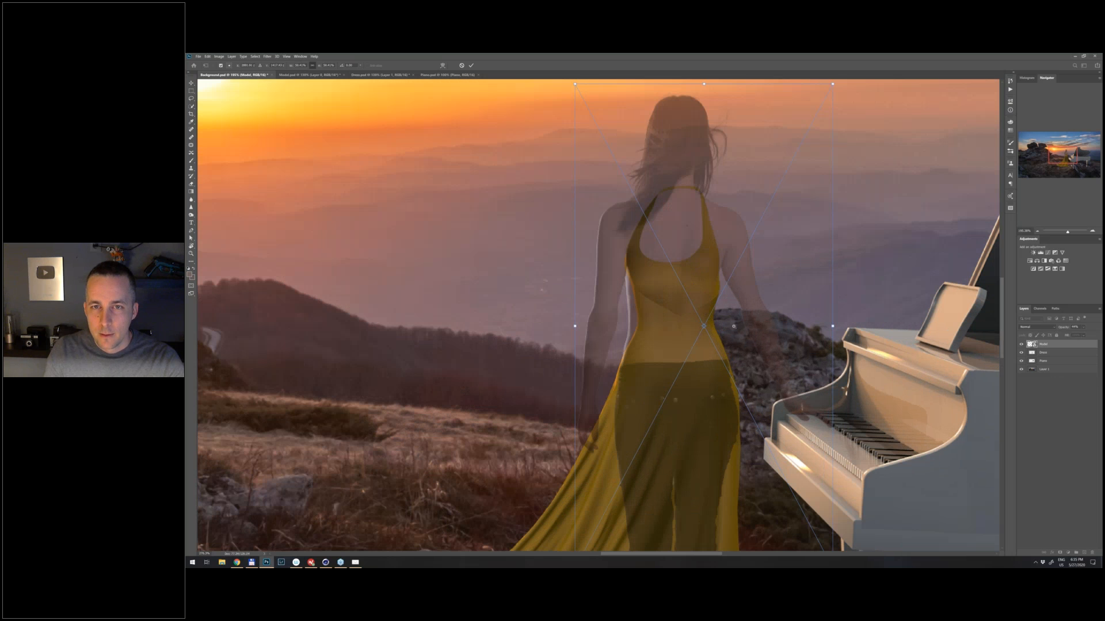
# - Fine-tune the model's scale and position to match her torso to the dress bodice, and apply the transformation
pyautogui.scroll(1, 734, 326)
pyautogui.moveTo(744, 324); pyautogui.dragTo(743, 324)
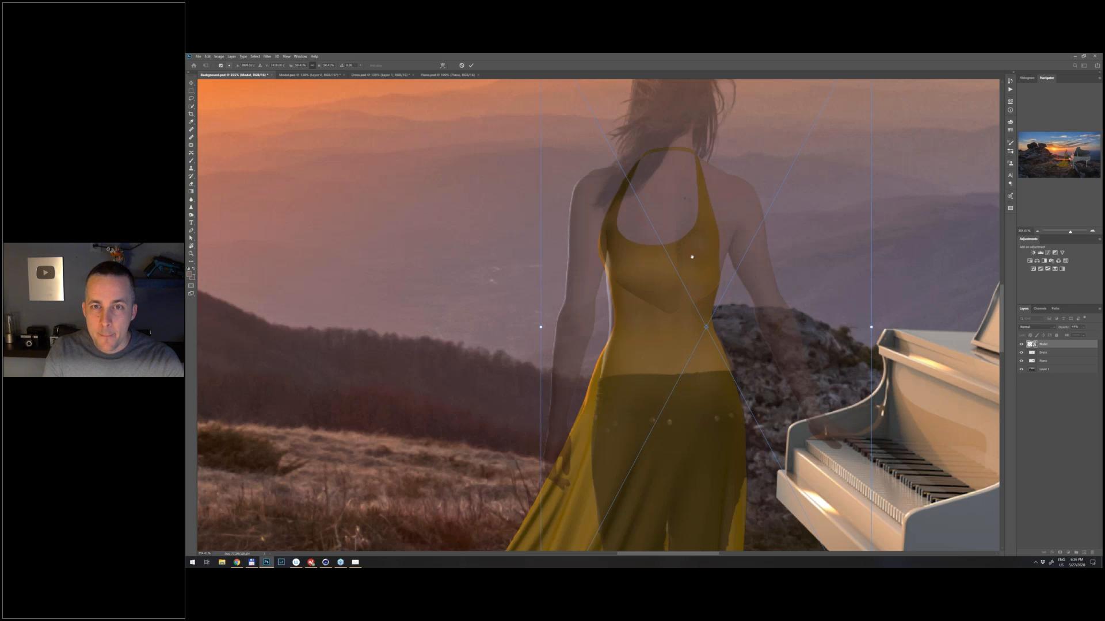
pyautogui.moveTo(692, 257); pyautogui.dragTo(678, 303)
pyautogui.moveTo(857, 373); pyautogui.dragTo(853, 374)
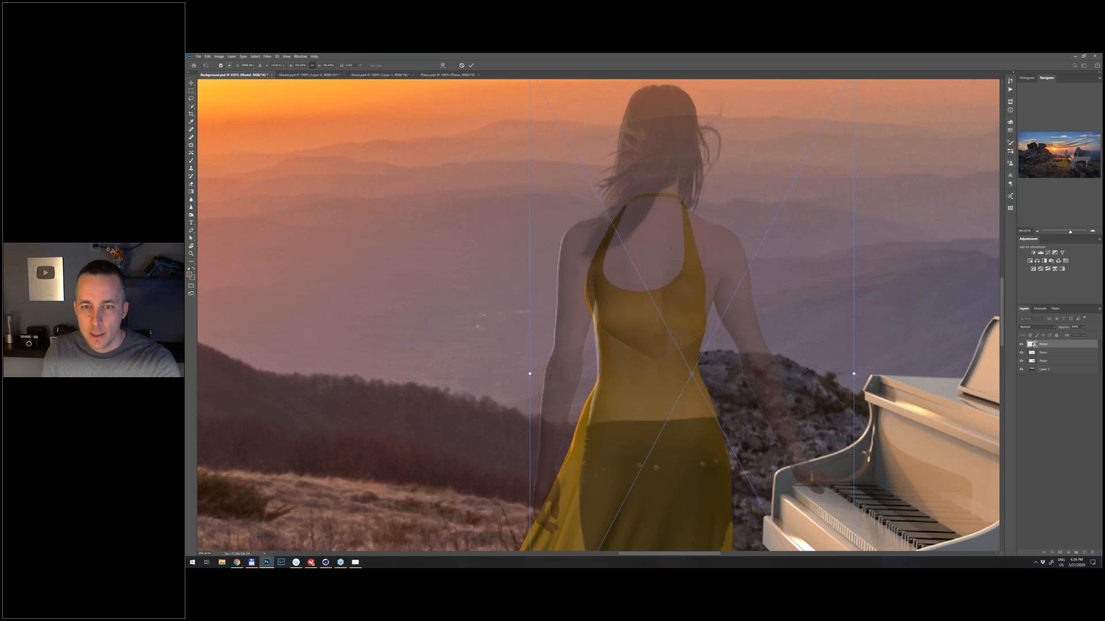
pyautogui.press('Left')
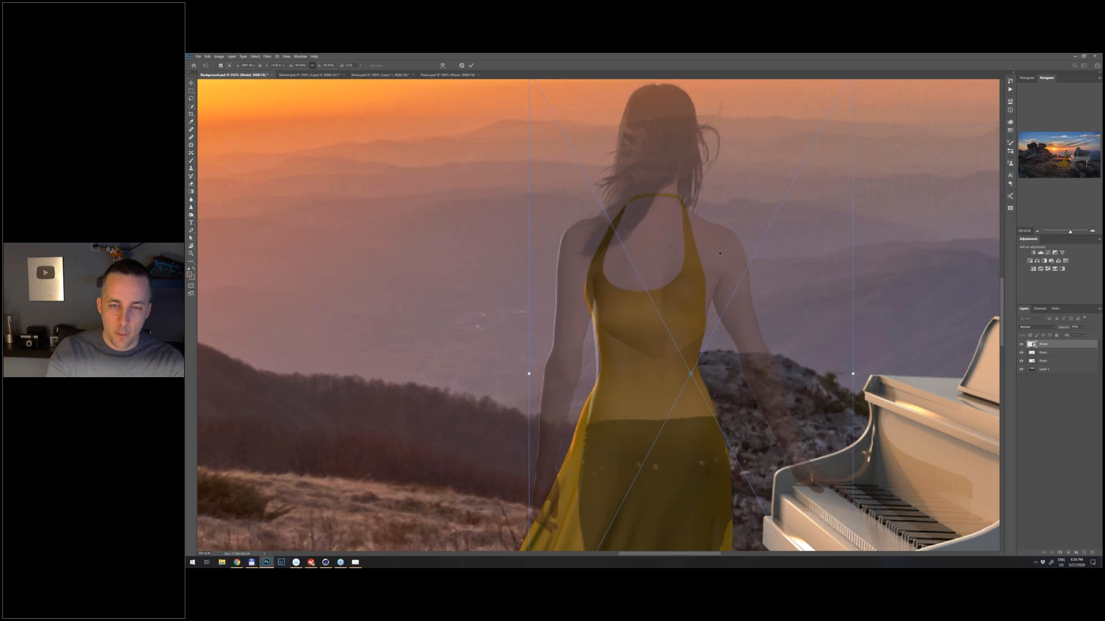
pyautogui.press('Return')
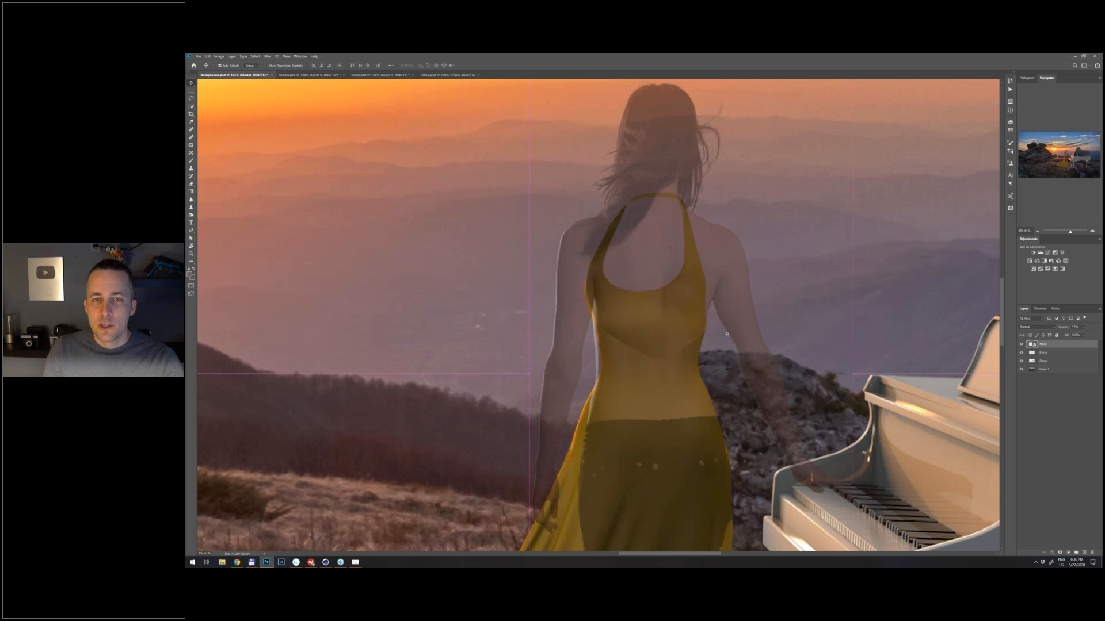
# - Restore the Model layer to full opacity
pyautogui.moveTo(726, 333); pyautogui.dragTo(599, 331)
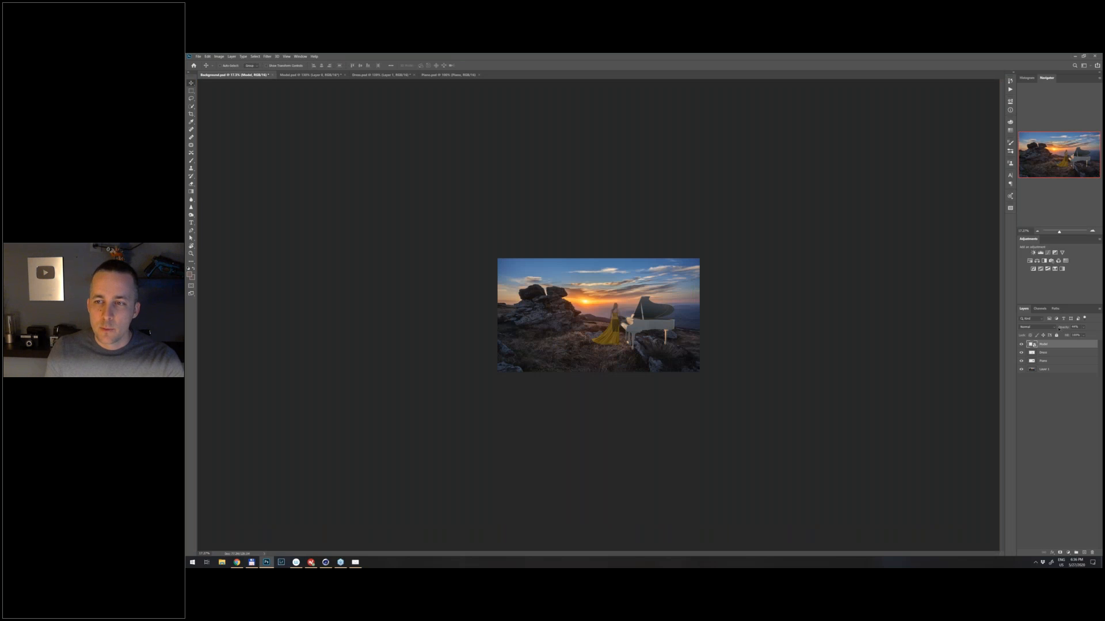
pyautogui.moveTo(1059, 329); pyautogui.dragTo(736, 358)
pyautogui.press('0')
pyautogui.scroll(-2, 622, 348)
pyautogui.scroll(6, 622, 348)
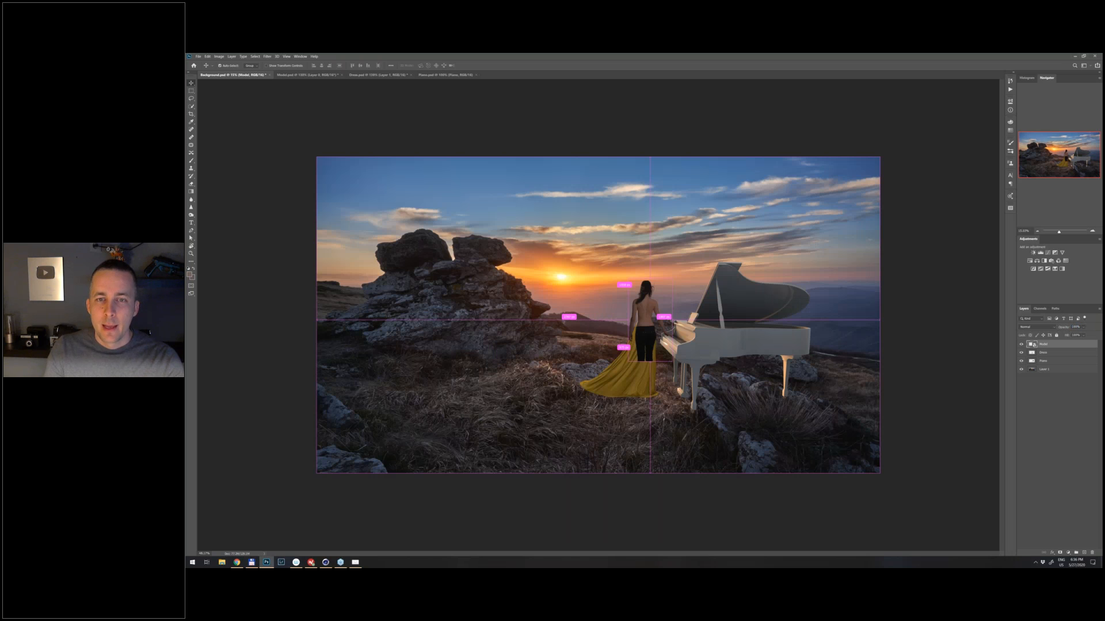
# - Add a layer mask to the Model layer and brush black over the lower ends of her trouser legs
pyautogui.scroll(4, 641, 449)
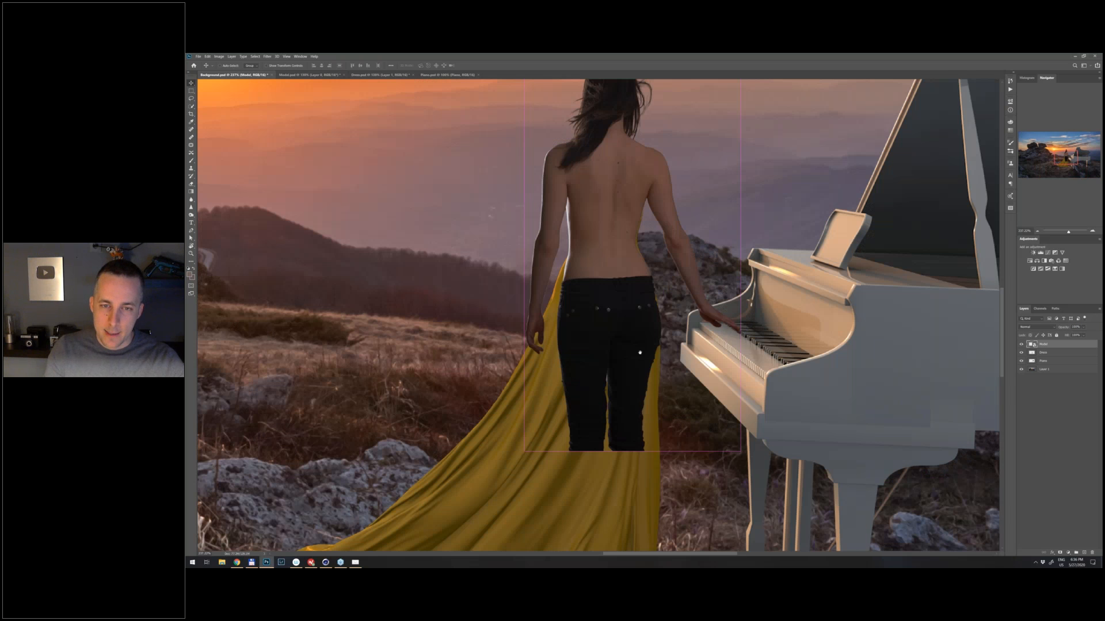
pyautogui.scroll(3, 604, 121)
pyautogui.press('b')
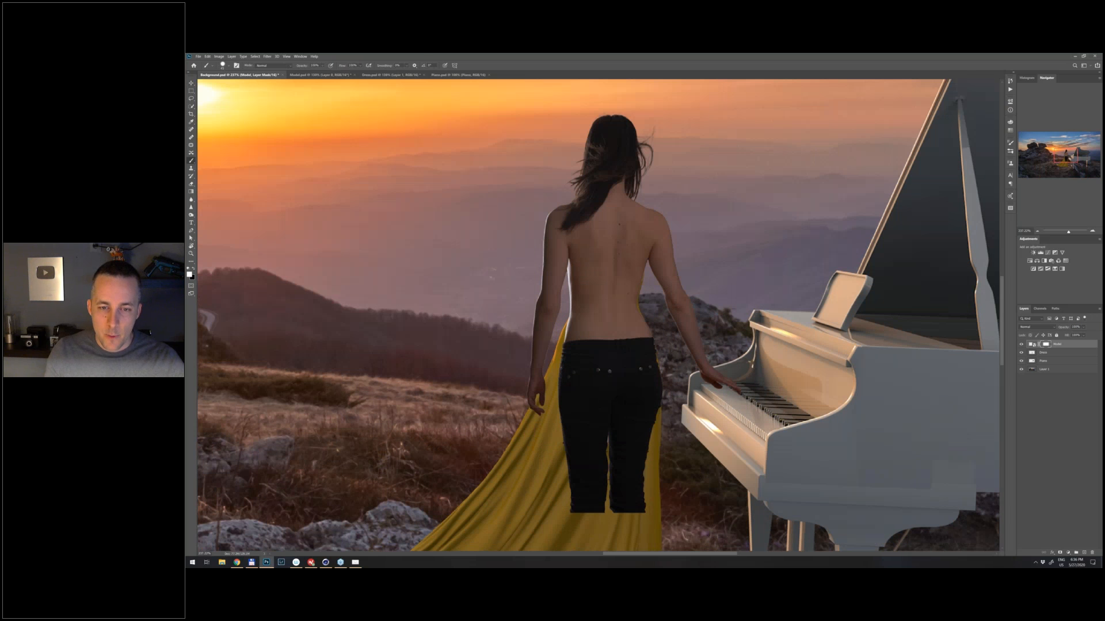
pyautogui.press('x')
pyautogui.moveTo(572, 496); pyautogui.dragTo(644, 495)
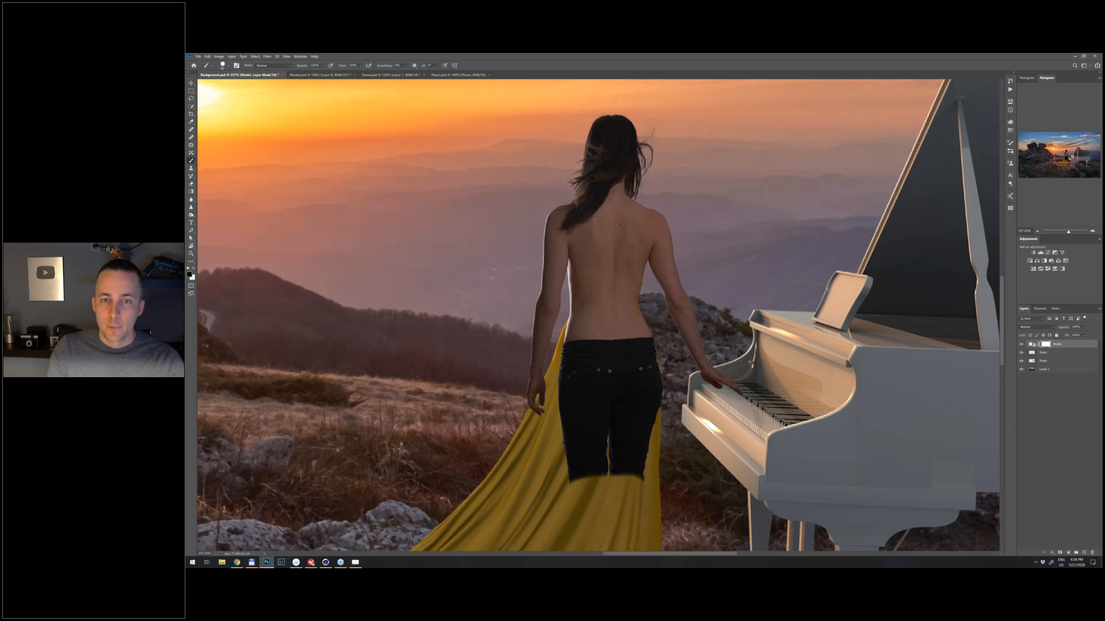
# - Adjust the brush and mask out the model's black trousers and lower back on the Model layer mask, exposing the yellow dress
pyautogui.rightClick(628, 321)
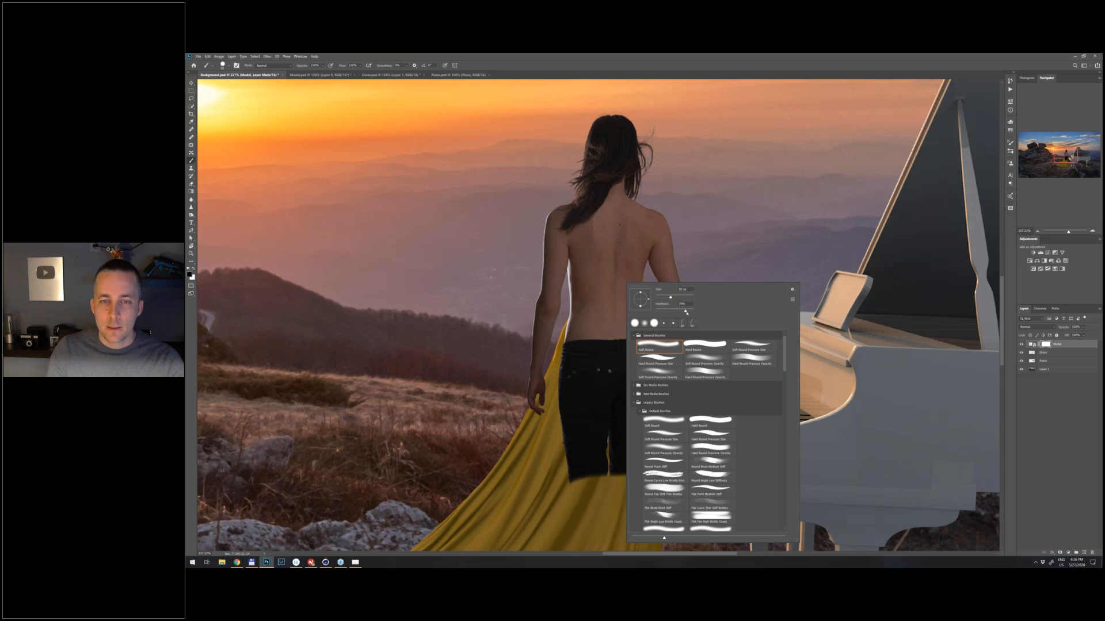
pyautogui.moveTo(600, 467)
pyautogui.mouseDown()
pyautogui.moveTo(576, 451)
pyautogui.moveTo(649, 398)
pyautogui.moveTo(650, 353)
pyautogui.moveTo(615, 343)
pyautogui.moveTo(567, 354)
pyautogui.moveTo(571, 431)
pyautogui.moveTo(629, 495)
pyautogui.moveTo(610, 363)
pyautogui.mouseUp()
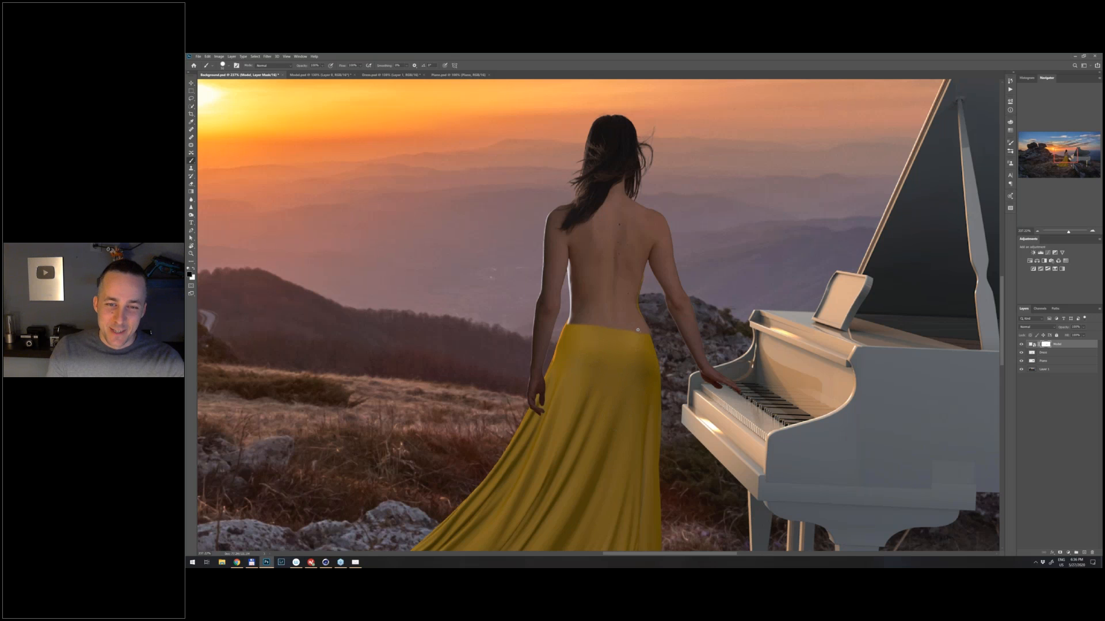
pyautogui.scroll(1, 637, 330)
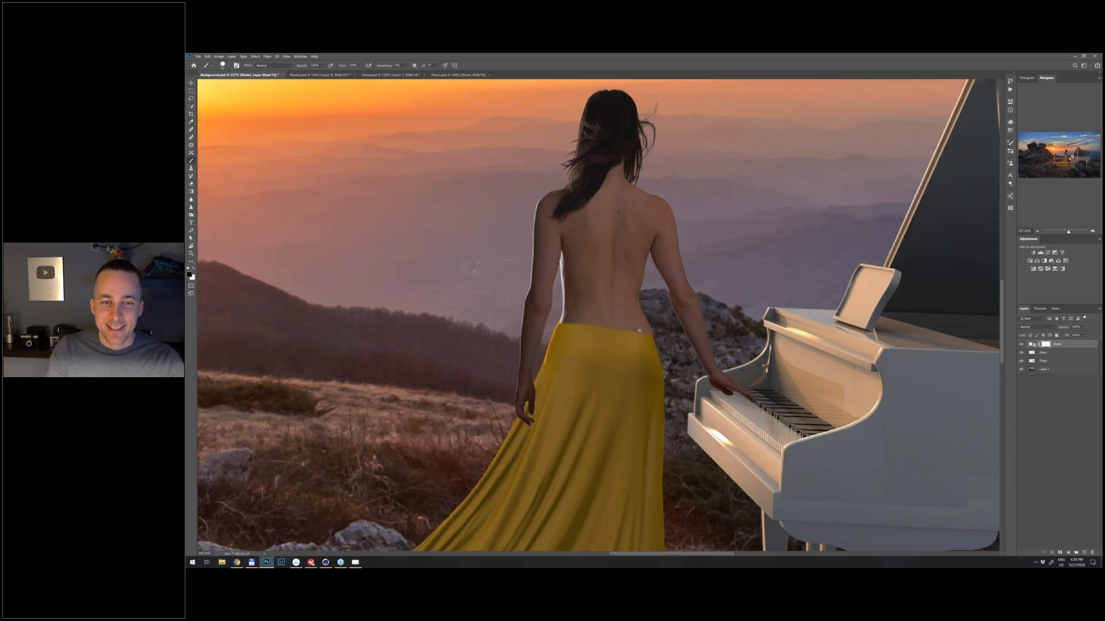
pyautogui.scroll(1, 639, 330)
pyautogui.moveTo(639, 328)
pyautogui.mouseDown()
pyautogui.moveTo(573, 296)
pyautogui.moveTo(552, 261)
pyautogui.mouseUp()
# - Mask out the remaining skin over the dress bodice with a smaller brush, following its V-shaped back neckline
pyautogui.press('[')
pyautogui.press('[')
pyautogui.press('[')
pyautogui.press('[')
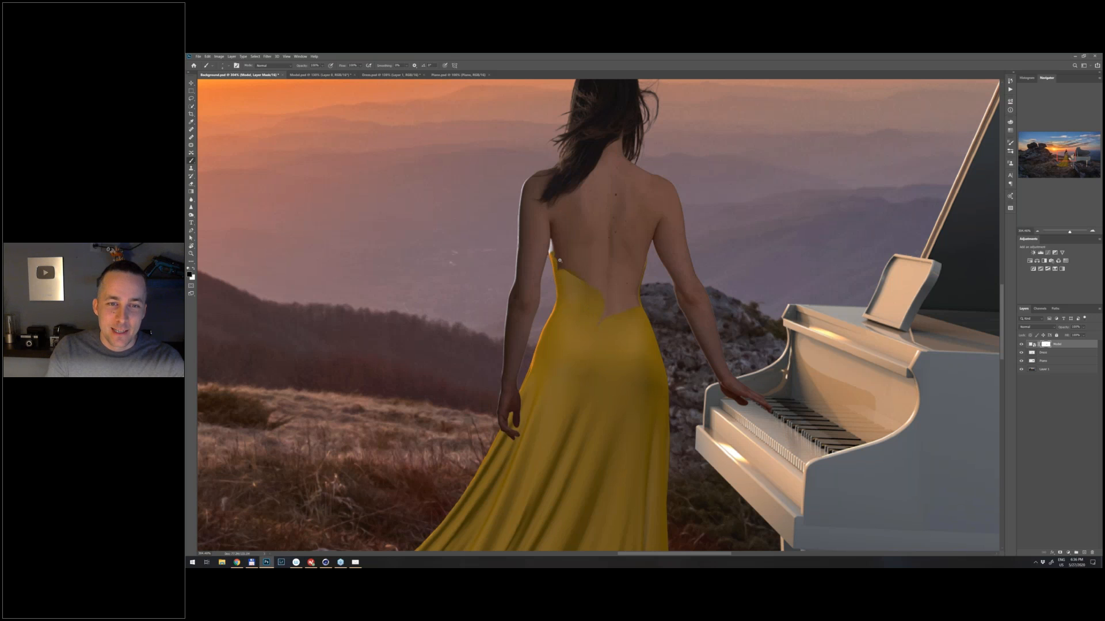
pyautogui.scroll(3, 559, 260)
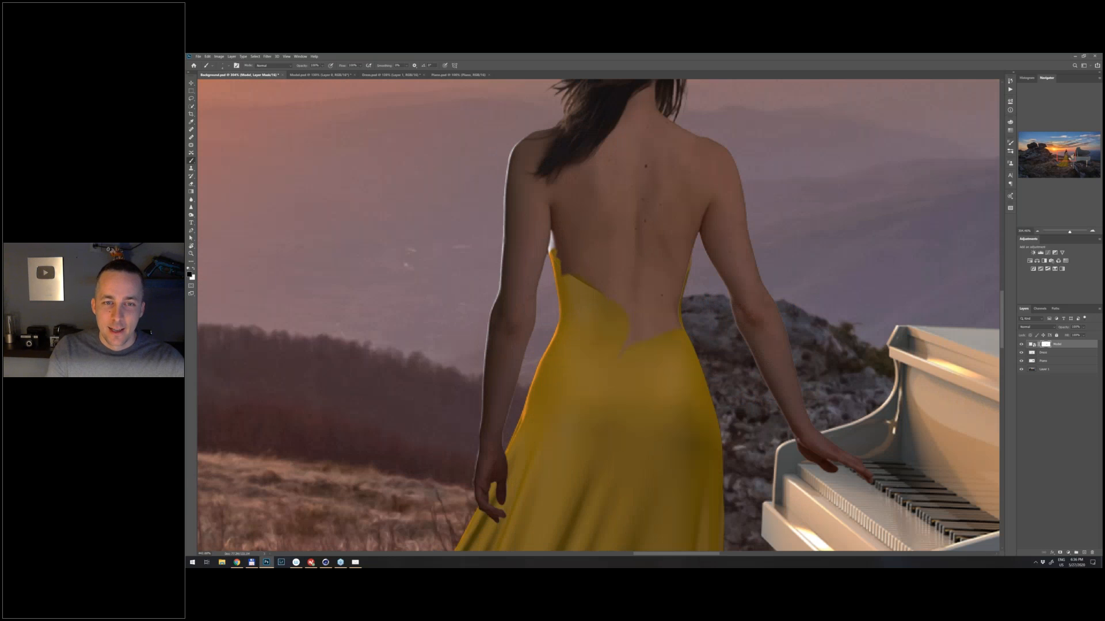
pyautogui.moveTo(556, 254)
pyautogui.mouseDown()
pyautogui.moveTo(644, 320)
pyautogui.moveTo(686, 270)
pyautogui.moveTo(638, 328)
pyautogui.moveTo(668, 296)
pyautogui.mouseUp()
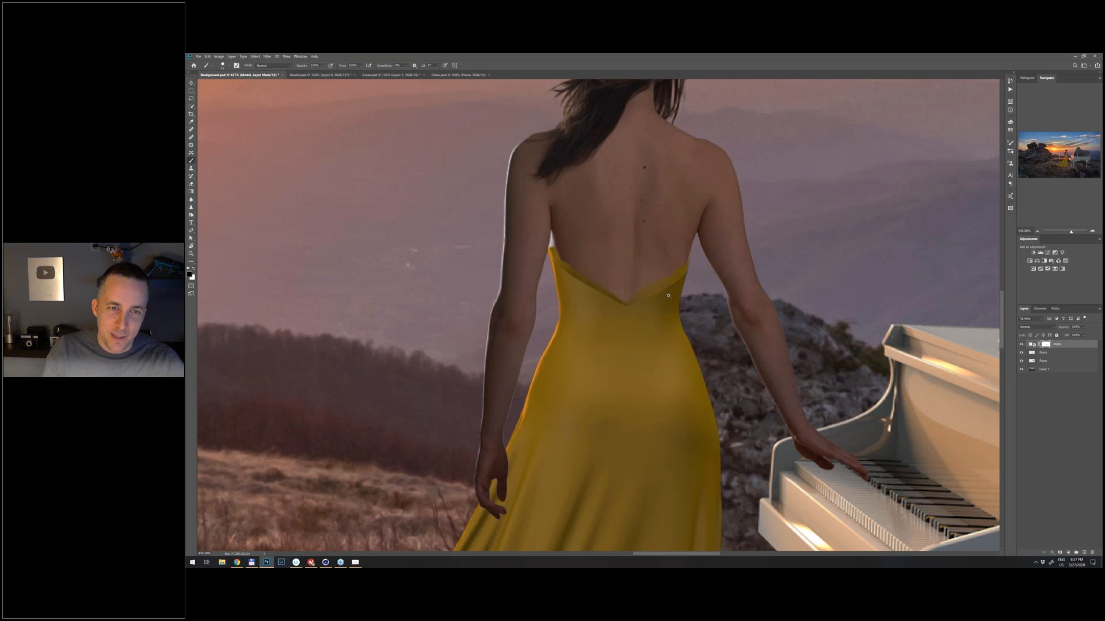
# - Paint white on the Model layer mask along both slopes of the V neckline to restore skin over the dress's inner edge
pyautogui.scroll(2, 668, 295)
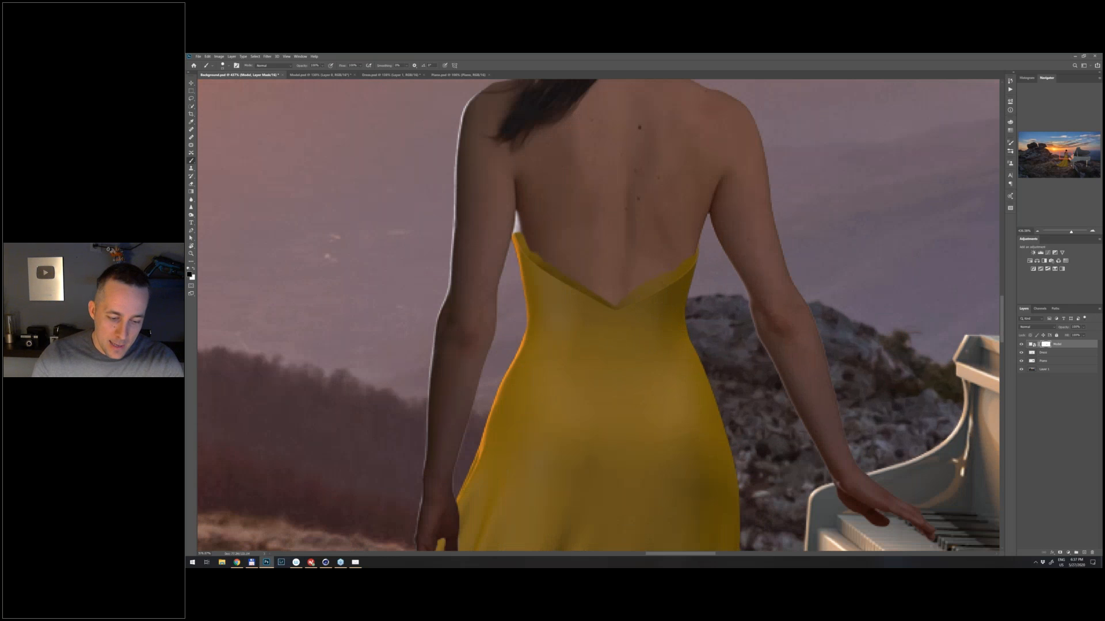
pyautogui.scroll(1, 656, 288)
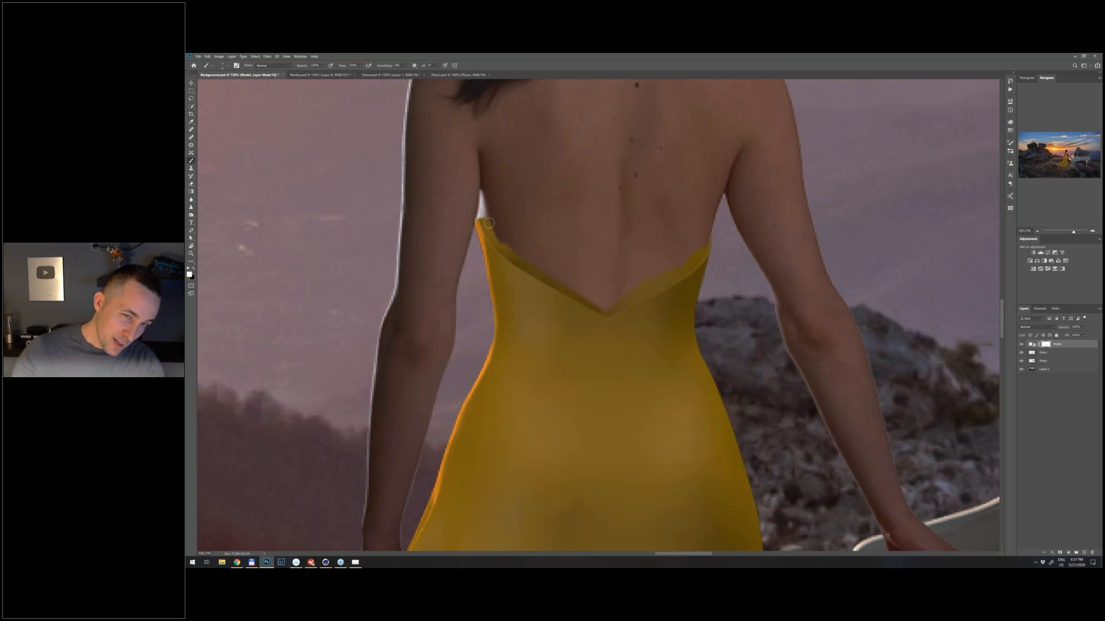
pyautogui.press('r')
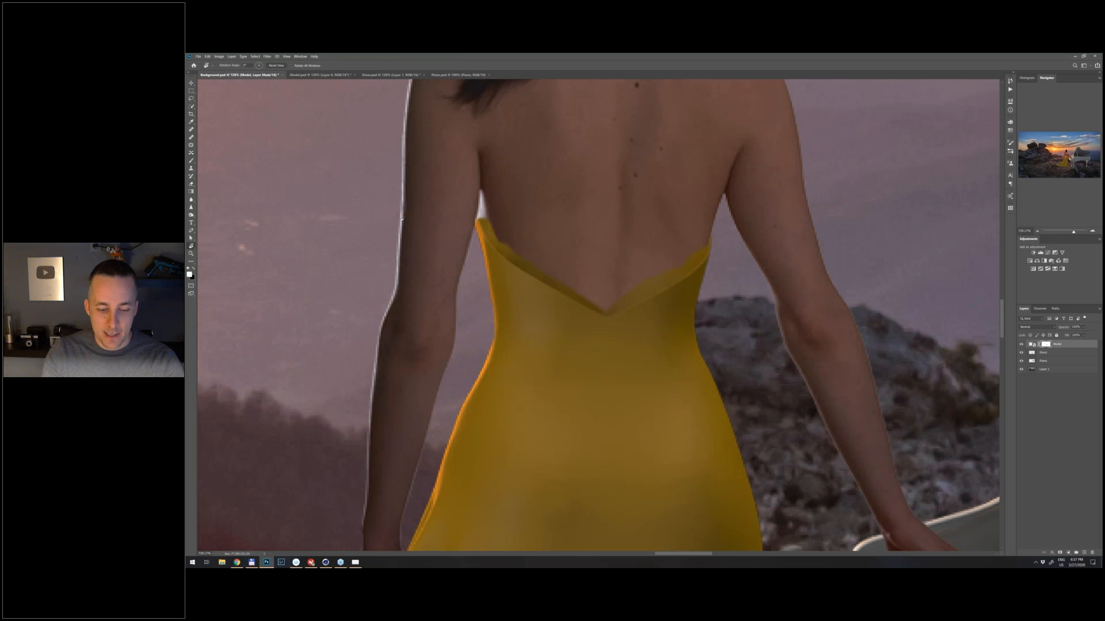
pyautogui.moveTo(402, 218)
pyautogui.mouseDown()
pyautogui.moveTo(450, 186)
pyautogui.moveTo(604, 124)
pyautogui.mouseUp()
pyautogui.press('b')
pyautogui.moveTo(558, 181); pyautogui.dragTo(545, 228)
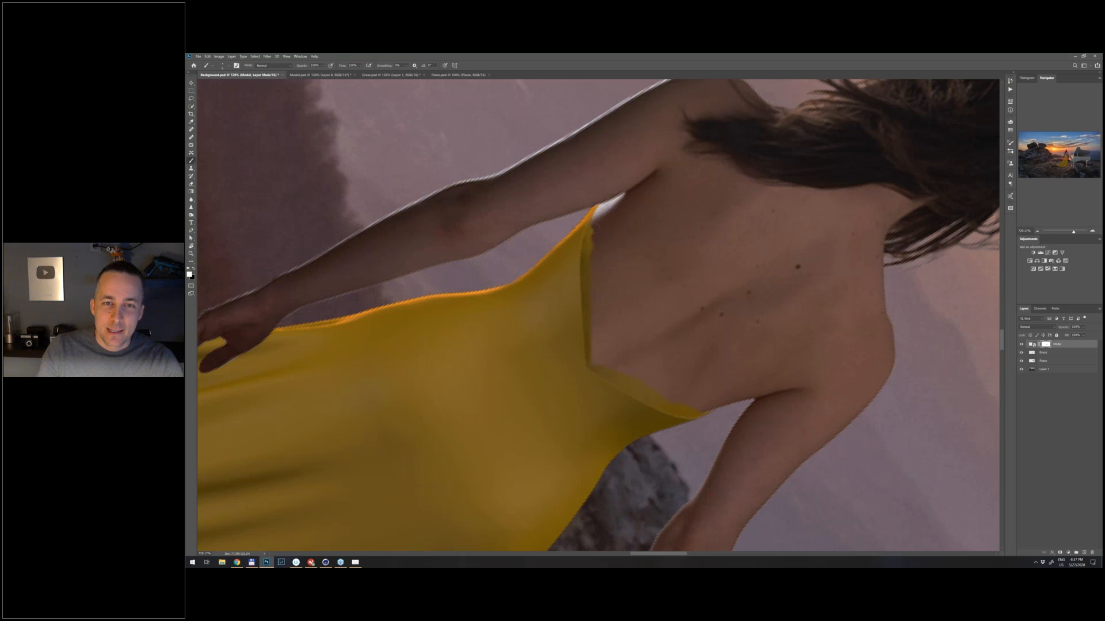
pyautogui.moveTo(587, 257); pyautogui.dragTo(588, 336)
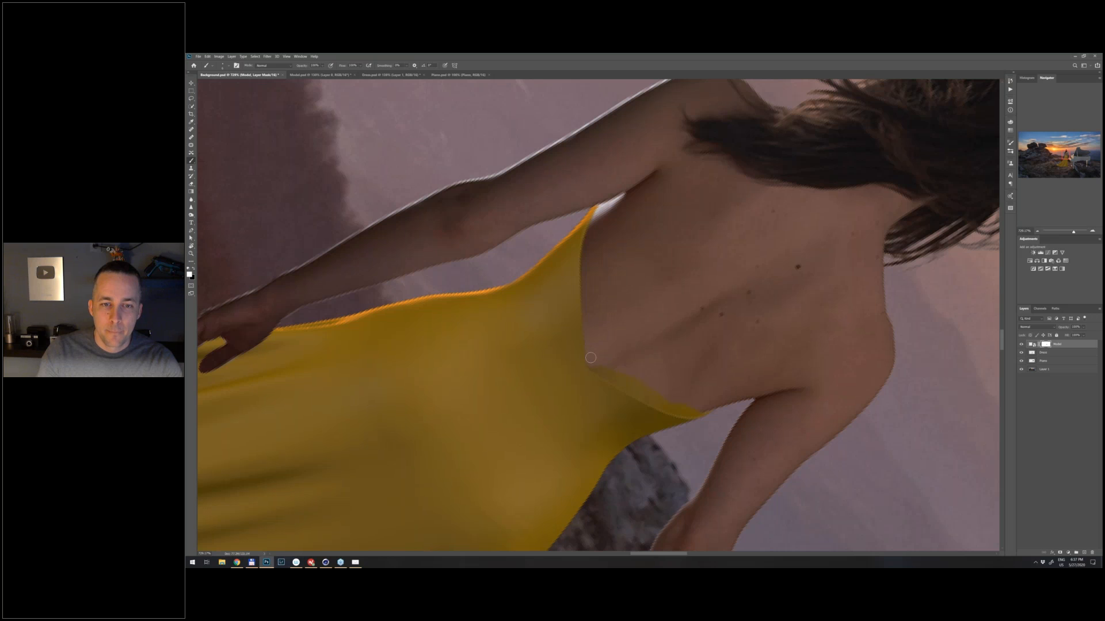
pyautogui.press('Escape')
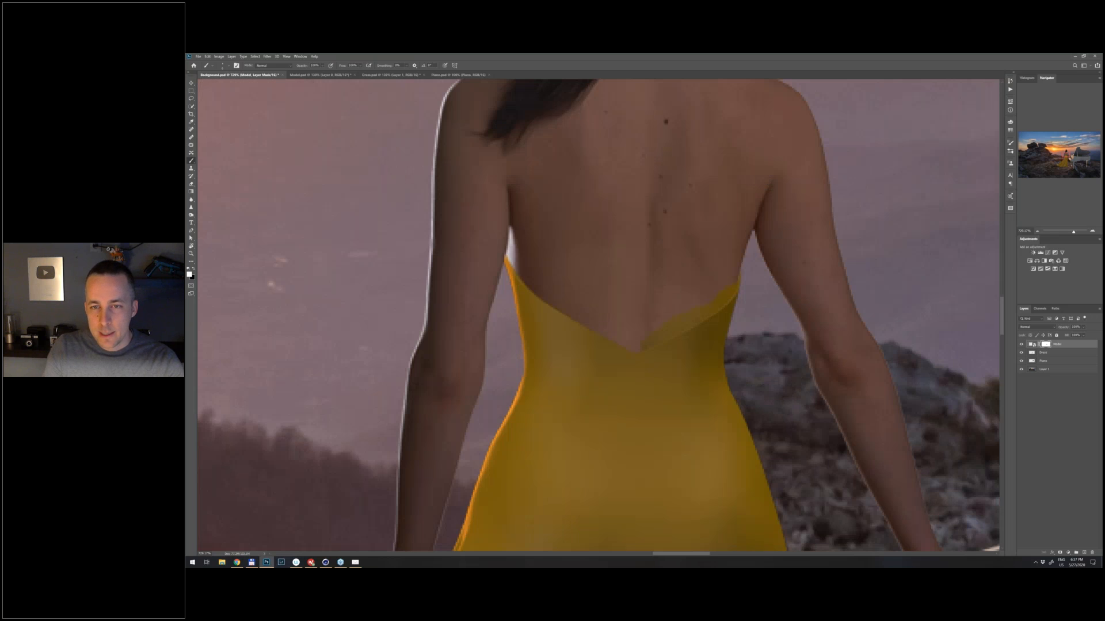
pyautogui.moveTo(730, 291)
pyautogui.mouseDown()
pyautogui.moveTo(663, 335)
pyautogui.moveTo(689, 320)
pyautogui.moveTo(651, 339)
pyautogui.moveTo(697, 303)
pyautogui.moveTo(646, 323)
pyautogui.mouseUp()
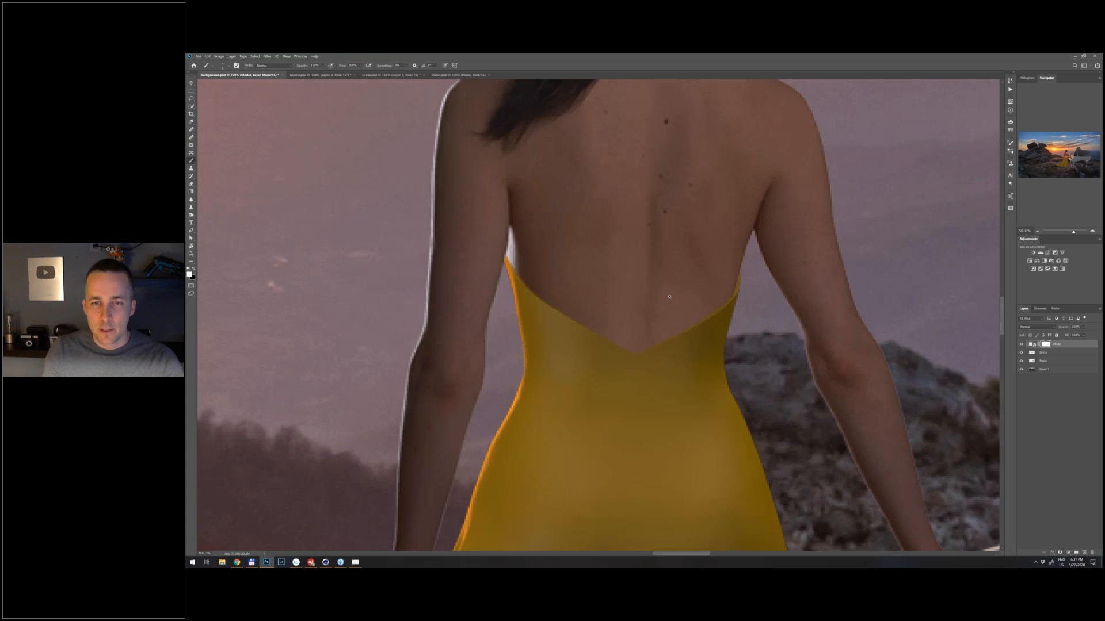
# - Examine the join between the model's back and the dress up close, and check the whole composite
pyautogui.scroll(-2, 670, 297)
pyautogui.scroll(-2, 656, 344)
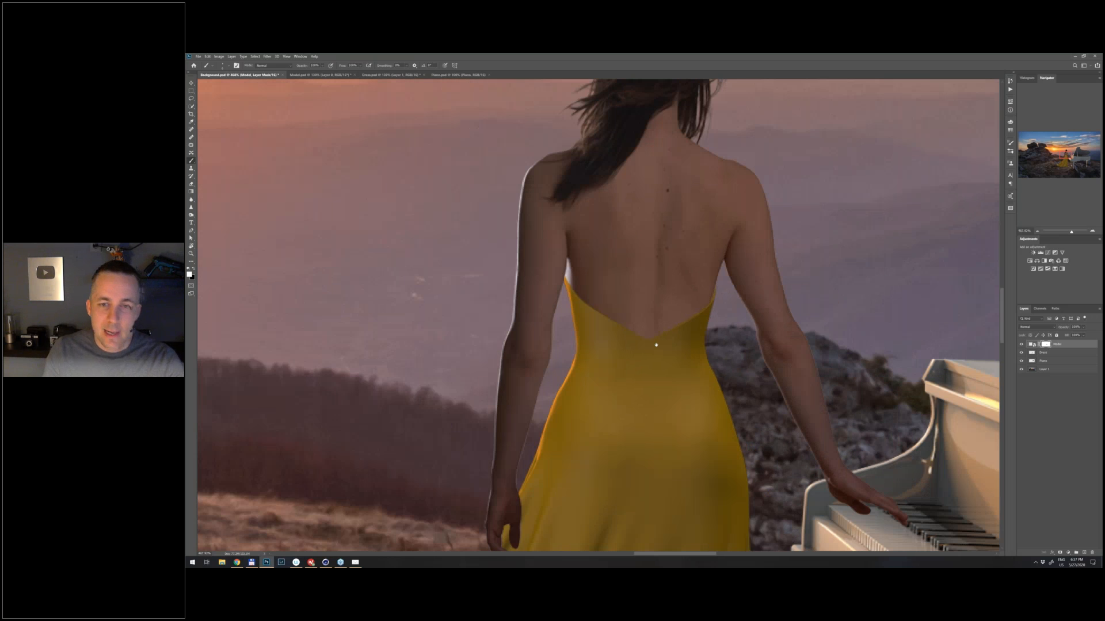
pyautogui.scroll(-3, 656, 344)
pyautogui.scroll(-1, 662, 319)
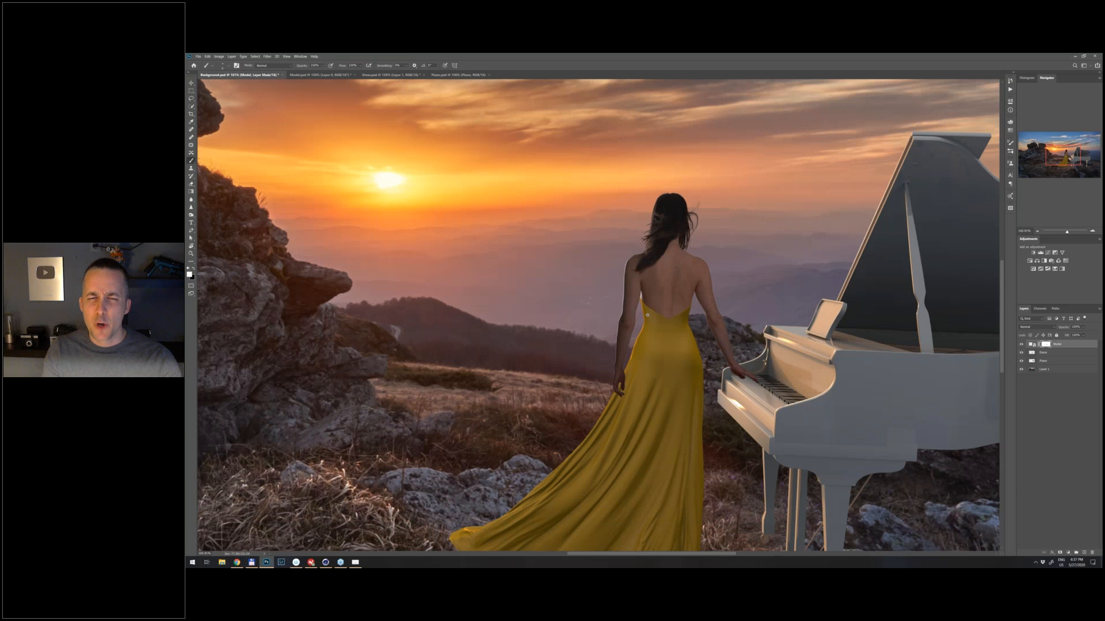
pyautogui.scroll(-2, 647, 315)
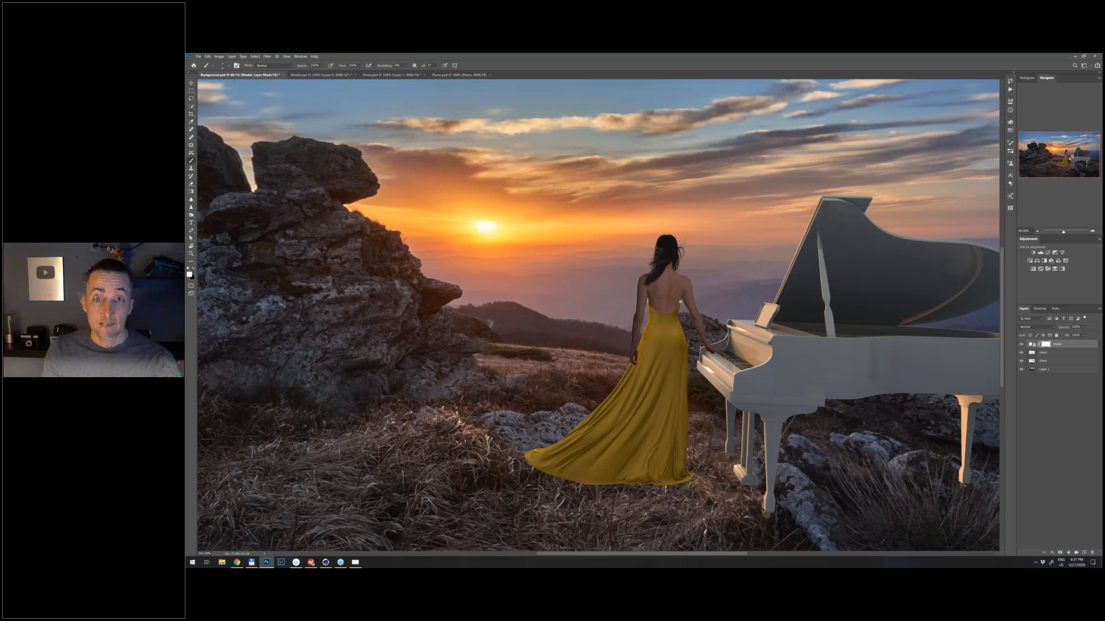
pyautogui.scroll(-2, 680, 302)
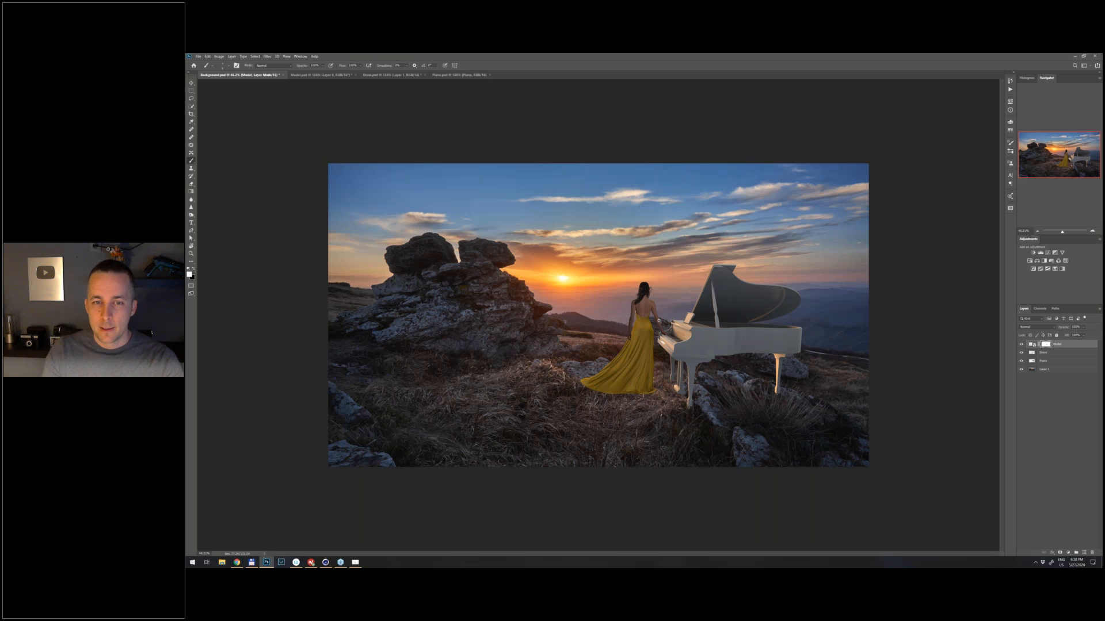
pyautogui.scroll(3, 659, 321)
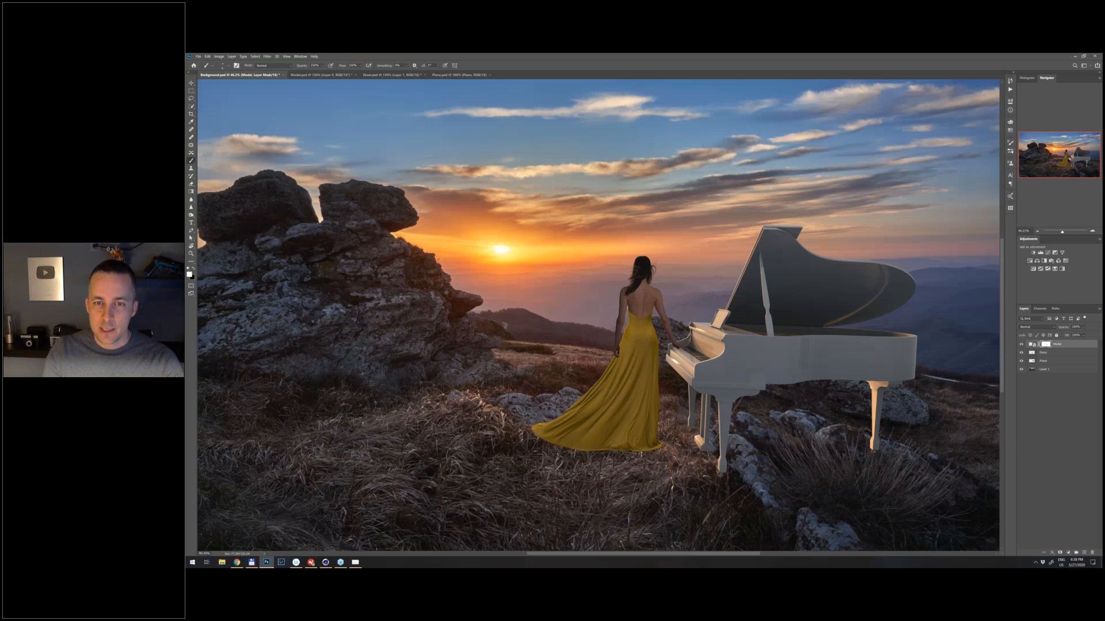
pyautogui.scroll(3, 656, 314)
pyautogui.scroll(3, 588, 307)
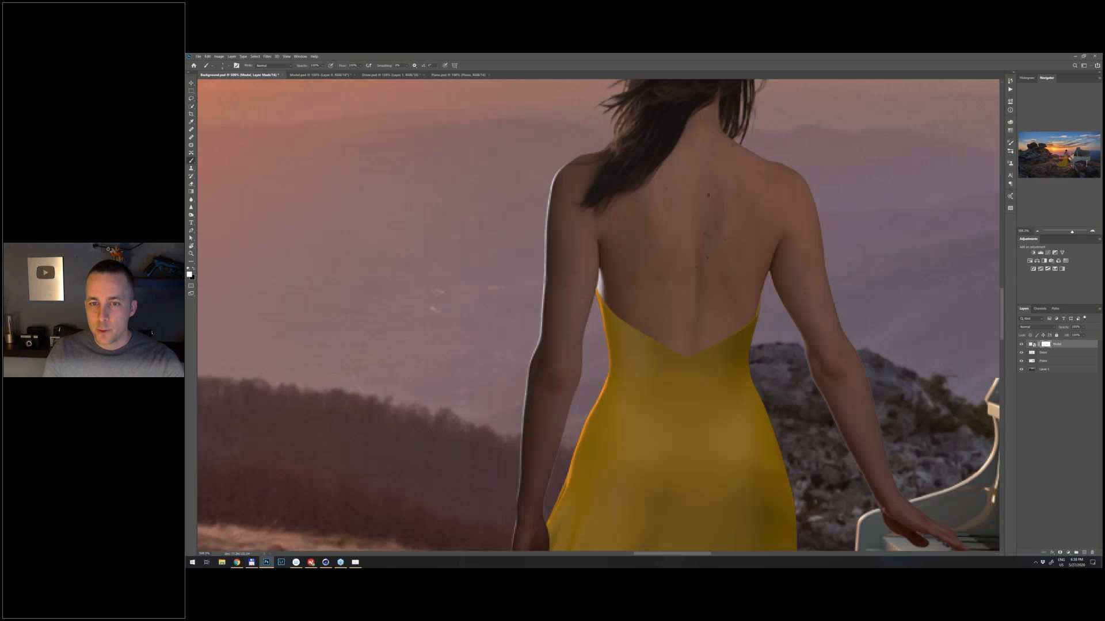
pyautogui.scroll(1, 709, 287)
pyautogui.scroll(1, 713, 303)
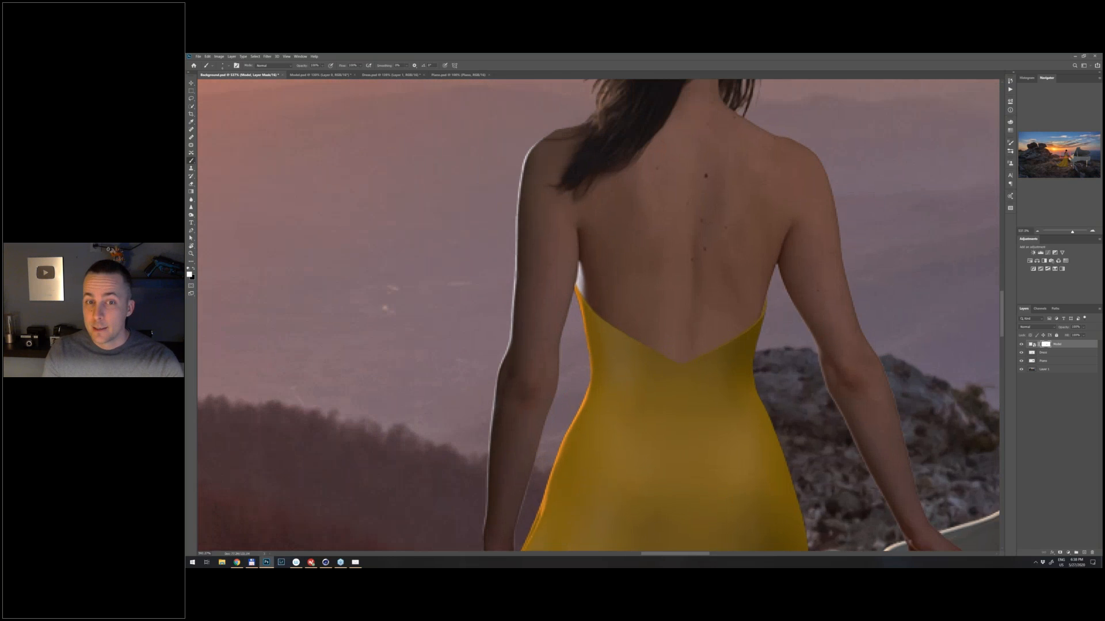
pyautogui.scroll(2, 644, 312)
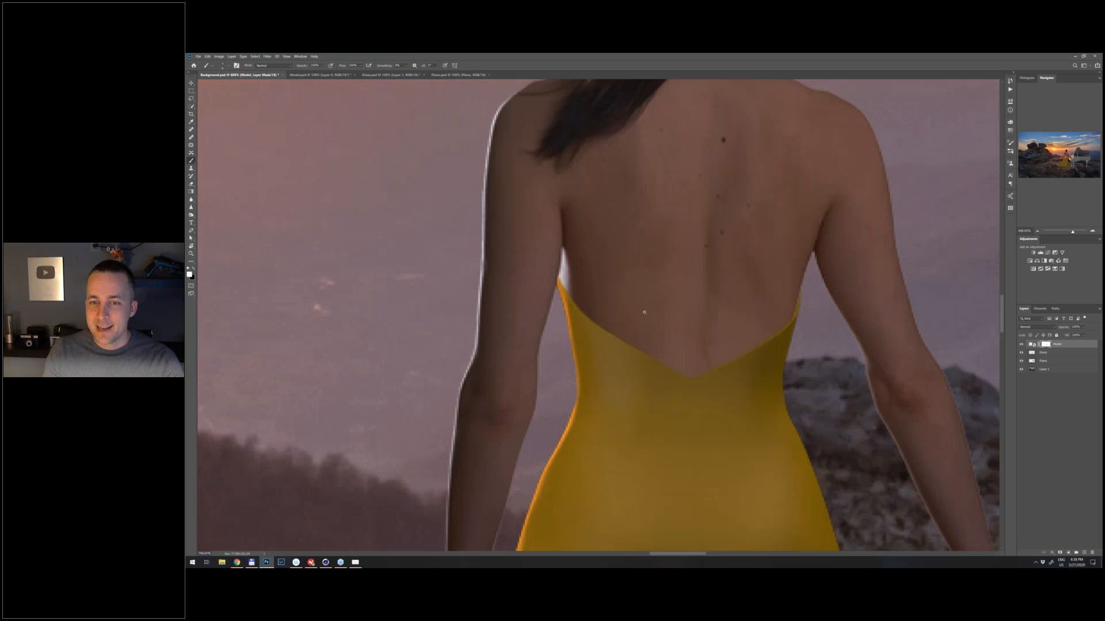
pyautogui.scroll(2, 696, 312)
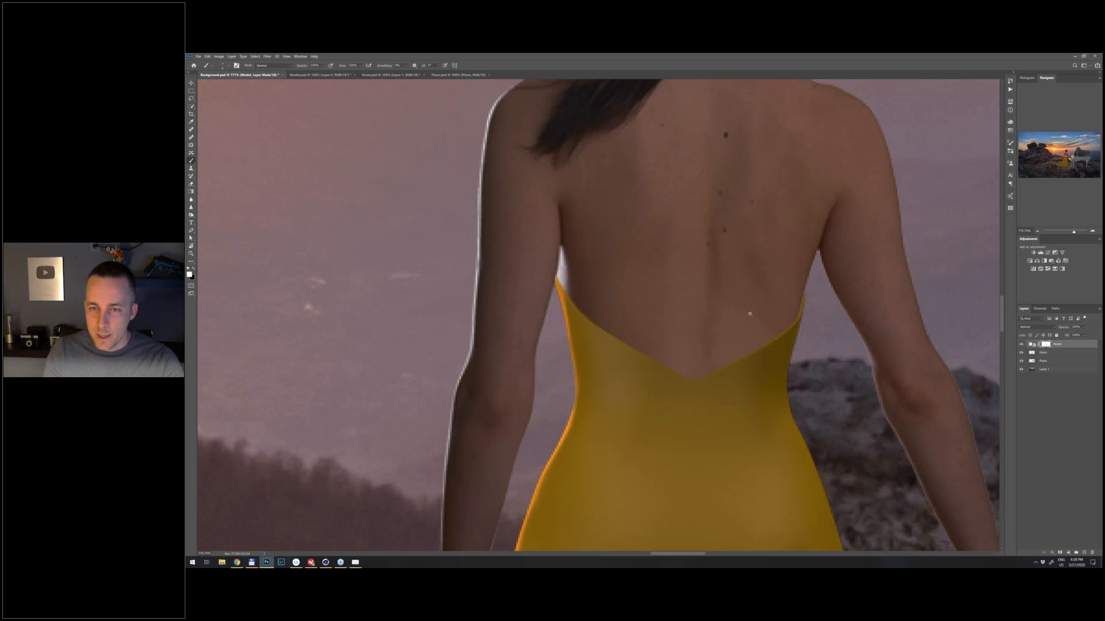
pyautogui.scroll(1, 750, 313)
pyautogui.scroll(-1, 752, 313)
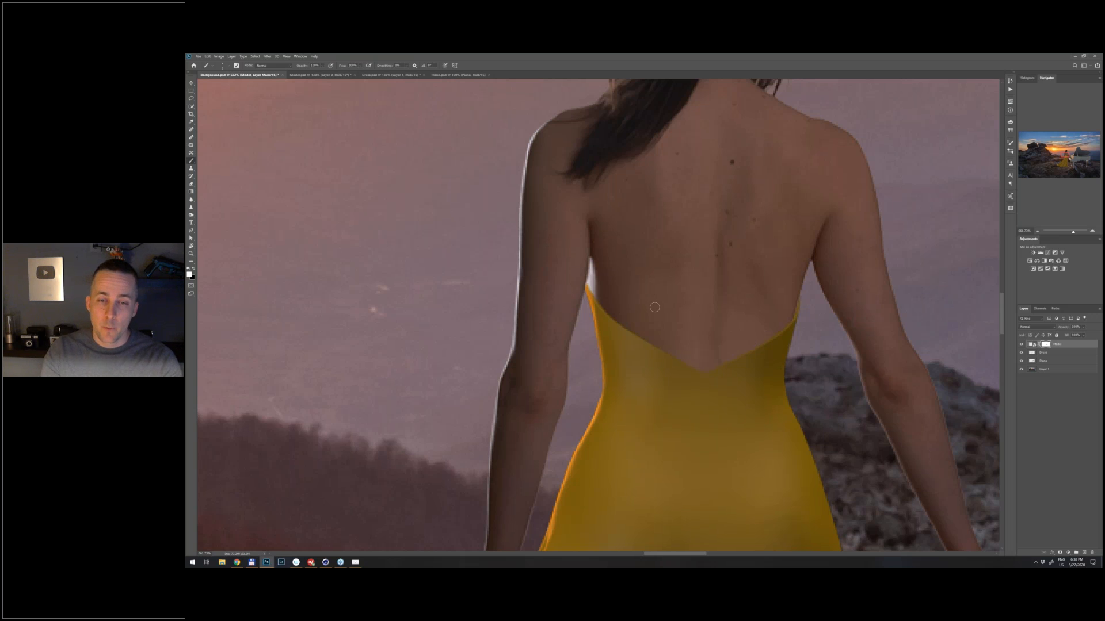
pyautogui.scroll(1, 699, 345)
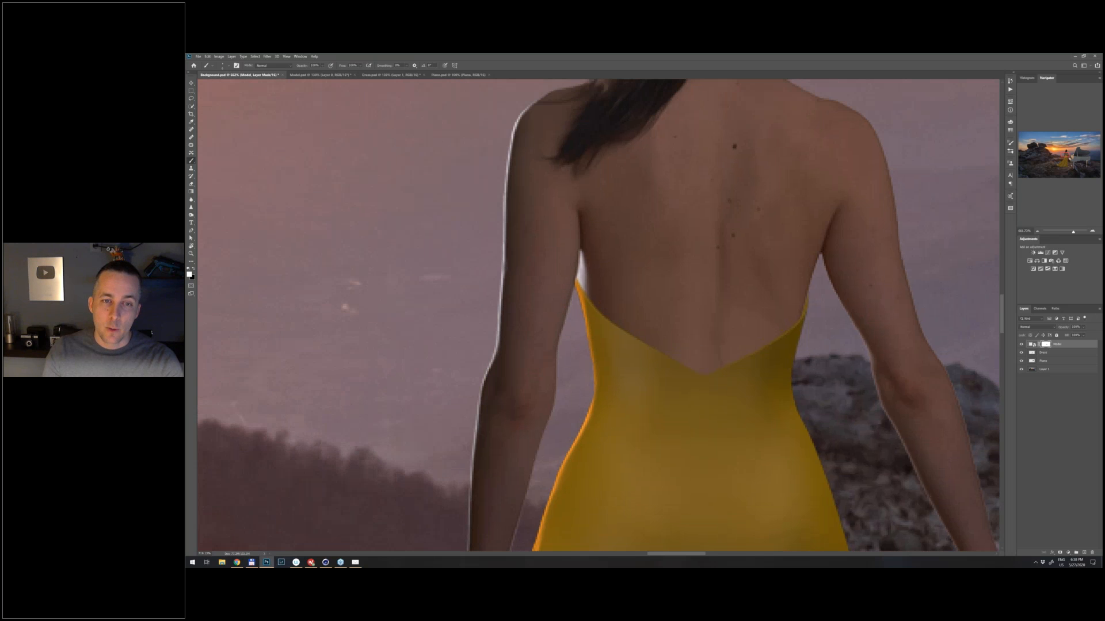
pyautogui.scroll(-2, 633, 337)
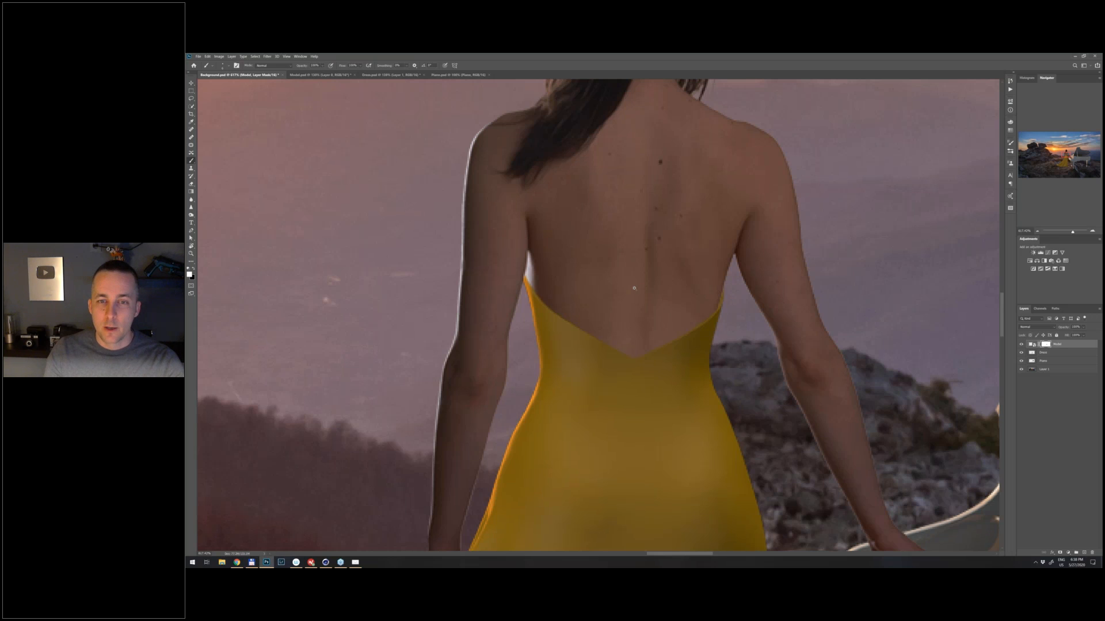
pyautogui.scroll(-1, 621, 298)
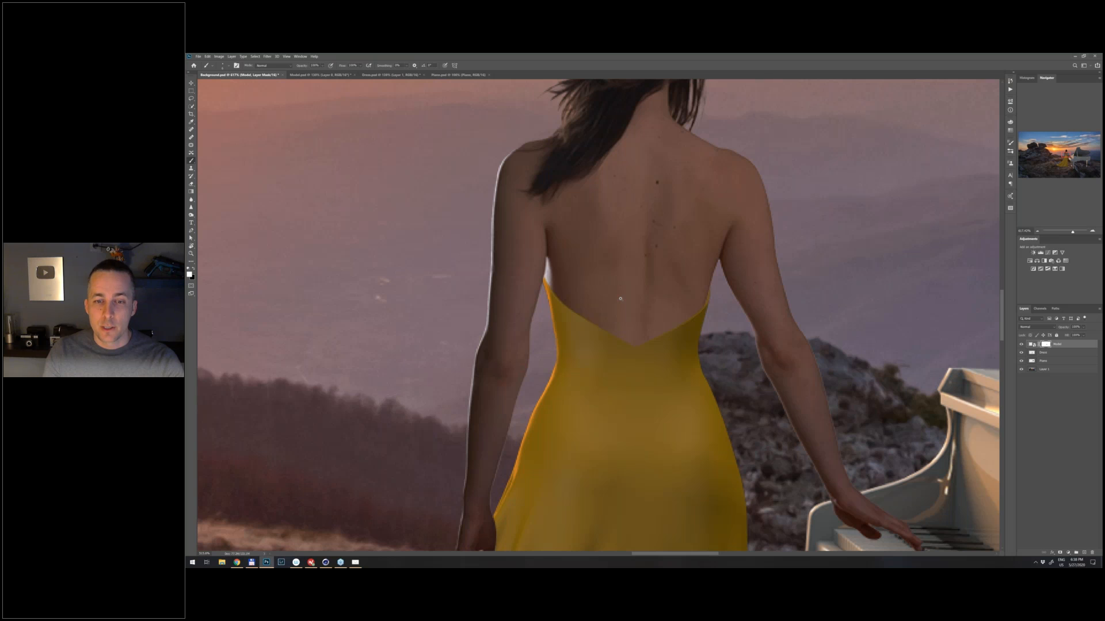
pyautogui.scroll(-8, 621, 298)
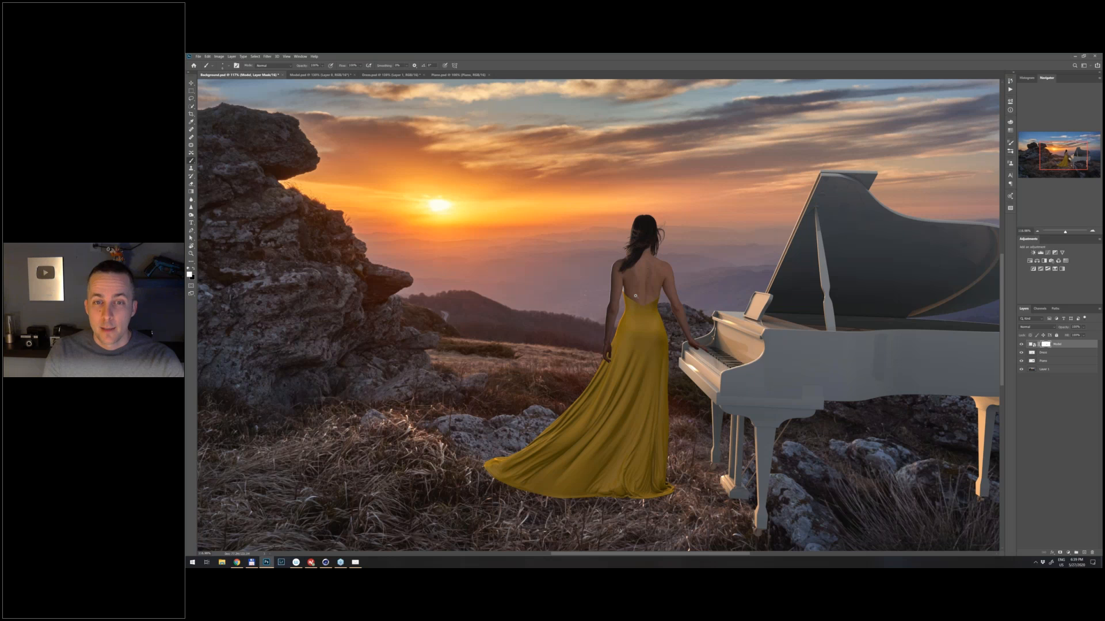
pyautogui.moveTo(636, 296)
pyautogui.mouseDown()
pyautogui.moveTo(711, 314)
pyautogui.moveTo(651, 318)
pyautogui.moveTo(648, 301)
pyautogui.moveTo(671, 364)
pyautogui.moveTo(651, 335)
pyautogui.mouseUp()
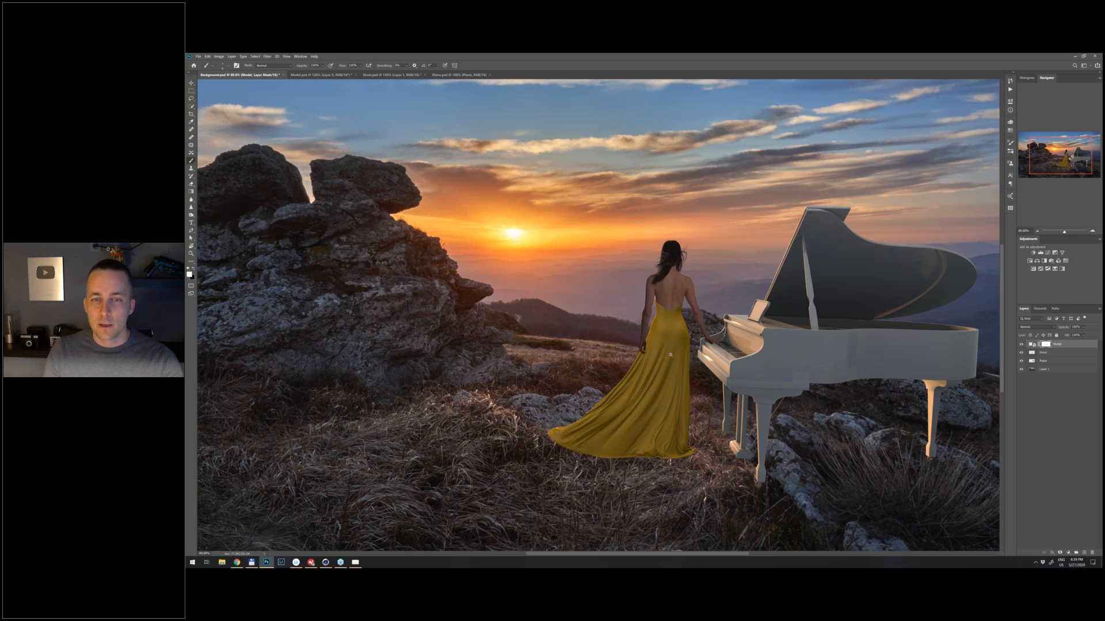
pyautogui.moveTo(670, 355); pyautogui.dragTo(642, 355)
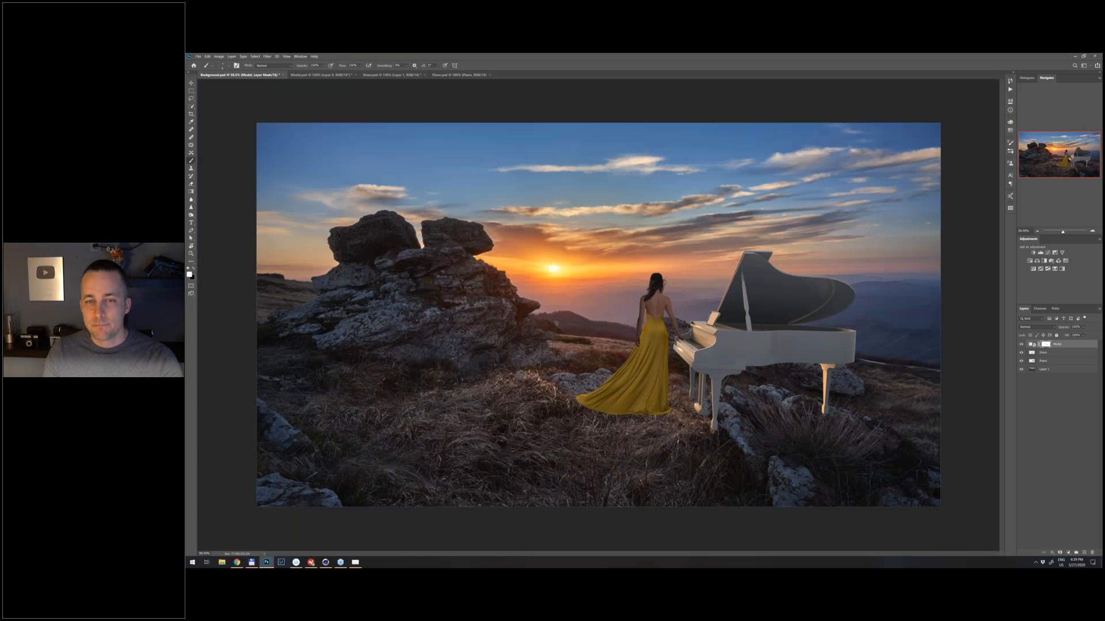
# - Group the Model and Dress layers and name the group Model
pyautogui.keyDown('shift'); pyautogui.click(1065, 352); pyautogui.keyUp('shift')
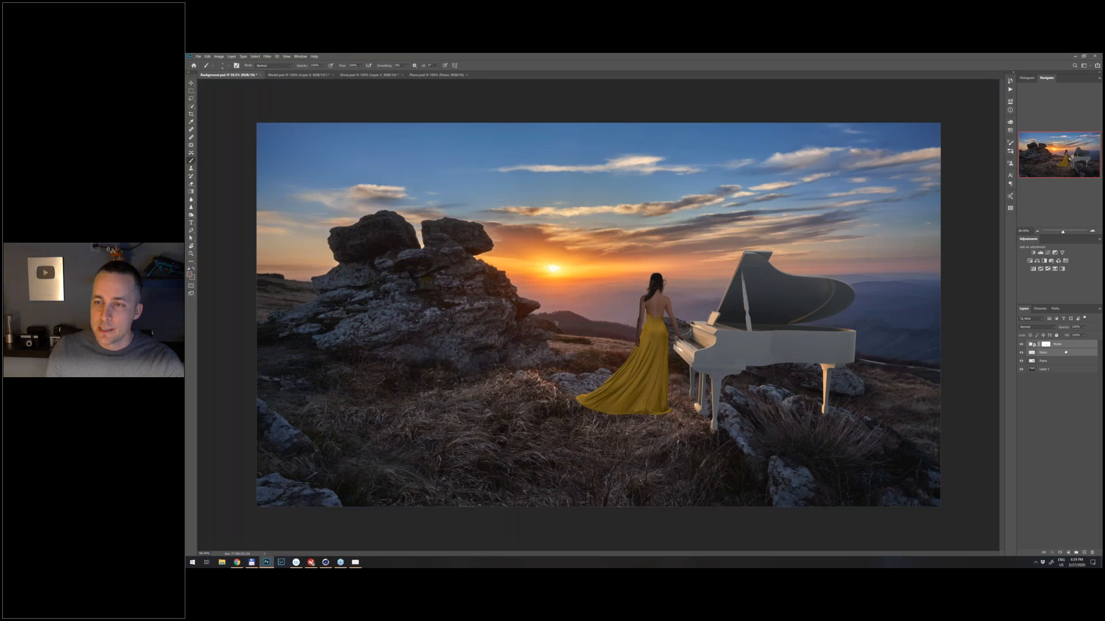
pyautogui.hotkey('ctrl', 'g')
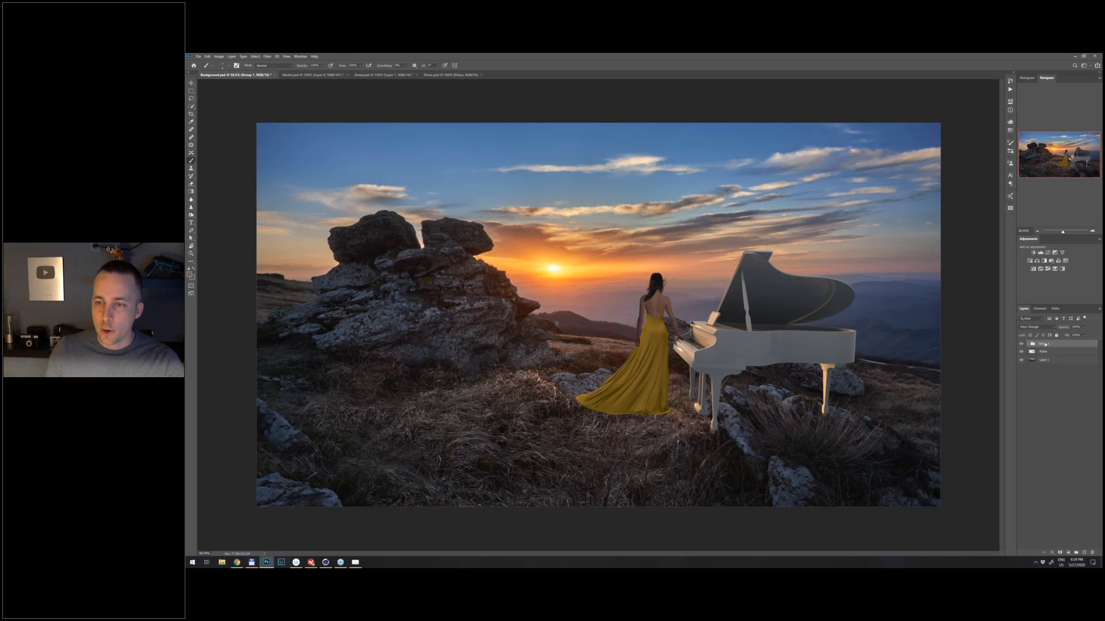
pyautogui.doubleClick(1045, 345)
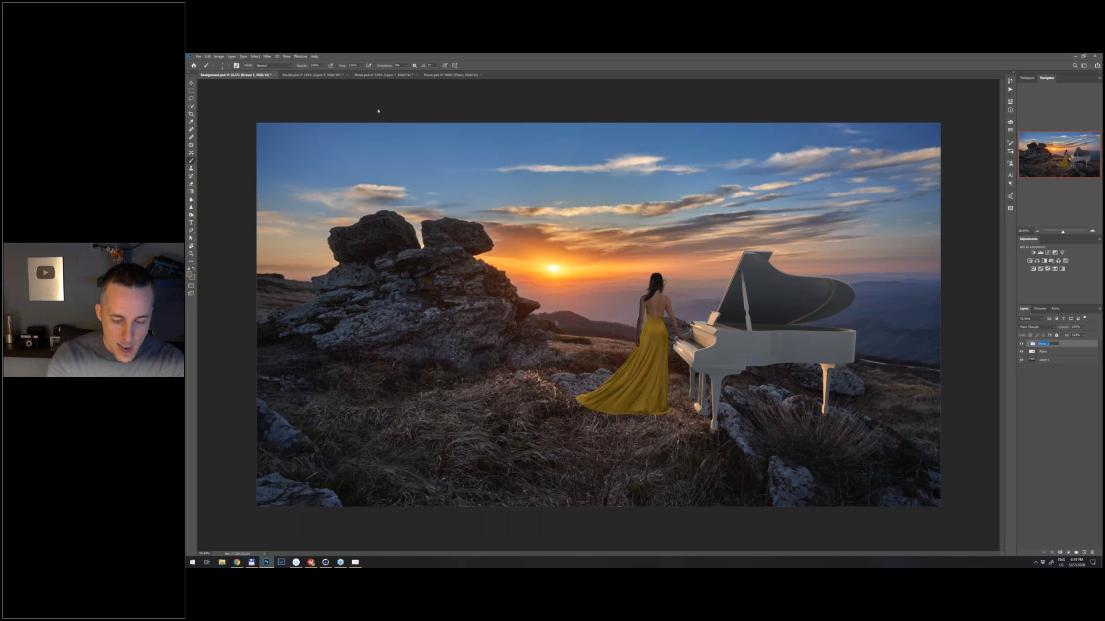
pyautogui.press('Return')
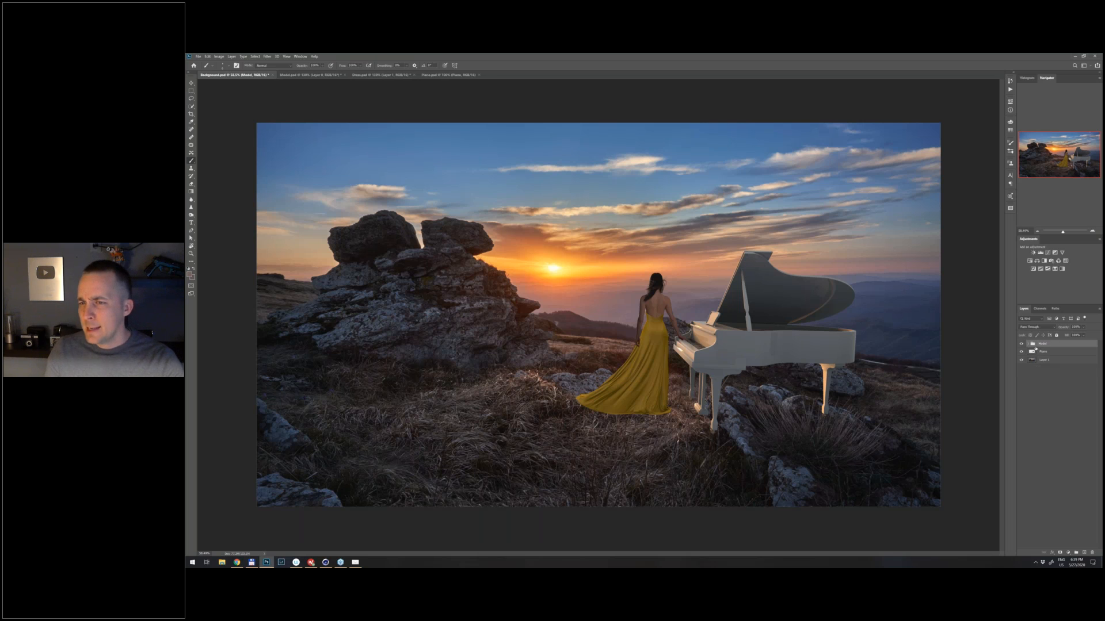
# - Expand the Model group and add an adjustment layer directly above the Dress layer
pyautogui.click(1029, 344)
pyautogui.click(1047, 359)
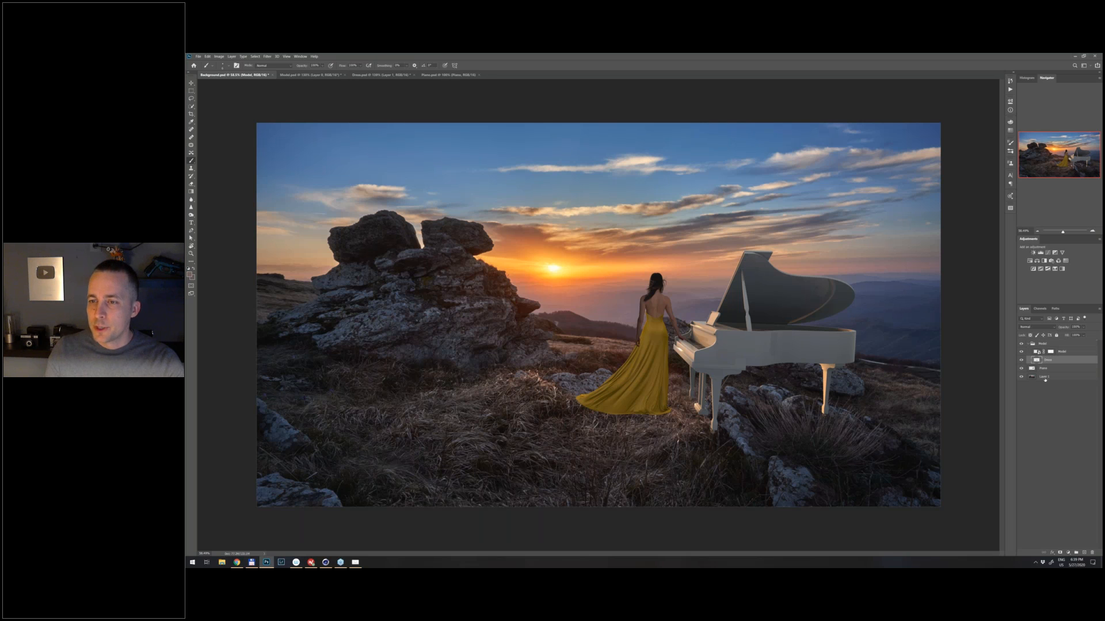
pyautogui.click(1068, 551)
pyautogui.click(1073, 493)
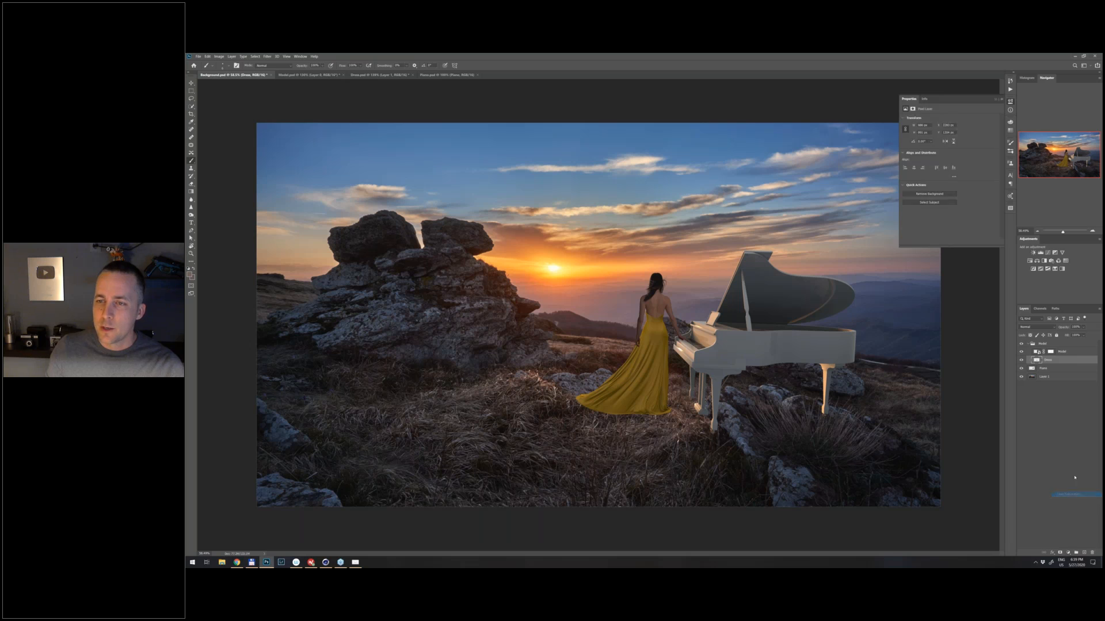
# - Try recoloring the dress red with a clipped Hue/Saturation adjustment of shifted hue and reduced saturation, and delete that adjustment layer
pyautogui.keyDown('alt'); pyautogui.click(1048, 364); pyautogui.keyUp('alt')
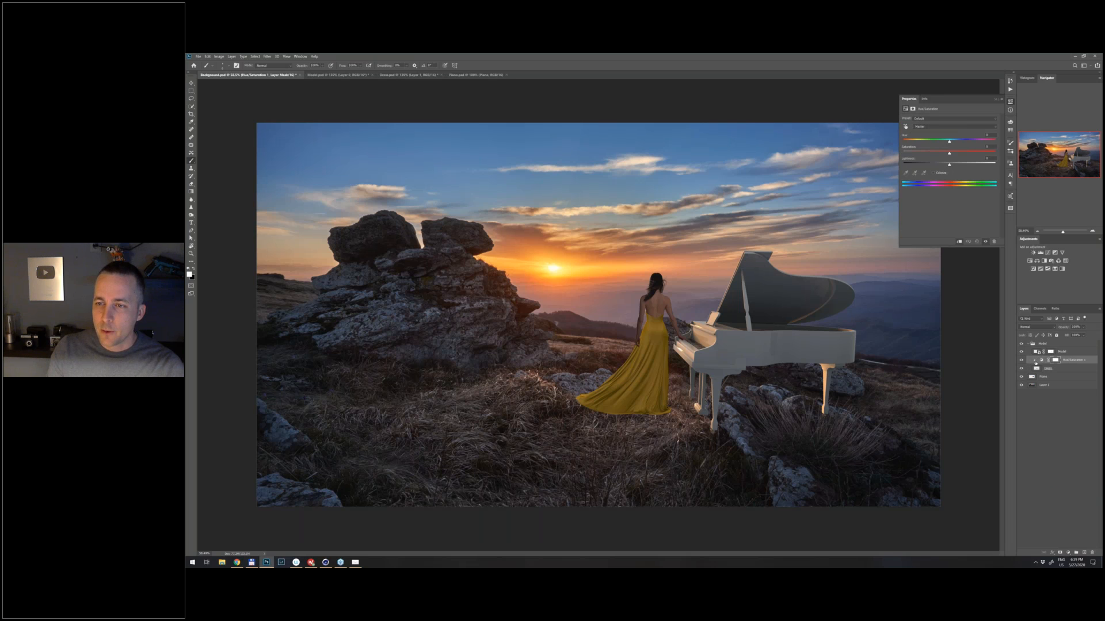
pyautogui.moveTo(941, 143); pyautogui.dragTo(926, 148)
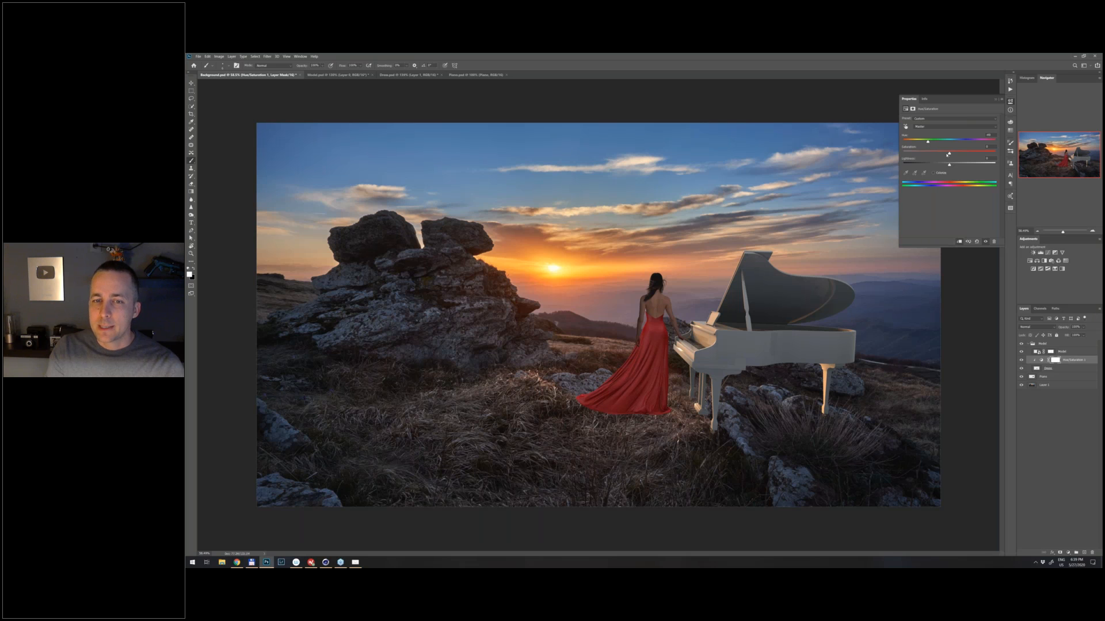
pyautogui.moveTo(927, 142); pyautogui.dragTo(938, 155)
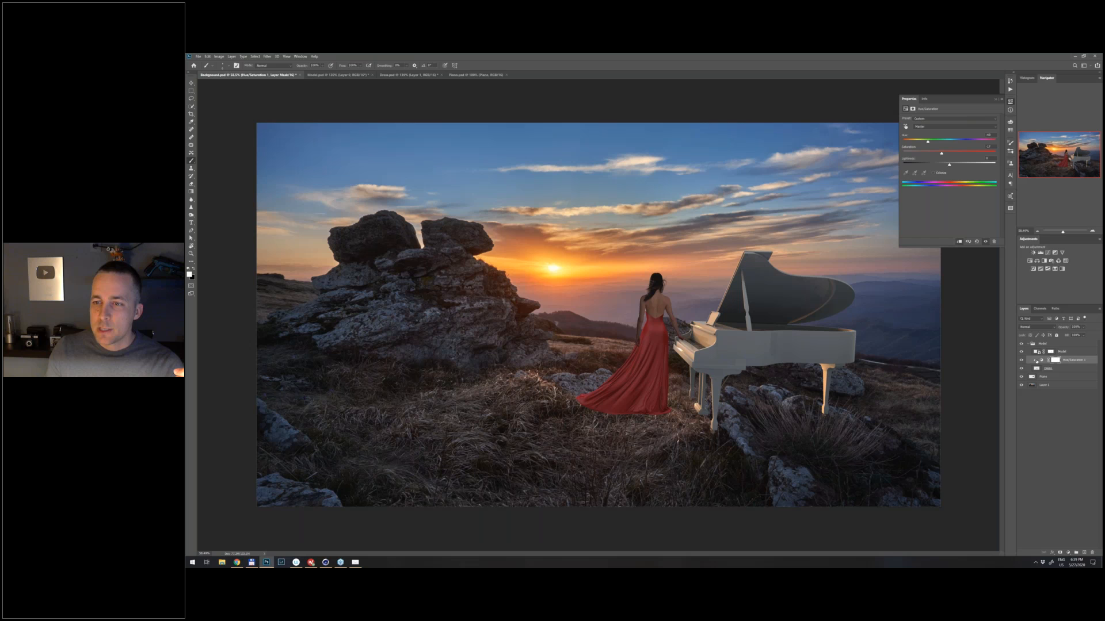
pyautogui.moveTo(1043, 361); pyautogui.dragTo(1092, 553)
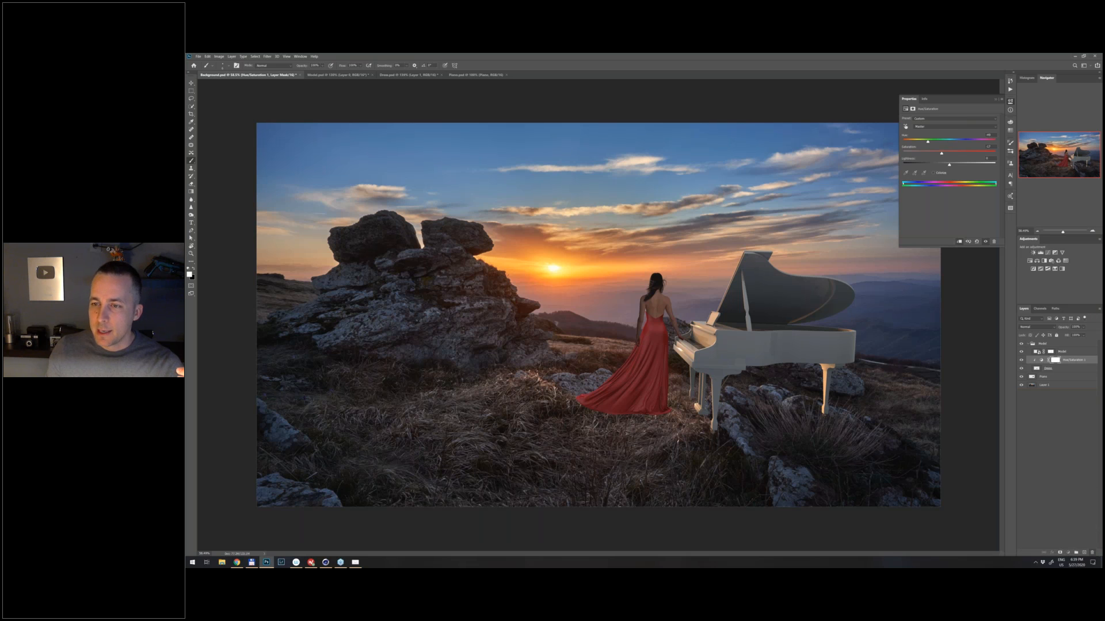
# - Add a Gradient Map adjustment above the Dress layer and clip it so that it affects only the dress
pyautogui.click(1068, 552)
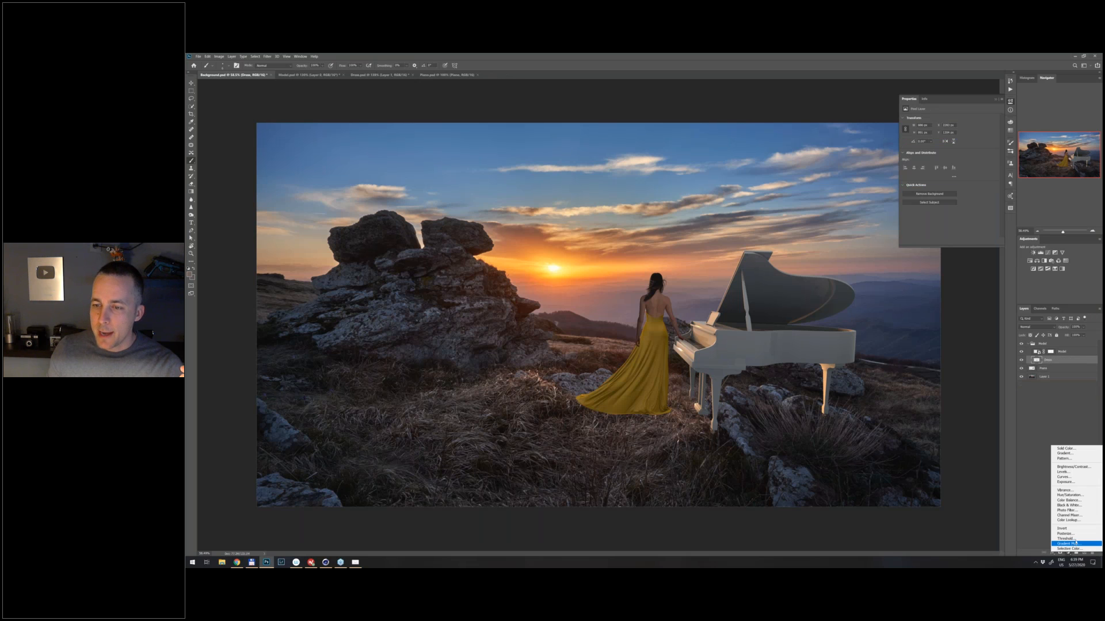
pyautogui.click(1073, 543)
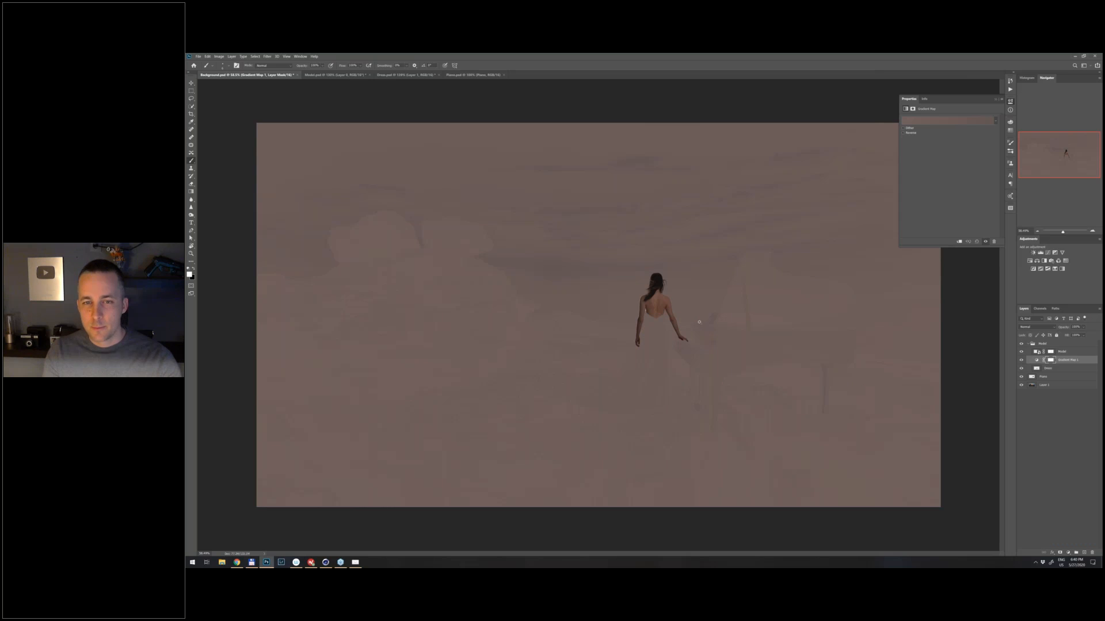
pyautogui.scroll(-5, 692, 325)
pyautogui.scroll(8, 692, 334)
pyautogui.scroll(-2, 680, 338)
pyautogui.scroll(-2, 679, 337)
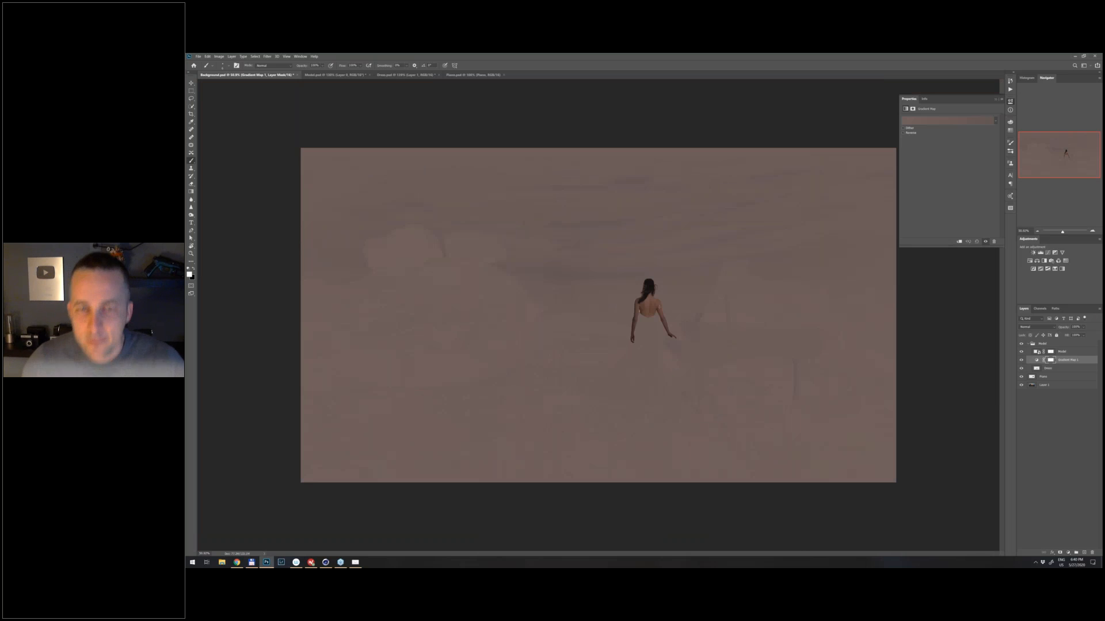
pyautogui.scroll(1, 658, 308)
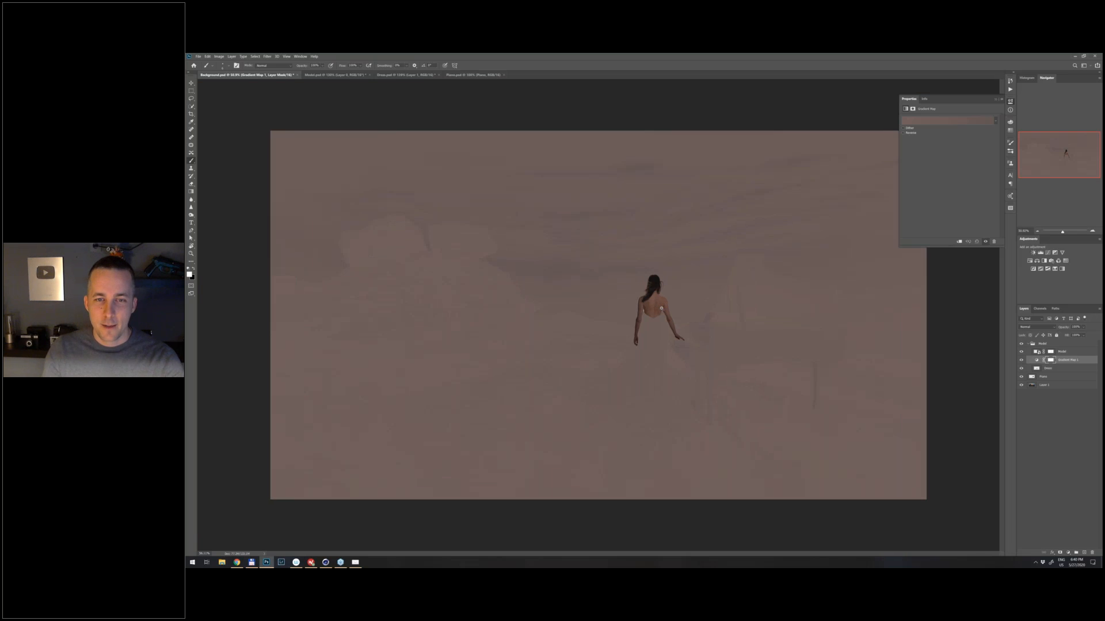
pyautogui.scroll(3, 661, 307)
pyautogui.scroll(-4, 662, 311)
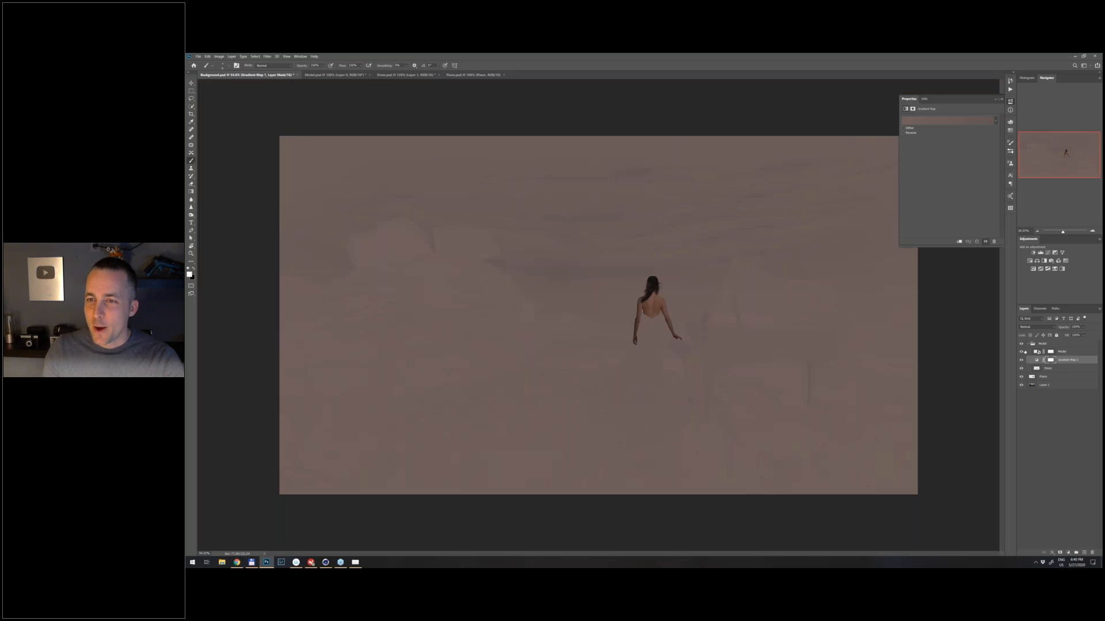
pyautogui.hotkey('ctrl', 'alt', 'g')
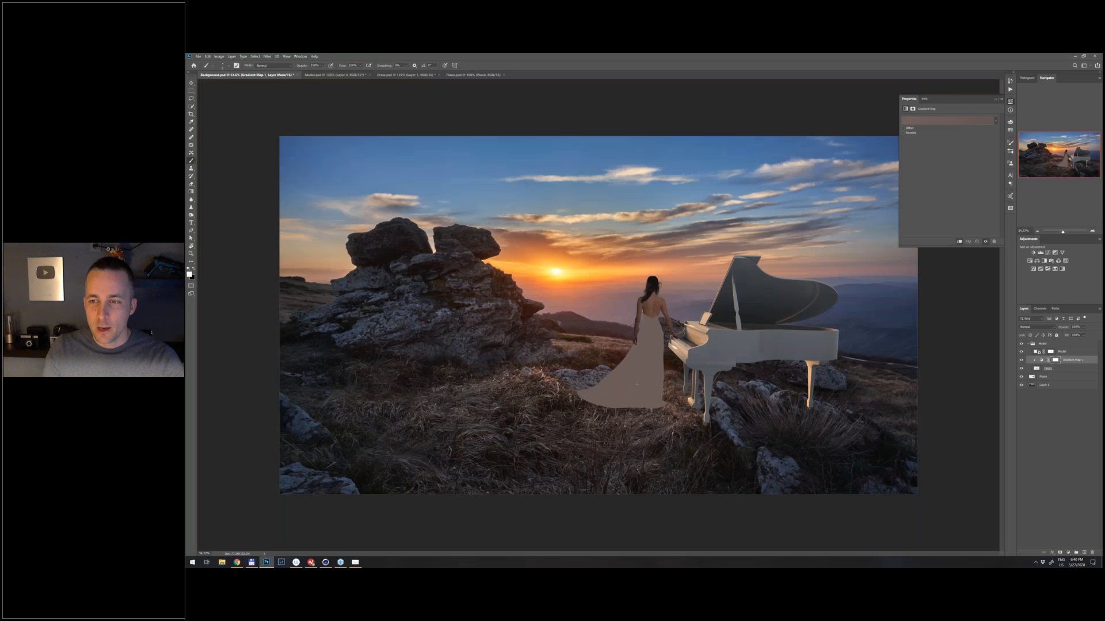
# - Apply the Black, White gradient to the gradient map, add a color stop near its middle, and open that stop's color
pyautogui.click(944, 125)
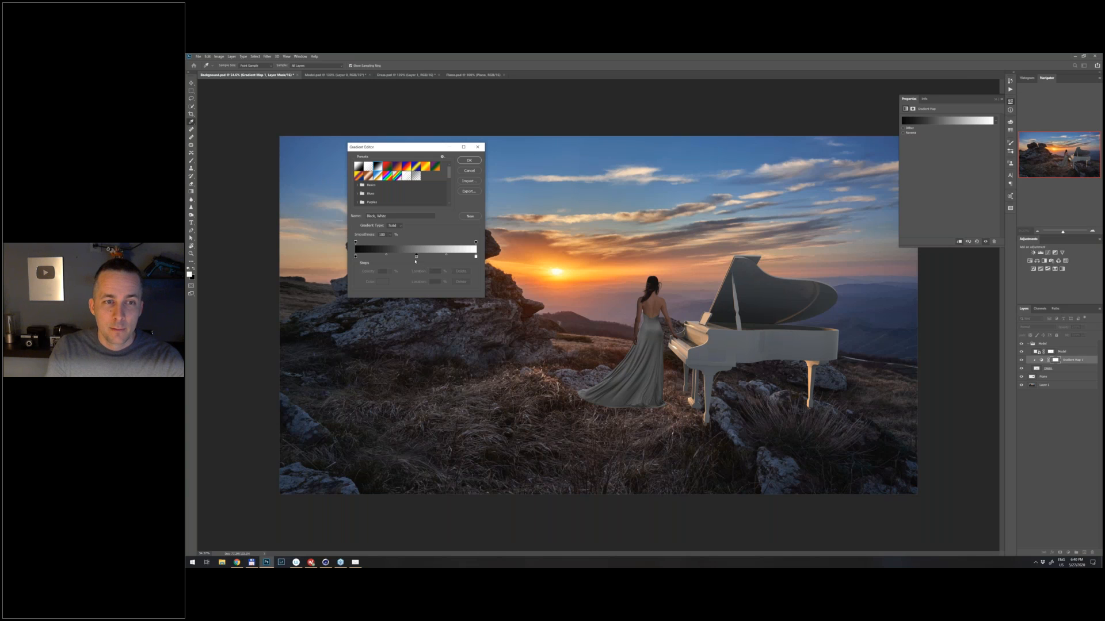
pyautogui.click(416, 257)
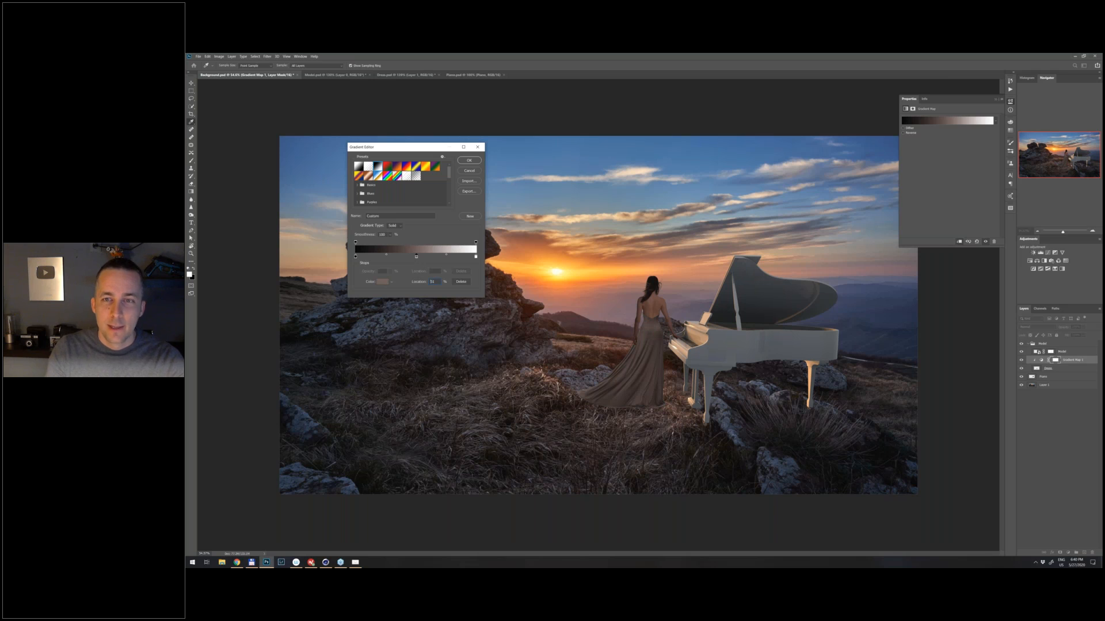
pyautogui.click(383, 282)
# - Try near-white, brown, saturated blue and muted blue as the color of the gradient's middle stop
pyautogui.moveTo(762, 133); pyautogui.dragTo(739, 106)
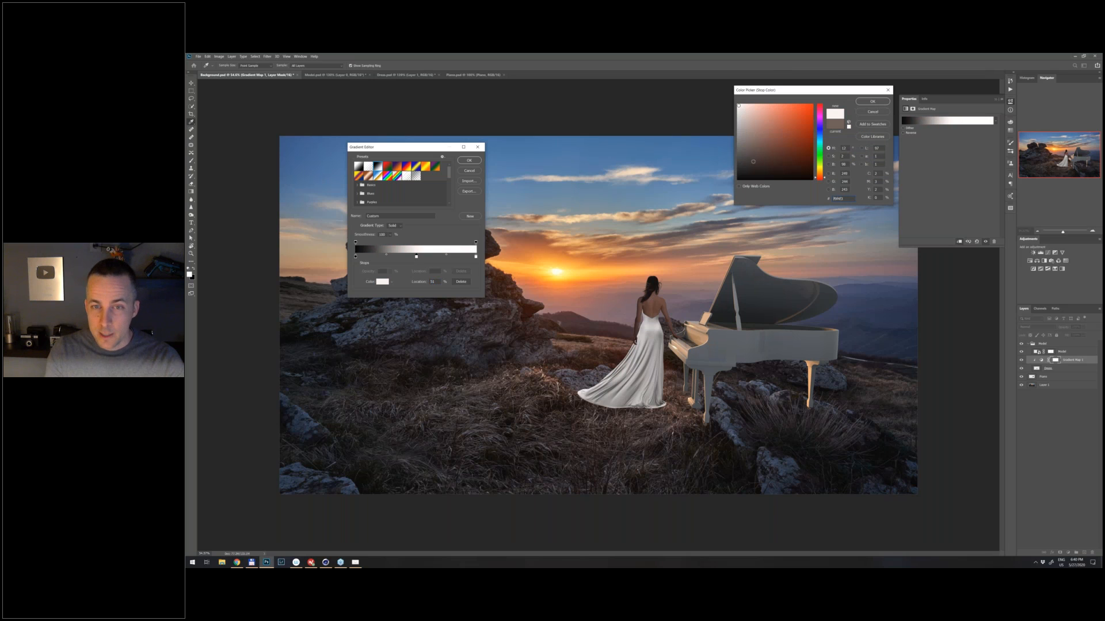
pyautogui.moveTo(749, 120); pyautogui.dragTo(795, 124)
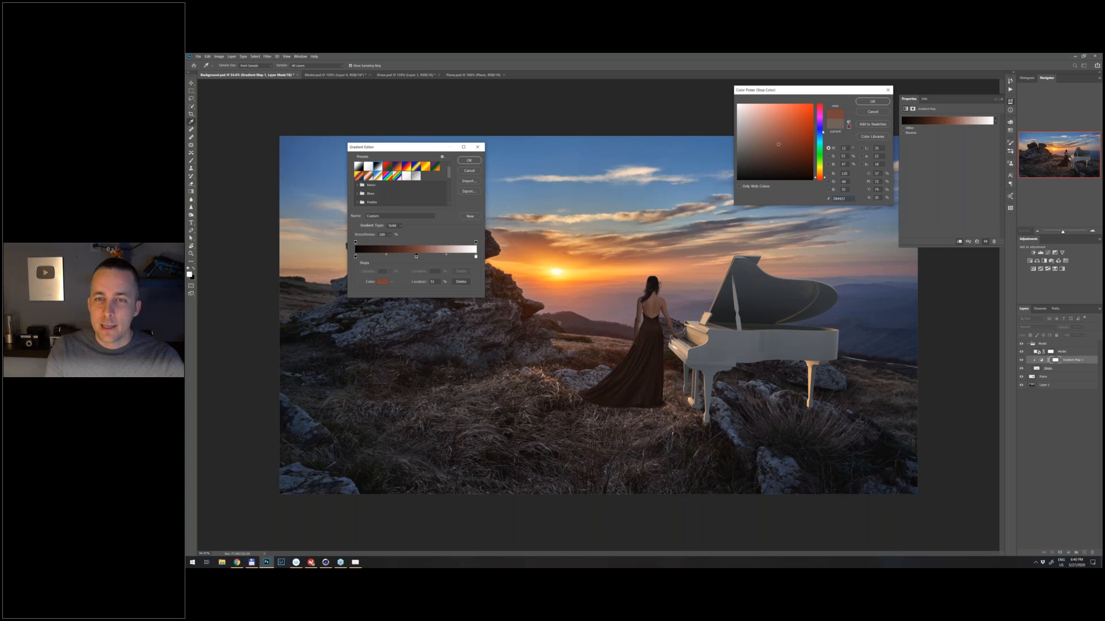
pyautogui.click(820, 130)
pyautogui.click(776, 130)
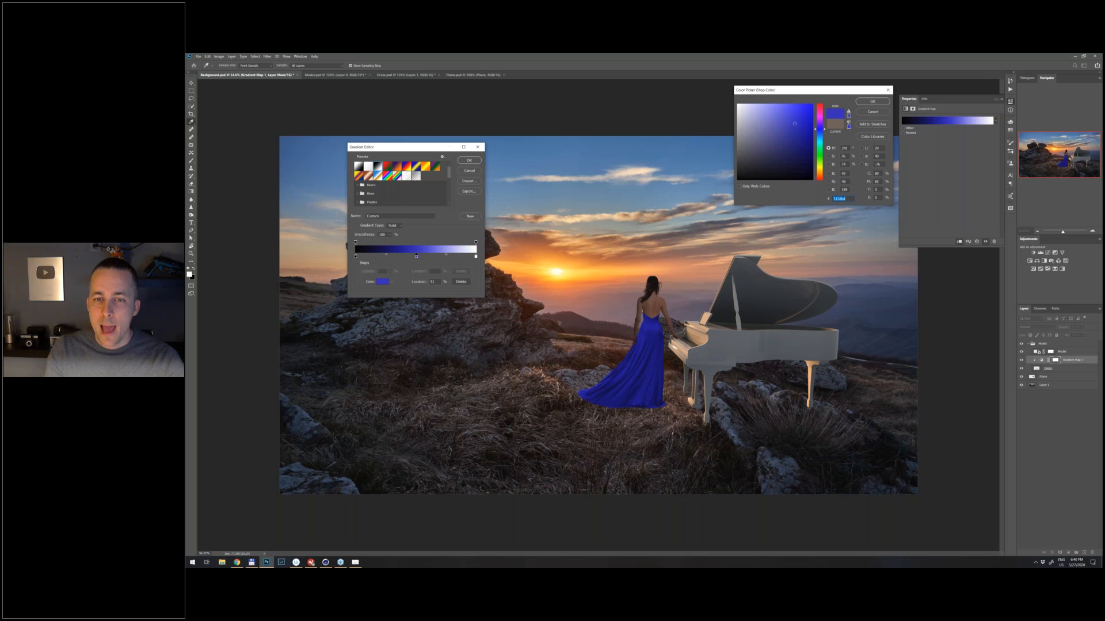
pyautogui.click(762, 131)
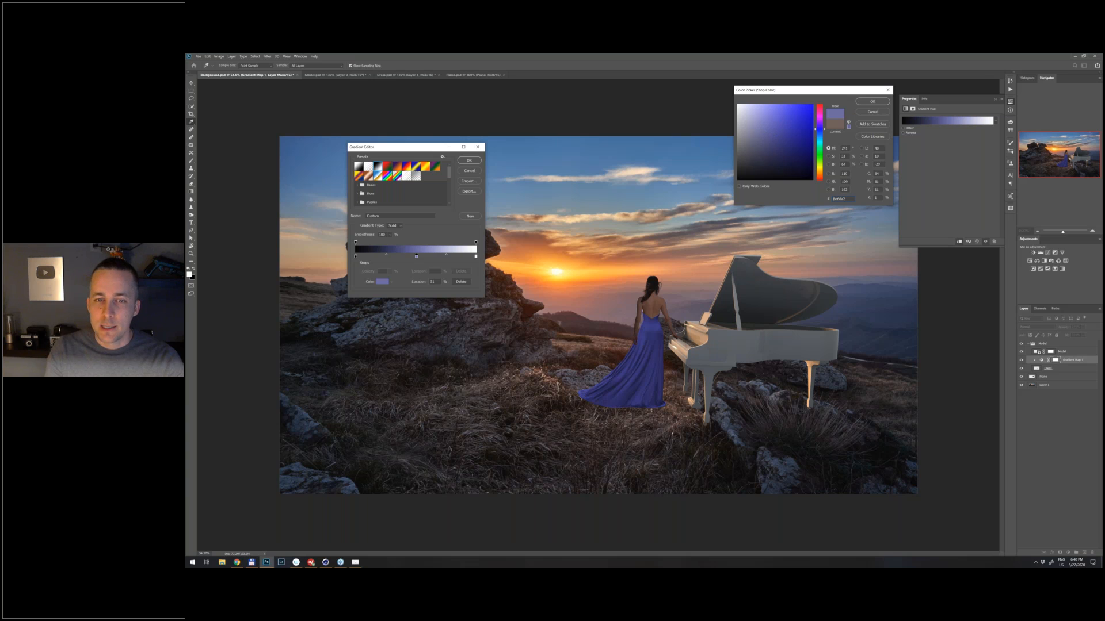
# - Set the color of the gradient's middle stop to a deep crimson red and accept it
pyautogui.click(816, 108)
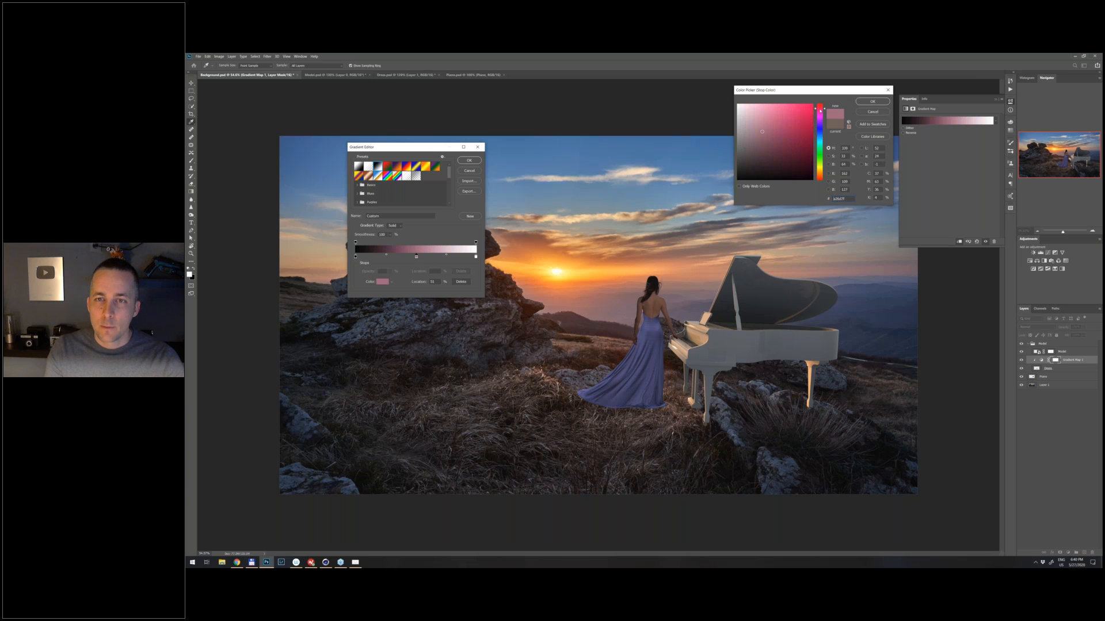
pyautogui.click(782, 139)
pyautogui.click(788, 142)
pyautogui.click(791, 134)
pyautogui.click(791, 137)
pyautogui.click(793, 137)
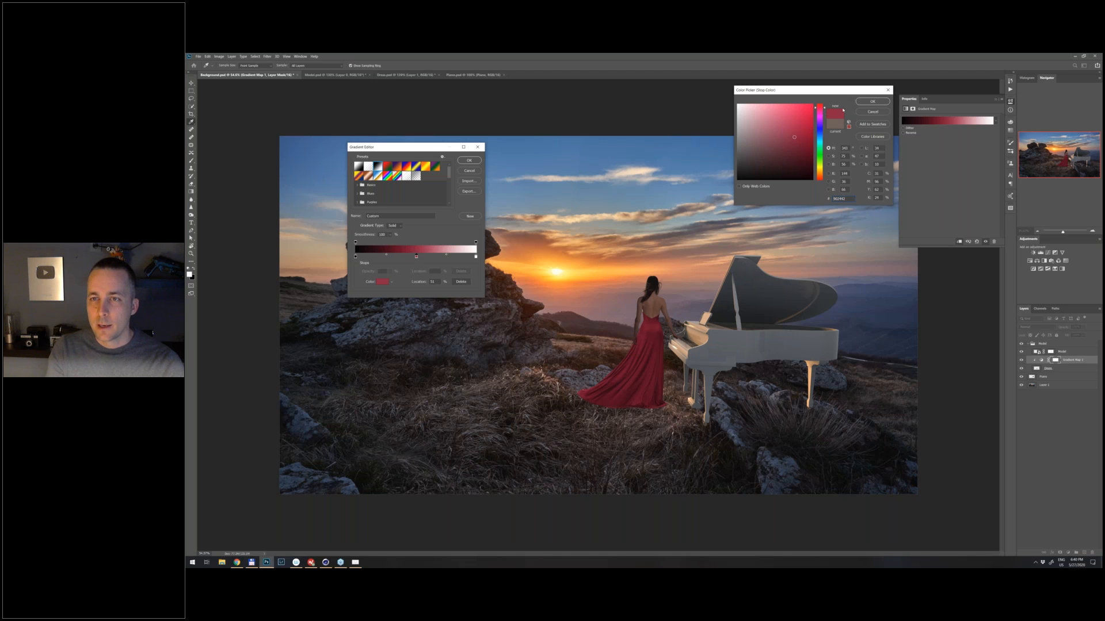
pyautogui.click(873, 101)
# - Try different positions for the crimson stop and the midpoint between black and crimson to vary the dress's brightness
pyautogui.moveTo(419, 149); pyautogui.dragTo(427, 172)
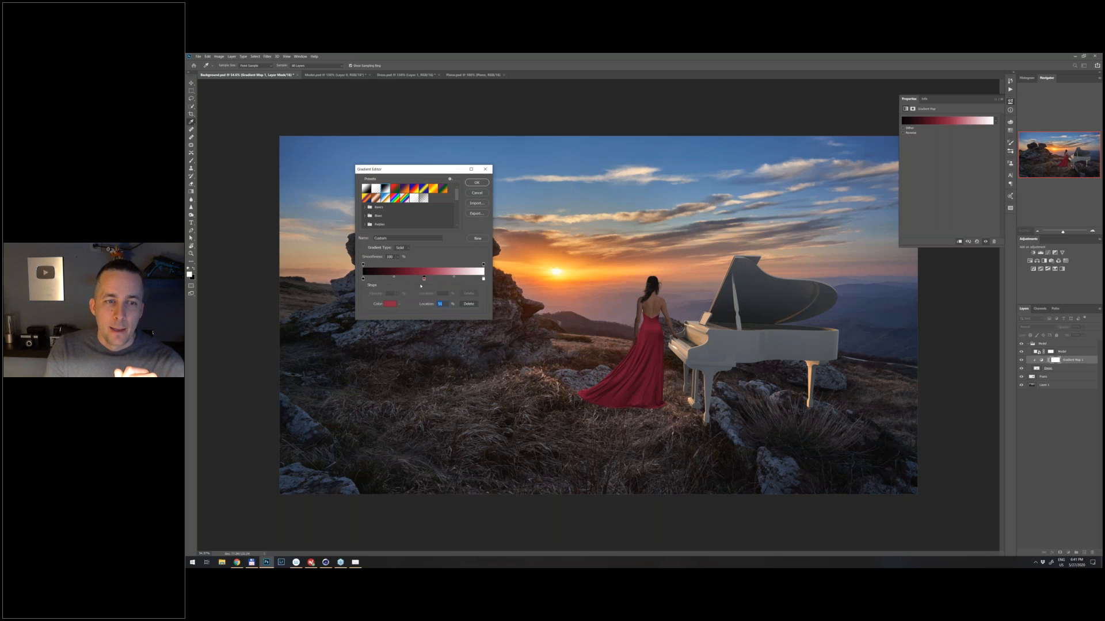
pyautogui.moveTo(427, 281)
pyautogui.mouseDown()
pyautogui.moveTo(437, 284)
pyautogui.moveTo(403, 282)
pyautogui.moveTo(428, 284)
pyautogui.mouseUp()
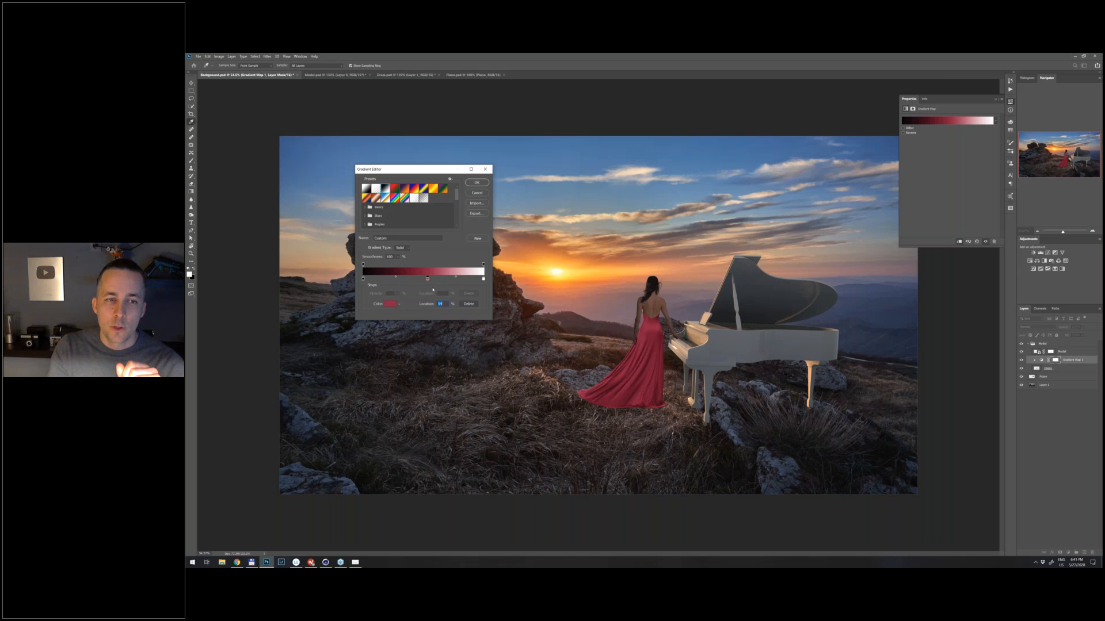
pyautogui.click(397, 277)
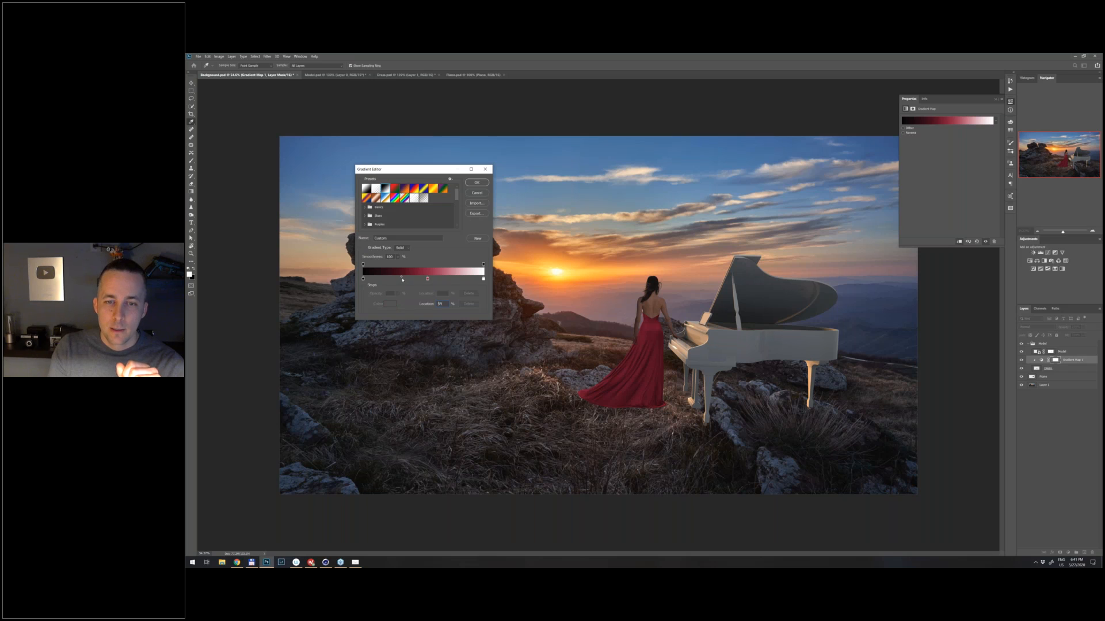
pyautogui.moveTo(400, 278)
pyautogui.mouseDown()
pyautogui.moveTo(387, 280)
pyautogui.moveTo(401, 279)
pyautogui.mouseUp()
pyautogui.click(391, 279)
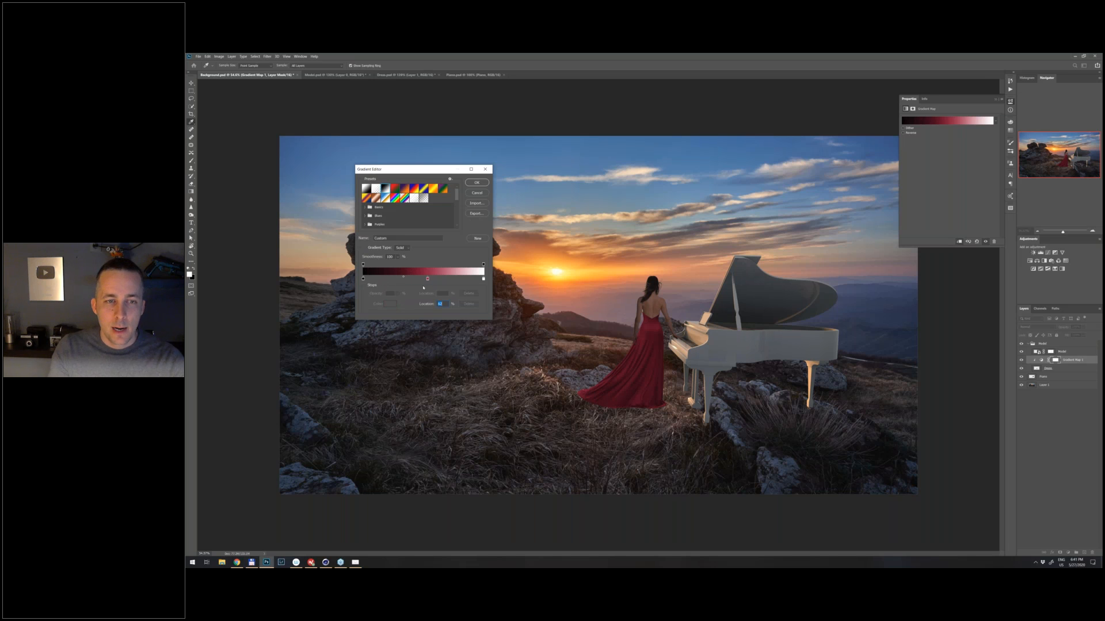
pyautogui.click(428, 279)
pyautogui.moveTo(427, 279); pyautogui.dragTo(424, 279)
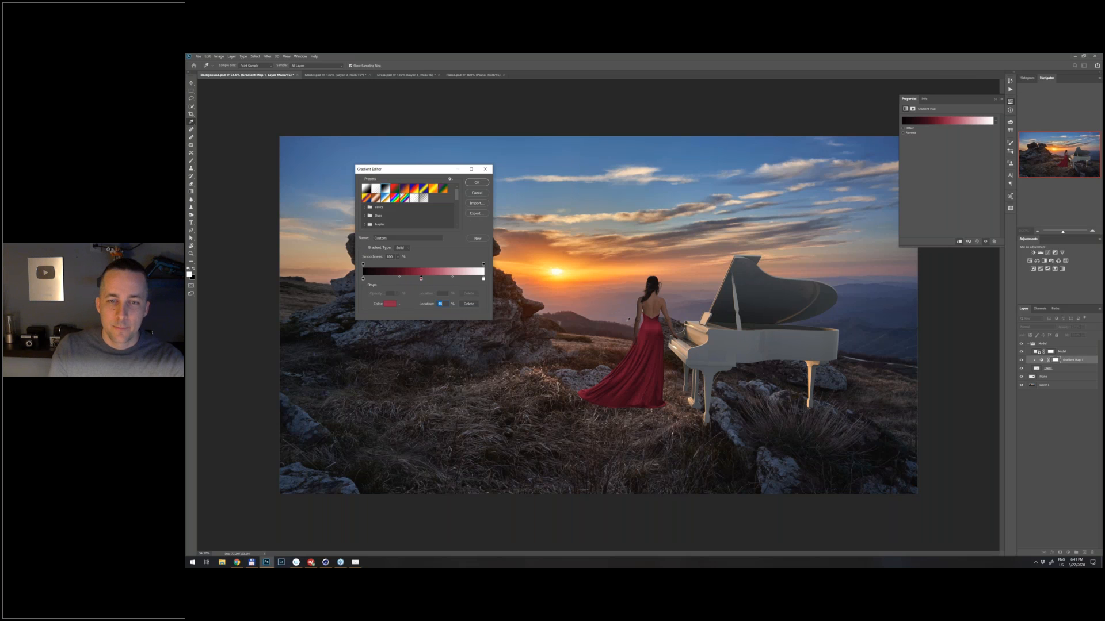
# - Place the crimson stop at 50% and set the midpoint between crimson and white slightly past halfway
pyautogui.hotkey('ctrl', 'space')
pyautogui.moveTo(666, 332); pyautogui.dragTo(695, 339)
pyautogui.write('50')
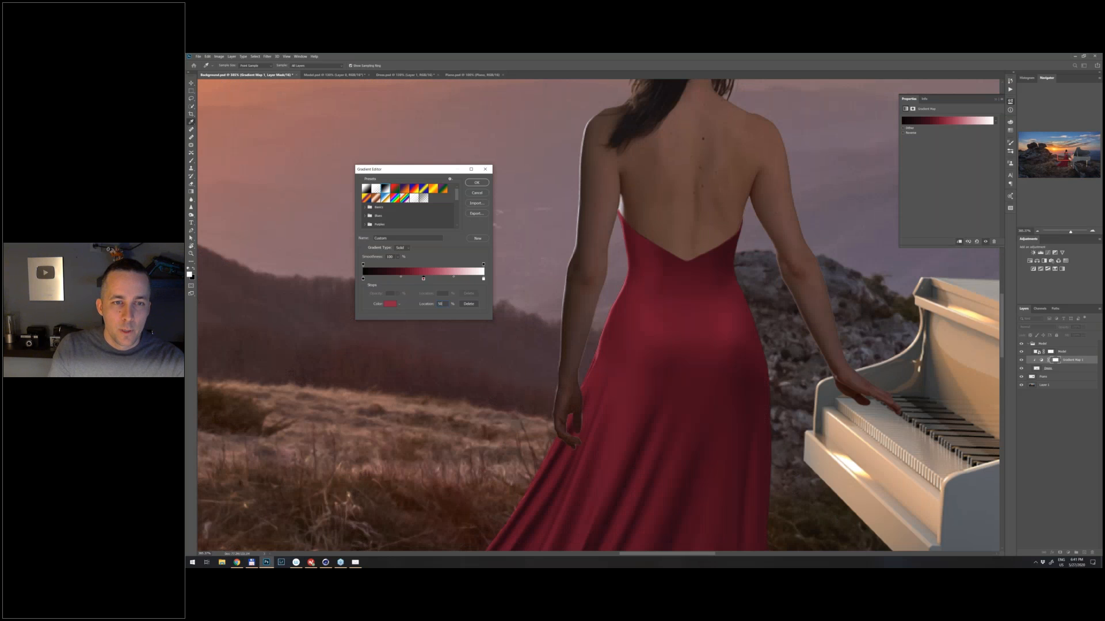
pyautogui.moveTo(453, 278); pyautogui.dragTo(435, 278)
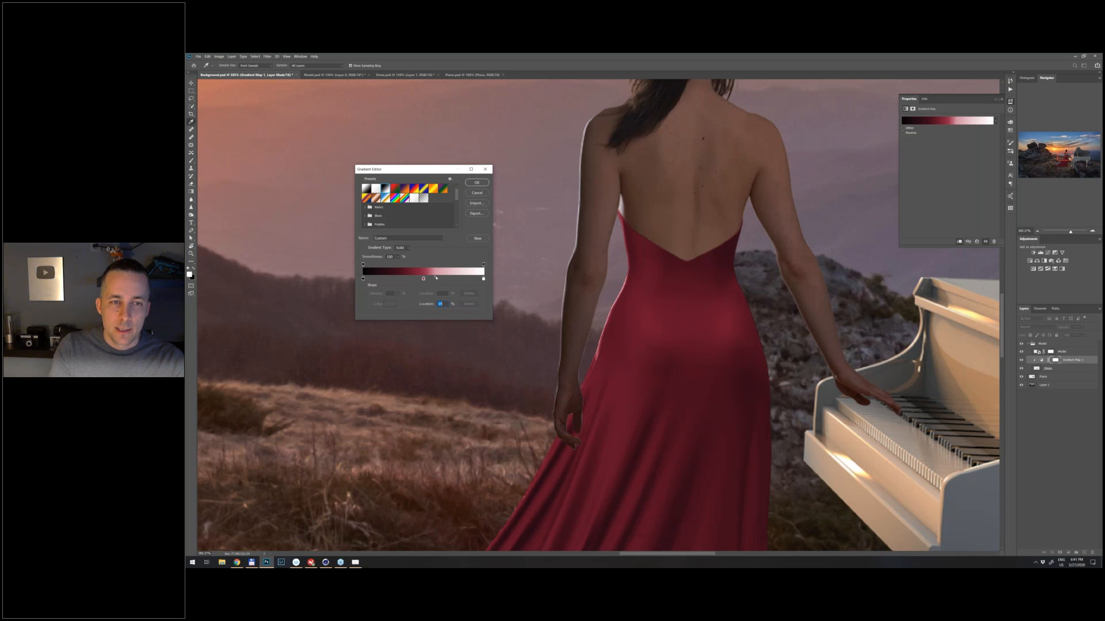
pyautogui.moveTo(435, 277); pyautogui.dragTo(474, 278)
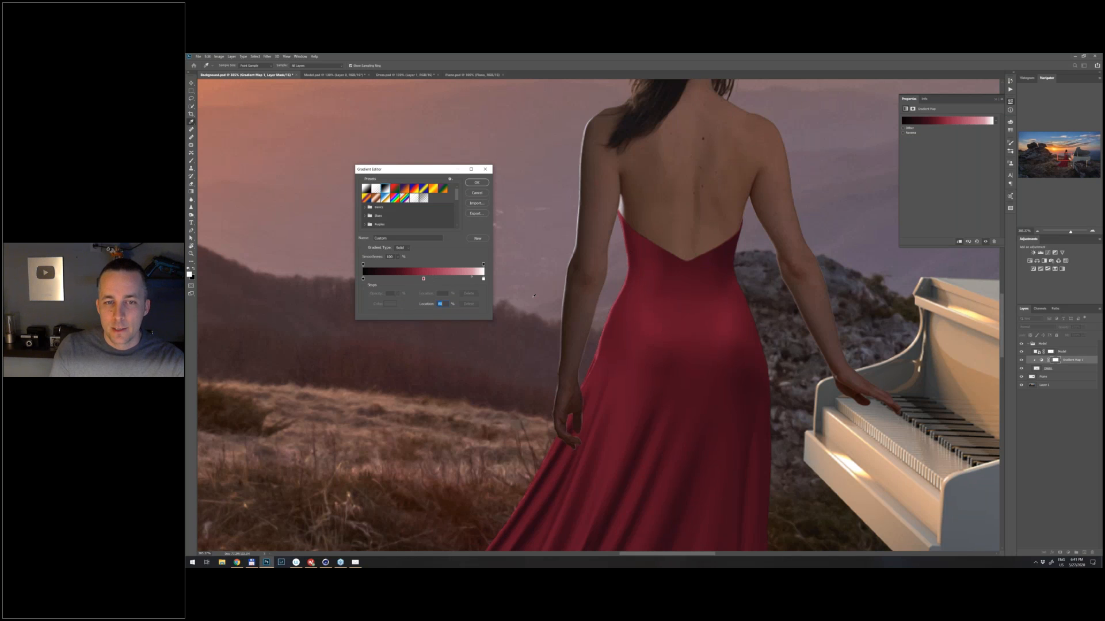
pyautogui.hotkey('ctrl', 'z')
pyautogui.moveTo(471, 279); pyautogui.dragTo(457, 279)
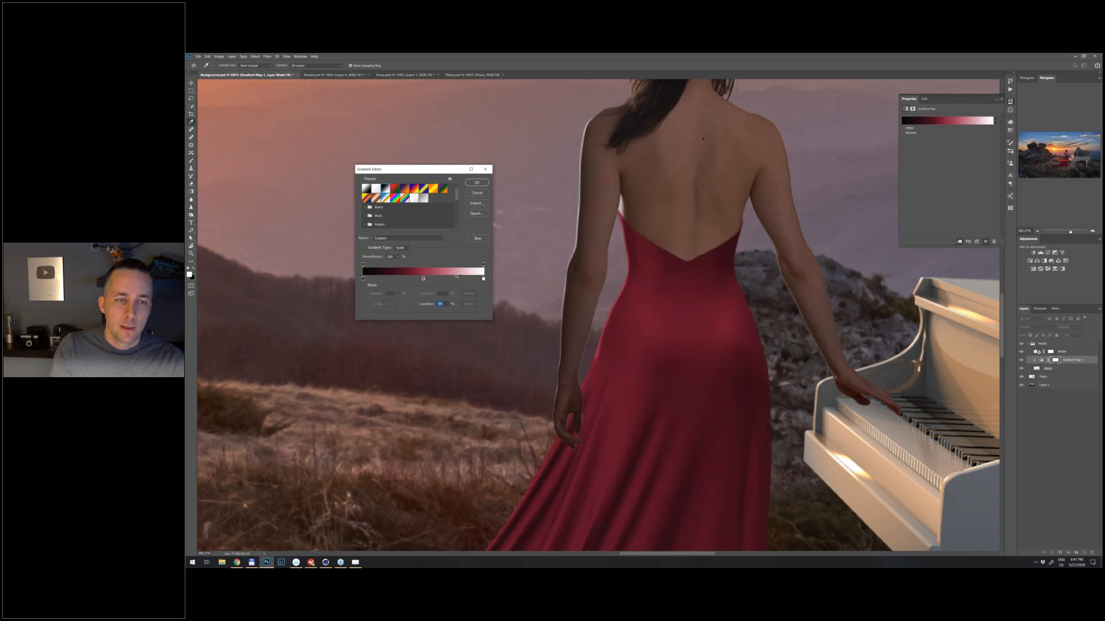
# - Shift the crimson stop toward black, set the midpoint between black and crimson past halfway toward crimson, and accept the gradient
pyautogui.moveTo(424, 279); pyautogui.dragTo(413, 280)
pyautogui.click(396, 278)
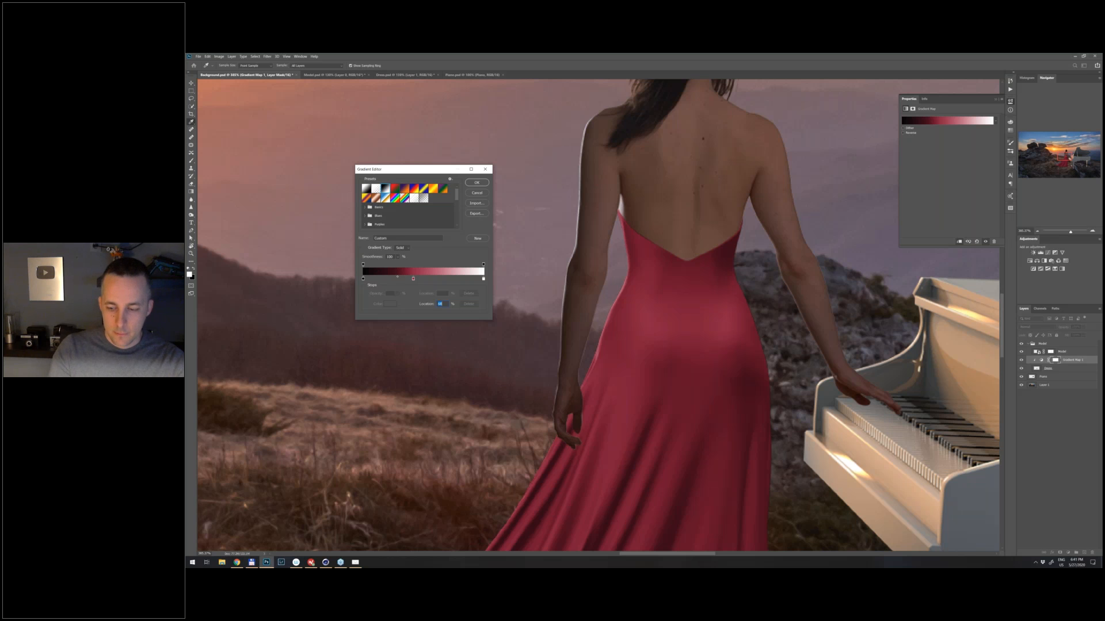
pyautogui.hotkey('ctrl', '0')
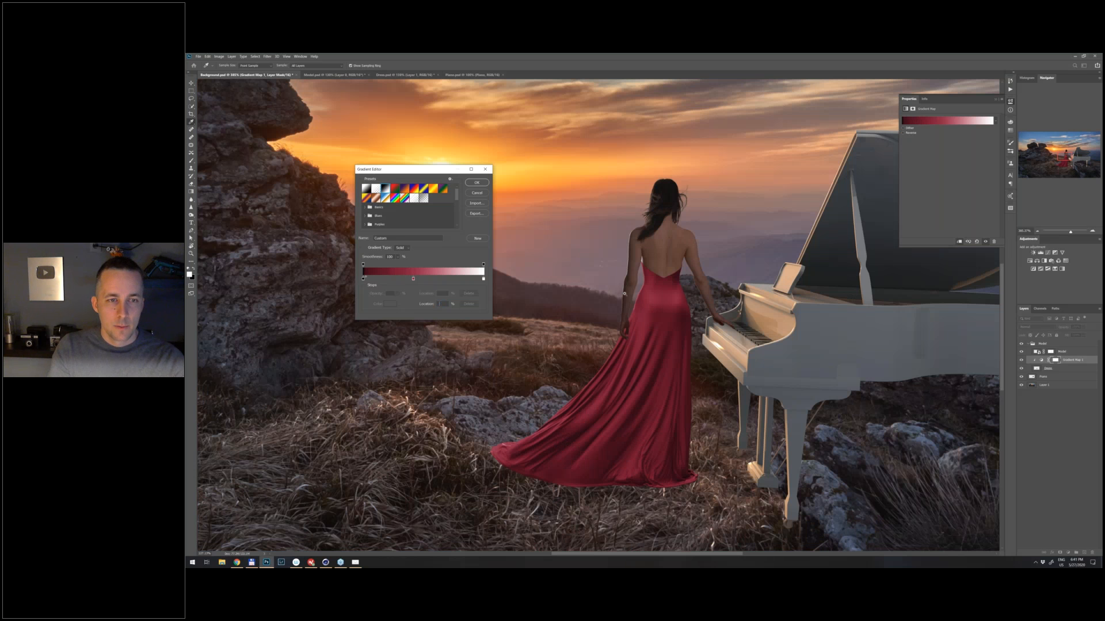
pyautogui.moveTo(625, 293); pyautogui.dragTo(612, 294)
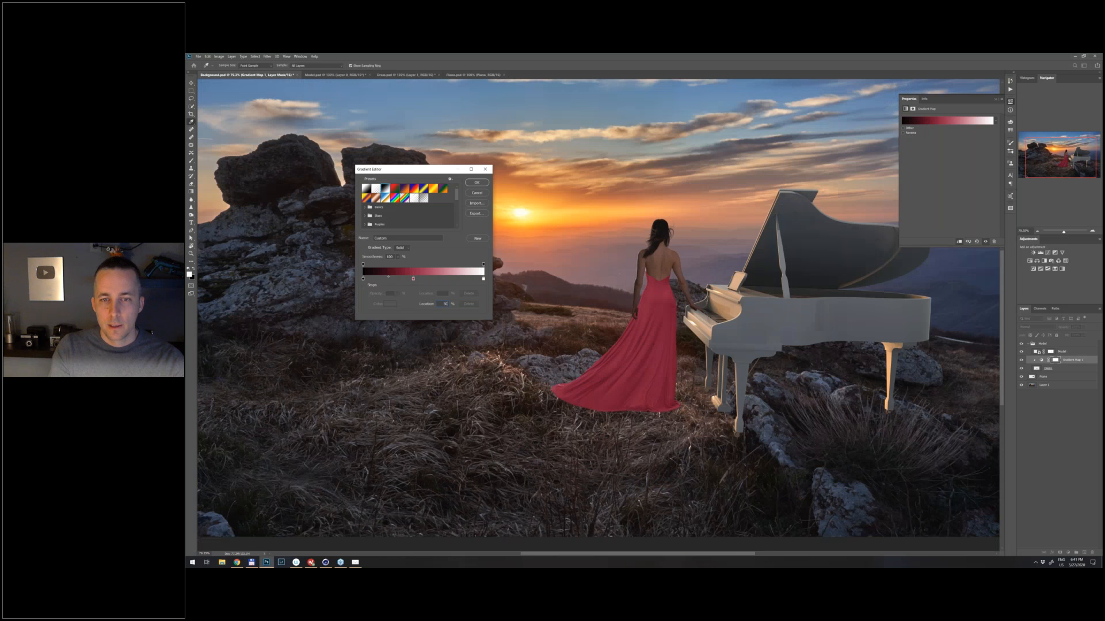
pyautogui.moveTo(388, 277); pyautogui.dragTo(397, 278)
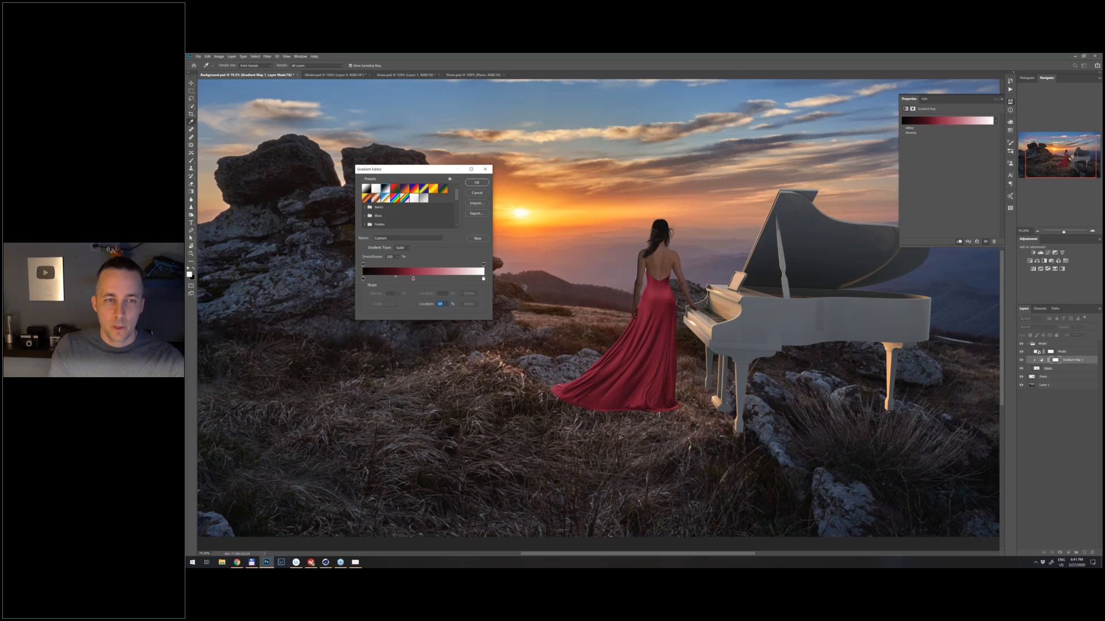
pyautogui.click(413, 279)
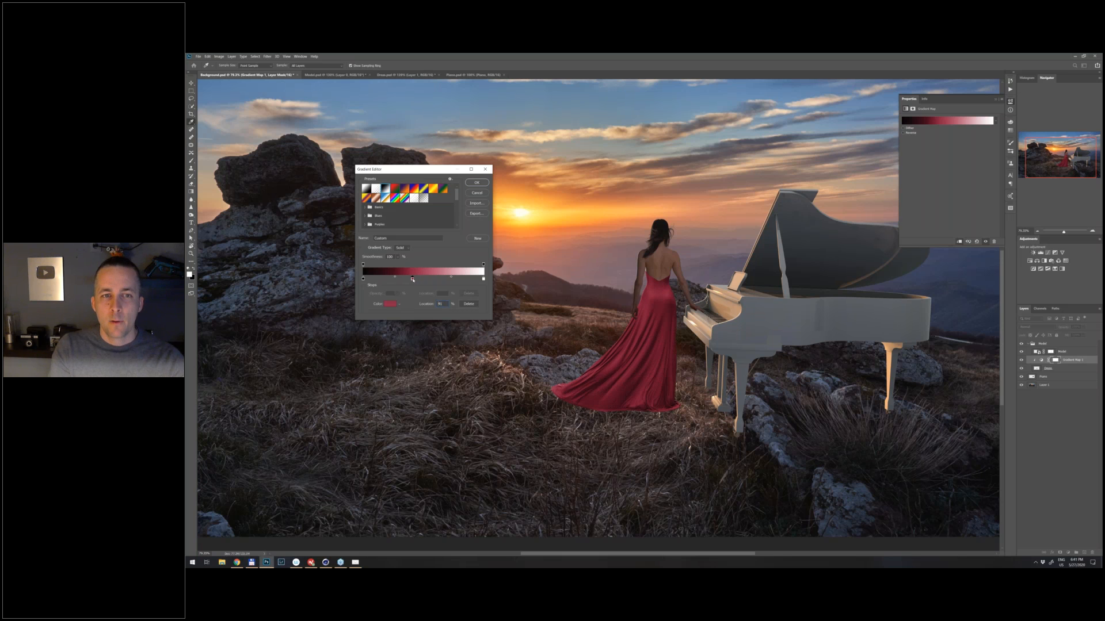
pyautogui.press('Return')
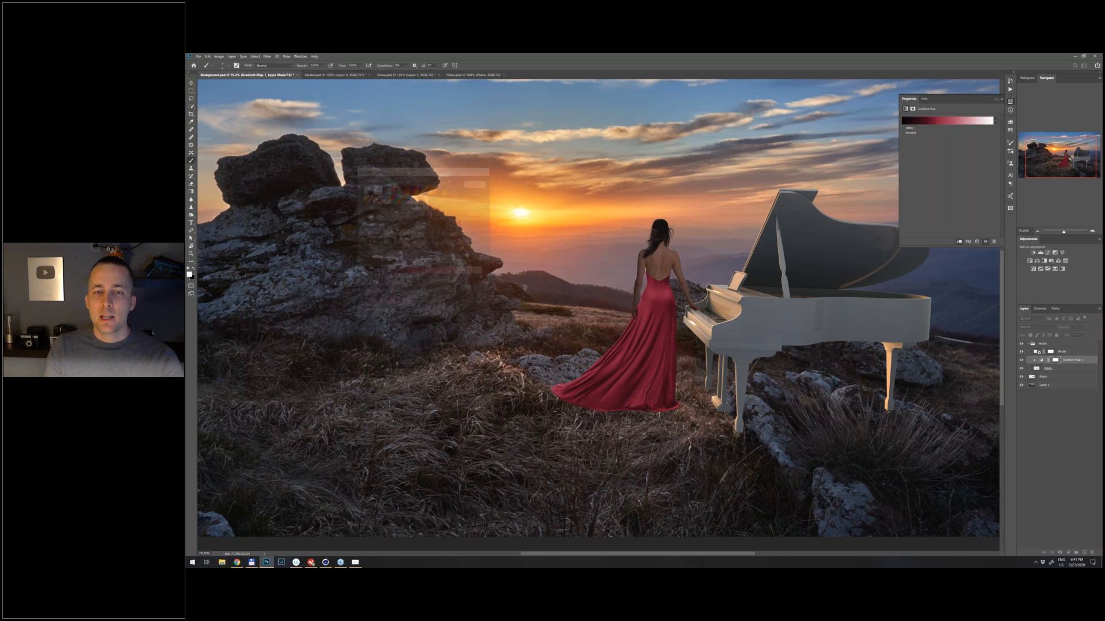
# - Change the gradient map's crimson stop to a darker, more saturated red and accept the gradient
pyautogui.scroll(-7, 635, 322)
pyautogui.scroll(1, 636, 322)
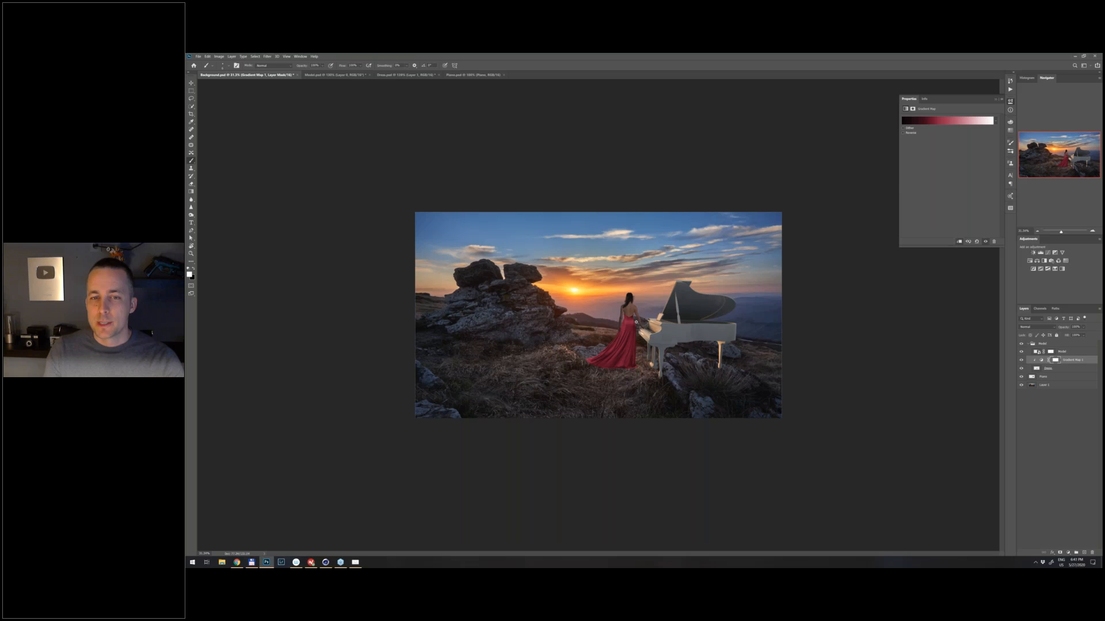
pyautogui.scroll(3, 636, 322)
pyautogui.click(951, 122)
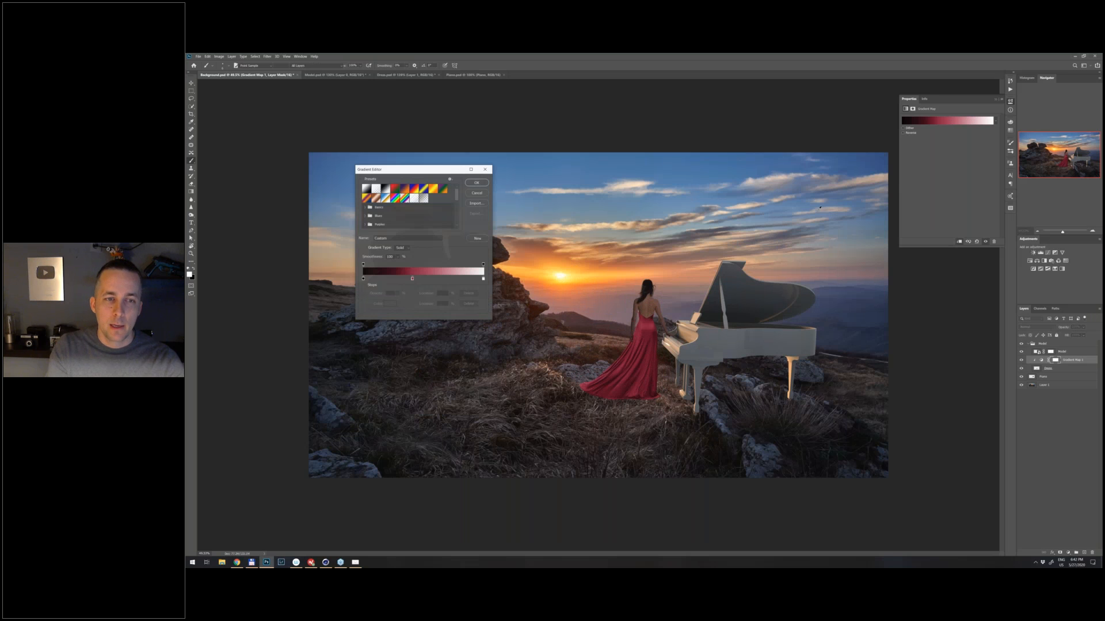
pyautogui.click(411, 279)
pyautogui.click(390, 304)
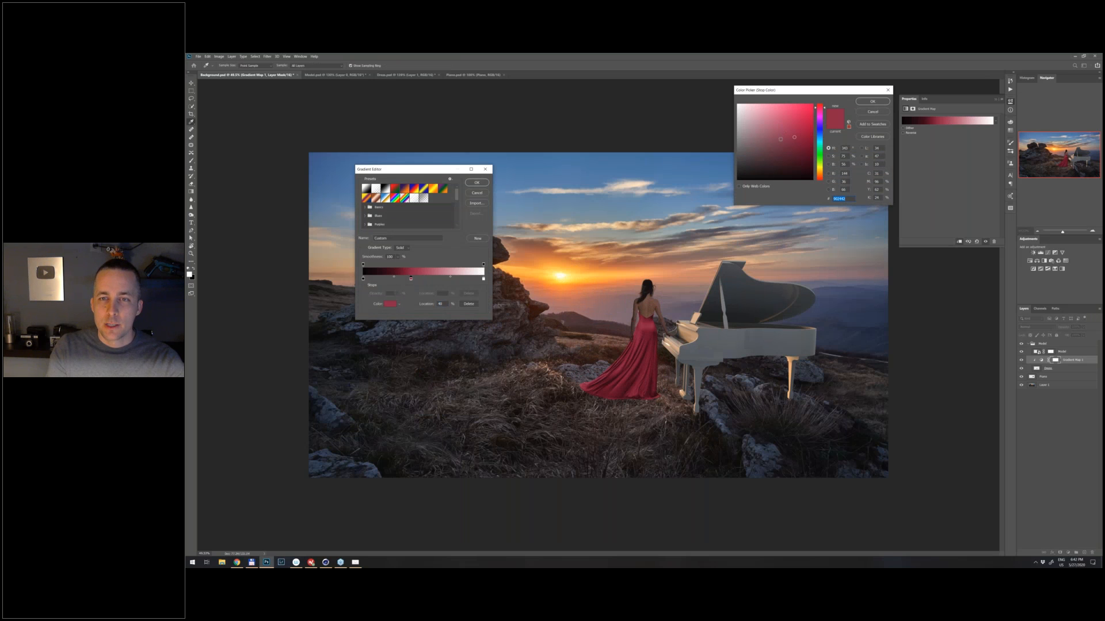
pyautogui.moveTo(779, 140); pyautogui.dragTo(785, 138)
pyautogui.moveTo(824, 109); pyautogui.dragTo(798, 142)
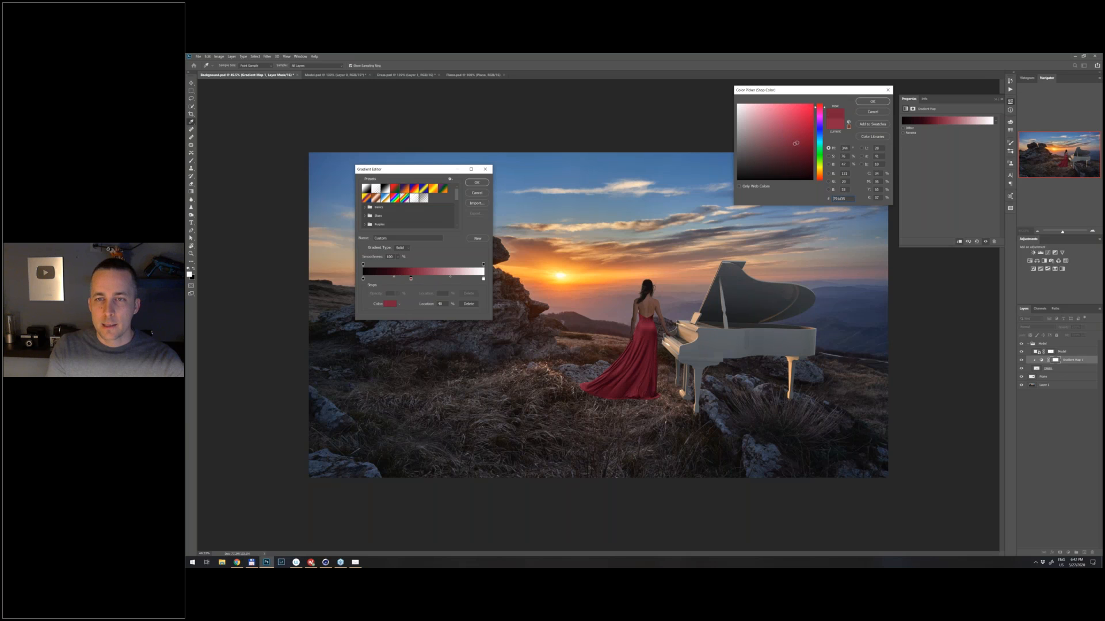
pyautogui.click(798, 142)
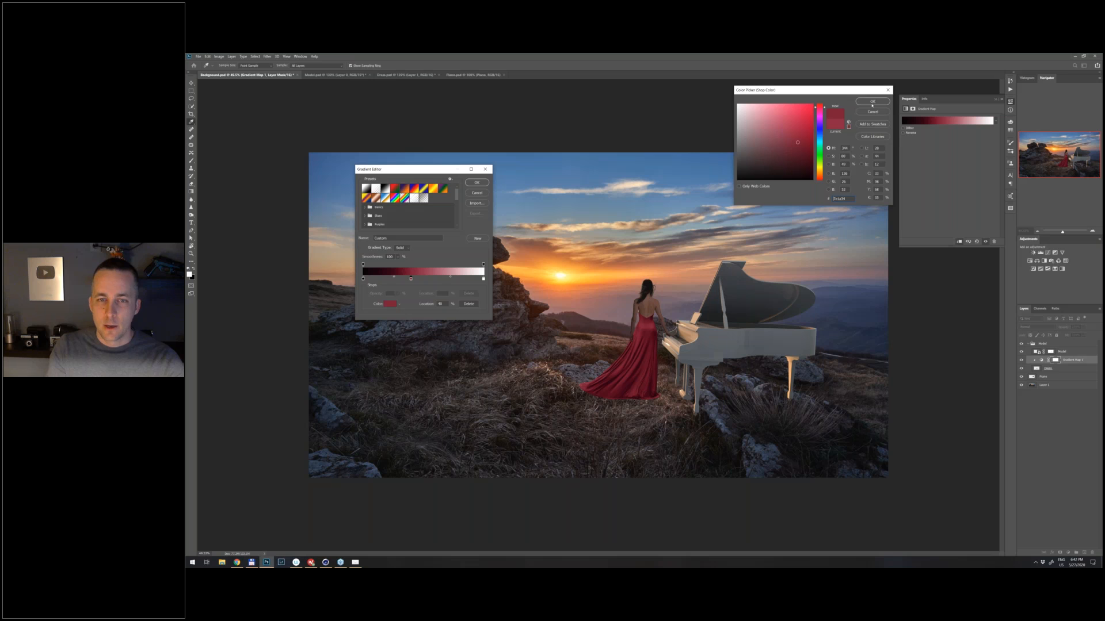
pyautogui.click(872, 102)
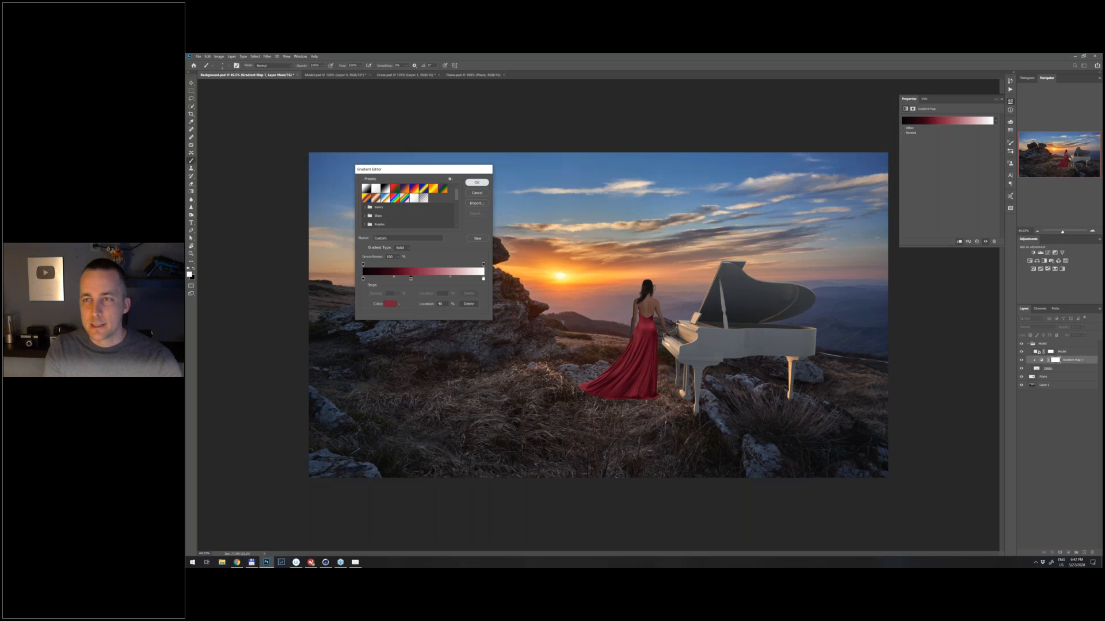
pyautogui.click(477, 183)
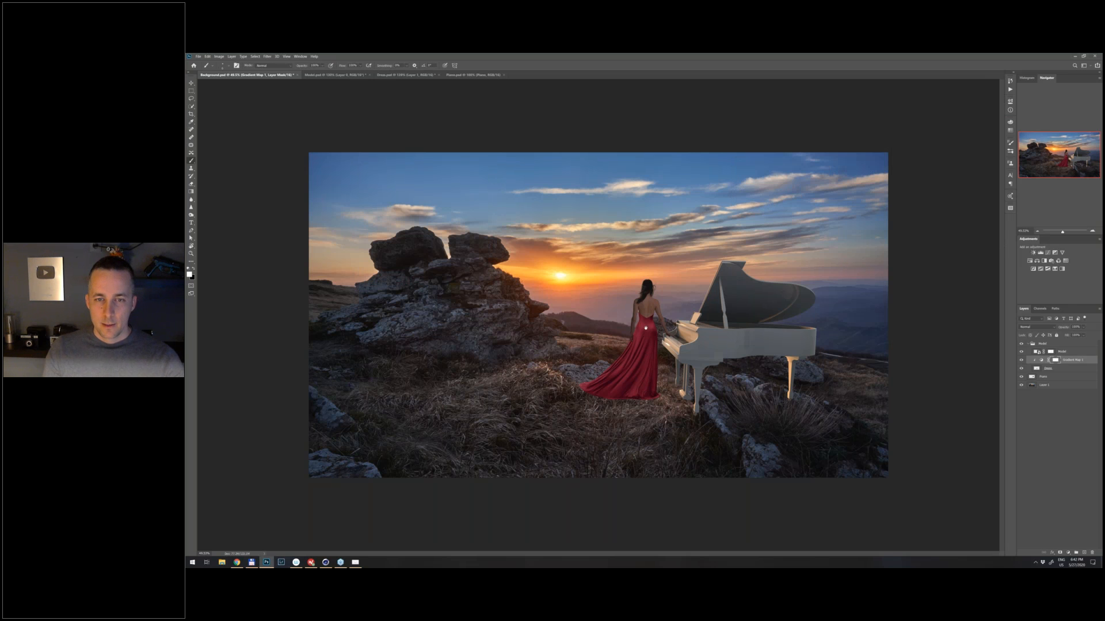
# - Examine the dress up close against the surrounding rocks, grass and piano to compare their surface texture and grain
pyautogui.scroll(3, 636, 330)
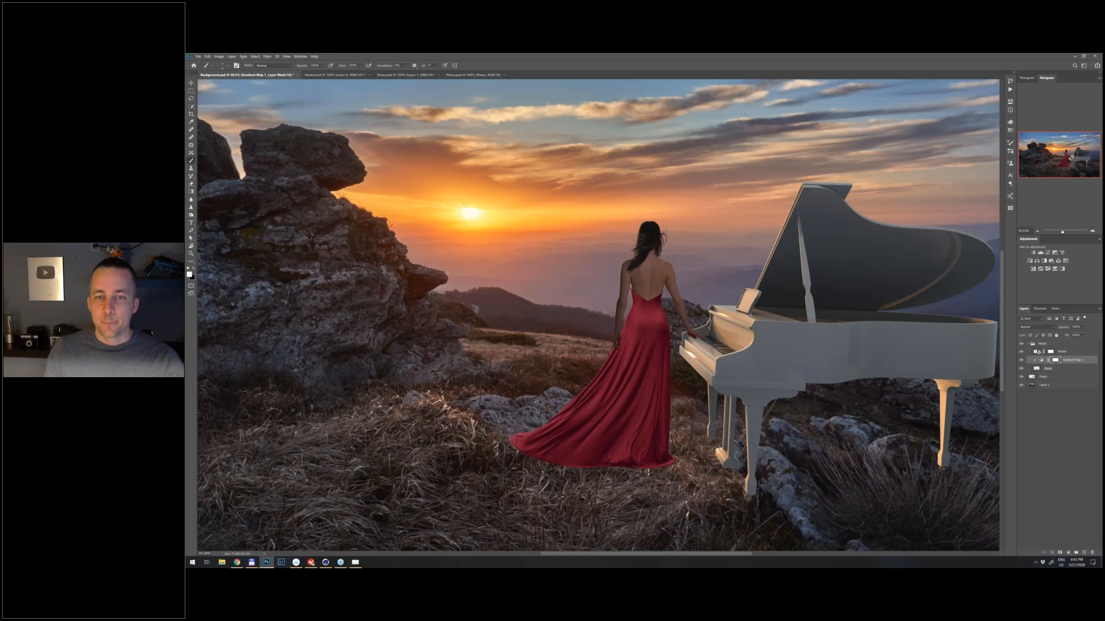
pyautogui.scroll(-2, 662, 361)
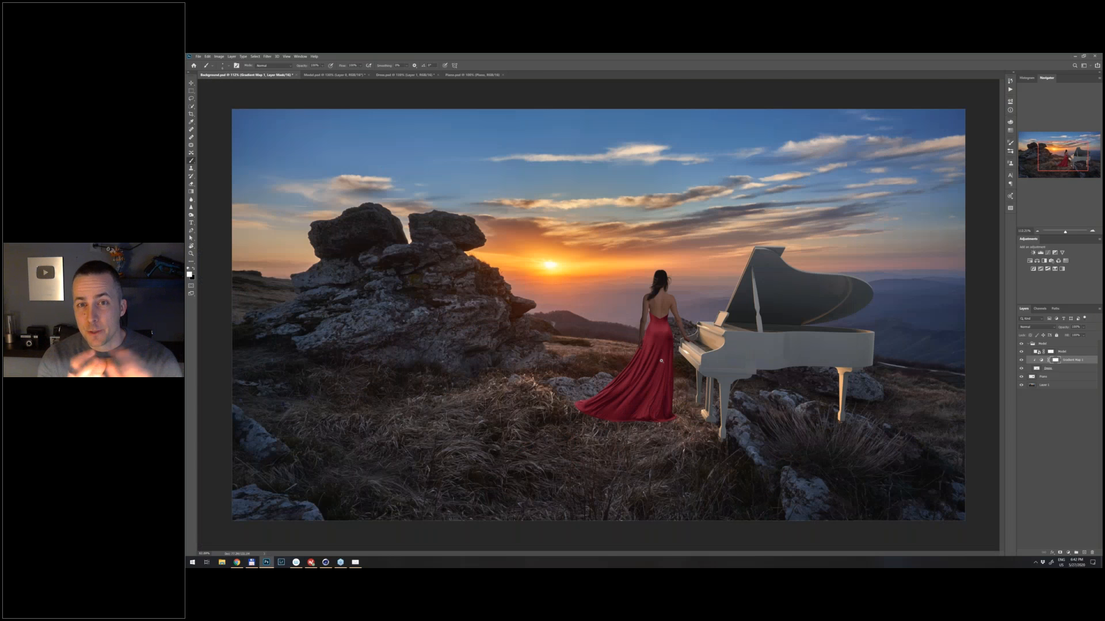
pyautogui.scroll(6, 661, 361)
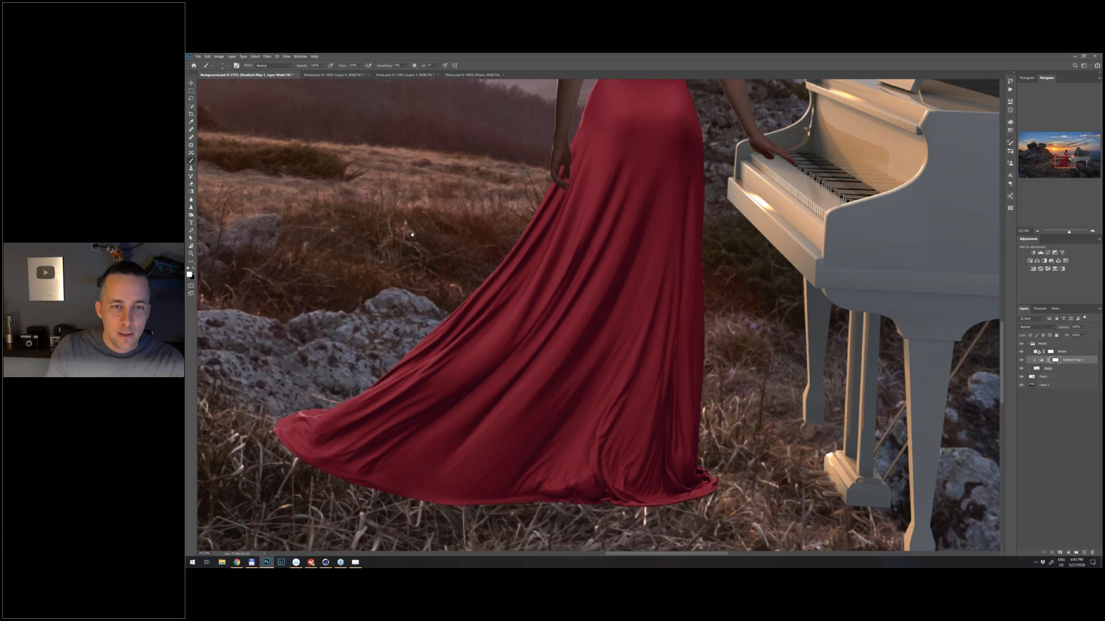
pyautogui.moveTo(412, 233); pyautogui.dragTo(443, 266)
pyautogui.scroll(4, 382, 192)
pyautogui.moveTo(382, 192); pyautogui.dragTo(599, 209)
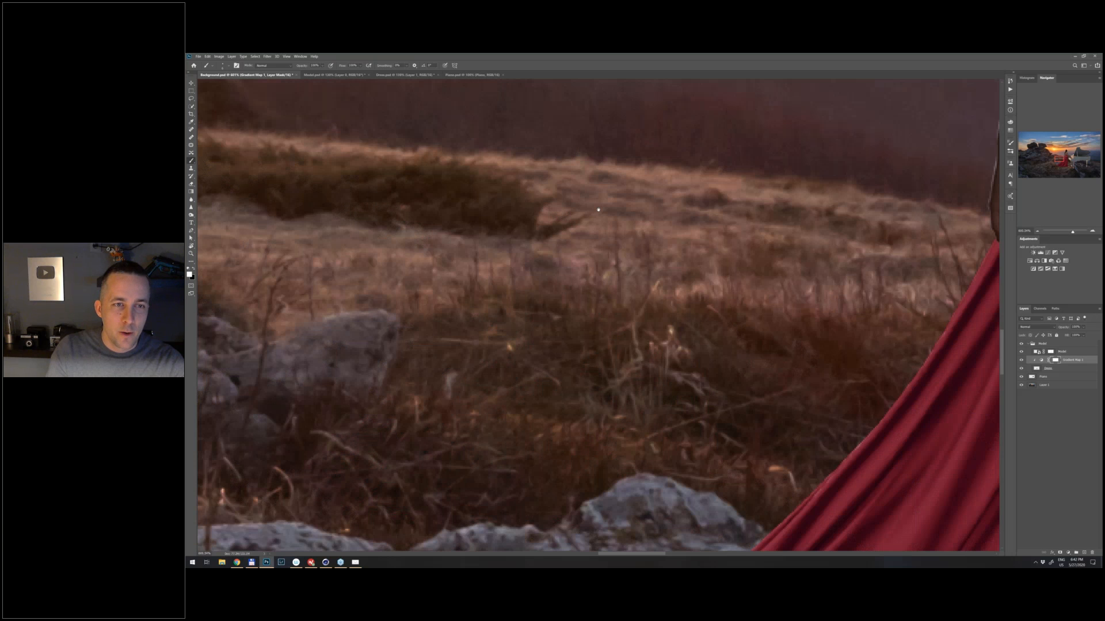
pyautogui.moveTo(501, 385); pyautogui.dragTo(639, 112)
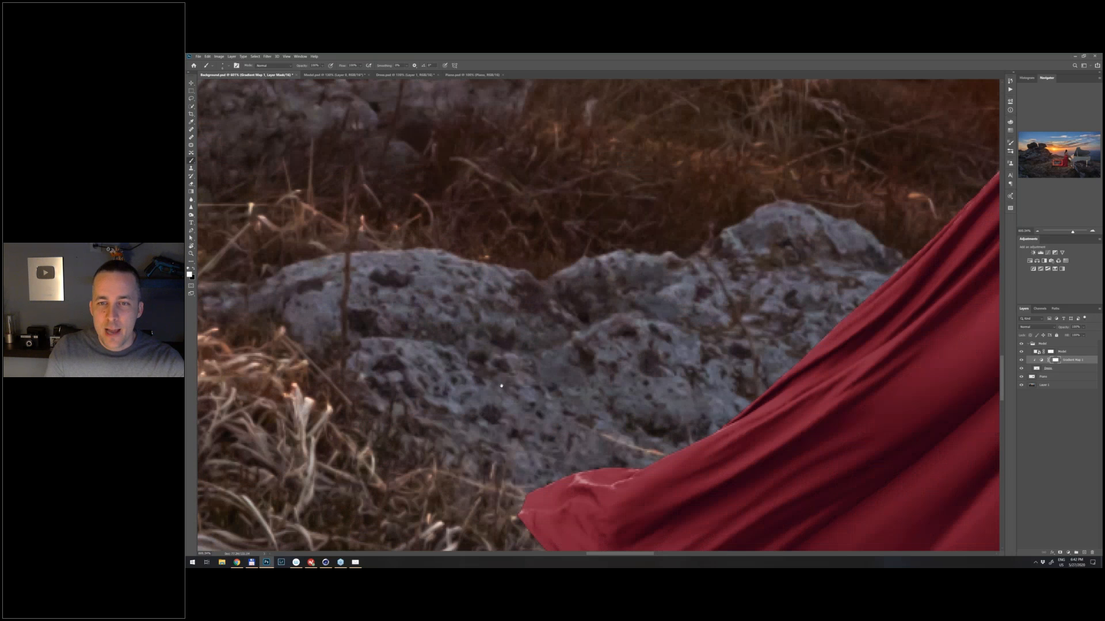
pyautogui.scroll(-3, 501, 386)
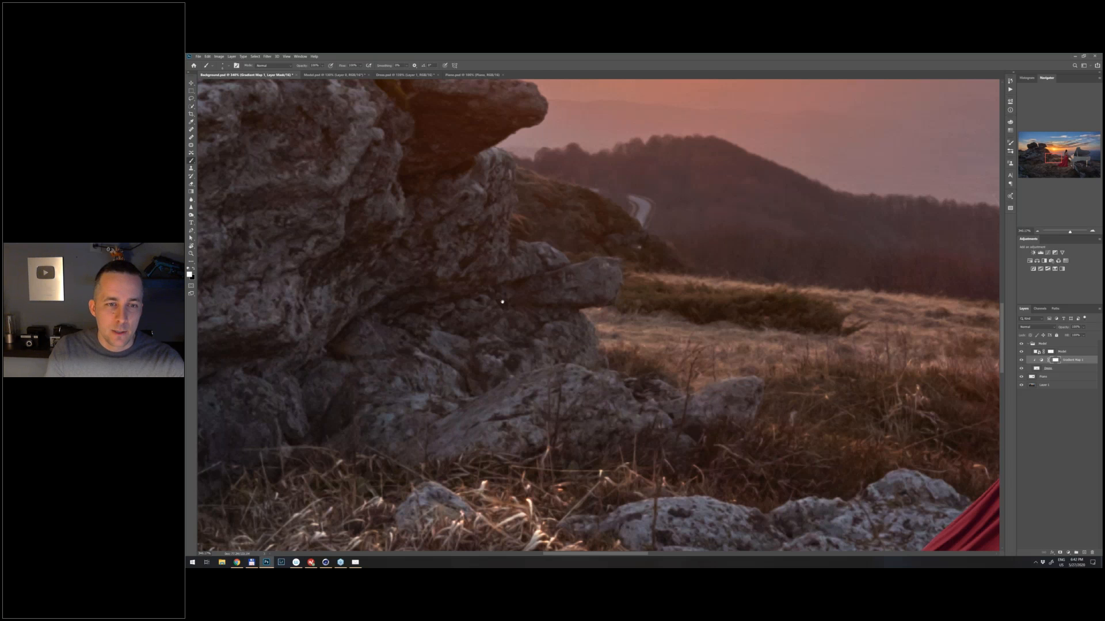
pyautogui.scroll(-5, 502, 301)
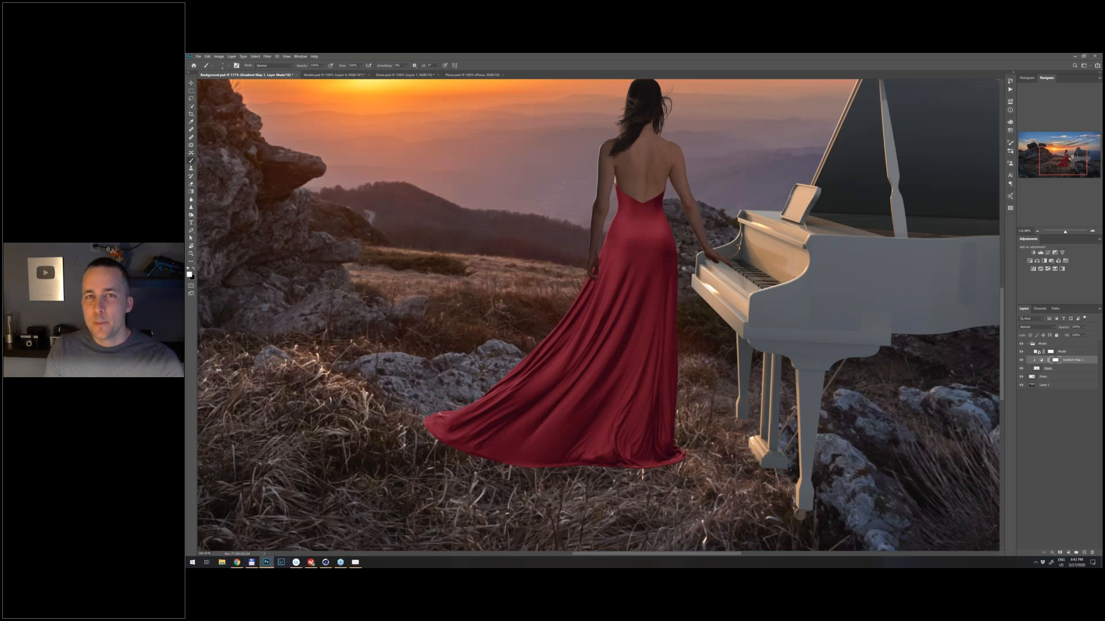
pyautogui.scroll(5, 683, 268)
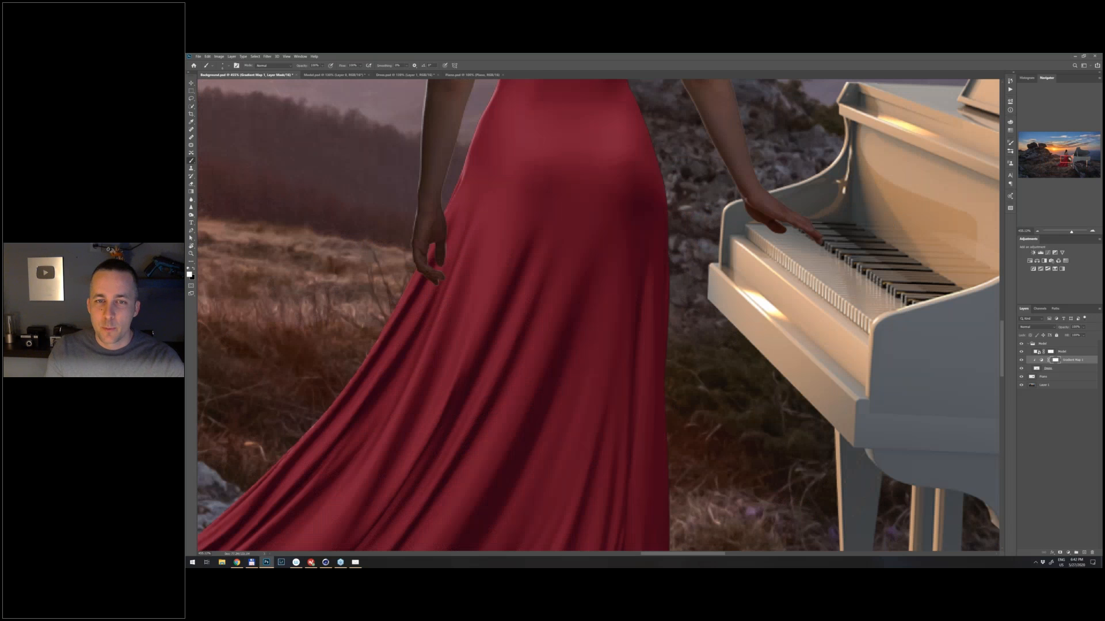
pyautogui.scroll(-4, 644, 336)
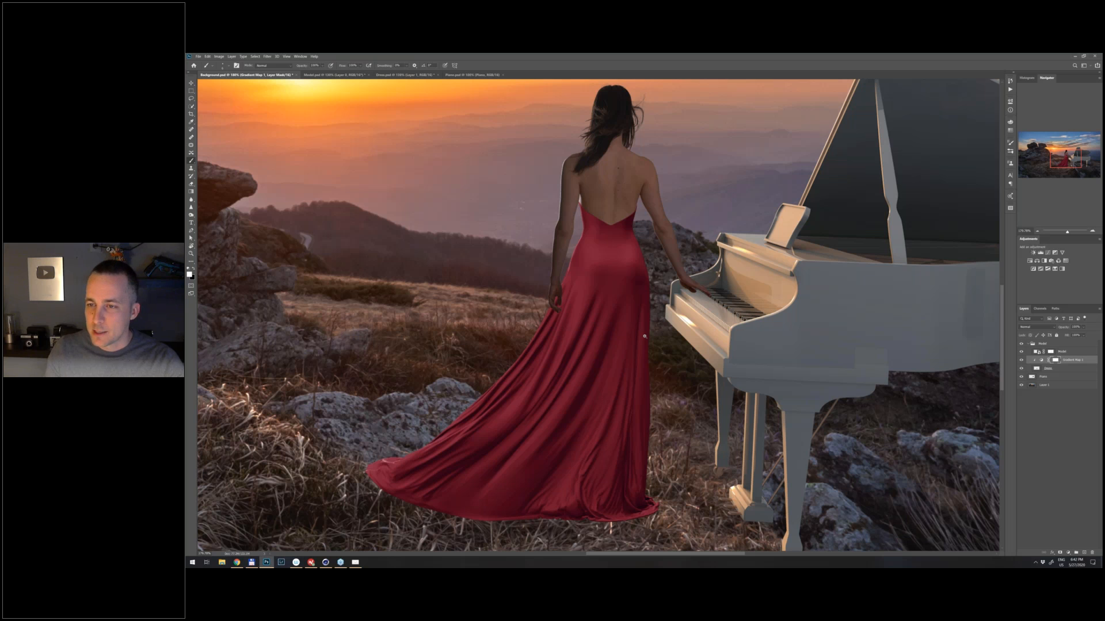
pyautogui.scroll(-2, 644, 336)
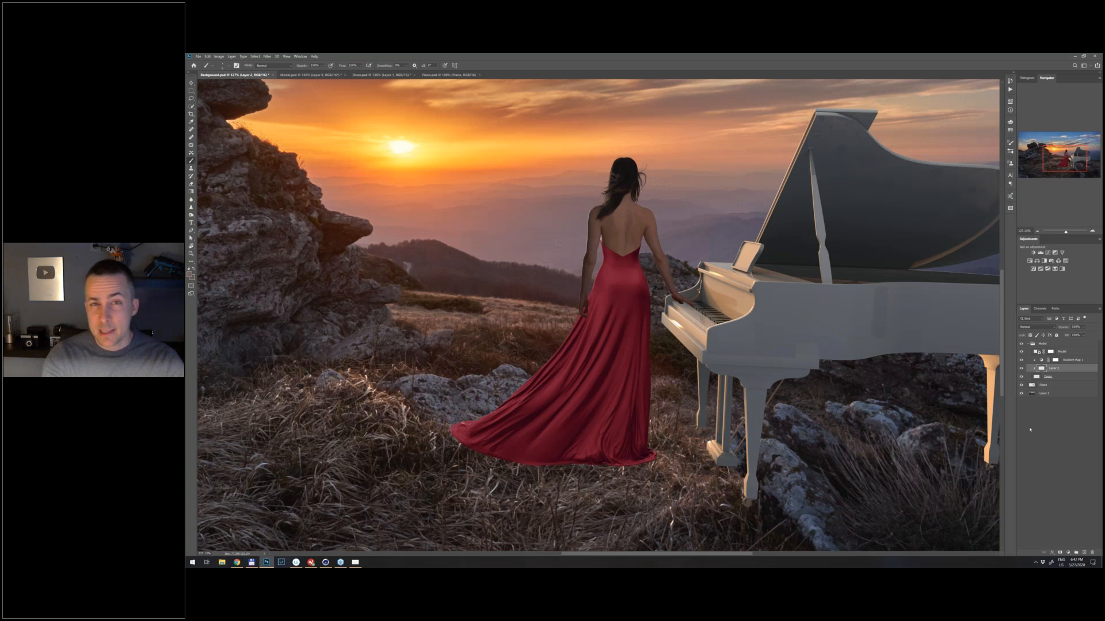
# - Fill the new clipped layer above the dress with 50% Gray, set its blend mode to Soft Light, and compare it on and off
pyautogui.hotkey('shift', 'F5')
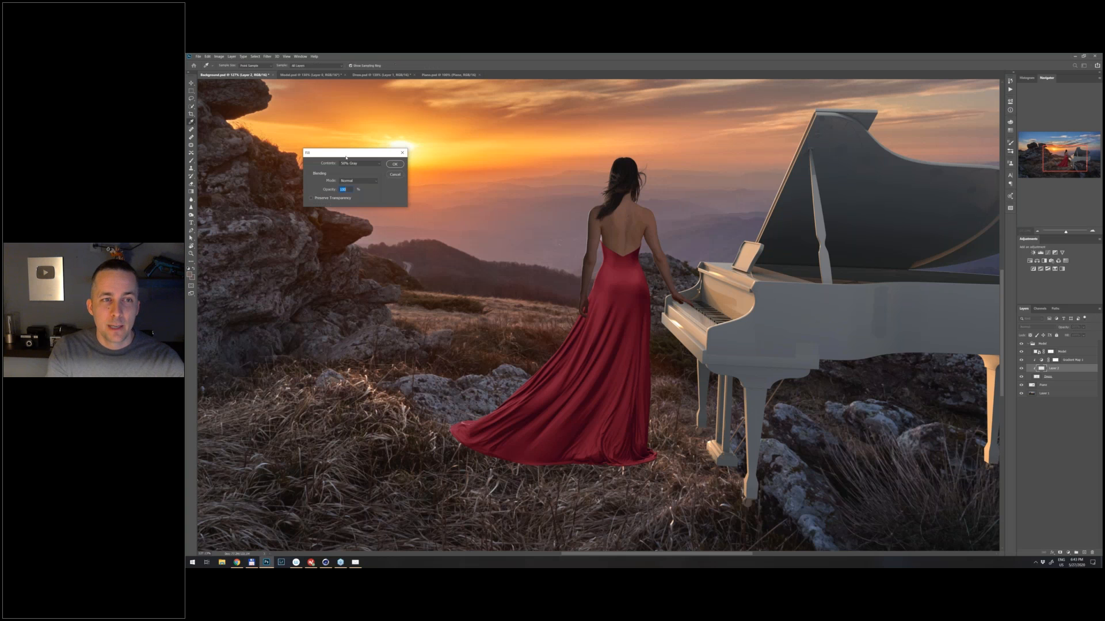
pyautogui.click(362, 165)
pyautogui.click(362, 217)
pyautogui.click(395, 165)
pyautogui.press('b')
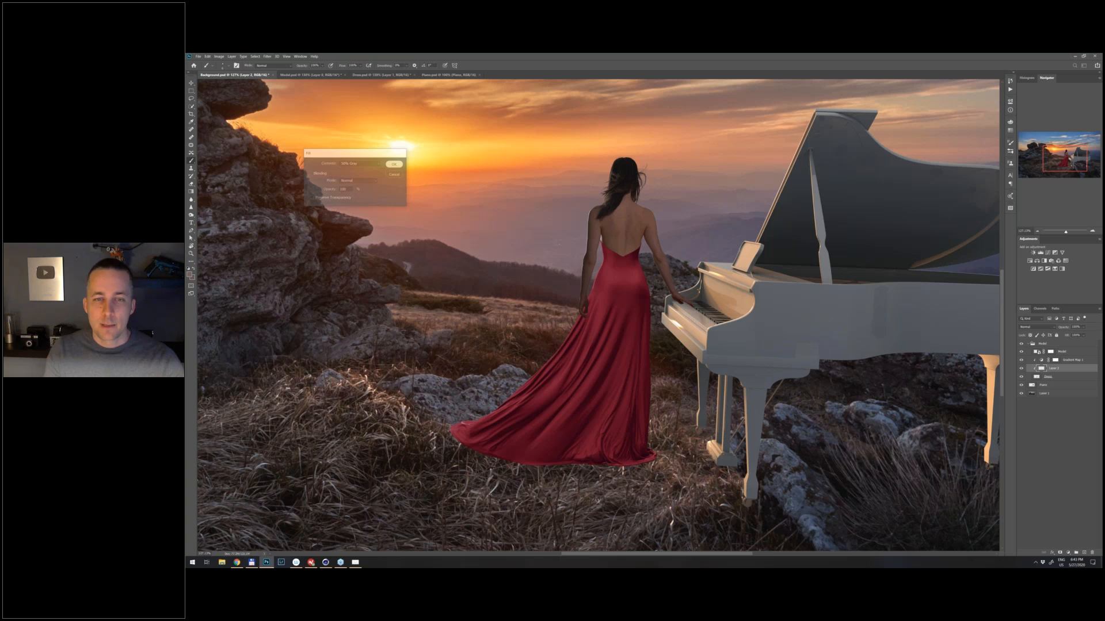
pyautogui.click(1036, 327)
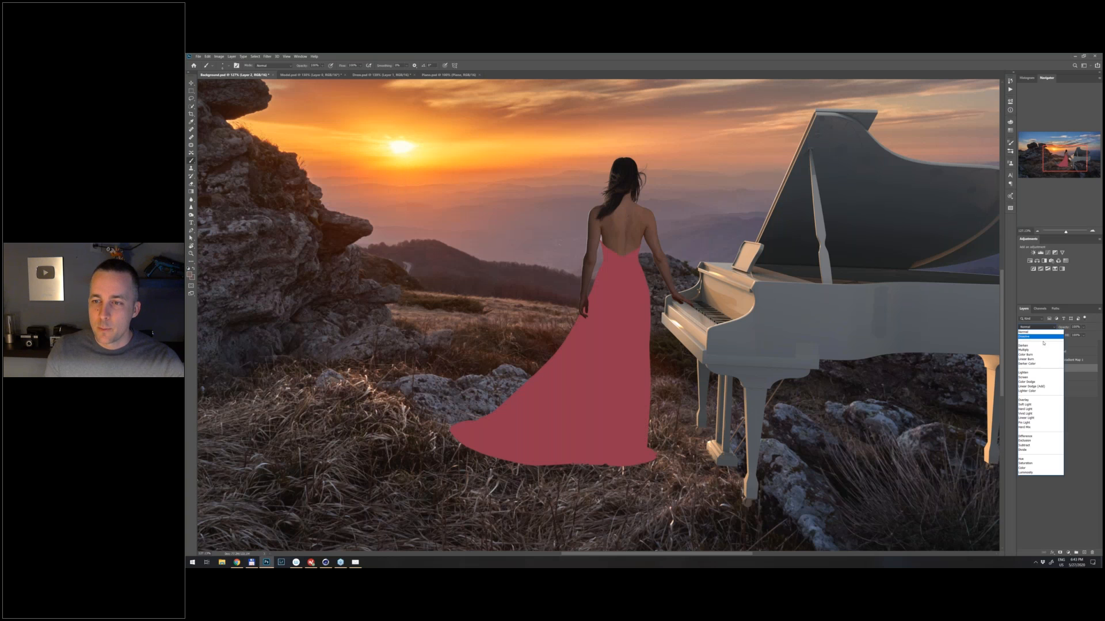
pyautogui.click(1026, 404)
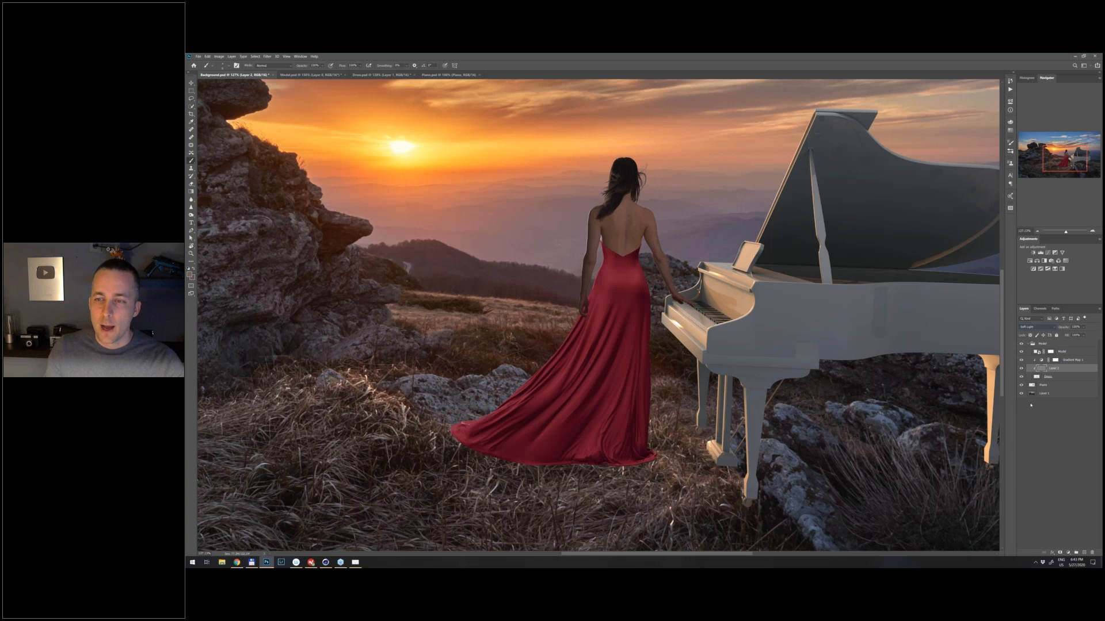
pyautogui.click(1021, 369)
pyautogui.click(1022, 369)
pyautogui.click(1021, 369)
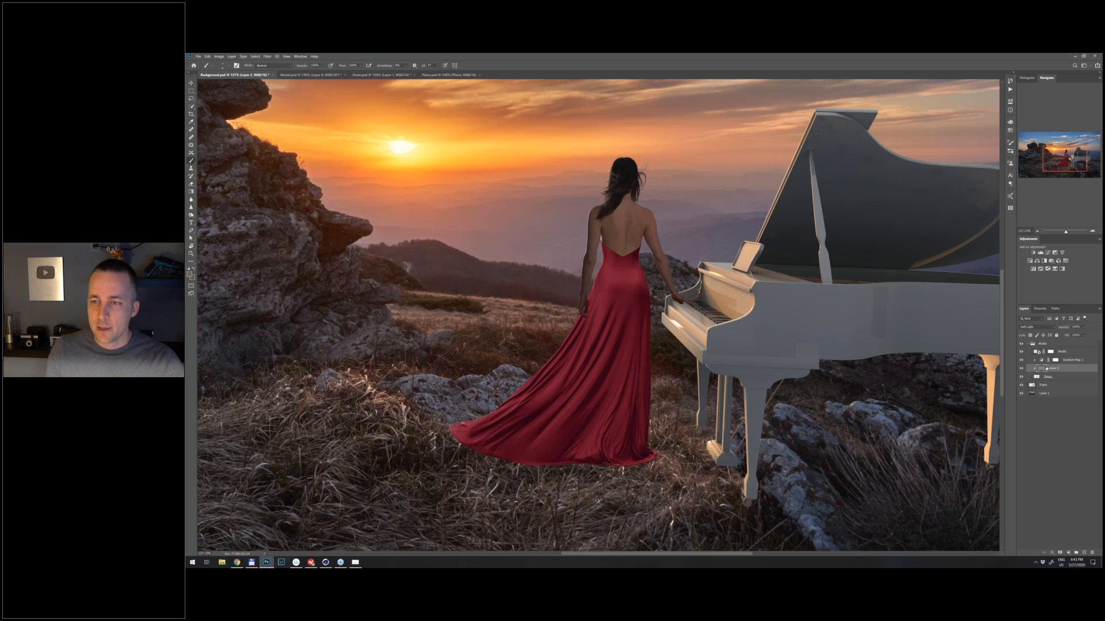
# - Apply subtle Gaussian, monochromatic noise to the gray Soft Light layer with the Add Noise filter, judging the amount on the dress
pyautogui.click(267, 56)
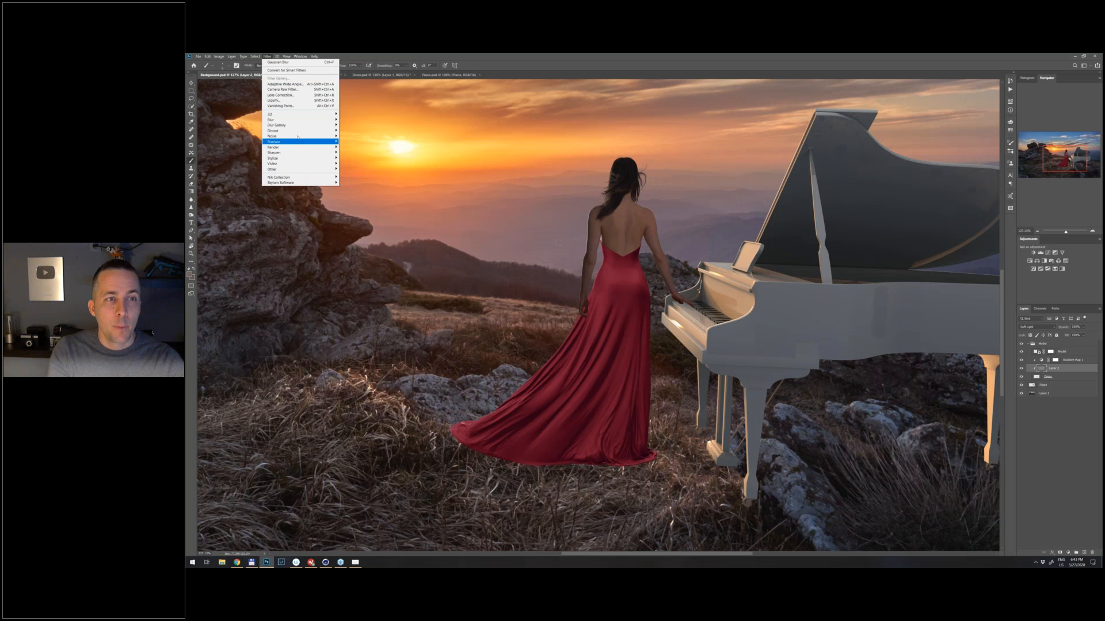
pyautogui.moveTo(322, 136)
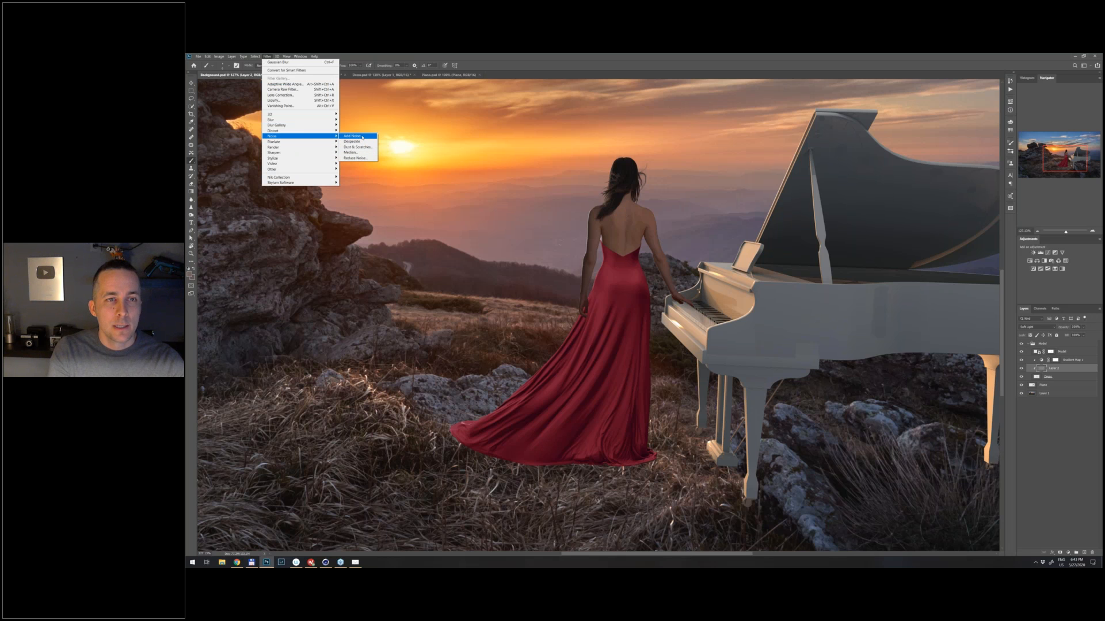
pyautogui.click(363, 137)
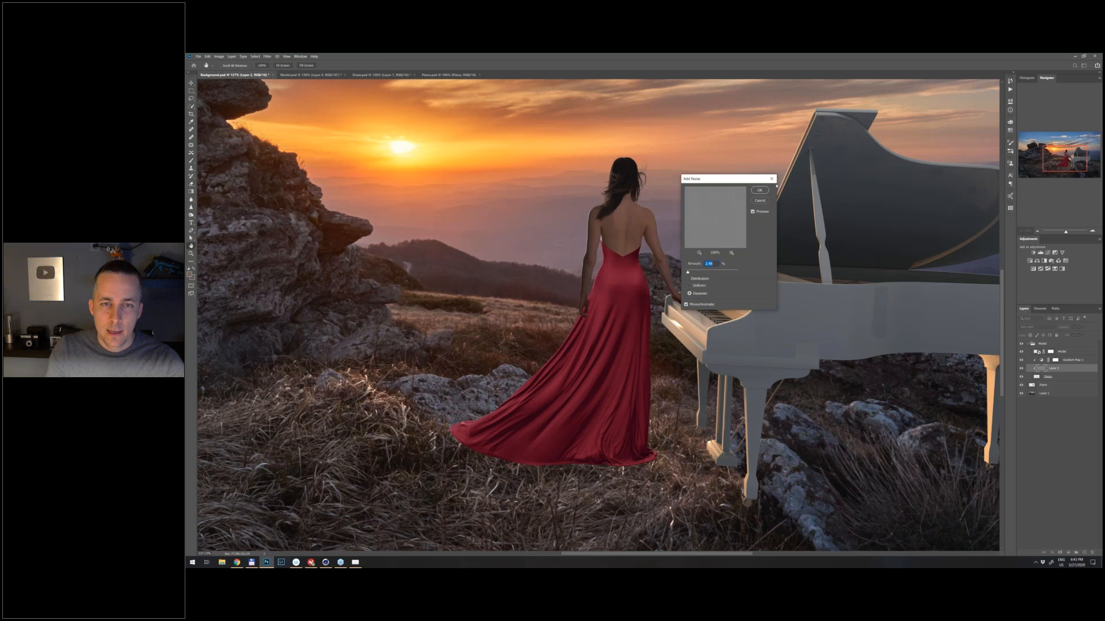
pyautogui.moveTo(735, 179); pyautogui.dragTo(776, 186)
pyautogui.moveTo(637, 297); pyautogui.dragTo(672, 306)
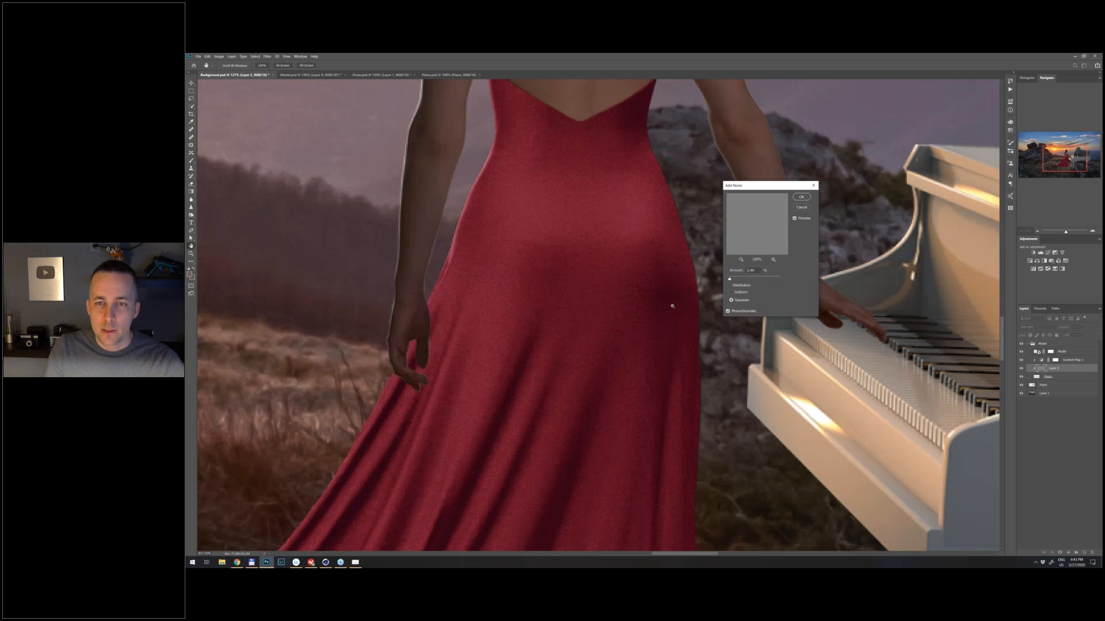
pyautogui.moveTo(729, 278); pyautogui.dragTo(740, 279)
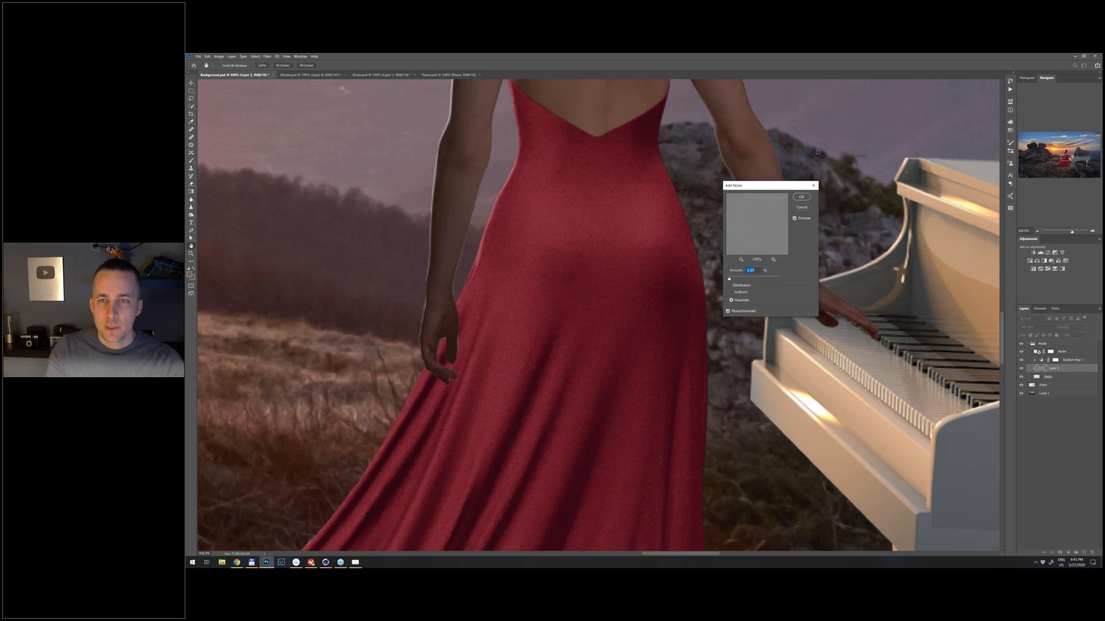
pyautogui.click(803, 198)
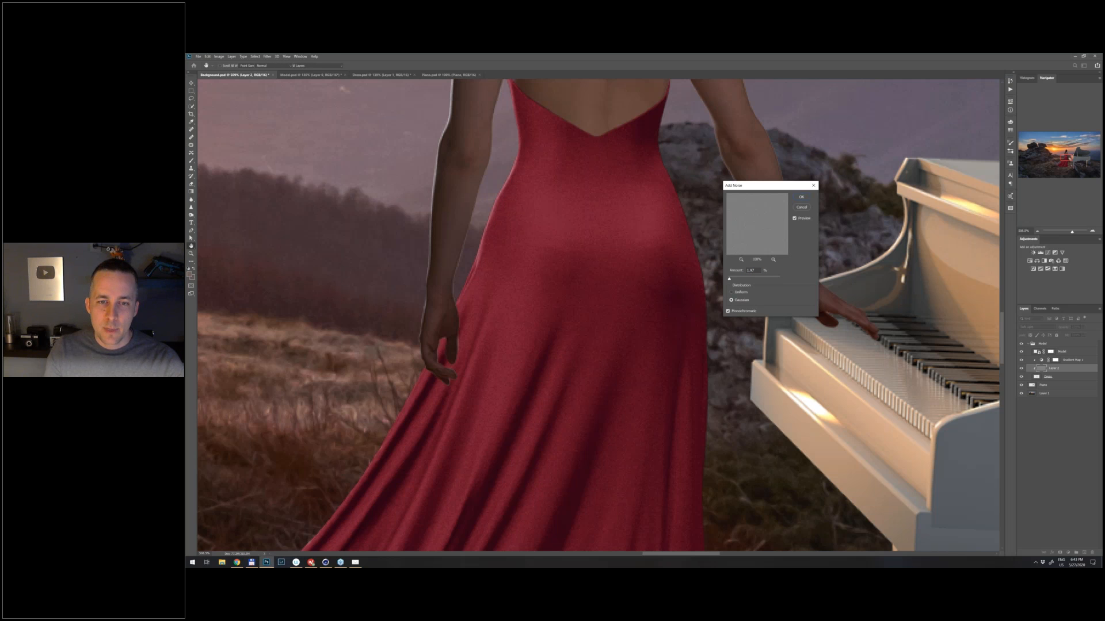
# - Accept the noise on the gray Soft Light layer and check the dress's grain against the surrounding rocks and grass
pyautogui.scroll(-5, 698, 289)
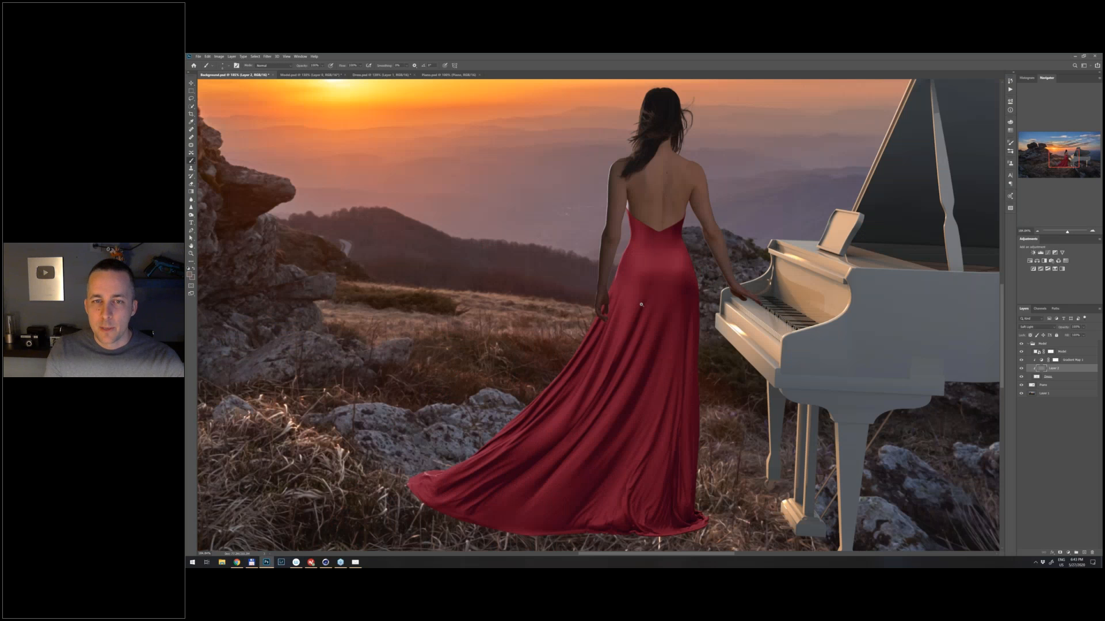
pyautogui.scroll(1, 641, 305)
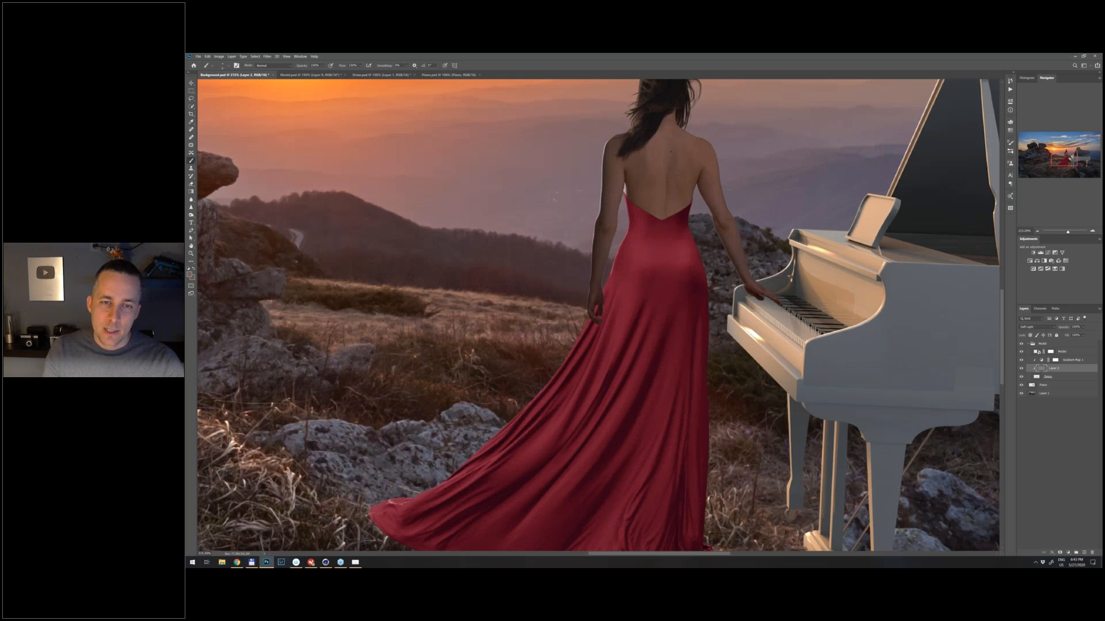
pyautogui.scroll(1, 595, 307)
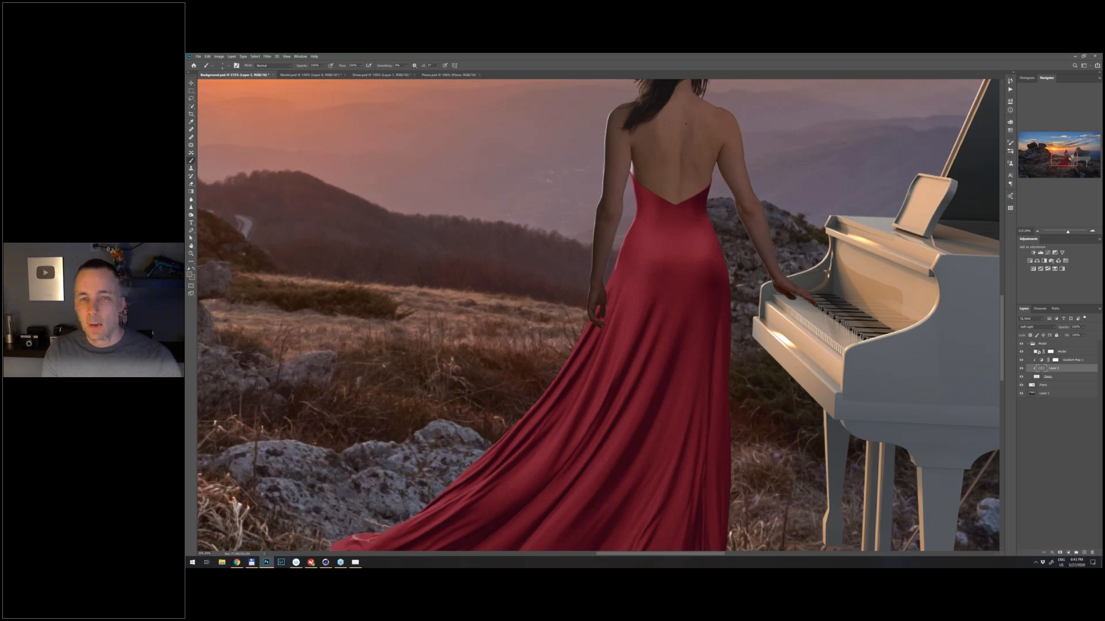
pyautogui.scroll(1, 609, 312)
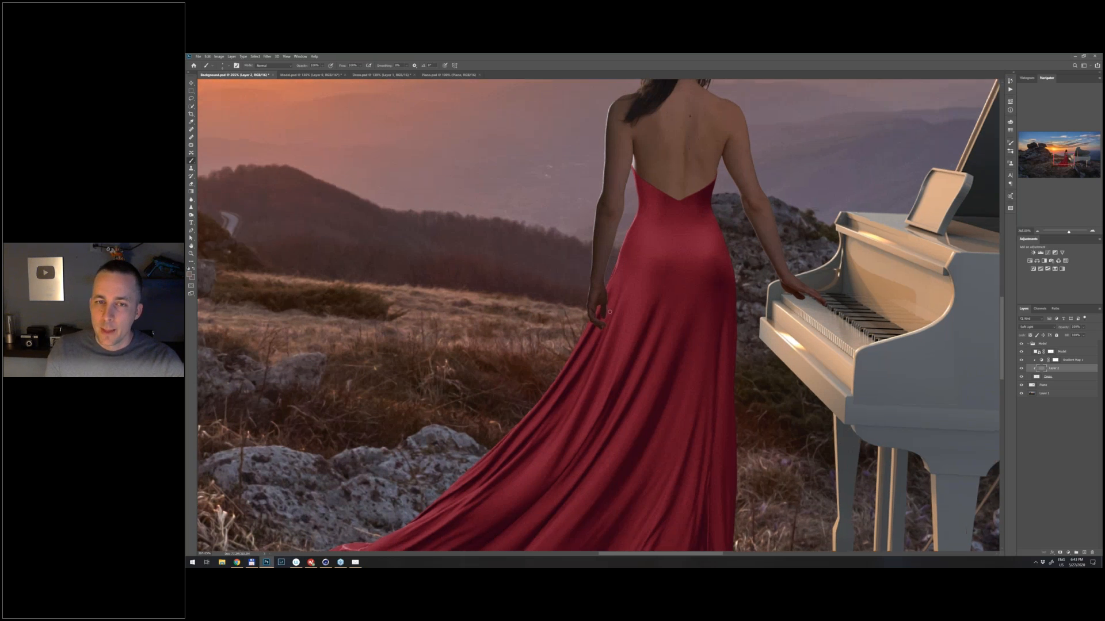
# - Try to refine the Model layer's mask with black inside a selection loaded from the dress layer, and clear the selection
pyautogui.click(1050, 352)
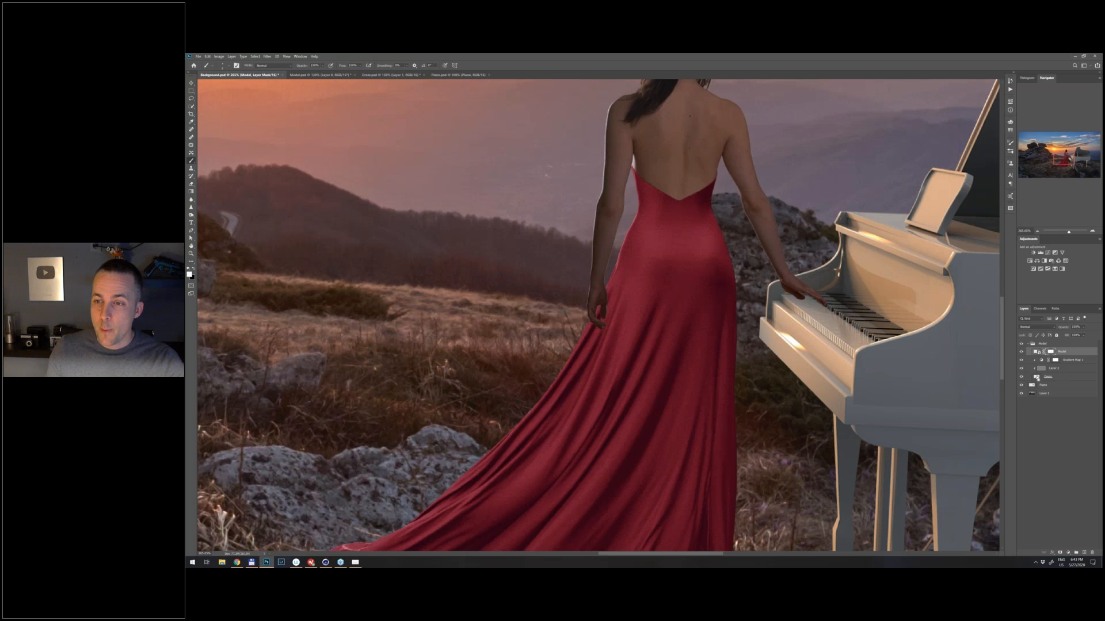
pyautogui.keyDown('ctrl'); pyautogui.click(1036, 377); pyautogui.keyUp('ctrl')
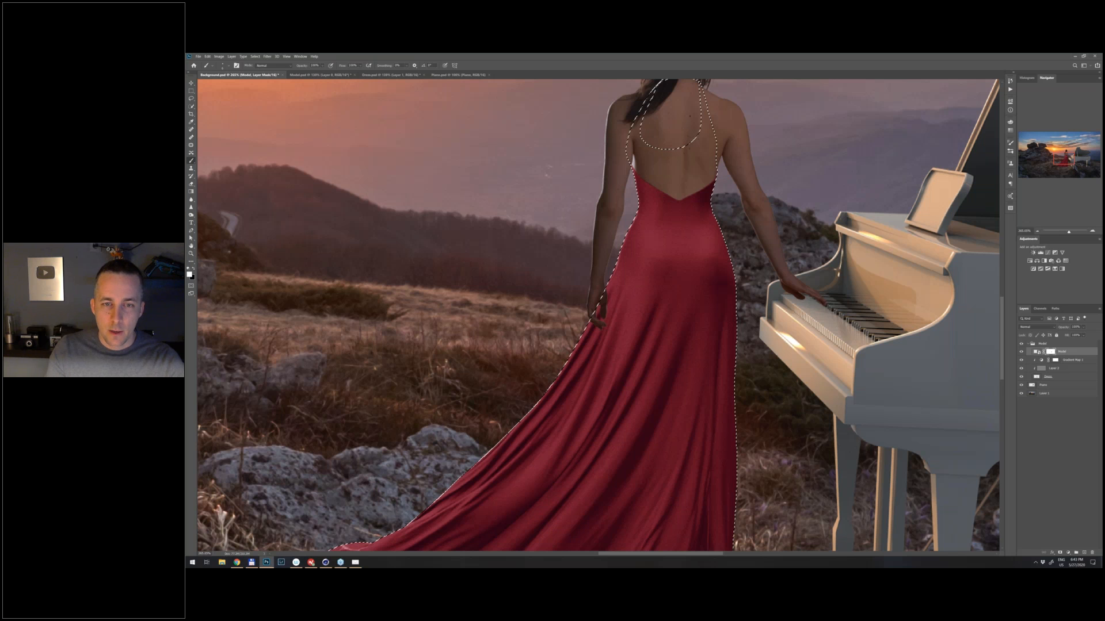
pyautogui.press('x')
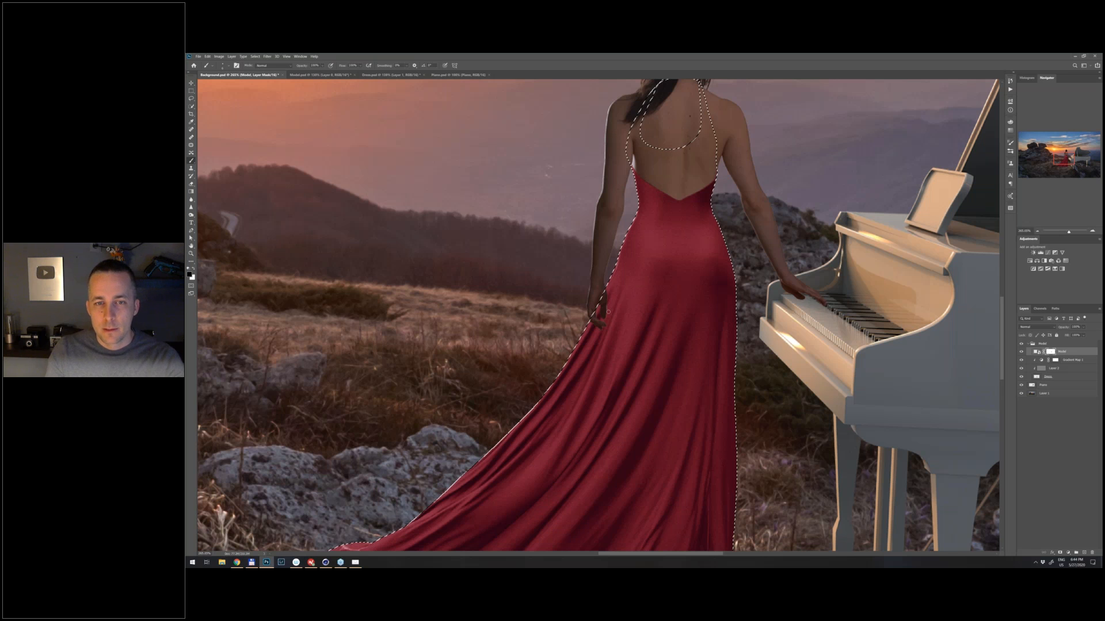
pyautogui.hotkey('ctrl', 'z')
pyautogui.hotkey('ctrl', 'd')
pyautogui.hotkey('ctrl', '1')
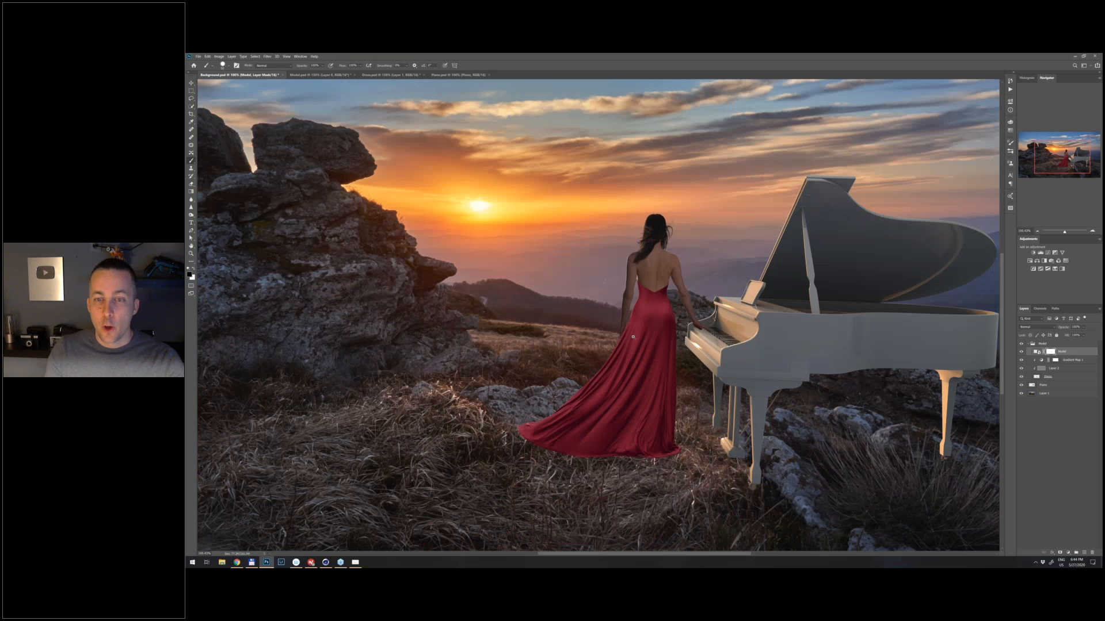
# - Duplicate the dress's noise layer directly above the piano layer, clip the copy to the piano, and check its grain against the surroundings
pyautogui.scroll(1, 634, 337)
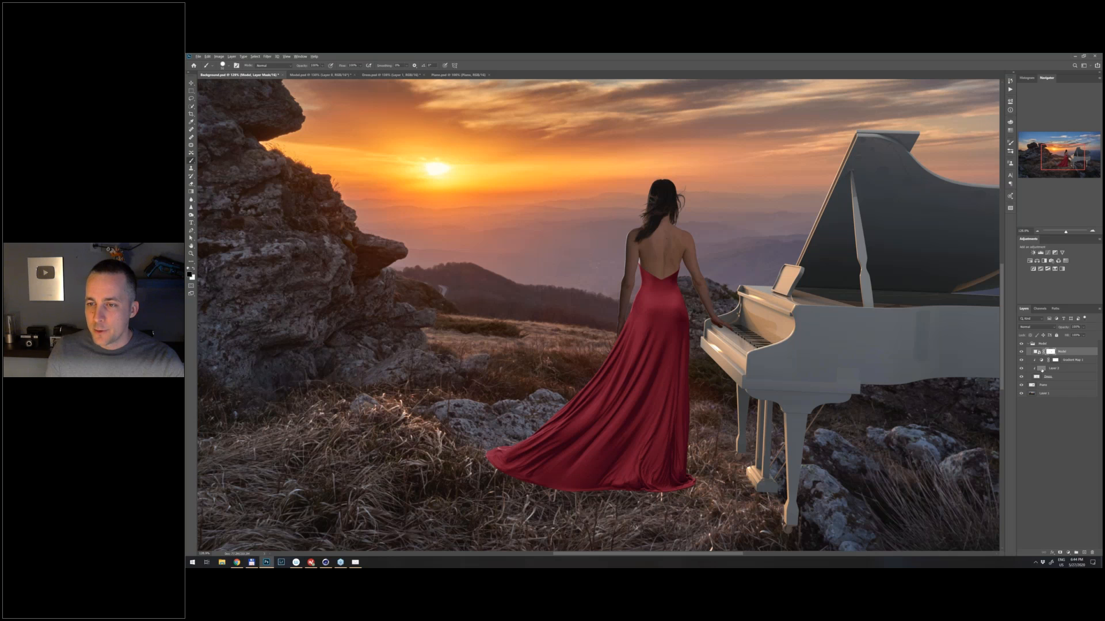
pyautogui.moveTo(1042, 370); pyautogui.dragTo(1045, 387)
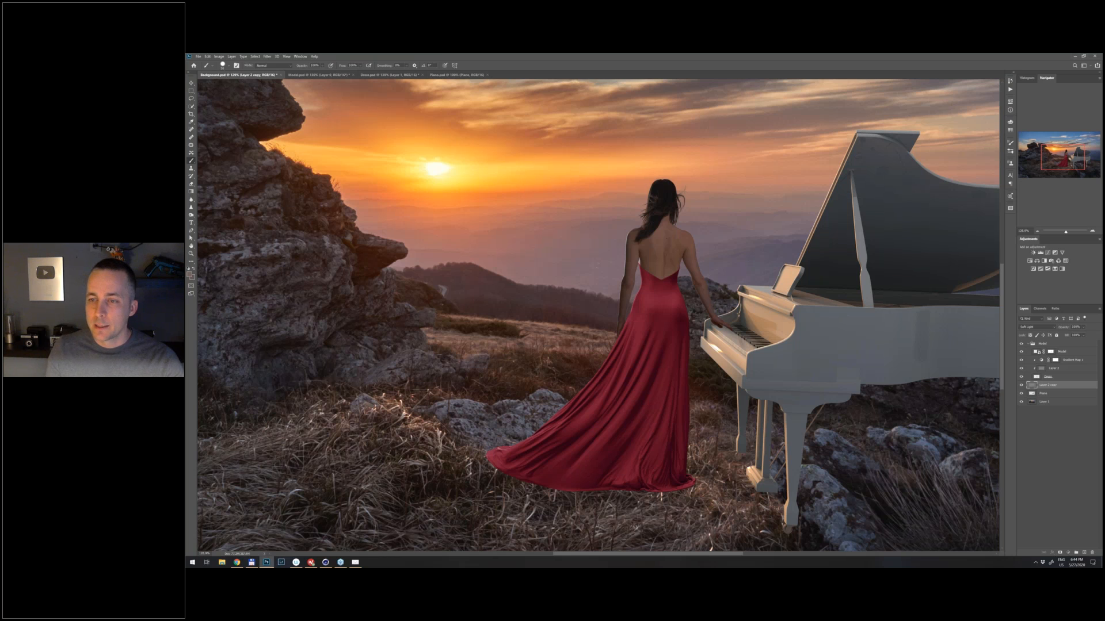
pyautogui.keyDown('alt'); pyautogui.click(1035, 389); pyautogui.keyUp('alt')
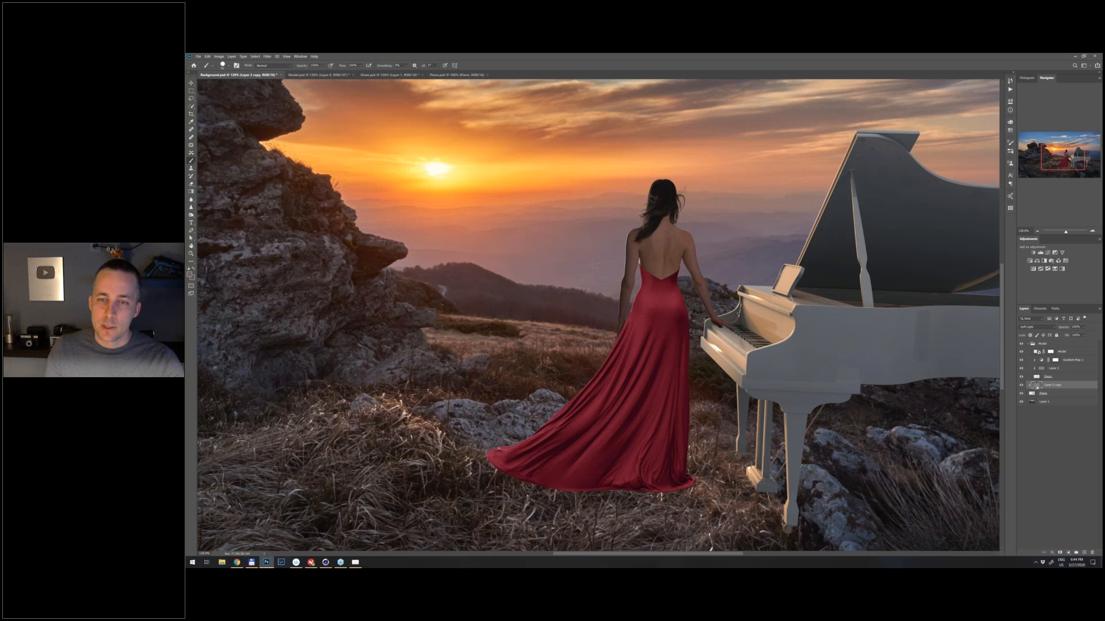
pyautogui.moveTo(676, 326); pyautogui.dragTo(683, 327)
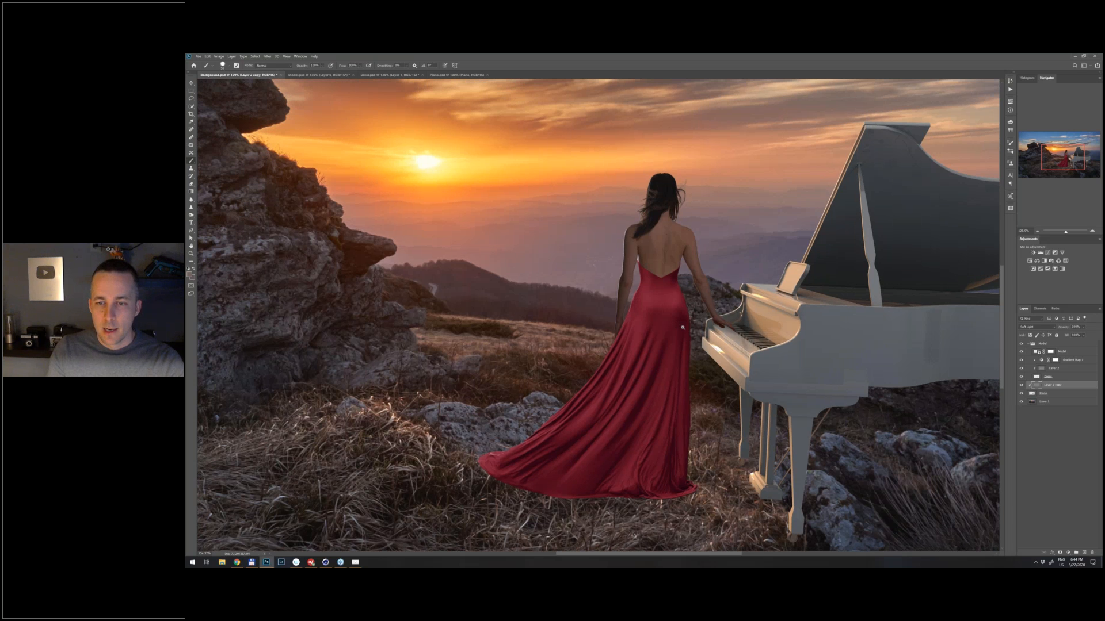
pyautogui.moveTo(683, 328); pyautogui.dragTo(752, 165)
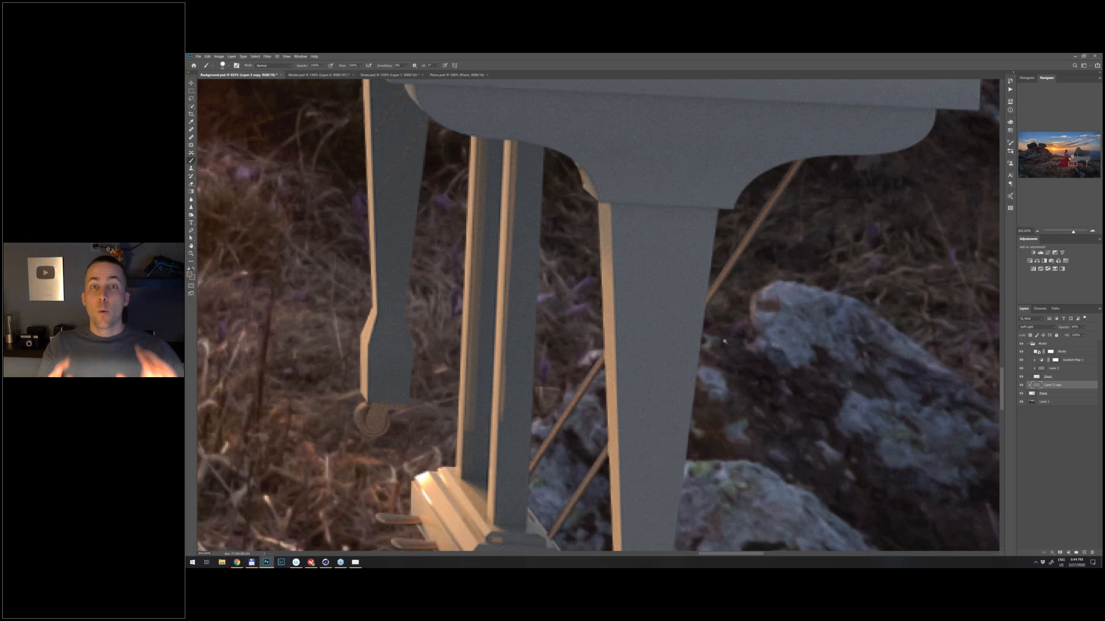
pyautogui.hotkey('ctrl', '0')
pyautogui.moveTo(615, 333); pyautogui.dragTo(581, 333)
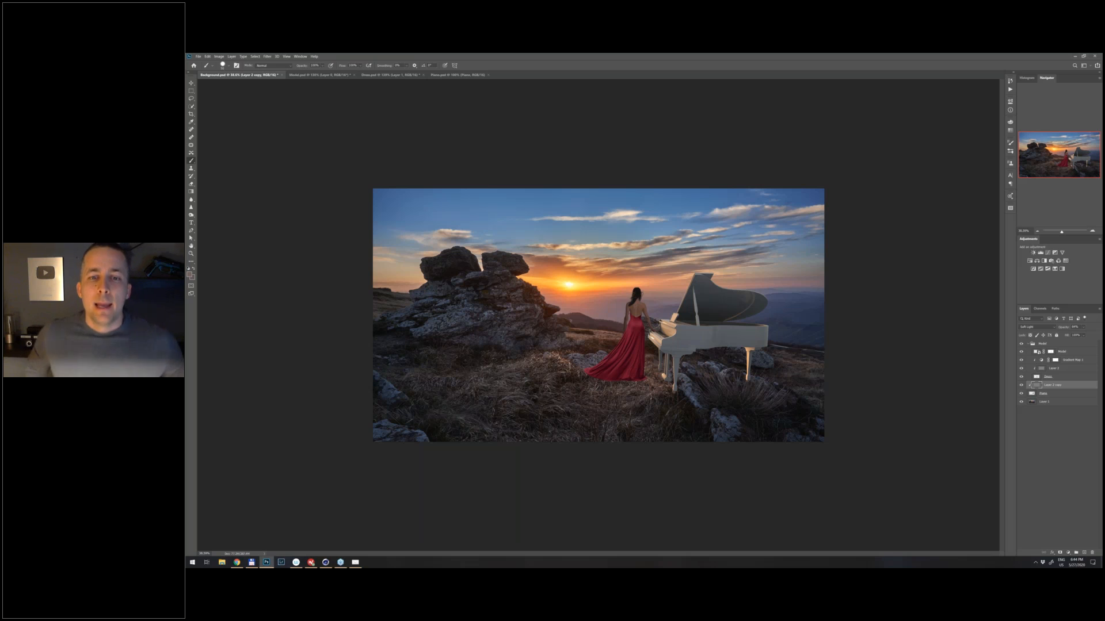
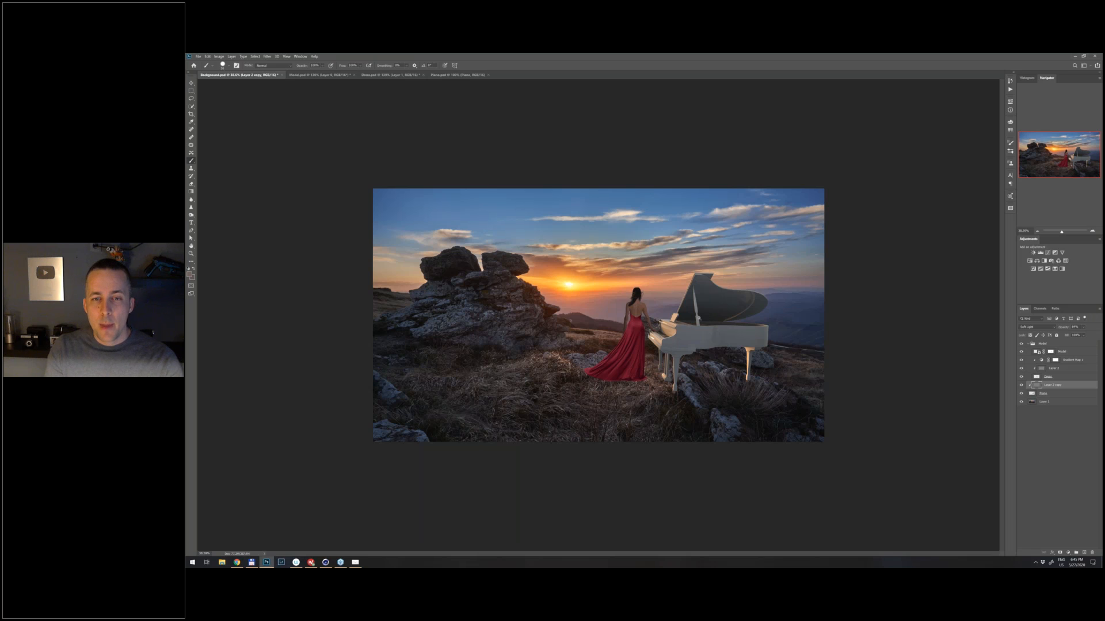
# - Check the composition on a horizontally flipped merged copy of all visible layers above the Model group, and delete that copy
pyautogui.moveTo(698, 319); pyautogui.dragTo(672, 431)
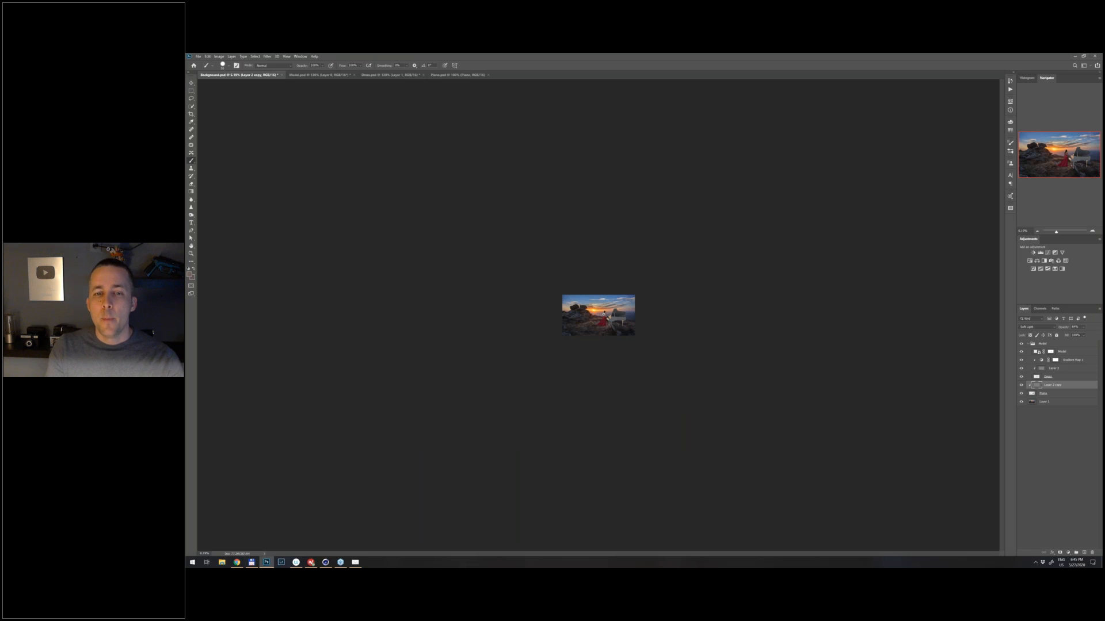
pyautogui.moveTo(603, 315); pyautogui.dragTo(661, 364)
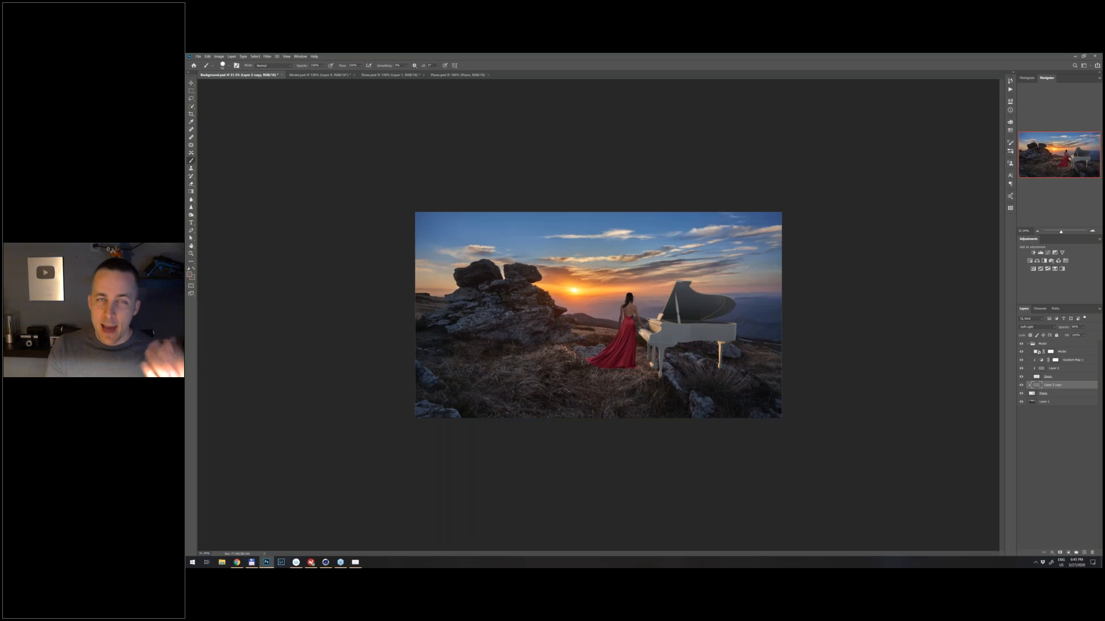
pyautogui.click(1033, 344)
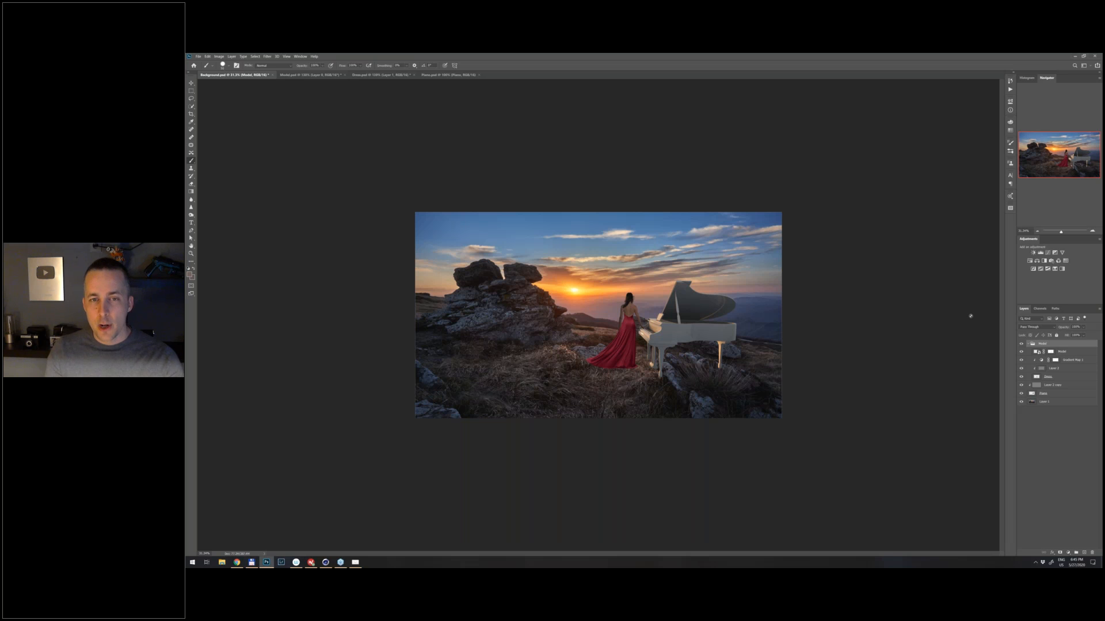
pyautogui.hotkey('ctrl', 'shift', 'alt', 'n')
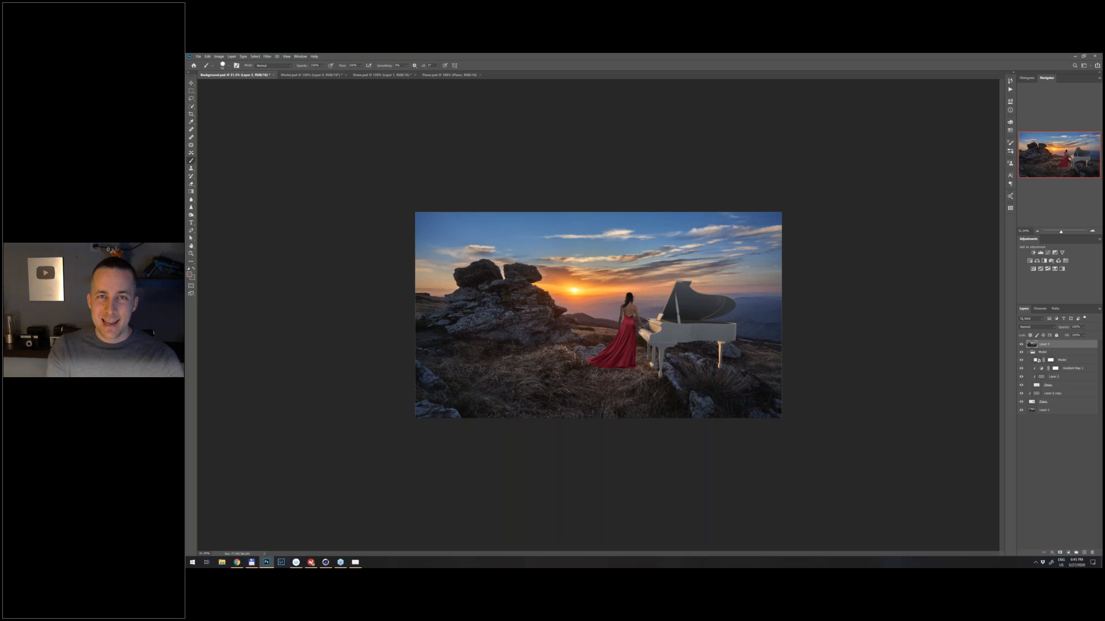
pyautogui.hotkey('ctrl', 't')
pyautogui.rightClick(634, 313)
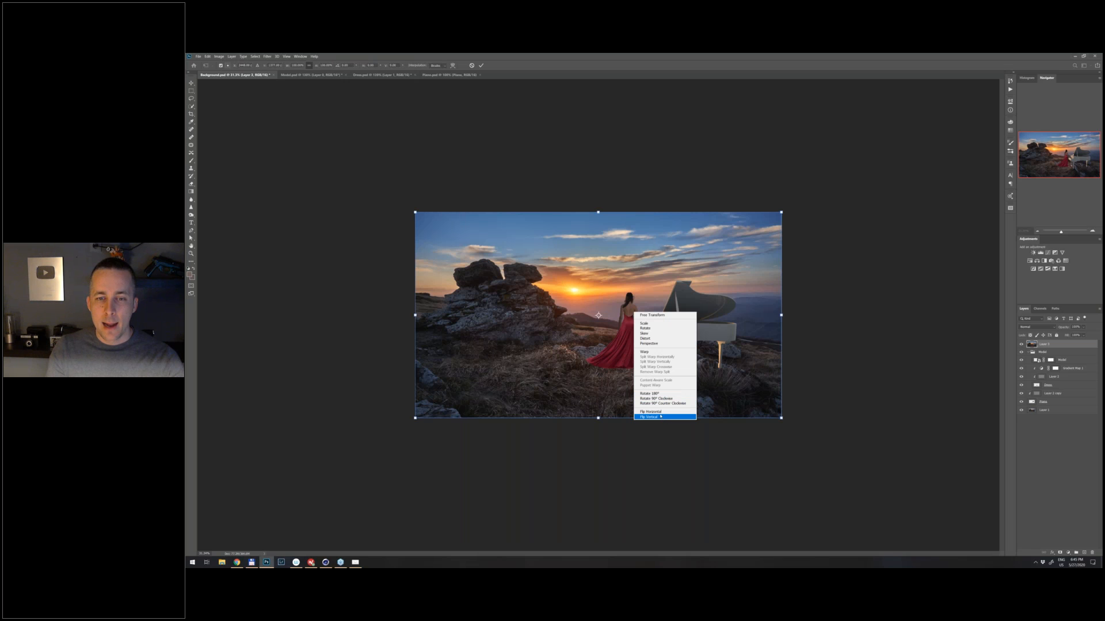
pyautogui.click(650, 412)
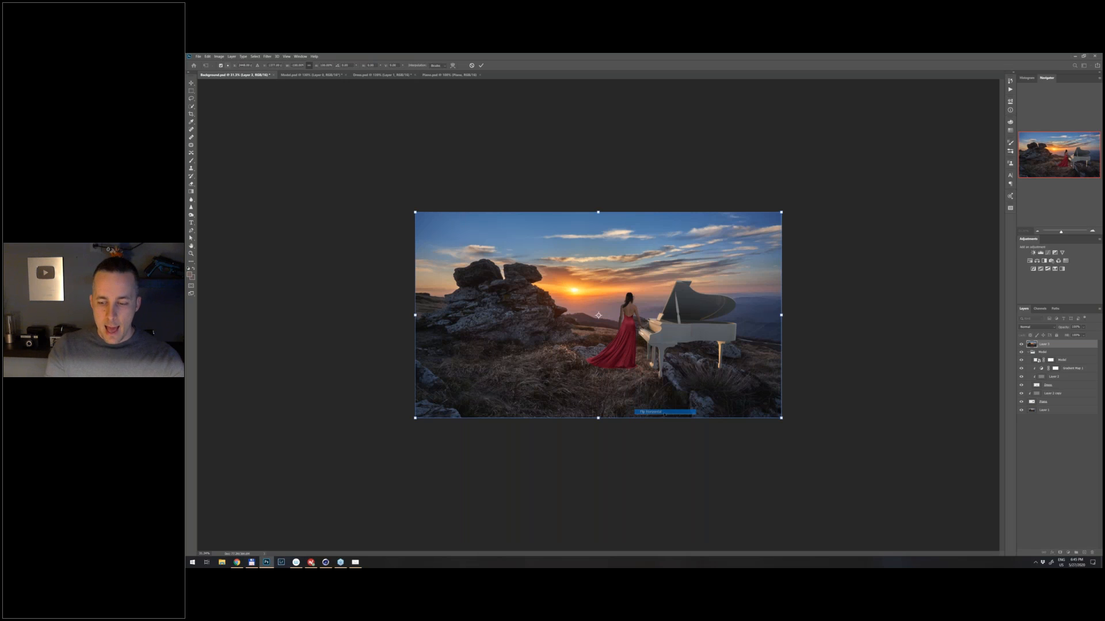
pyautogui.press('Return')
pyautogui.press('b')
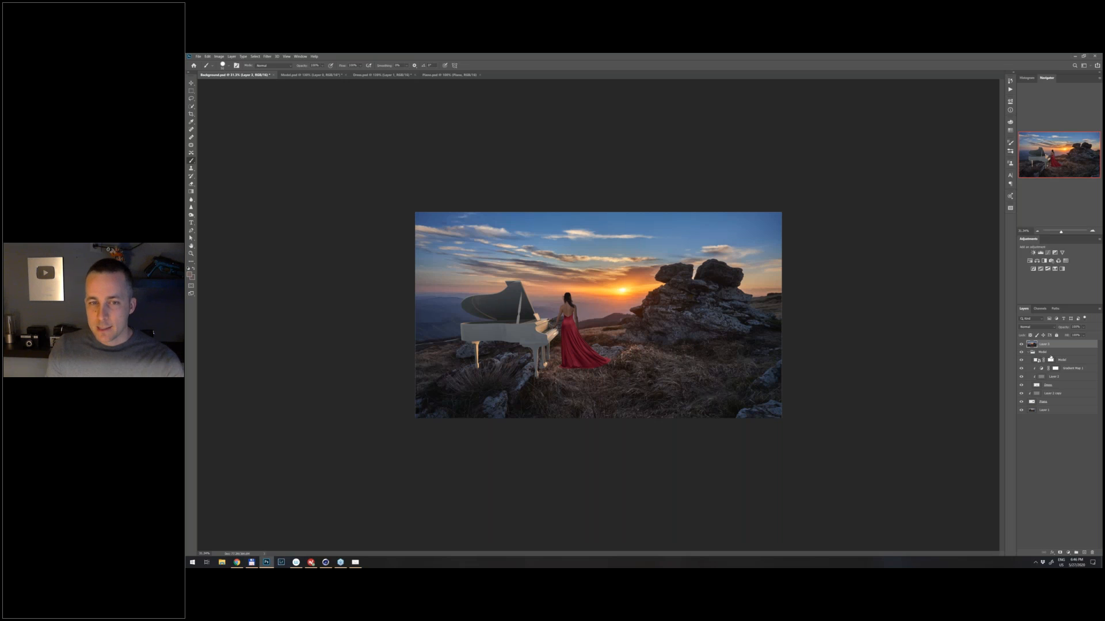
pyautogui.moveTo(1066, 345); pyautogui.dragTo(1092, 552)
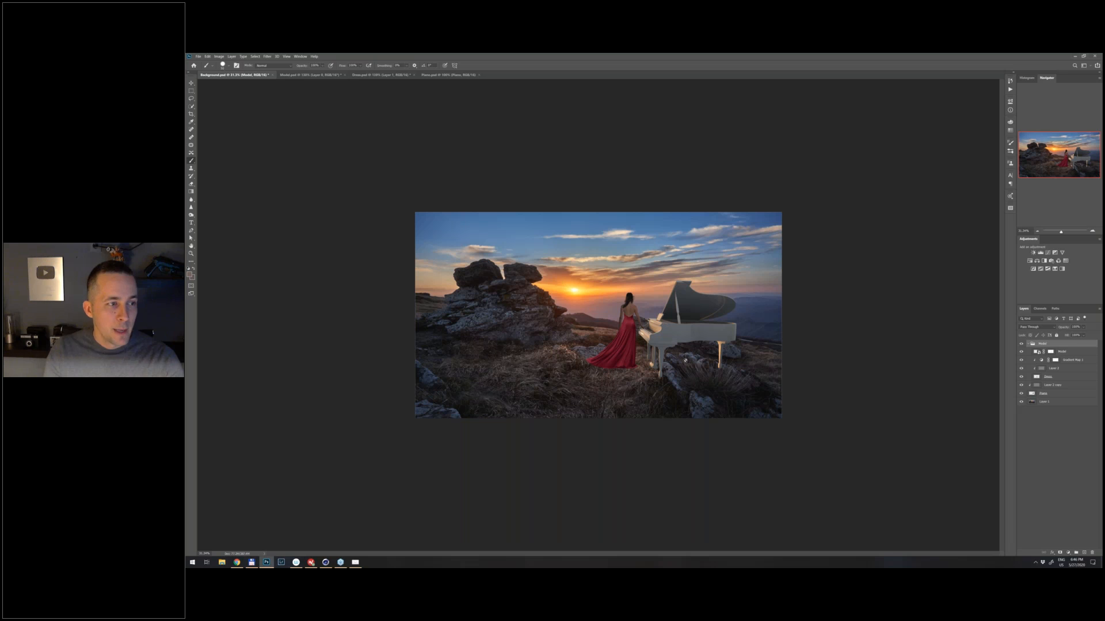
# - Try to reposition the piano by moving its clipped noise layer, and undo the move
pyautogui.hotkey('ctrl', '+')
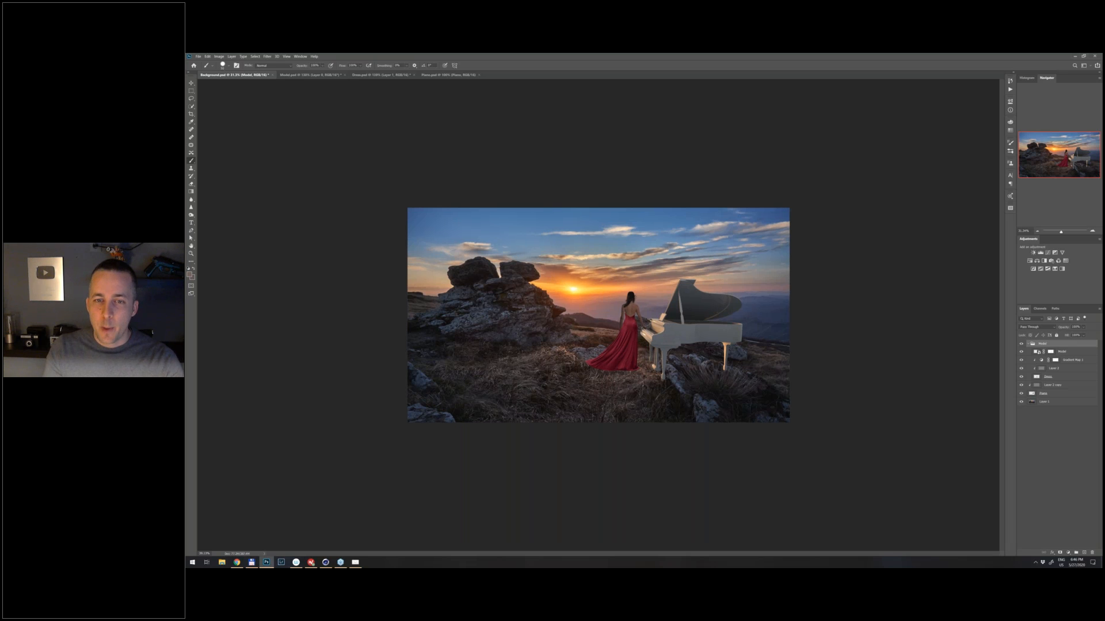
pyautogui.scroll(5, 690, 329)
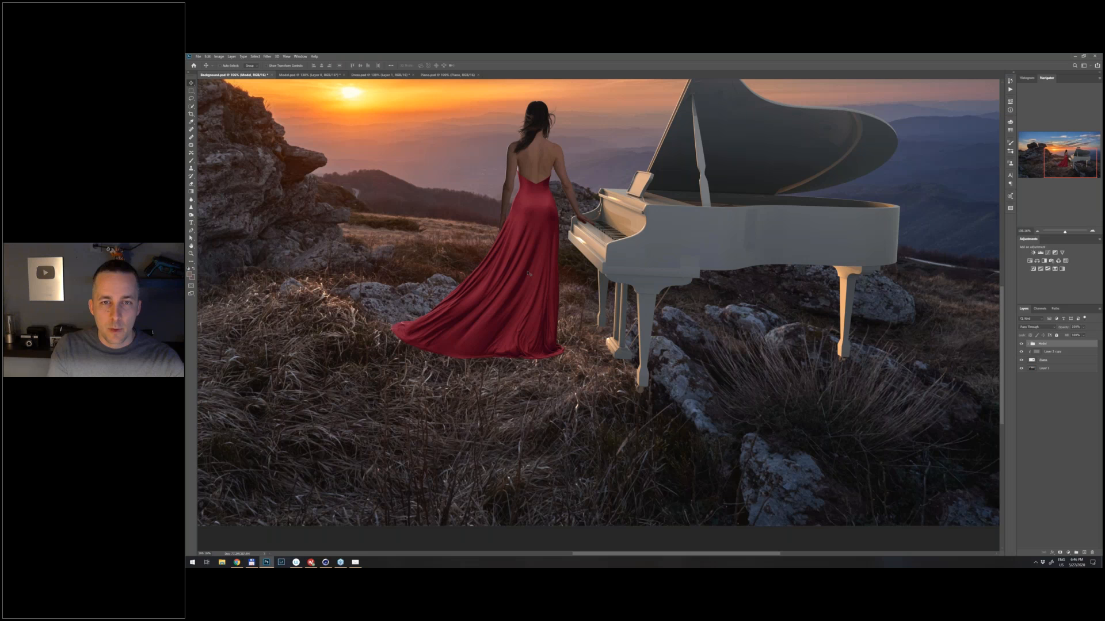
pyautogui.moveTo(528, 273); pyautogui.dragTo(524, 277)
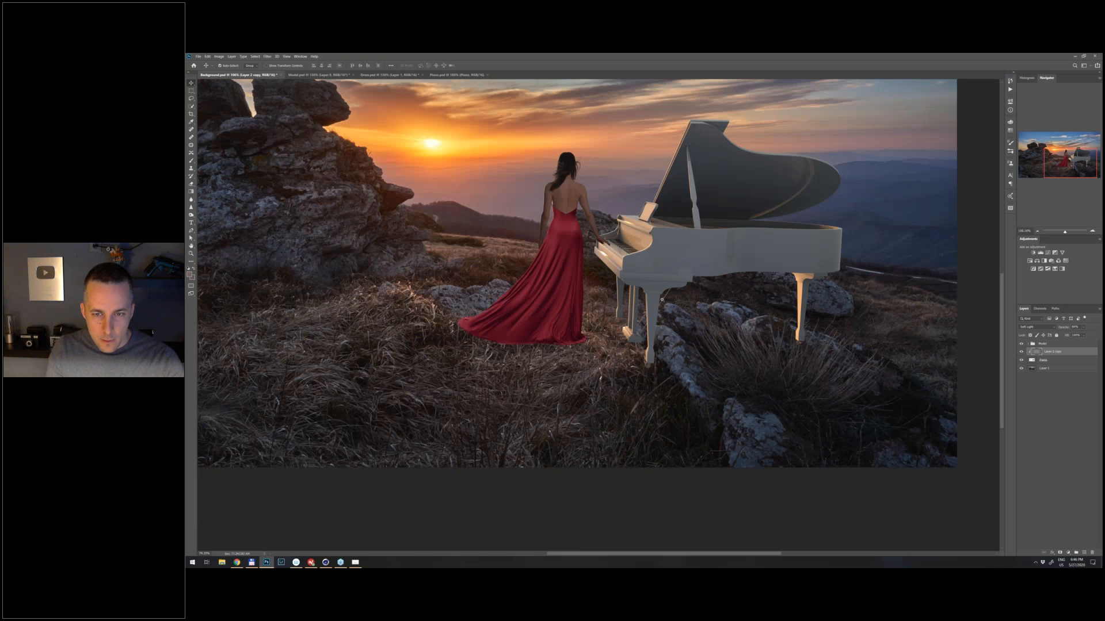
pyautogui.moveTo(747, 366); pyautogui.dragTo(744, 375)
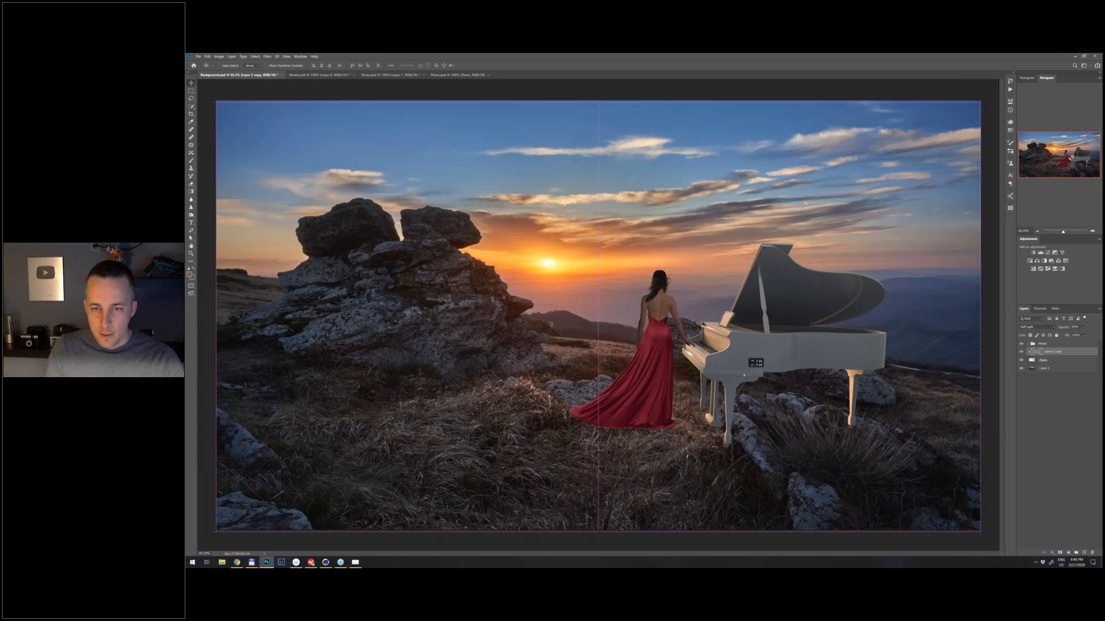
pyautogui.hotkey('ctrl', 'z')
pyautogui.hotkey('ctrl', 'z')
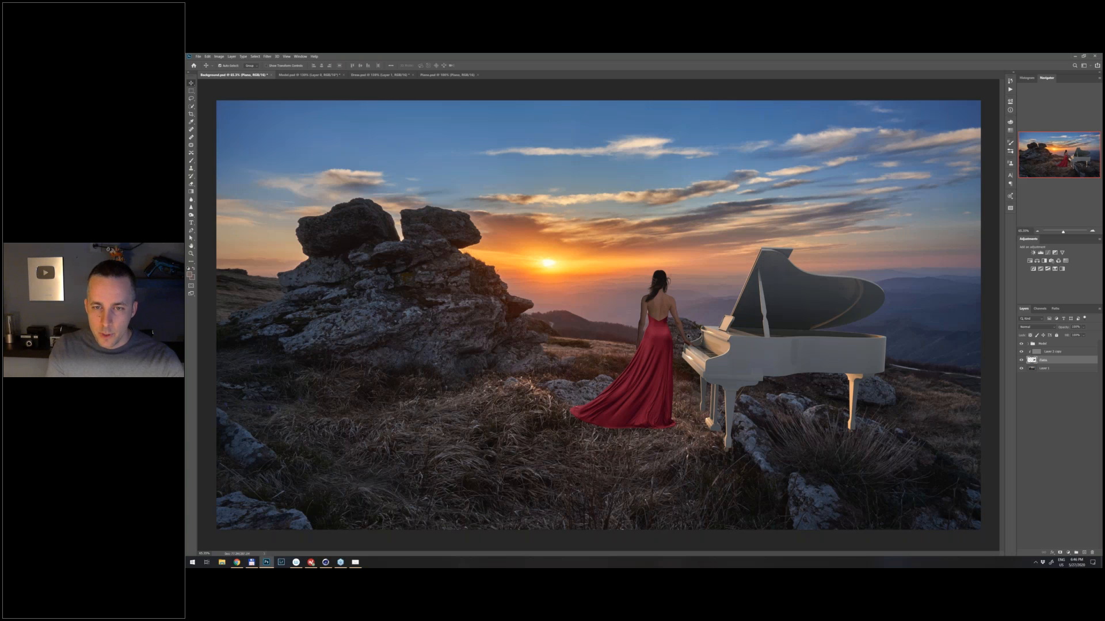
# - Lower the piano slightly and shift the Model group down to match, keeping the woman's hand at the keyboard
pyautogui.press('ctrl')
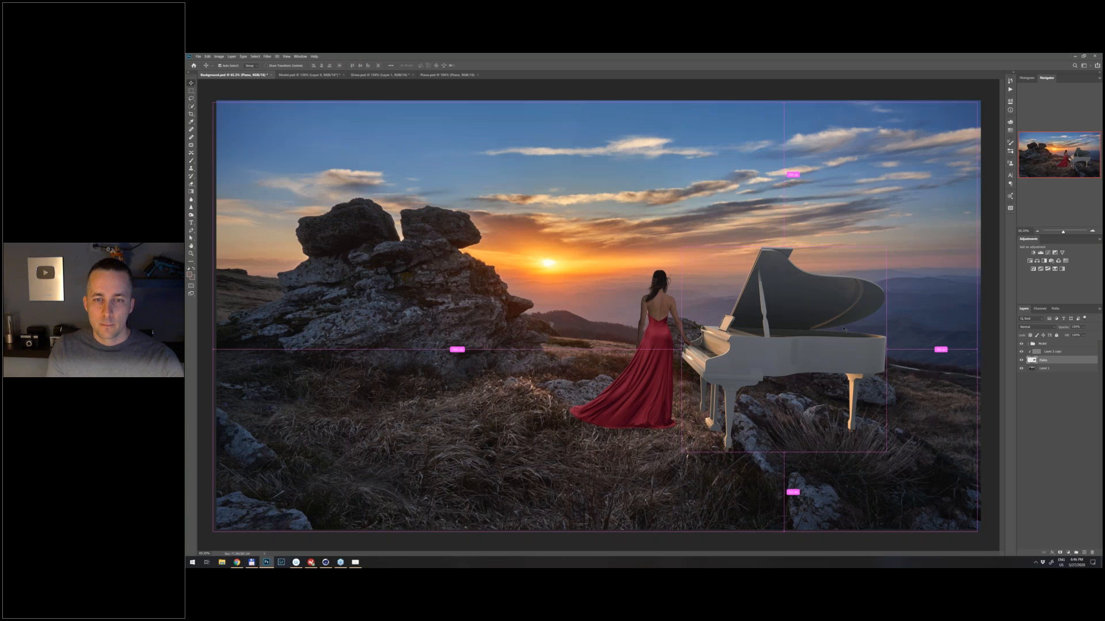
pyautogui.moveTo(665, 343); pyautogui.dragTo(662, 349)
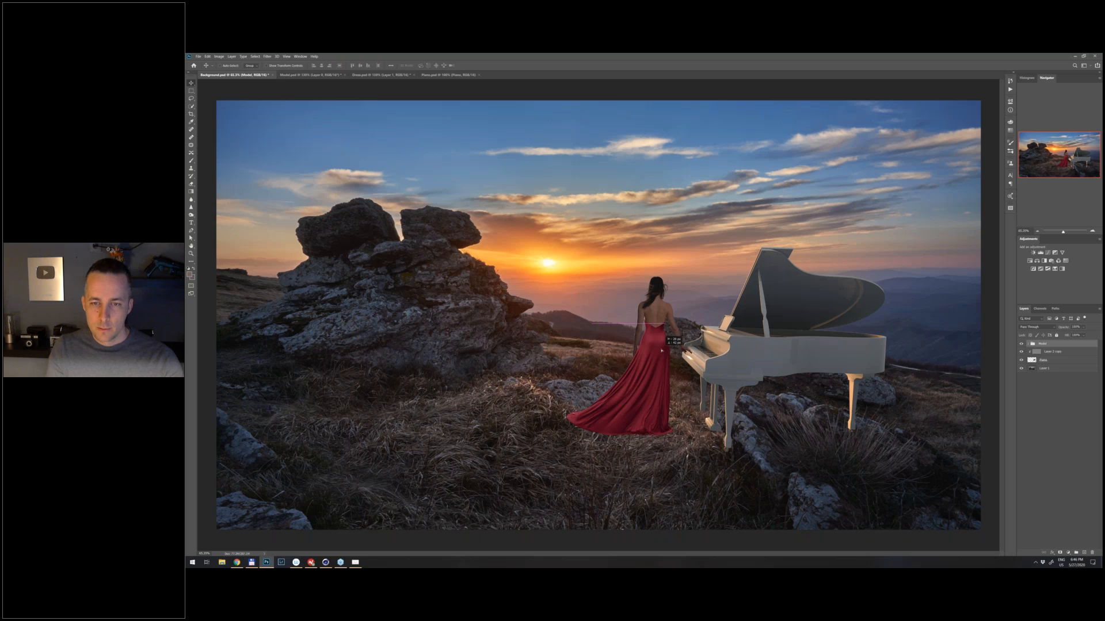
pyautogui.moveTo(662, 350); pyautogui.dragTo(665, 347)
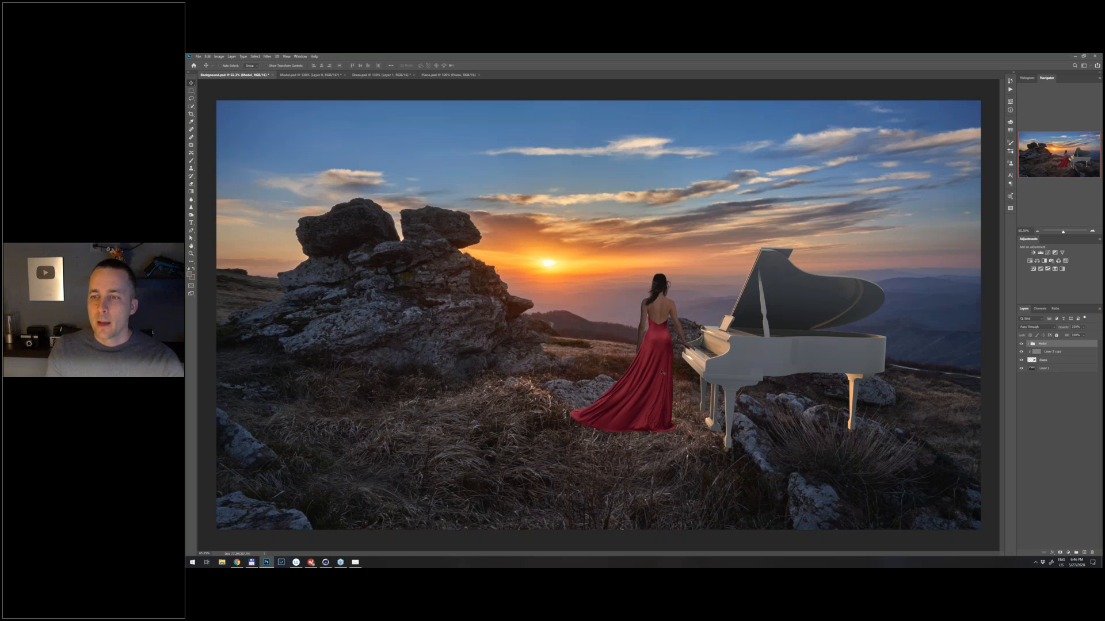
# - Add a layer mask to the Piano layer and paint black over the front leg so the rock covers its middle
pyautogui.scroll(2, 662, 373)
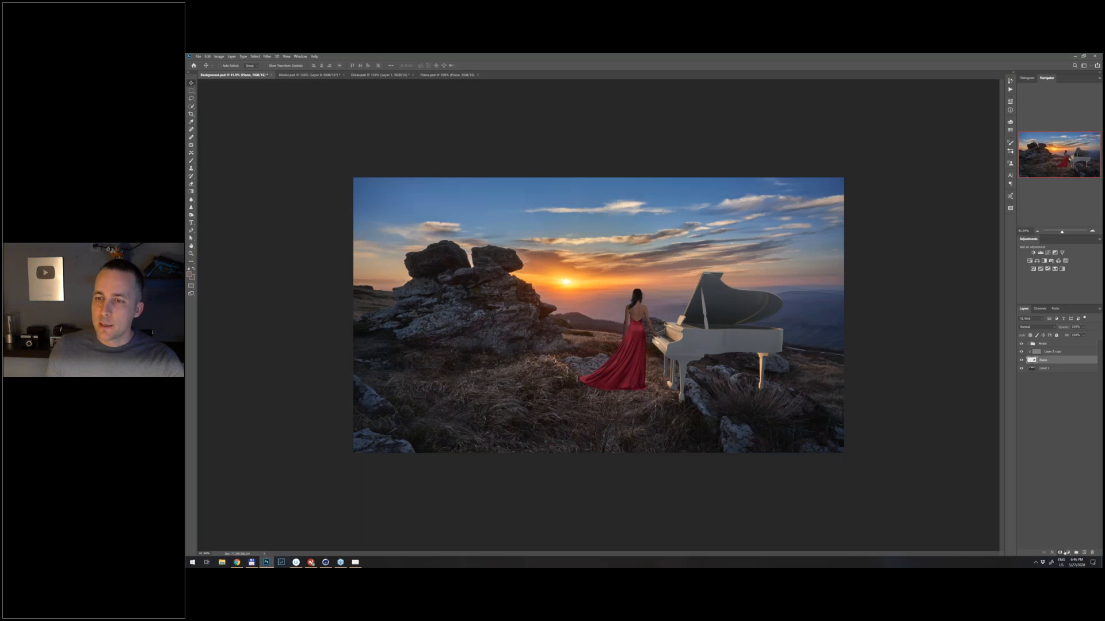
pyautogui.click(1060, 552)
pyautogui.press('ctrl')
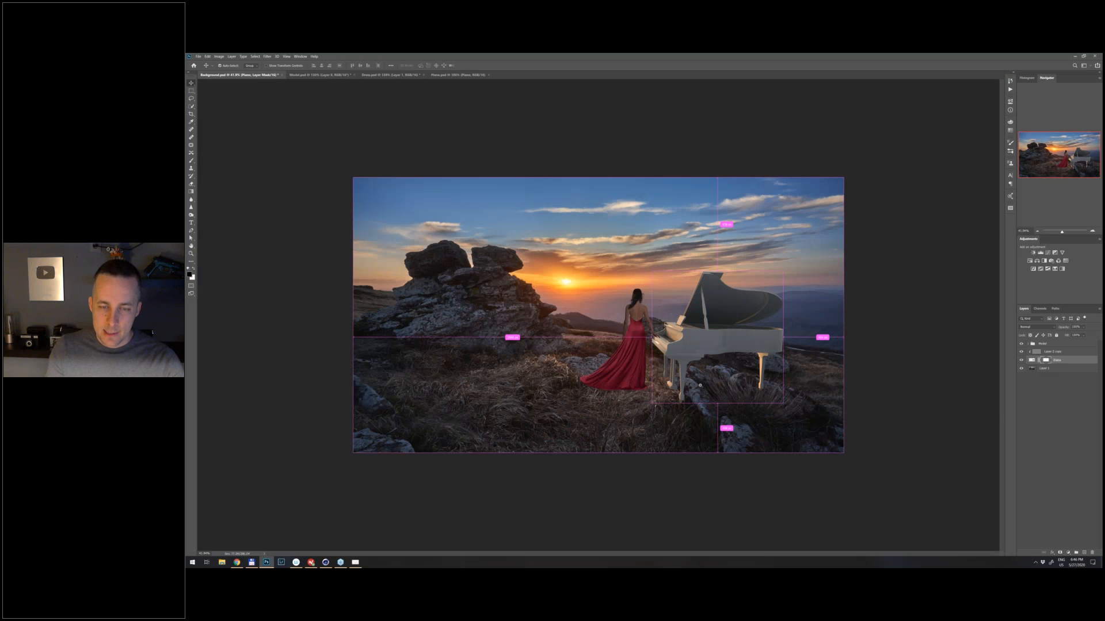
pyautogui.scroll(5, 700, 385)
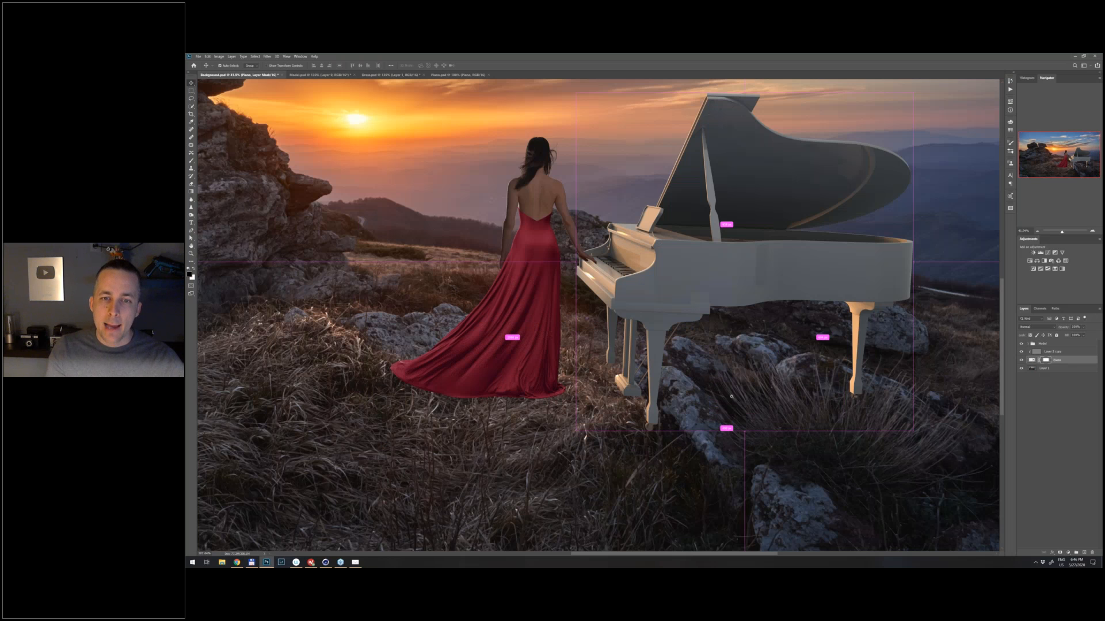
pyautogui.scroll(3, 731, 396)
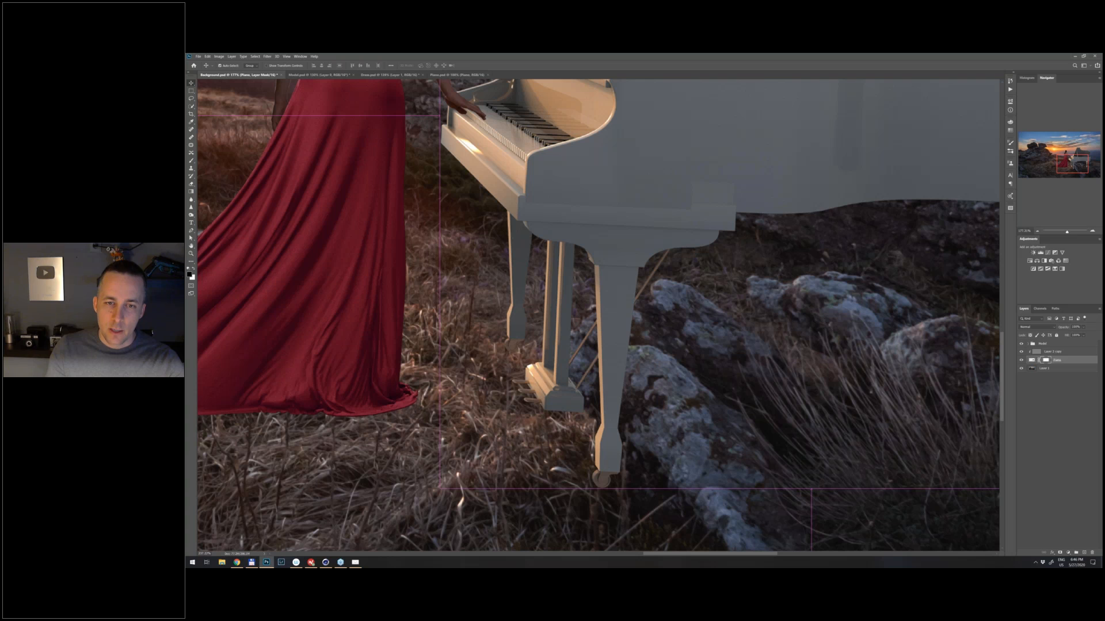
pyautogui.press('b')
pyautogui.moveTo(616, 361)
pyautogui.mouseDown()
pyautogui.moveTo(621, 319)
pyautogui.moveTo(584, 371)
pyautogui.moveTo(570, 373)
pyautogui.moveTo(579, 394)
pyautogui.moveTo(570, 380)
pyautogui.moveTo(619, 423)
pyautogui.moveTo(602, 368)
pyautogui.moveTo(611, 369)
pyautogui.mouseUp()
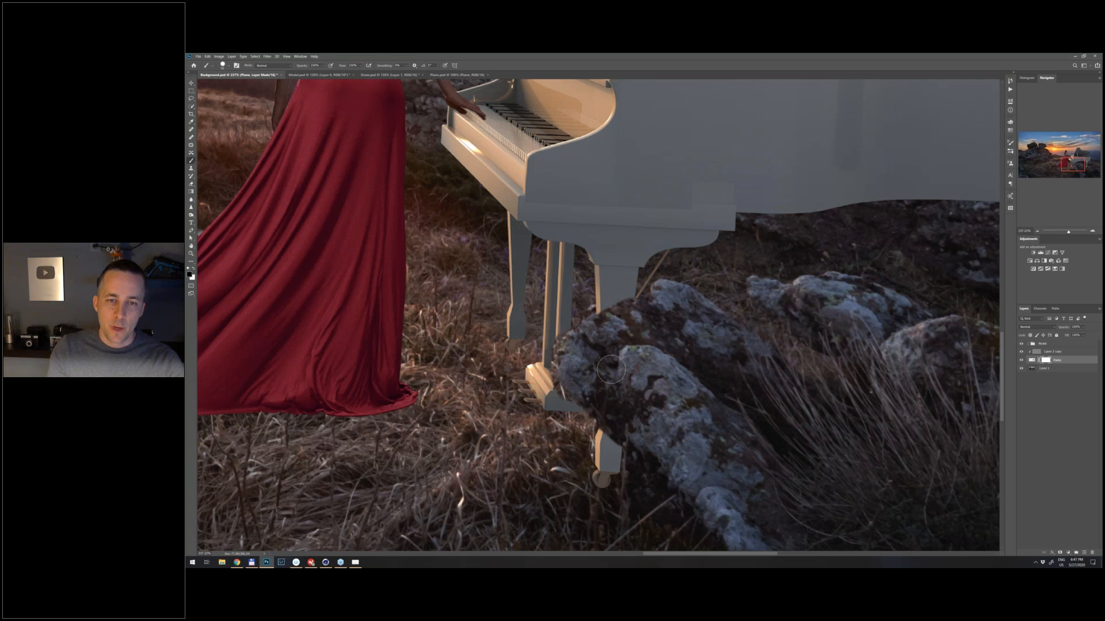
# - Refine the Piano mask with white and black around the rock's edges, the pedal support and the front leg's foot
pyautogui.press('x')
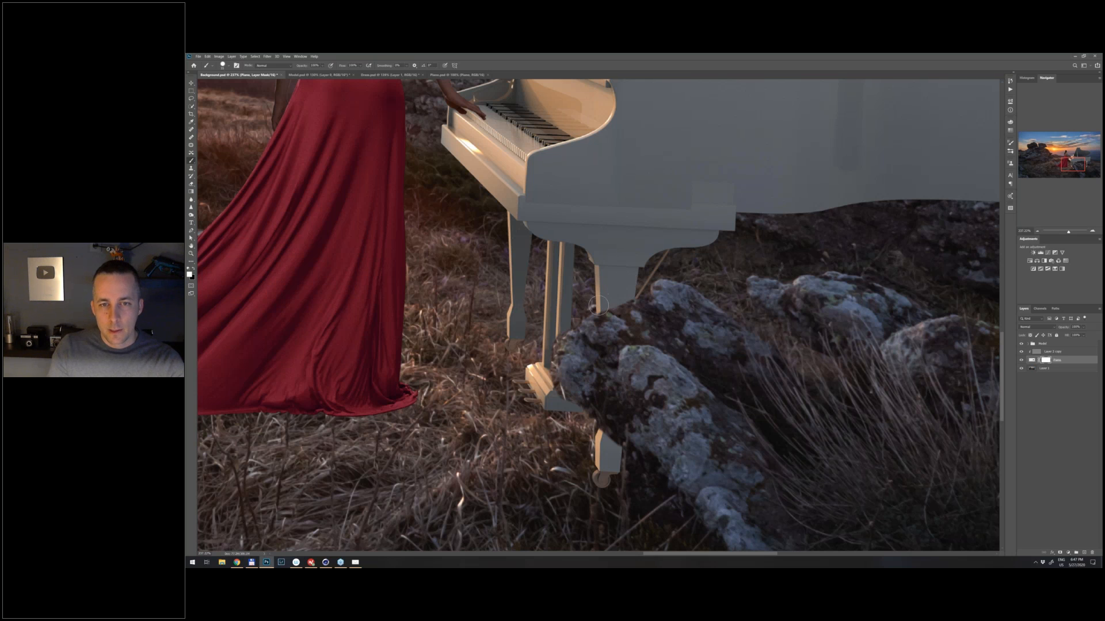
pyautogui.press('x')
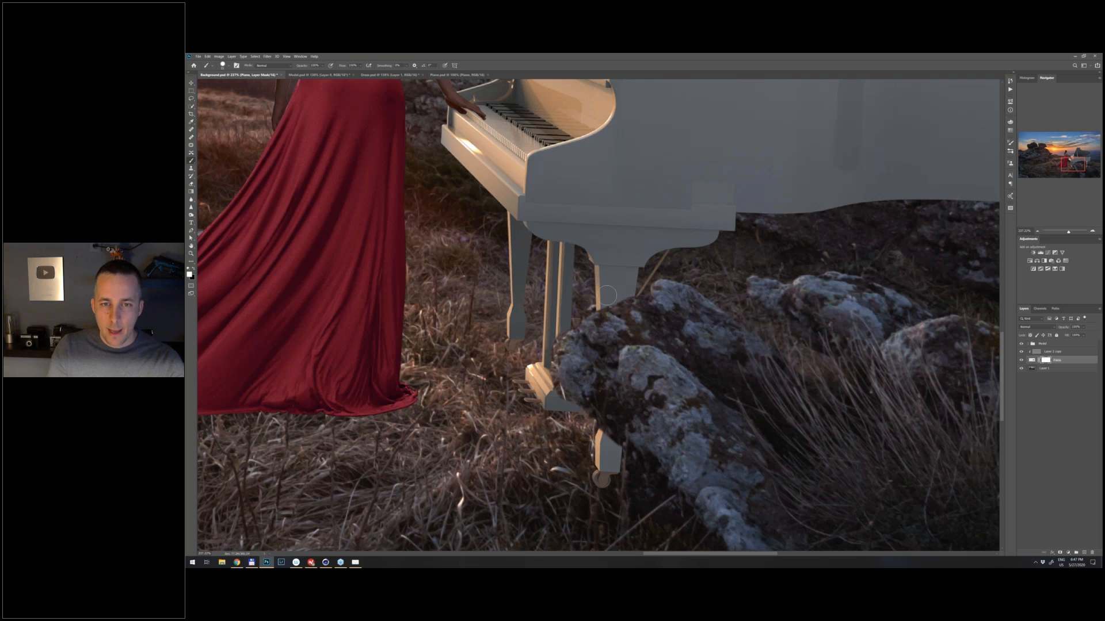
pyautogui.press('x')
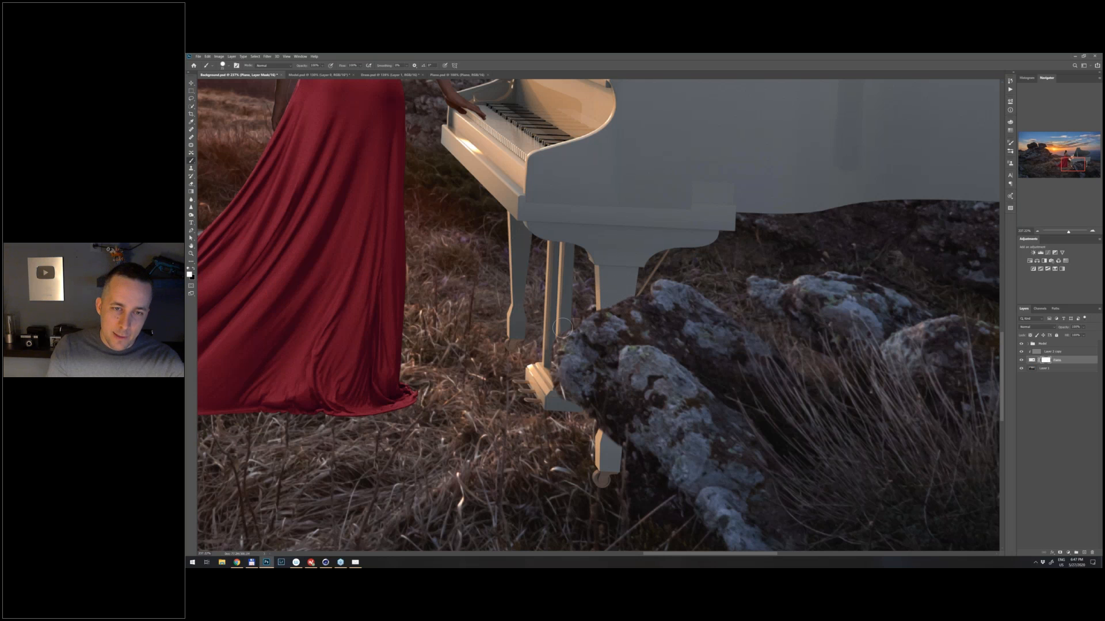
pyautogui.moveTo(545, 344); pyautogui.dragTo(578, 415)
pyautogui.press('x')
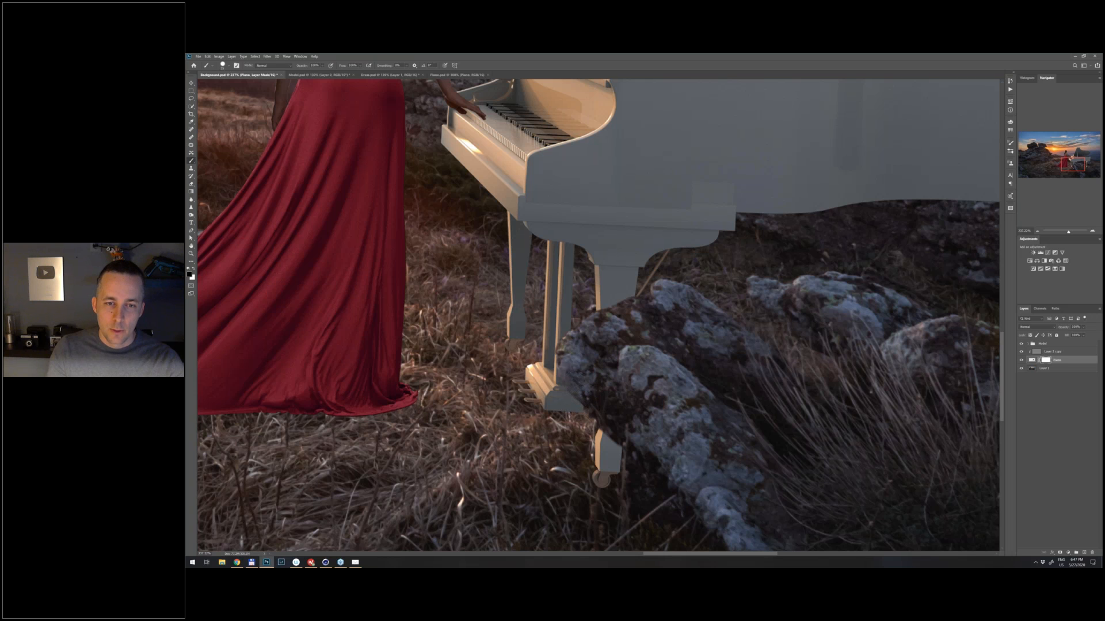
pyautogui.hotkey('ctrl', 'z')
pyautogui.moveTo(609, 421); pyautogui.dragTo(627, 432)
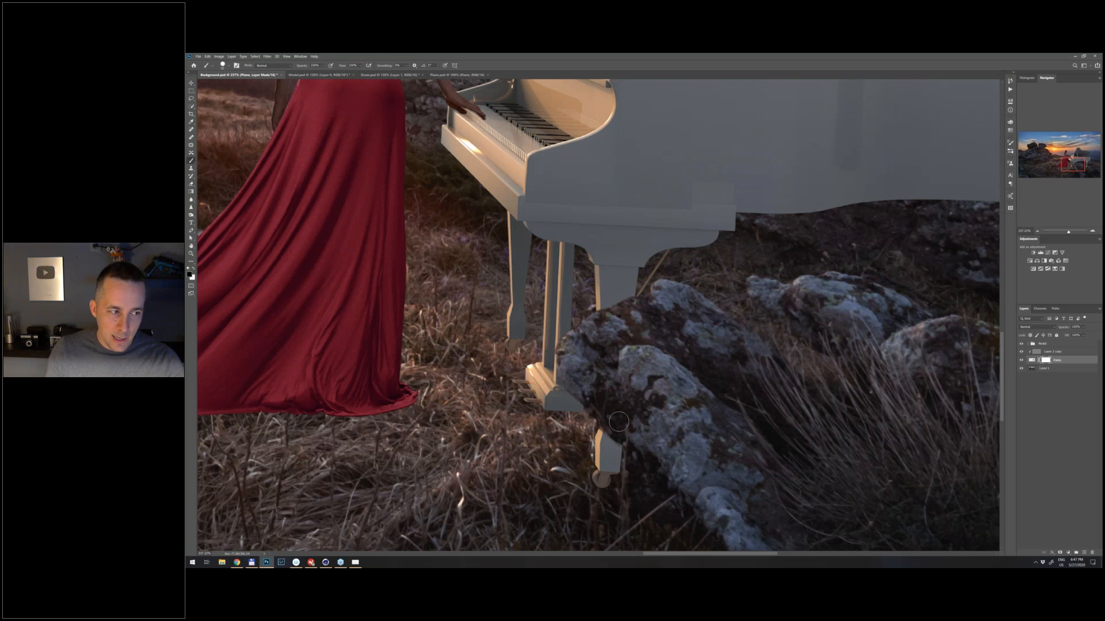
pyautogui.press('x')
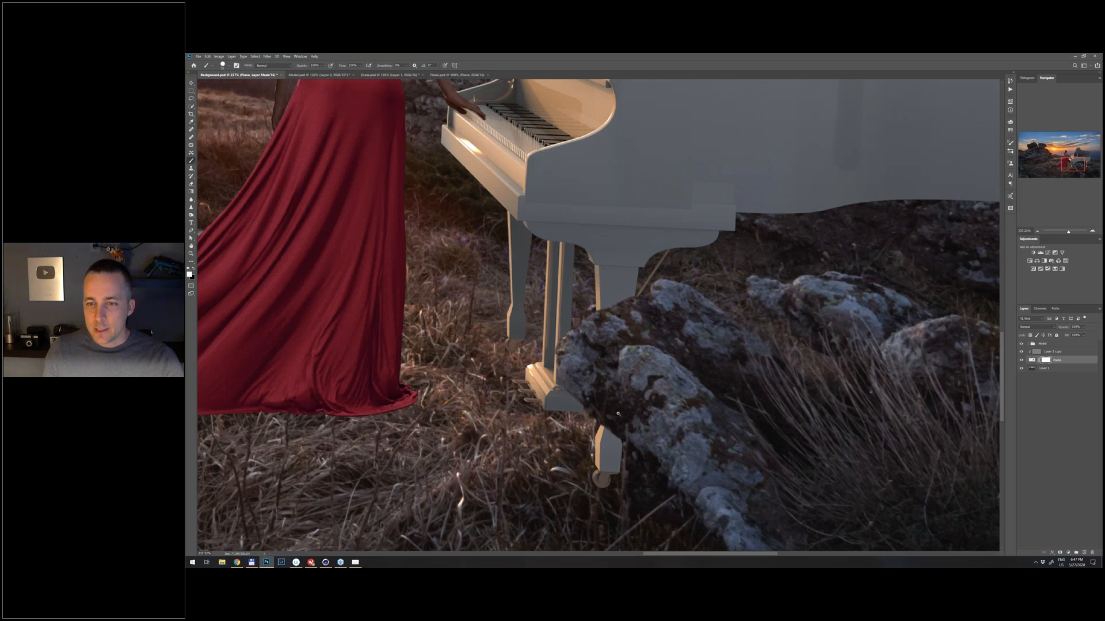
pyautogui.scroll(-1, 617, 413)
pyautogui.hotkey('ctrl', '0')
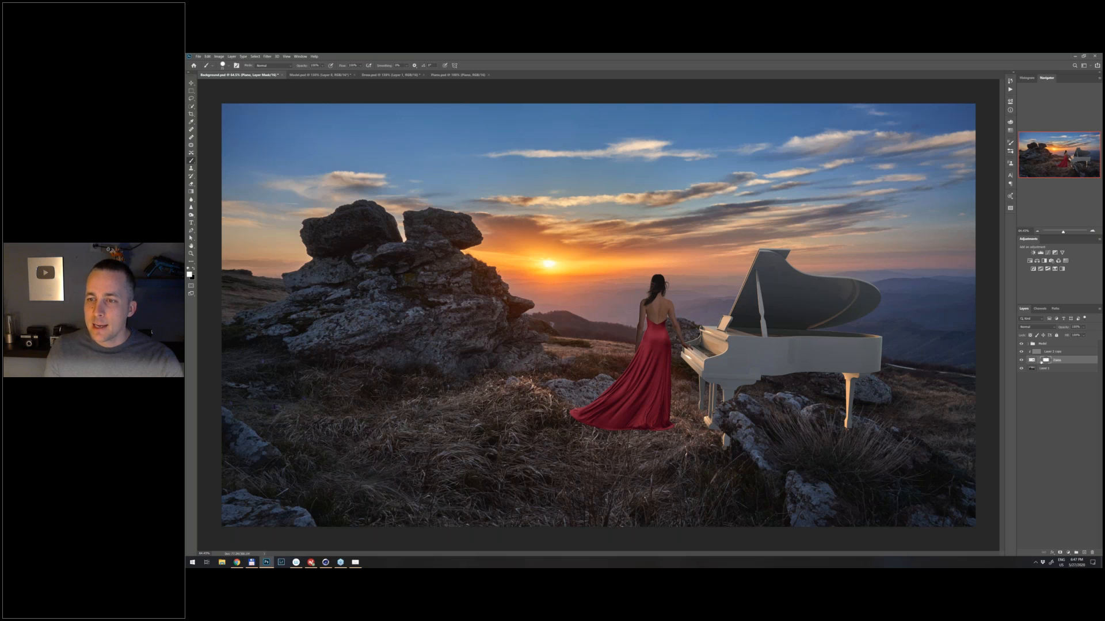
# - Unlink the Piano layer from its mask and nudge only the piano slightly to the left behind the rock
pyautogui.press('v')
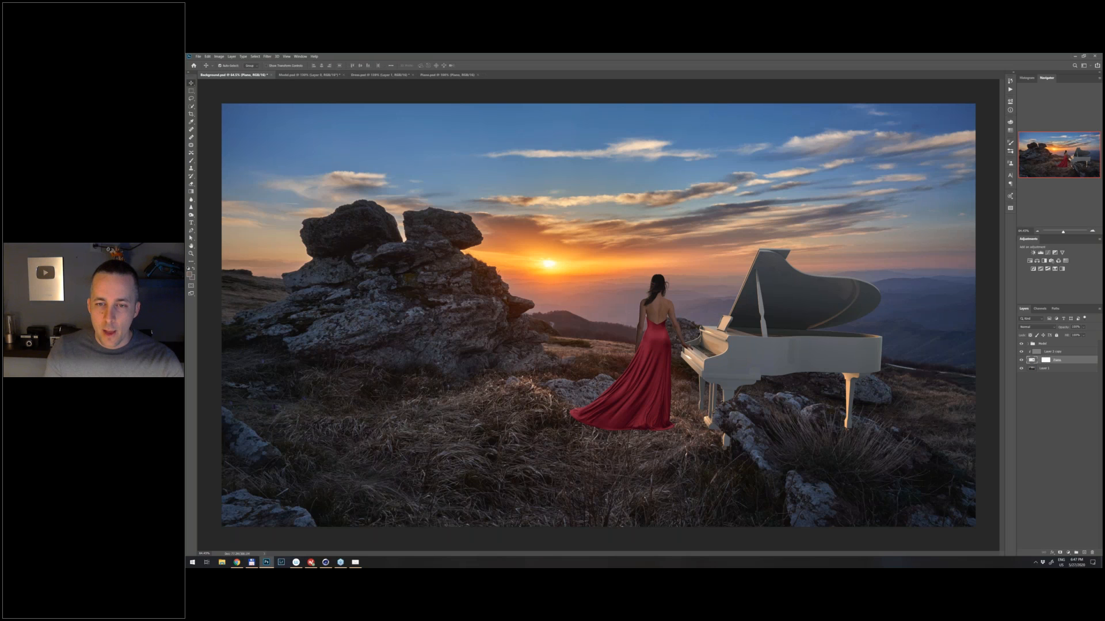
pyautogui.scroll(1, 598, 316)
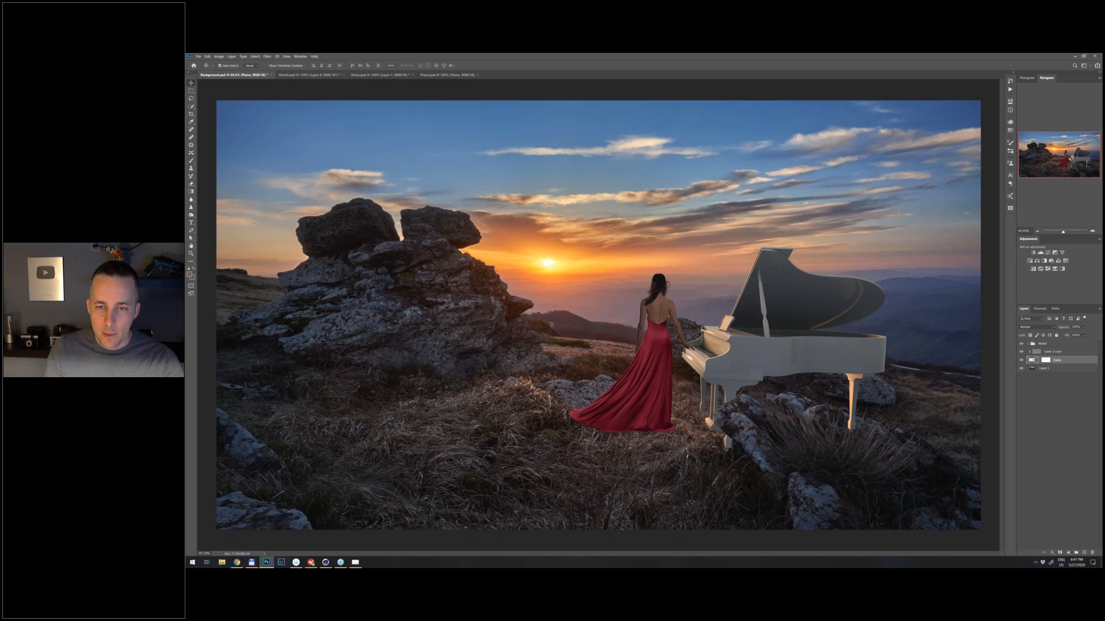
pyautogui.scroll(4, 748, 392)
pyautogui.moveTo(739, 367); pyautogui.dragTo(740, 368)
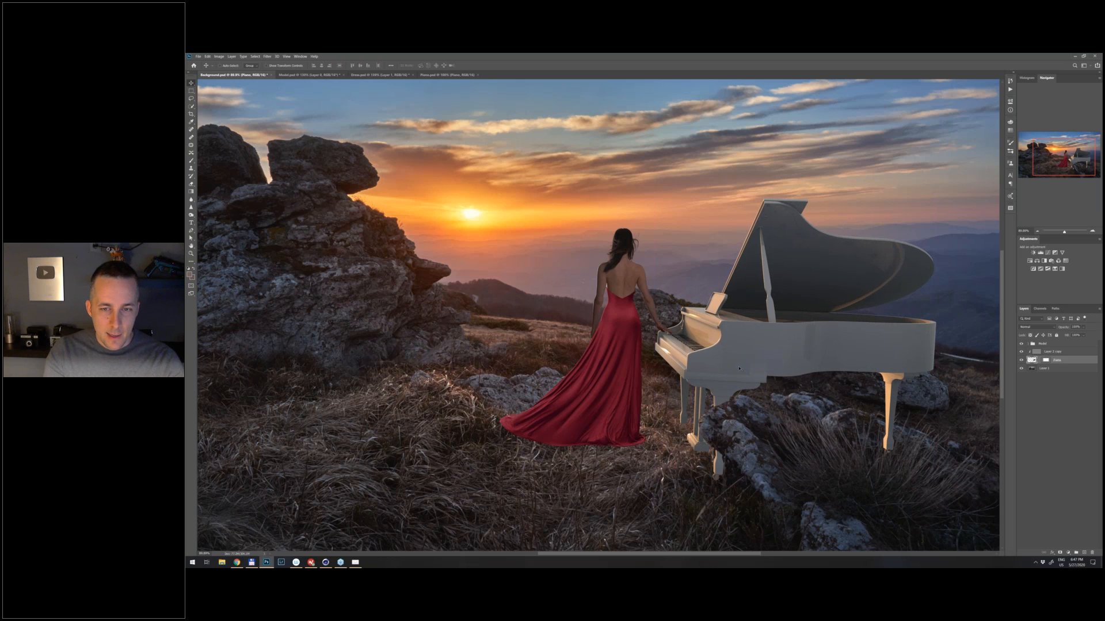
pyautogui.press('Left')
pyautogui.press('Left')
pyautogui.press('Left')
pyautogui.press('Left')
pyautogui.press('Left')
pyautogui.press('Left')
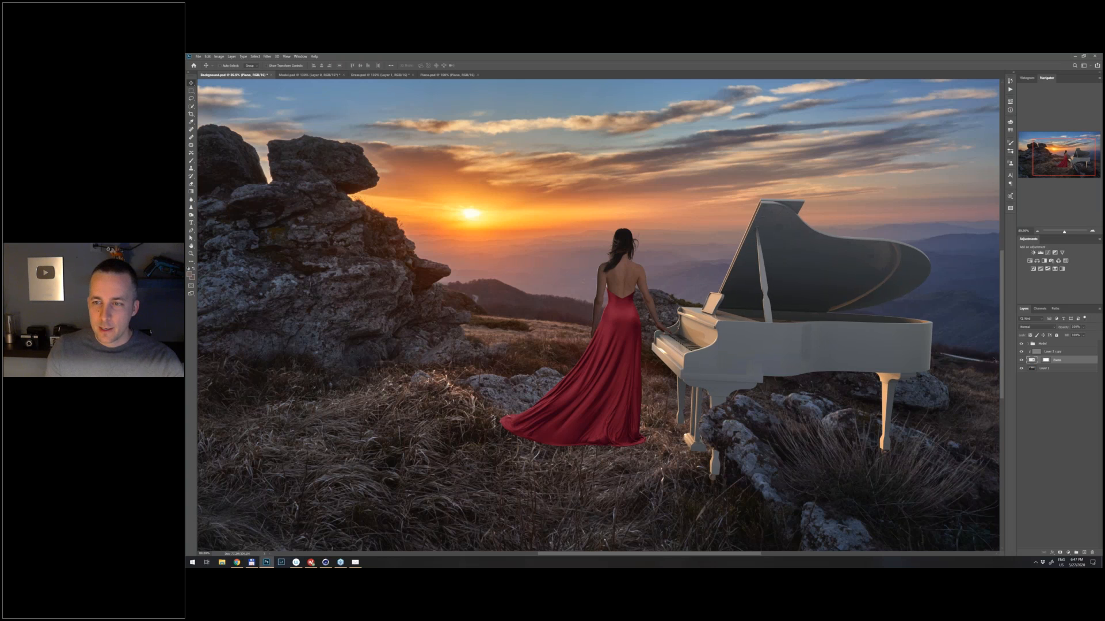
# - Move the Model group slightly down so the woman's hand rests on the piano, and check the contact up close
pyautogui.click(1033, 344)
pyautogui.moveTo(621, 306); pyautogui.dragTo(621, 313)
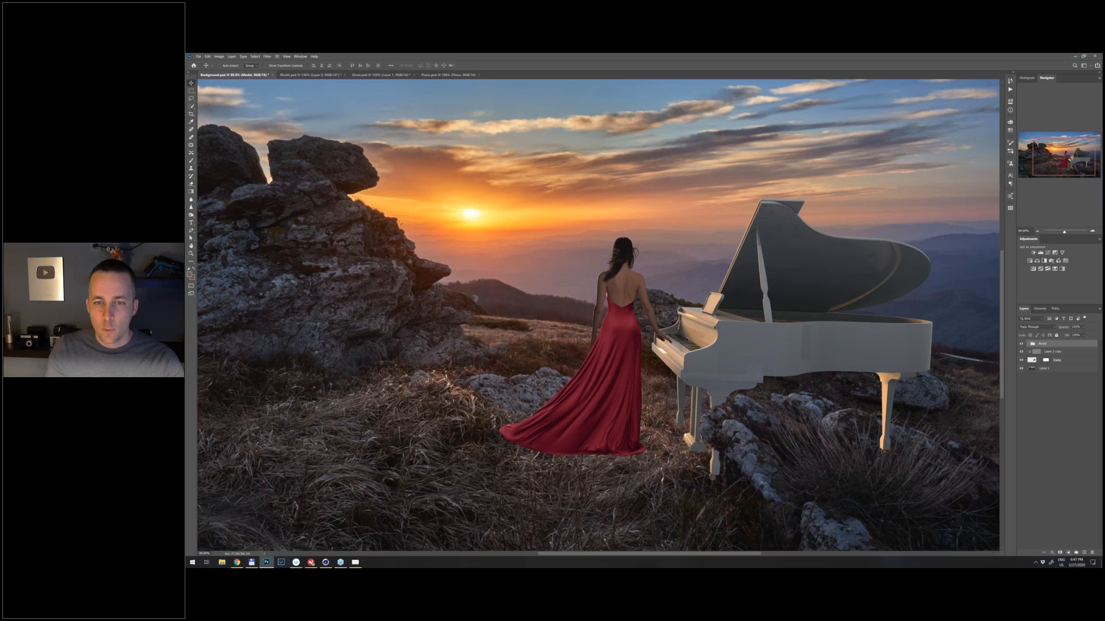
pyautogui.scroll(2, 671, 352)
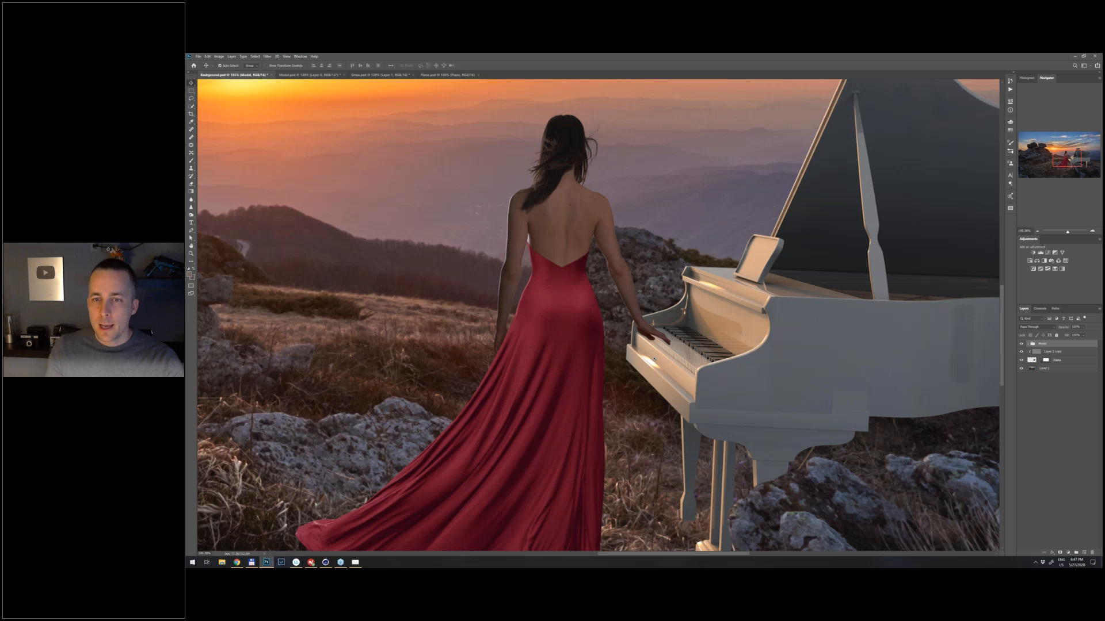
pyautogui.scroll(-1, 653, 359)
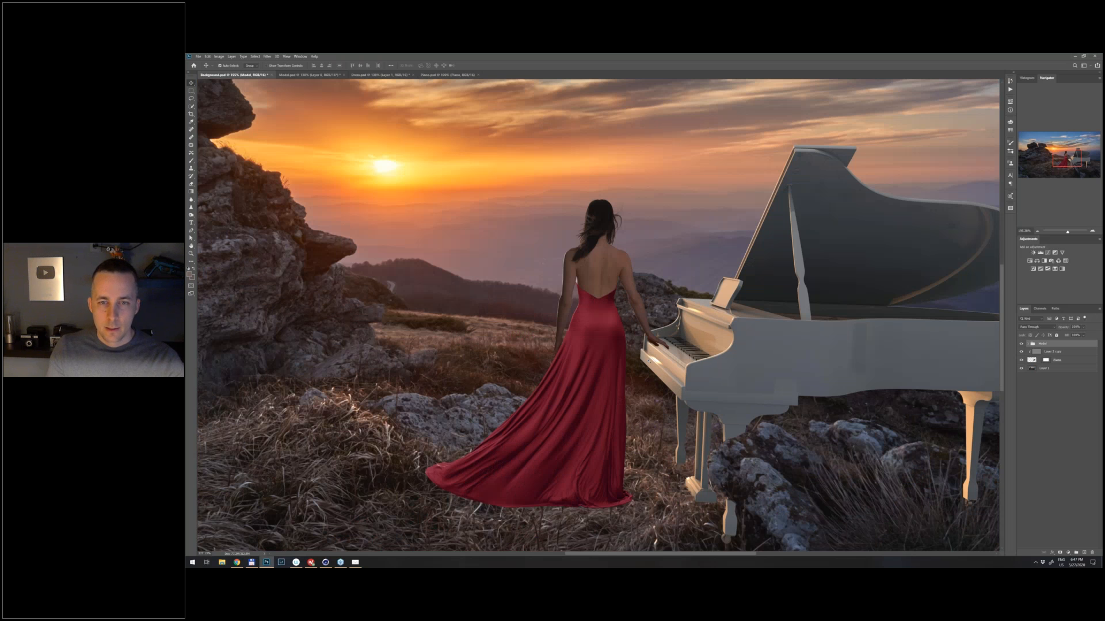
# - Paint black on the Piano layer mask over the back leg's lower end so it sits behind the rock and grass
pyautogui.scroll(2, 649, 361)
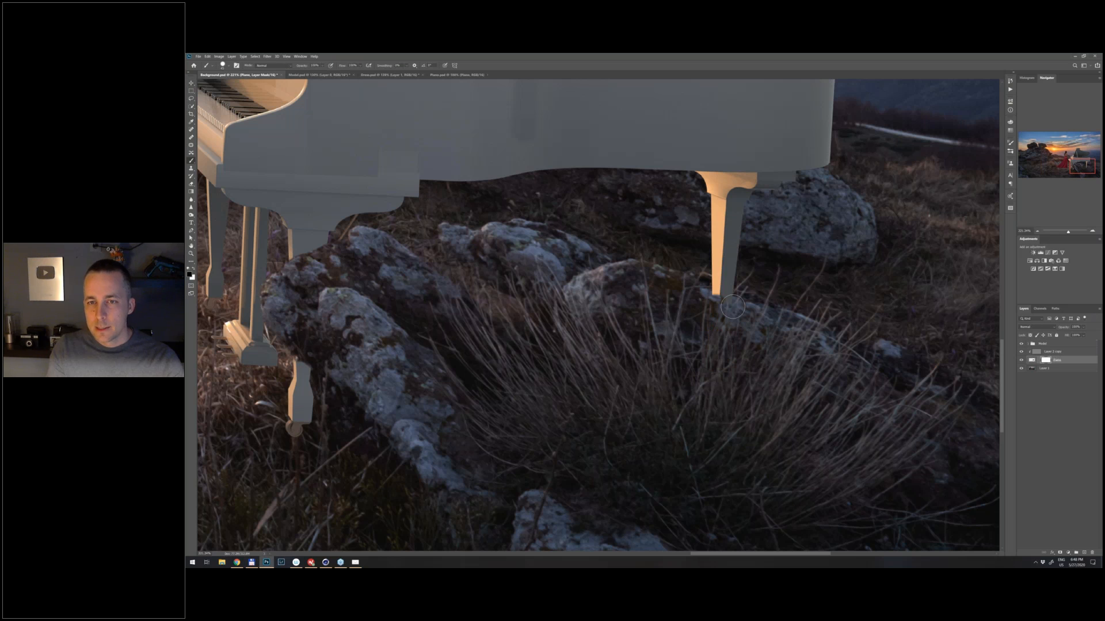
pyautogui.moveTo(721, 302)
pyautogui.mouseDown()
pyautogui.moveTo(748, 303)
pyautogui.moveTo(737, 278)
pyautogui.mouseUp()
pyautogui.press('x')
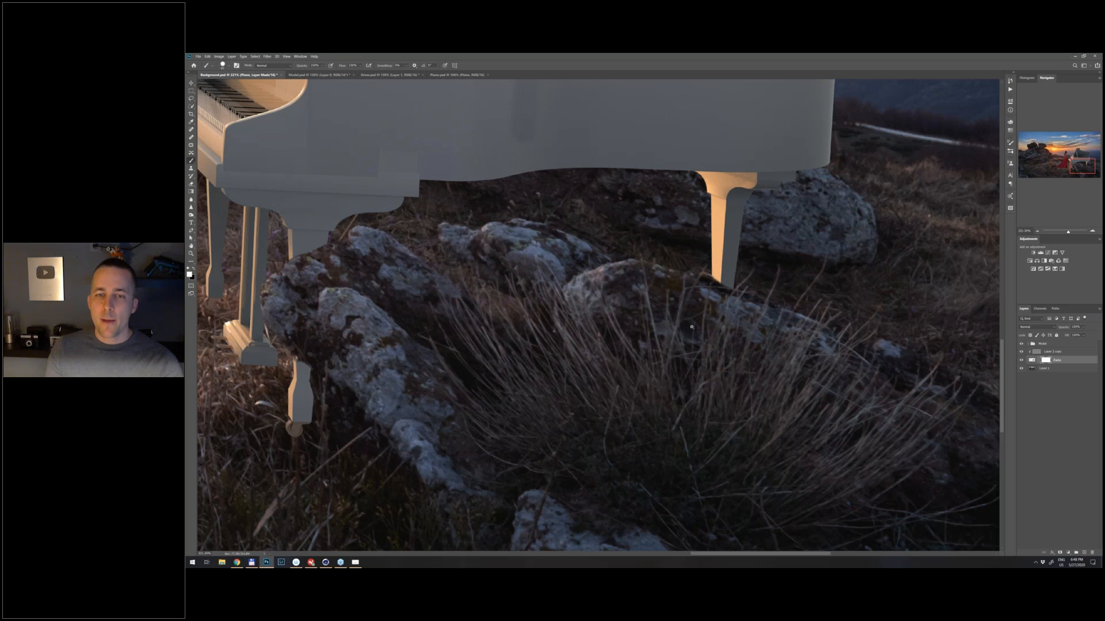
# - Check the composite's brightness values through a temporary Black & White adjustment above the Model group, and delete the adjustment
pyautogui.hotkey('ctrl', '0')
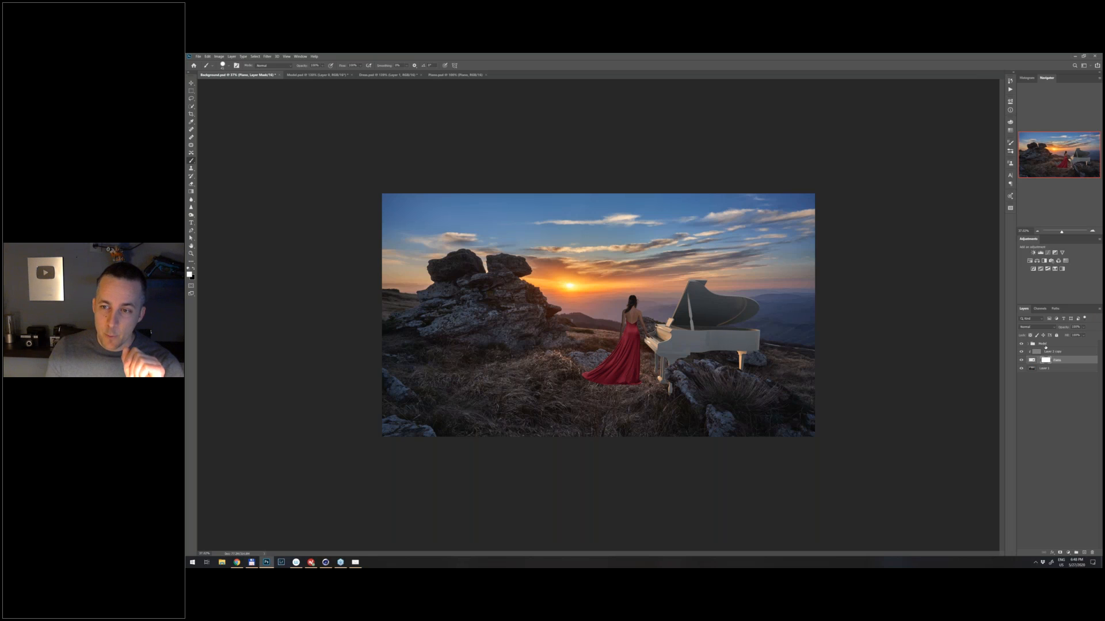
pyautogui.click(1065, 345)
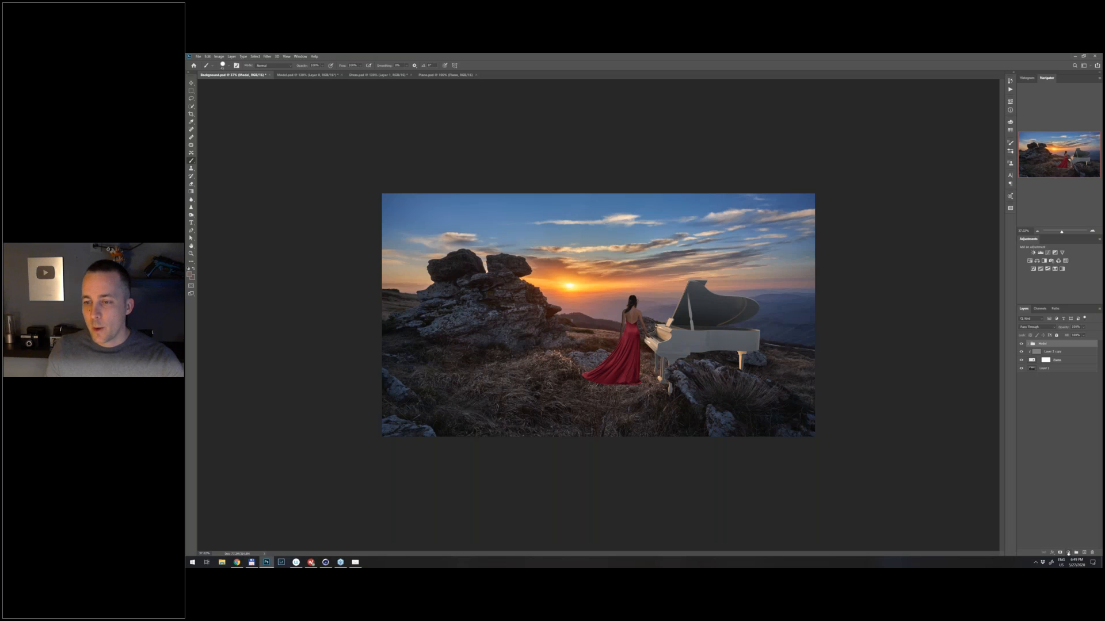
pyautogui.click(1069, 554)
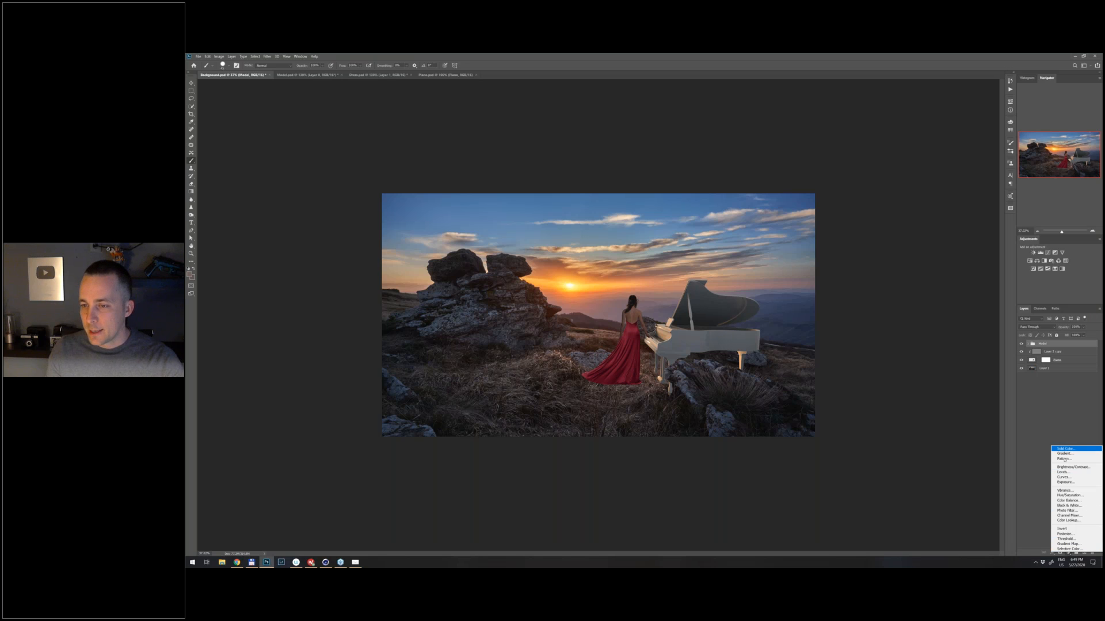
pyautogui.click(1075, 507)
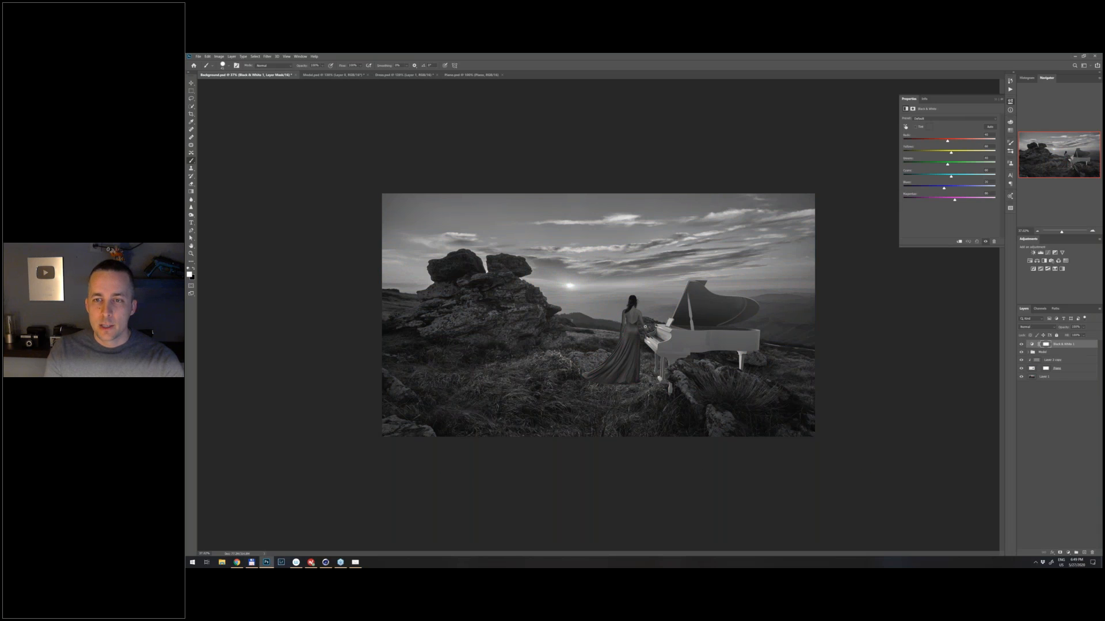
pyautogui.scroll(2, 645, 327)
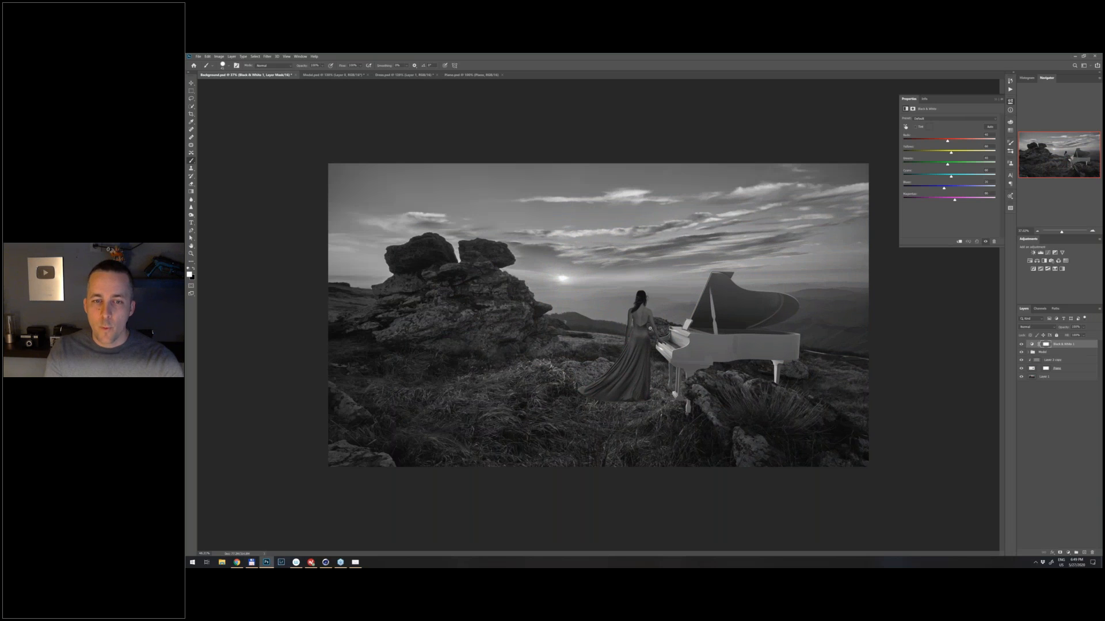
pyautogui.scroll(2, 650, 328)
pyautogui.scroll(-4, 650, 328)
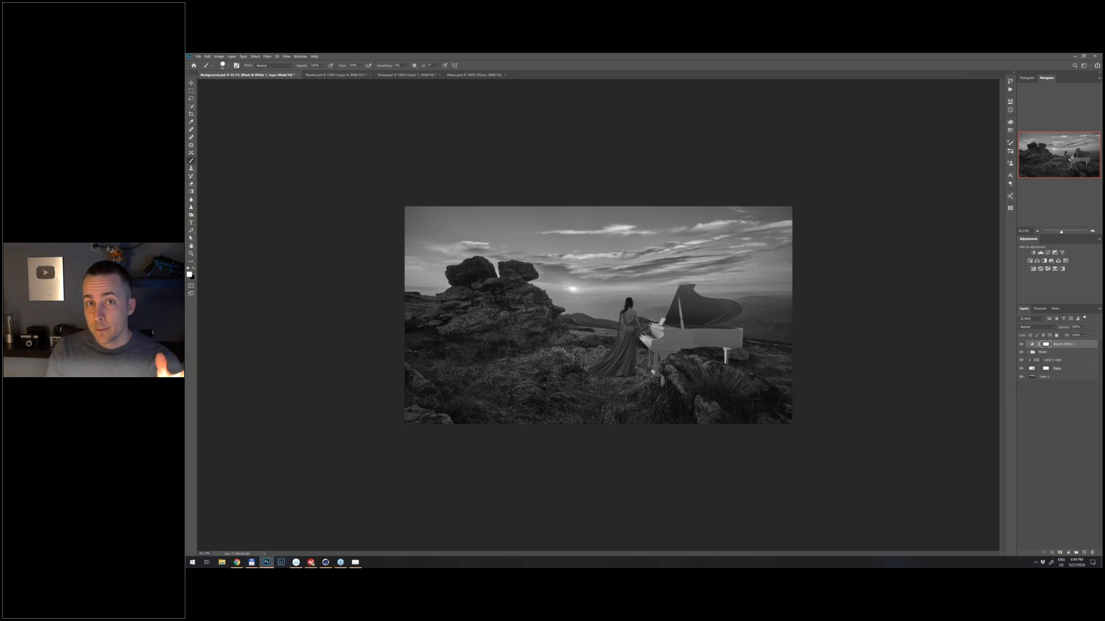
pyautogui.moveTo(1062, 344); pyautogui.dragTo(1092, 552)
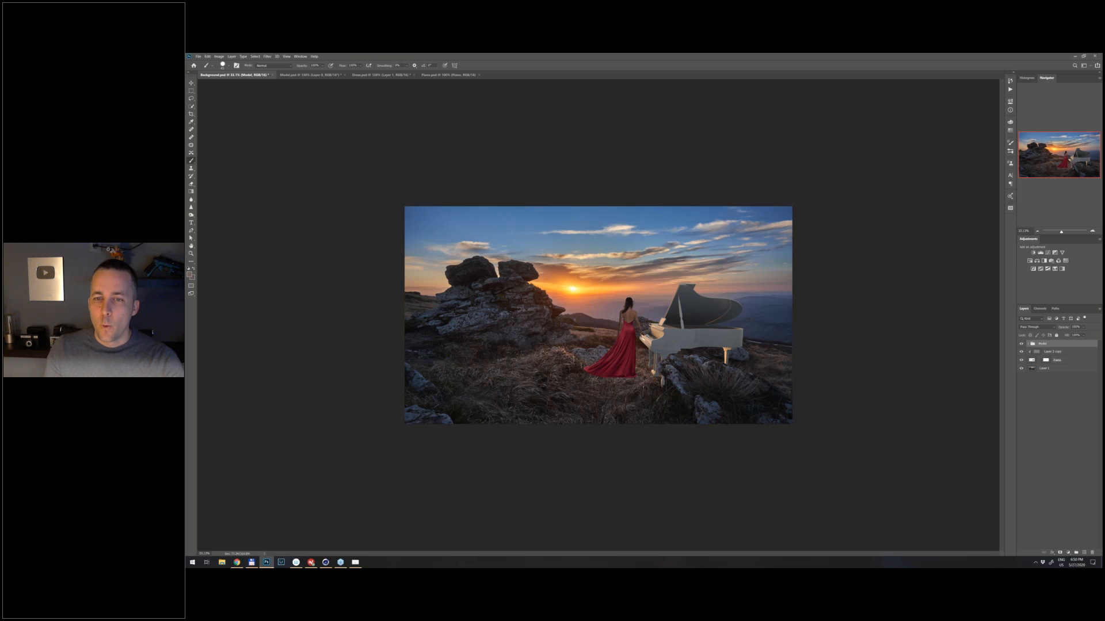
# - Add a Color Balance adjustment above the piano's grain layer and clip it to the piano
pyautogui.hotkey('ctrl', '0')
pyautogui.moveTo(646, 336)
pyautogui.mouseDown()
pyautogui.moveTo(747, 343)
pyautogui.moveTo(650, 341)
pyautogui.mouseUp()
pyautogui.press('v')
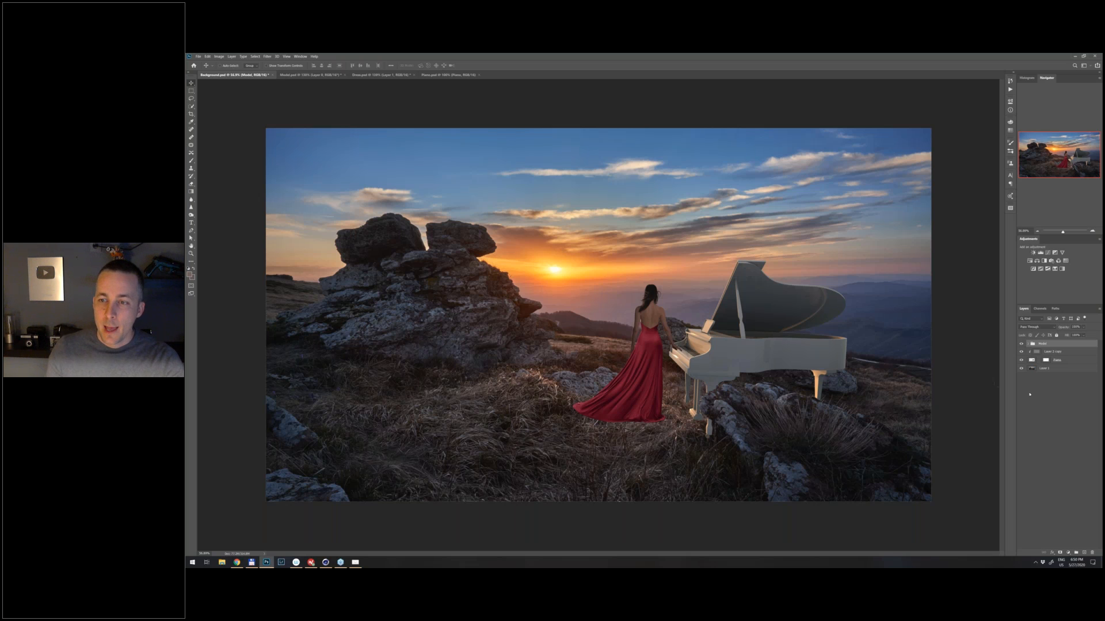
pyautogui.click(1031, 361)
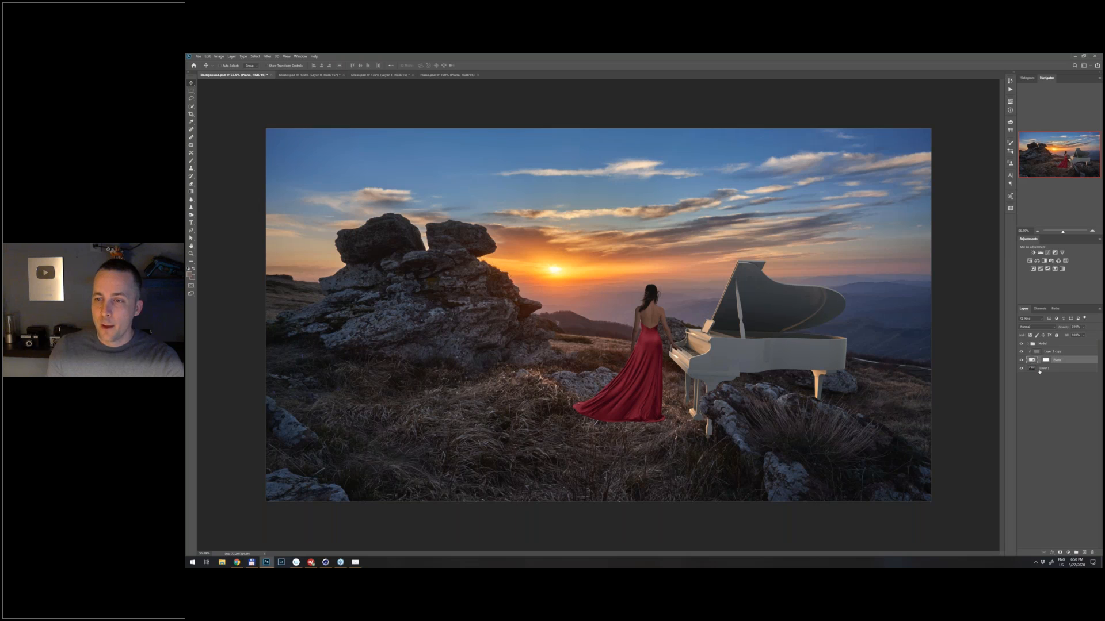
pyautogui.click(1038, 352)
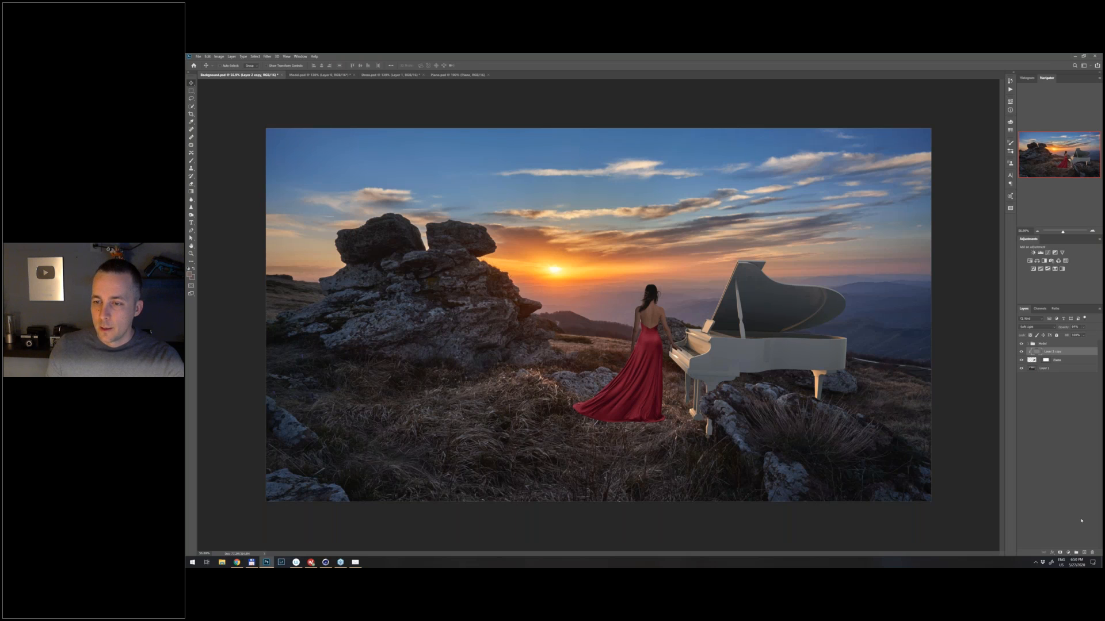
pyautogui.click(1072, 553)
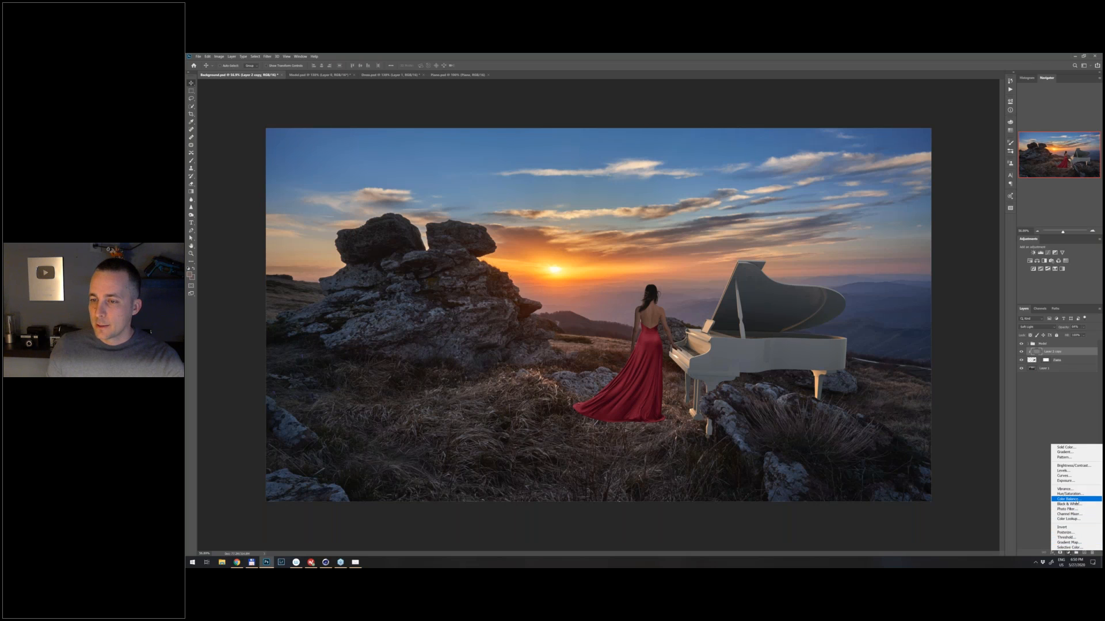
pyautogui.click(1077, 500)
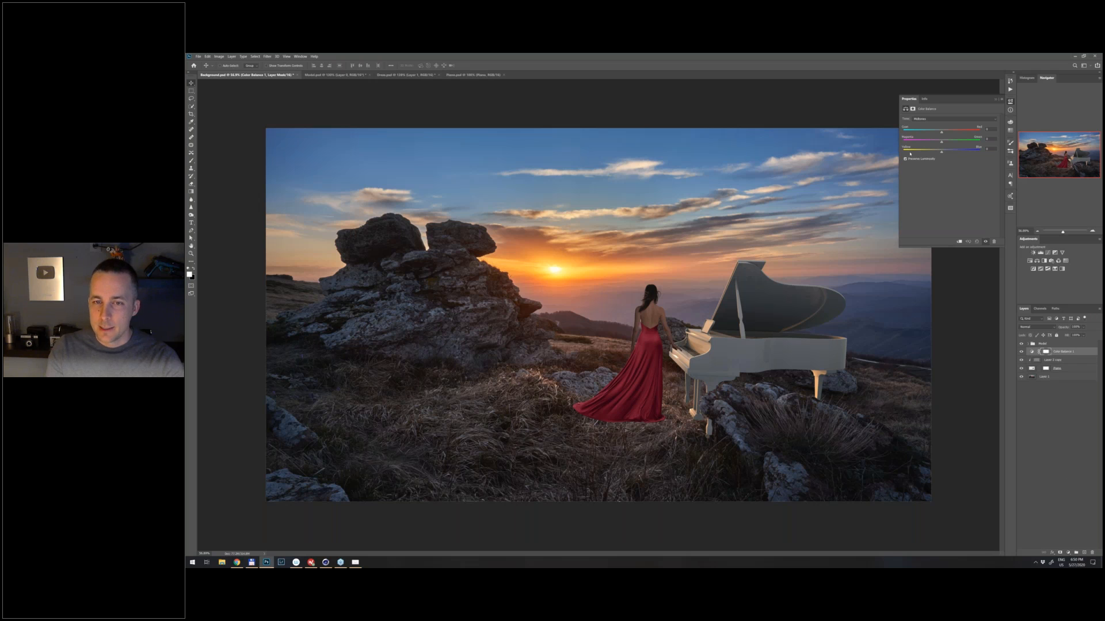
pyautogui.click(958, 242)
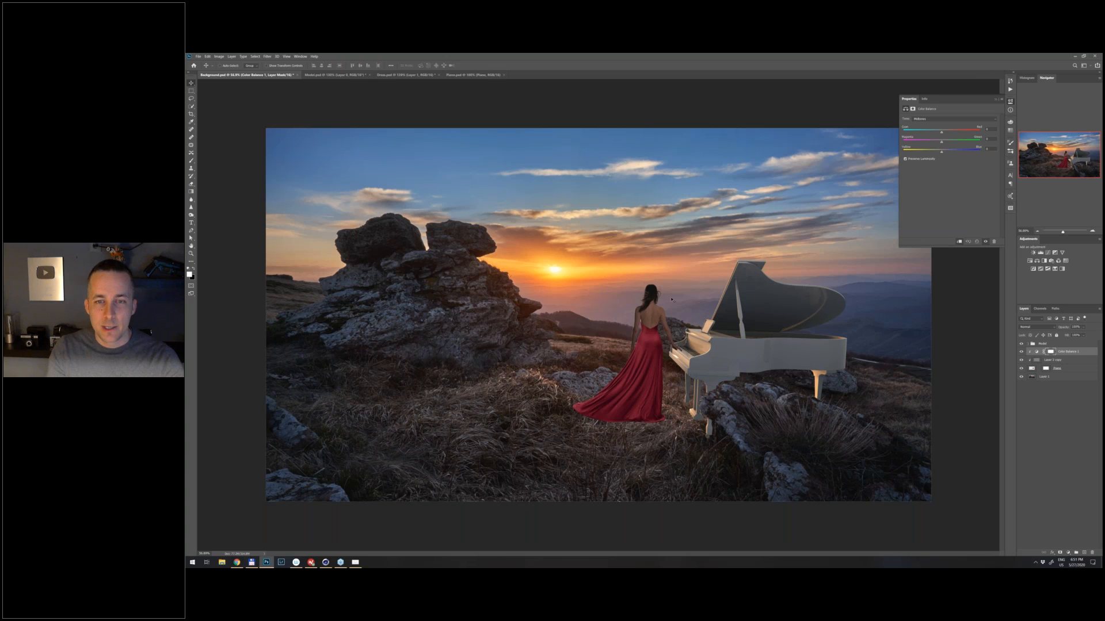
# - Shift the midtones and shadows of the piano's Color Balance adjustment slightly toward blue
pyautogui.moveTo(942, 153); pyautogui.dragTo(942, 153)
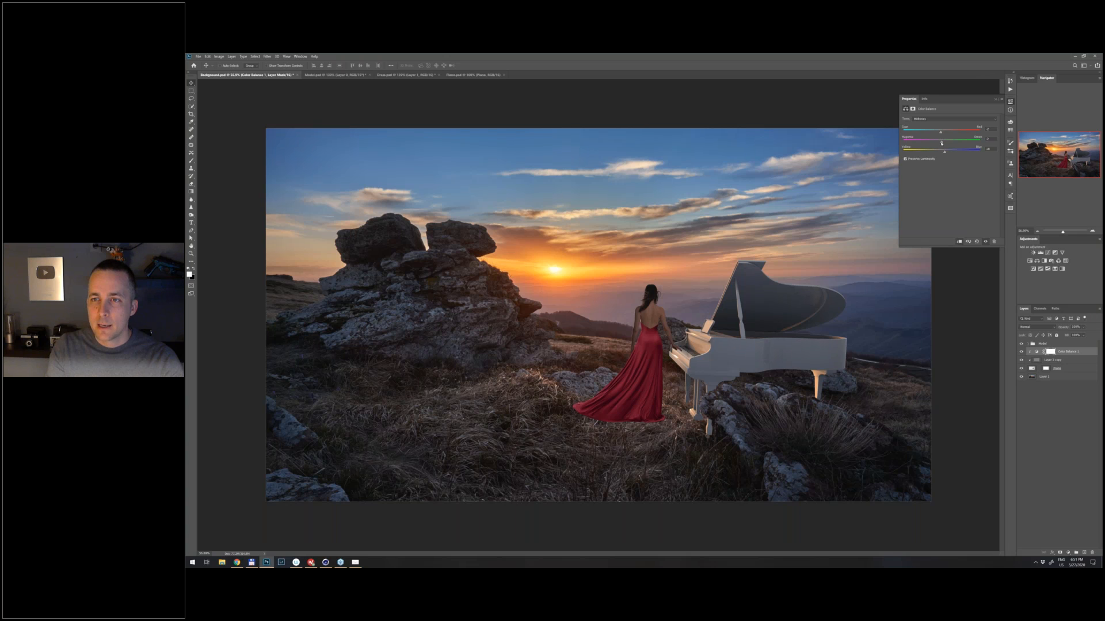
pyautogui.click(944, 119)
pyautogui.click(943, 124)
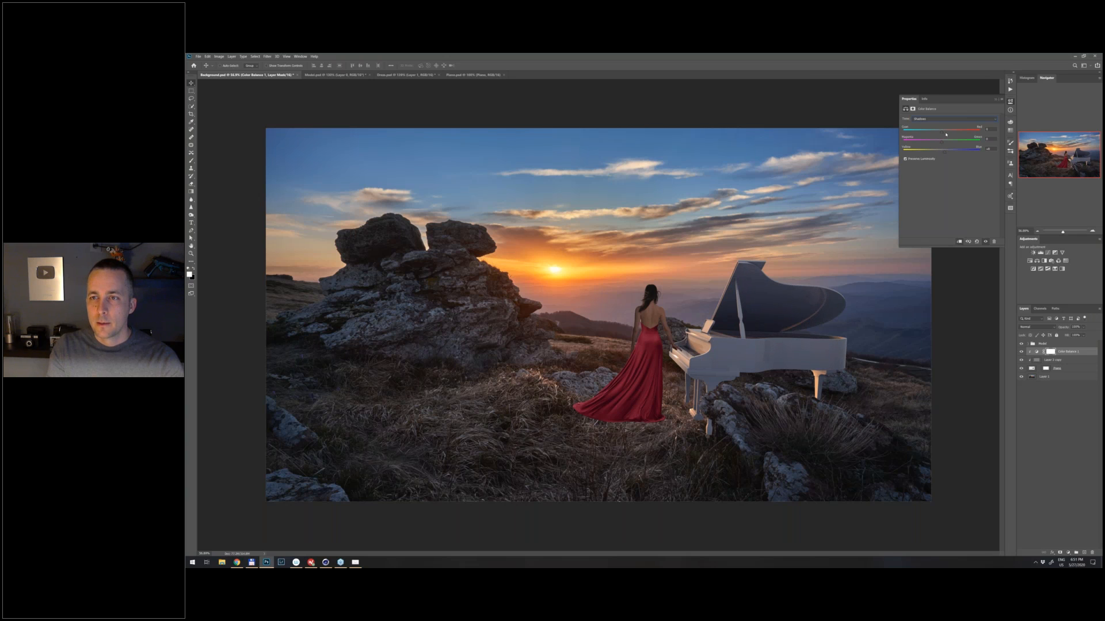
pyautogui.press('Down')
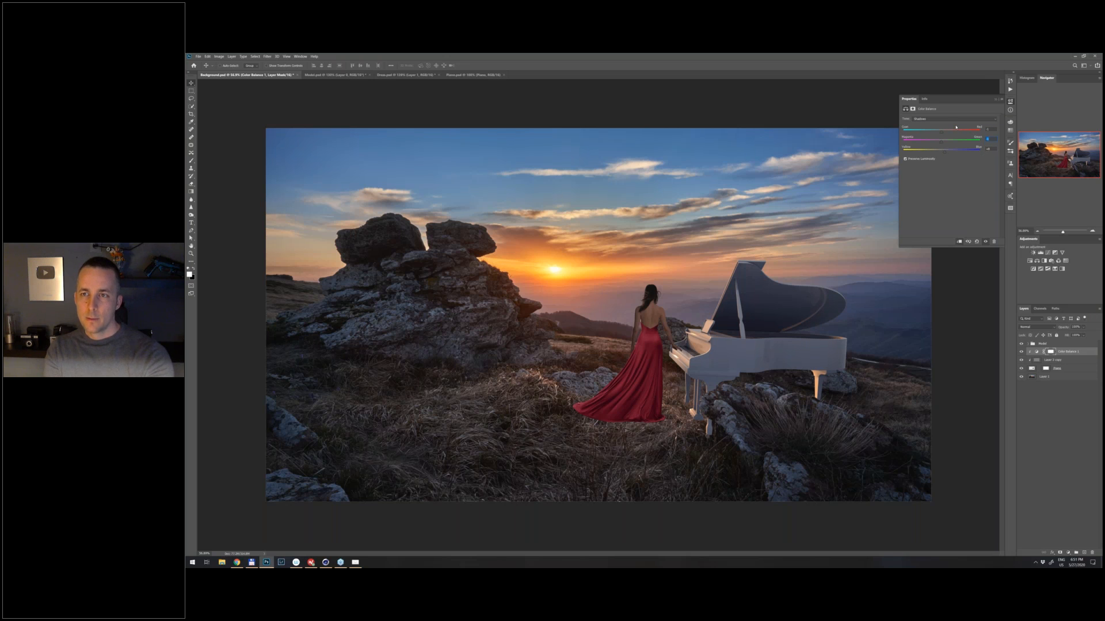
pyautogui.keyDown('alt'); pyautogui.scroll(-4, 742, 326); pyautogui.keyUp('alt')
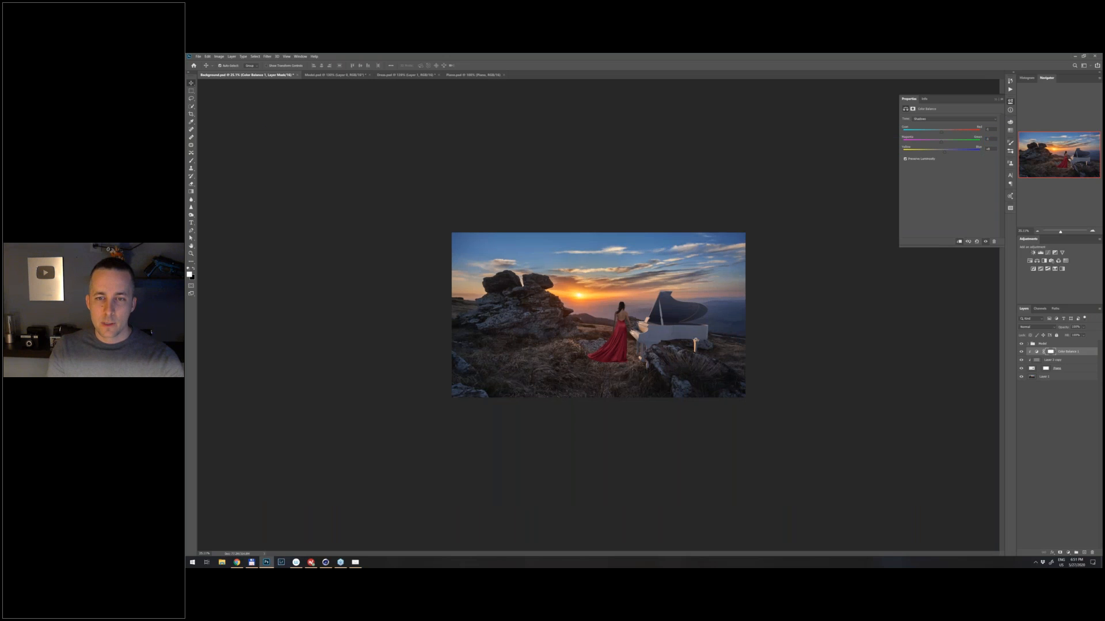
pyautogui.keyDown('alt'); pyautogui.scroll(4, 695, 345); pyautogui.keyUp('alt')
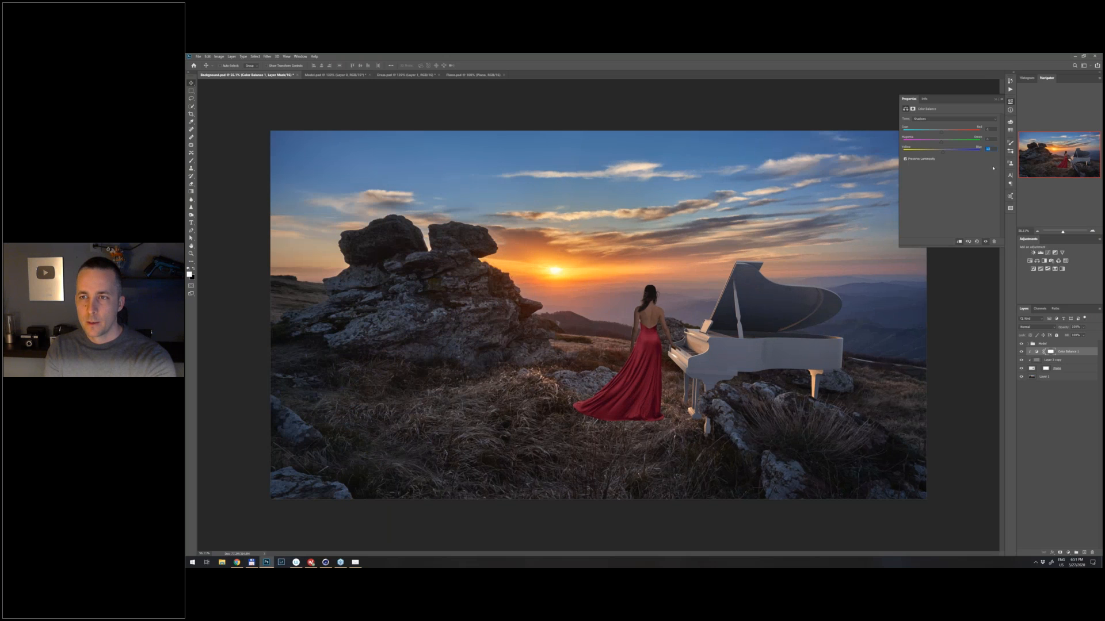
pyautogui.keyDown('alt'); pyautogui.scroll(-6, 699, 338); pyautogui.keyUp('alt')
pyautogui.keyDown('alt'); pyautogui.scroll(1, 679, 337); pyautogui.keyUp('alt')
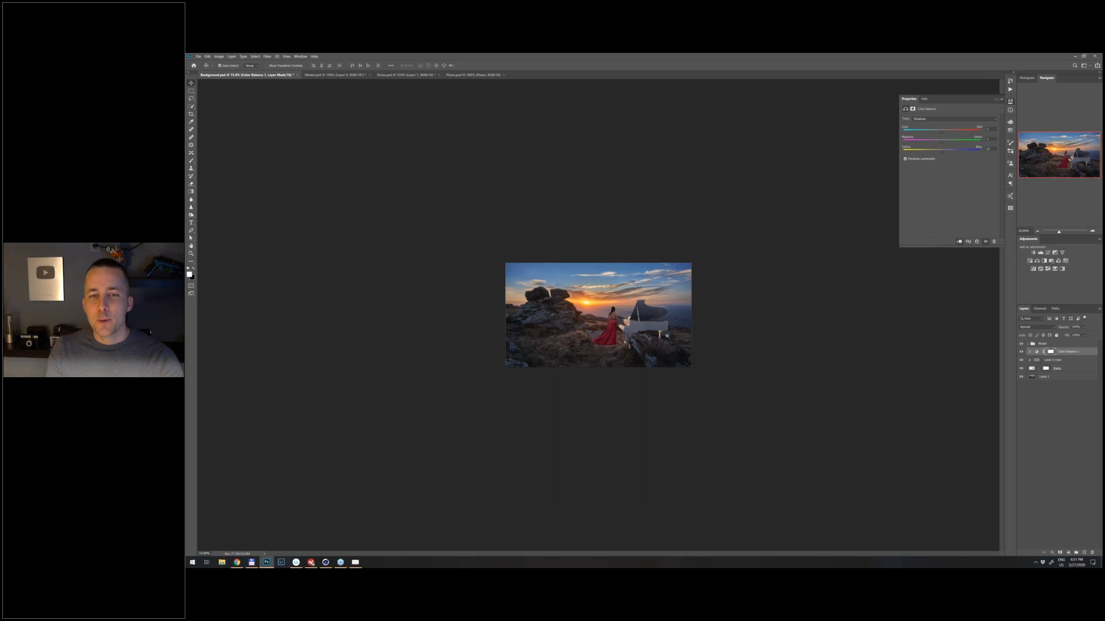
# - Examine how the piano's colour matches the landscape and the woman at several zoom levels
pyautogui.keyDown('alt'); pyautogui.scroll(1, 679, 336); pyautogui.keyUp('alt')
pyautogui.keyDown('alt'); pyautogui.scroll(1, 598, 315); pyautogui.keyUp('alt')
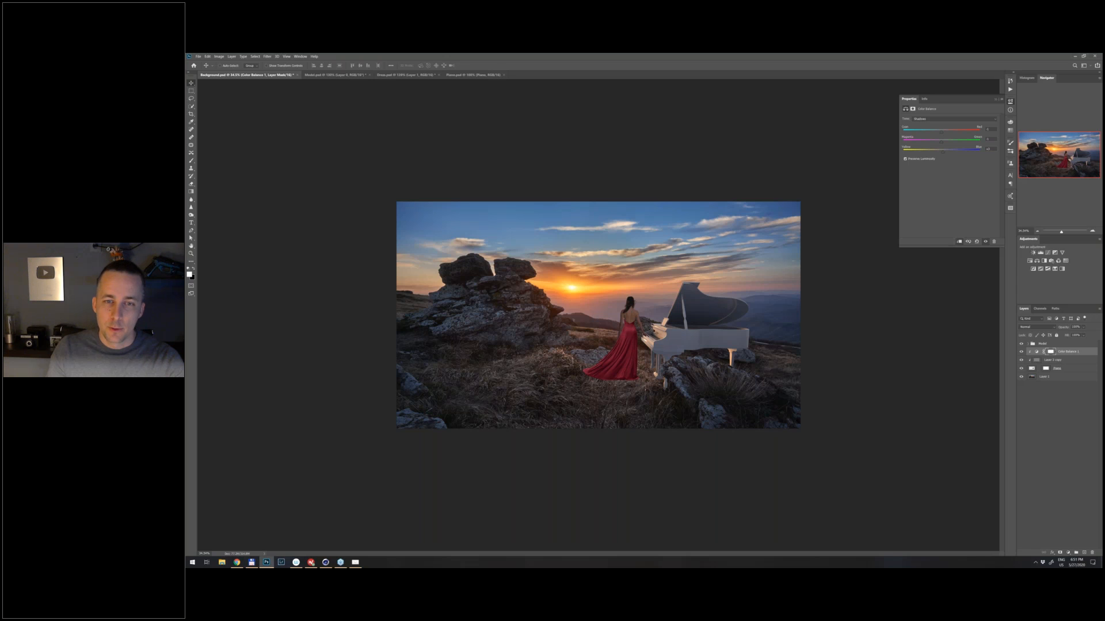
pyautogui.moveTo(678, 341); pyautogui.dragTo(711, 345)
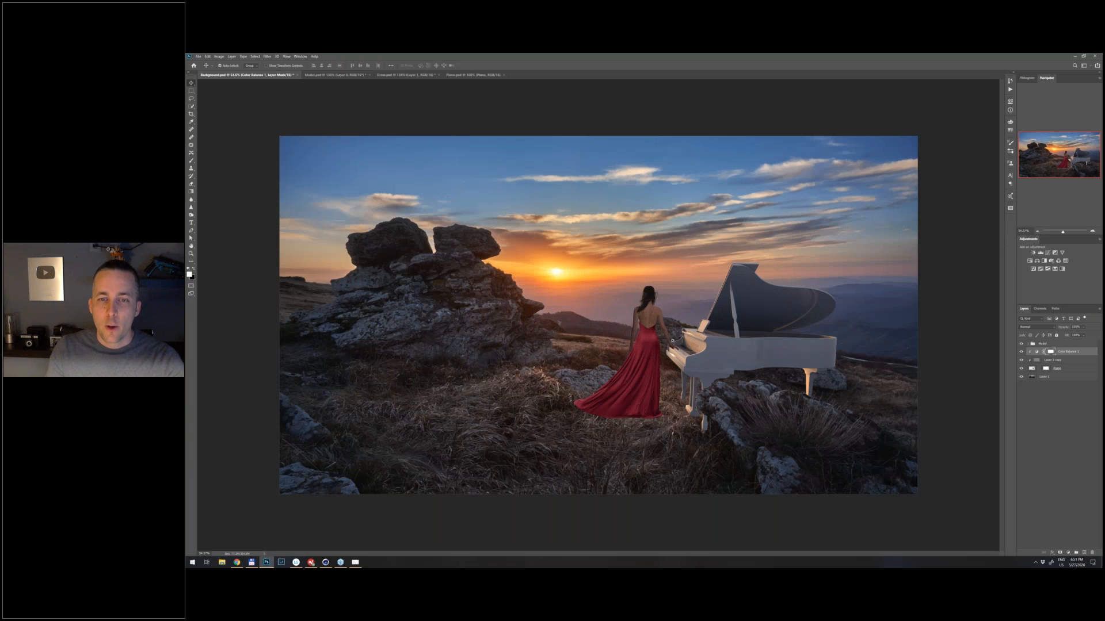
pyautogui.moveTo(672, 340); pyautogui.dragTo(679, 341)
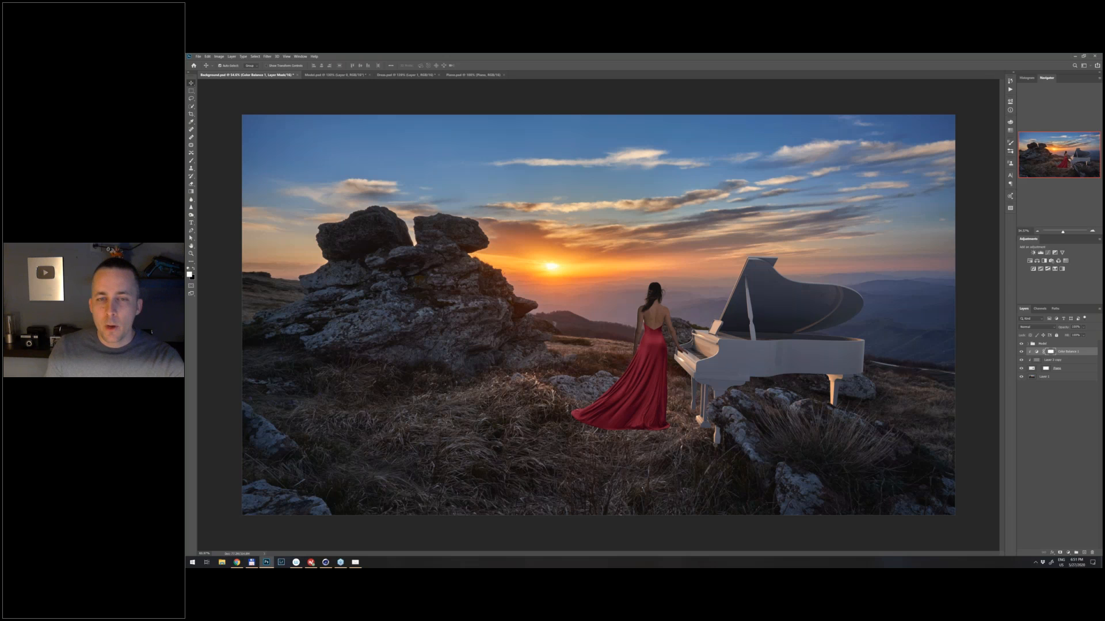
pyautogui.moveTo(665, 362); pyautogui.dragTo(657, 362)
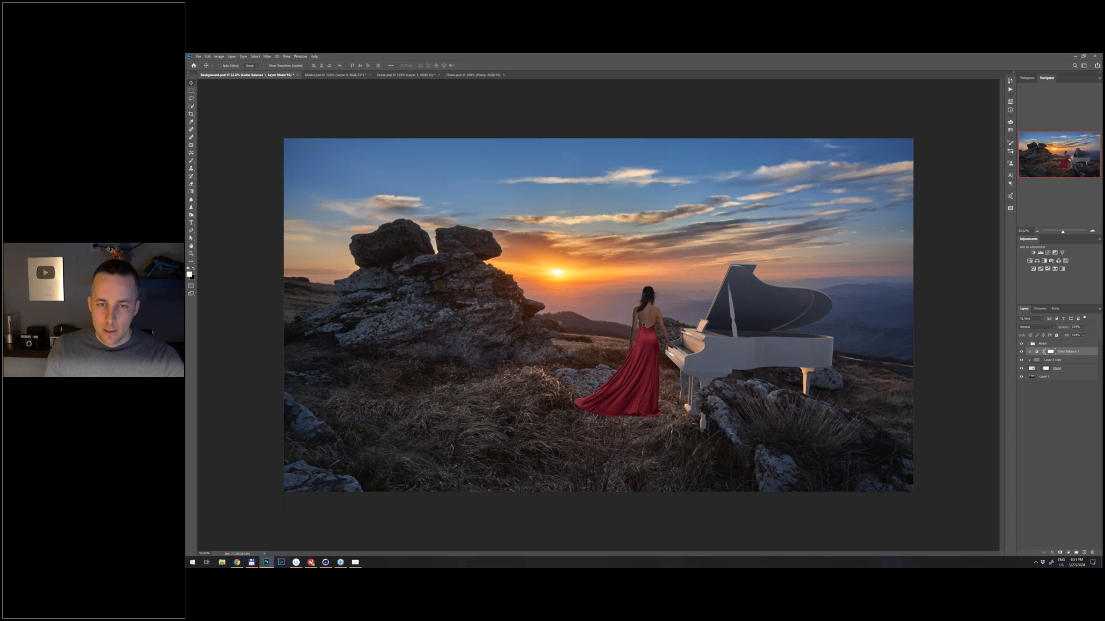
pyautogui.moveTo(655, 322); pyautogui.dragTo(656, 287)
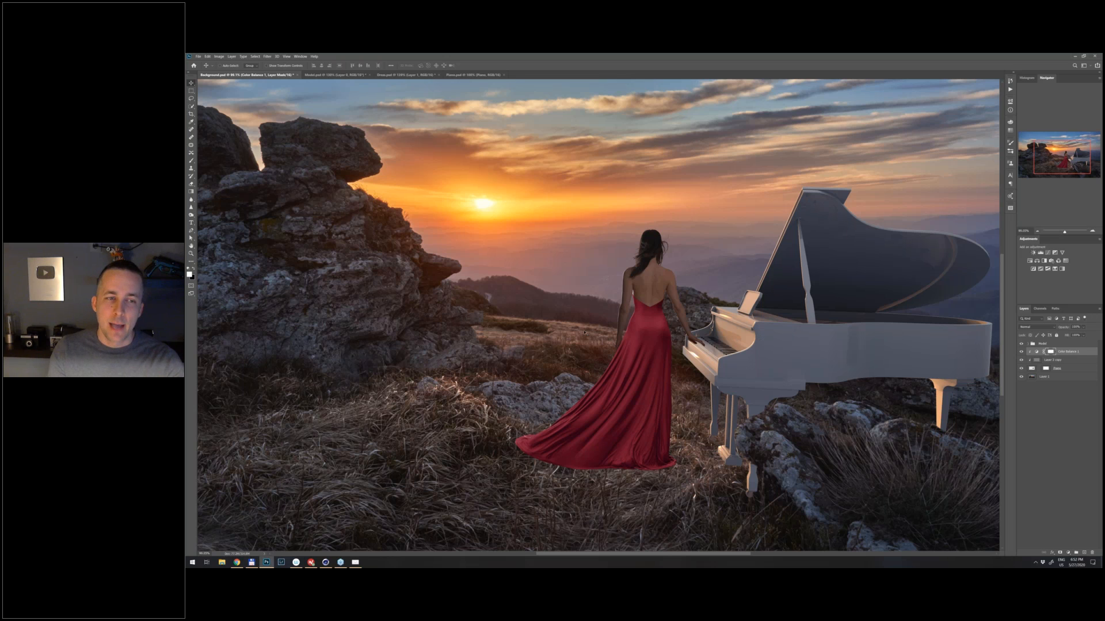
pyautogui.moveTo(638, 327); pyautogui.dragTo(424, 338)
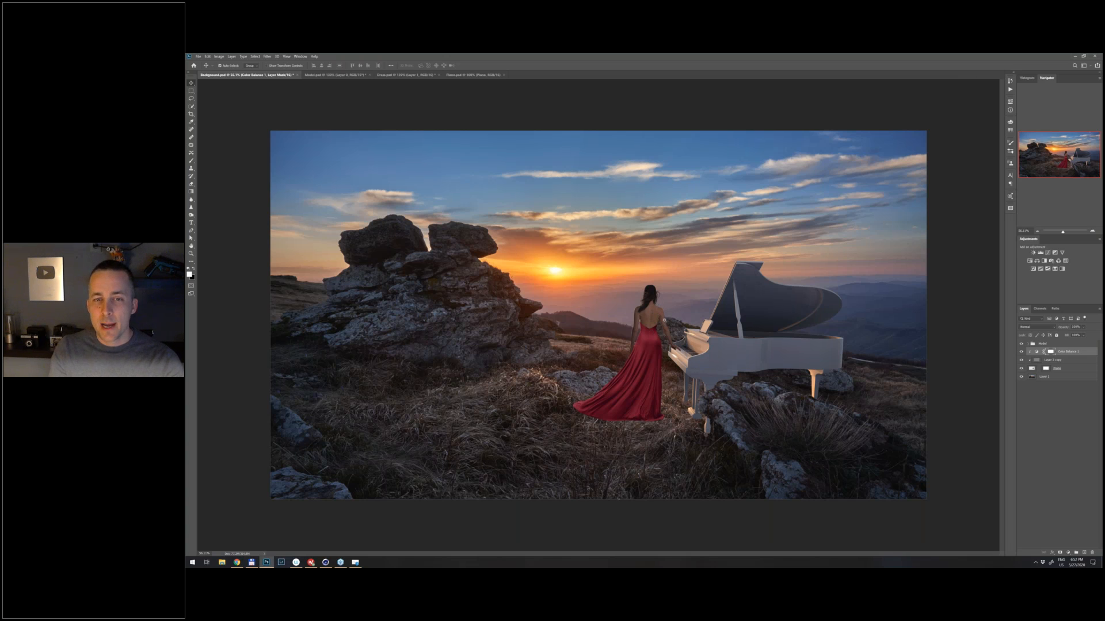
pyautogui.moveTo(664, 320); pyautogui.dragTo(478, 333)
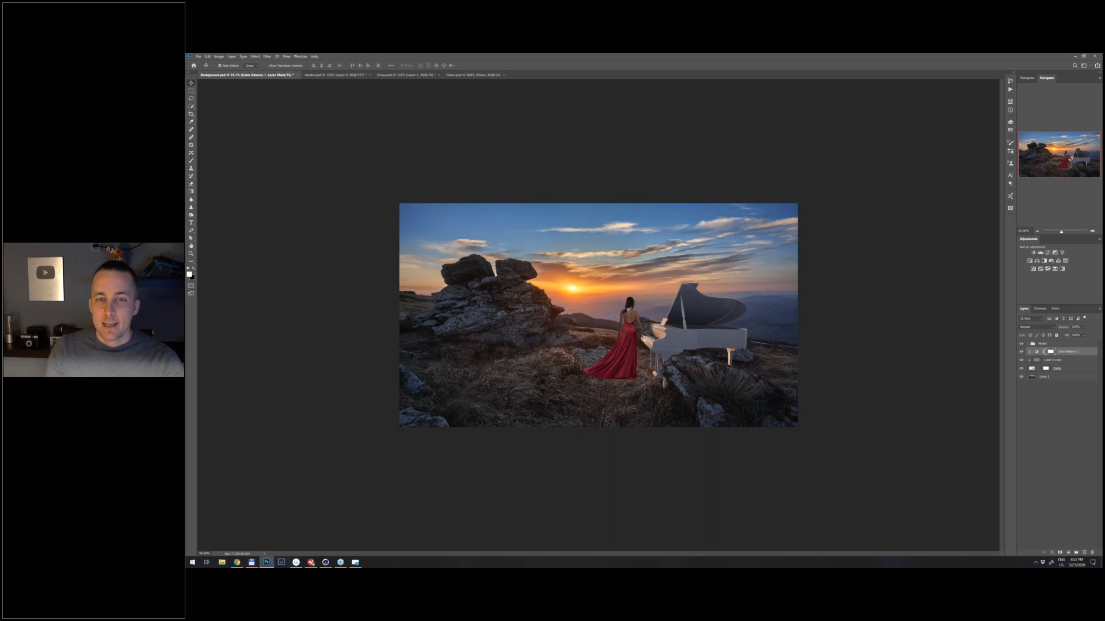
pyautogui.hotkey('ctrl', '+')
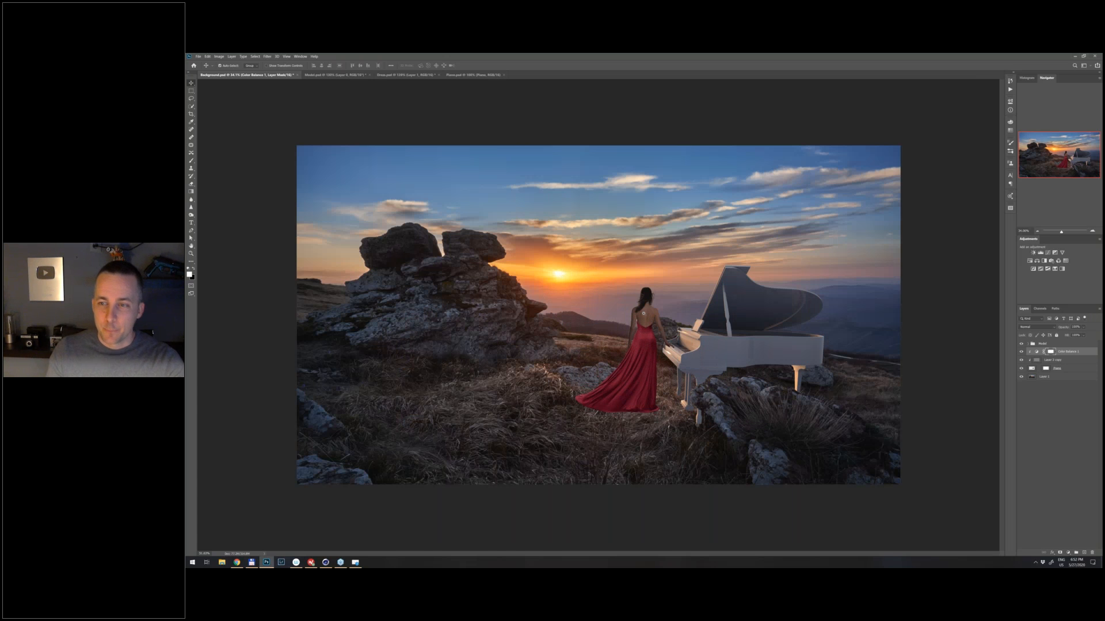
# - Add a Curves adjustment above the Model group and clip it to the group
pyautogui.scroll(3, 644, 313)
pyautogui.click(1067, 551)
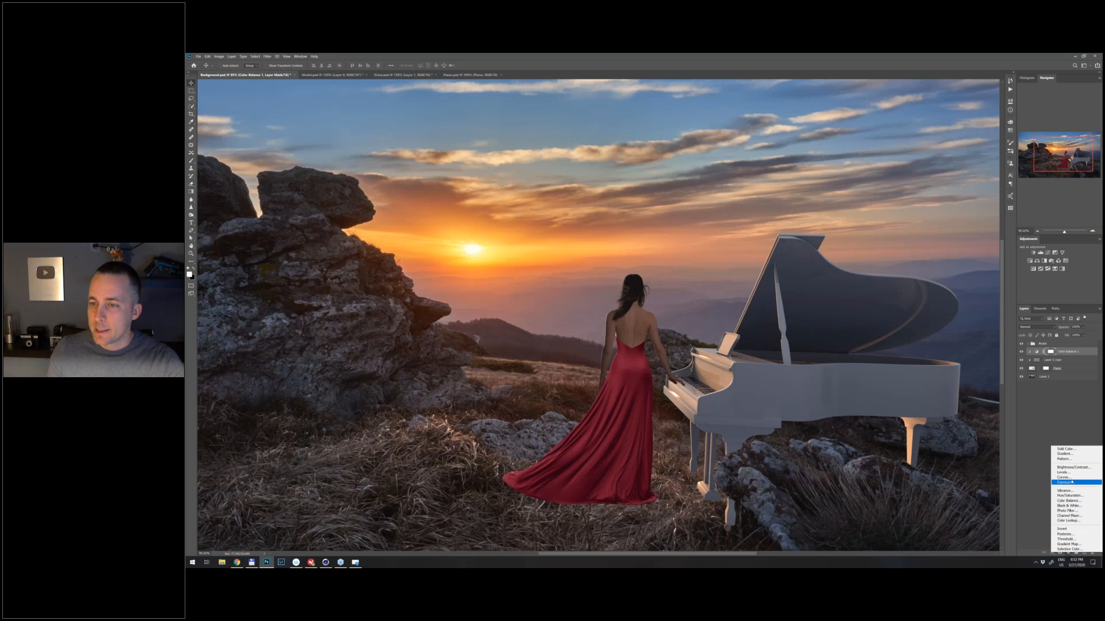
pyautogui.click(1055, 344)
pyautogui.click(1054, 344)
pyautogui.click(1067, 550)
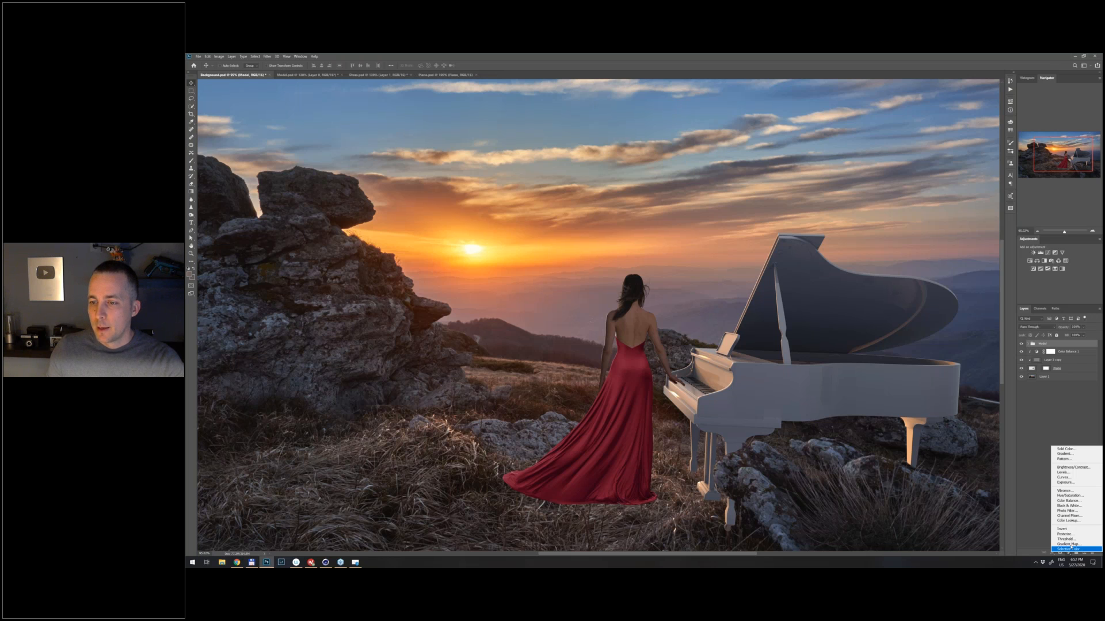
pyautogui.click(1074, 477)
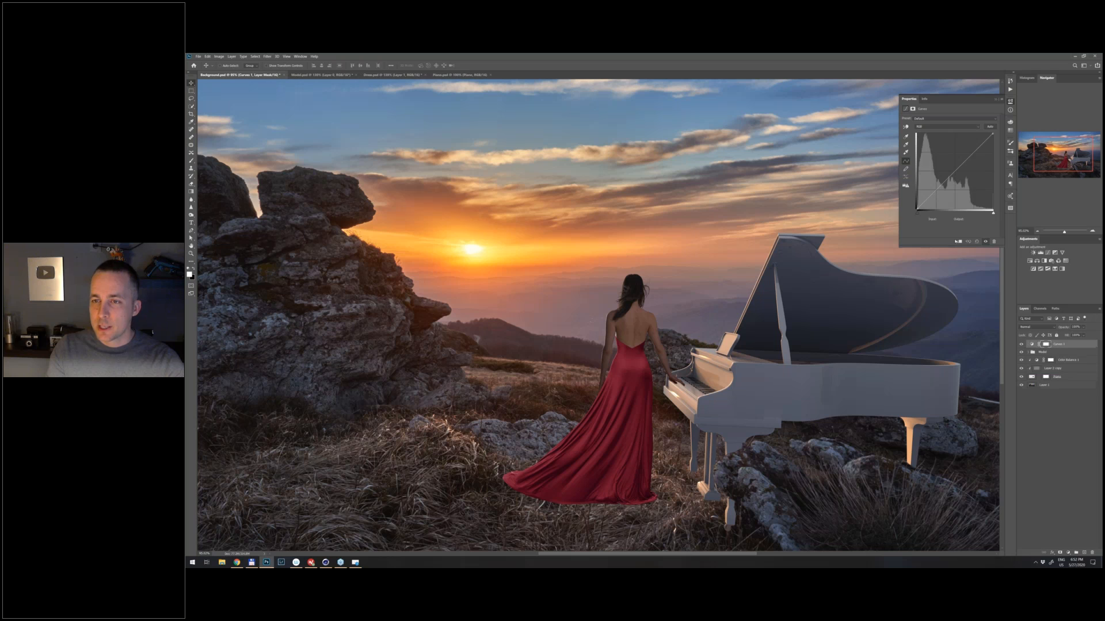
pyautogui.click(959, 243)
# - Lower the midpoint of the Model group's curve slightly to darken the woman and dress, and compare the result with the scene
pyautogui.click(957, 171)
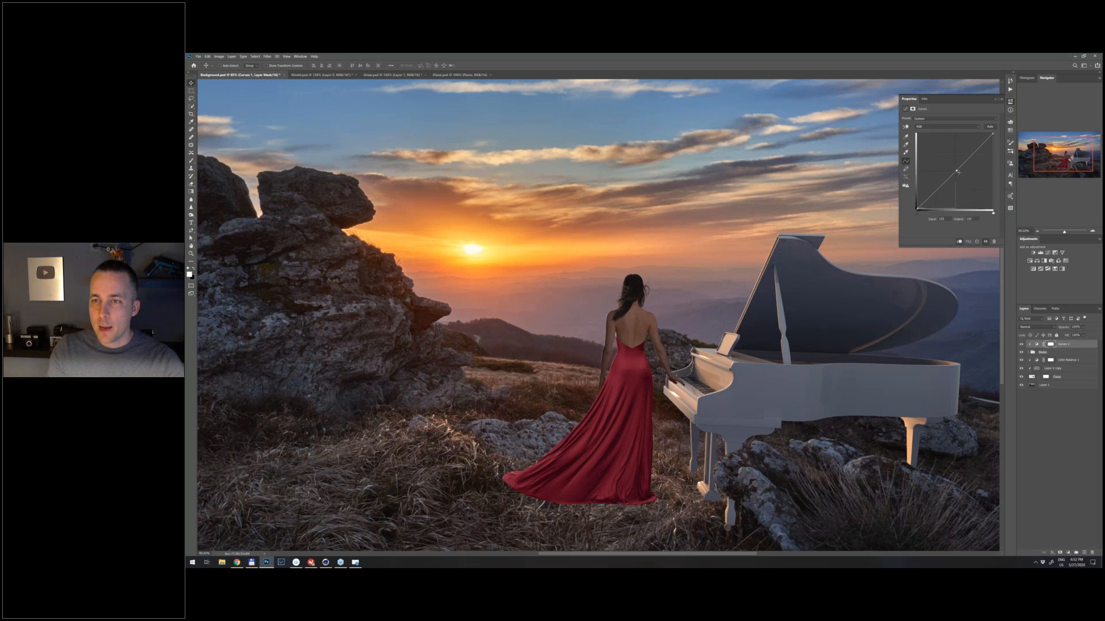
pyautogui.moveTo(959, 172); pyautogui.dragTo(958, 174)
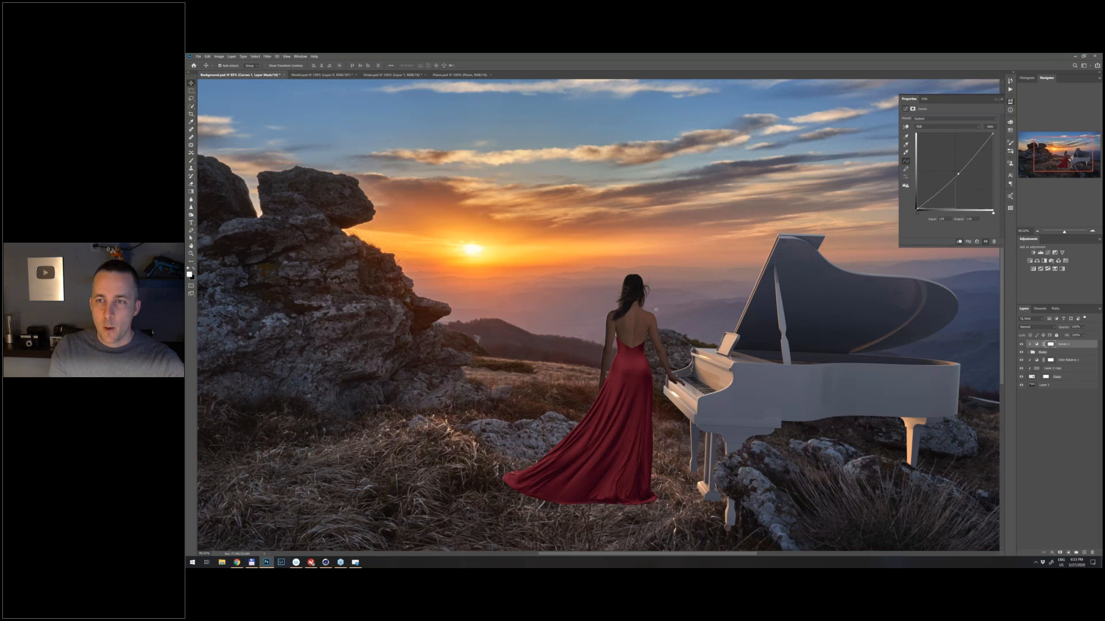
pyautogui.scroll(-3, 656, 310)
pyautogui.scroll(1, 655, 309)
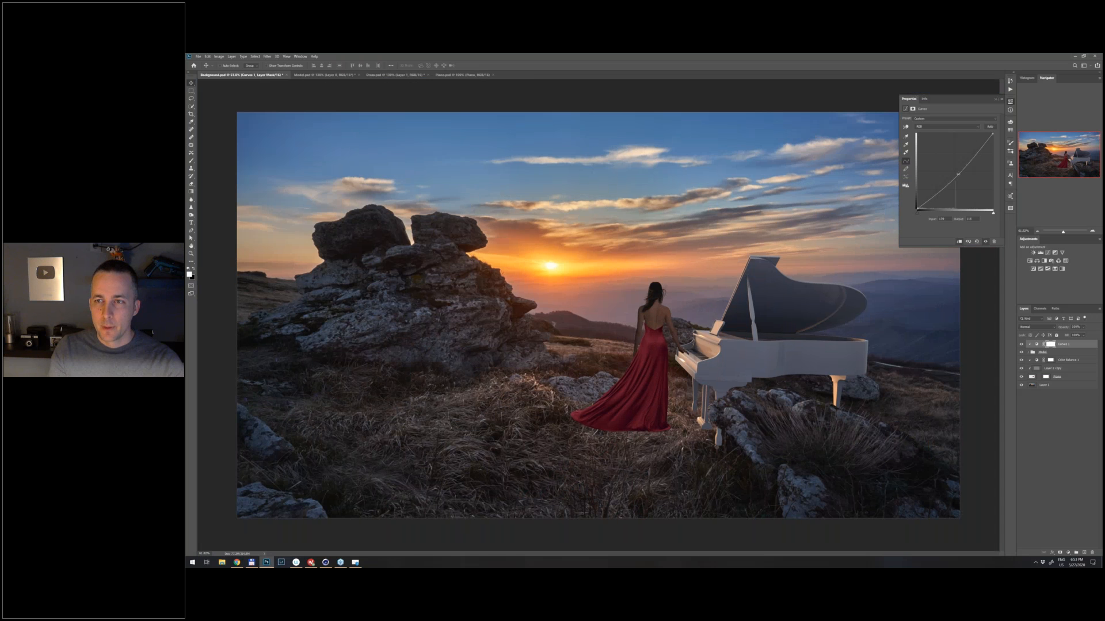
# - Hide the Model group's Curves adjustment and add a Threshold adjustment layer on top of the composite
pyautogui.click(996, 100)
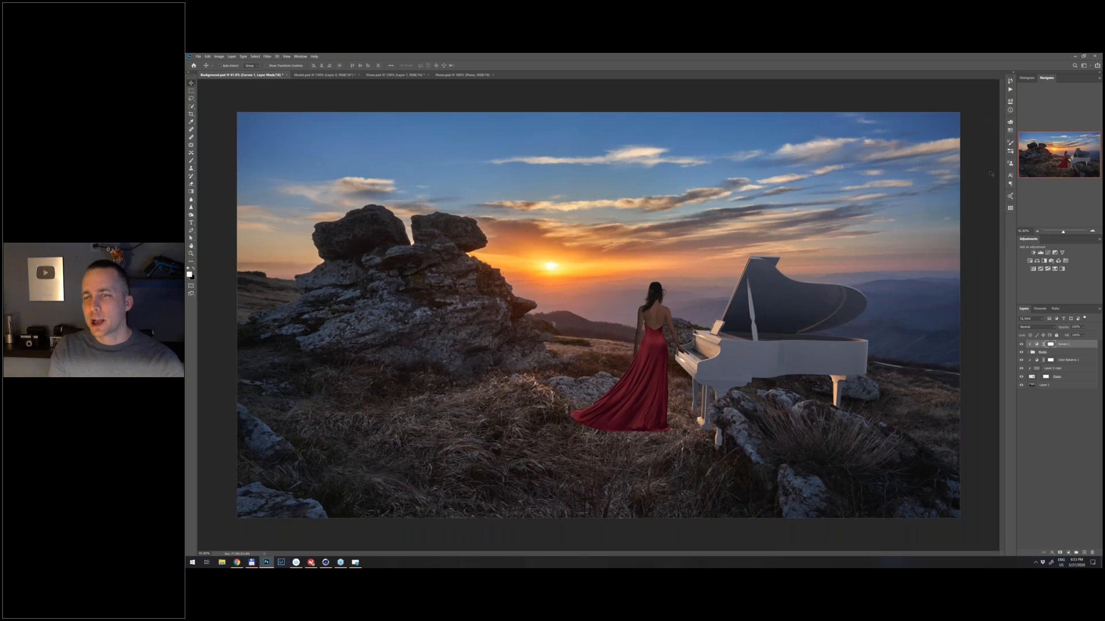
pyautogui.click(1022, 344)
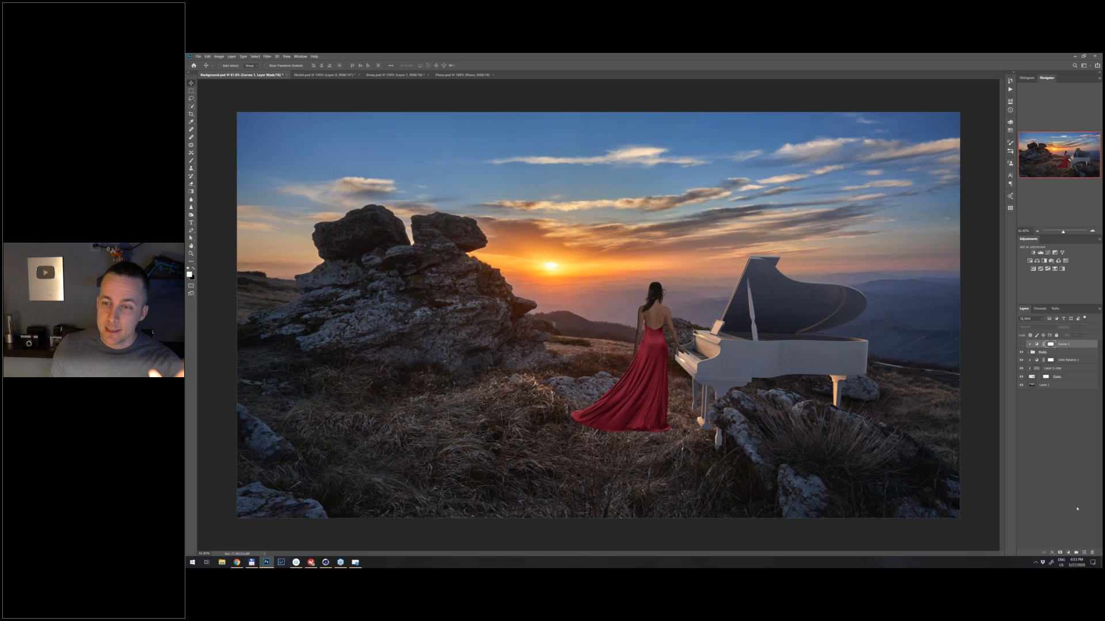
pyautogui.click(1070, 551)
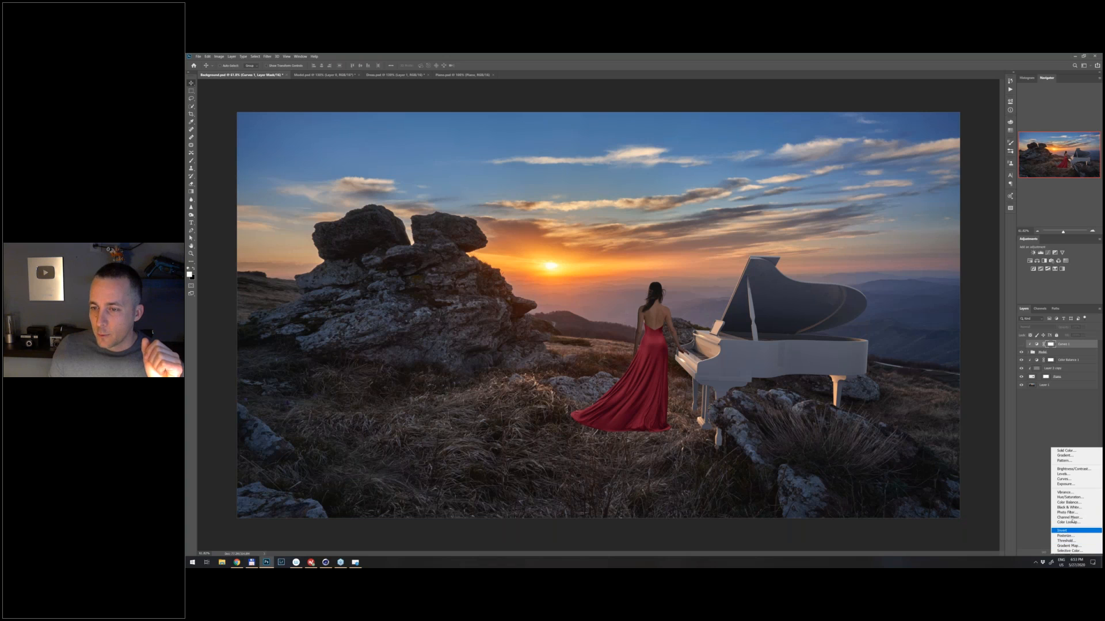
pyautogui.click(1072, 542)
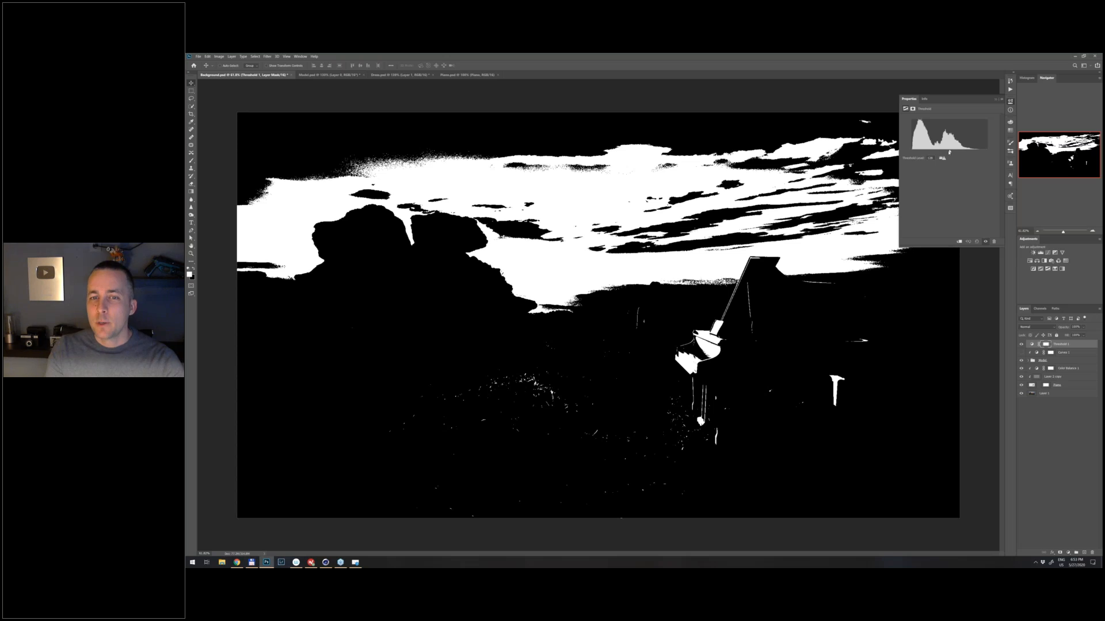
# - Vary the Threshold level around the midtones and lower it to the minimum to look for the darkest areas
pyautogui.moveTo(949, 152); pyautogui.dragTo(943, 152)
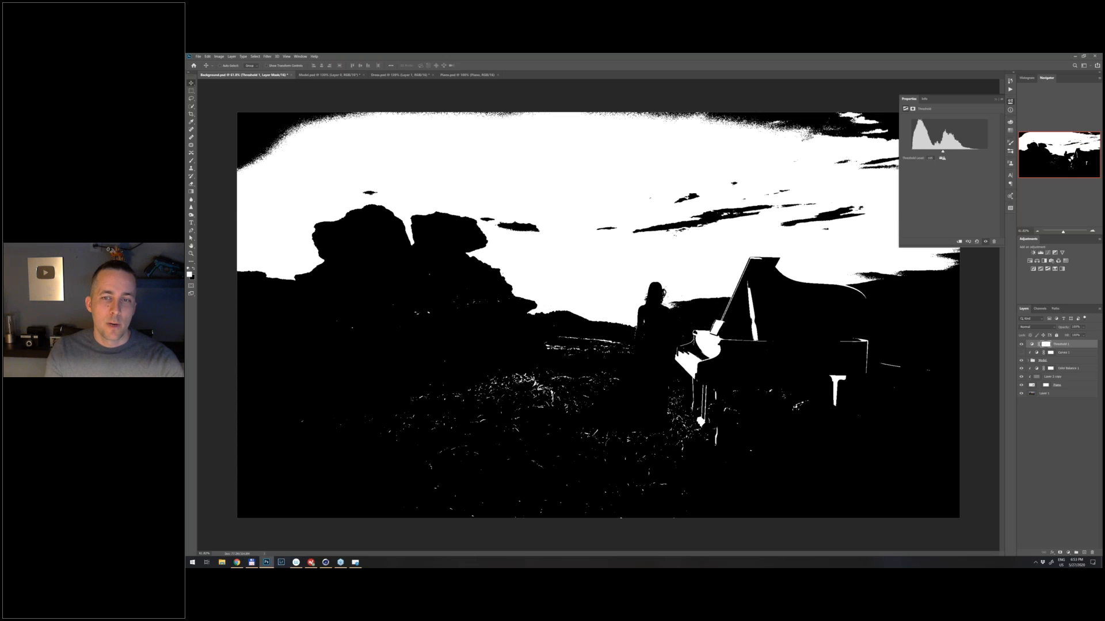
pyautogui.moveTo(943, 152); pyautogui.dragTo(946, 152)
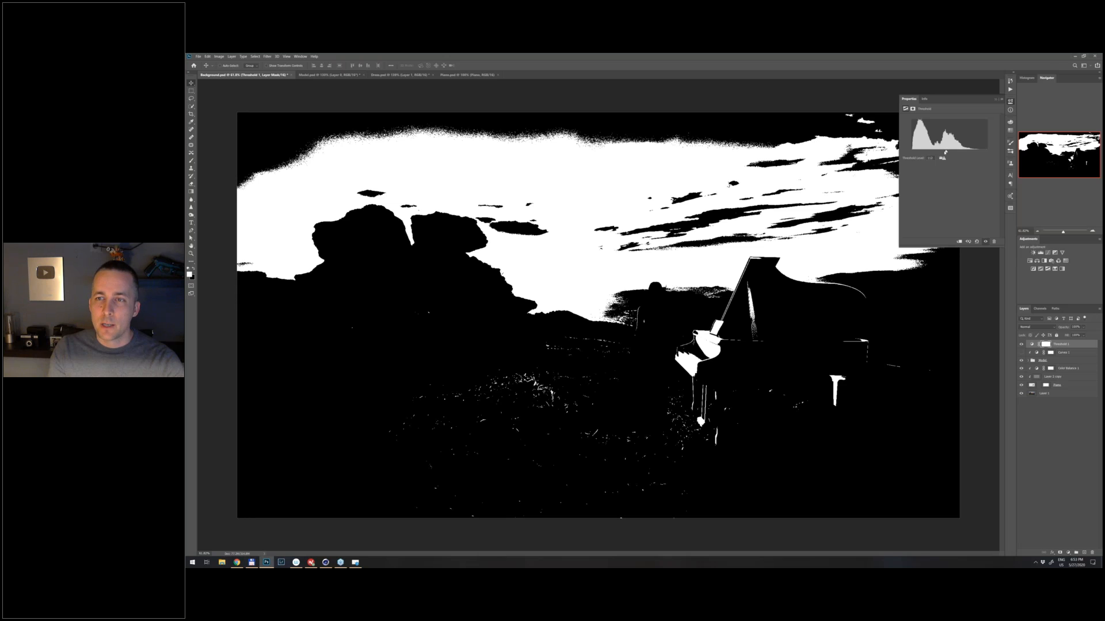
pyautogui.moveTo(945, 152); pyautogui.dragTo(912, 152)
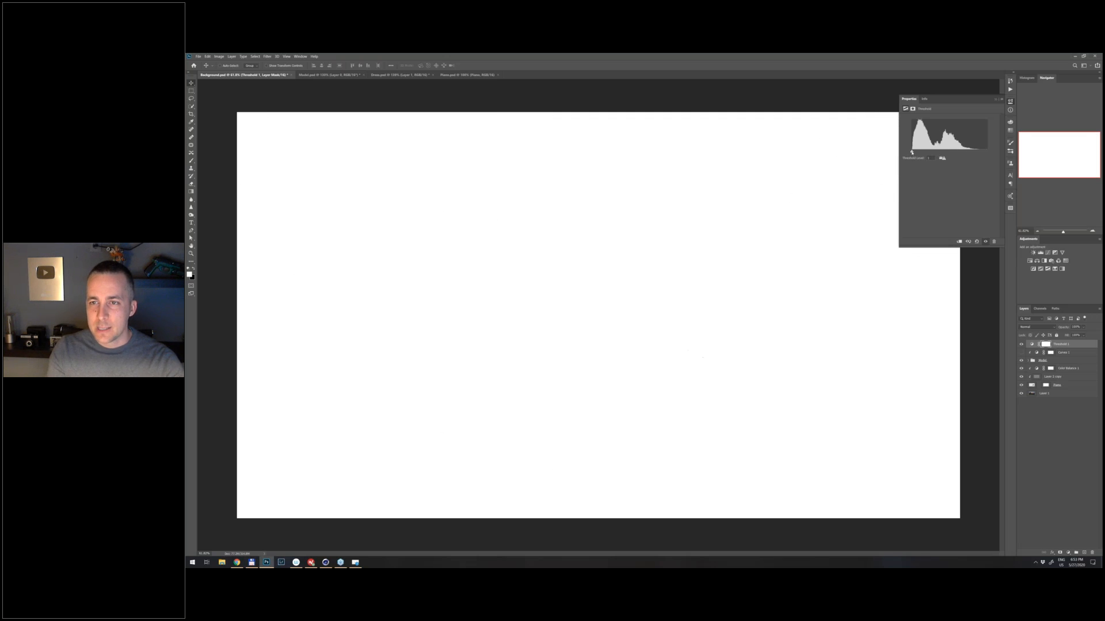
# - Examine how the woman's shadows compare with those of the rocks, grass and piano at several low Threshold levels
pyautogui.moveTo(912, 152); pyautogui.dragTo(920, 152)
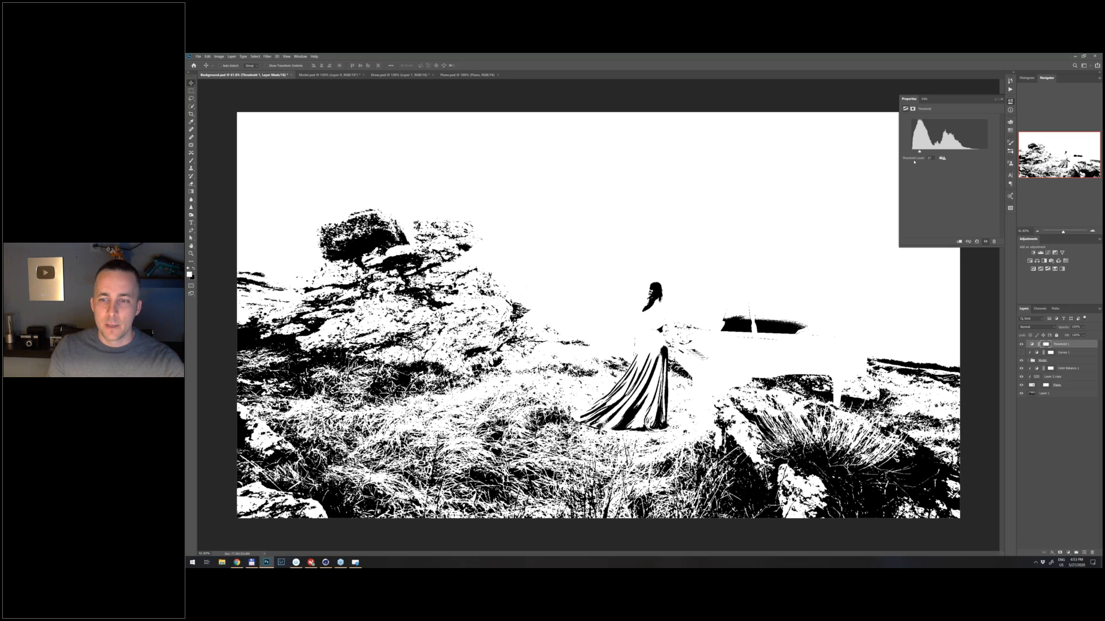
pyautogui.moveTo(919, 152); pyautogui.dragTo(914, 152)
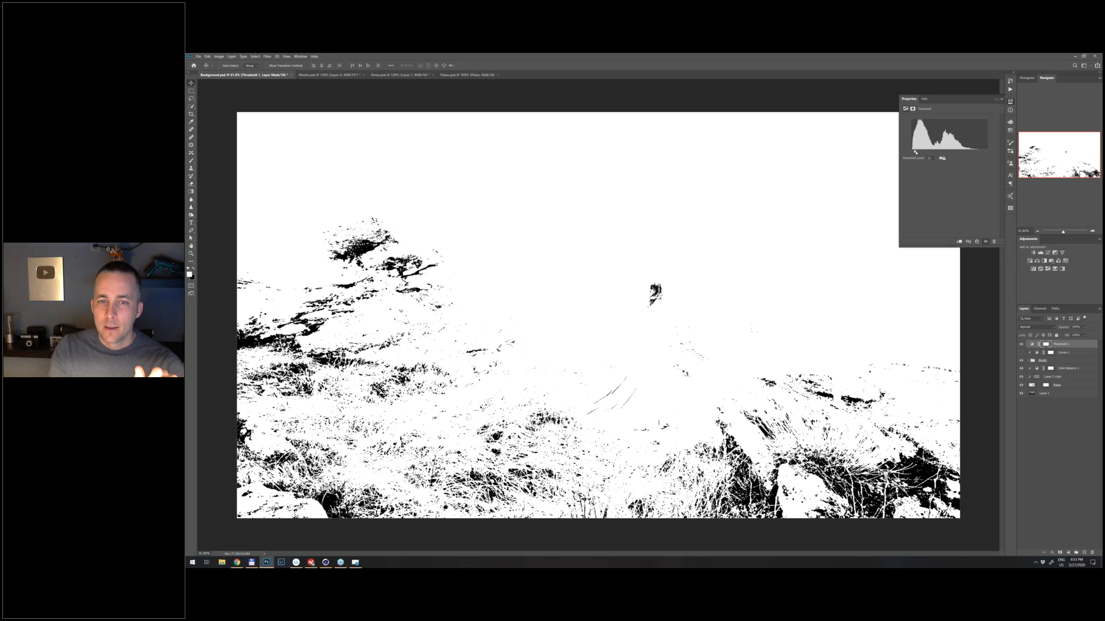
pyautogui.moveTo(915, 152); pyautogui.dragTo(916, 153)
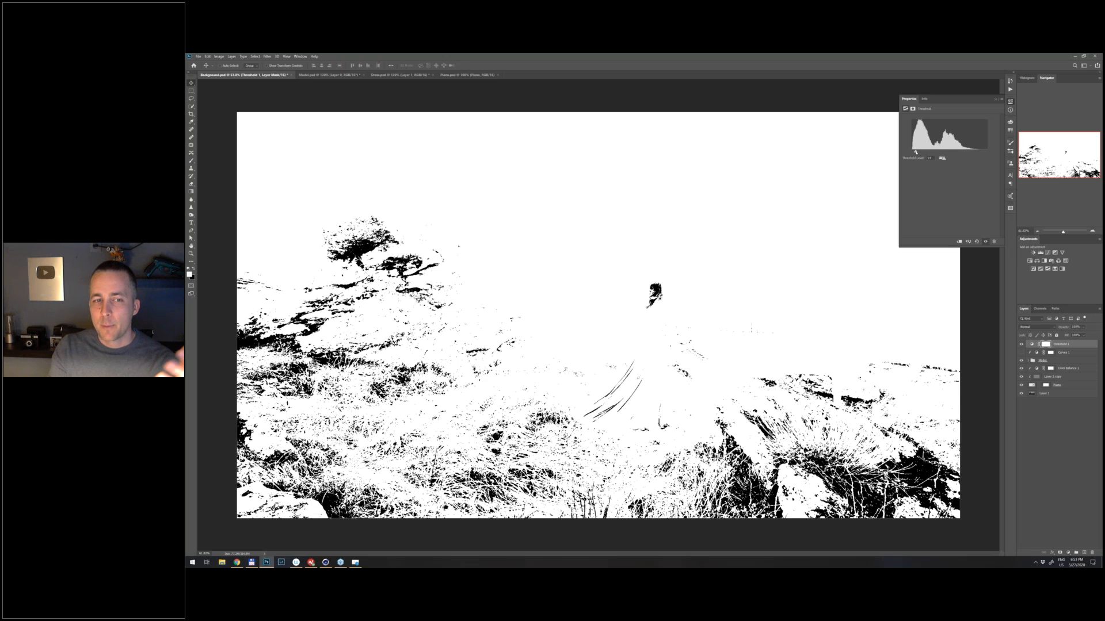
pyautogui.moveTo(916, 152); pyautogui.dragTo(919, 152)
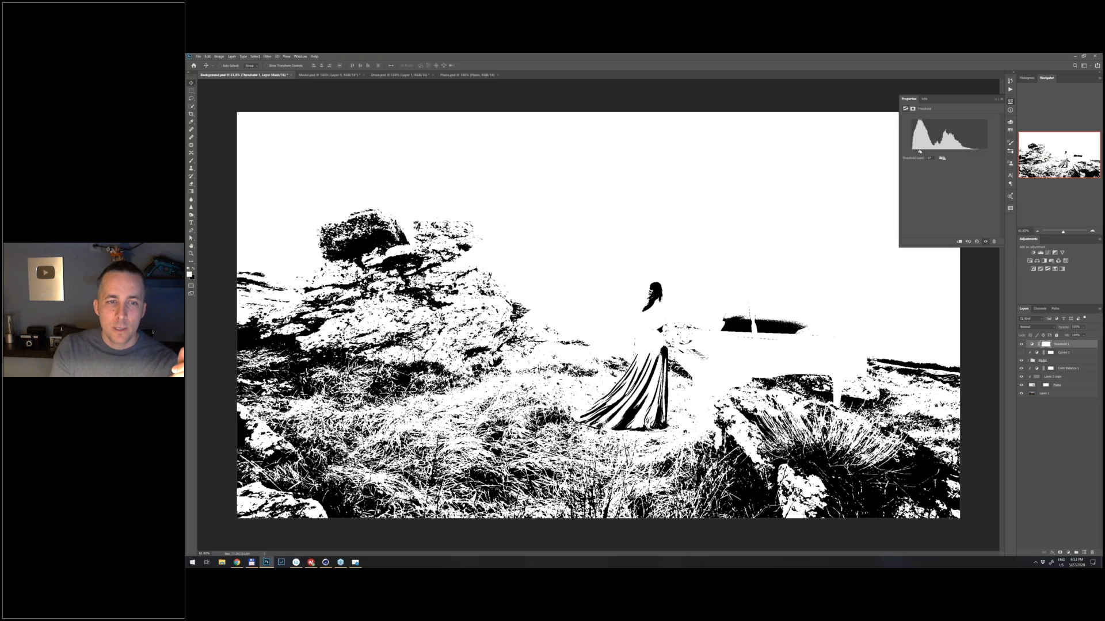
pyautogui.moveTo(919, 152); pyautogui.dragTo(923, 152)
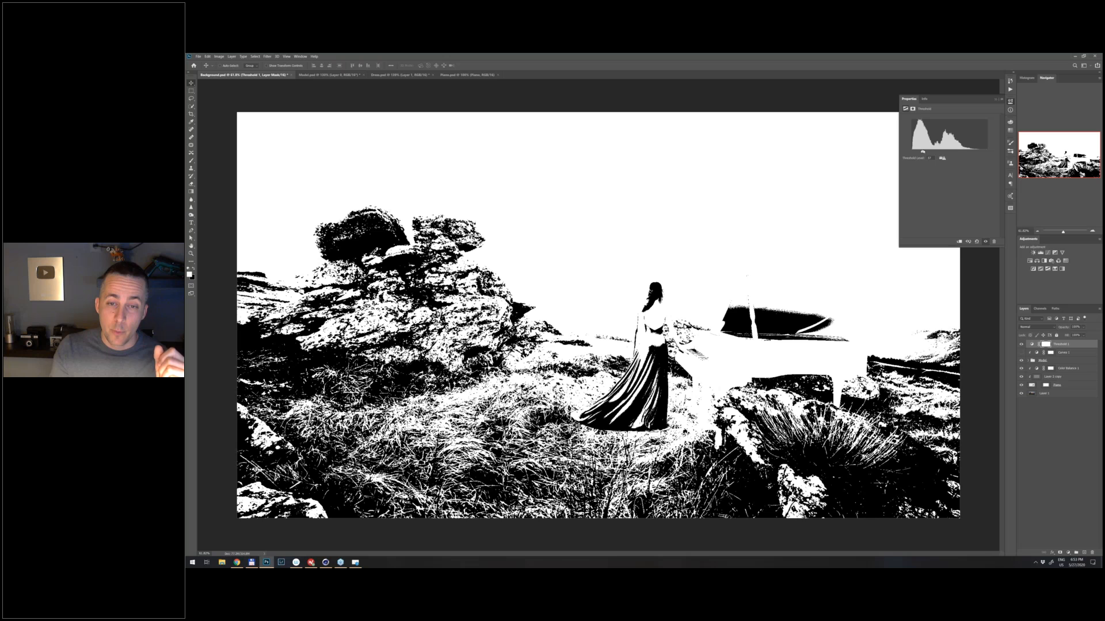
pyautogui.moveTo(923, 152); pyautogui.dragTo(921, 152)
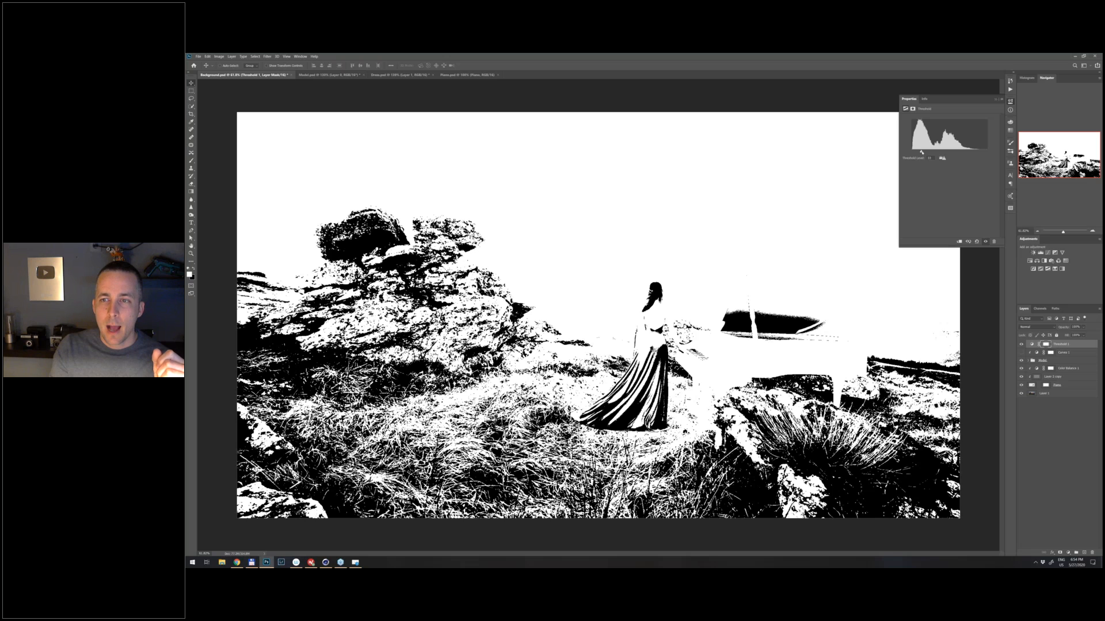
# - Raise the Threshold level toward the midtones and turn the Model group's Curves adjustment back on
pyautogui.moveTo(921, 152); pyautogui.dragTo(931, 152)
pyautogui.click(1022, 353)
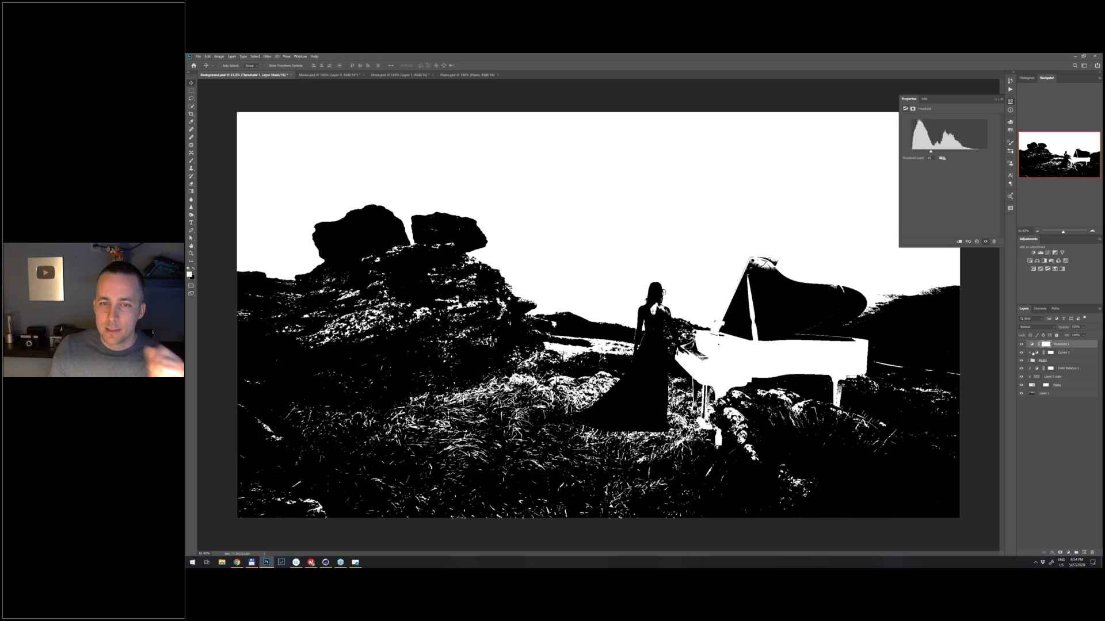
pyautogui.click(1043, 354)
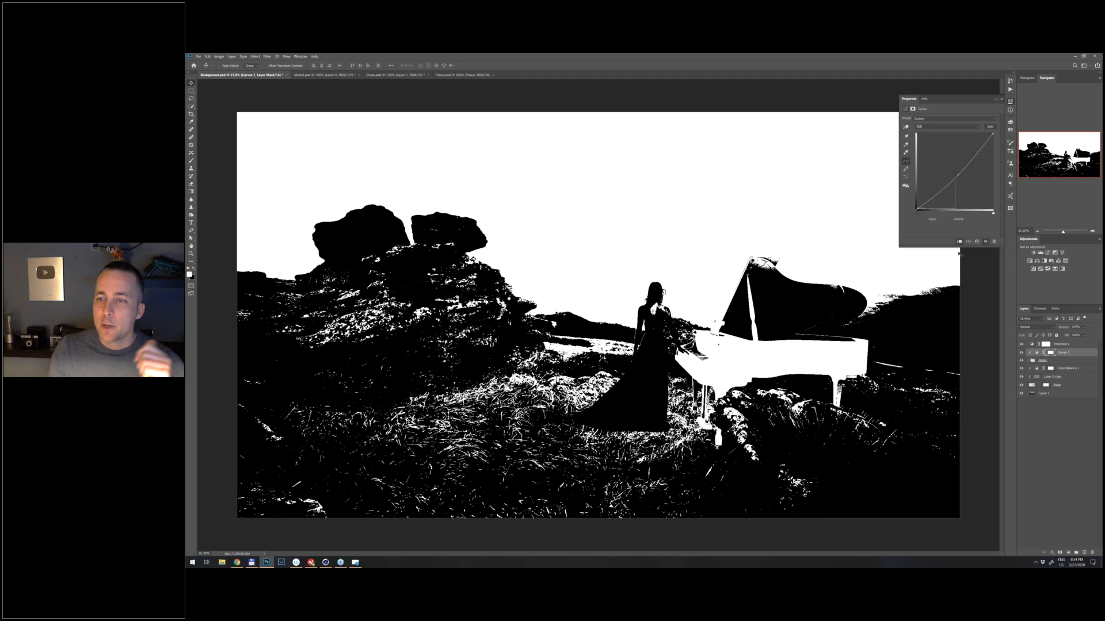
pyautogui.click(1031, 345)
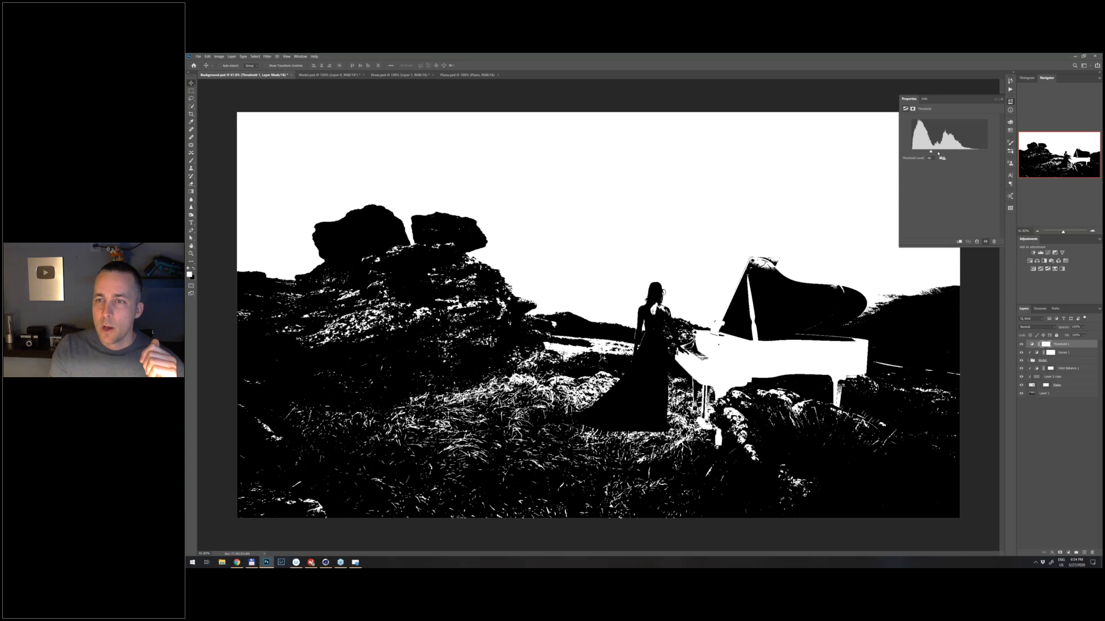
# - Inspect the brightest highlights around the piano keys at the maximum Threshold level and delete the Threshold layer
pyautogui.moveTo(931, 152); pyautogui.dragTo(987, 152)
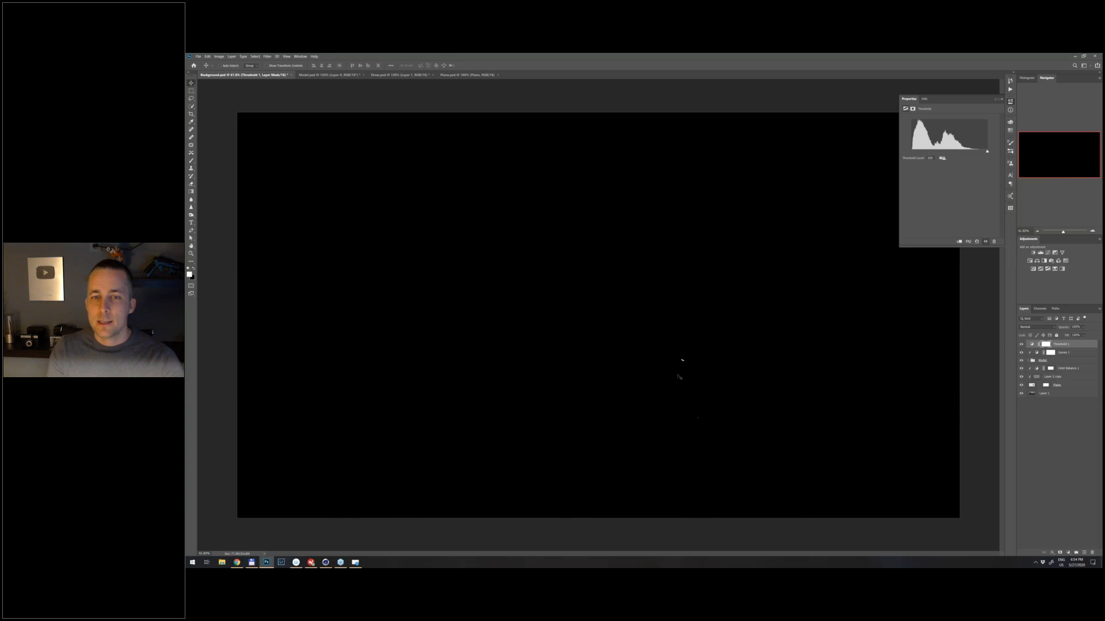
pyautogui.moveTo(704, 367); pyautogui.dragTo(713, 338)
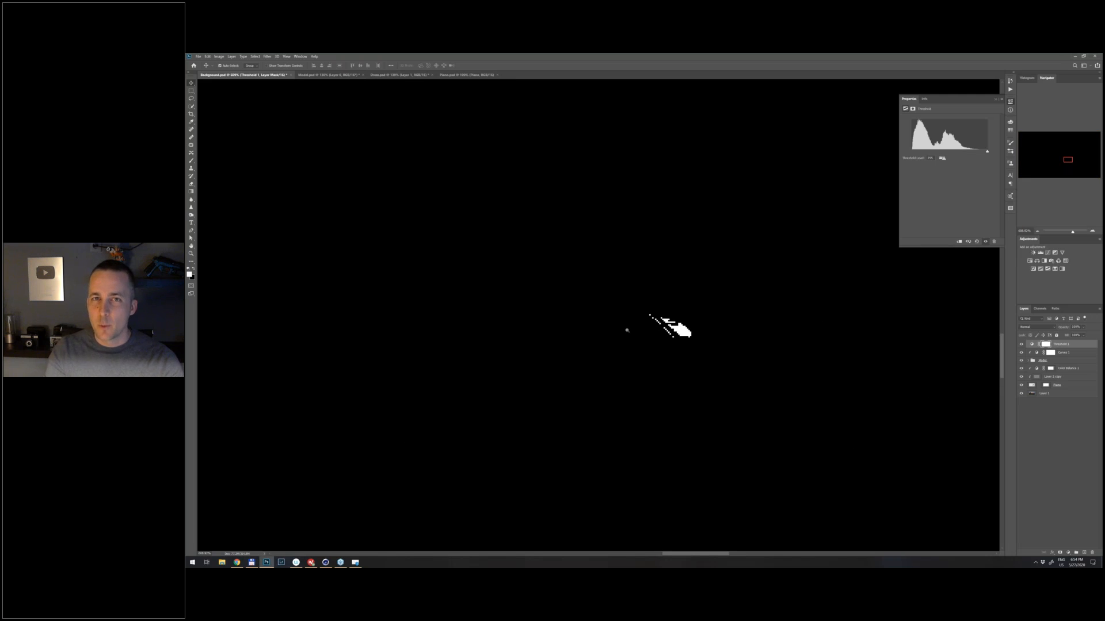
pyautogui.moveTo(681, 325)
pyautogui.mouseDown()
pyautogui.moveTo(658, 330)
pyautogui.moveTo(693, 329)
pyautogui.mouseUp()
pyautogui.moveTo(987, 152); pyautogui.dragTo(954, 151)
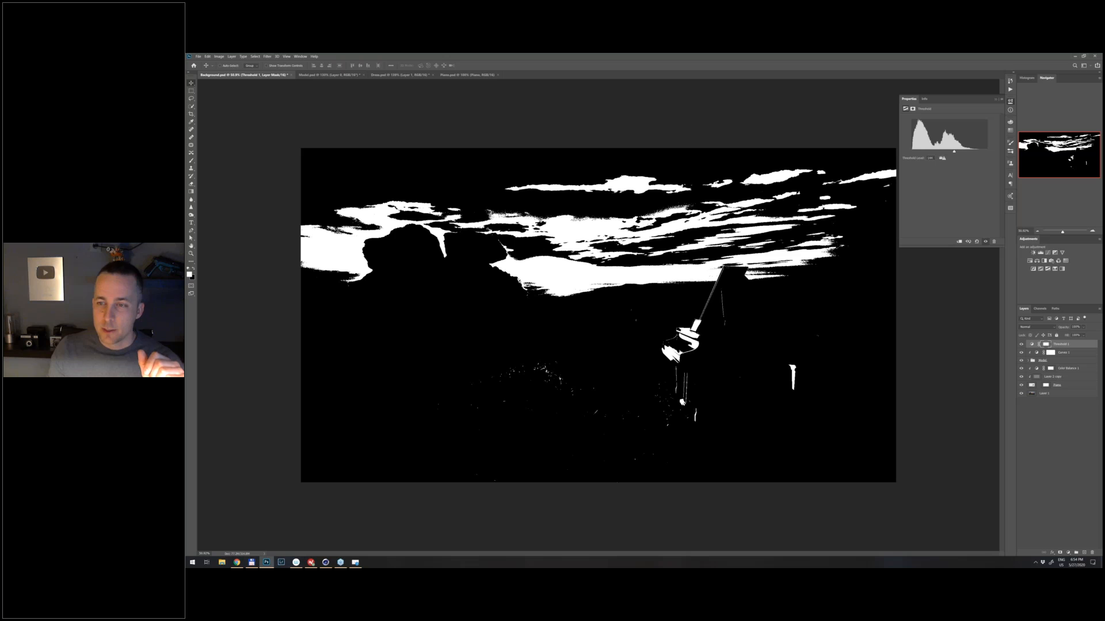
pyautogui.moveTo(1062, 344); pyautogui.dragTo(1091, 551)
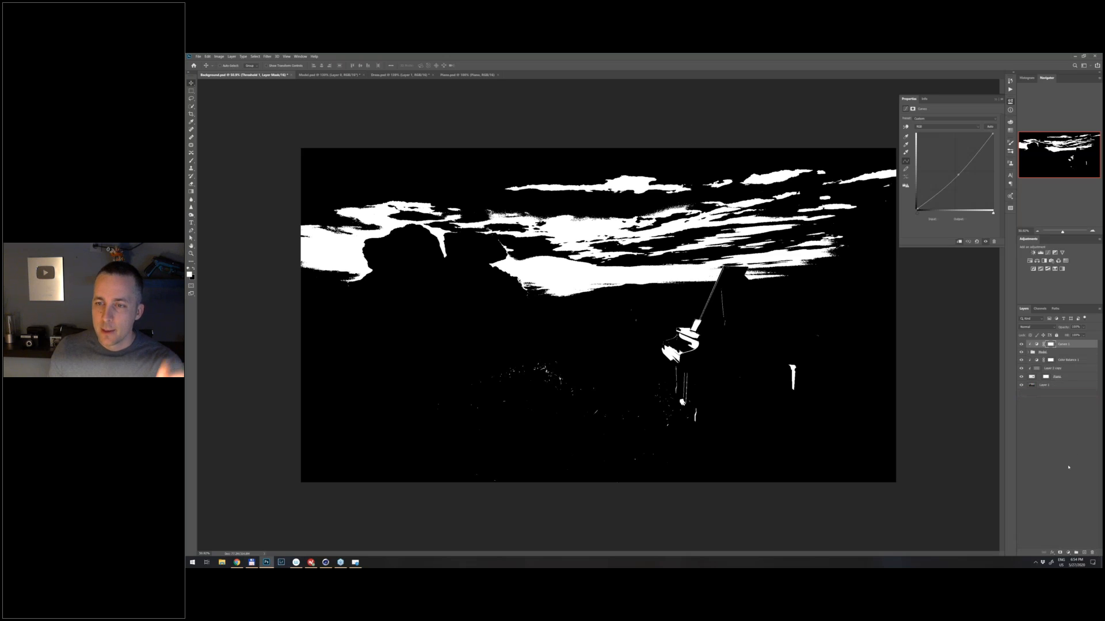
# - Invert the mask of the Curves adjustment to black to hide the darkening on the woman and dress
pyautogui.moveTo(650, 322); pyautogui.dragTo(830, 257)
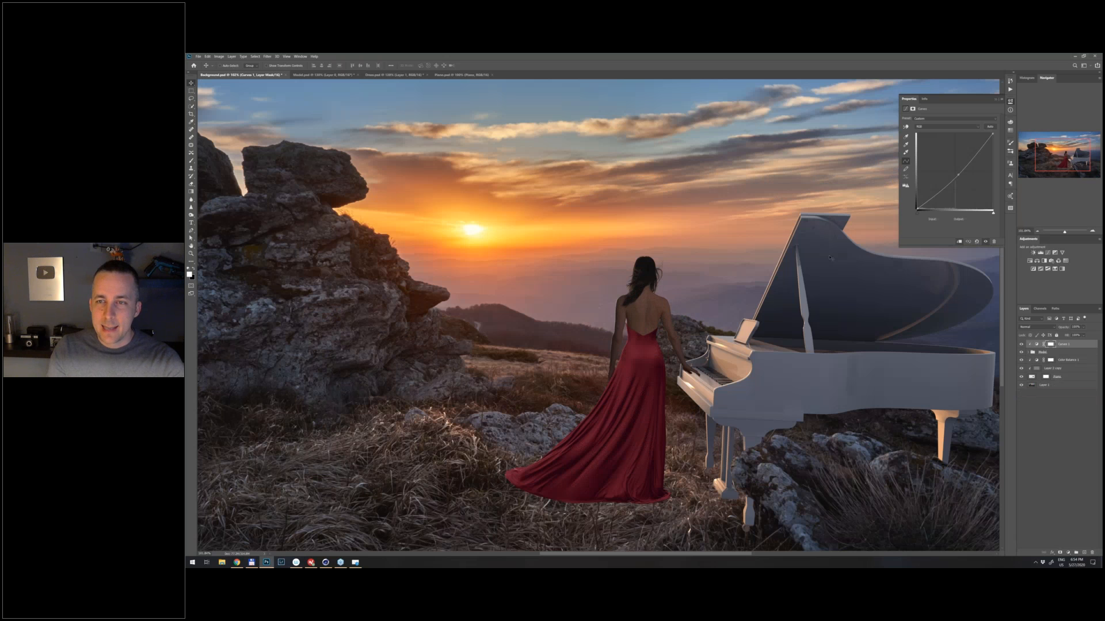
pyautogui.moveTo(650, 320); pyautogui.dragTo(683, 321)
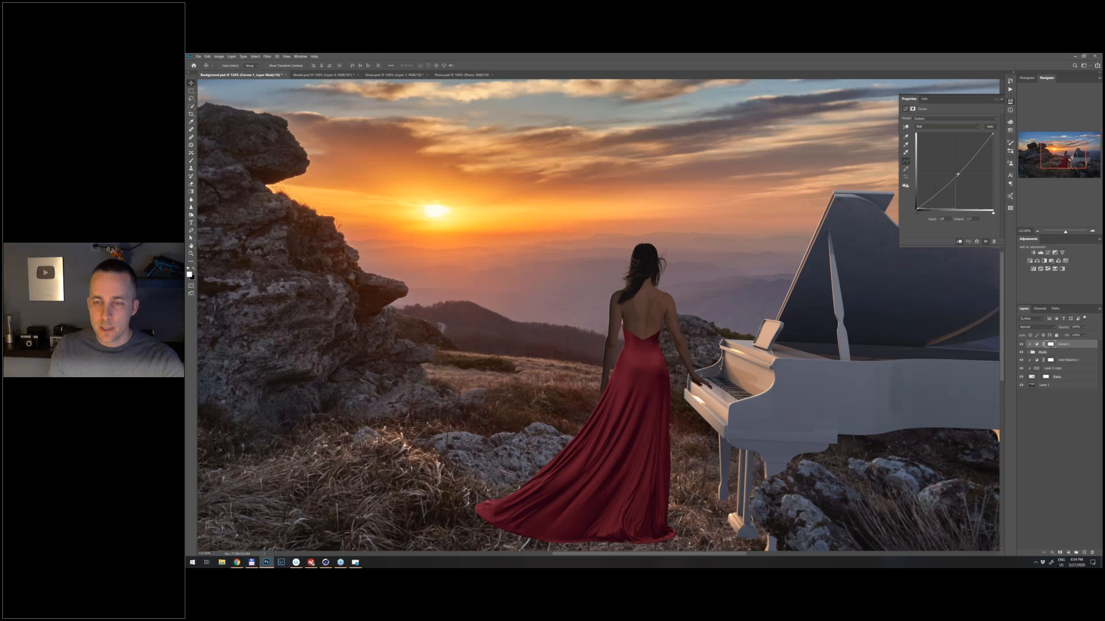
pyautogui.click(1051, 345)
pyautogui.hotkey('ctrl', 'i')
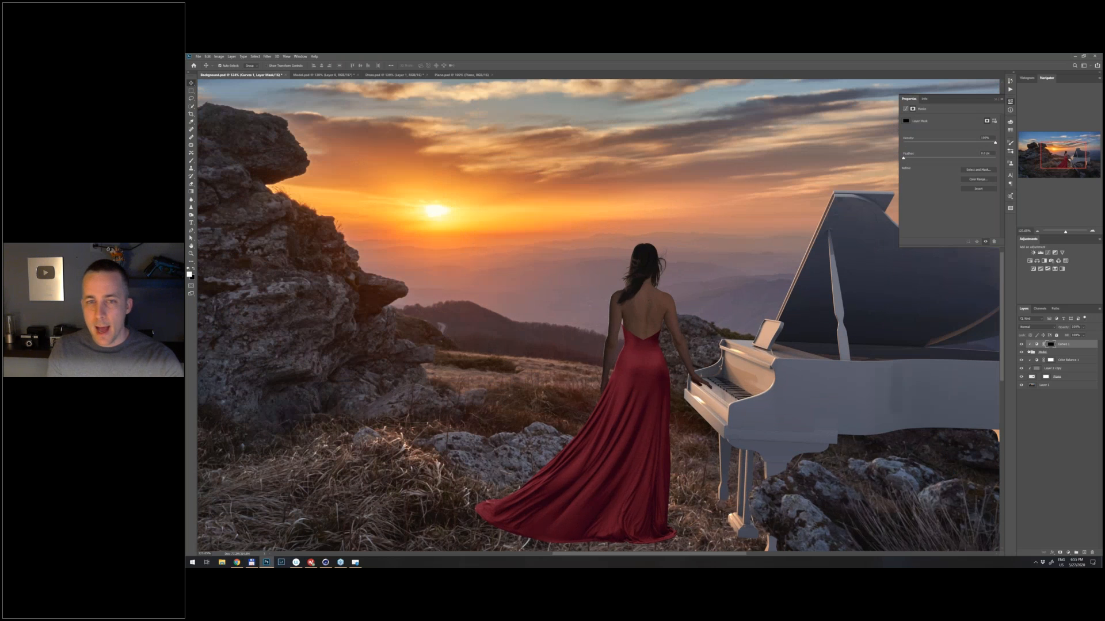
# - Paint white on the Curves mask over the woman's back with a Soft Round brush to restore the darkening there
pyautogui.press('b')
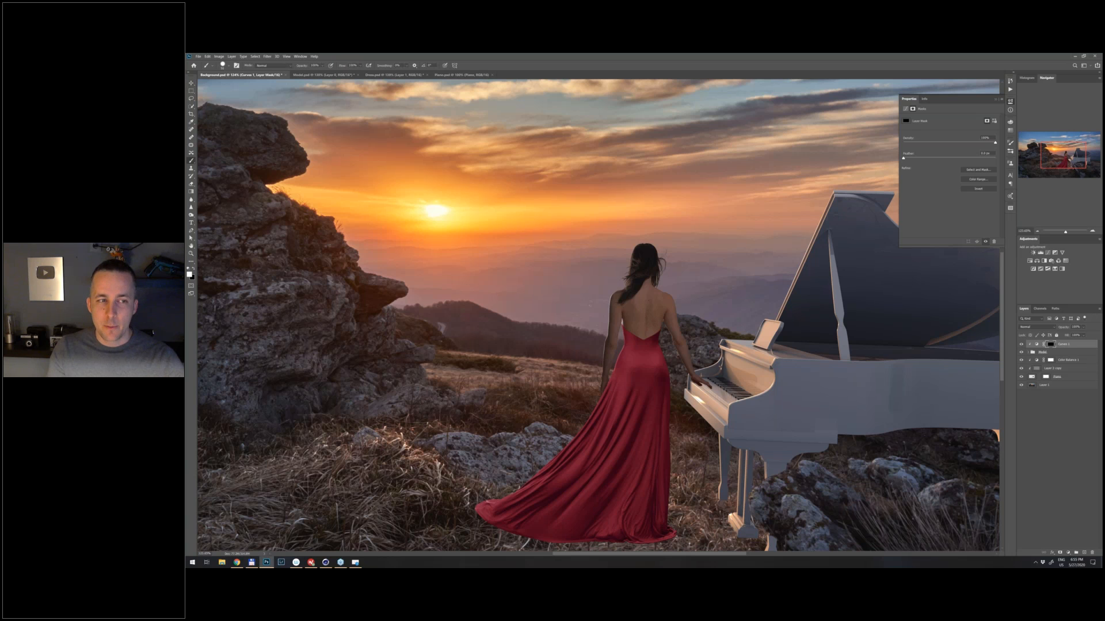
pyautogui.moveTo(646, 341); pyautogui.dragTo(647, 360)
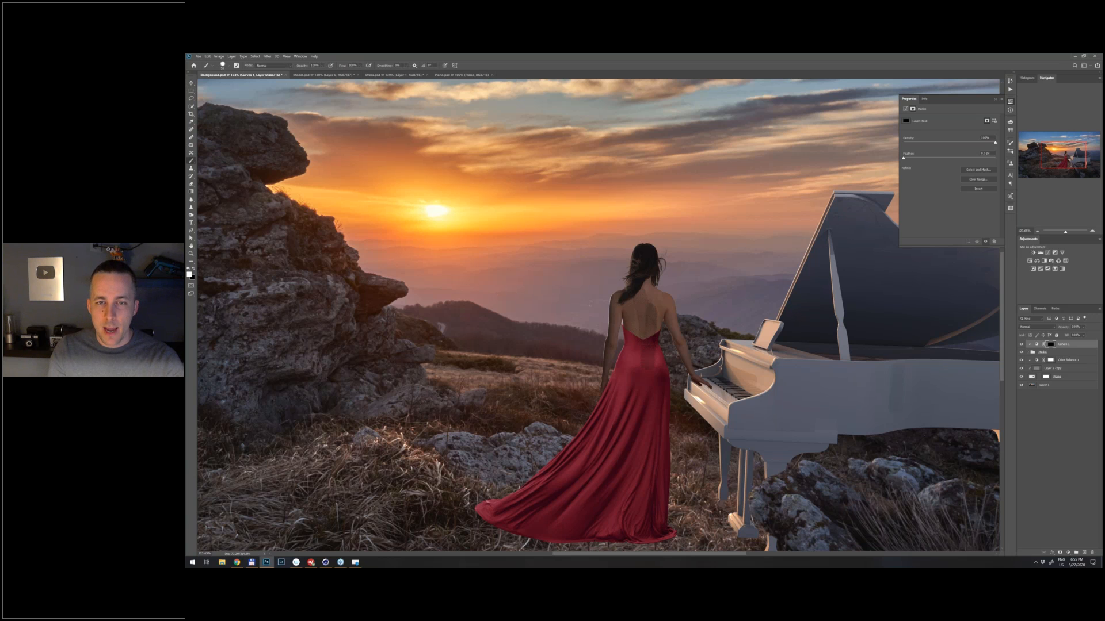
pyautogui.rightClick(649, 301)
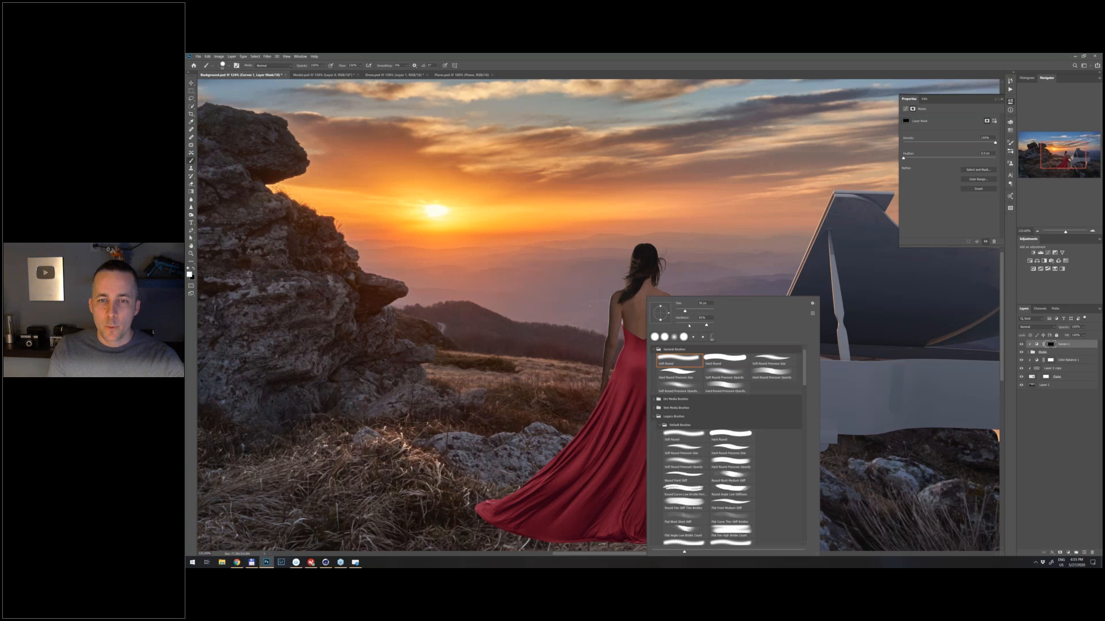
pyautogui.press('Return')
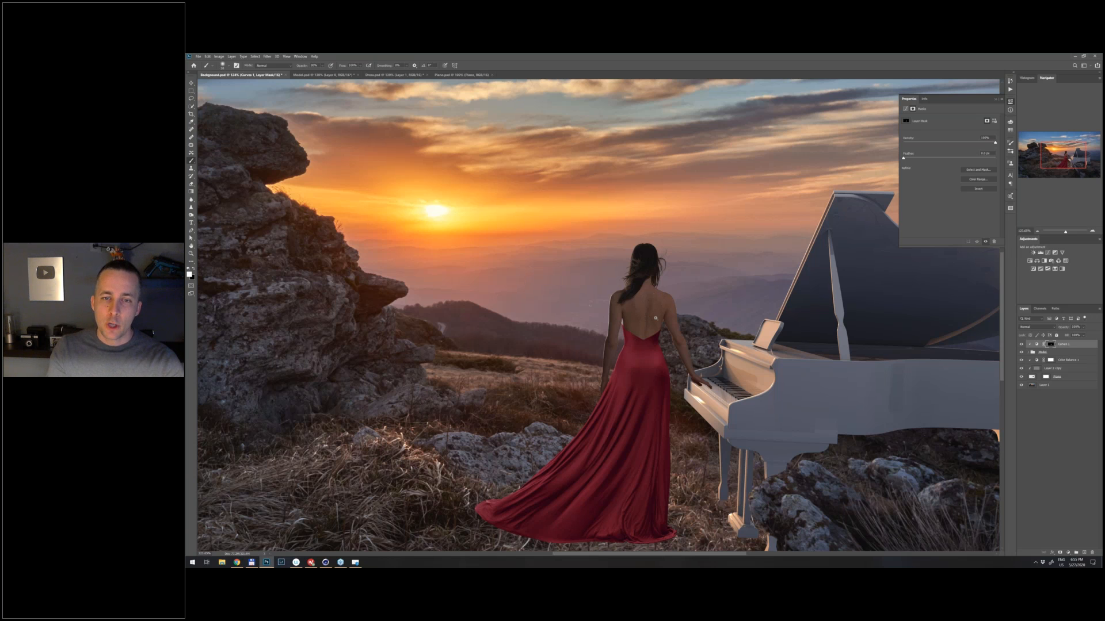
# - Examine the locally darkened woman and dress against the landscape and piano at several zoom levels
pyautogui.scroll(2, 656, 318)
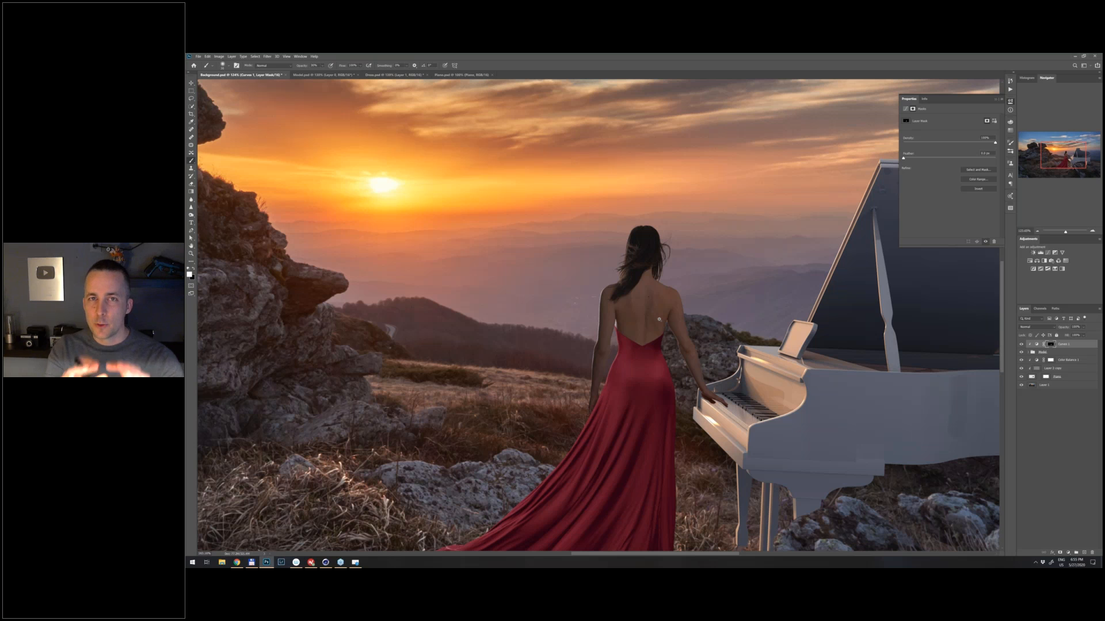
pyautogui.scroll(4, 658, 319)
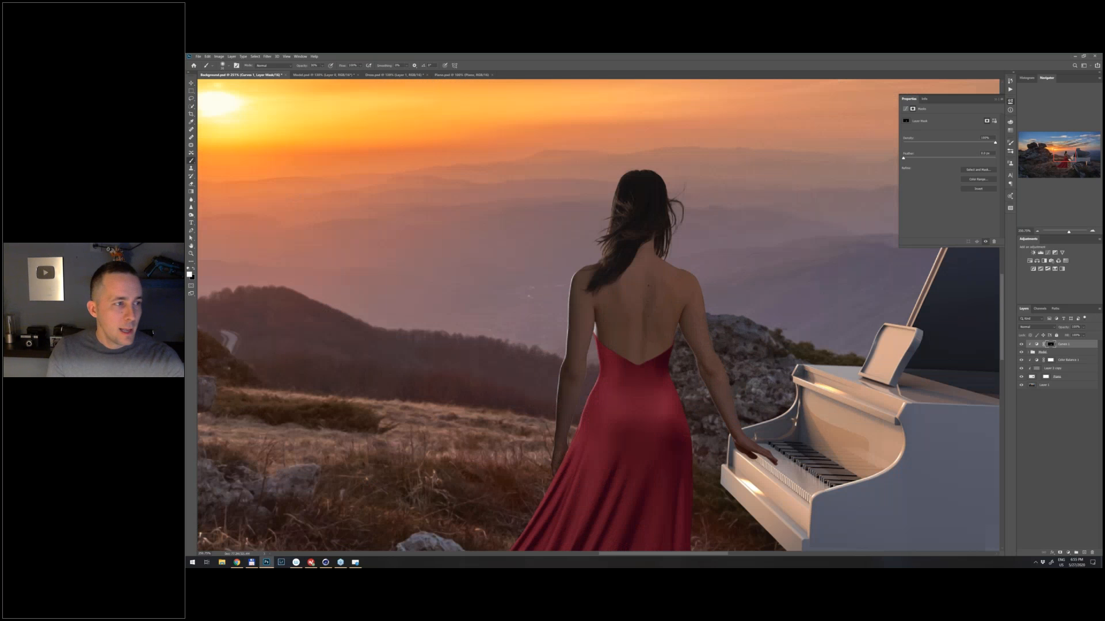
pyautogui.scroll(-3, 657, 314)
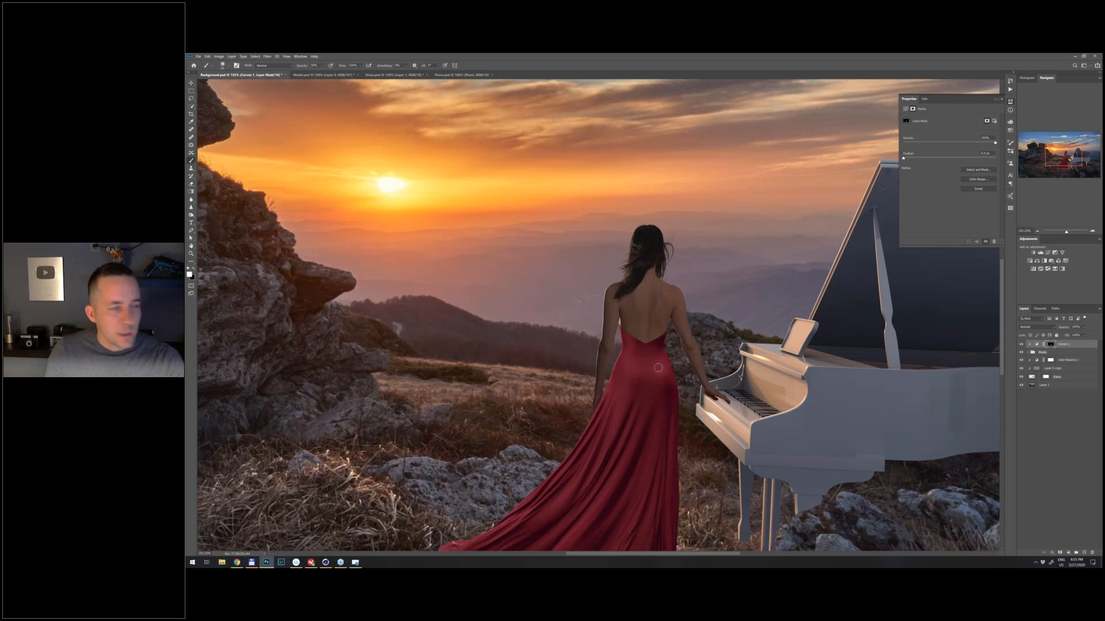
pyautogui.scroll(-1, 650, 313)
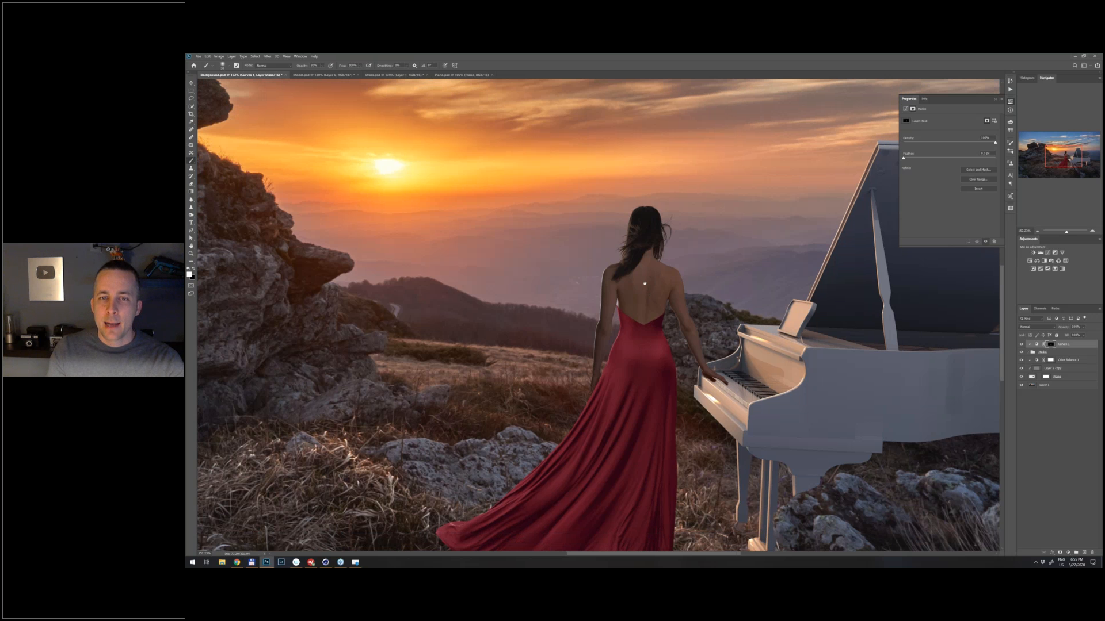
pyautogui.scroll(-2, 644, 283)
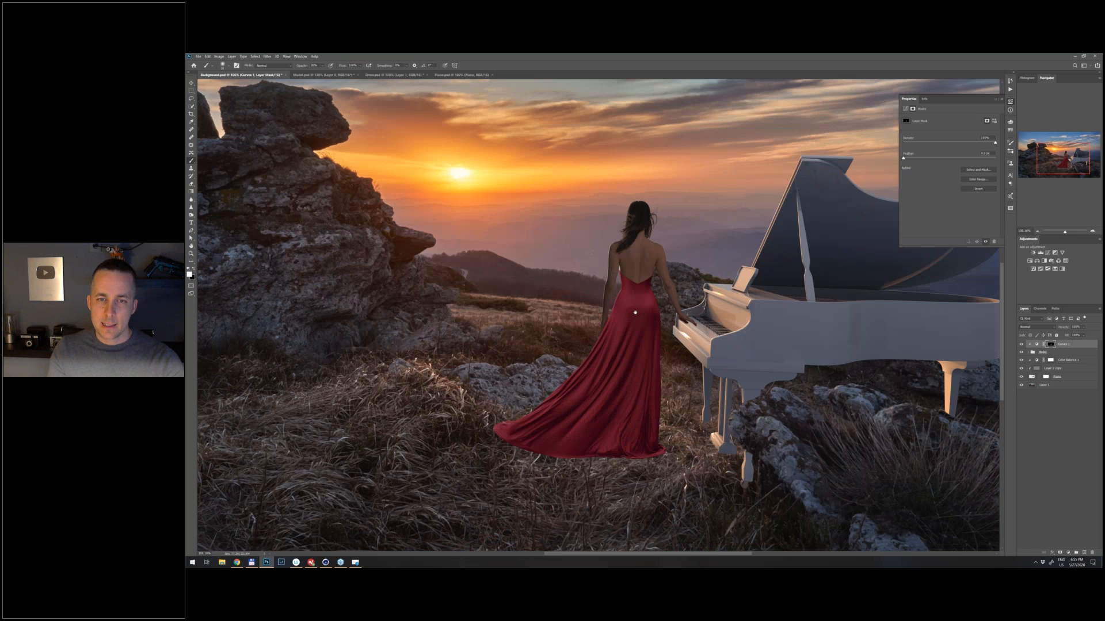
pyautogui.scroll(-2, 635, 312)
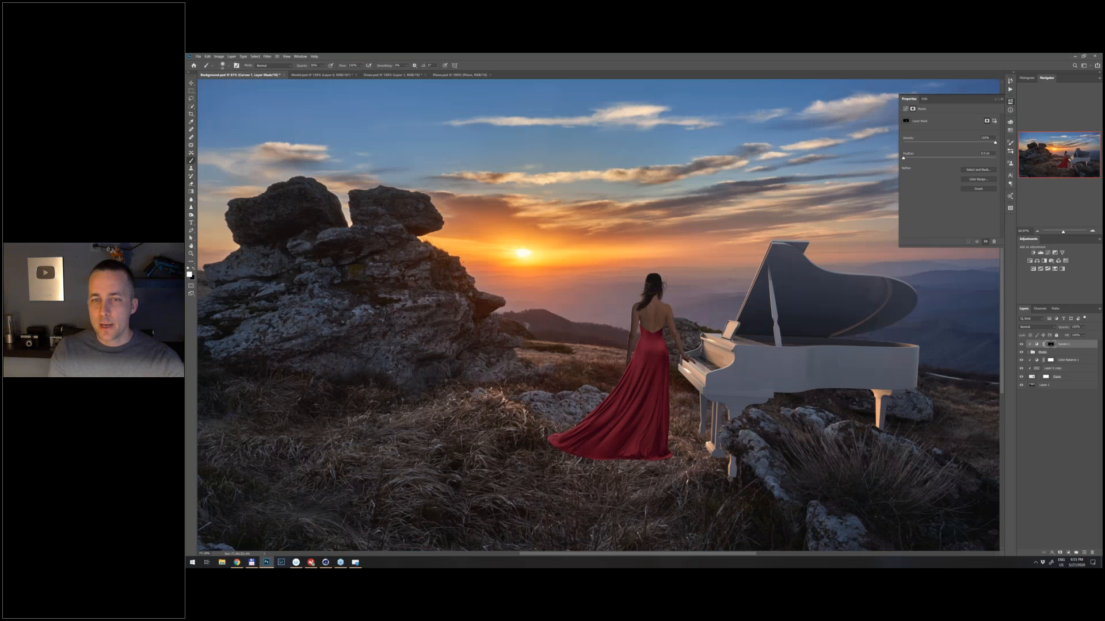
pyautogui.scroll(1, 654, 317)
pyautogui.click(1036, 344)
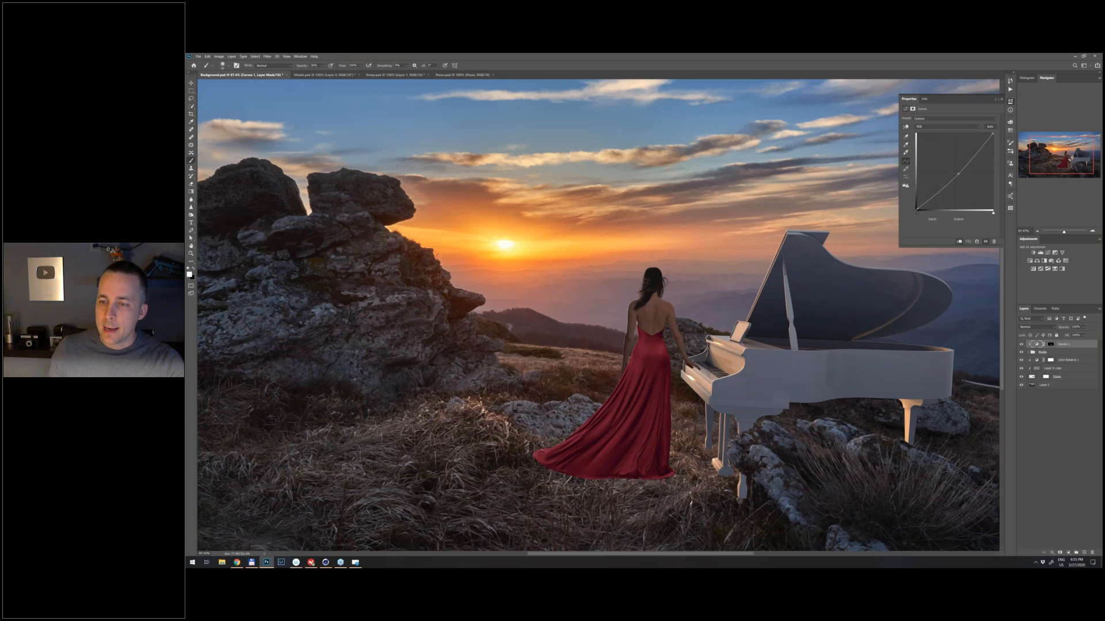
pyautogui.click(1069, 552)
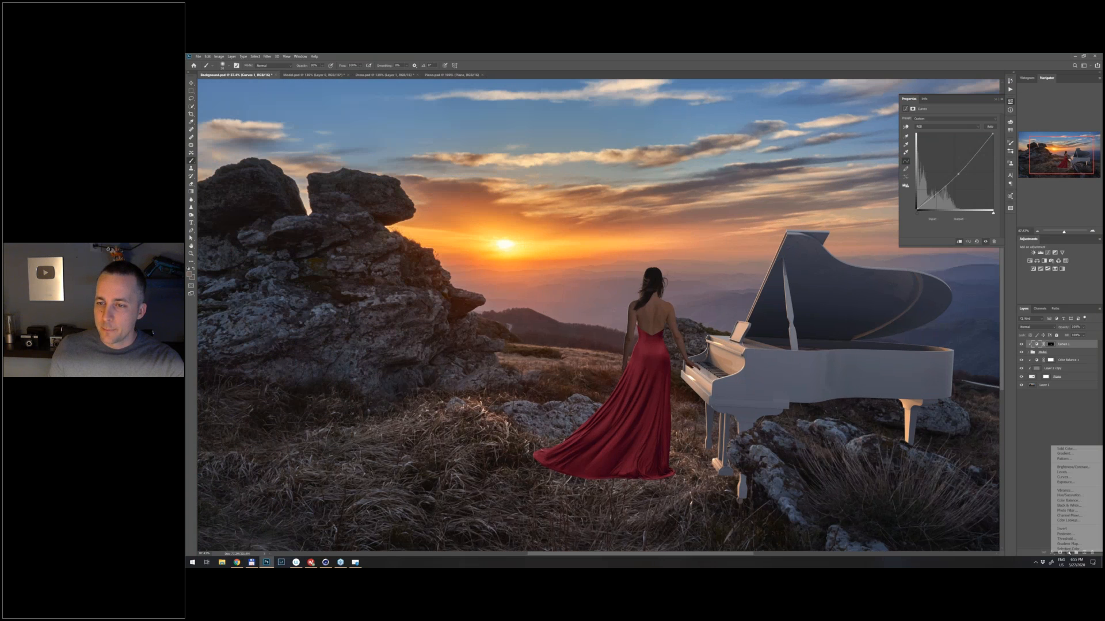
pyautogui.click(1074, 483)
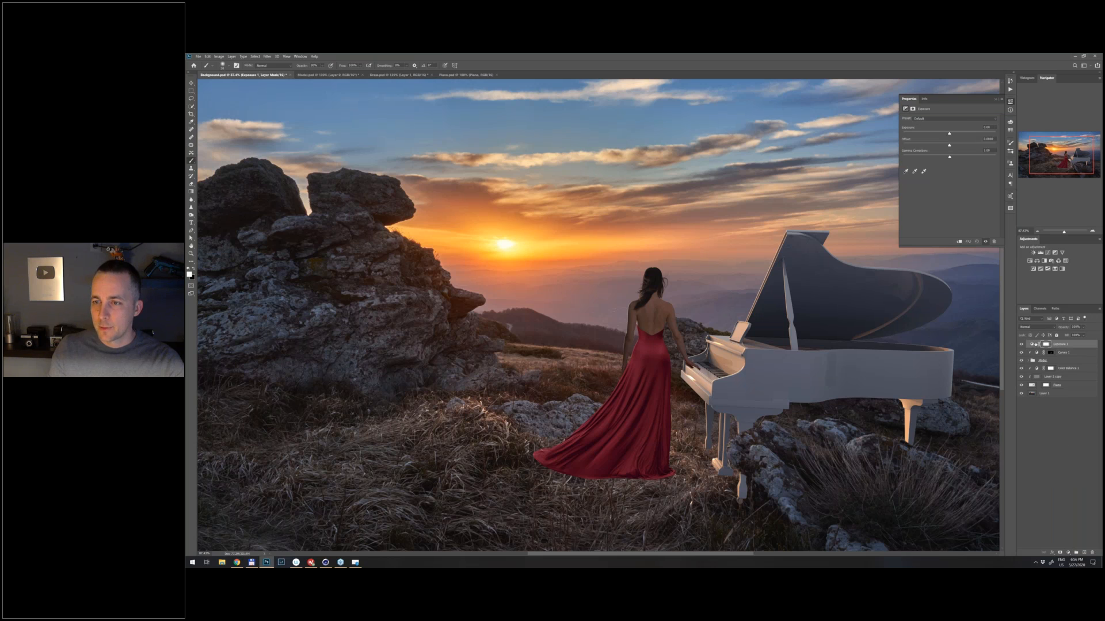
pyautogui.press('Delete')
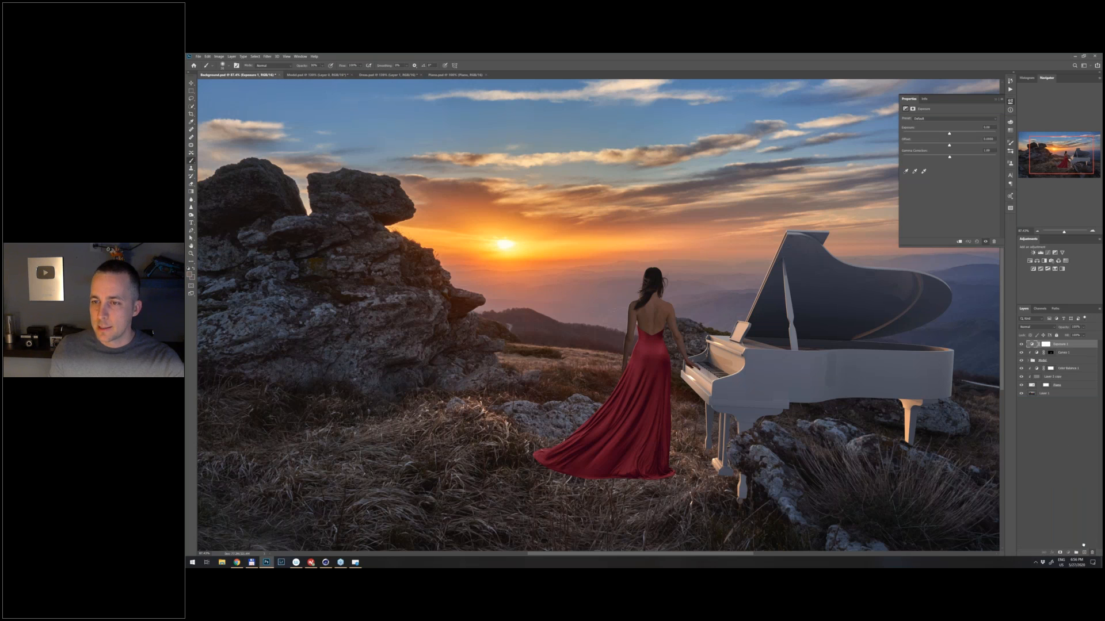
# - Add a clipped Curves adjustment above Curves 1 that brightens the woman and dress, and invert its mask to black
pyautogui.click(1064, 553)
pyautogui.click(1063, 477)
pyautogui.moveTo(950, 177); pyautogui.dragTo(949, 165)
pyautogui.hotkey('ctrl', 'i')
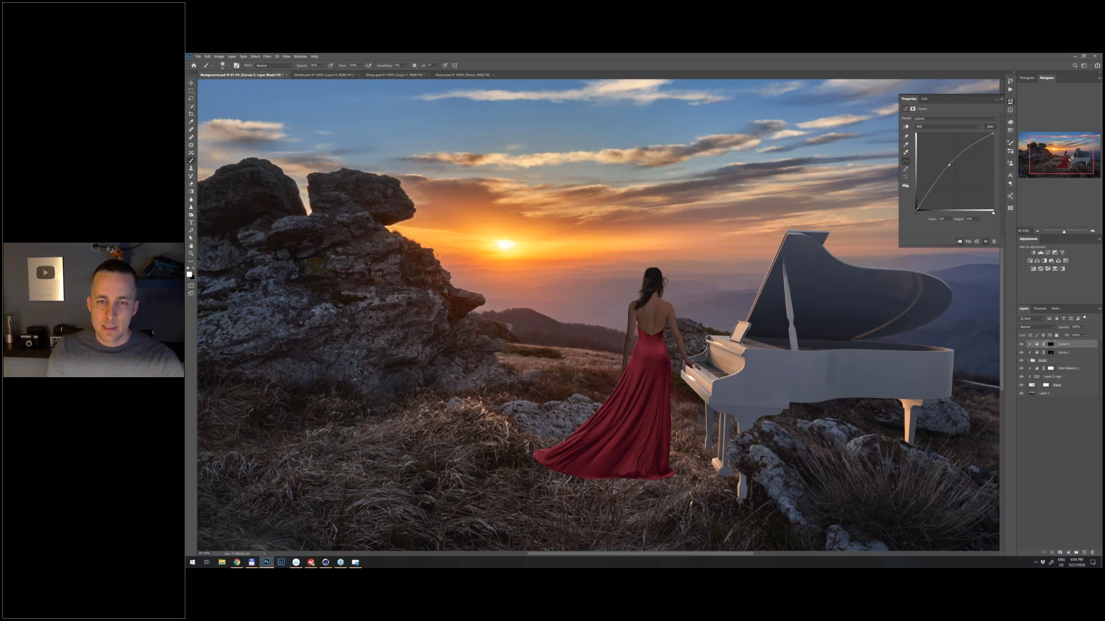
# - Paint white on the brightening Curves mask with a small brush over the hand on the piano and along the other arm
pyautogui.scroll(3, 693, 366)
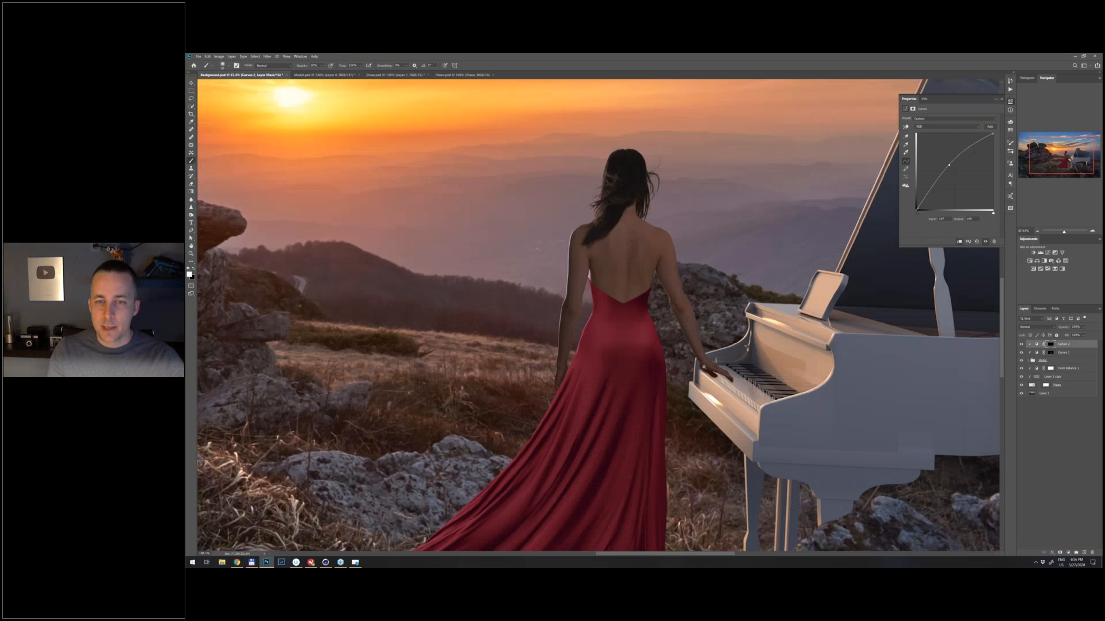
pyautogui.scroll(2, 703, 366)
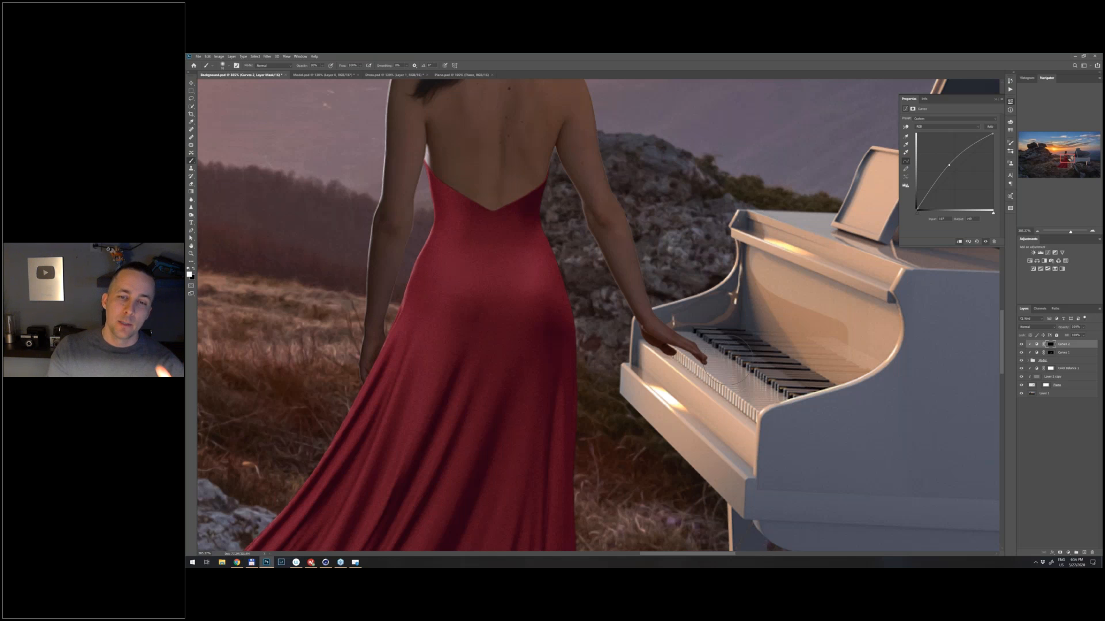
pyautogui.press('[')
pyautogui.press('[')
pyautogui.press('[')
pyautogui.press('[')
pyautogui.press('[')
pyautogui.press('[')
pyautogui.moveTo(670, 360); pyautogui.dragTo(668, 353)
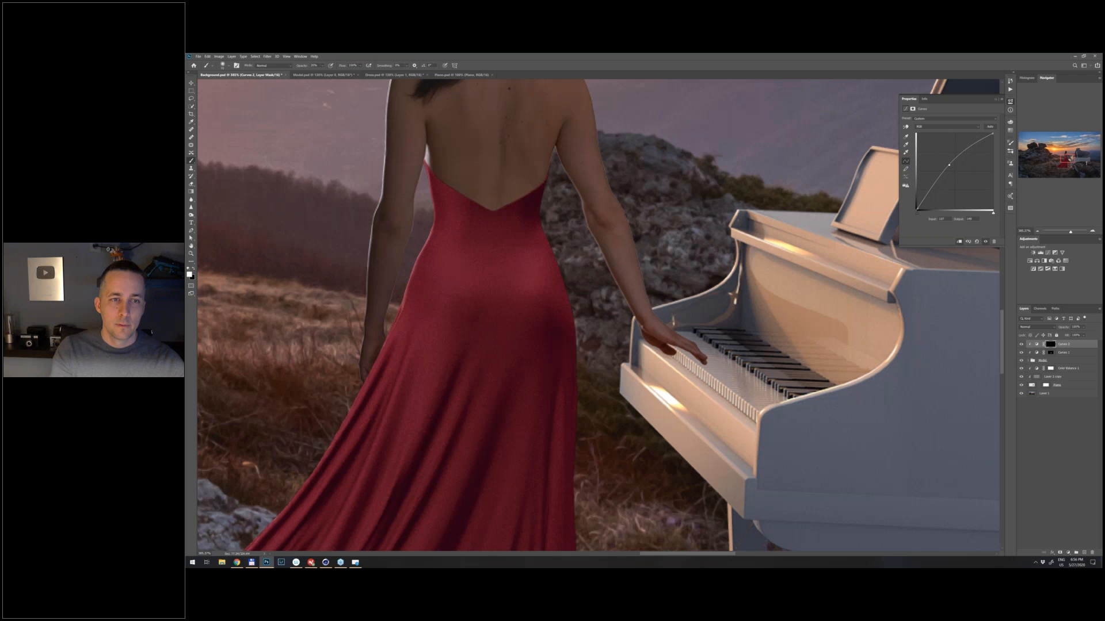
pyautogui.moveTo(395, 209); pyautogui.dragTo(372, 354)
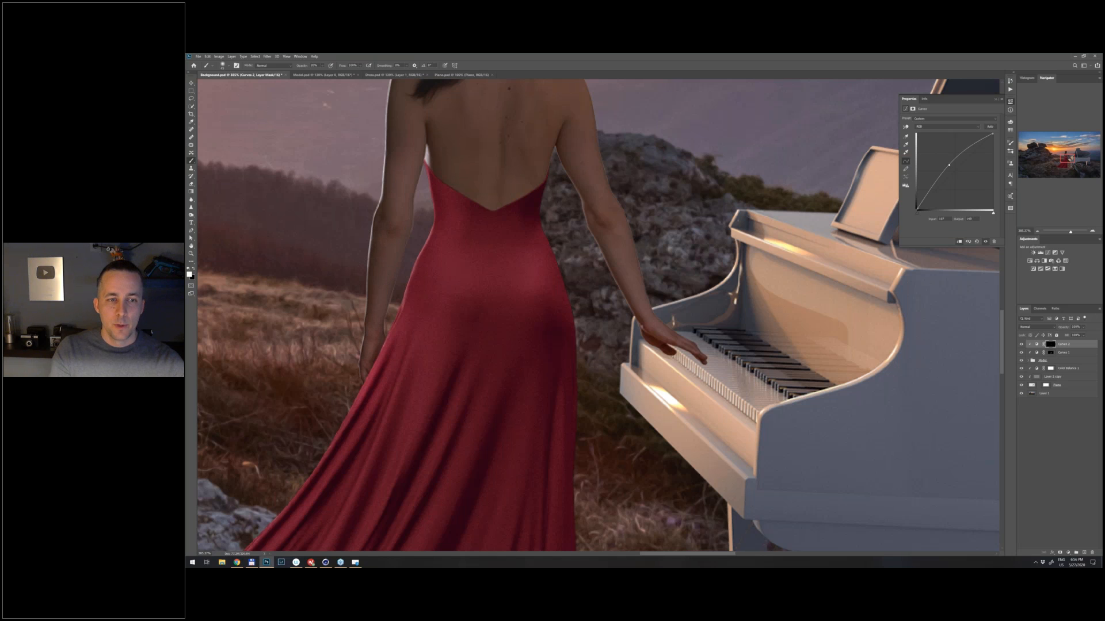
# - Paint white with a smaller brush on the brightening Curves mask along the sunlit edge of the dress near the waist
pyautogui.press('[')
pyautogui.press('[')
pyautogui.press('[')
pyautogui.press('5')
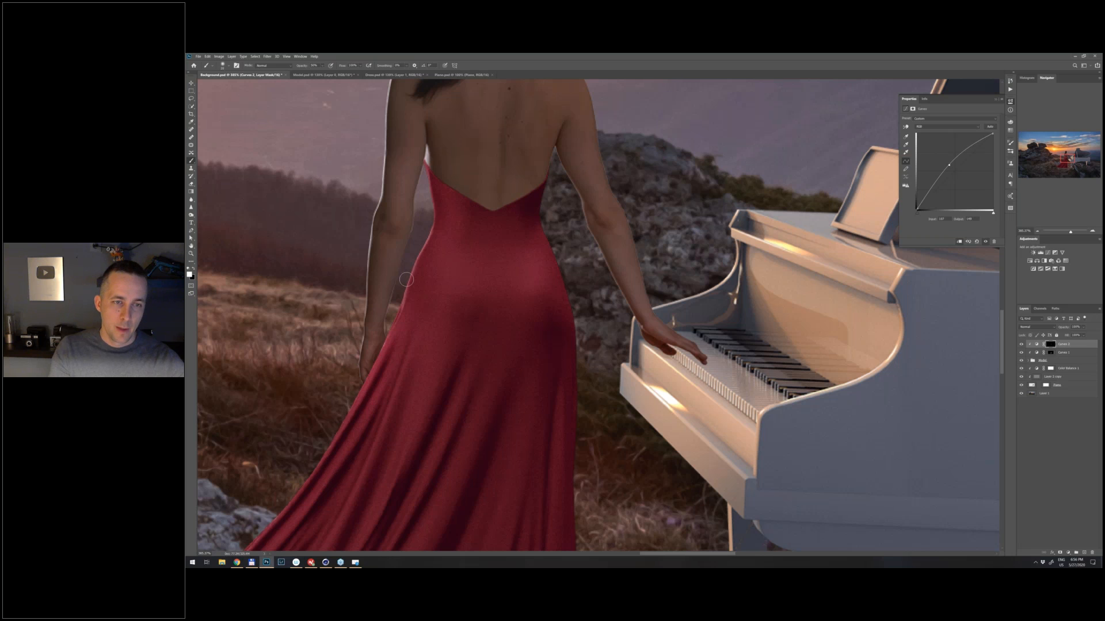
pyautogui.moveTo(412, 274); pyautogui.dragTo(401, 314)
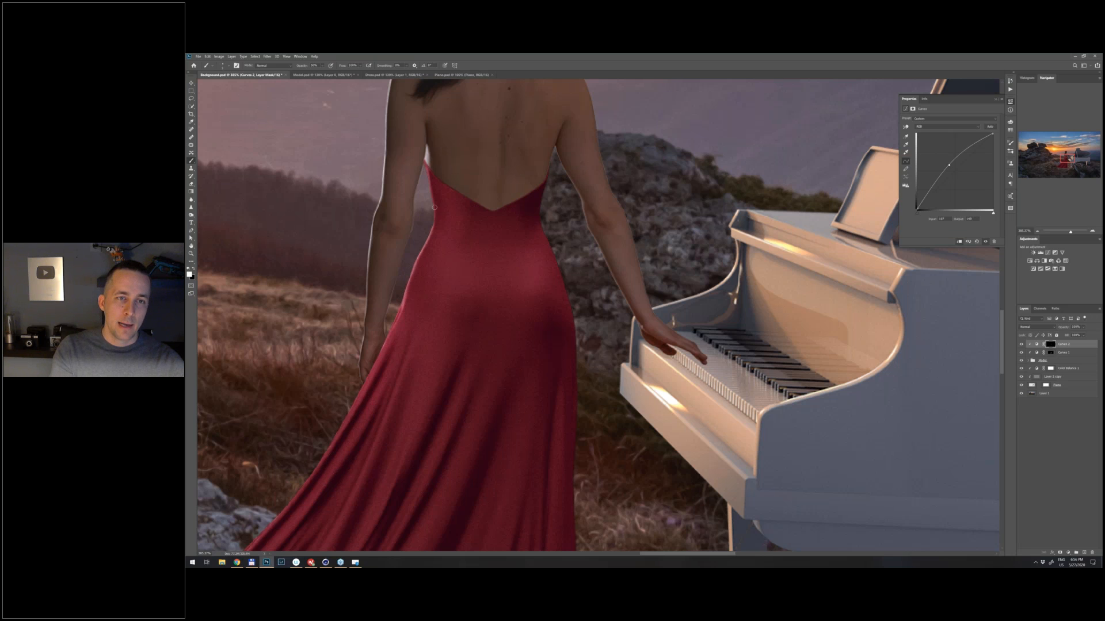
pyautogui.press('1')
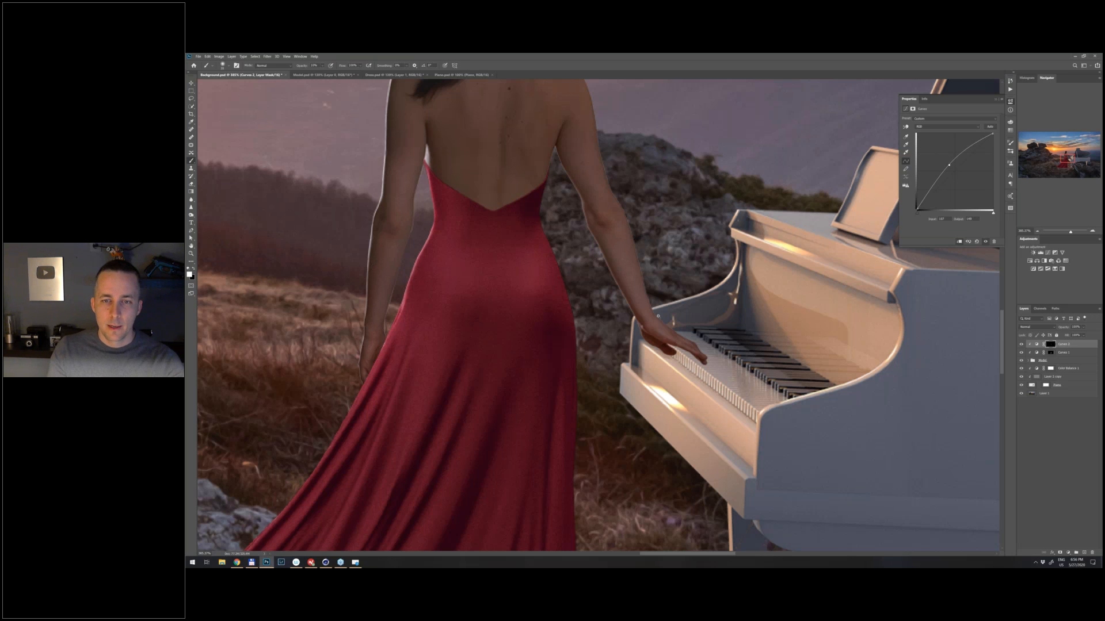
# - Compare the woman and dress with the brightening Curves layer hidden and shown
pyautogui.scroll(-2, 659, 316)
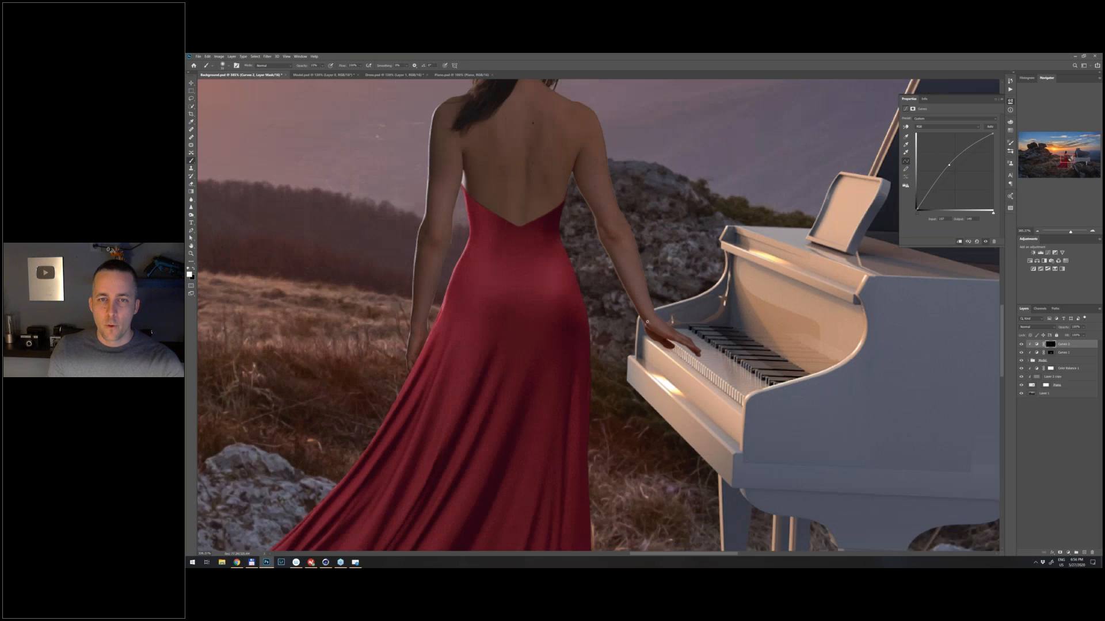
pyautogui.scroll(-5, 647, 322)
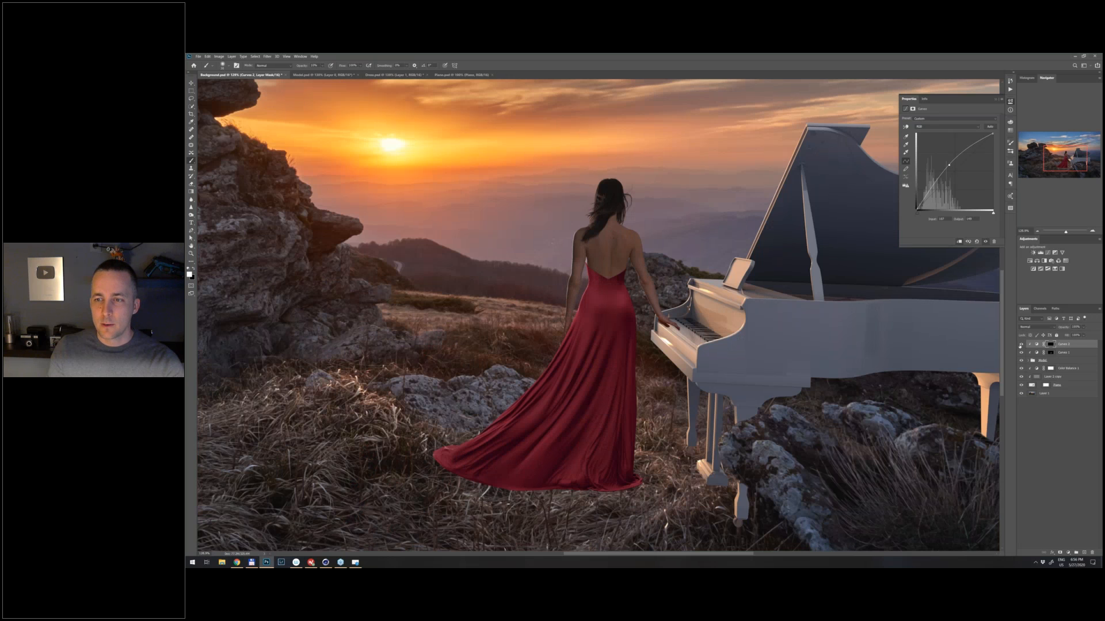
pyautogui.click(1021, 344)
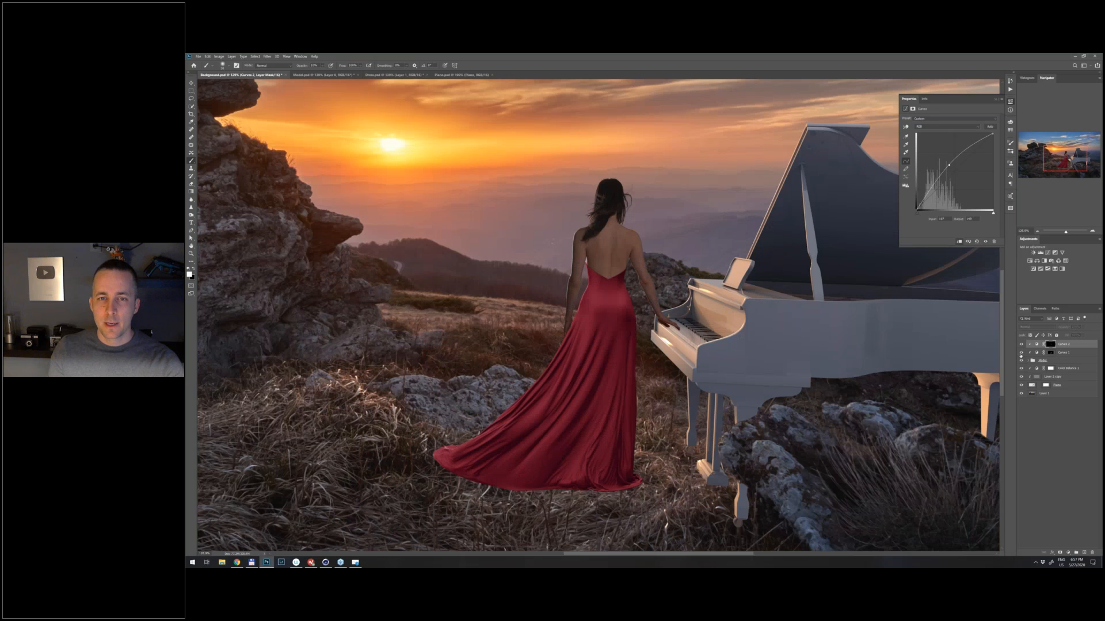
pyautogui.click(1021, 344)
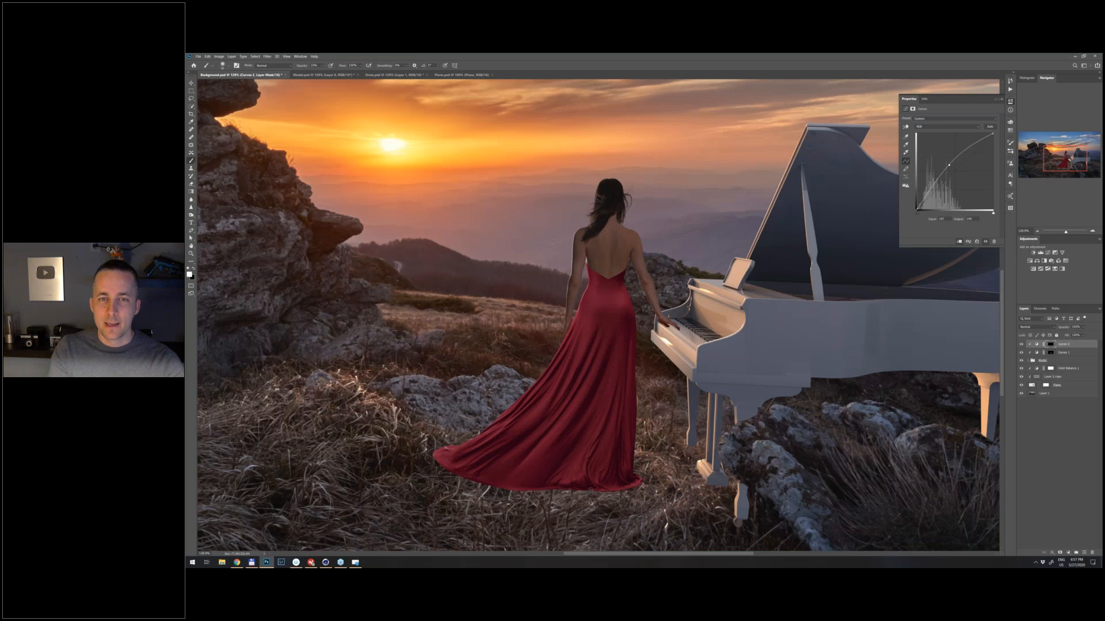
# - Examine the brightness of the woman and dress against the landscape and piano, up close and in the full composite
pyautogui.scroll(2, 617, 340)
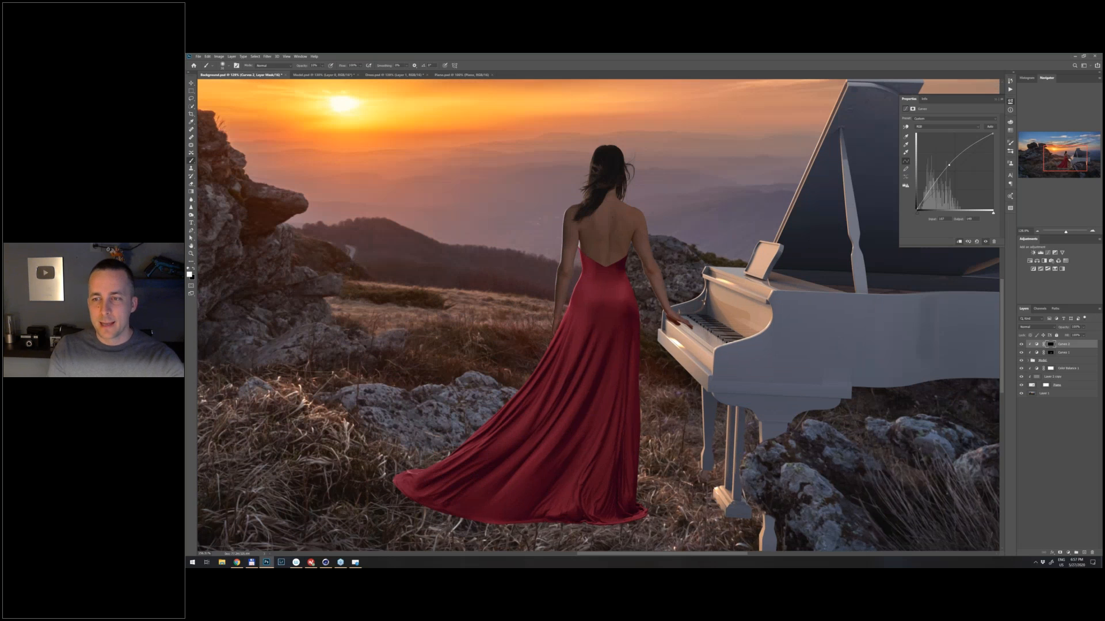
pyautogui.scroll(1, 617, 339)
pyautogui.scroll(3, 612, 224)
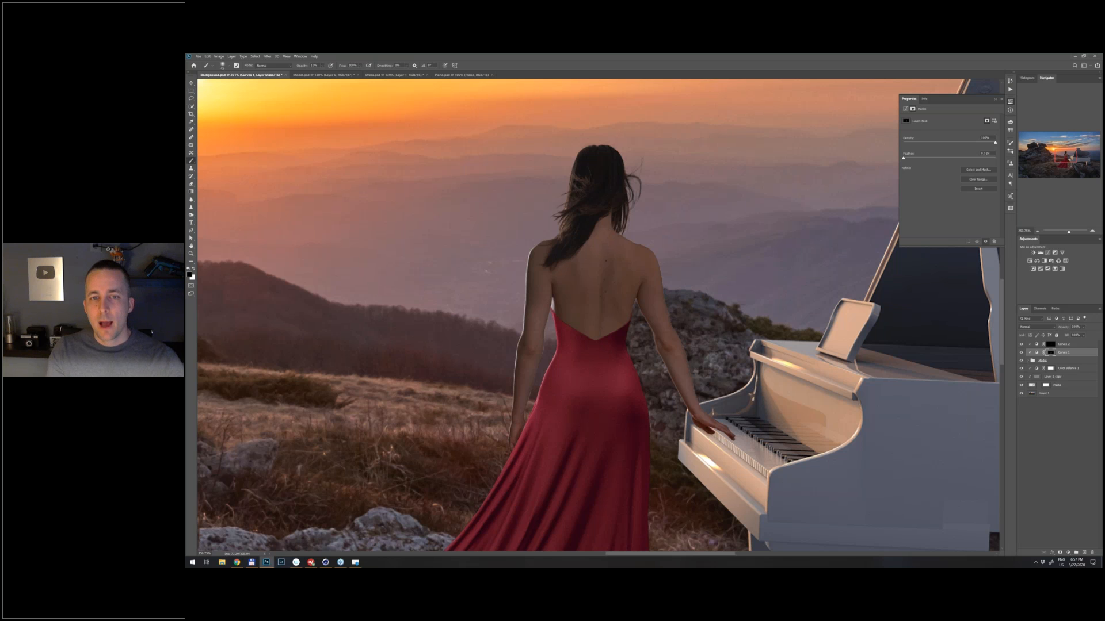
pyautogui.scroll(-3, 624, 288)
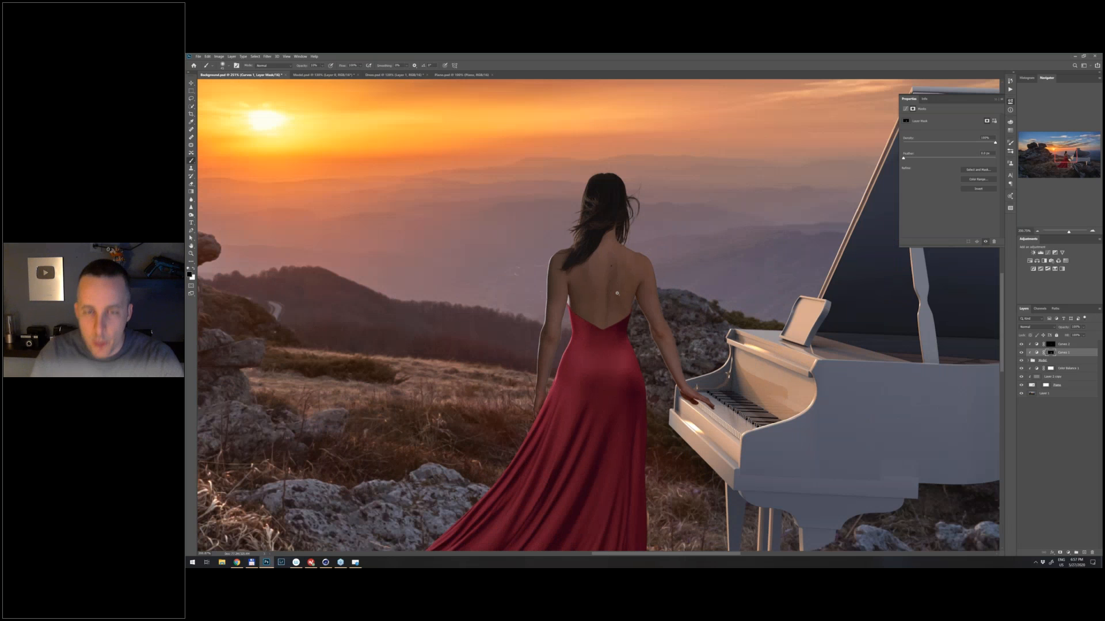
pyautogui.scroll(-4, 735, 292)
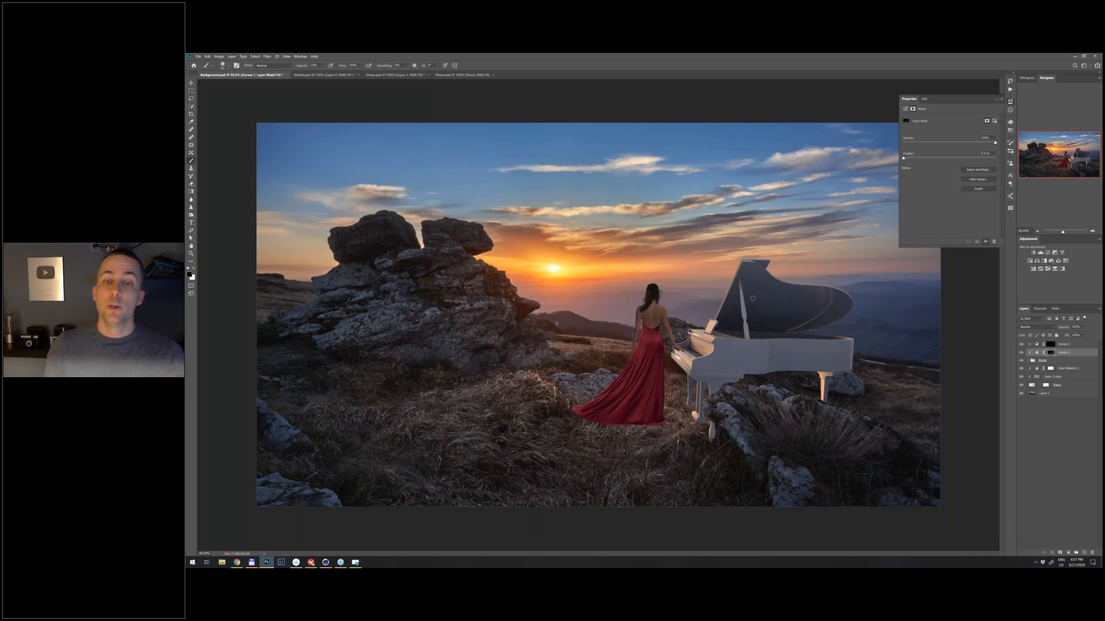
pyautogui.click(994, 100)
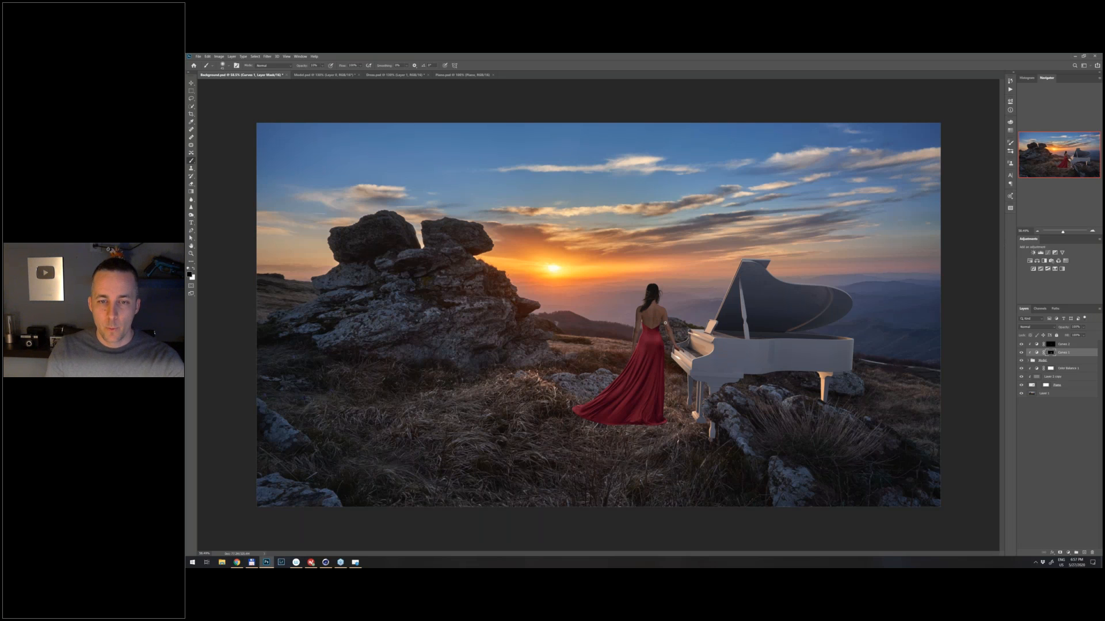
pyautogui.scroll(3, 664, 323)
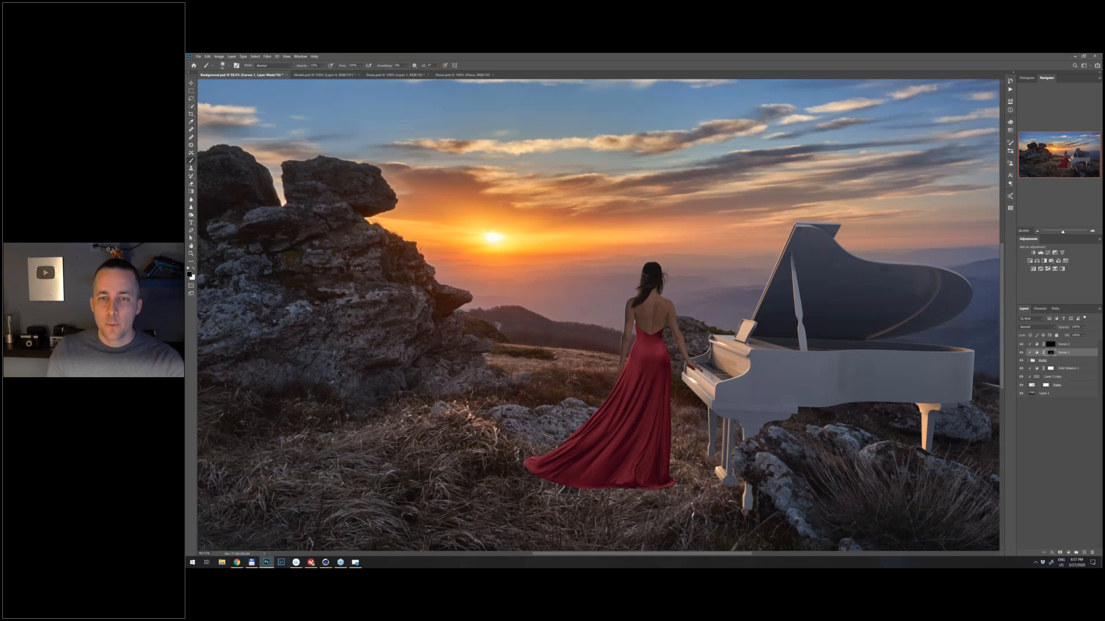
pyautogui.scroll(2, 670, 477)
pyautogui.scroll(-2, 685, 371)
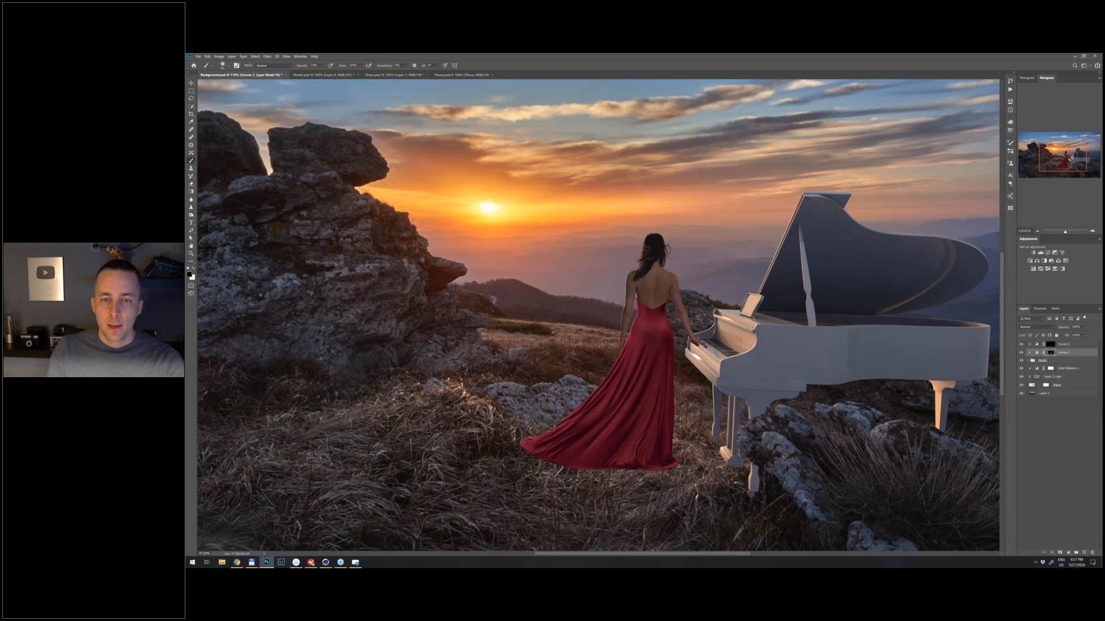
pyautogui.scroll(-3, 598, 316)
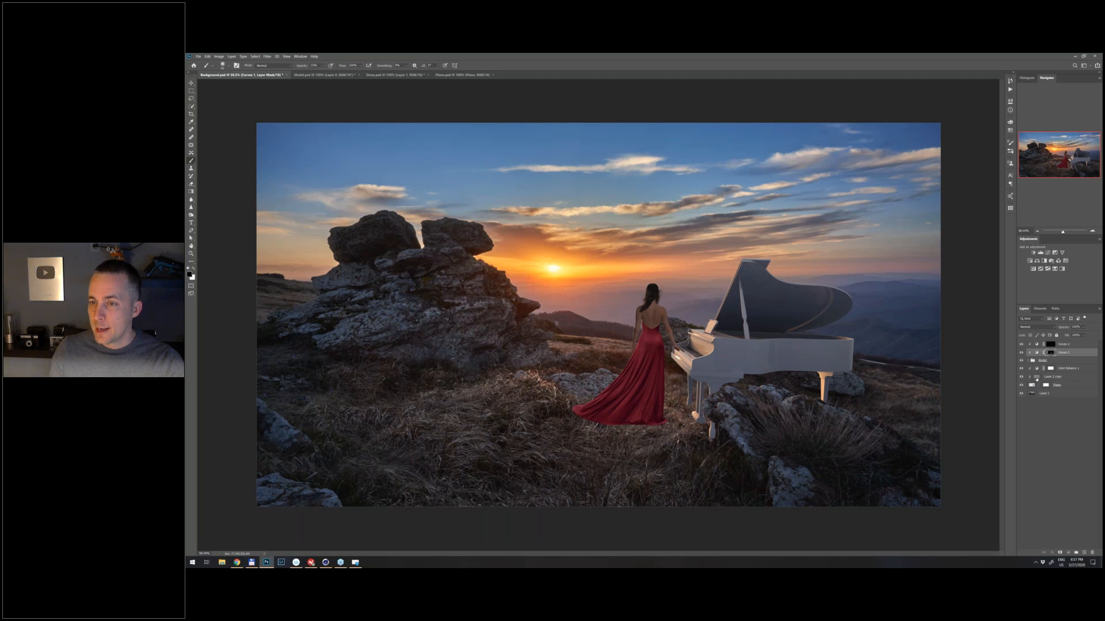
# - Add a clipped Curves adjustment above the piano's Color Balance layer, bend the curve down to darken, and invert its mask to black
pyautogui.click(1038, 376)
pyautogui.doubleClick(1040, 368)
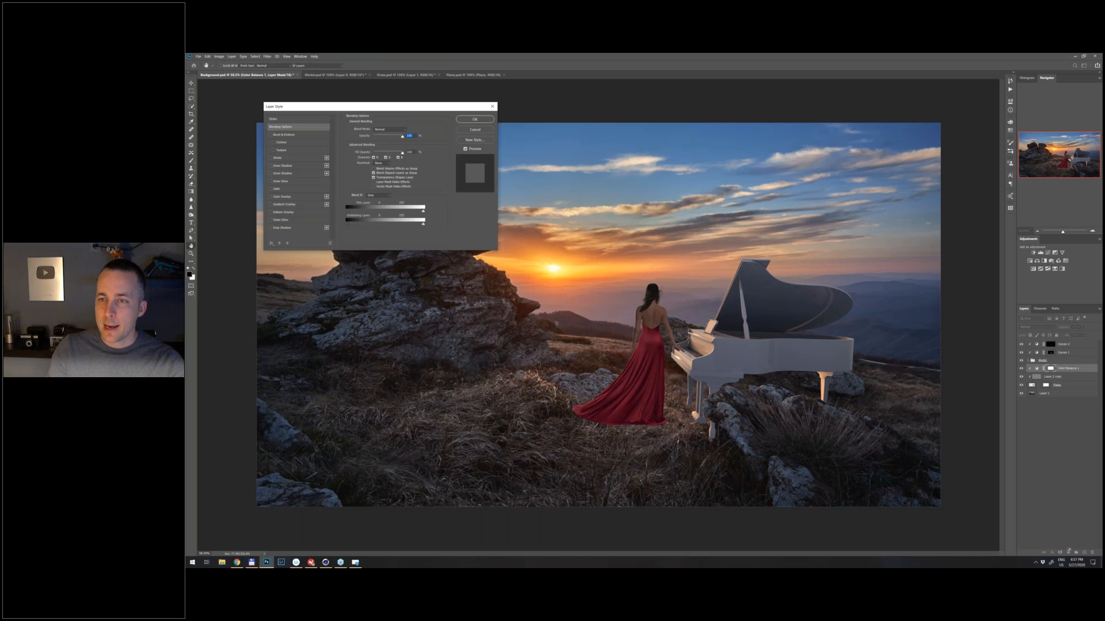
pyautogui.press('Escape')
pyautogui.click(1069, 552)
pyautogui.click(1069, 479)
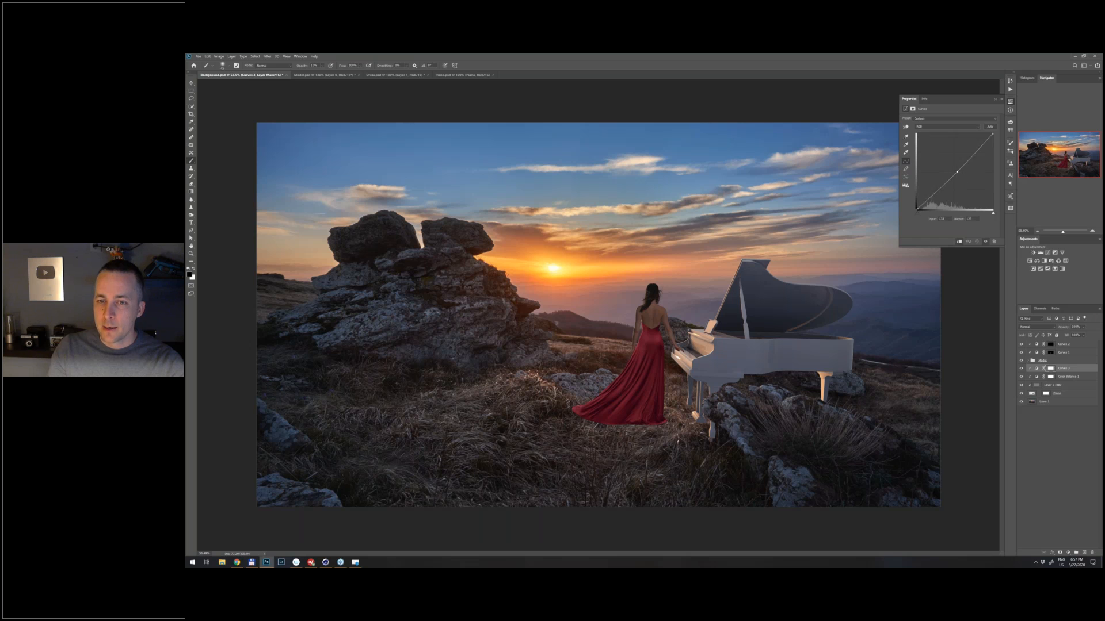
pyautogui.moveTo(957, 173); pyautogui.dragTo(959, 175)
pyautogui.hotkey('ctrl', 'i')
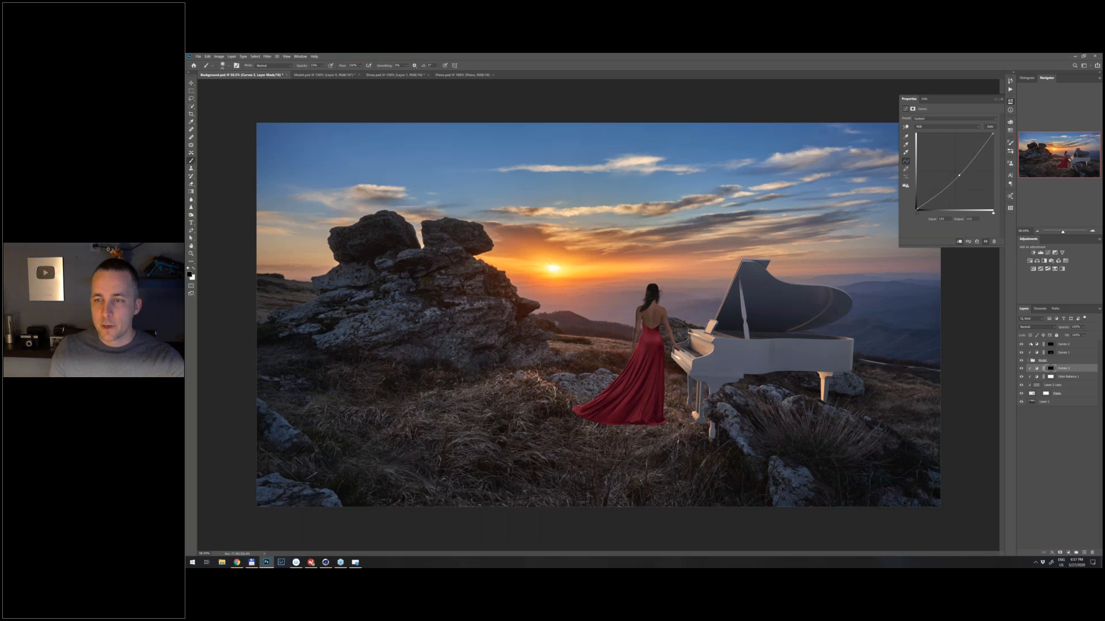
# - Paint white at reduced opacity on the piano's Curves mask to darken the front underside and the rear leg
pyautogui.click(1050, 369)
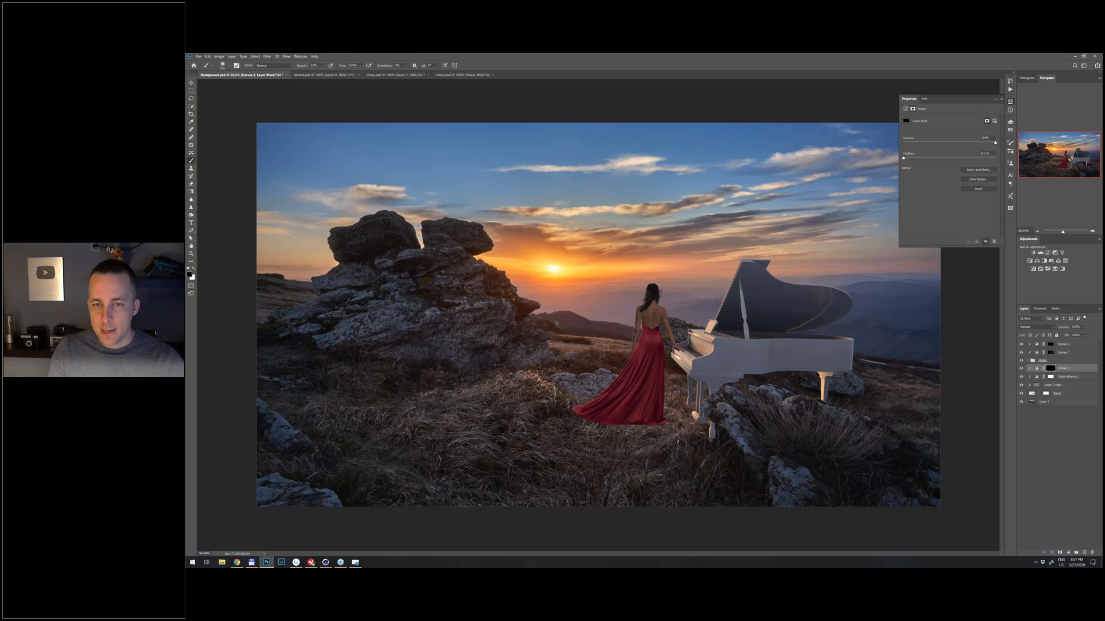
pyautogui.press('x')
pyautogui.press('3')
pyautogui.press('2')
pyautogui.moveTo(719, 380); pyautogui.dragTo(720, 385)
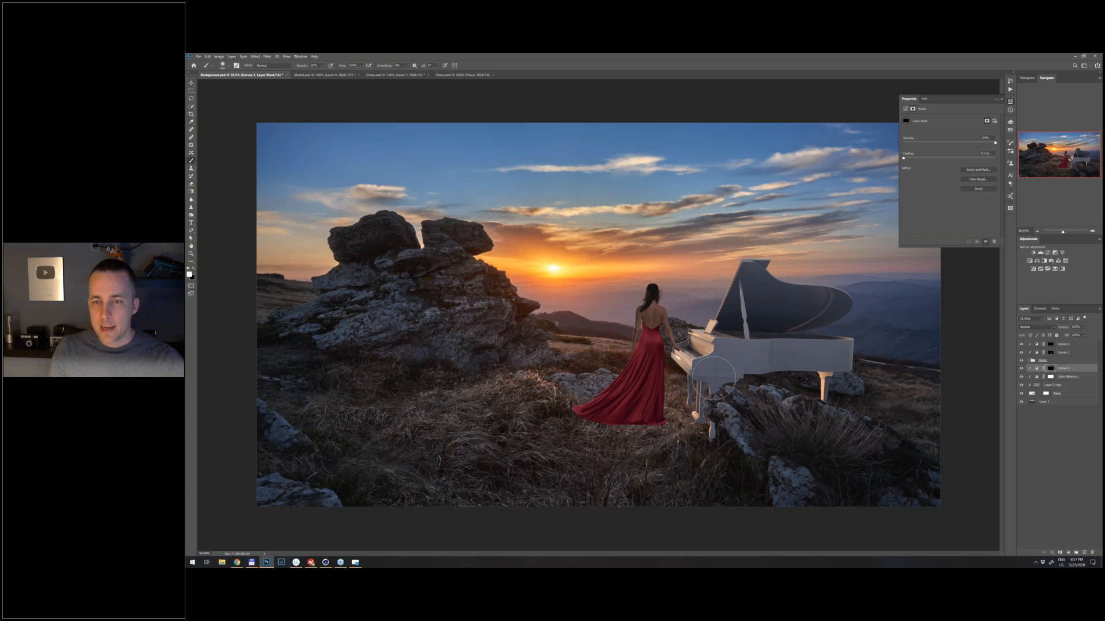
pyautogui.moveTo(831, 392); pyautogui.dragTo(830, 397)
pyautogui.press('[')
pyautogui.press('[')
pyautogui.press('[')
pyautogui.press('[')
pyautogui.press('[')
pyautogui.press('[')
pyautogui.press('[')
pyautogui.press('[')
pyautogui.press('[')
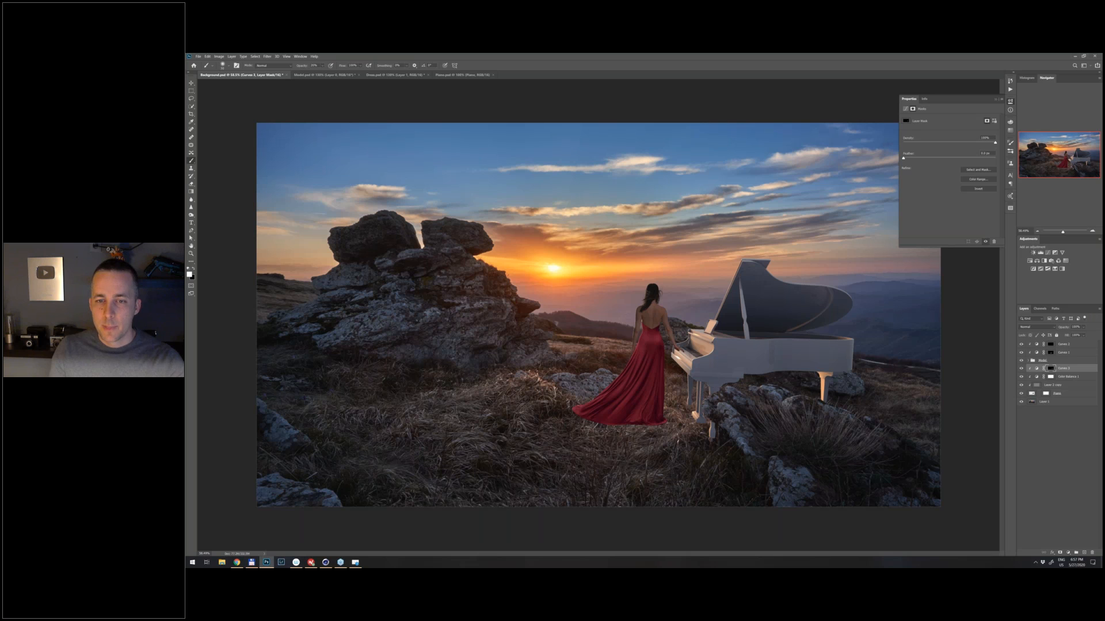
# - Examine the piano's darkened legs and body up close and within the full composite
pyautogui.hotkey('ctrl', '+')
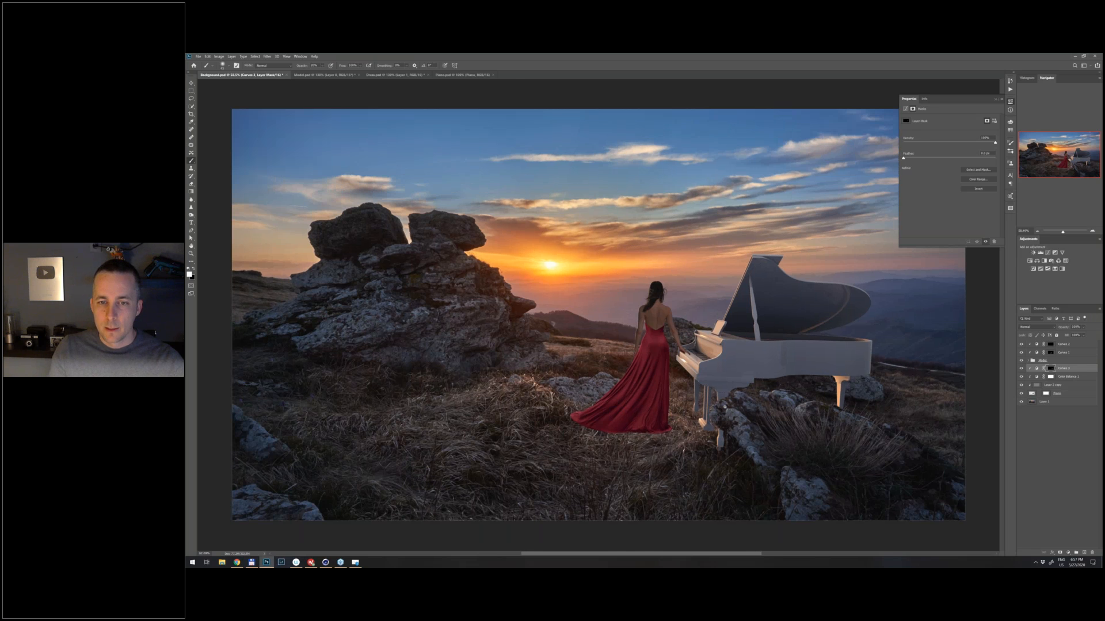
pyautogui.moveTo(725, 407); pyautogui.dragTo(787, 321)
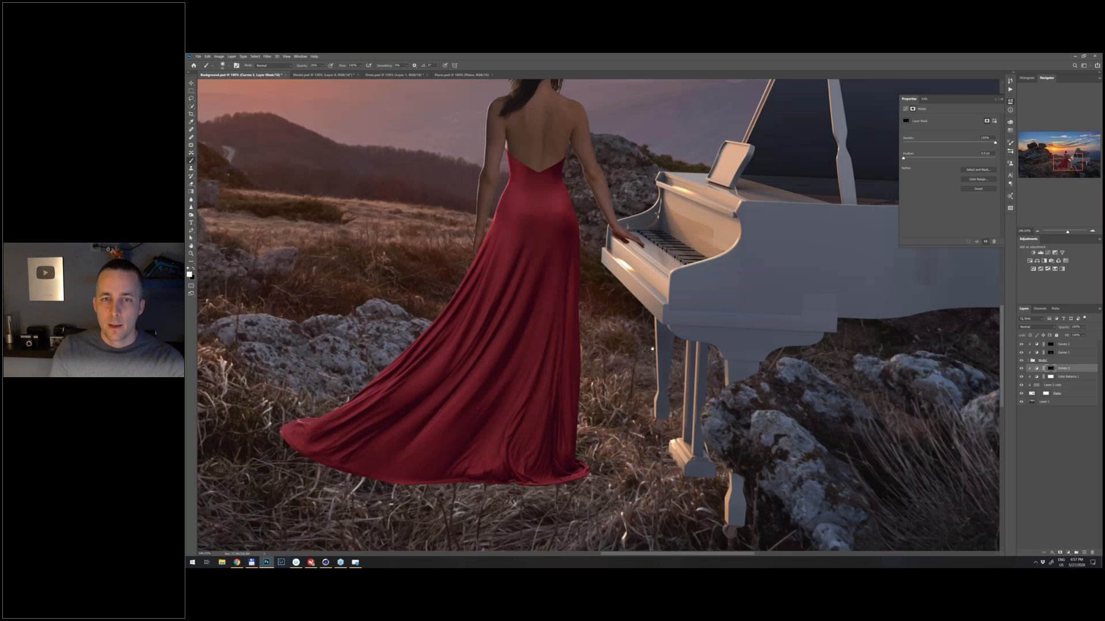
pyautogui.moveTo(652, 349); pyautogui.dragTo(534, 381)
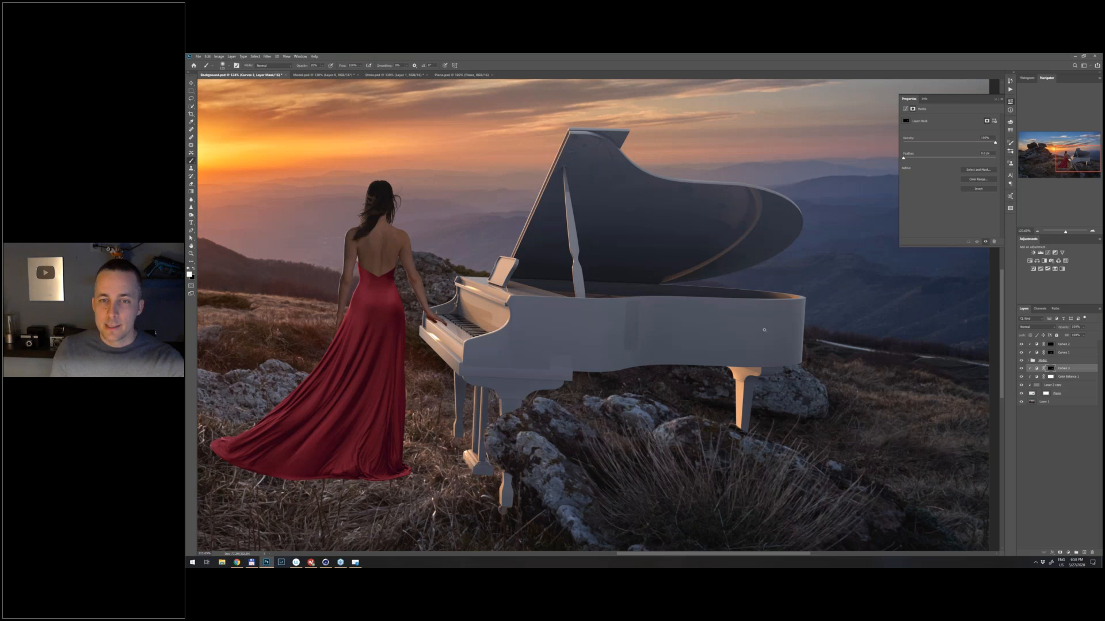
pyautogui.scroll(-3, 763, 331)
pyautogui.scroll(-2, 761, 332)
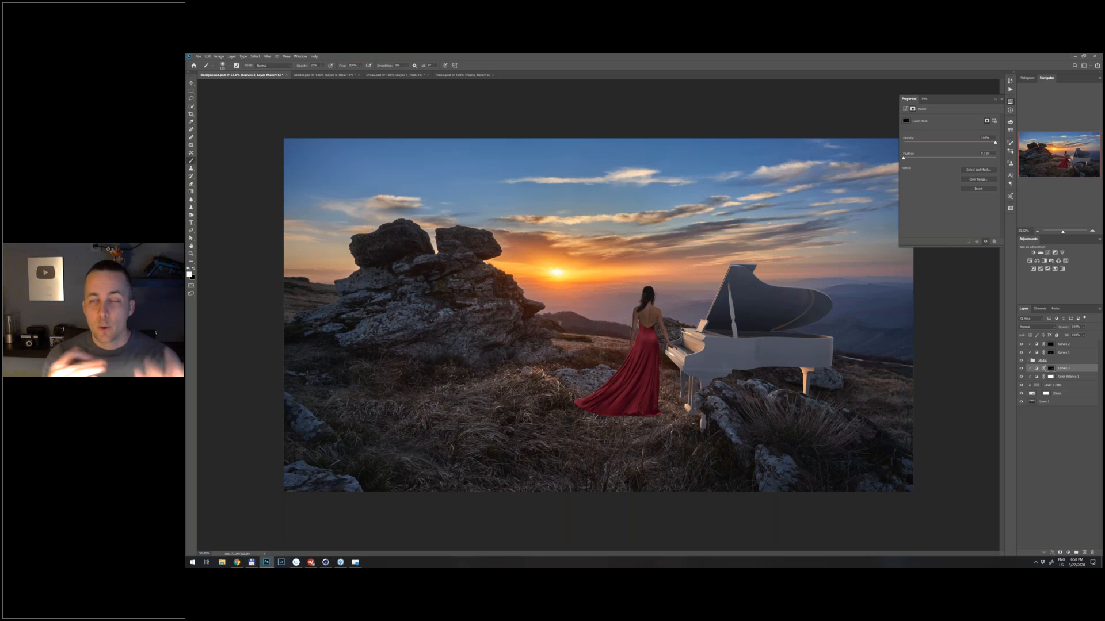
# - Examine the whole composite at several magnifications to judge how the woman and piano sit in the sunset landscape
pyautogui.press(']')
pyautogui.press(']')
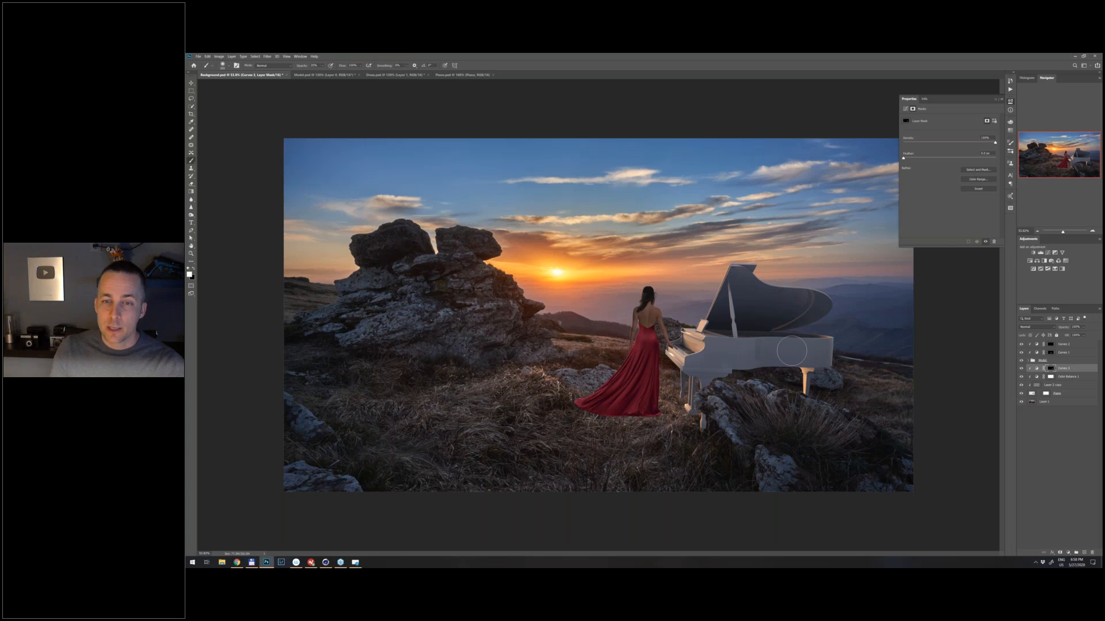
pyautogui.press('[')
pyautogui.press('[')
pyautogui.press('[')
pyautogui.press('[')
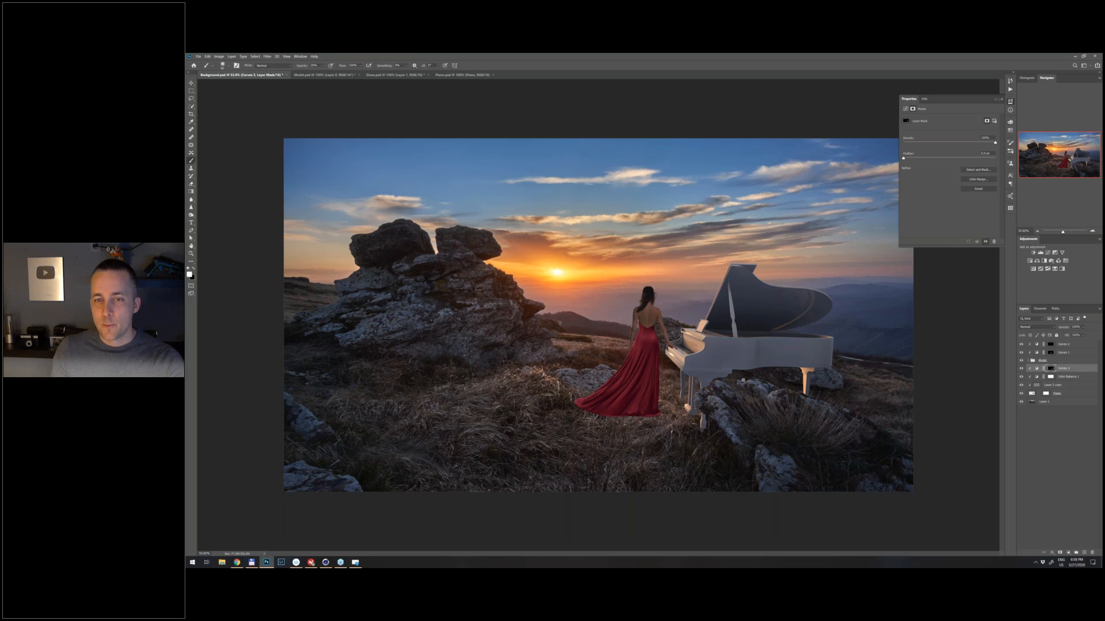
pyautogui.scroll(-3, 729, 385)
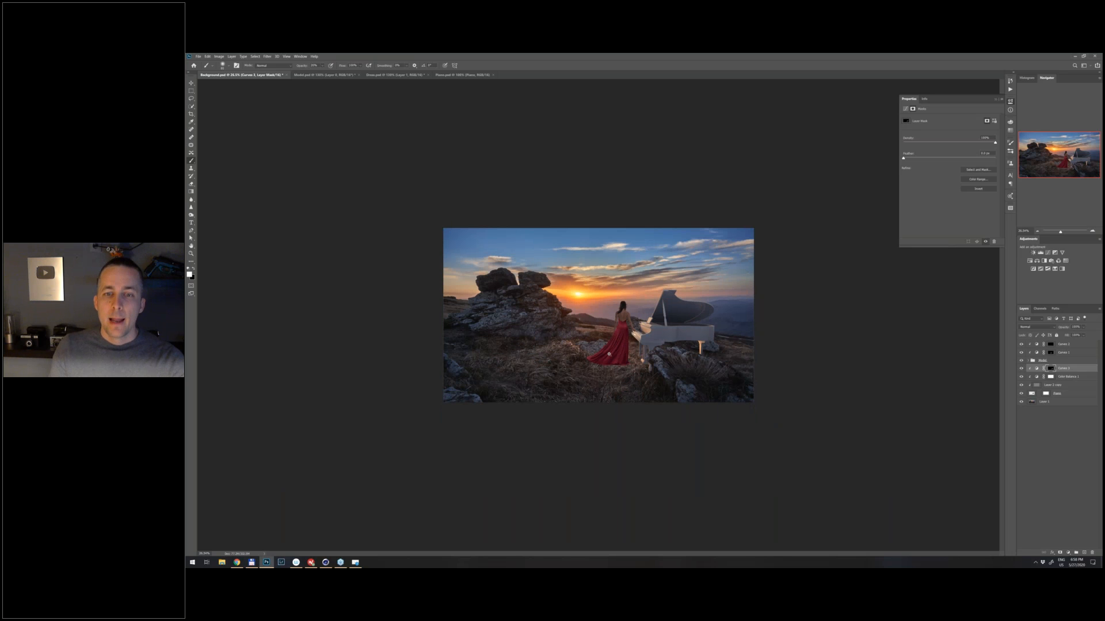
pyautogui.scroll(1, 608, 354)
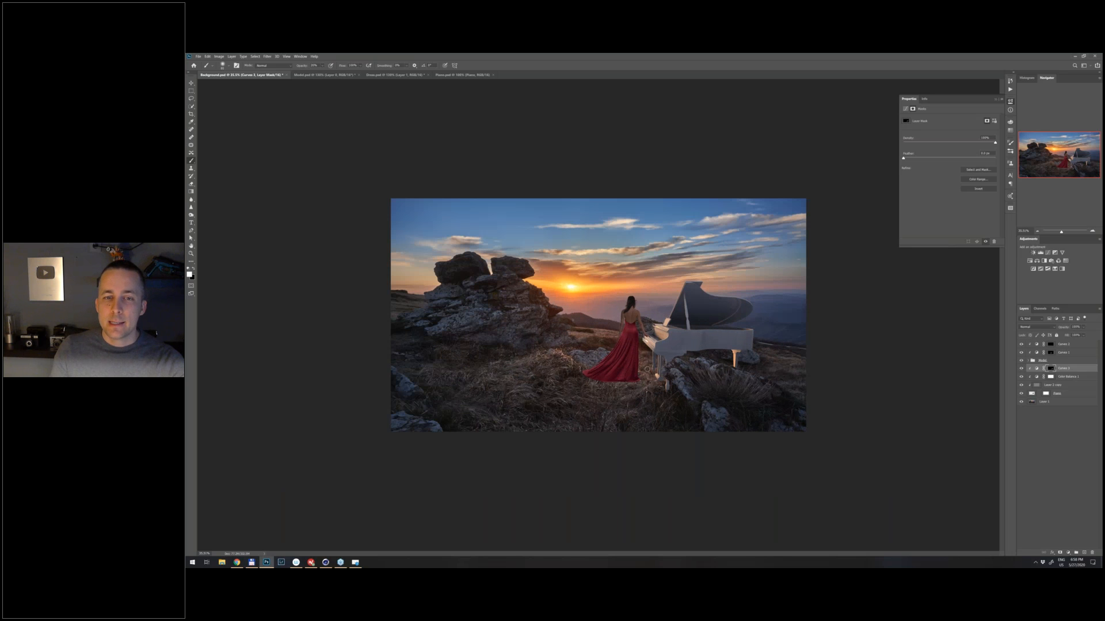
pyautogui.scroll(1, 620, 366)
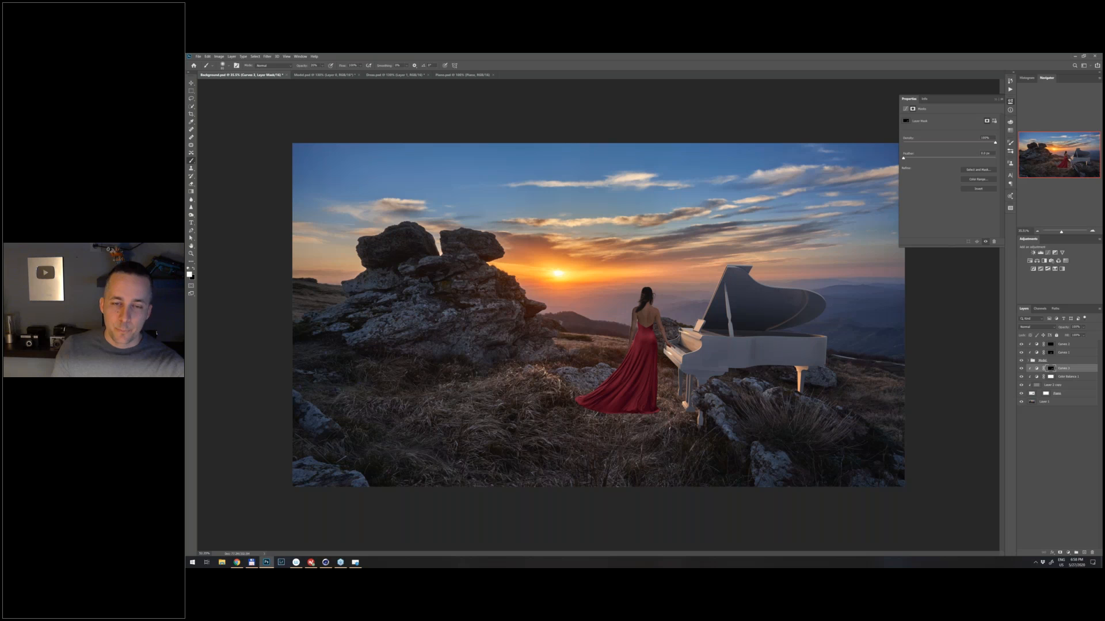
pyautogui.scroll(1, 651, 396)
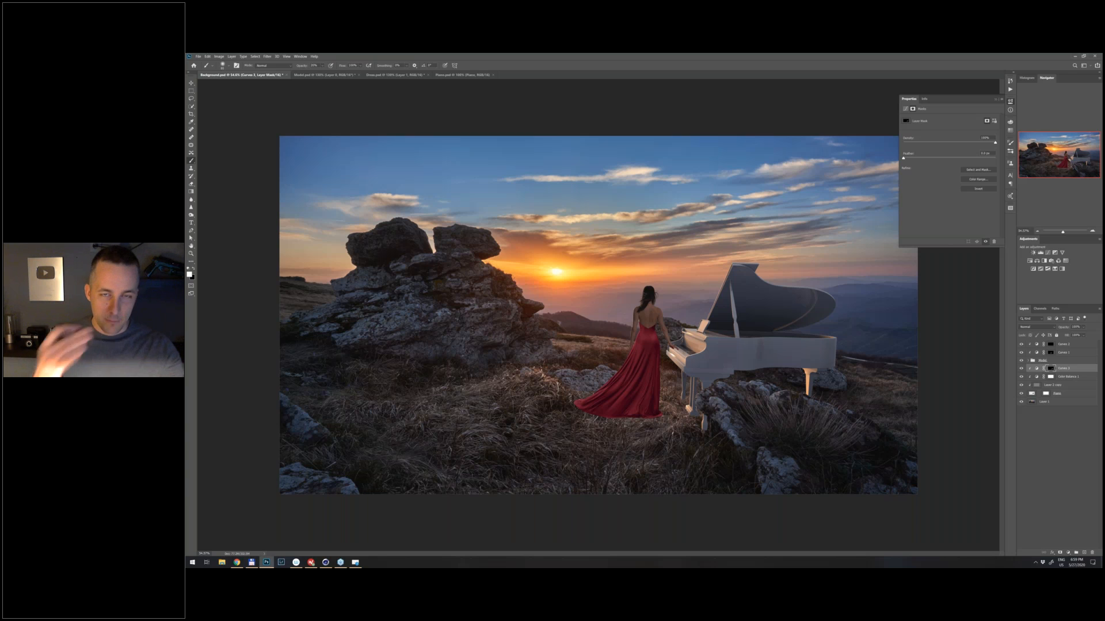
# - Load the outline of the woman and dress as a selection and add an empty layer beneath the dress layer in her group
pyautogui.click(997, 100)
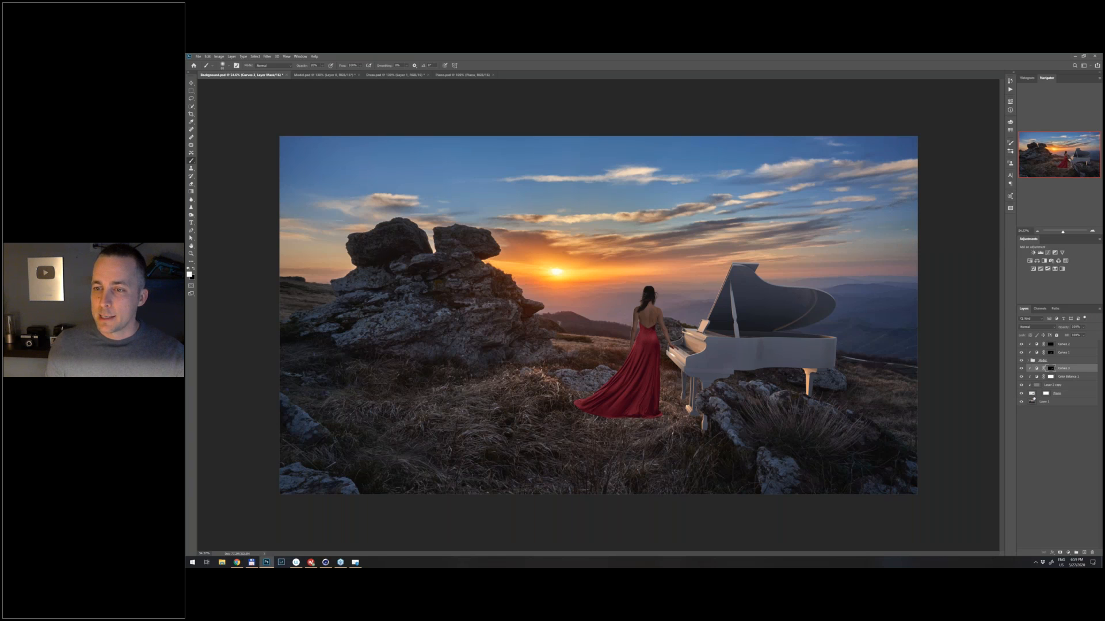
pyautogui.click(1029, 361)
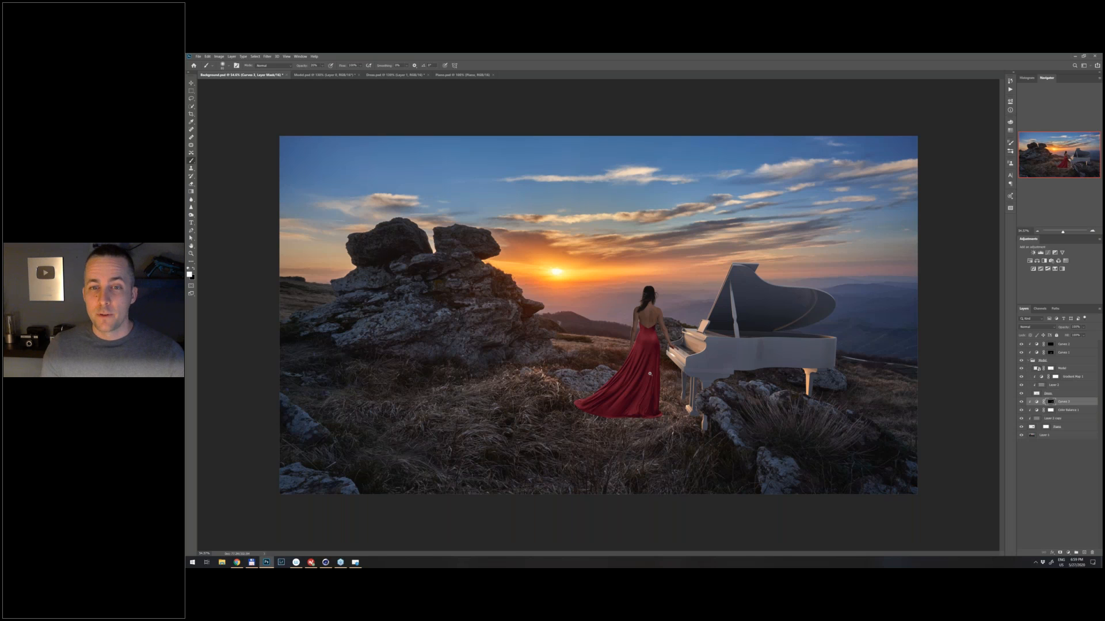
pyautogui.scroll(1, 649, 374)
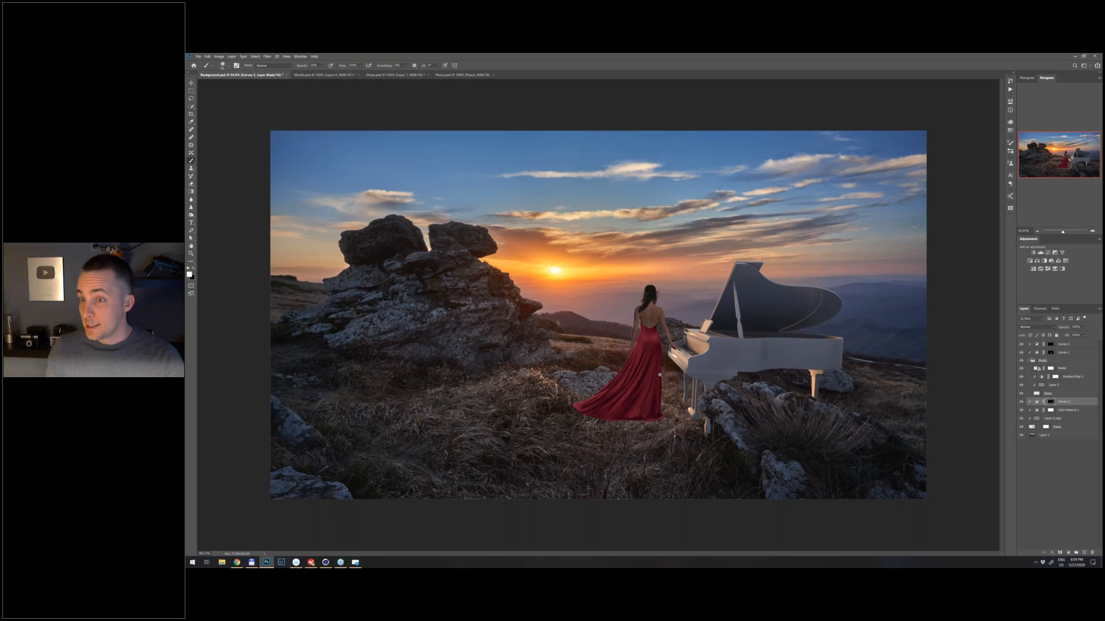
pyautogui.scroll(3, 660, 375)
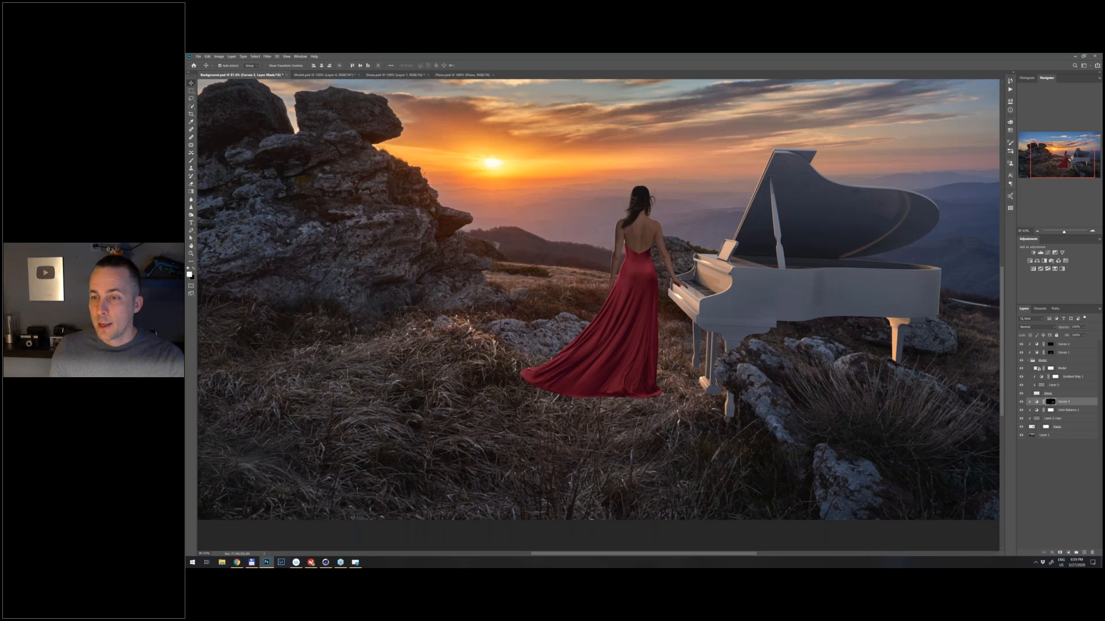
pyautogui.keyDown('ctrl'); pyautogui.click(1037, 393); pyautogui.keyUp('ctrl')
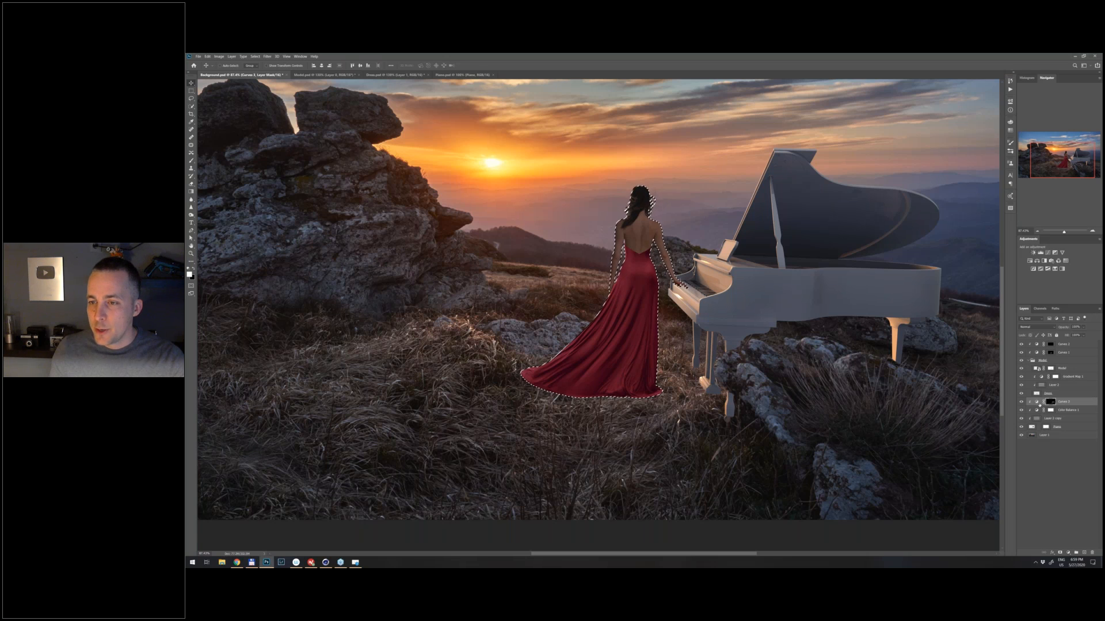
pyautogui.click(1038, 395)
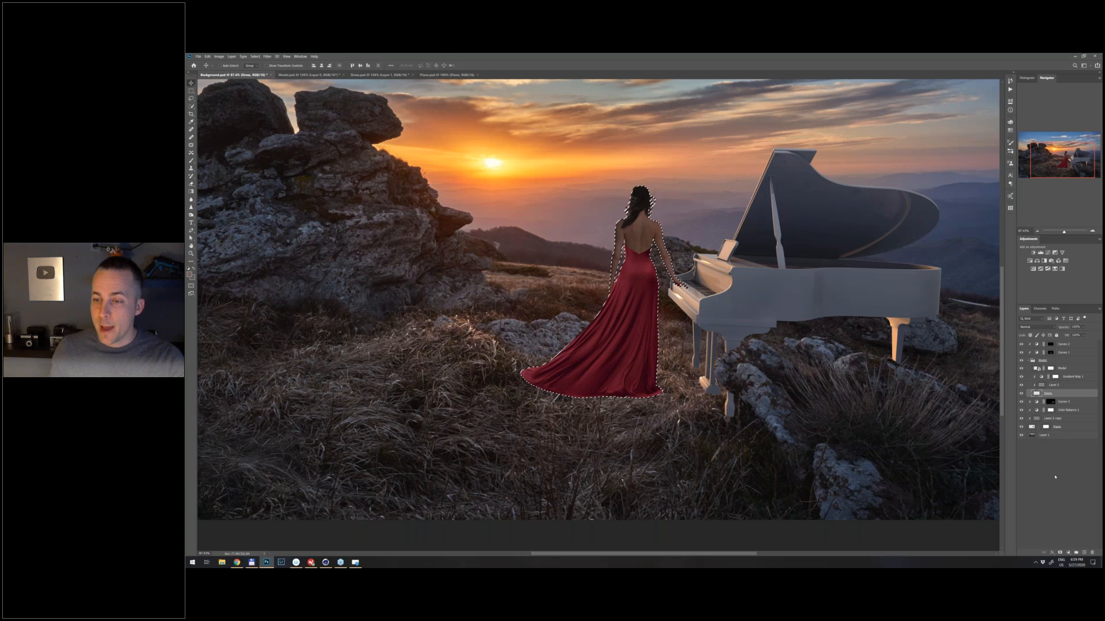
pyautogui.keyDown('ctrl'); pyautogui.click(1084, 553); pyautogui.keyUp('ctrl')
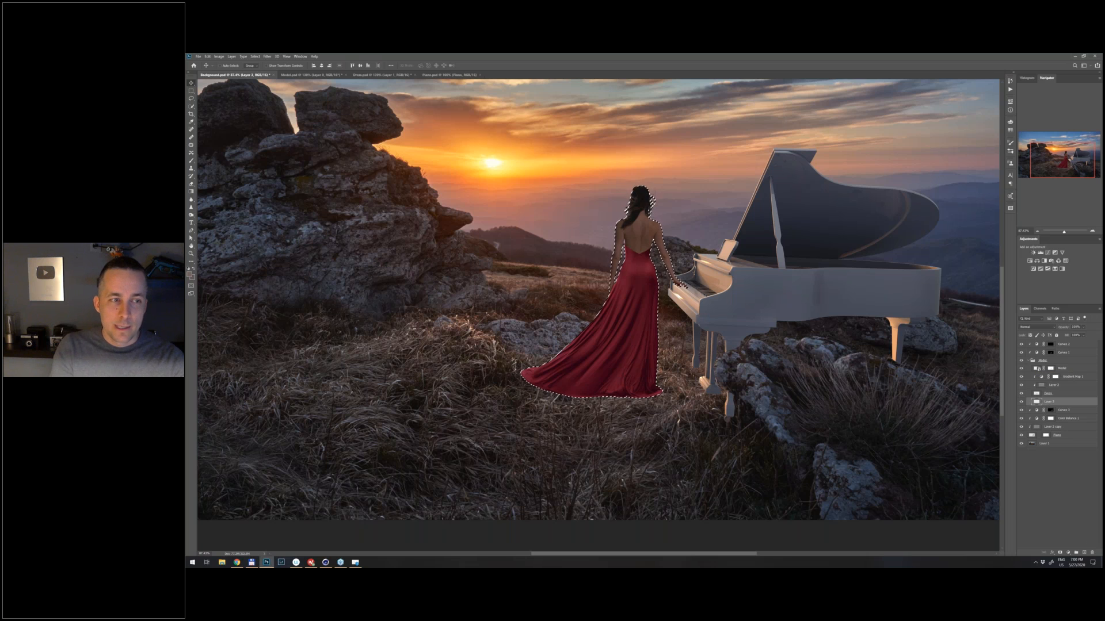
# - Fill the selected silhouette on the new layer with a muted colour sampled from the hazy horizon beside the woman
pyautogui.click(190, 276)
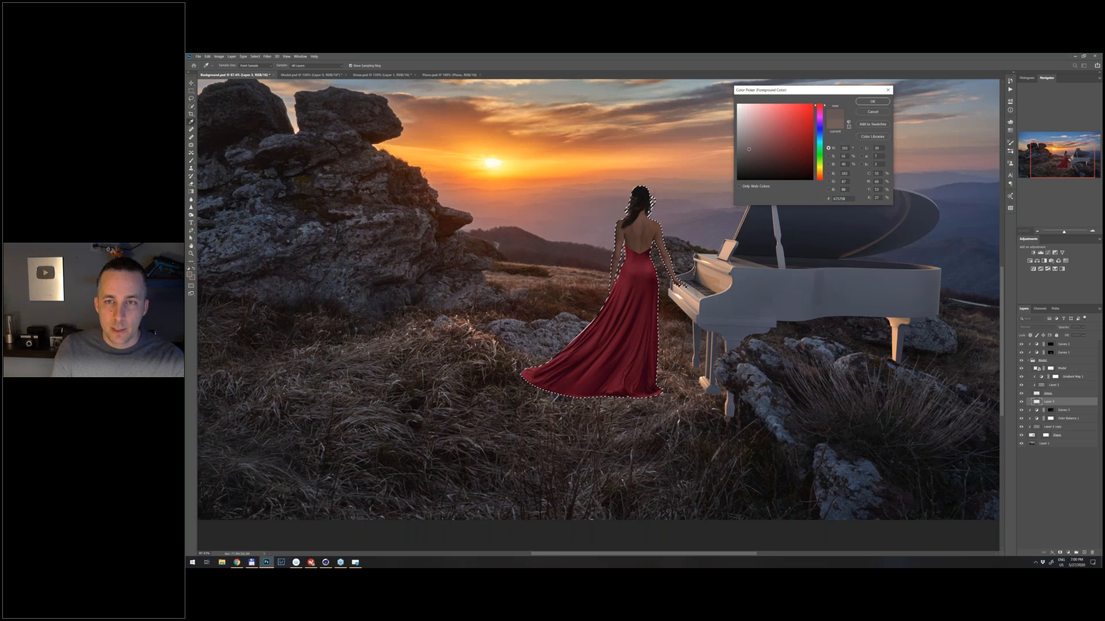
pyautogui.click(588, 233)
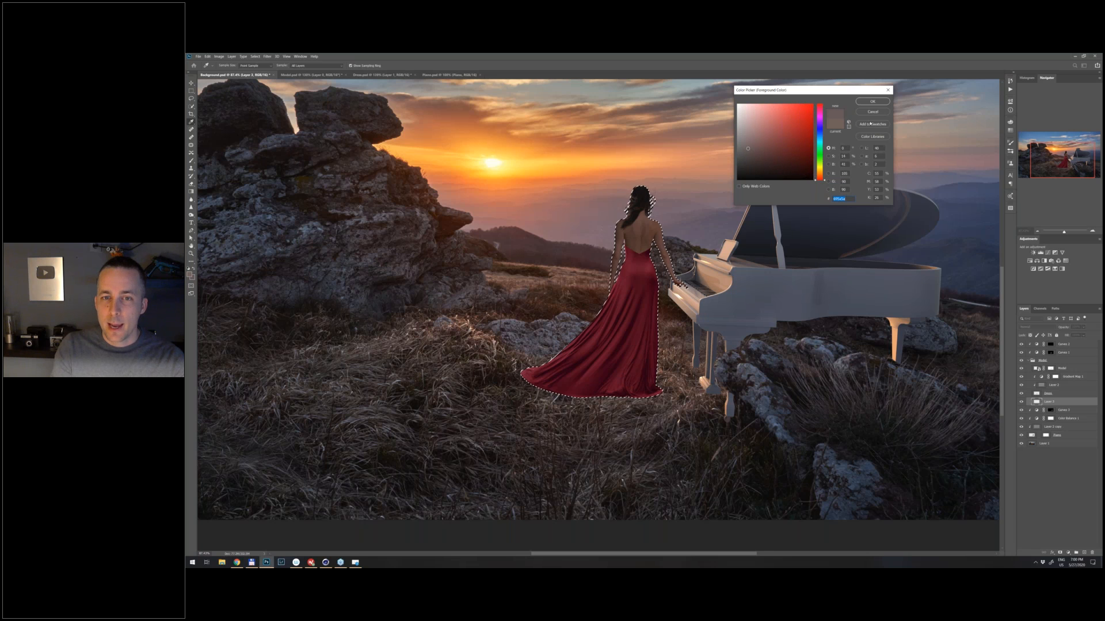
pyautogui.click(873, 102)
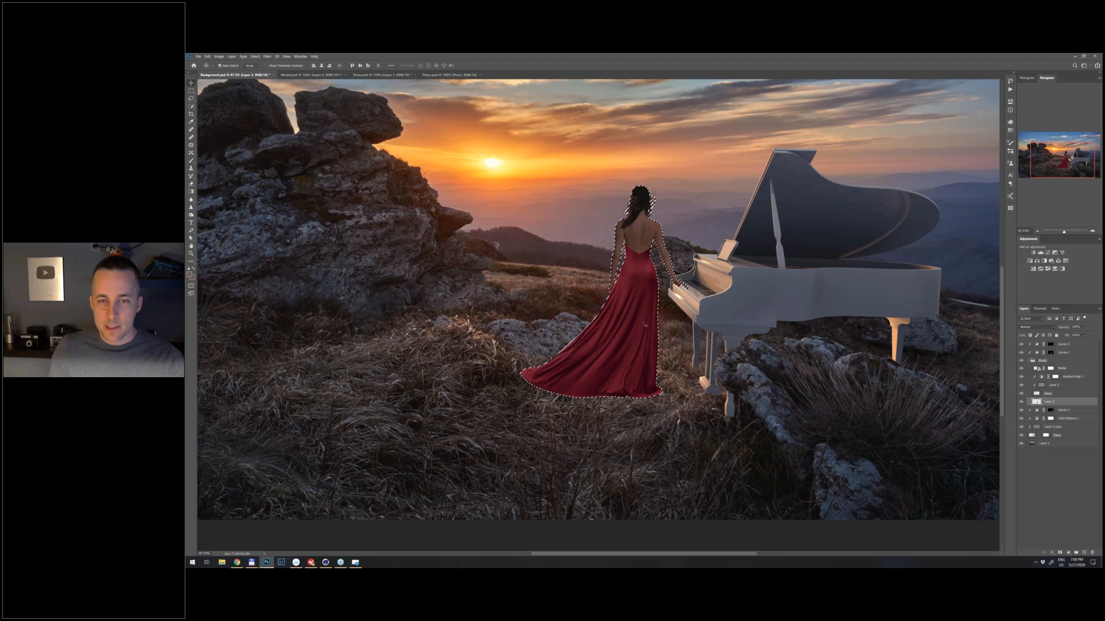
pyautogui.press('ctrl')
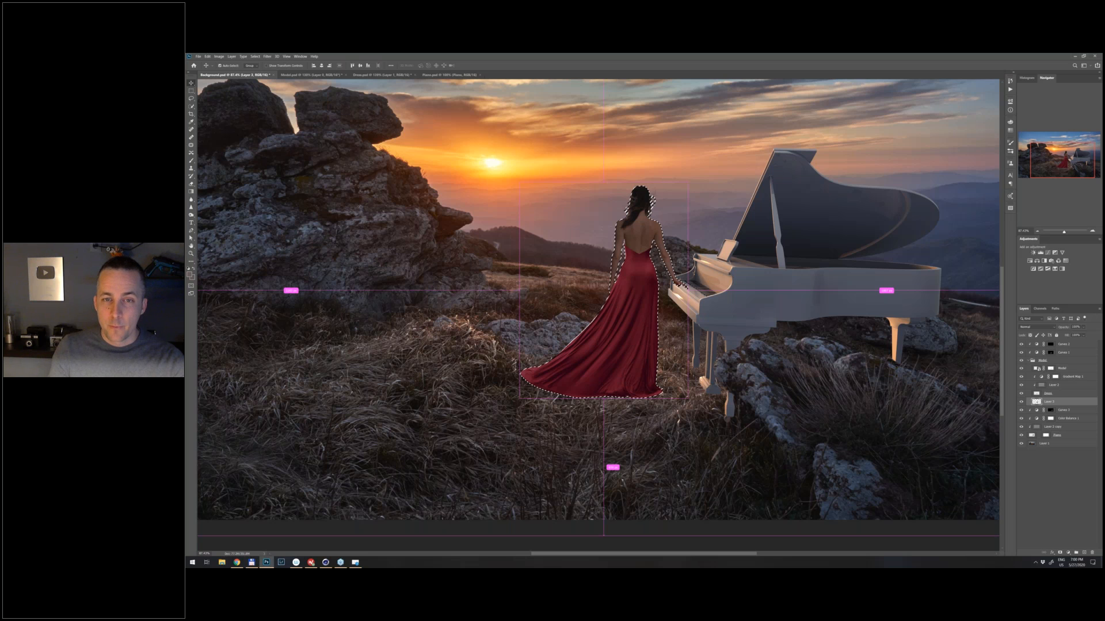
# - Flip the filled silhouette vertically, place it below the dress hem, and skew its far end away from the sun
pyautogui.hotkey('ctrl', 't')
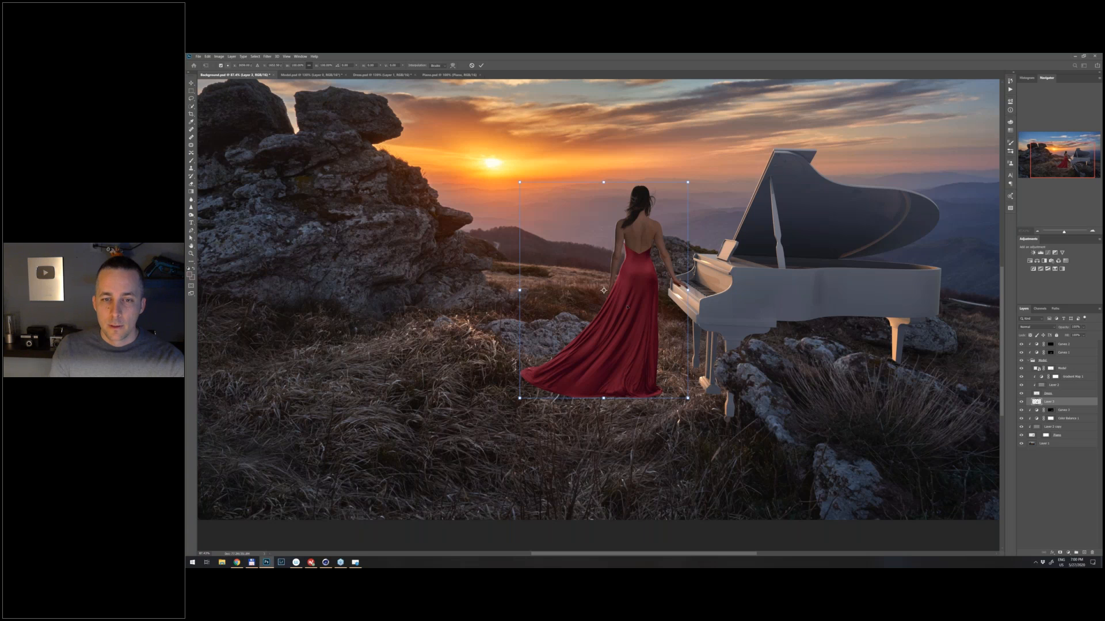
pyautogui.click(628, 308)
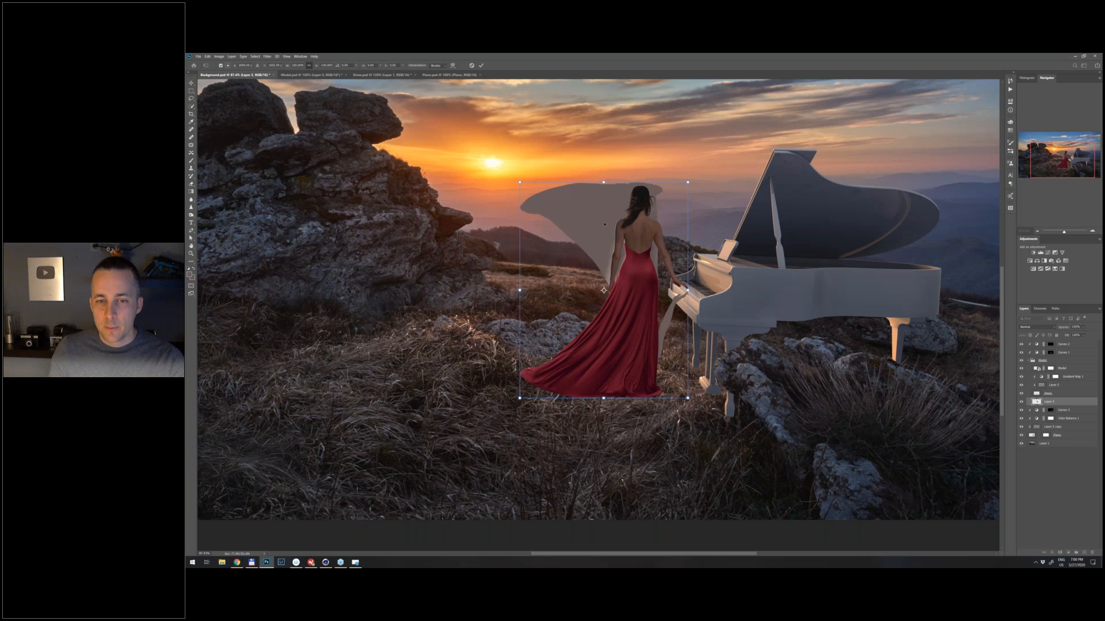
pyautogui.moveTo(605, 224); pyautogui.dragTo(608, 419)
pyautogui.scroll(-5, 608, 419)
pyautogui.keyDown('ctrl'); pyautogui.moveTo(626, 511); pyautogui.dragTo(669, 508); pyautogui.keyUp('ctrl')
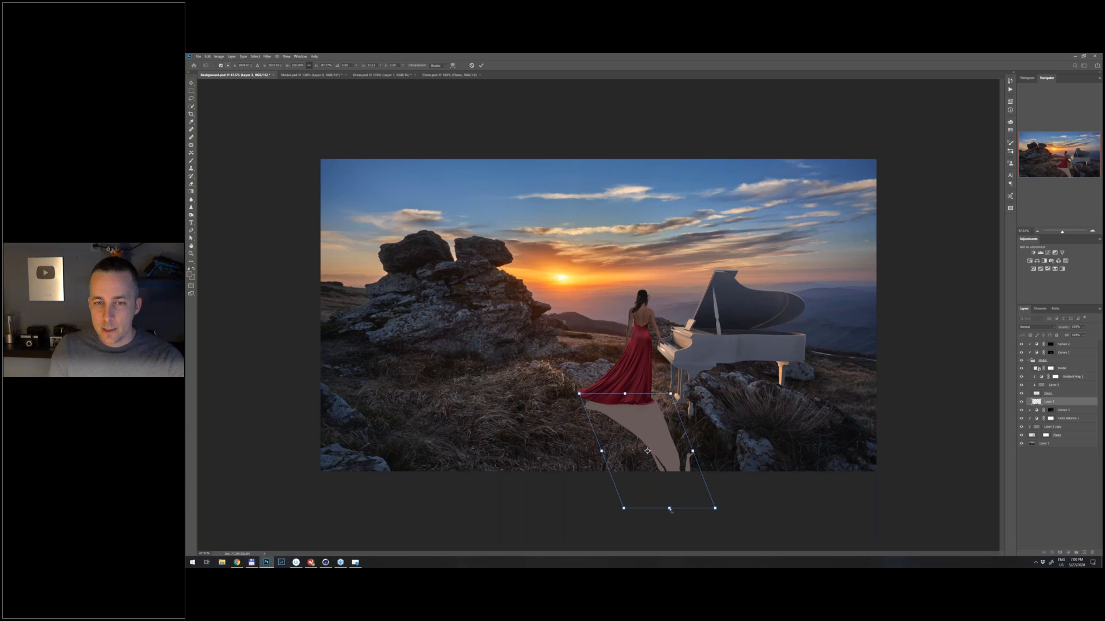
pyautogui.moveTo(670, 511); pyautogui.dragTo(699, 500)
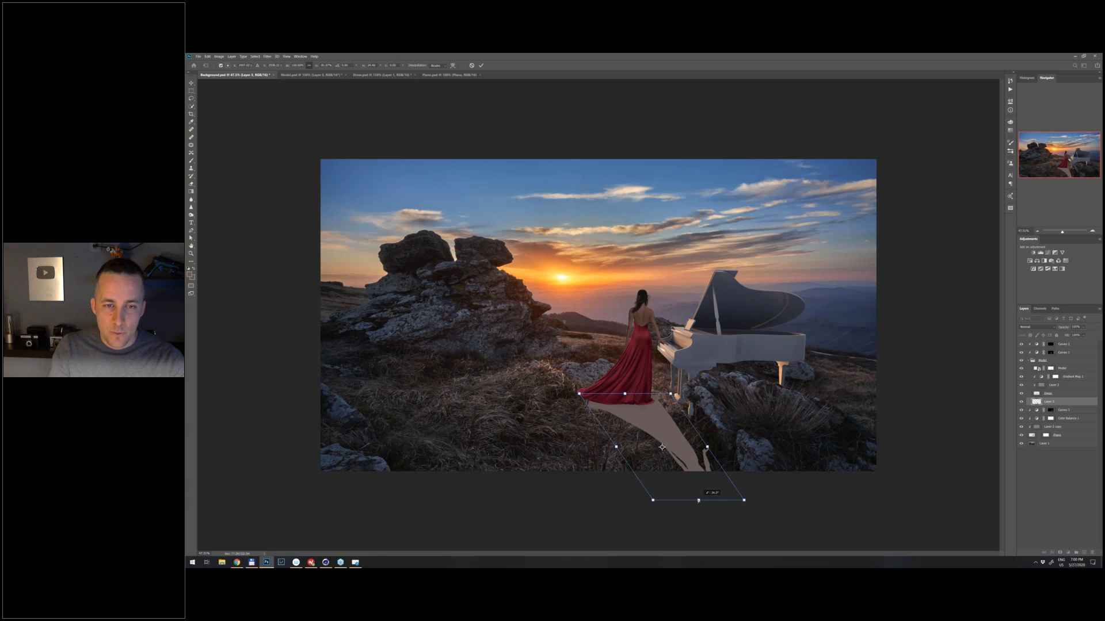
# - Distort the silhouette's two upper corners so its edge follows the dress hem, and apply the transform
pyautogui.scroll(3, 641, 425)
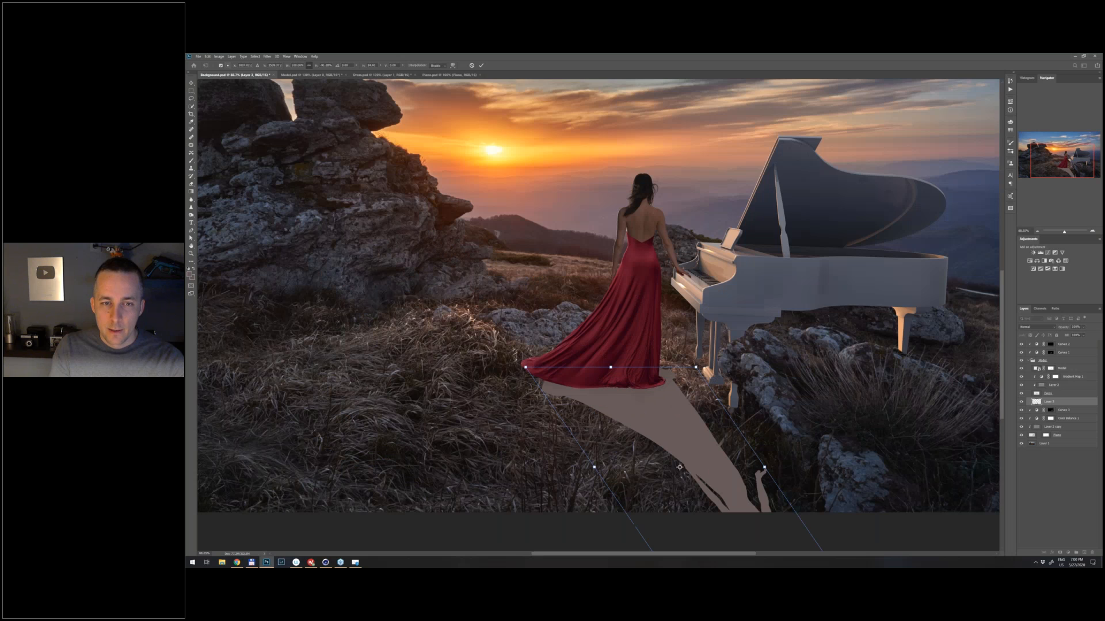
pyautogui.moveTo(526, 366); pyautogui.dragTo(503, 355)
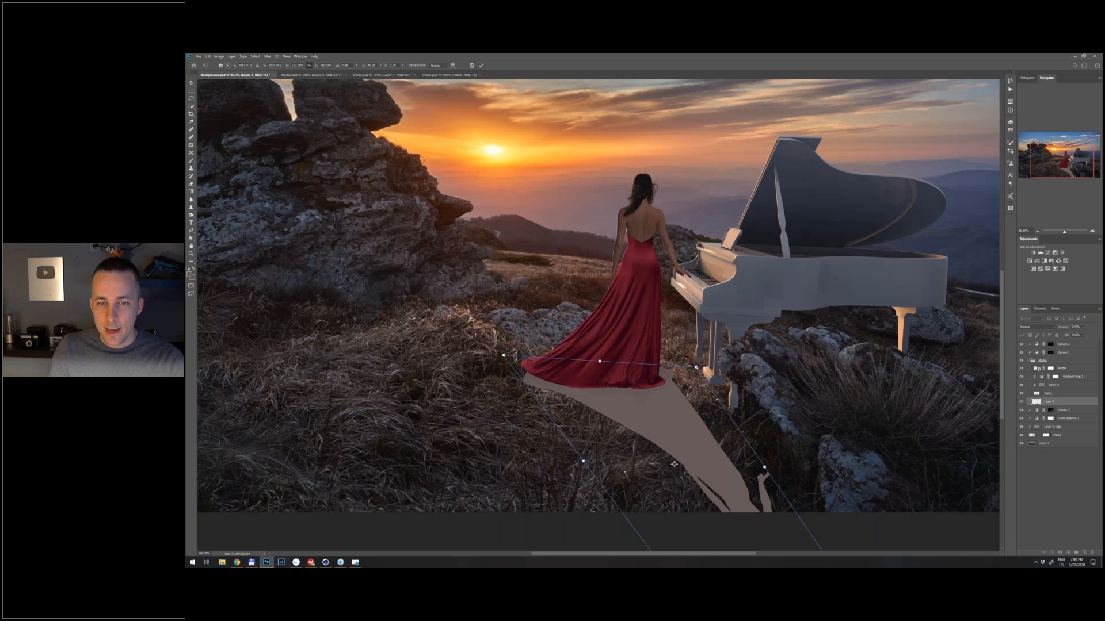
pyautogui.moveTo(695, 366); pyautogui.dragTo(686, 378)
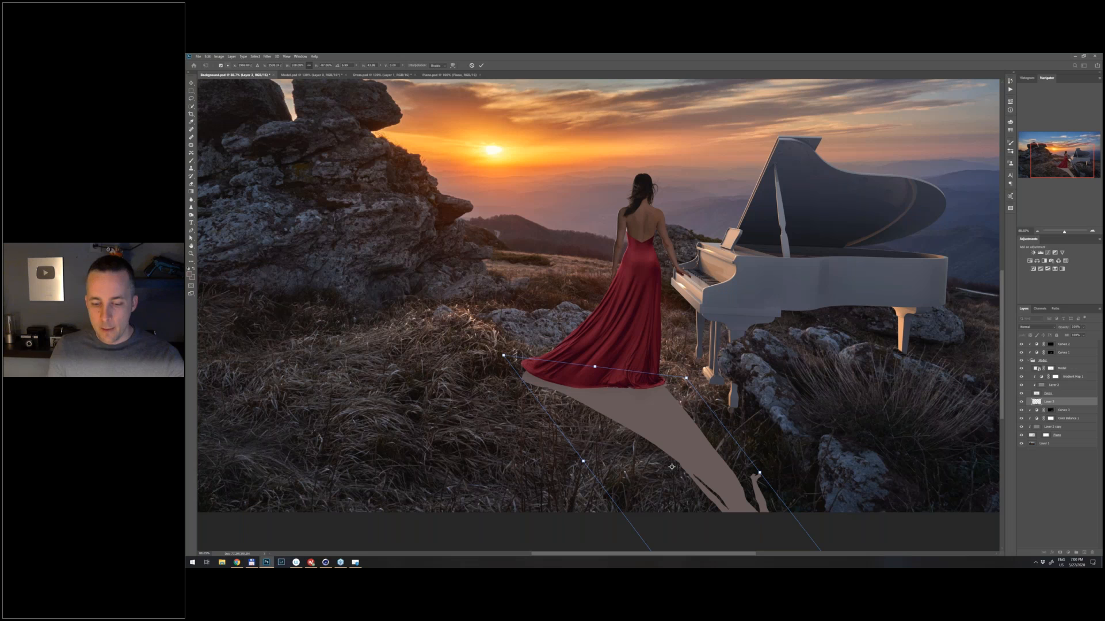
pyautogui.press('Return')
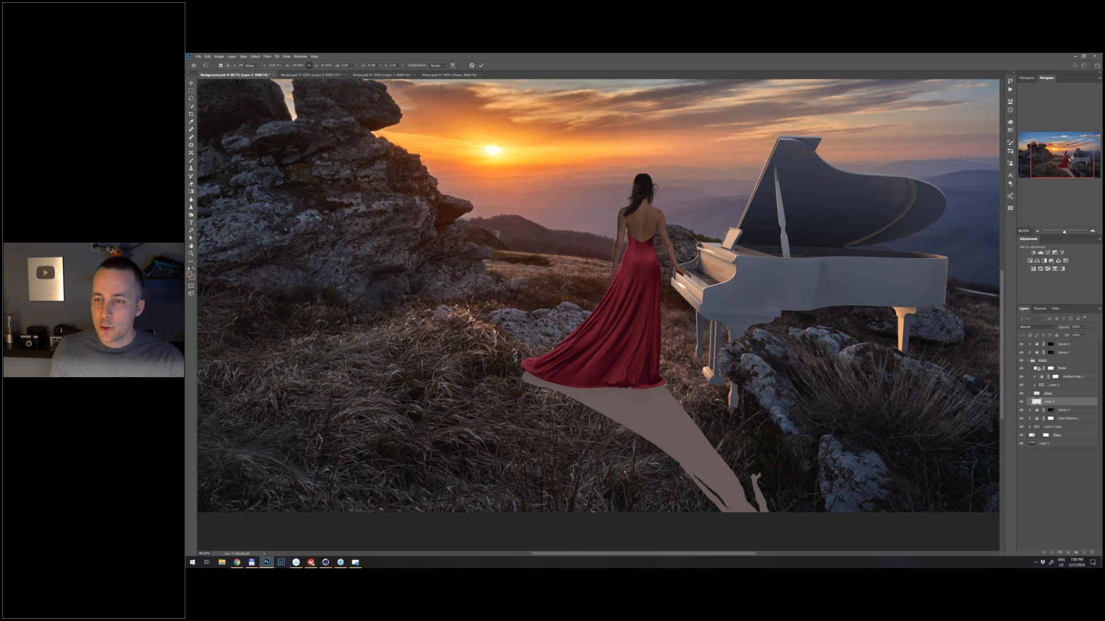
# - Set the silhouette layer's blend mode to Multiply so it darkens the grass as a cast shadow
pyautogui.hotkey('ctrl', '0')
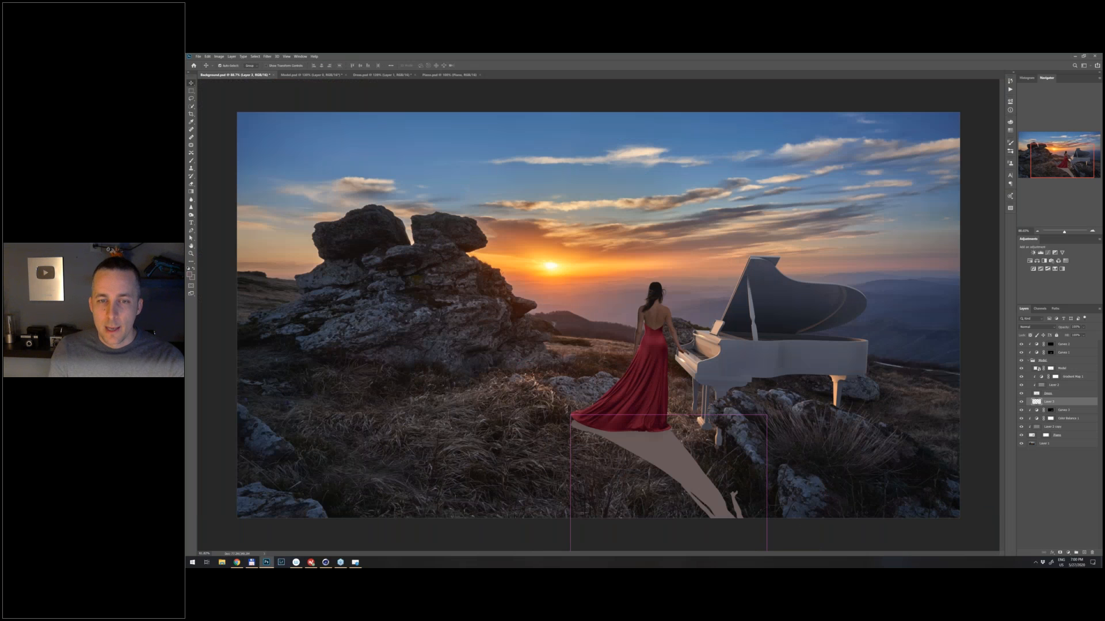
pyautogui.click(1036, 327)
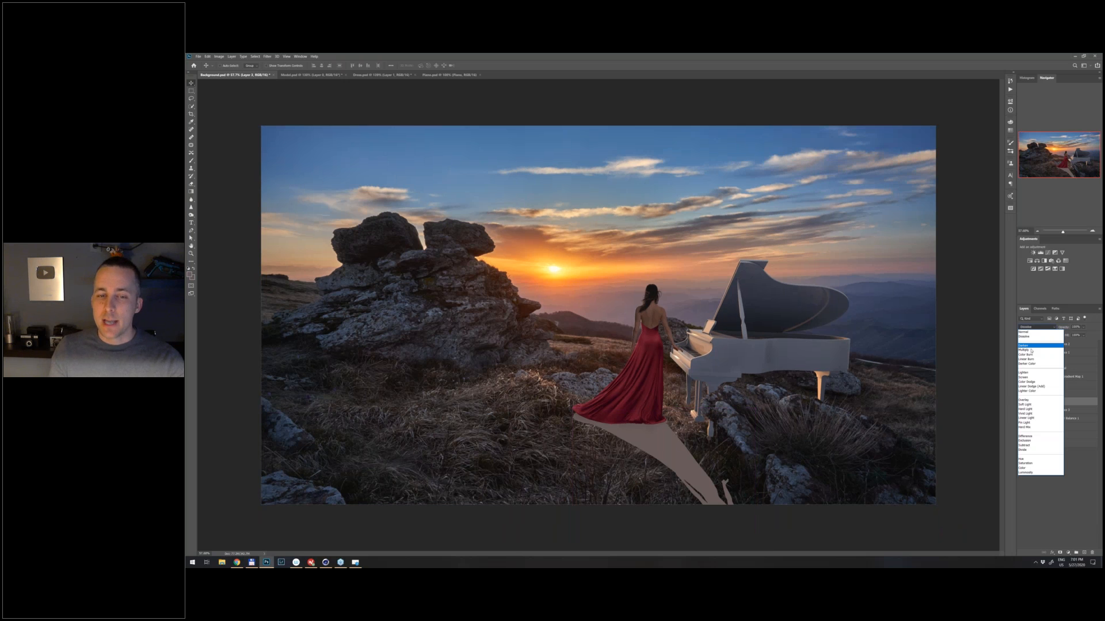
pyautogui.click(1032, 350)
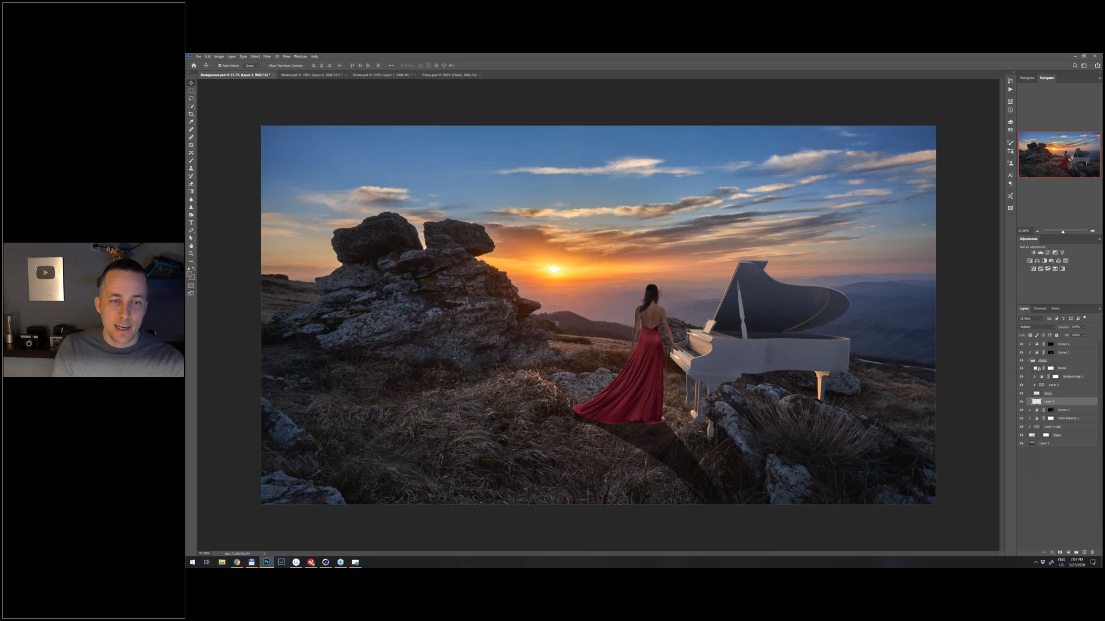
# - Soften the edges of the woman's cast shadow on the grass with a Gaussian Blur
pyautogui.moveTo(412, 396); pyautogui.dragTo(416, 395)
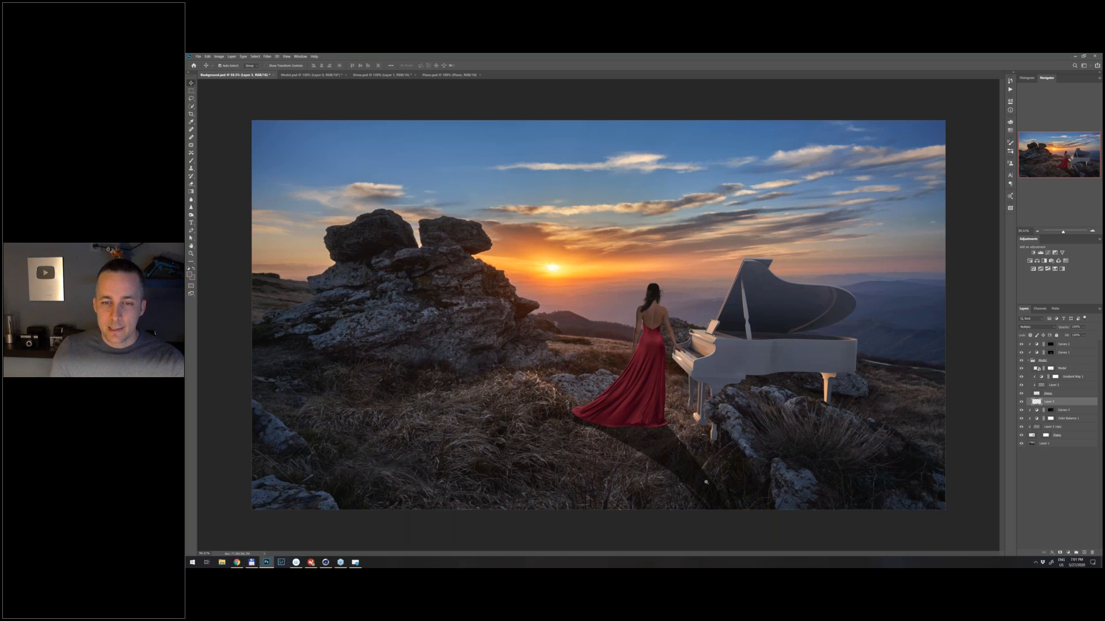
pyautogui.moveTo(706, 482); pyautogui.dragTo(711, 416)
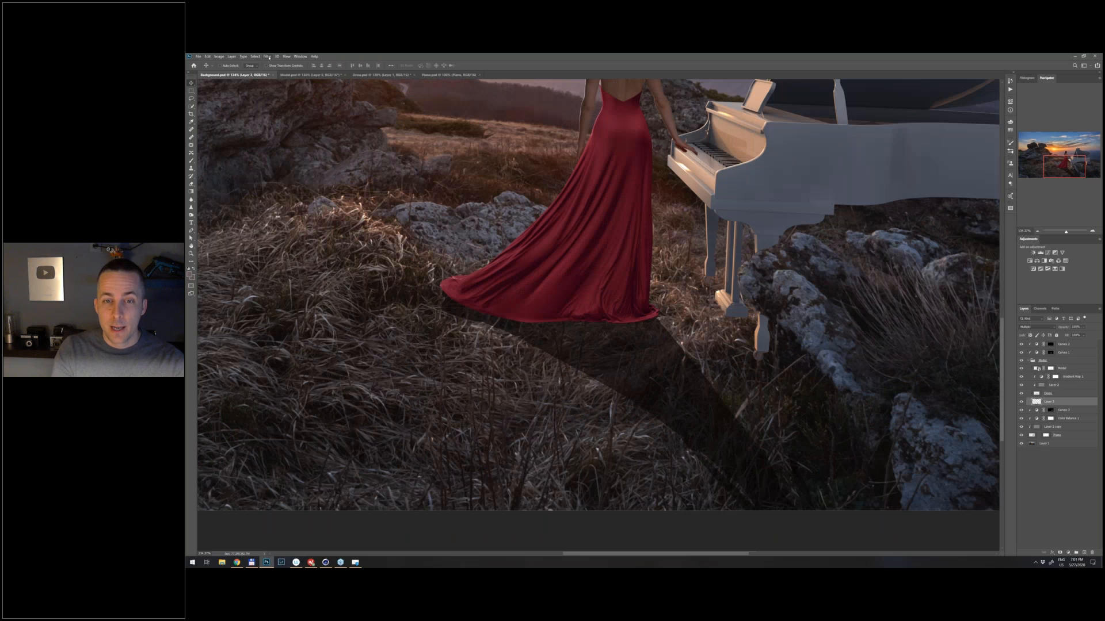
pyautogui.click(267, 56)
pyautogui.click(355, 142)
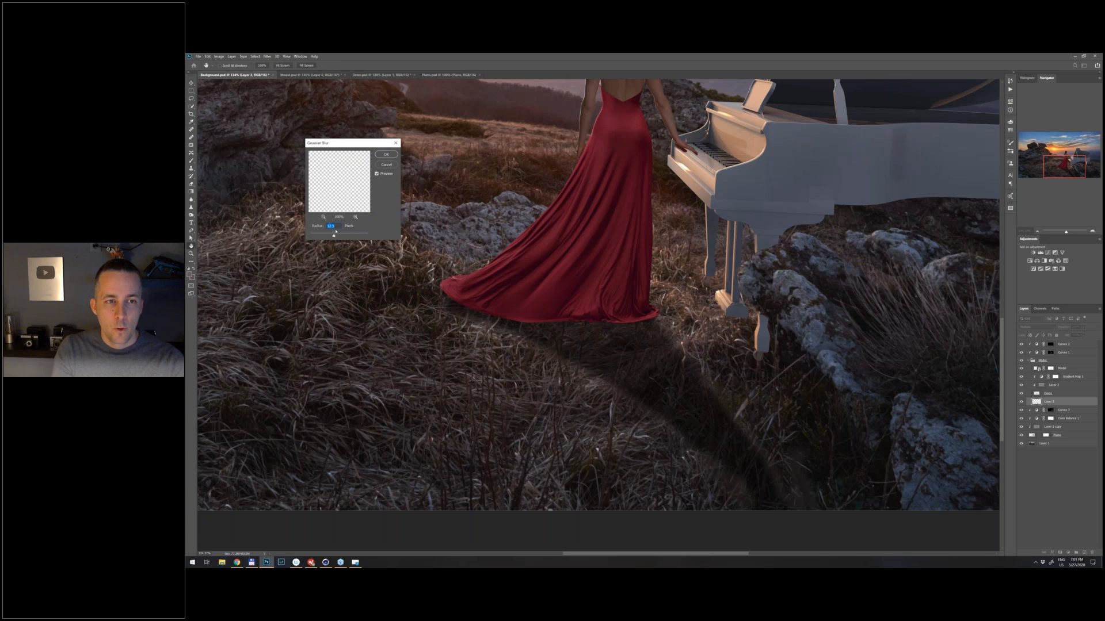
pyautogui.write('1')
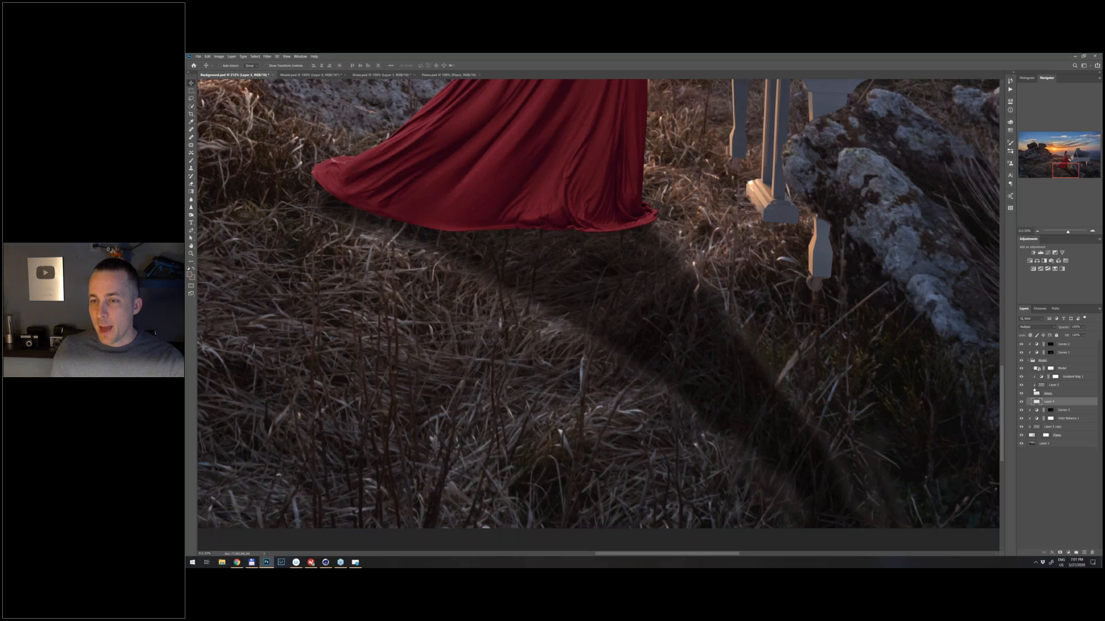
# - Rename the cast shadow layer in the woman's group as Shadow
pyautogui.click(1037, 361)
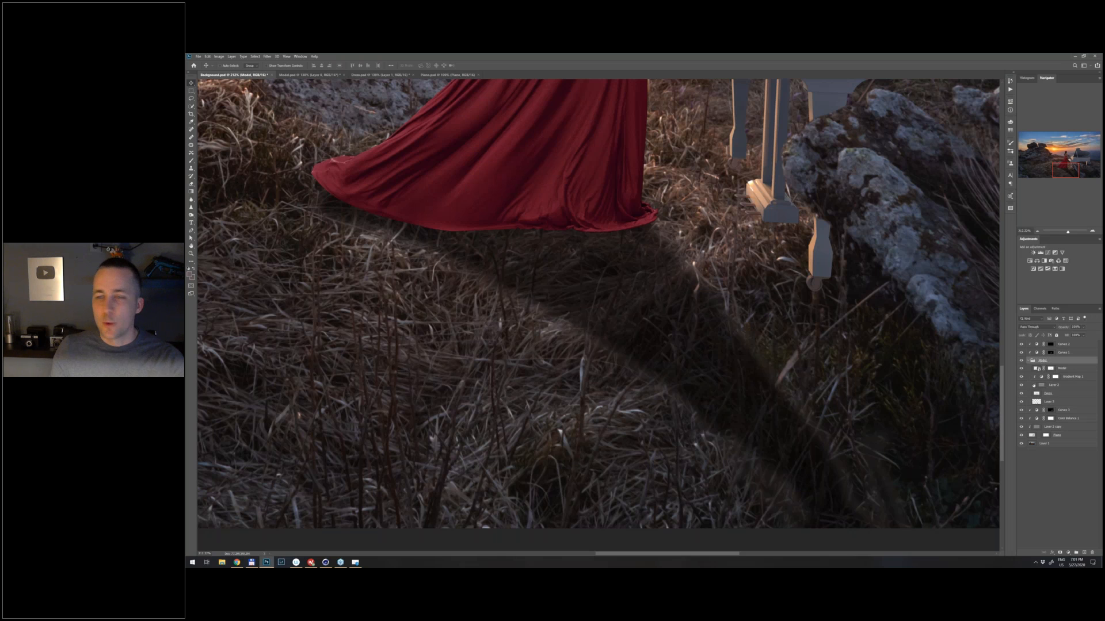
pyautogui.click(1039, 401)
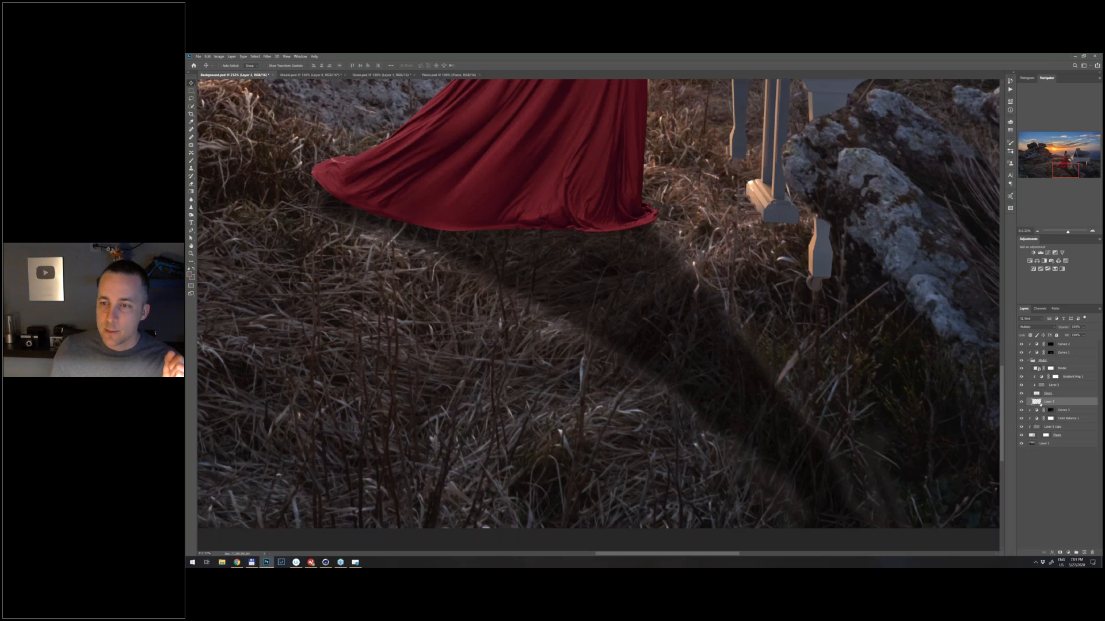
pyautogui.doubleClick(1048, 402)
pyautogui.write('Shadow')
pyautogui.press('Return')
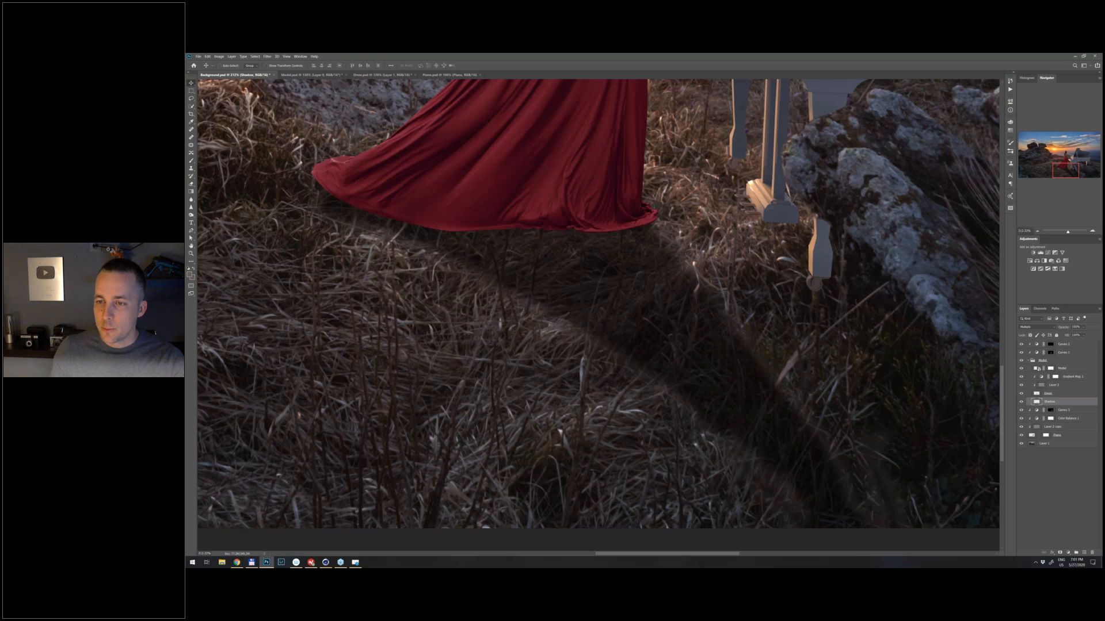
# - Move the Shadow layer out of the woman's group to just below it, and add a layer mask
pyautogui.press('ctrl')
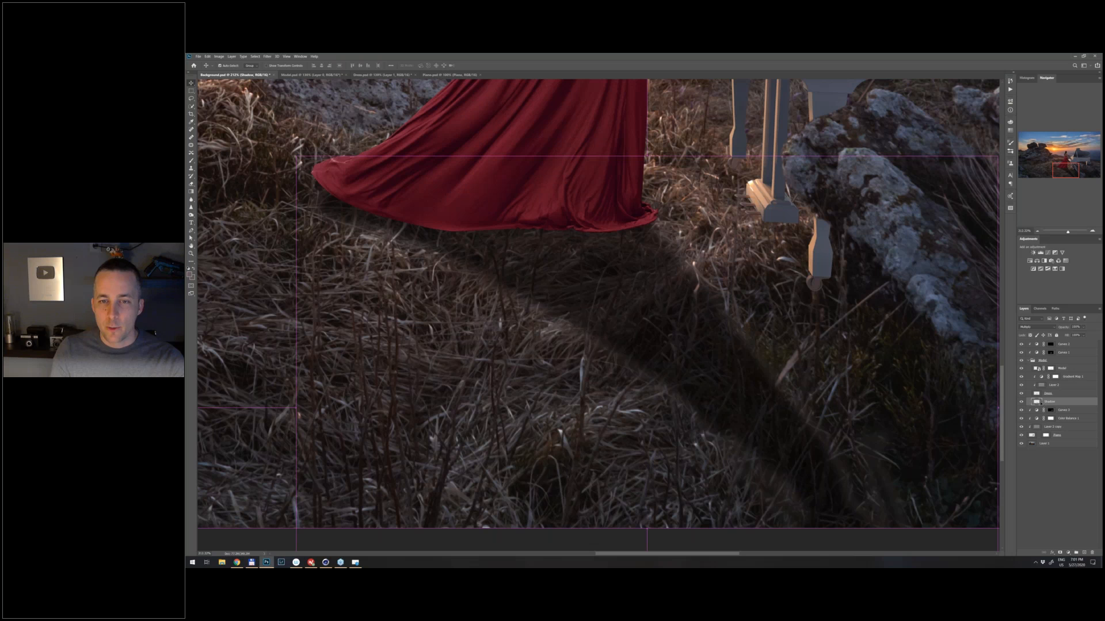
pyautogui.hotkey('ctrl', '[')
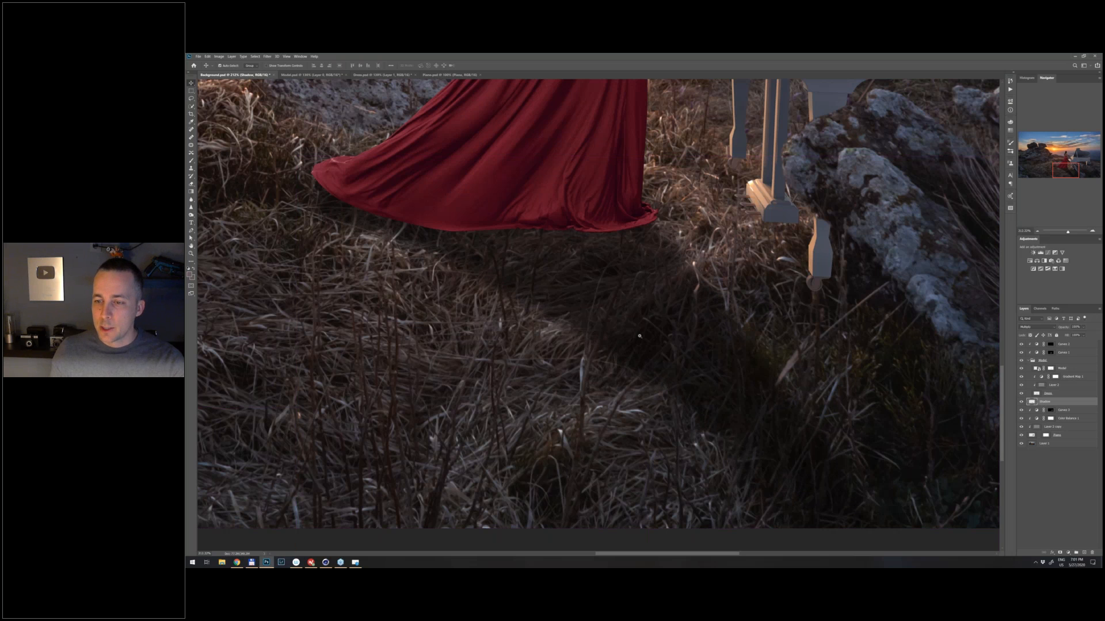
pyautogui.hotkey('ctrl', '0')
pyautogui.click(1061, 552)
# - Set the Gradient tool to the Foreground to Transparent preset with black as the foreground colour
pyautogui.press('g')
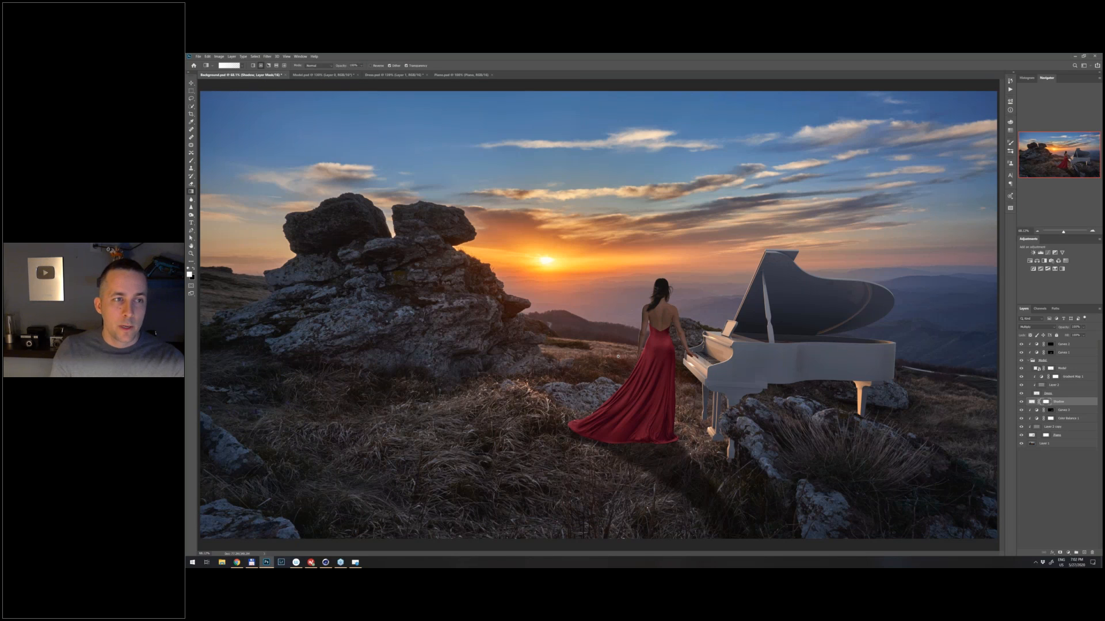
pyautogui.scroll(-1, 618, 356)
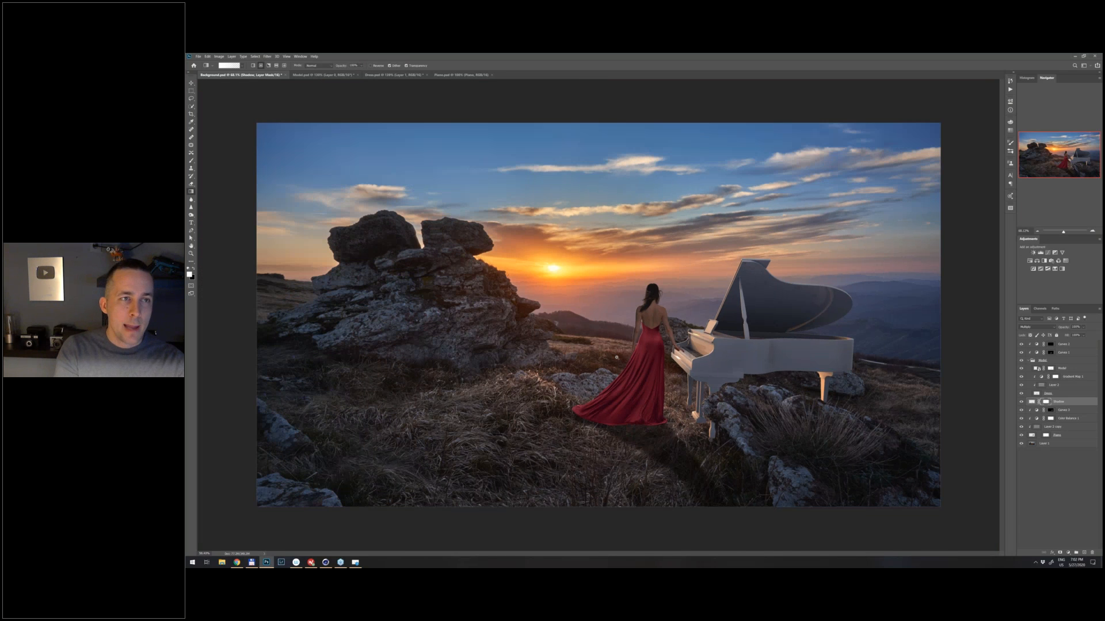
pyautogui.scroll(-1, 618, 356)
pyautogui.click(229, 66)
pyautogui.click(388, 189)
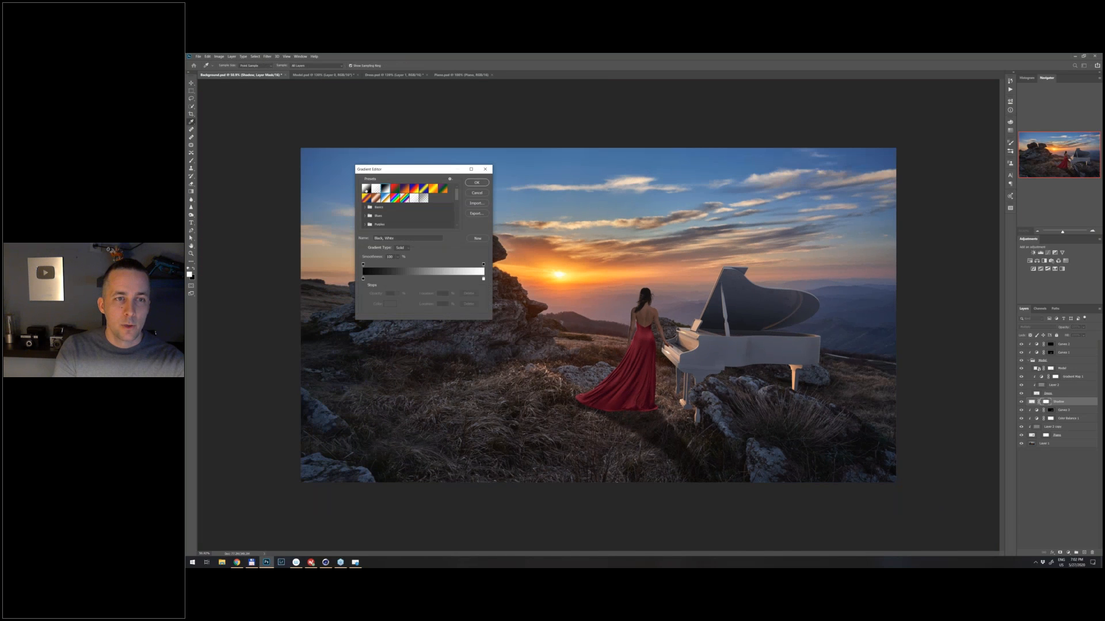
pyautogui.click(384, 188)
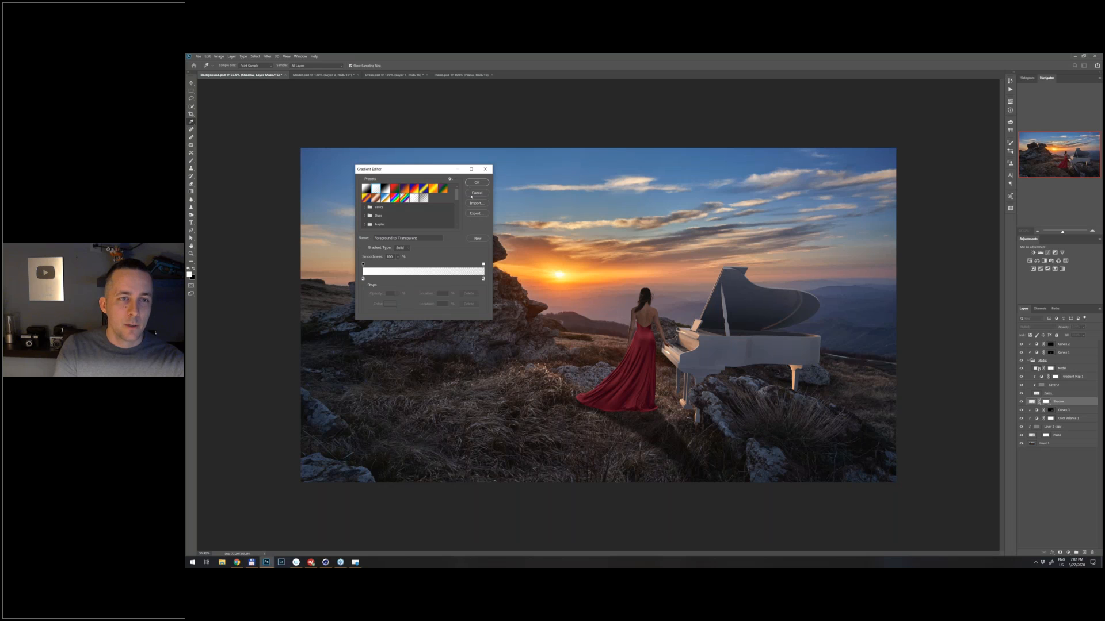
pyautogui.click(476, 182)
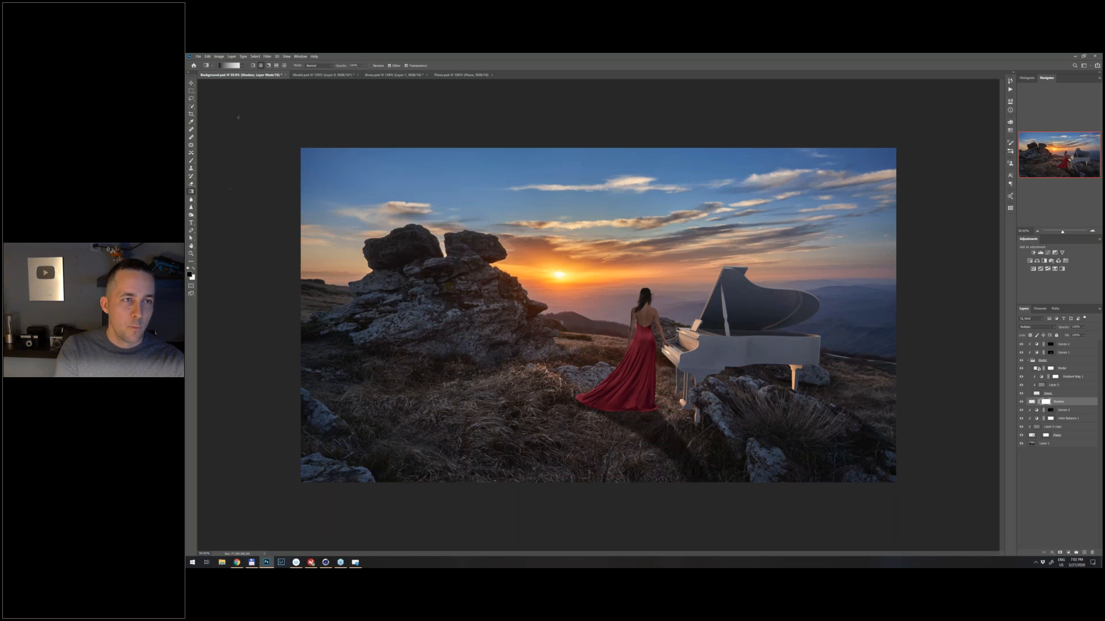
pyautogui.click(235, 66)
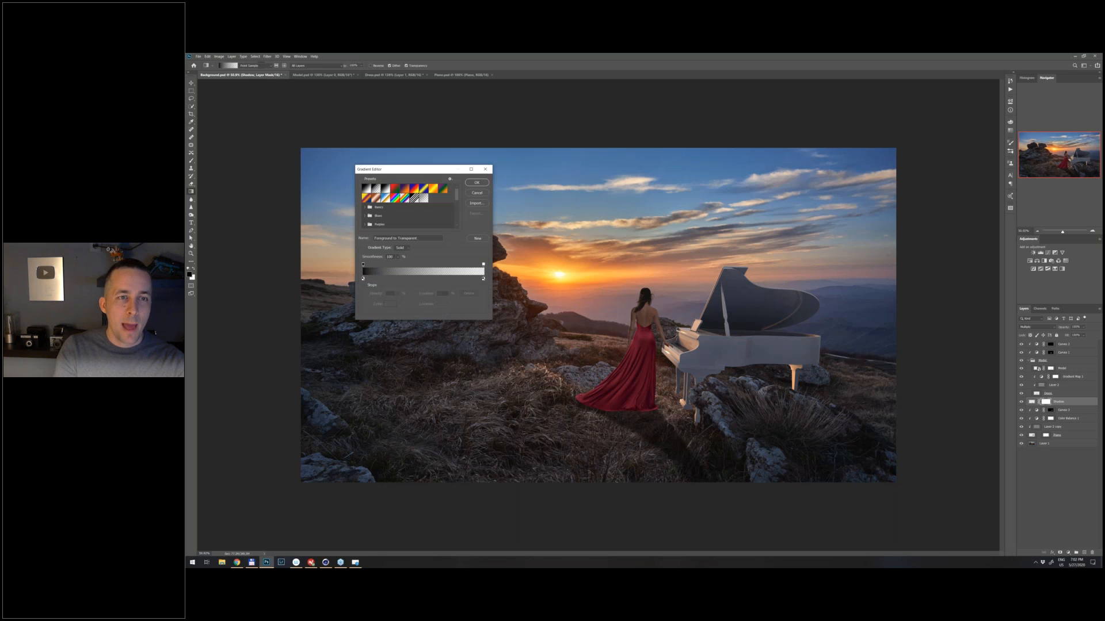
pyautogui.click(475, 183)
# - Fade the far end of the cast shadow with gradients on the Shadow layer's mask
pyautogui.moveTo(724, 529)
pyautogui.mouseDown()
pyautogui.moveTo(646, 426)
pyautogui.moveTo(648, 396)
pyautogui.mouseUp()
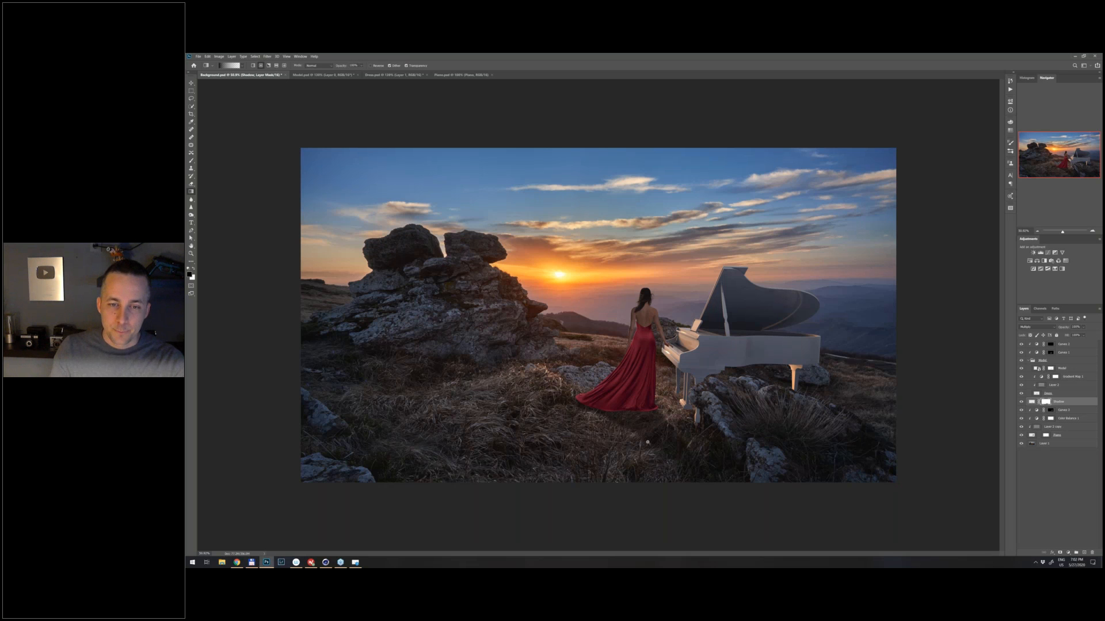
pyautogui.scroll(2, 653, 443)
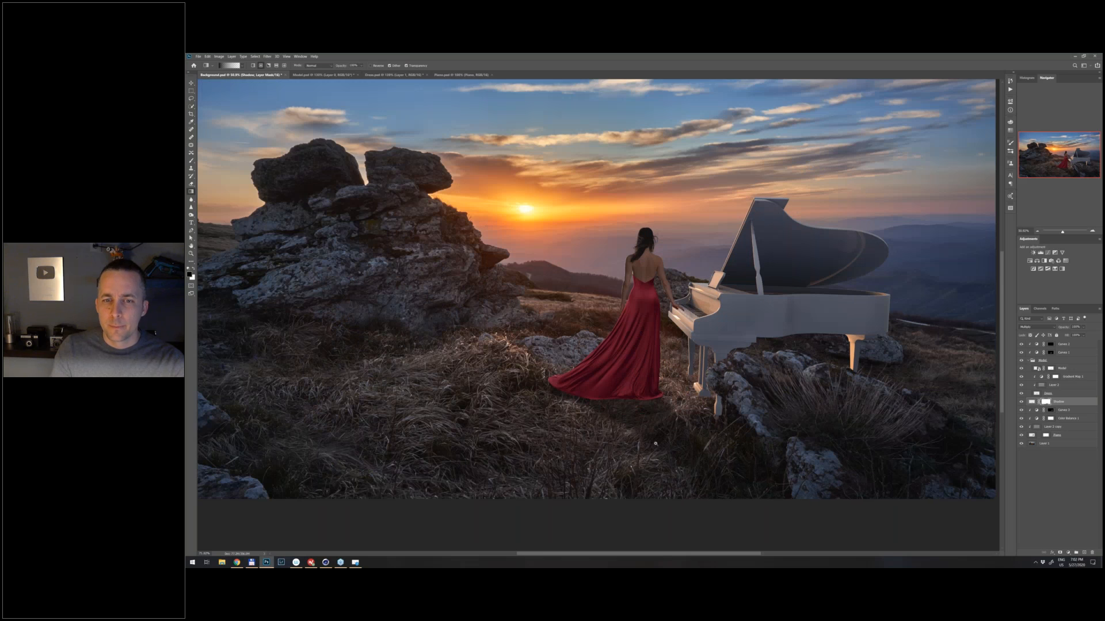
pyautogui.scroll(1, 656, 443)
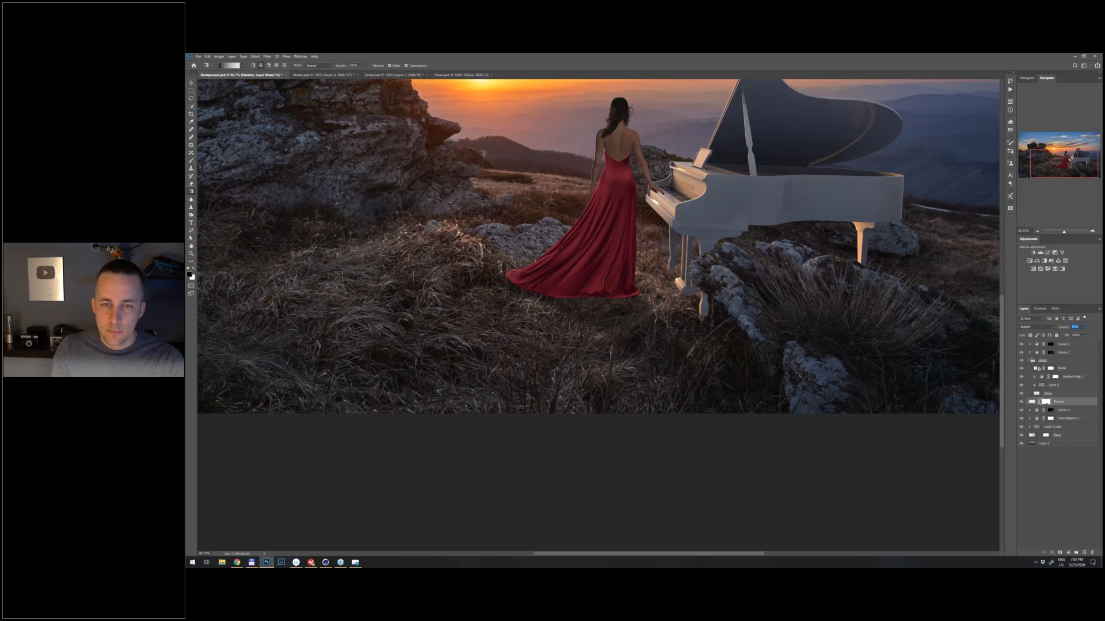
pyautogui.moveTo(669, 342); pyautogui.dragTo(683, 414)
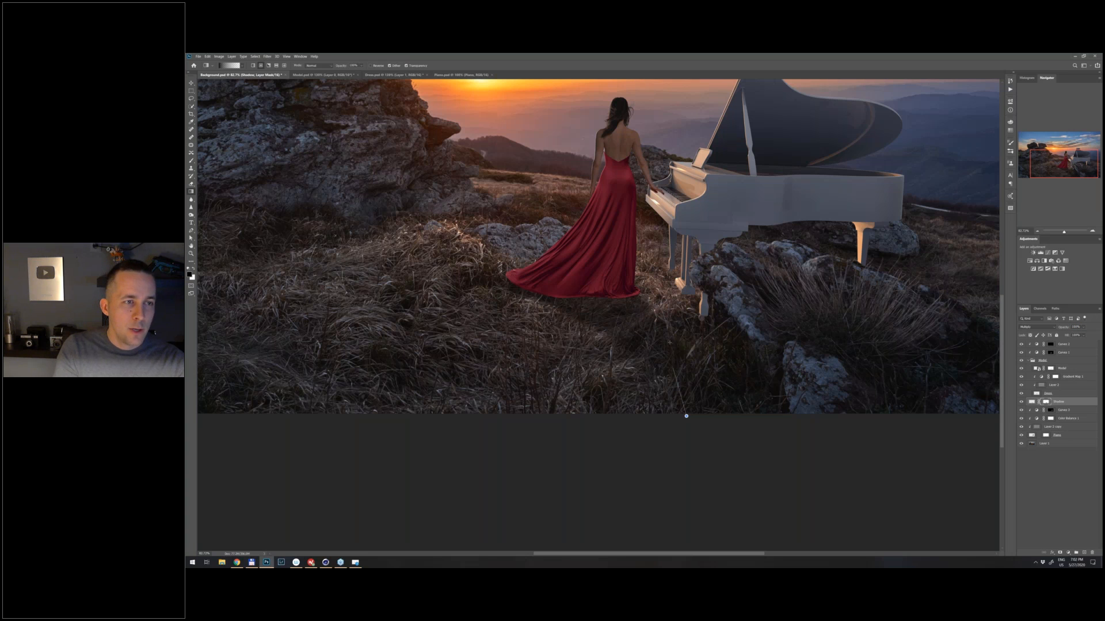
pyautogui.moveTo(703, 378); pyautogui.dragTo(706, 378)
# - Smudge the edges of the cast shadow on the Shadow layer so it blends into the grass
pyautogui.click(191, 199)
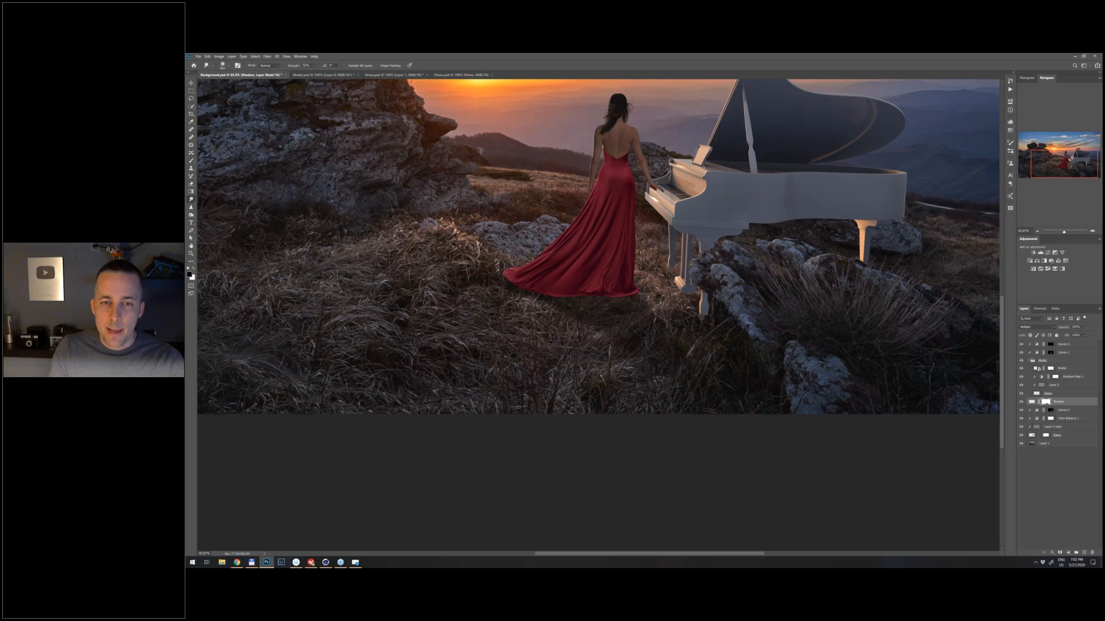
pyautogui.scroll(1, 638, 276)
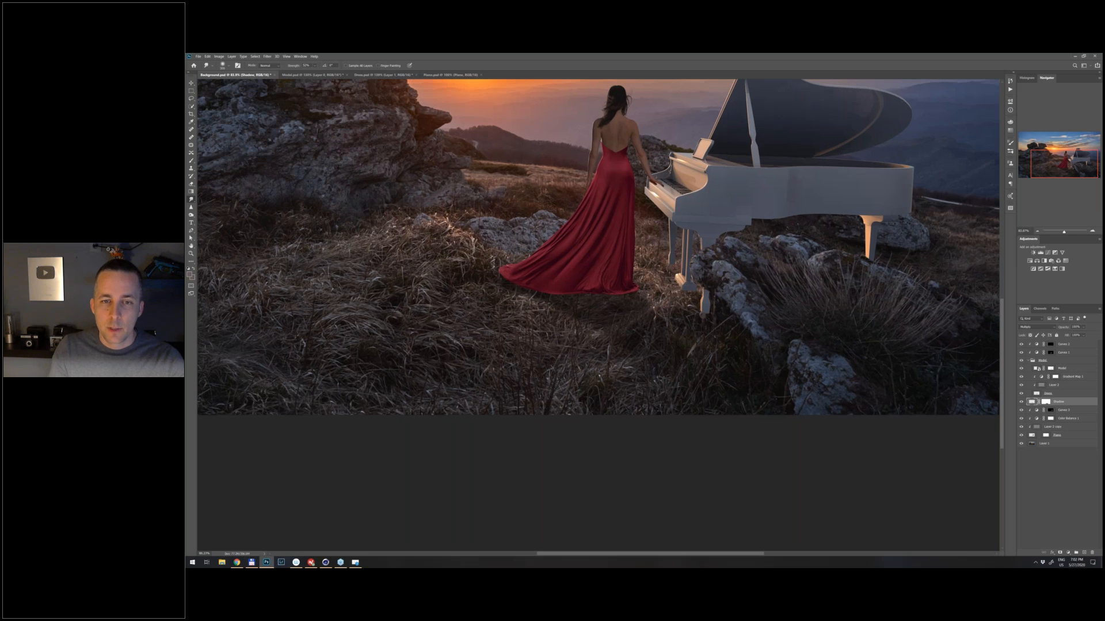
pyautogui.scroll(3, 660, 386)
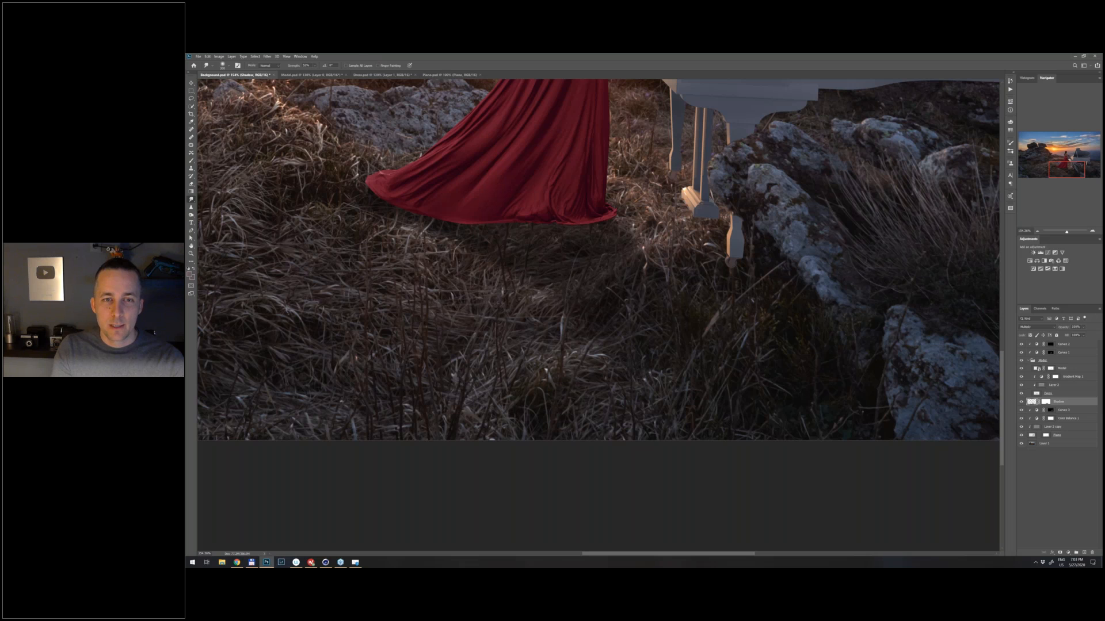
pyautogui.scroll(-10, 616, 216)
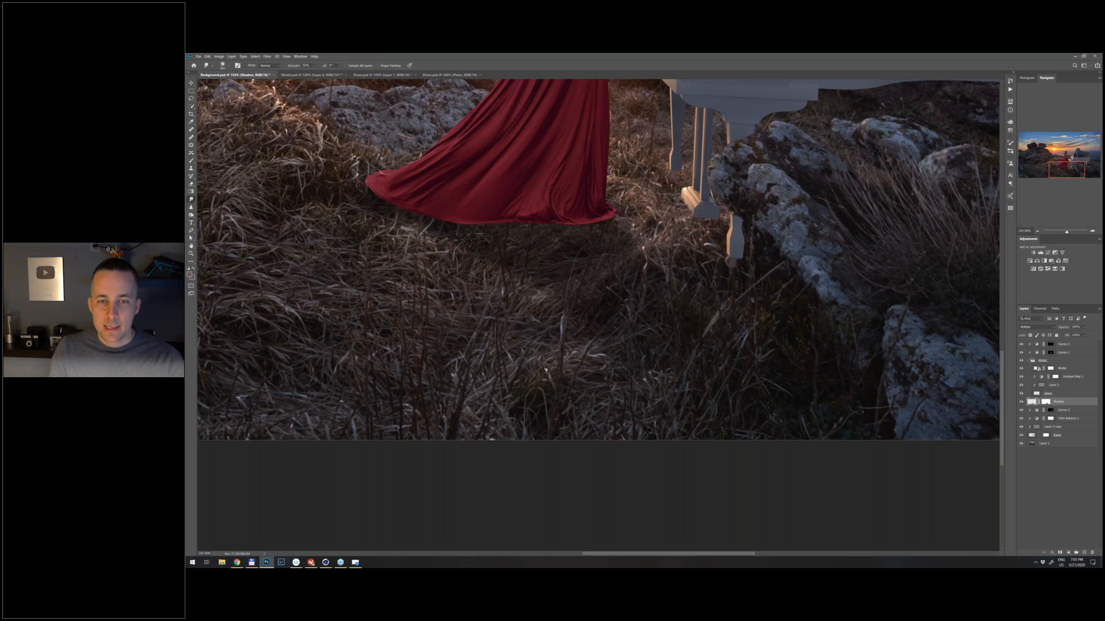
pyautogui.scroll(3, 643, 384)
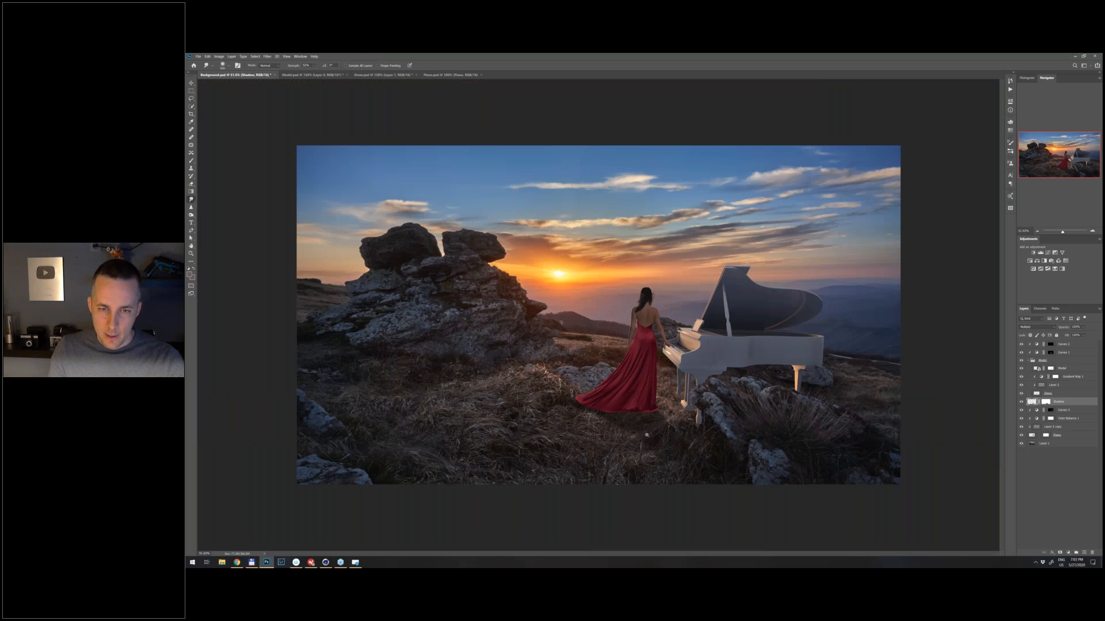
# - Fade the shadow further on its mask with a gradient from below the image, replacing an overly long one with a shorter one
pyautogui.scroll(2, 647, 435)
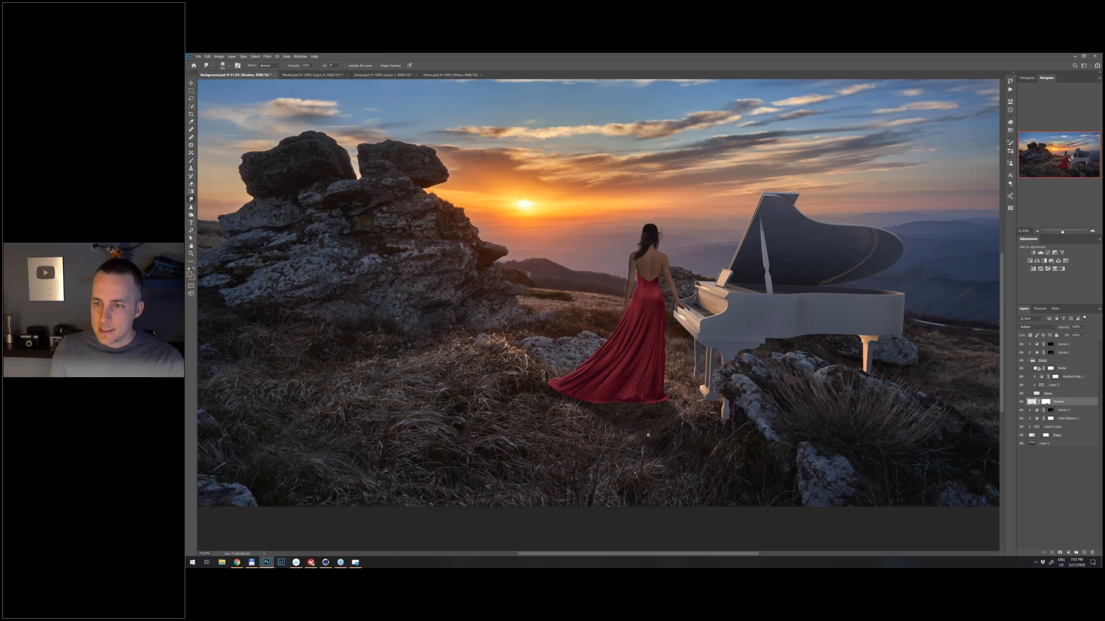
pyautogui.scroll(1, 647, 435)
pyautogui.click(192, 191)
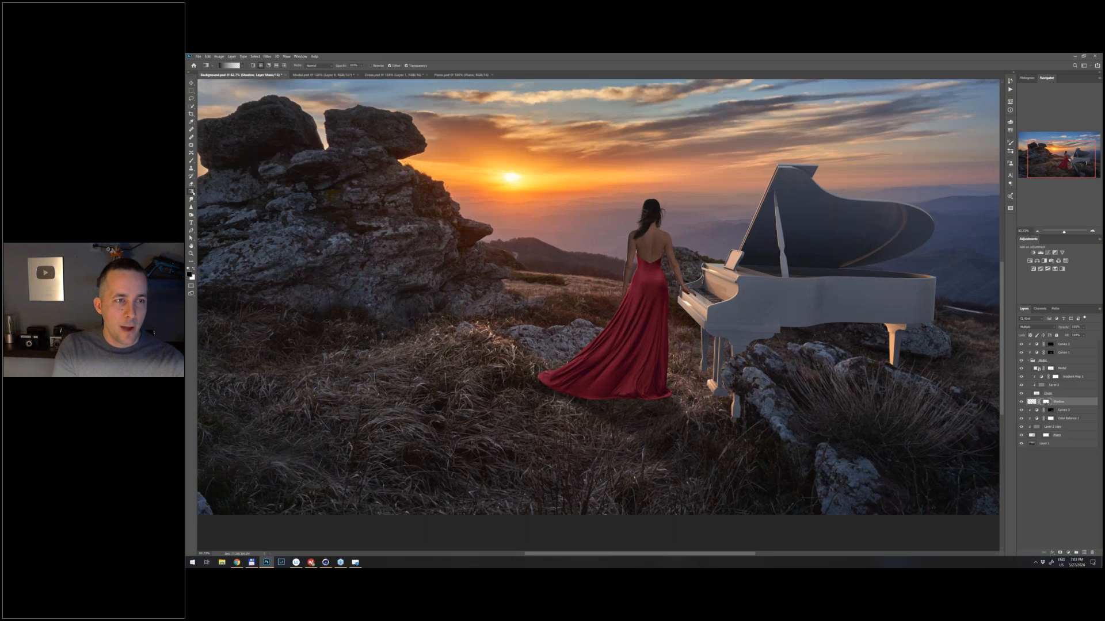
pyautogui.moveTo(668, 538); pyautogui.dragTo(656, 368)
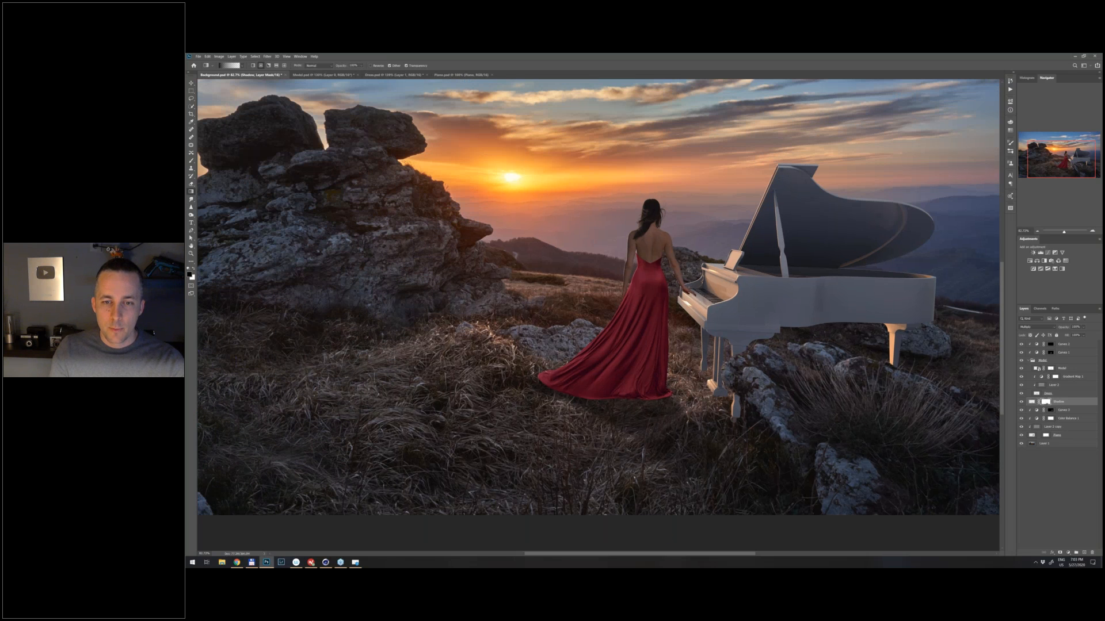
pyautogui.hotkey('ctrl', 'z')
pyautogui.moveTo(662, 543); pyautogui.dragTo(664, 428)
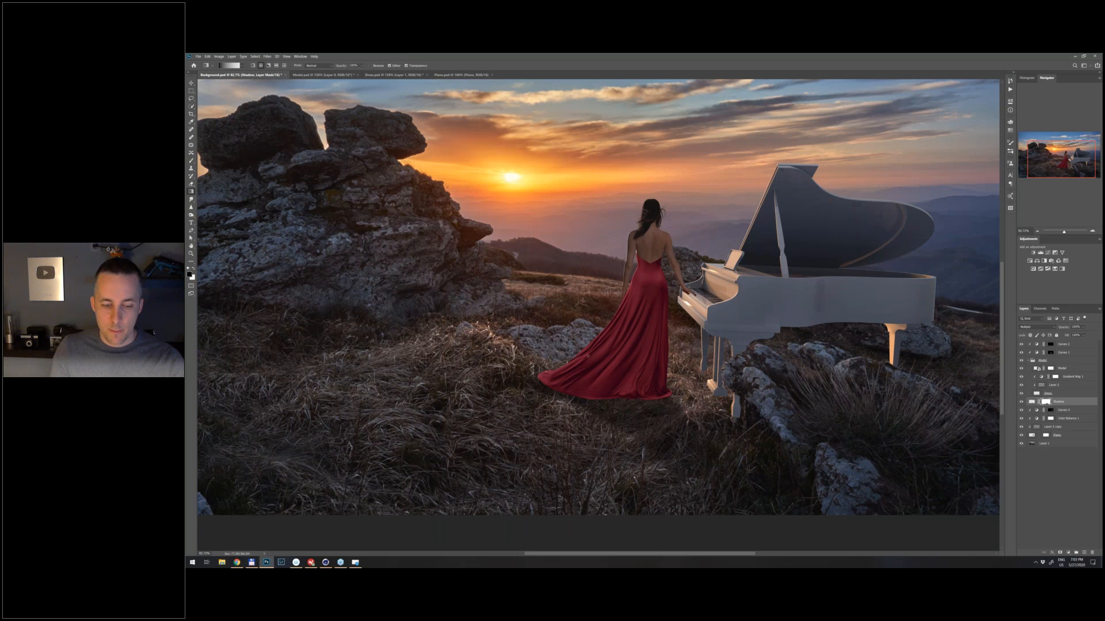
# - Set up a smaller Soft Round brush and add a new Multiply layer directly above the Shadow layer
pyautogui.press('b')
pyautogui.rightClick(432, 248)
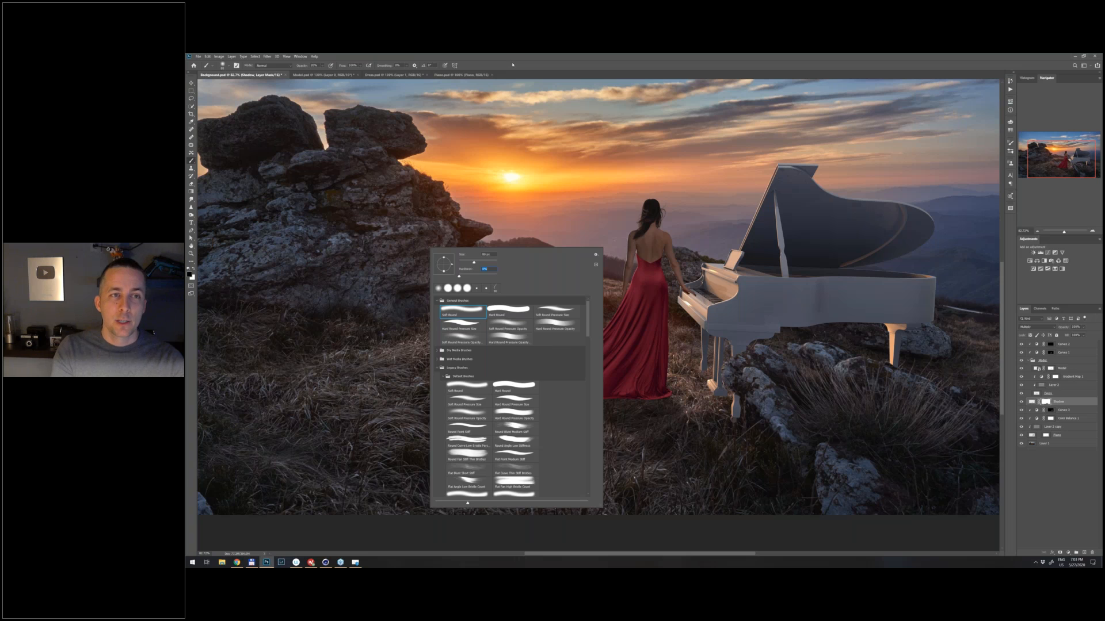
pyautogui.press('Return')
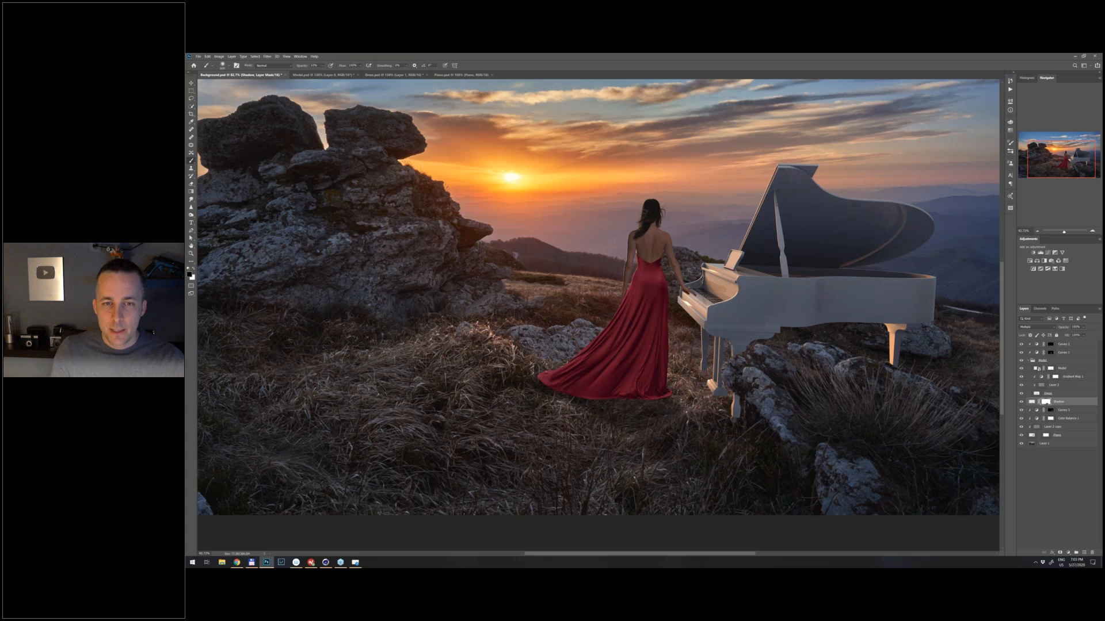
pyautogui.scroll(-1, 631, 448)
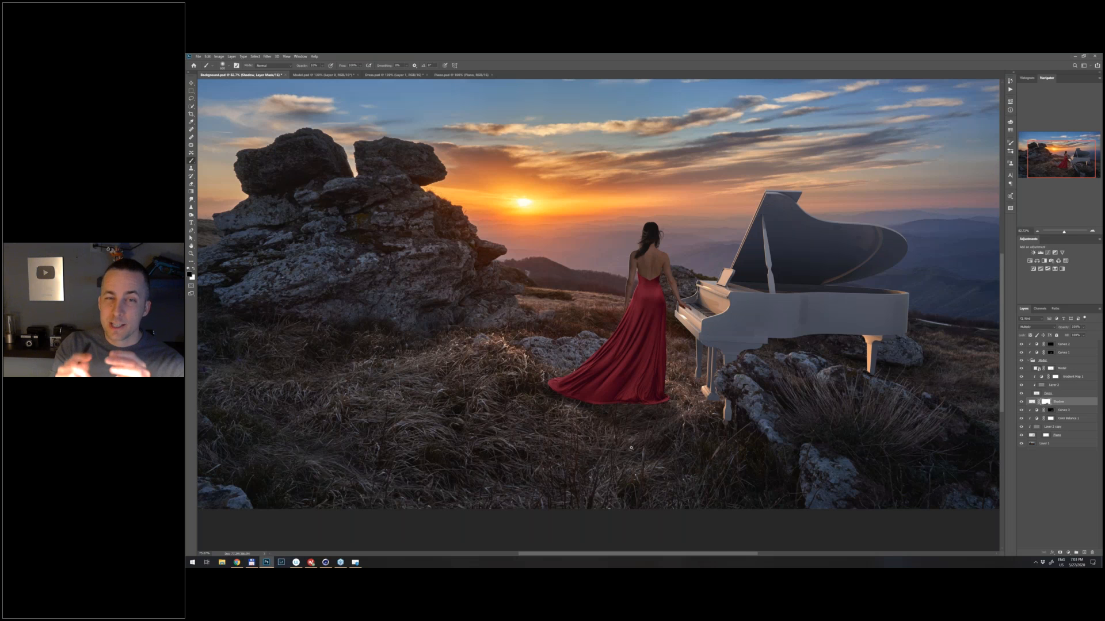
pyautogui.scroll(4, 630, 448)
pyautogui.press('[')
pyautogui.press('[')
pyautogui.press('[')
pyautogui.press('[')
pyautogui.press('[')
pyautogui.press('[')
pyautogui.click(1084, 552)
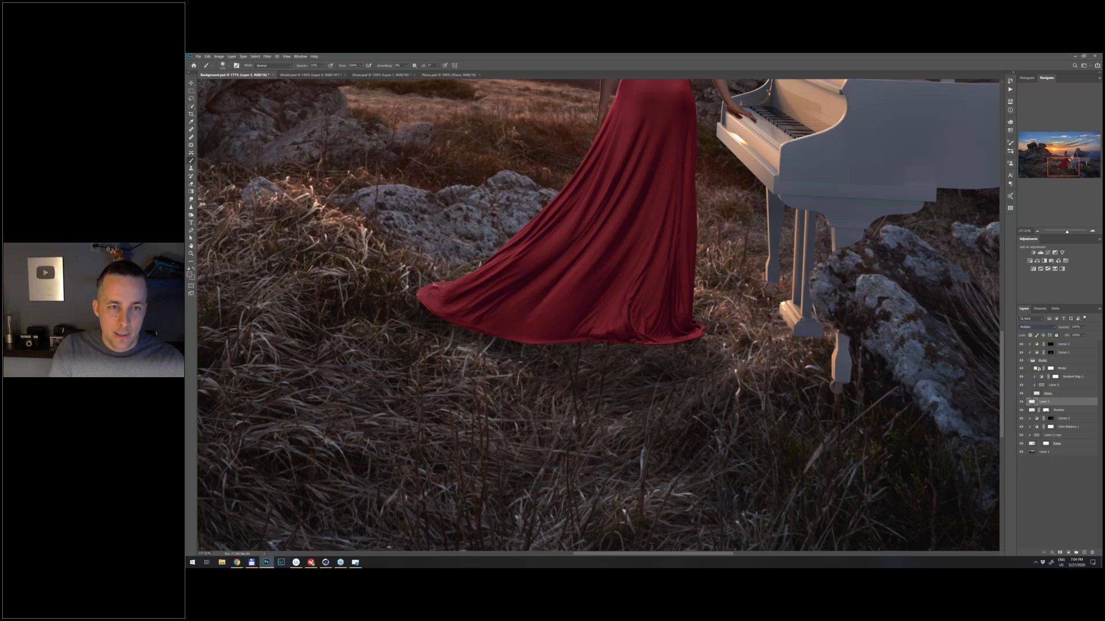
# - Paint a dark contact shadow along the underside of the dress hem with a small soft brush, raising its opacity to 40%
pyautogui.moveTo(445, 309); pyautogui.dragTo(551, 339)
pyautogui.press('[')
pyautogui.press('[')
pyautogui.press('[')
pyautogui.press('[')
pyautogui.press('[')
pyautogui.press('[')
pyautogui.press('[')
pyautogui.press('[')
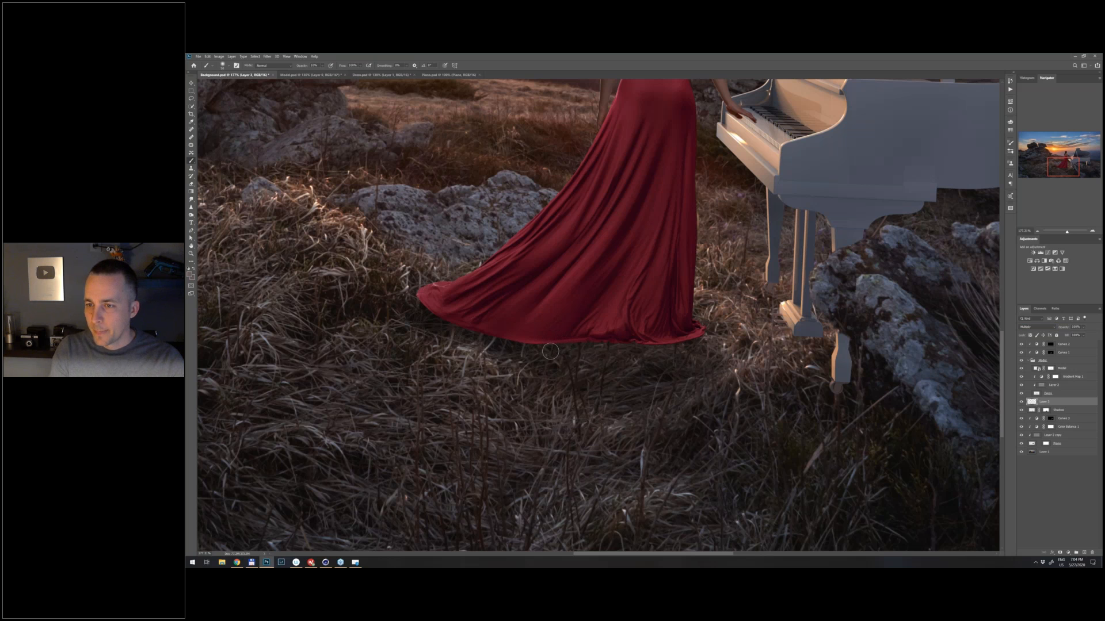
pyautogui.press('3')
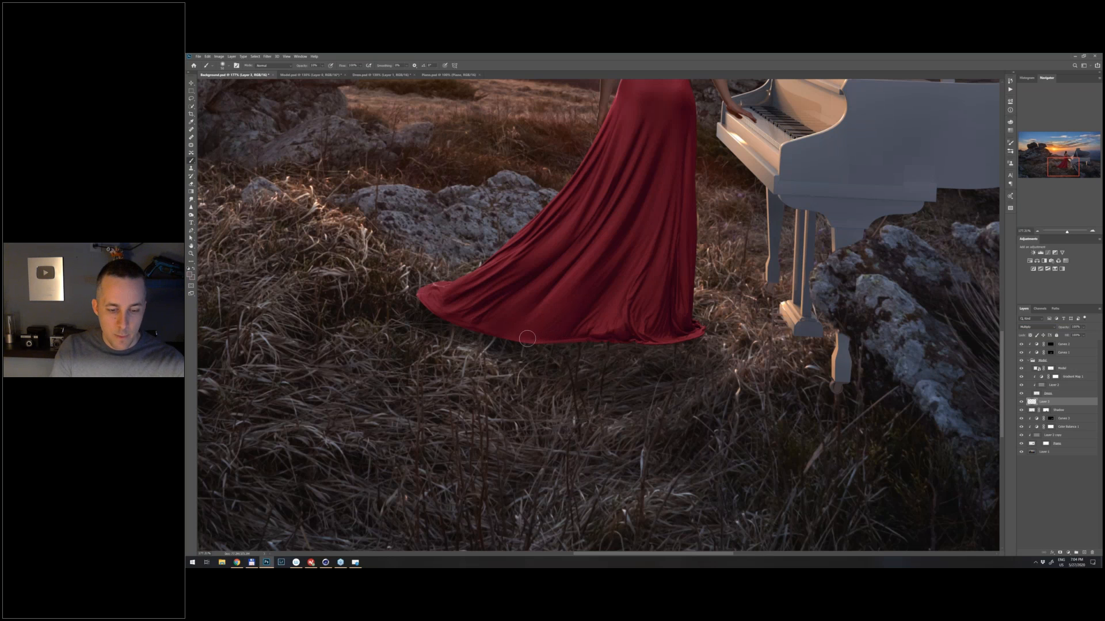
pyautogui.press('4')
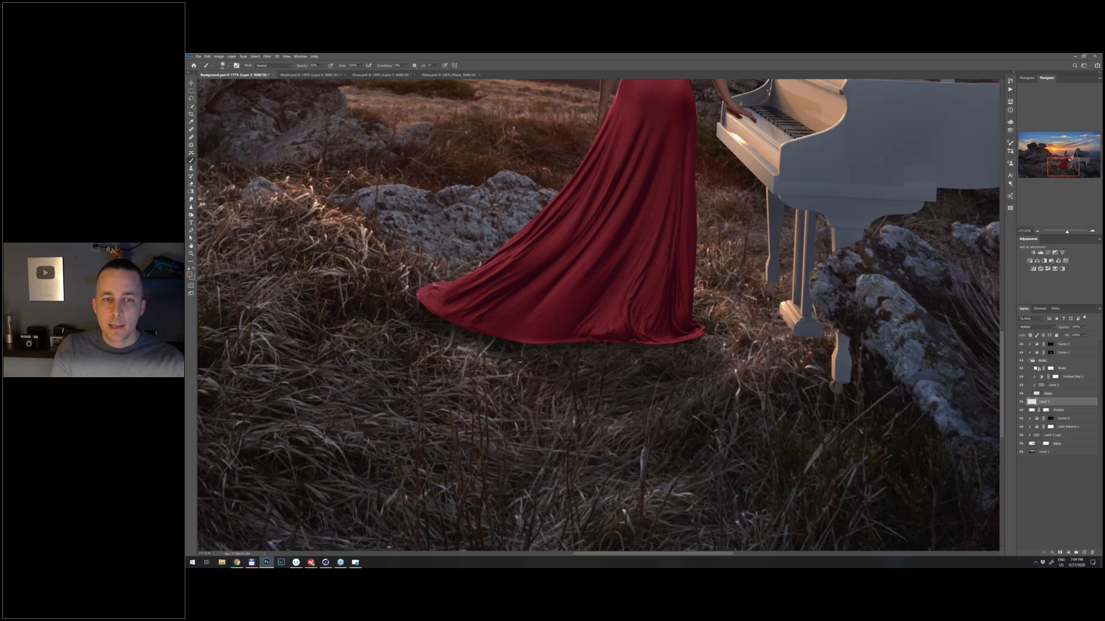
pyautogui.scroll(-3, 591, 319)
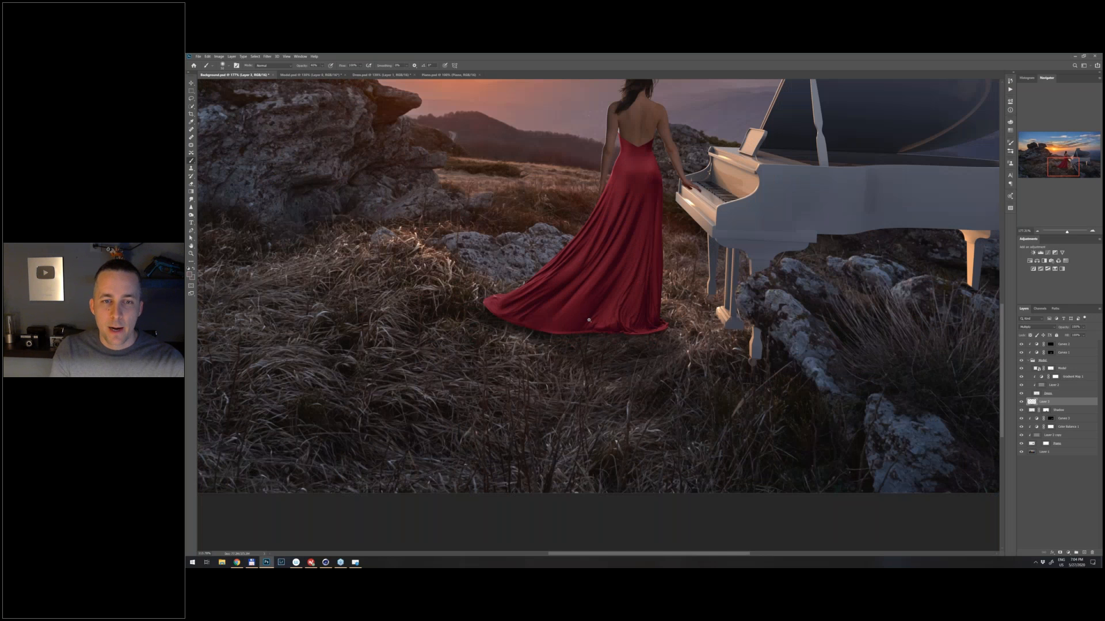
pyautogui.scroll(3, 589, 320)
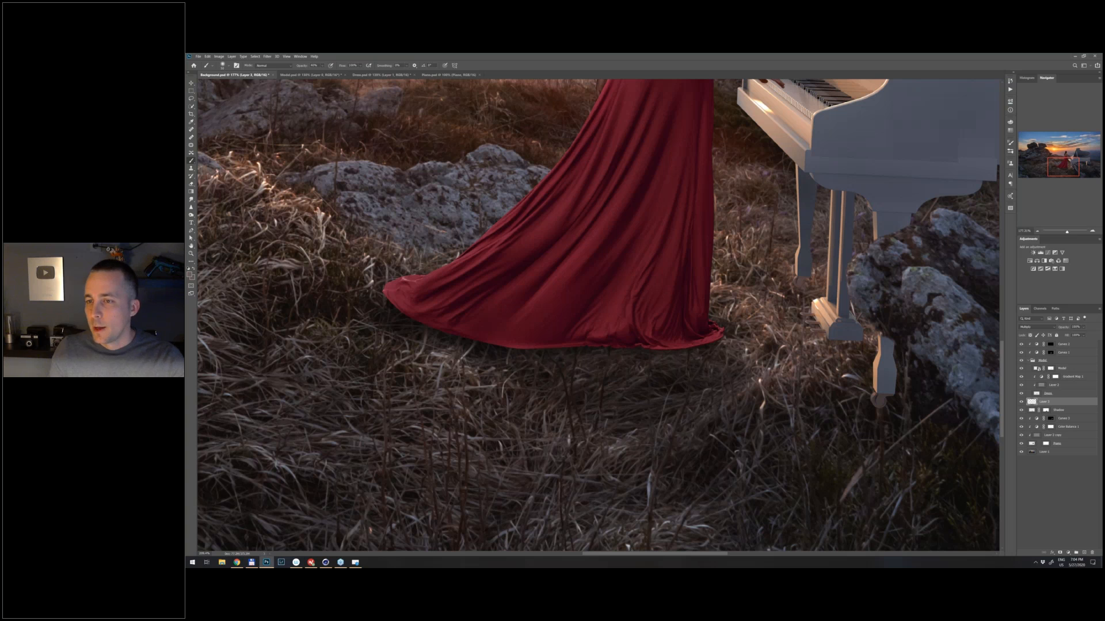
# - Rename the contact shadow layer under the dress as C S
pyautogui.scroll(1, 598, 259)
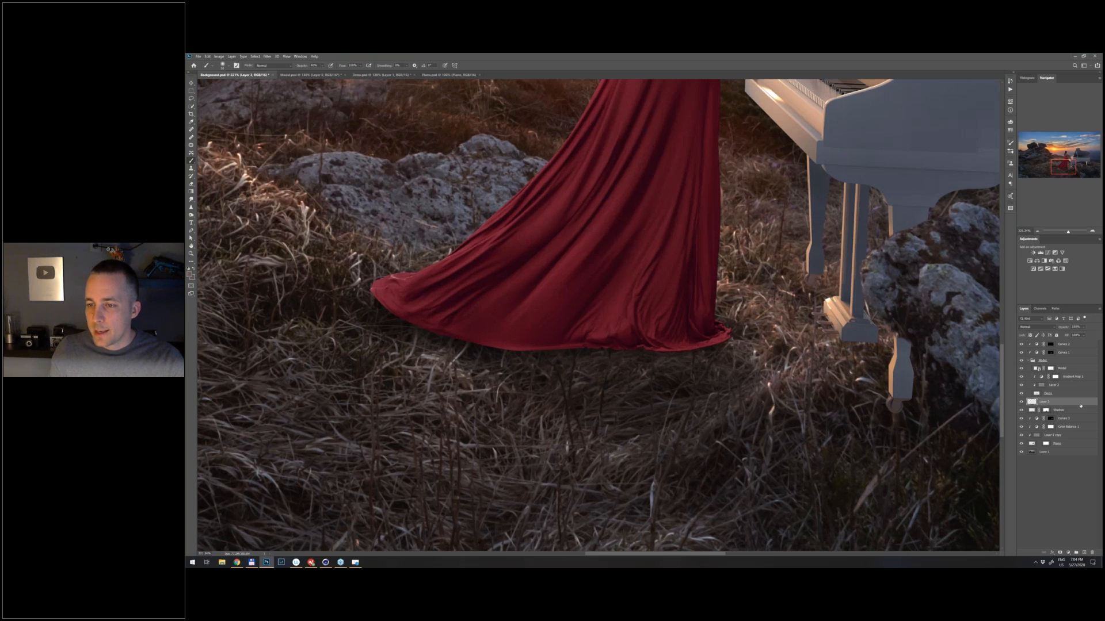
pyautogui.hotkey('alt', '.')
pyautogui.doubleClick(1045, 402)
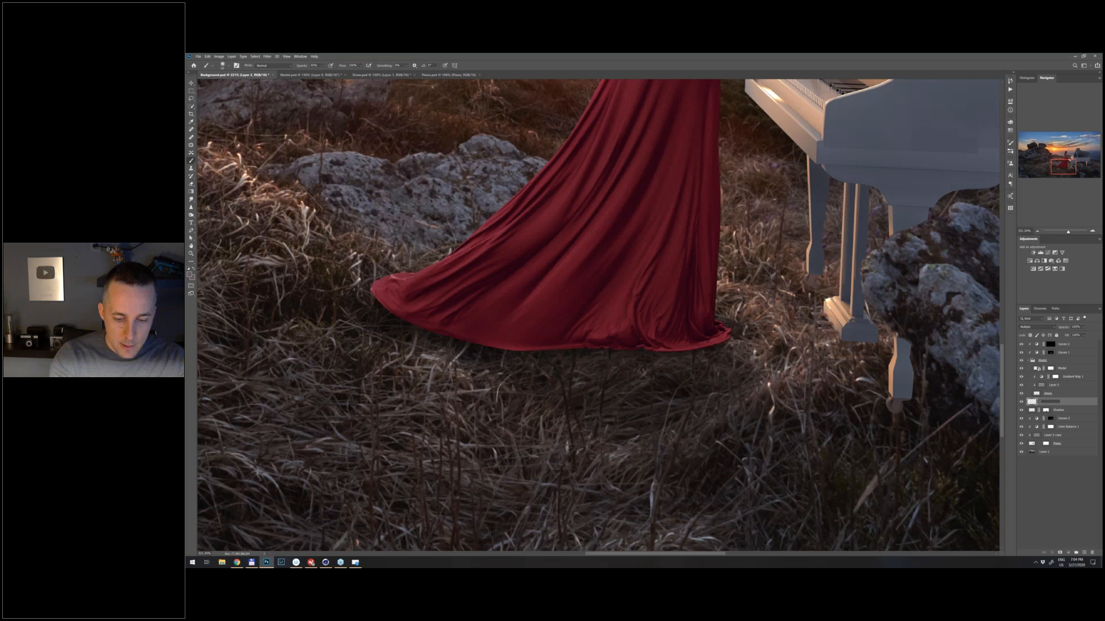
pyautogui.write('C S')
pyautogui.press('Return')
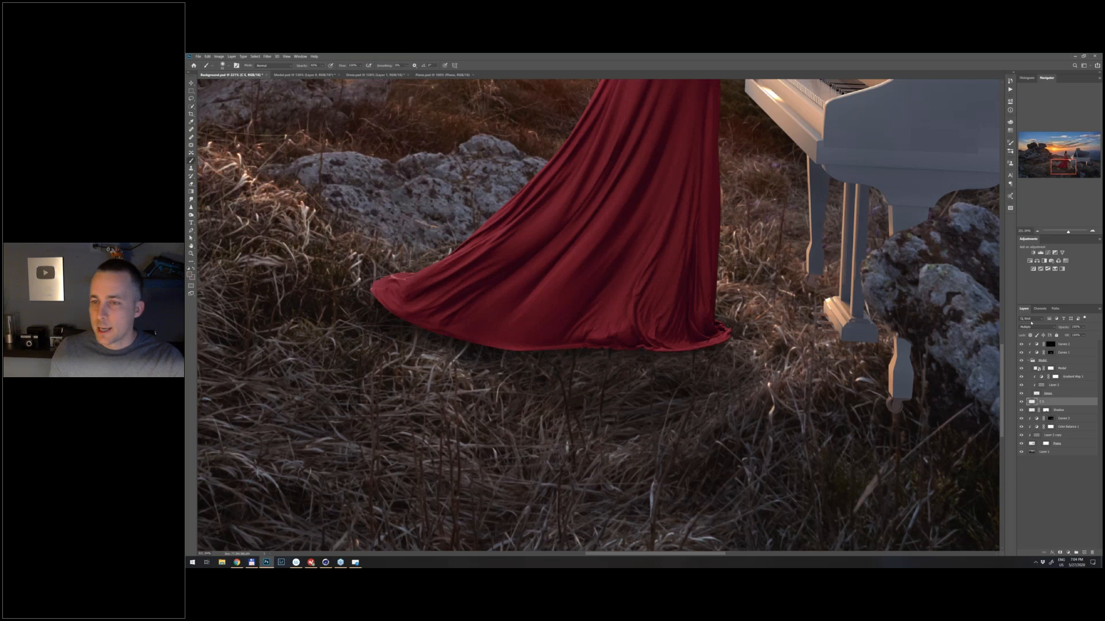
# - Collapse the woman's group and add a new layer named Grass at the top of the layer stack
pyautogui.click(1029, 361)
pyautogui.click(1051, 344)
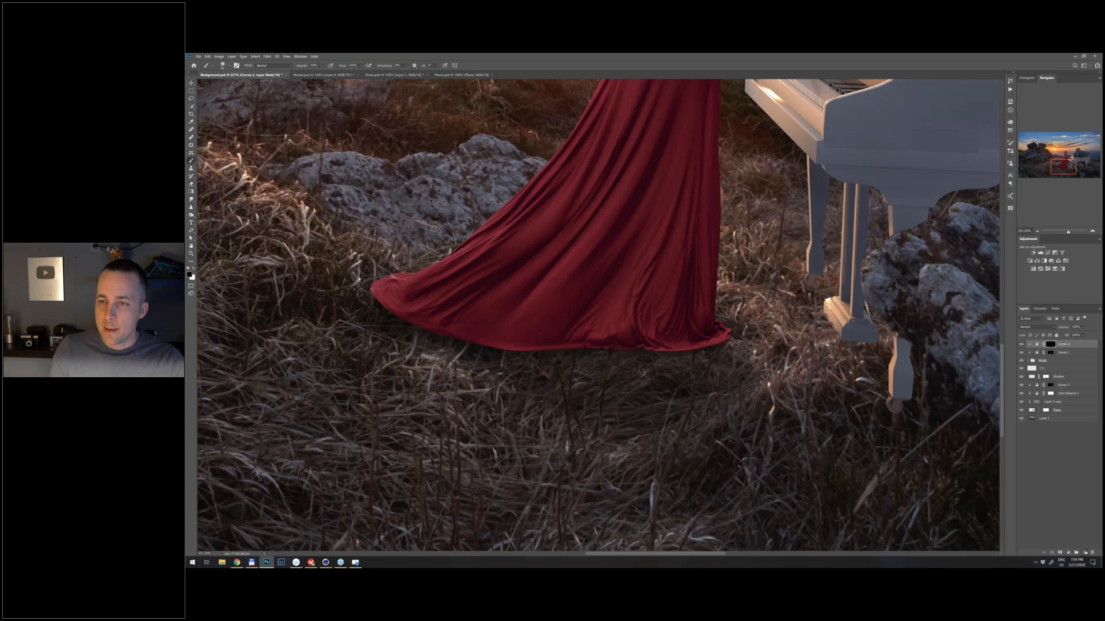
pyautogui.click(1085, 553)
pyautogui.doubleClick(1044, 344)
pyautogui.write('Grass')
pyautogui.press('Return')
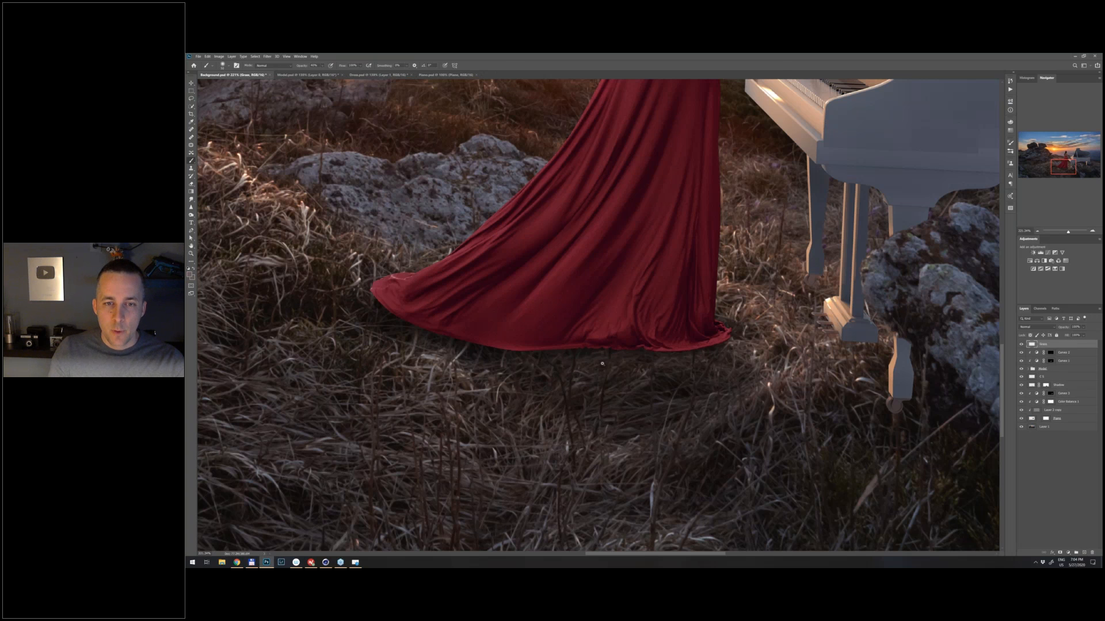
# - Choose the Dune Grass brush from the Default Brushes in the Legacy Brushes set for painting on the Grass layer
pyautogui.scroll(-2, 601, 364)
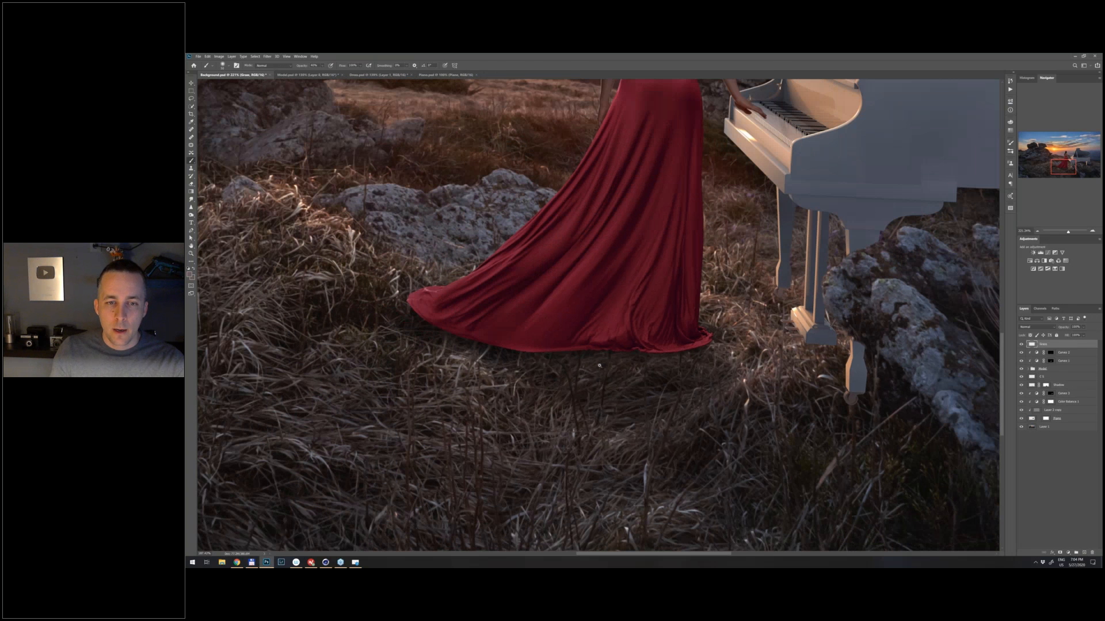
pyautogui.moveTo(599, 365); pyautogui.dragTo(581, 365)
pyautogui.rightClick(534, 369)
pyautogui.scroll(-2, 555, 380)
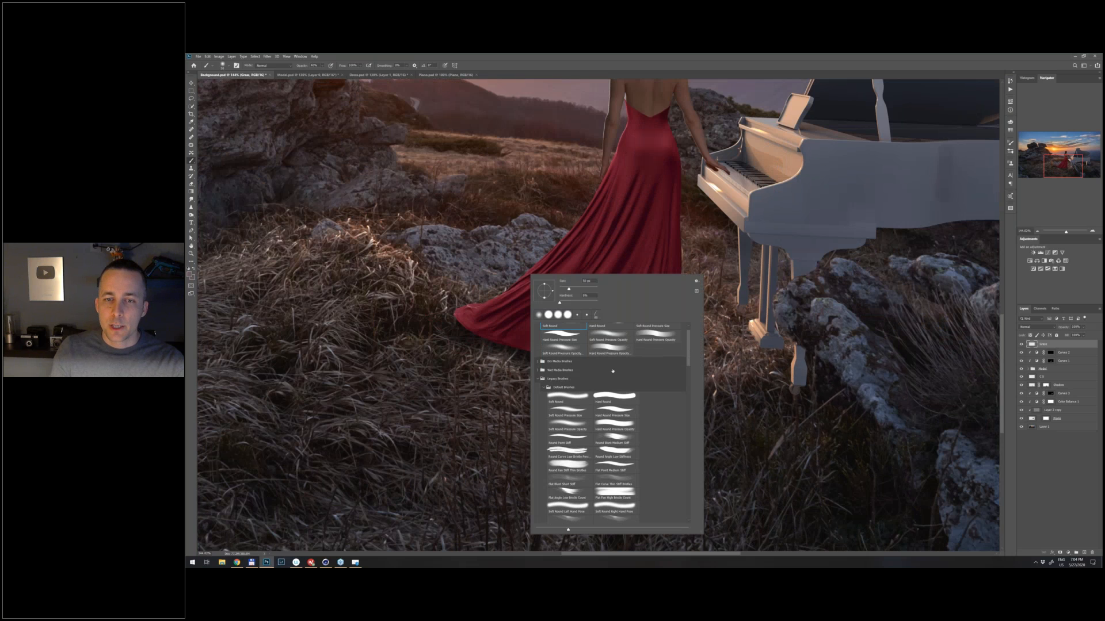
pyautogui.moveTo(688, 361); pyautogui.dragTo(691, 414)
pyautogui.click(569, 450)
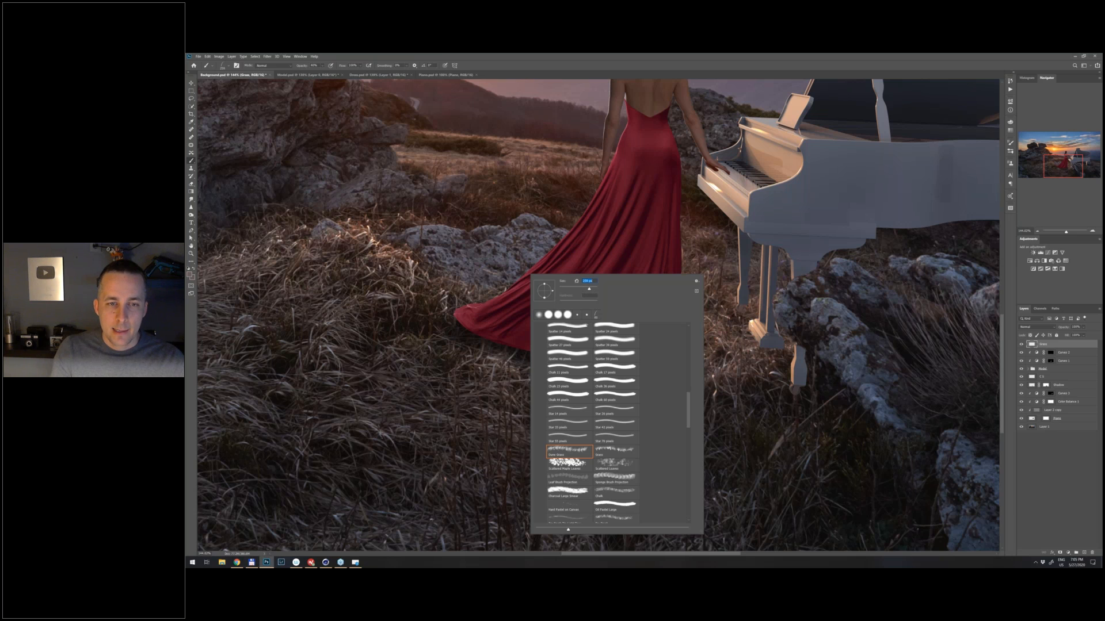
pyautogui.click(615, 451)
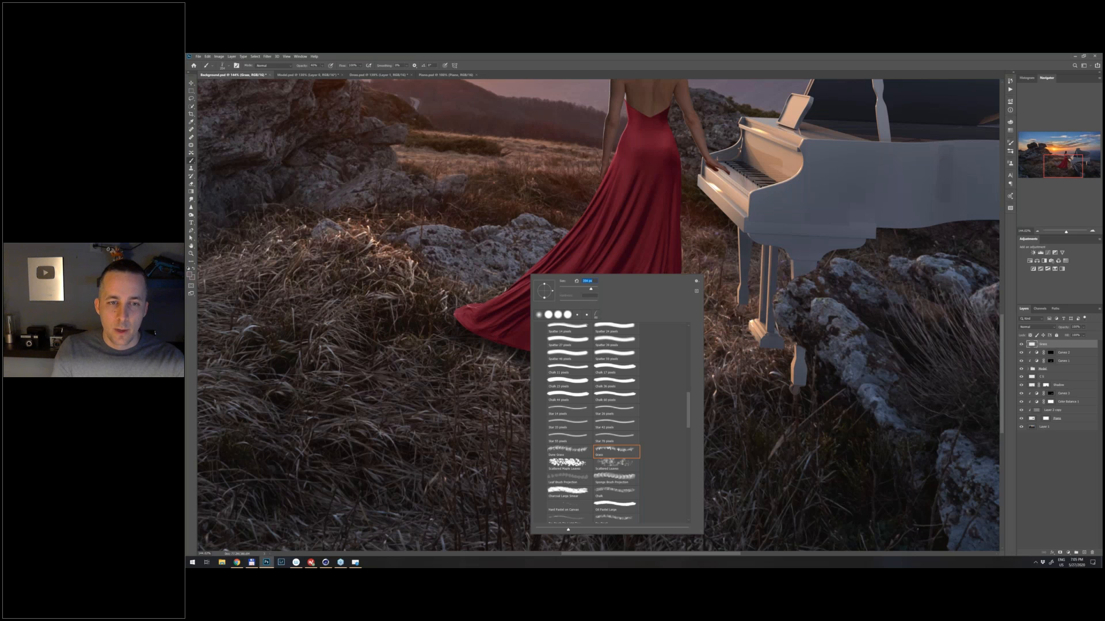
pyautogui.click(555, 451)
# - Try painting grass blades along the dress hem with an enlarged Dune Grass brush, undoing each test stroke
pyautogui.moveTo(511, 346)
pyautogui.mouseDown()
pyautogui.moveTo(544, 360)
pyautogui.moveTo(609, 352)
pyautogui.mouseUp()
pyautogui.hotkey('ctrl', 'z')
pyautogui.press(']')
pyautogui.press(']')
pyautogui.press(']')
pyautogui.press(']')
pyautogui.hotkey('ctrl', 'z')
pyautogui.hotkey('ctrl', 'z')
pyautogui.hotkey('ctrl', 'z')
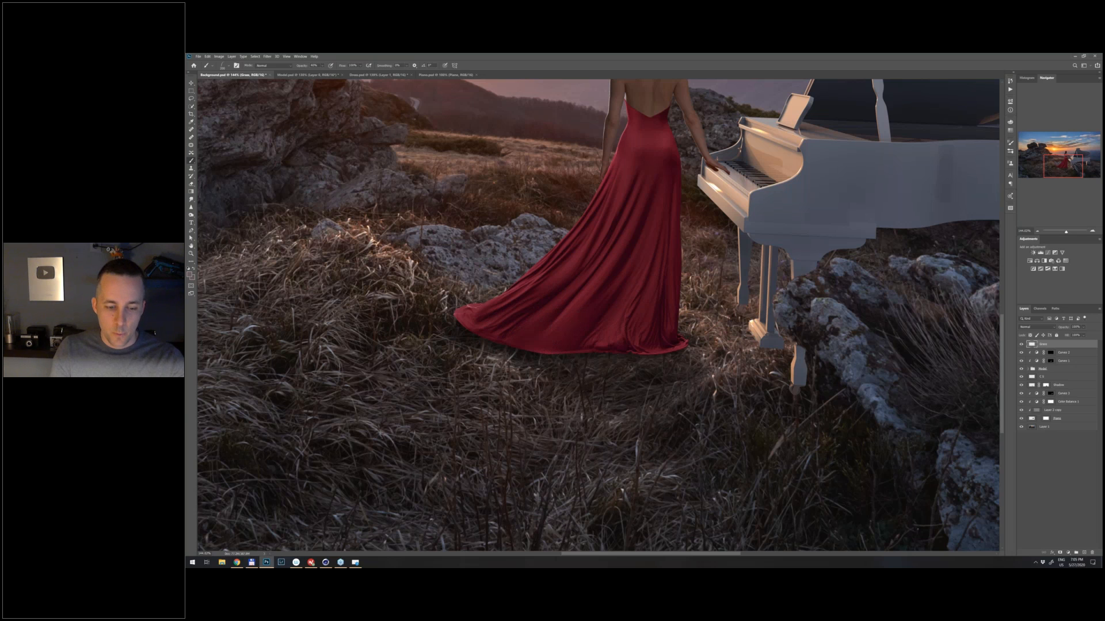
# - Try a high brightness jitter in the grass brush's Color Dynamics with test strokes over the hem, undoing them
pyautogui.press('F5')
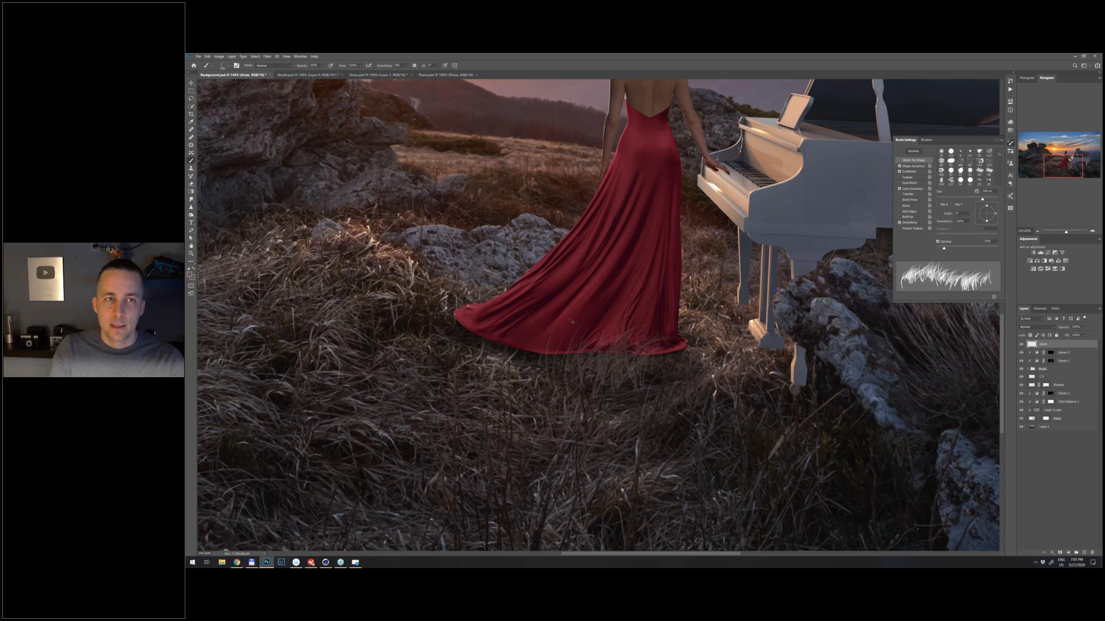
pyautogui.moveTo(595, 356); pyautogui.dragTo(653, 354)
pyautogui.hotkey('ctrl', 'z')
pyautogui.click(915, 189)
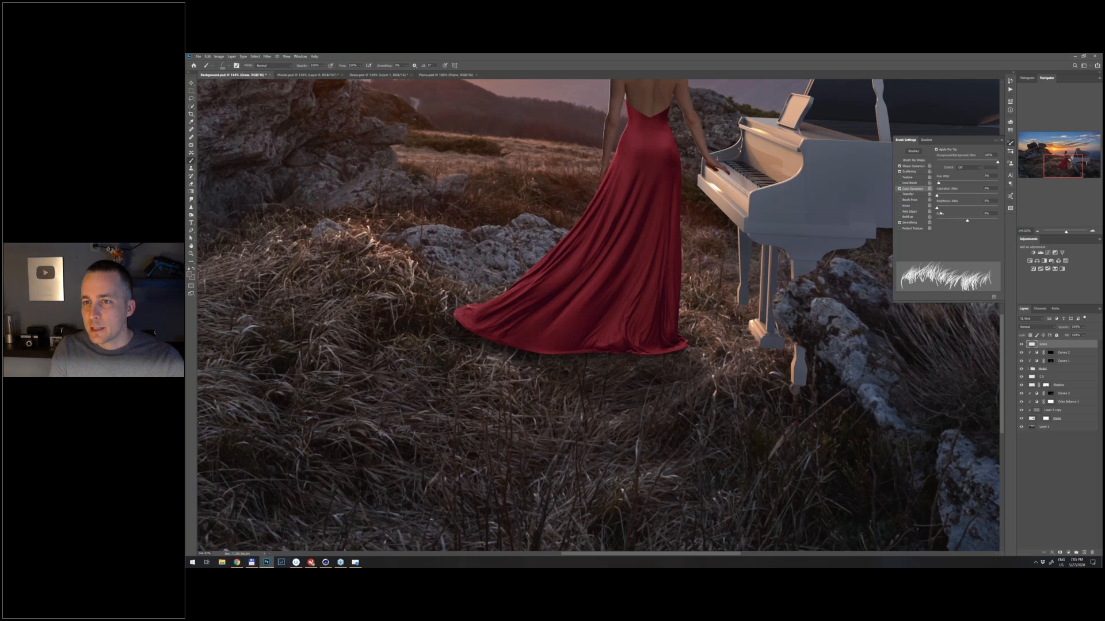
pyautogui.moveTo(979, 208); pyautogui.dragTo(985, 209)
pyautogui.moveTo(535, 354)
pyautogui.mouseDown()
pyautogui.moveTo(655, 360)
pyautogui.moveTo(538, 368)
pyautogui.moveTo(495, 352)
pyautogui.moveTo(621, 356)
pyautogui.mouseUp()
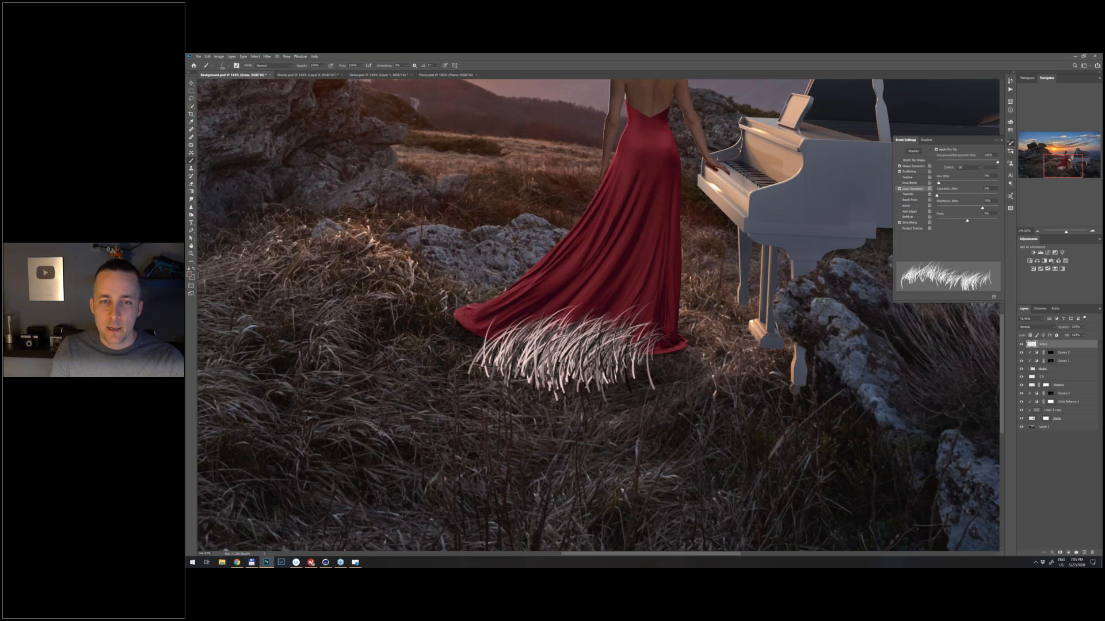
pyautogui.hotkey('ctrl', 'z')
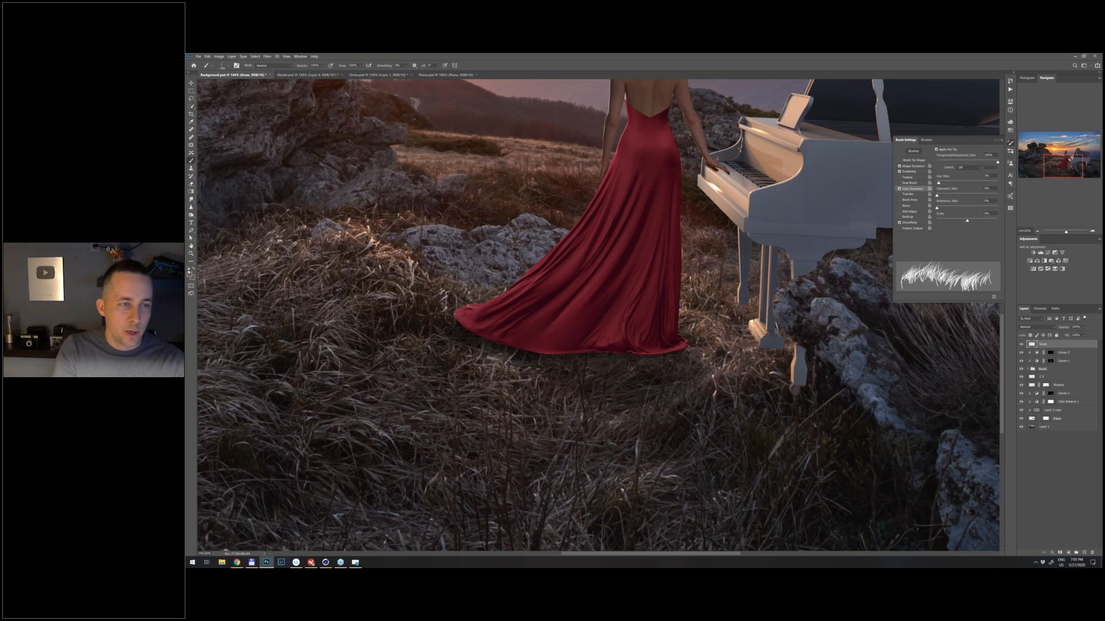
# - Try a darker brownish-grey foreground colour and swapped colours with test grass strokes along the hem, undoing the strokes
pyautogui.click(190, 275)
pyautogui.click(751, 164)
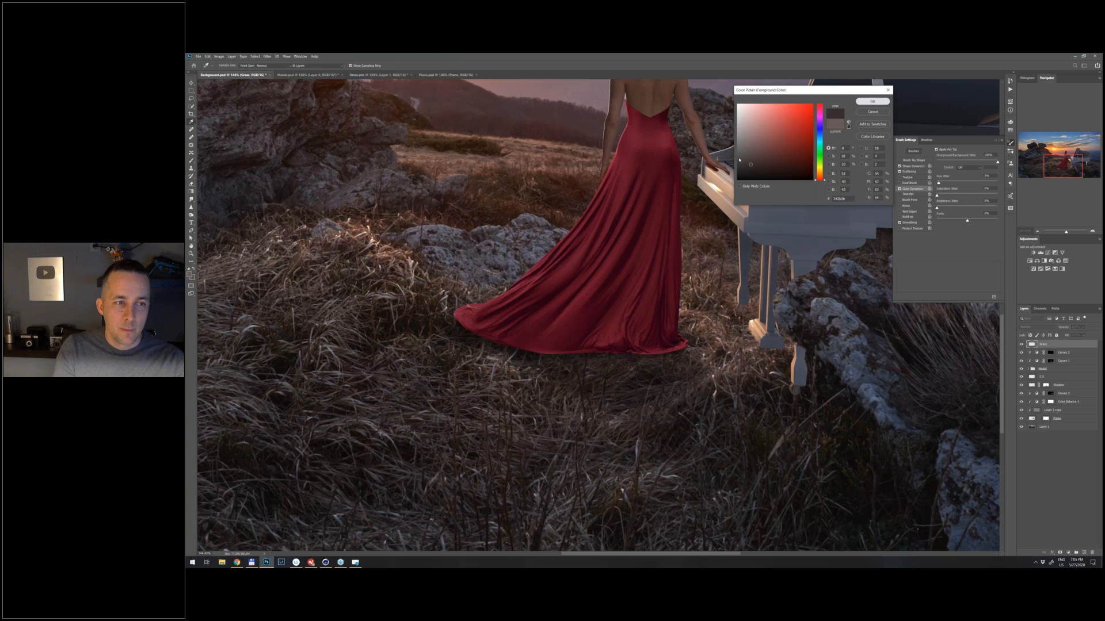
pyautogui.press('Return')
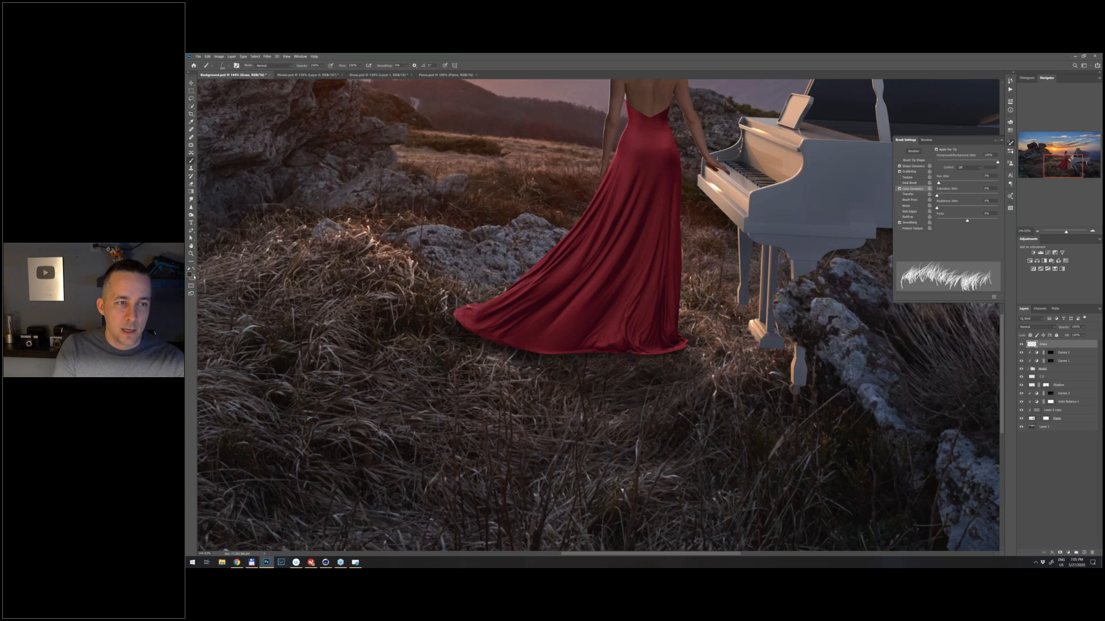
pyautogui.moveTo(514, 349); pyautogui.dragTo(510, 346)
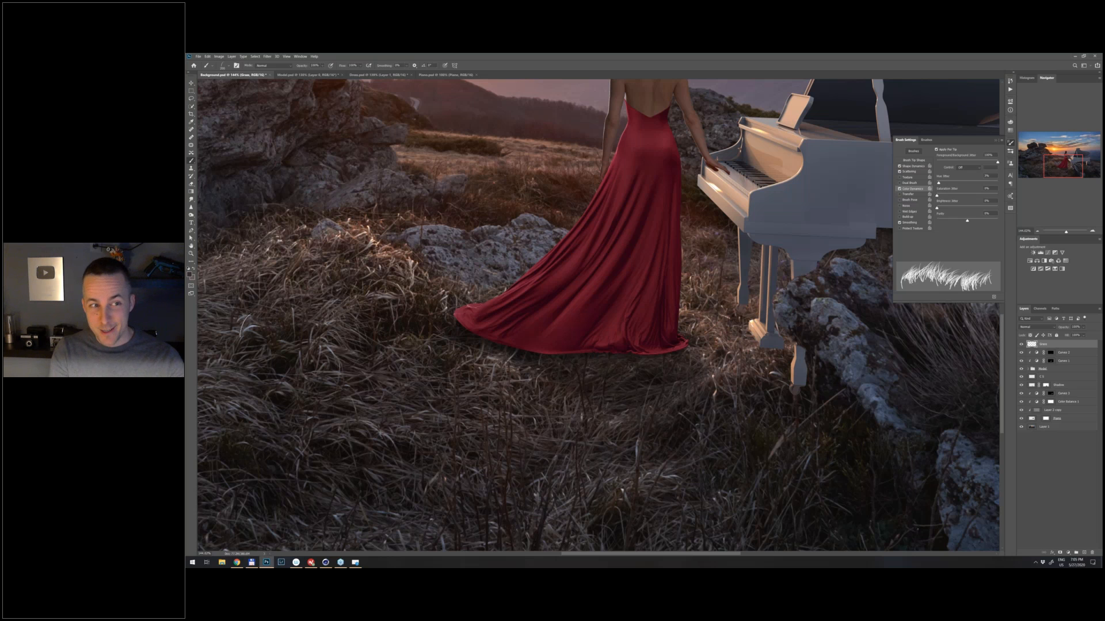
pyautogui.moveTo(538, 355)
pyautogui.mouseDown()
pyautogui.moveTo(665, 354)
pyautogui.moveTo(596, 354)
pyautogui.moveTo(632, 347)
pyautogui.mouseUp()
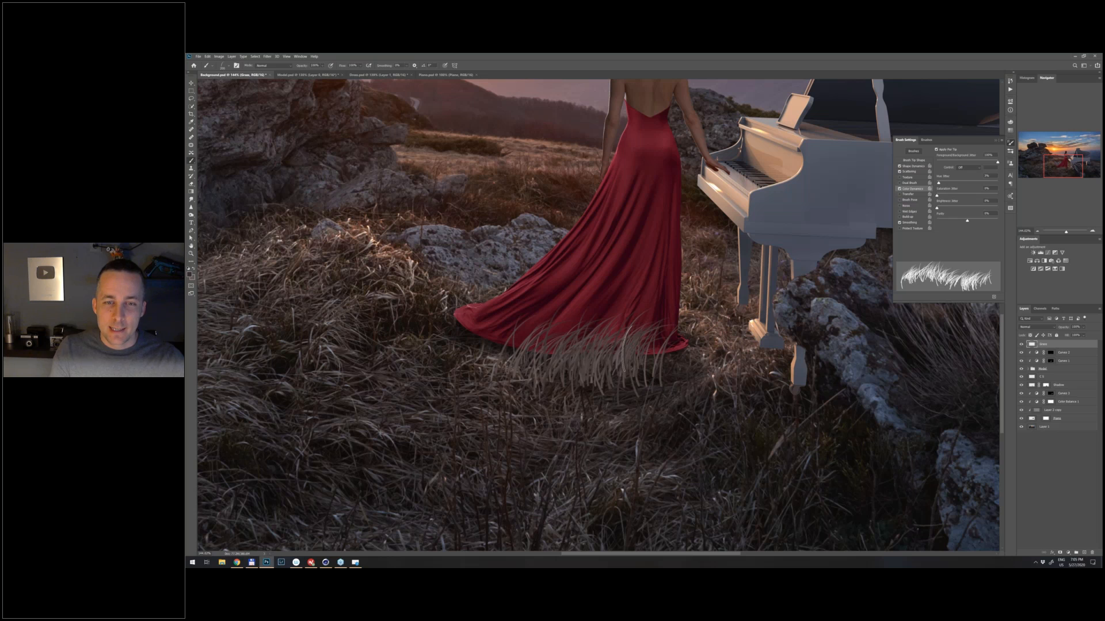
pyautogui.hotkey('ctrl', 'z')
pyautogui.press('x')
pyautogui.moveTo(520, 349)
pyautogui.mouseDown()
pyautogui.moveTo(674, 354)
pyautogui.moveTo(575, 356)
pyautogui.mouseUp()
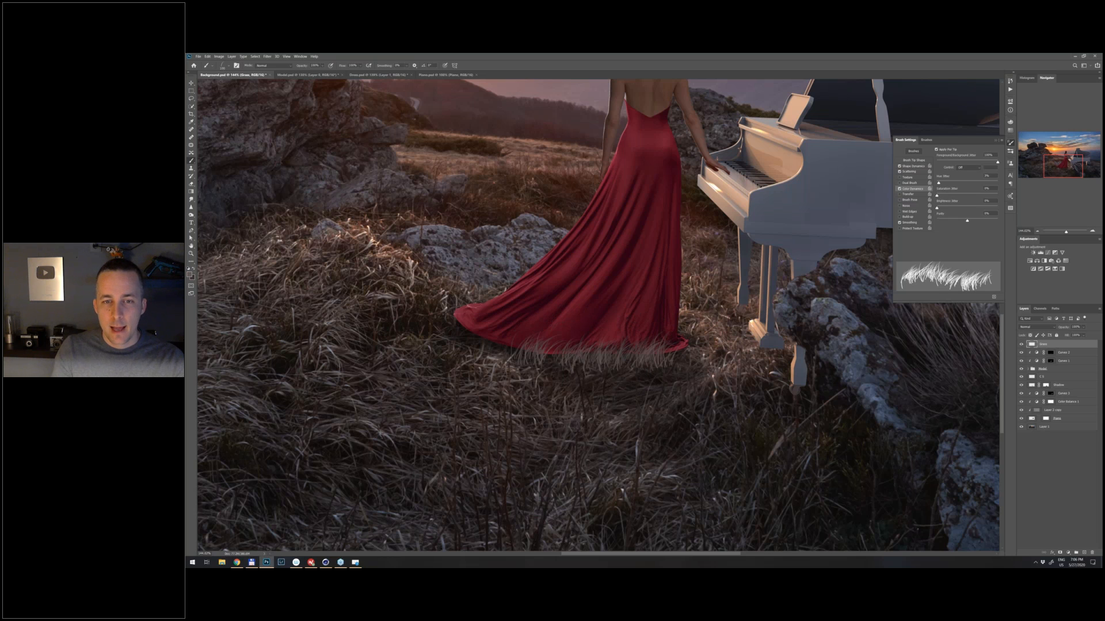
pyautogui.hotkey('ctrl', 'z')
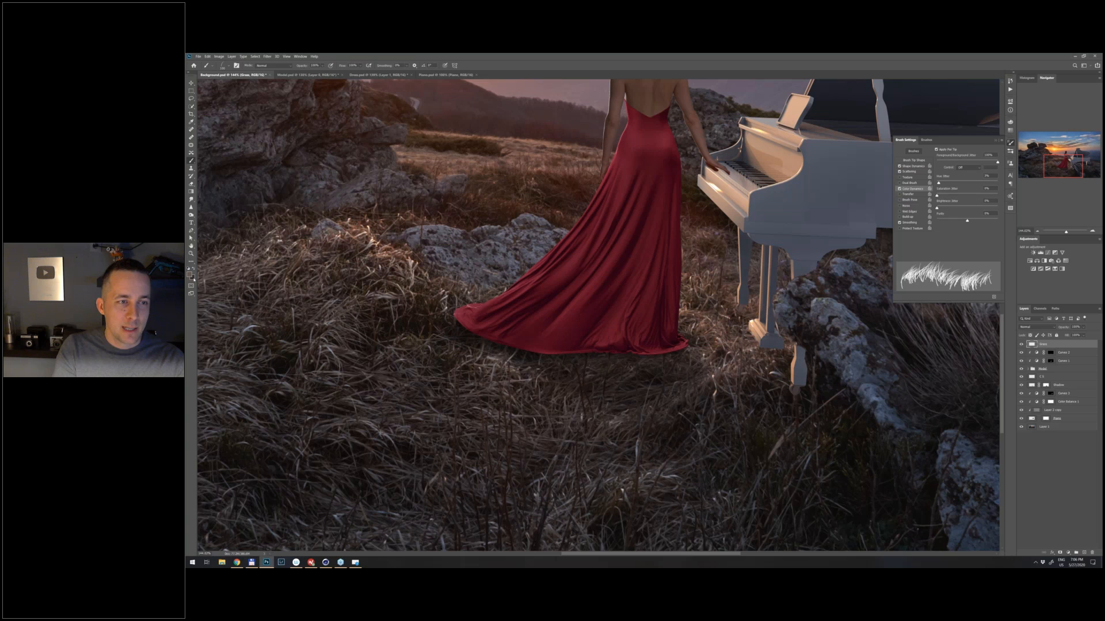
# - Set the background colour to a very dark brownish grey and the foreground colour to a slightly lighter muted brown
pyautogui.click(193, 279)
pyautogui.click(750, 170)
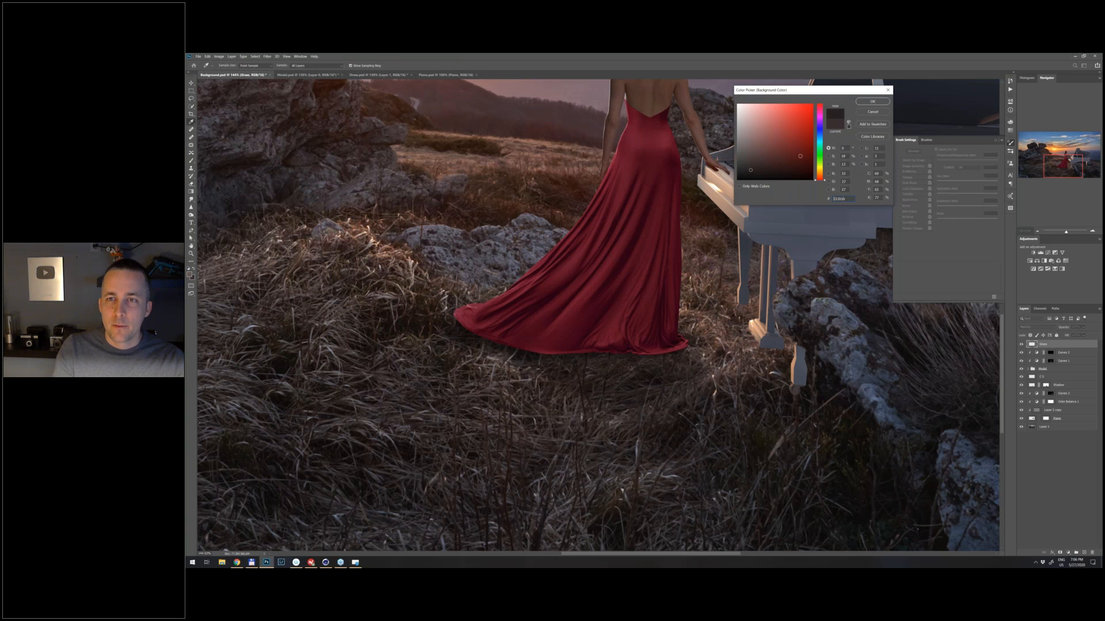
pyautogui.click(872, 101)
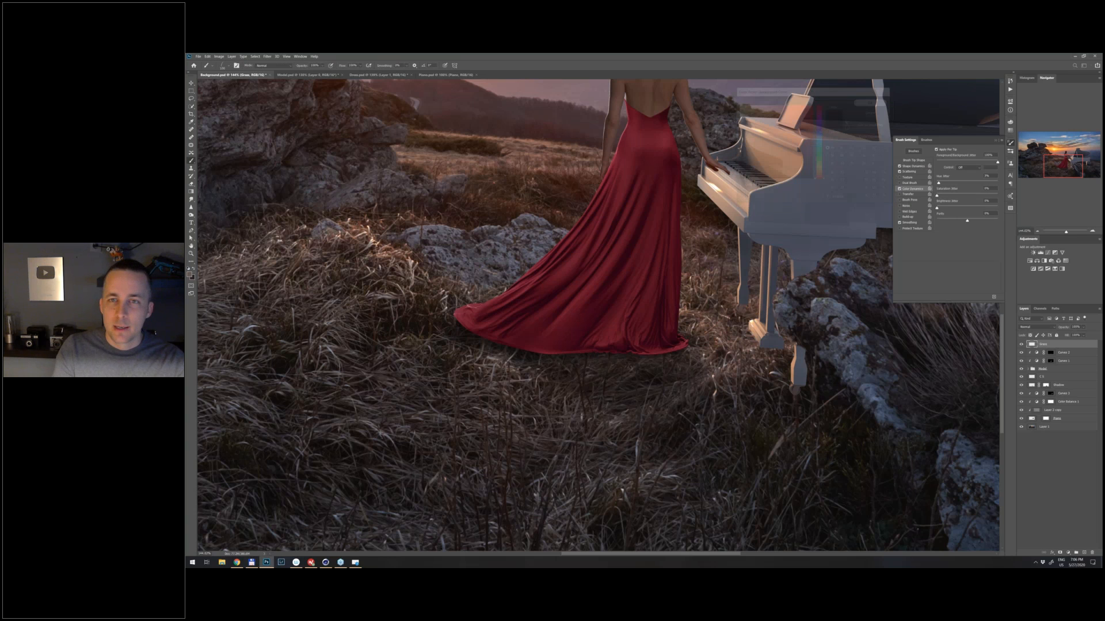
pyautogui.click(190, 275)
pyautogui.click(748, 157)
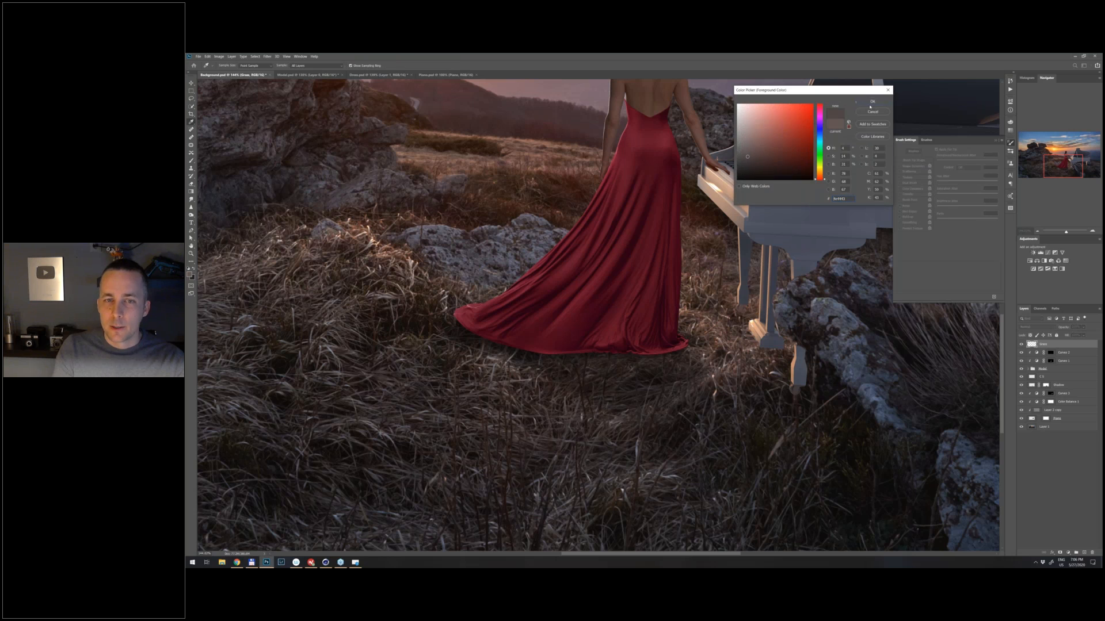
pyautogui.click(872, 102)
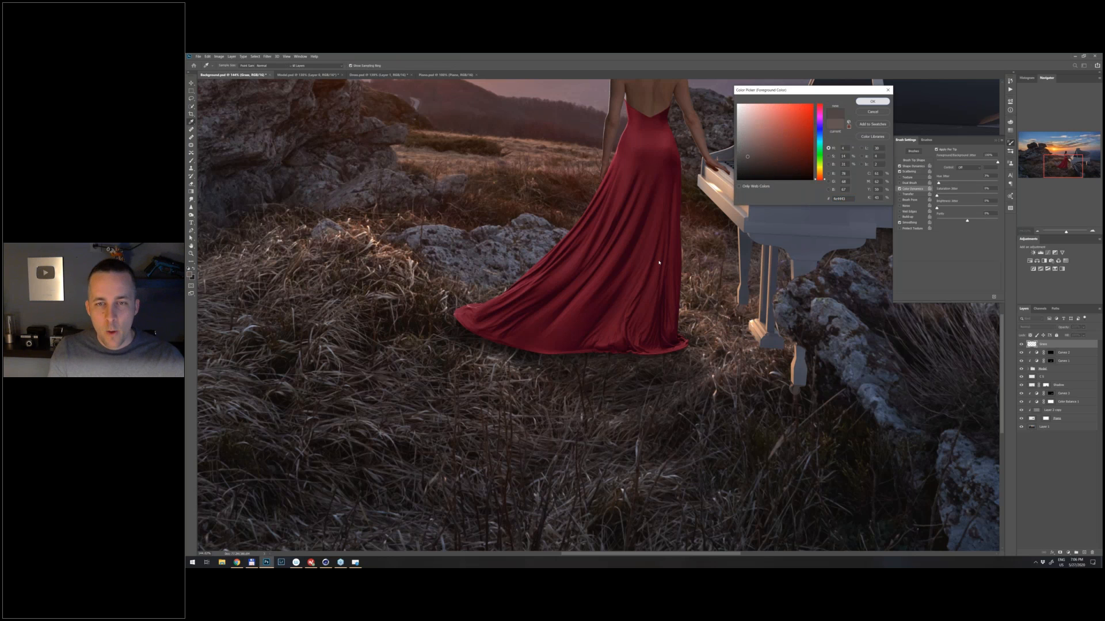
# - Increase the grass brush's tip spacing and paint sparse blades over the lower edge of the dress
pyautogui.click(914, 161)
pyautogui.moveTo(958, 248); pyautogui.dragTo(961, 248)
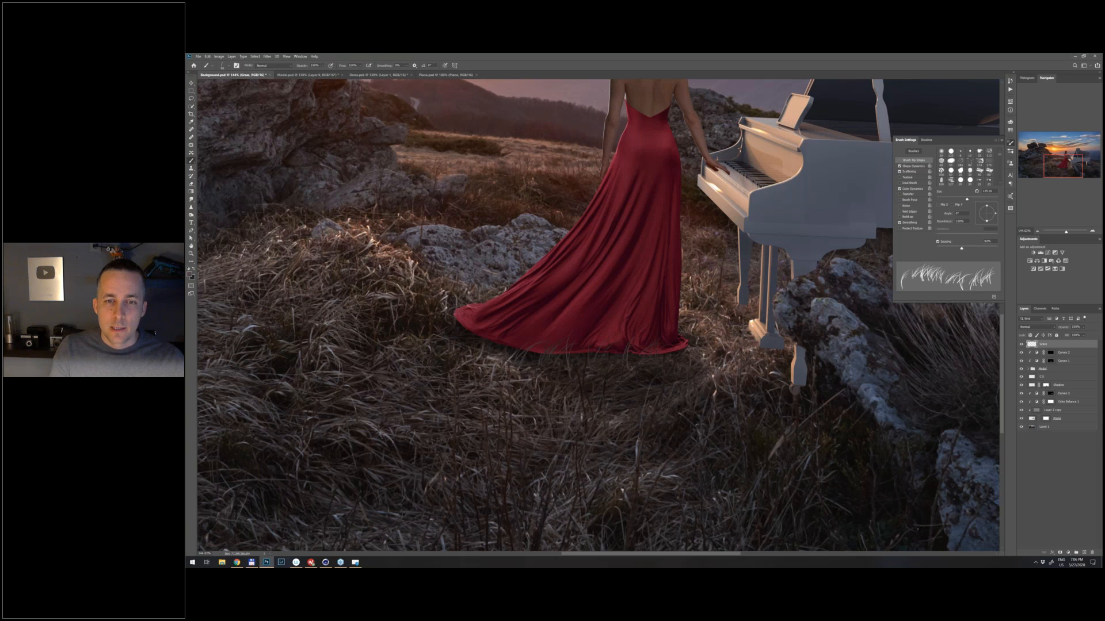
pyautogui.moveTo(655, 350); pyautogui.dragTo(674, 352)
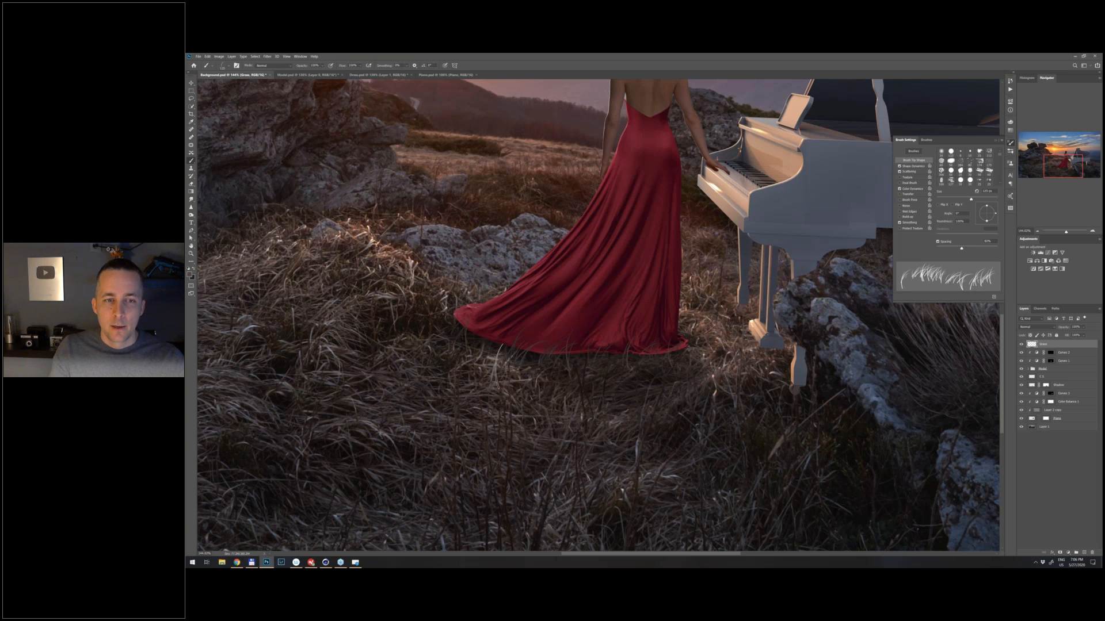
# - Rotate the grass brush tip, reduce its size and paint grass blades overlapping the dress hem
pyautogui.rightClick(579, 298)
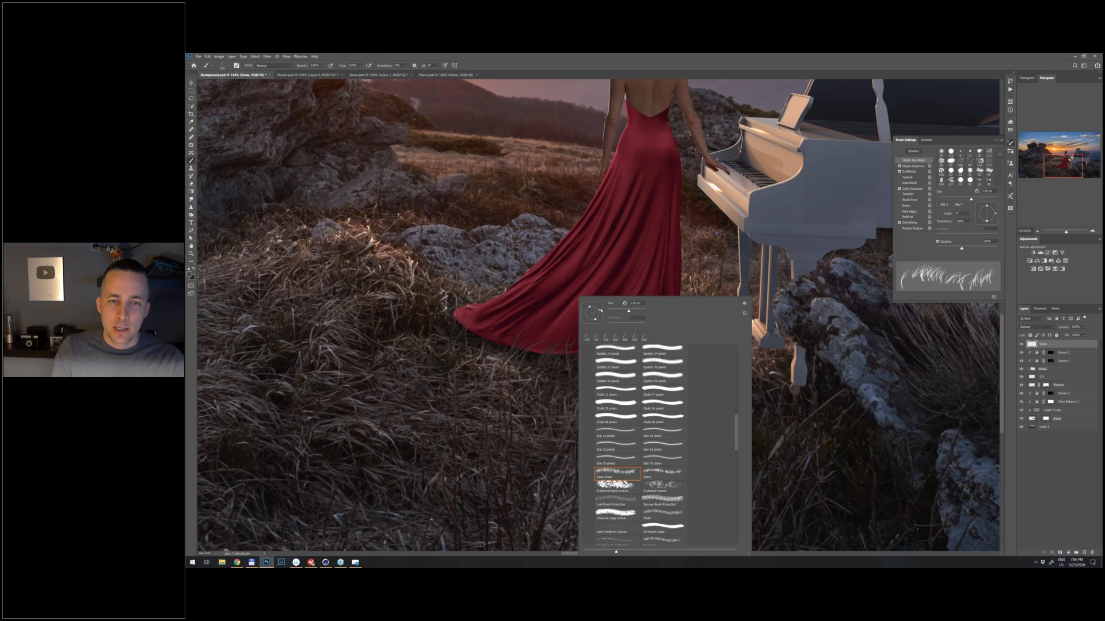
pyautogui.doubleClick(596, 337)
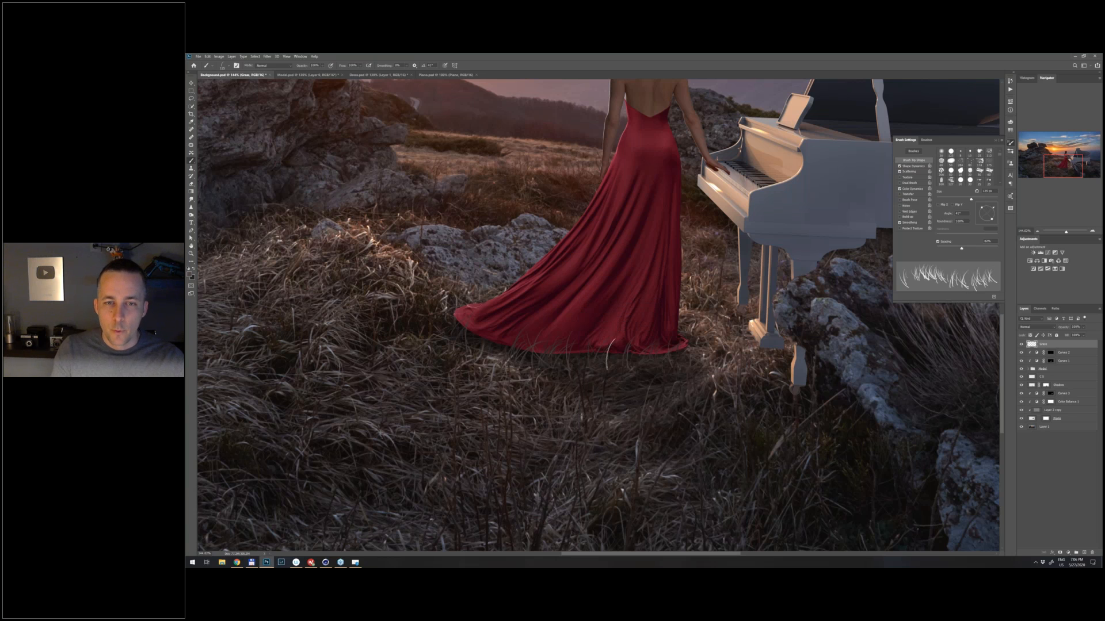
pyautogui.press('[')
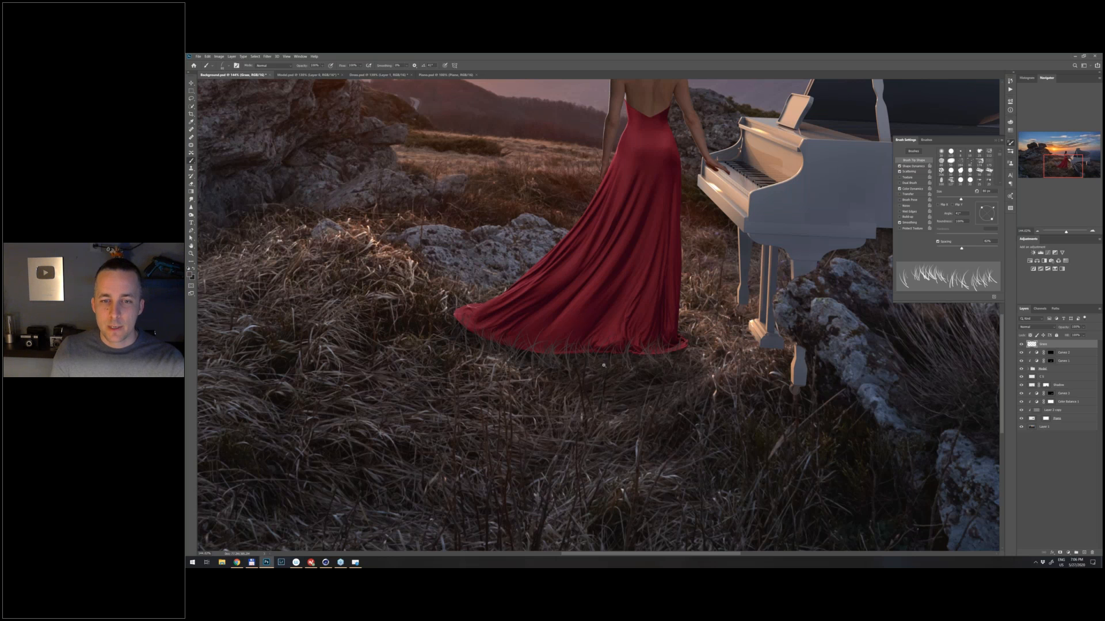
pyautogui.hotkey('ctrl', '0')
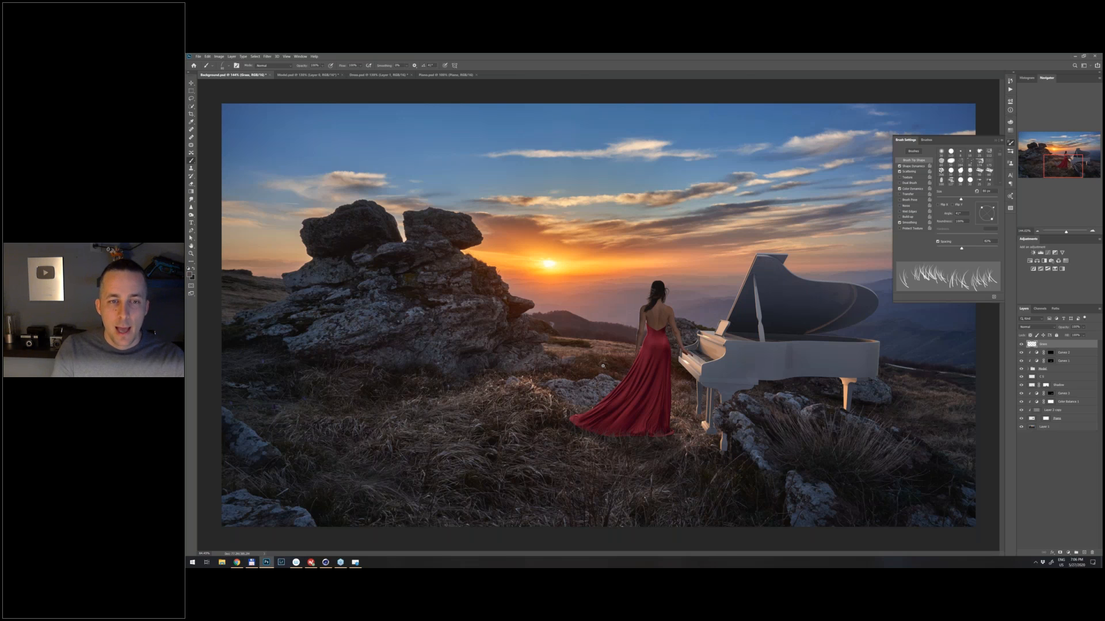
# - Add a layer mask to the Grass layer and blend the painted blades with a soft round brush at 20% opacity
pyautogui.moveTo(603, 366); pyautogui.dragTo(685, 380)
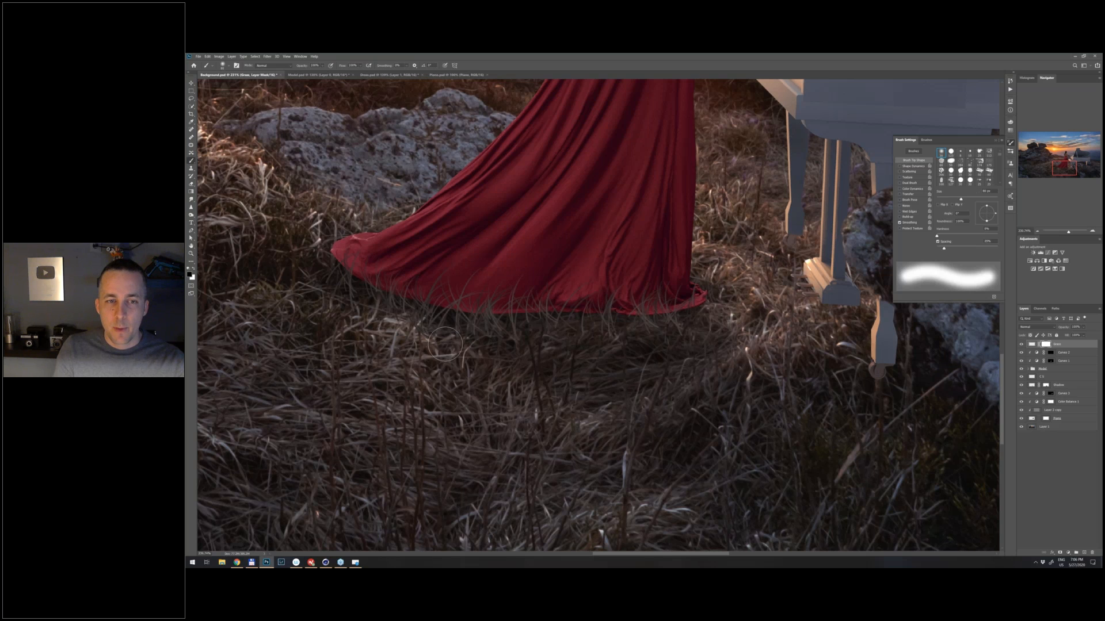
pyautogui.press('2')
pyautogui.press(']')
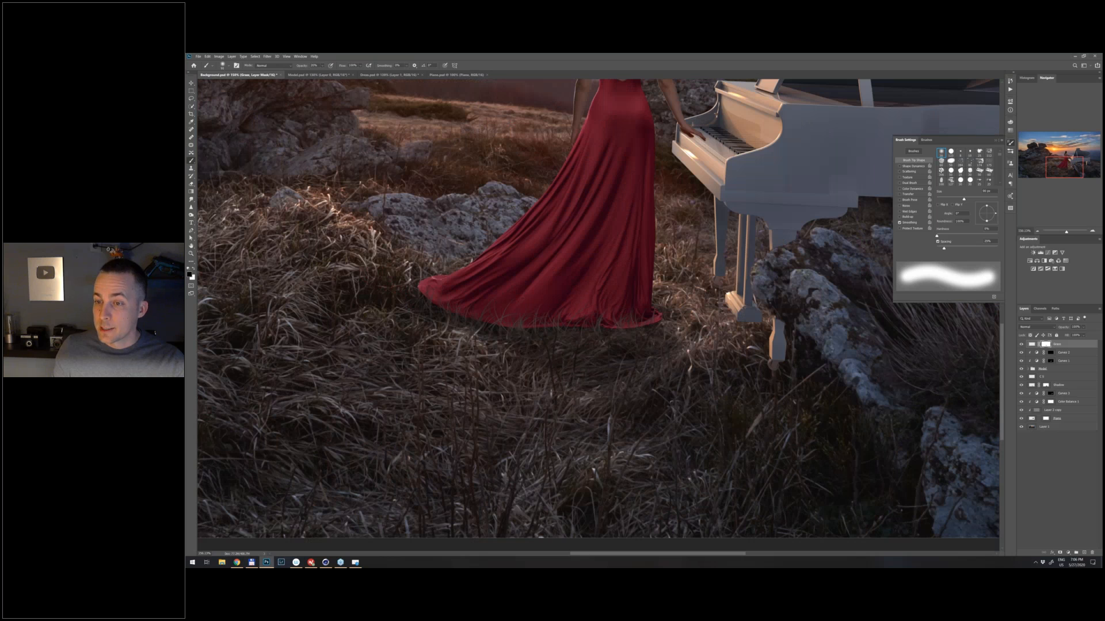
# - Clip a Curves adjustment to the Grass layer and pull its midtones down slightly to darken the painted blades
pyautogui.click(1032, 345)
pyautogui.click(1068, 552)
pyautogui.click(1078, 477)
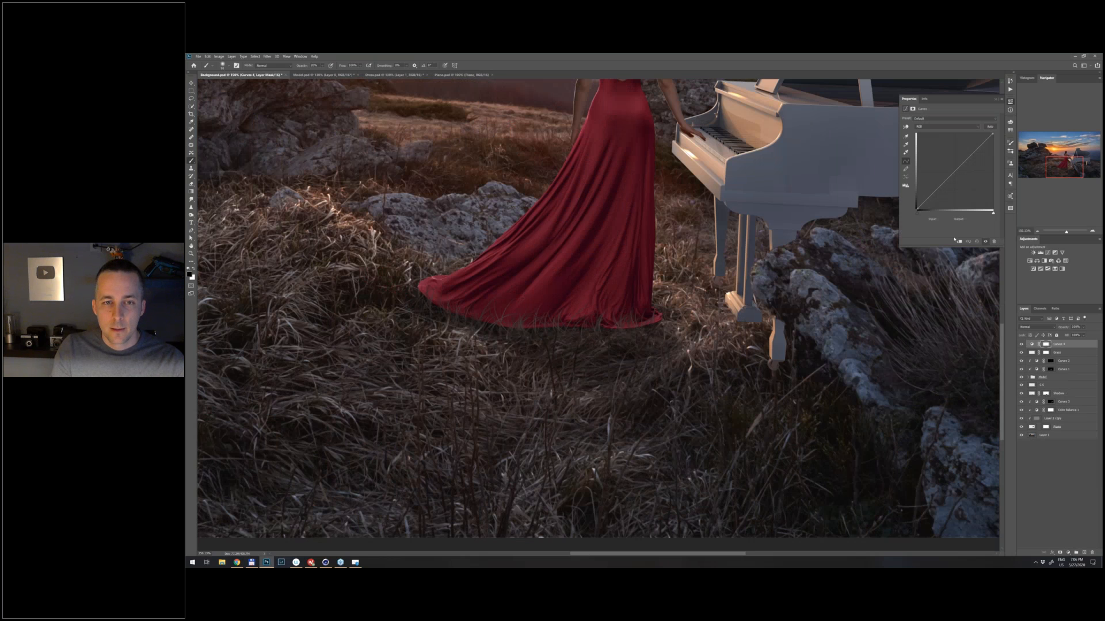
pyautogui.click(959, 169)
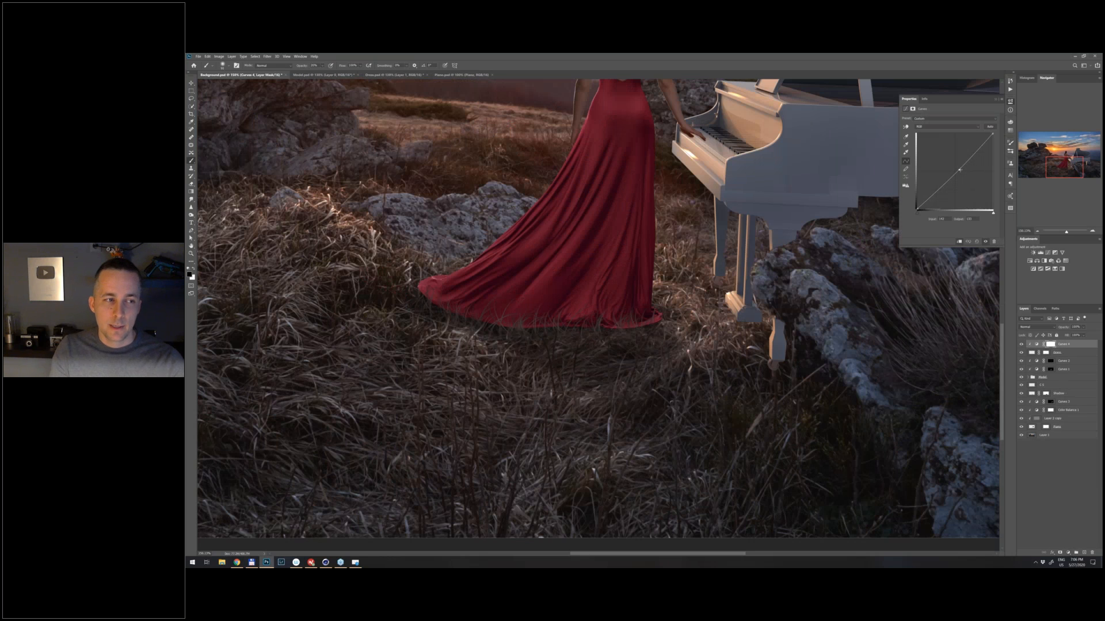
pyautogui.moveTo(959, 170); pyautogui.dragTo(960, 170)
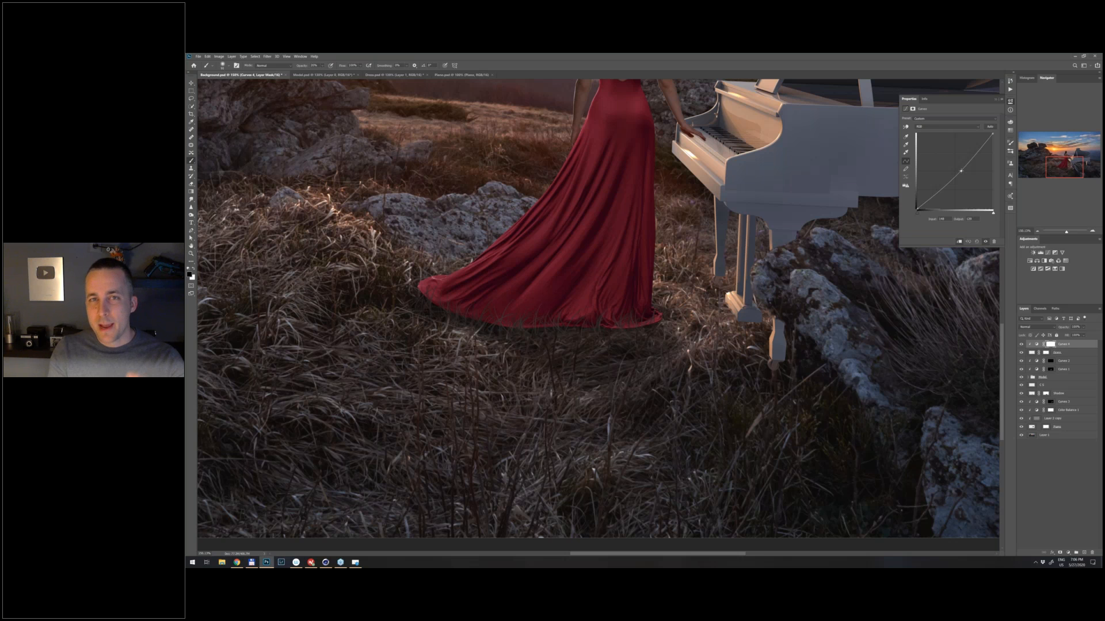
pyautogui.scroll(-3, 614, 305)
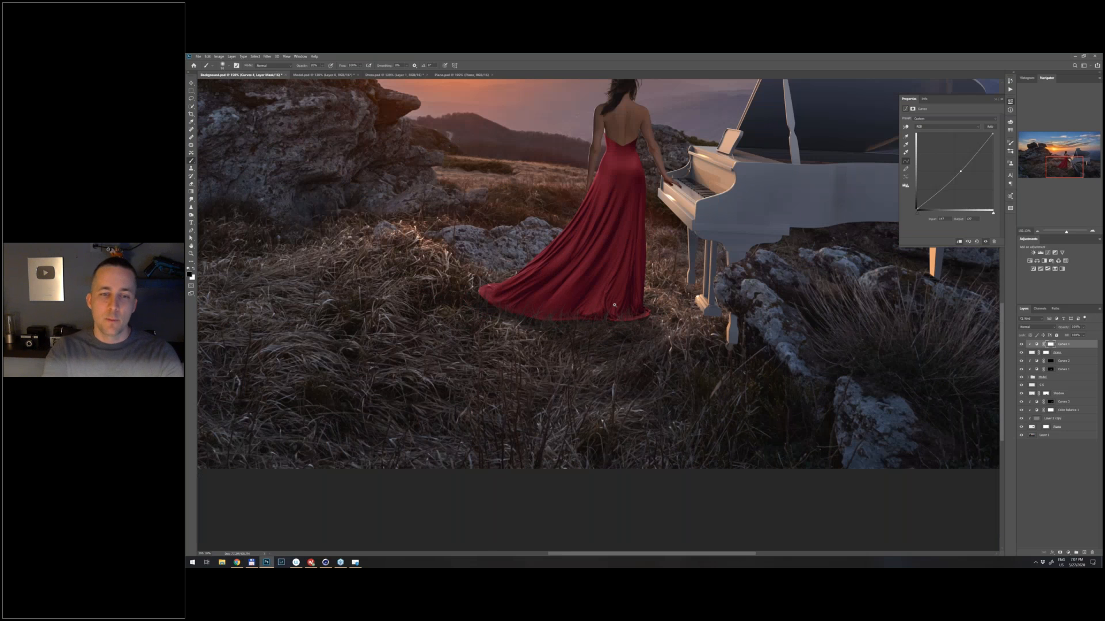
pyautogui.scroll(-3, 614, 305)
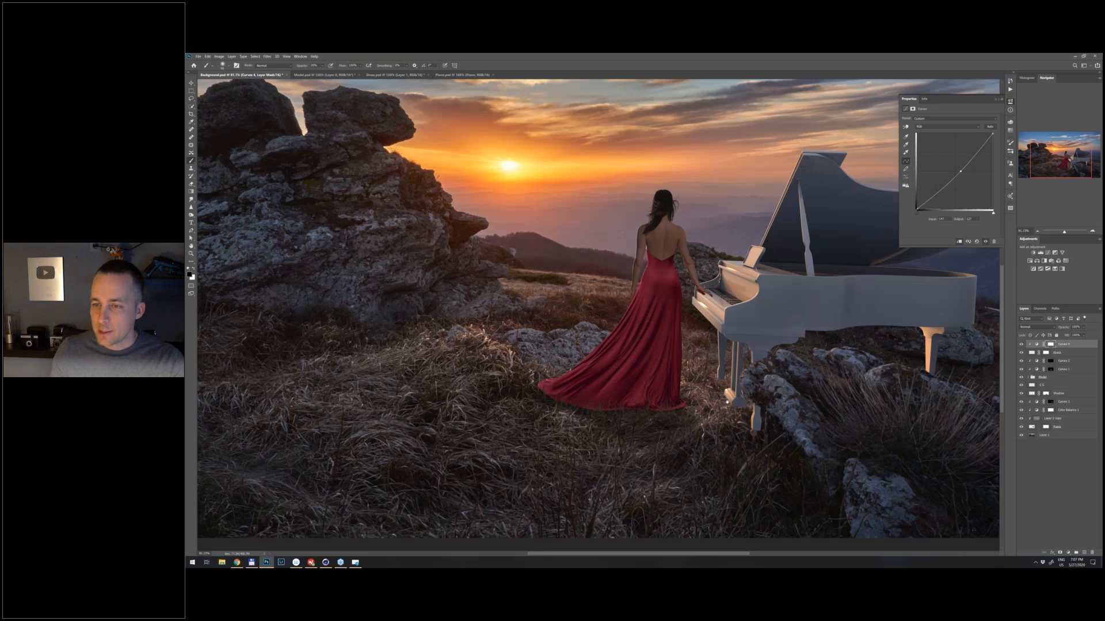
pyautogui.moveTo(687, 355); pyautogui.dragTo(684, 354)
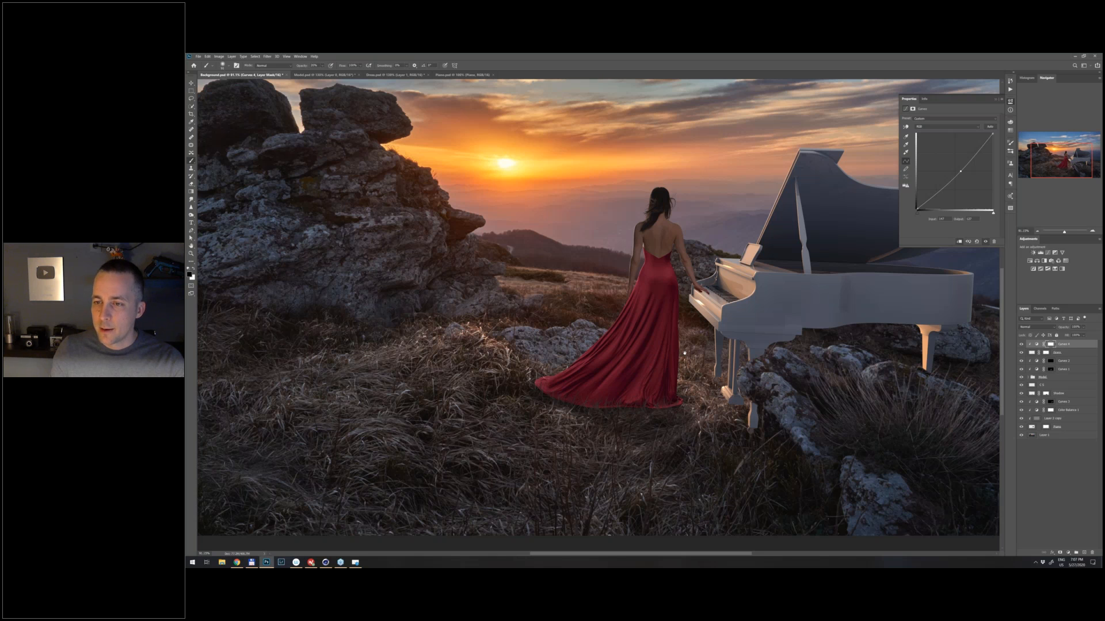
# - Add a new layer named Grass 02 above the piano's adjustment layers and below the Shadow layer
pyautogui.scroll(3, 685, 353)
pyautogui.click(1053, 427)
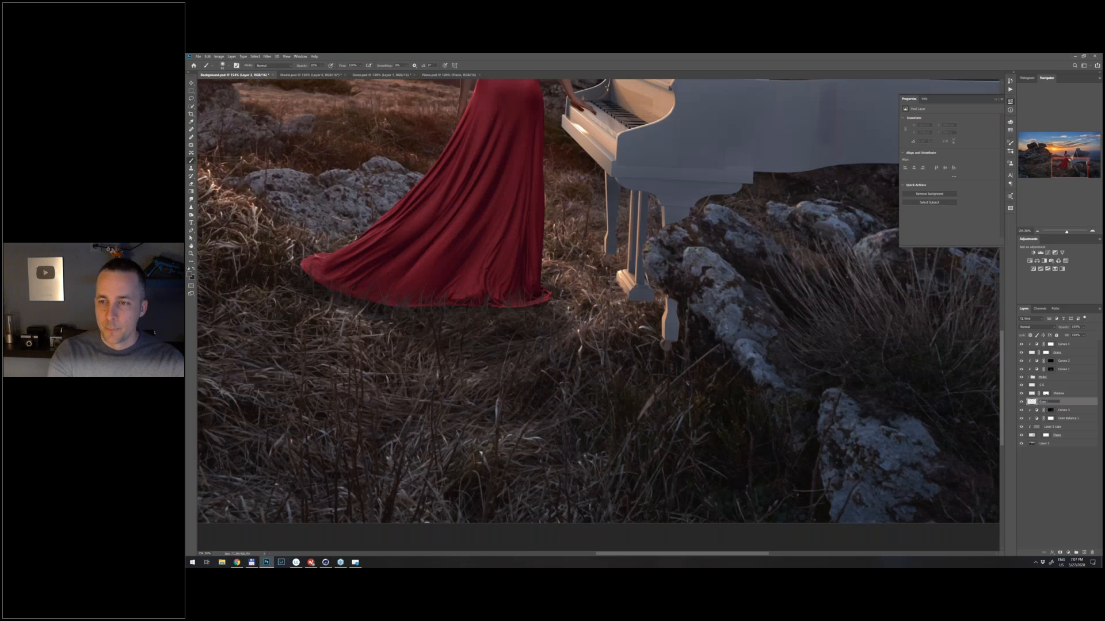
pyautogui.press('Return')
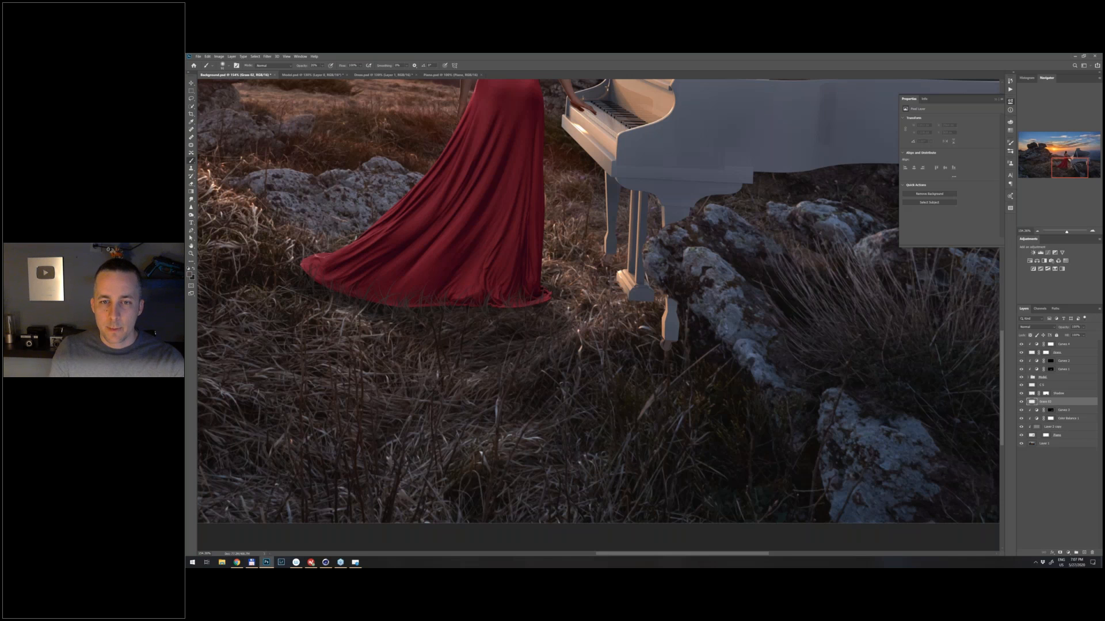
# - Set the brush opacity to 100%, adjust the grass brush tip's angle and paint blades over the base of the piano's front leg
pyautogui.click(667, 344)
pyautogui.press('0')
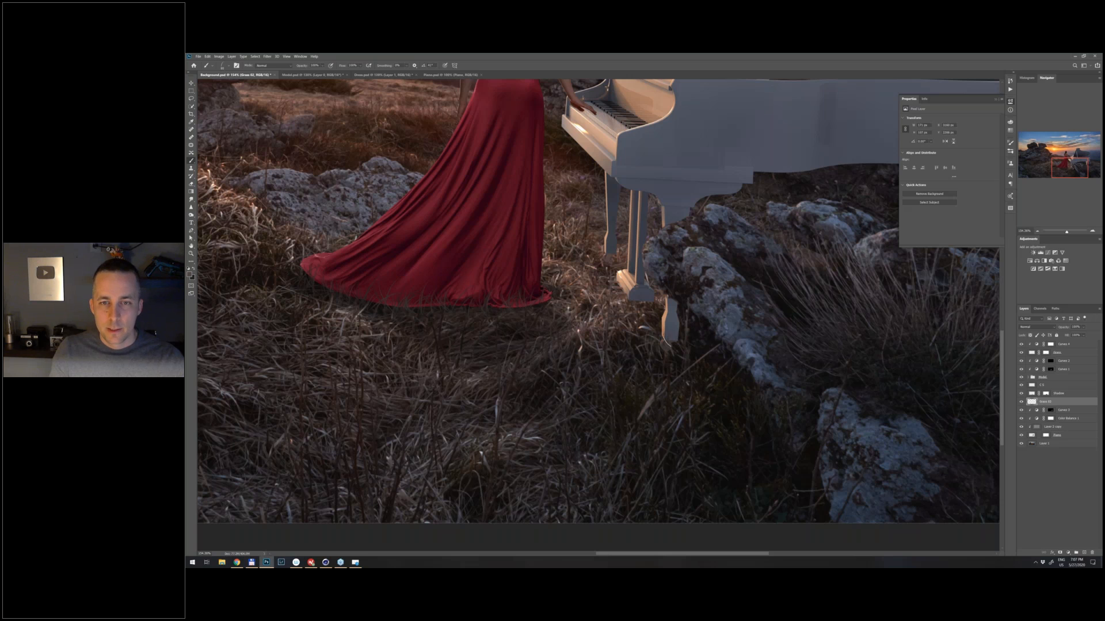
pyautogui.moveTo(674, 338)
pyautogui.mouseDown()
pyautogui.moveTo(665, 325)
pyautogui.moveTo(691, 346)
pyautogui.mouseUp()
pyautogui.hotkey('ctrl', 'z')
pyautogui.rightClick(684, 313)
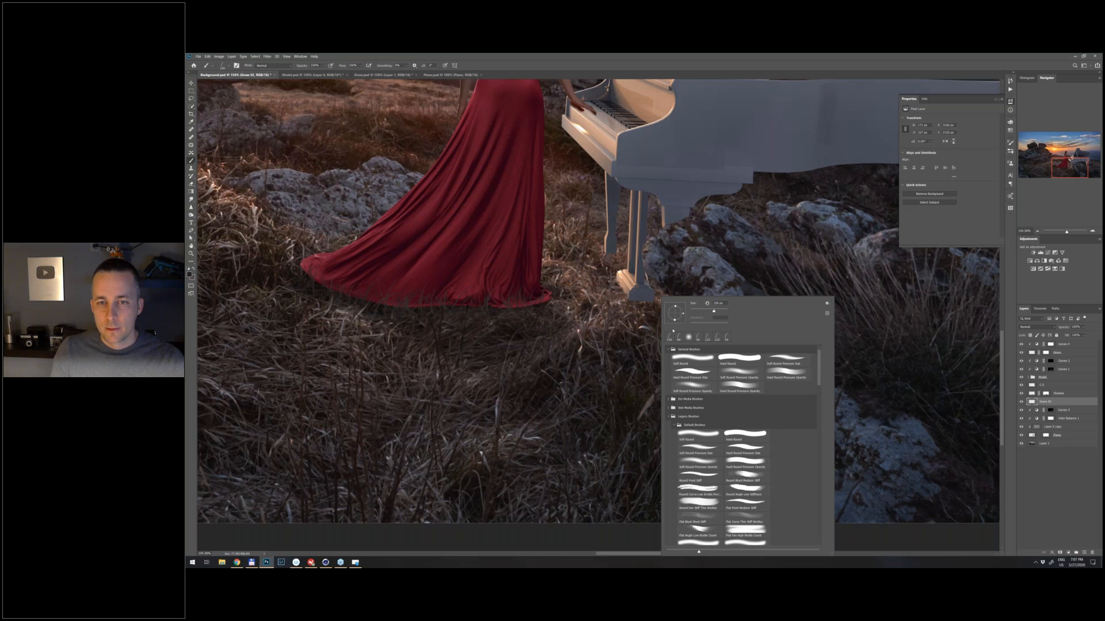
pyautogui.click(652, 333)
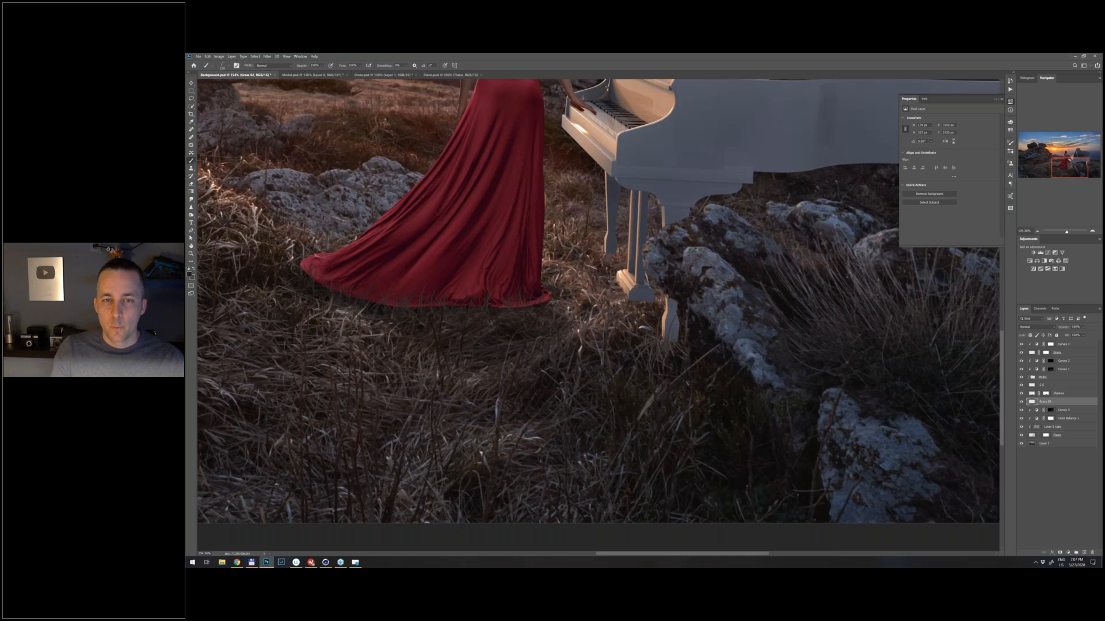
# - Reduce the grass brush size and paint blades over the bases of the piano's pedals and legs
pyautogui.click(663, 354)
pyautogui.press('[')
pyautogui.press('[')
pyautogui.press('[')
pyautogui.click(607, 250)
pyautogui.click(619, 270)
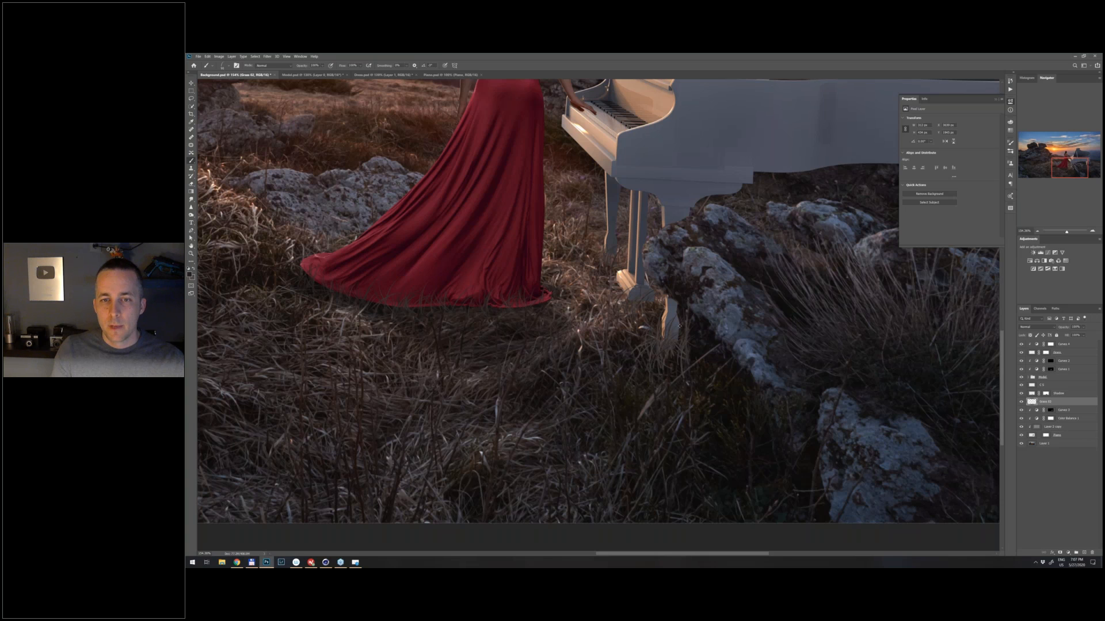
pyautogui.click(682, 343)
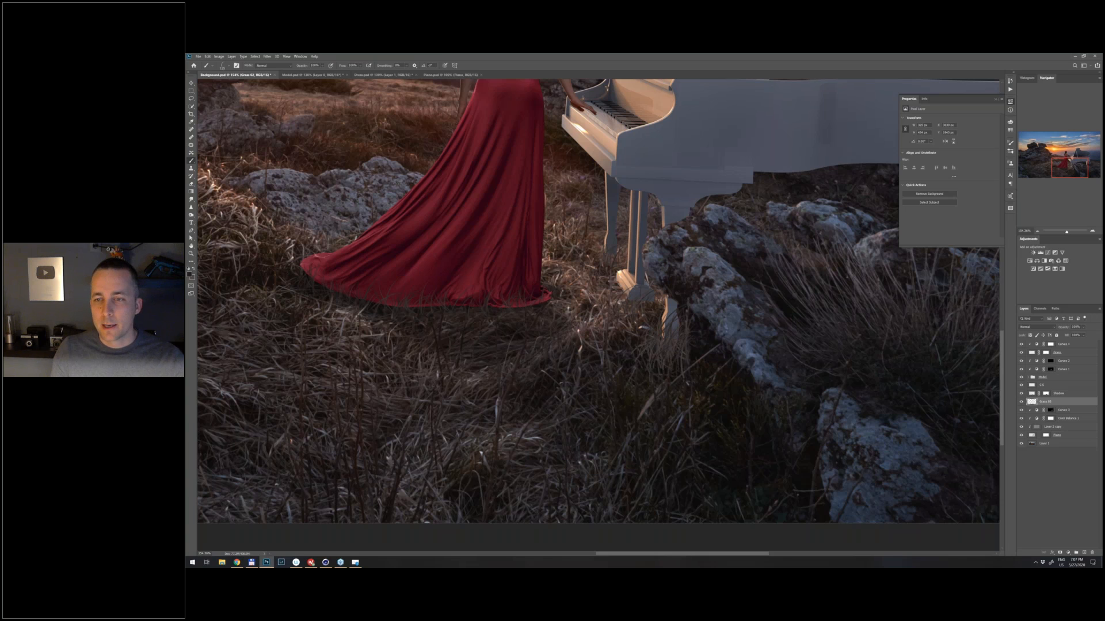
# - Add a layer mask to the Grass 02 layer and blend its blades with a soft round brush at 20% opacity
pyautogui.click(1059, 552)
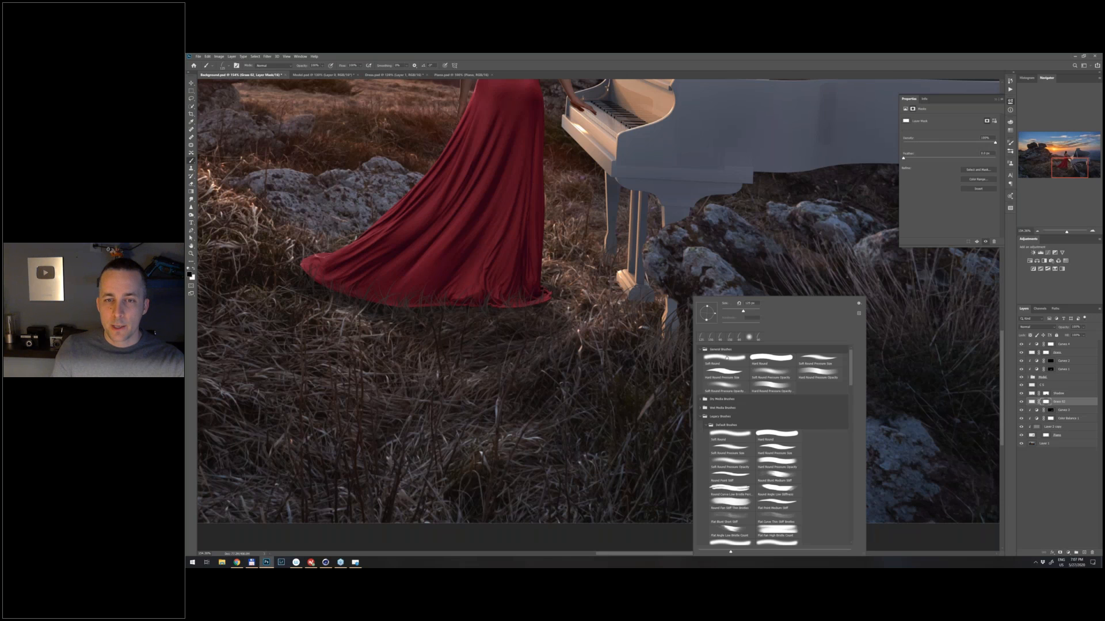
pyautogui.doubleClick(727, 358)
pyautogui.press('2')
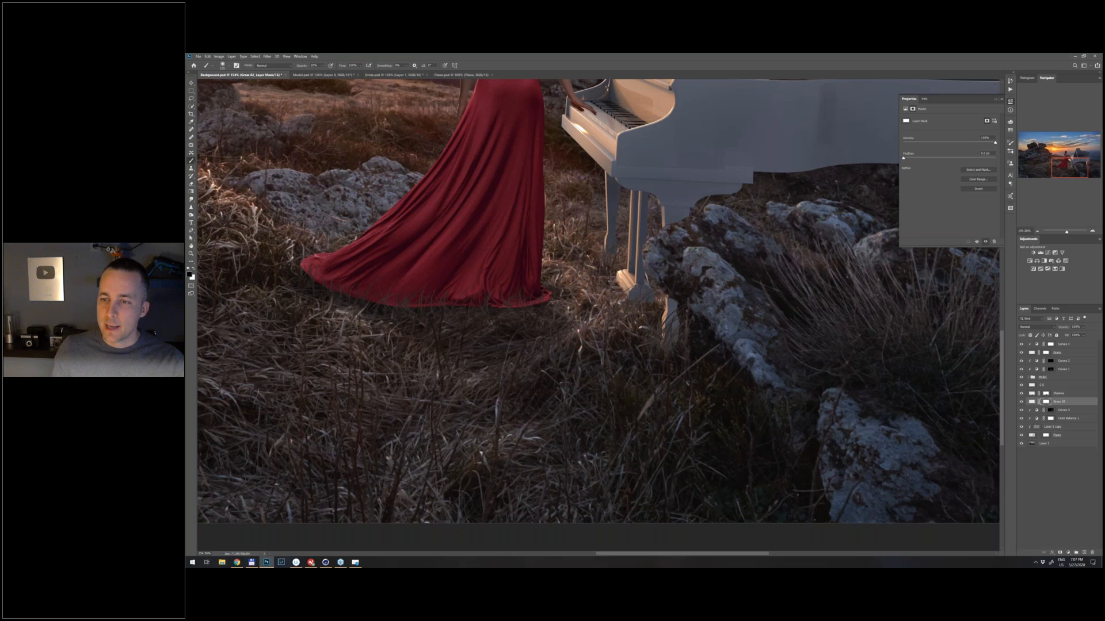
# - Clip a Curves adjustment to the Grass 02 layer and pull its midtones down slightly to darken the painted blades
pyautogui.click(1068, 556)
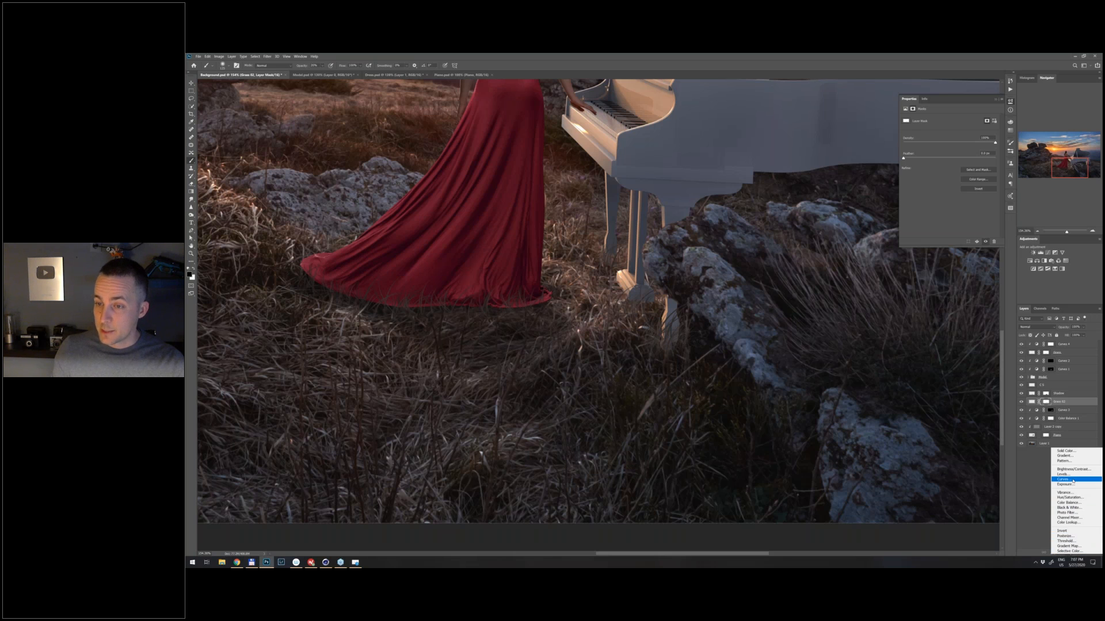
pyautogui.click(1070, 482)
pyautogui.moveTo(961, 168); pyautogui.dragTo(962, 170)
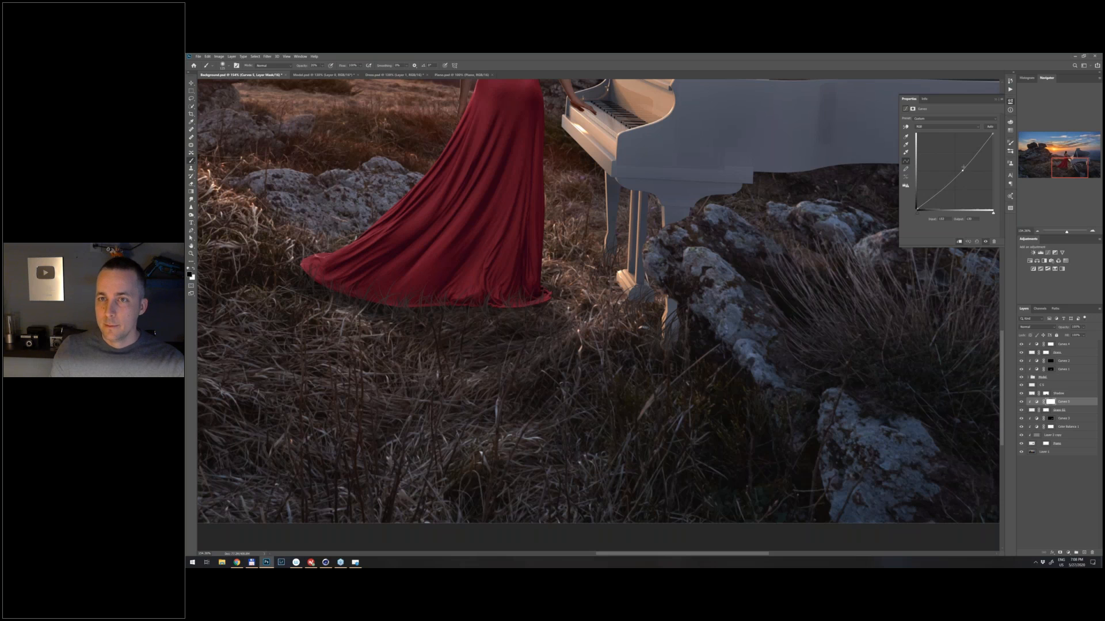
pyautogui.click(996, 99)
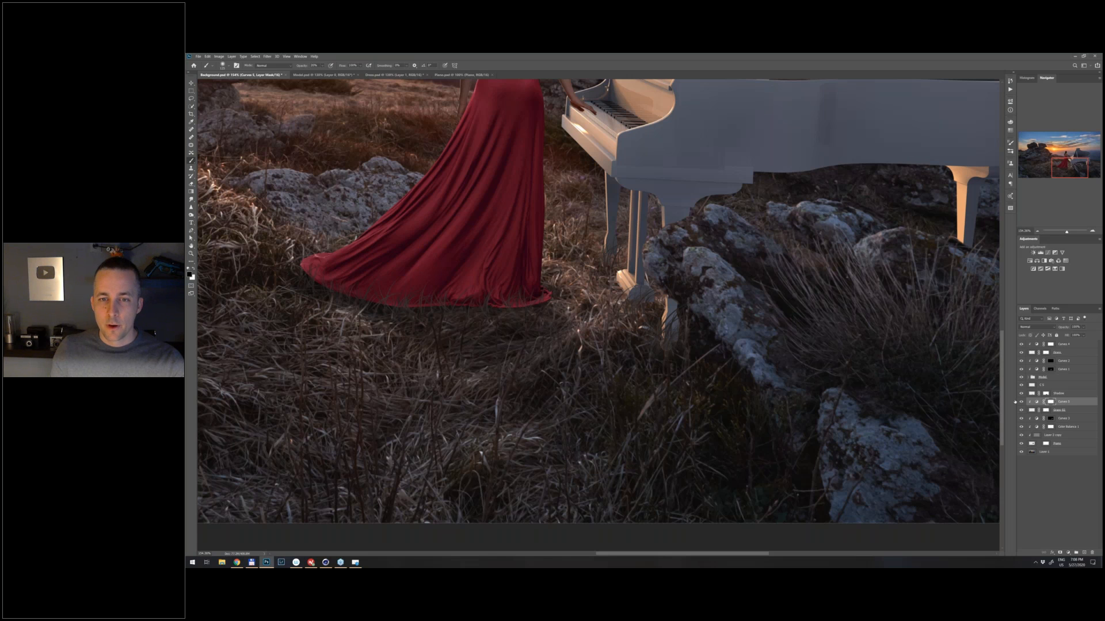
# - Add a new layer named P S directly below the Piano layer
pyautogui.scroll(-3, 677, 363)
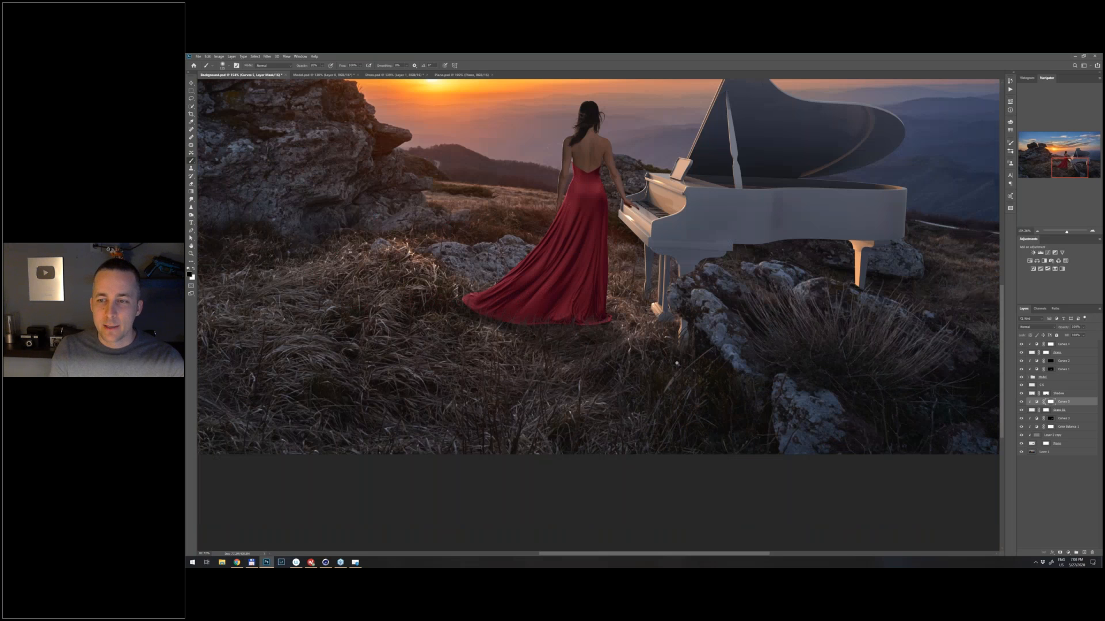
pyautogui.scroll(2, 677, 364)
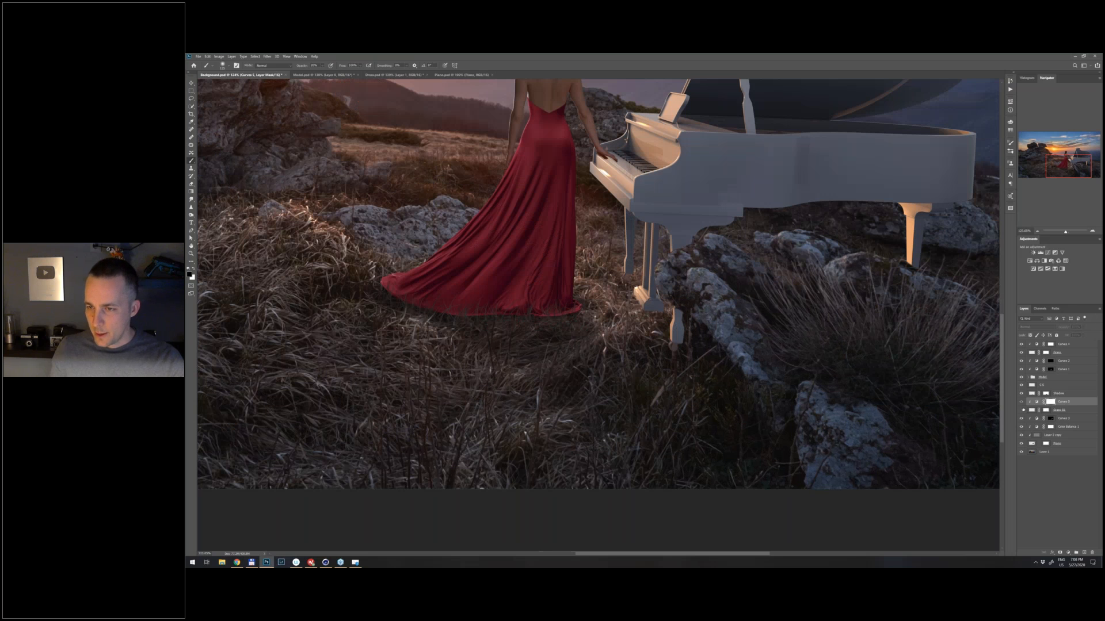
pyautogui.click(1046, 444)
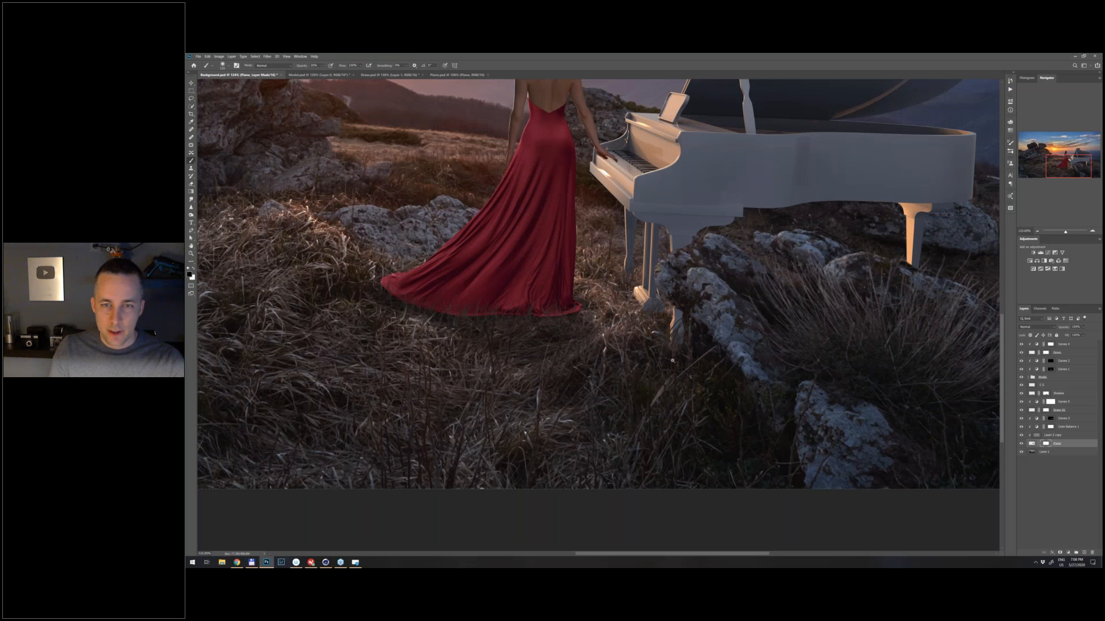
pyautogui.scroll(1, 672, 361)
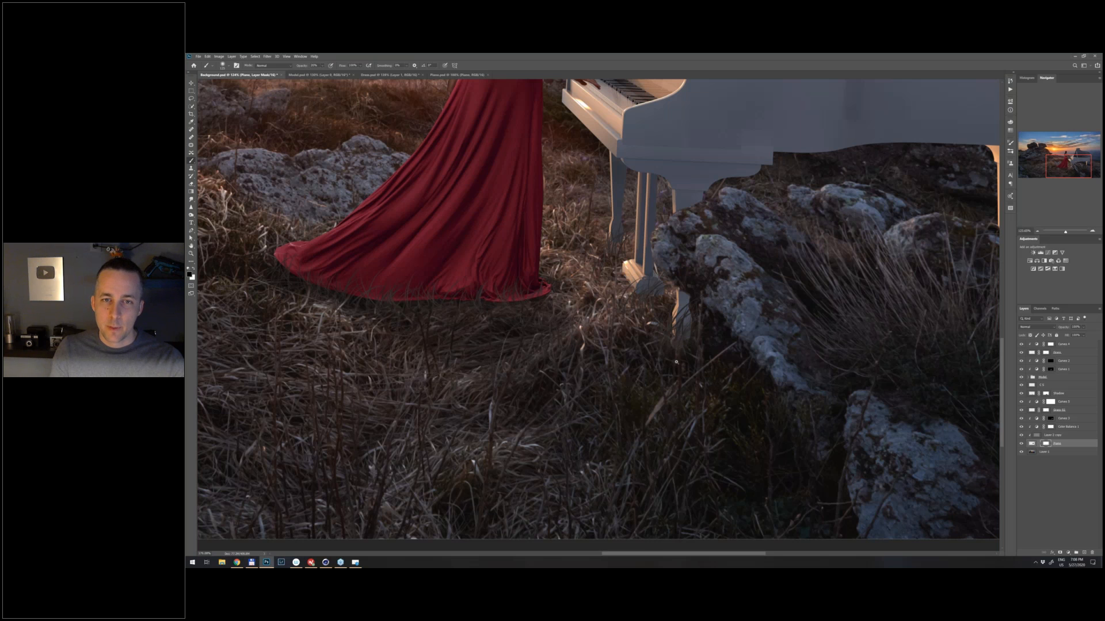
pyautogui.scroll(3, 676, 362)
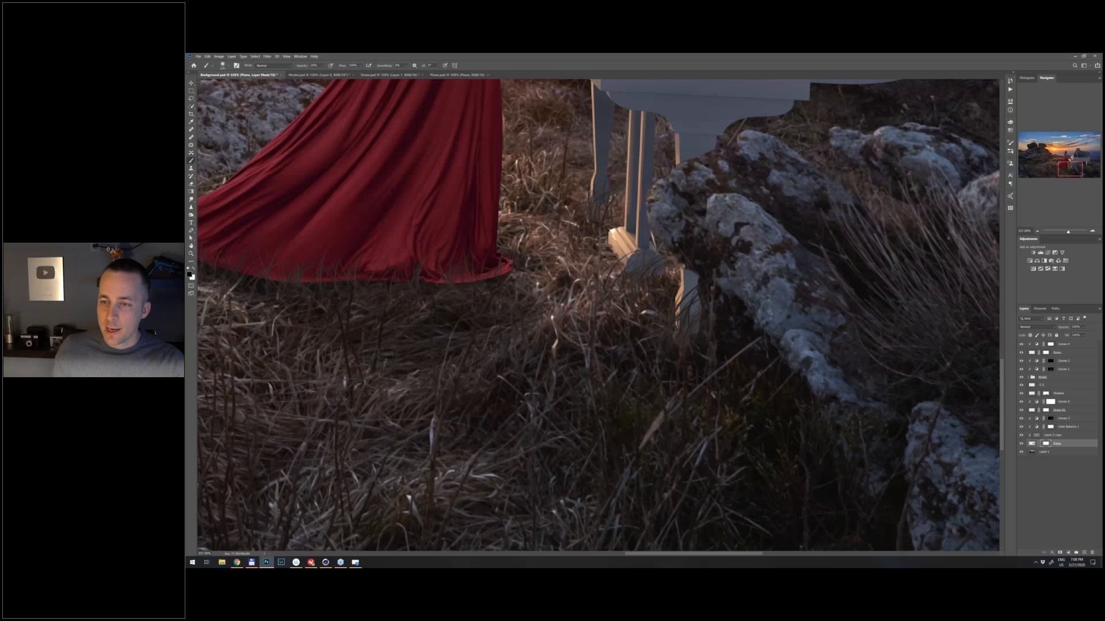
pyautogui.scroll(-1, 704, 369)
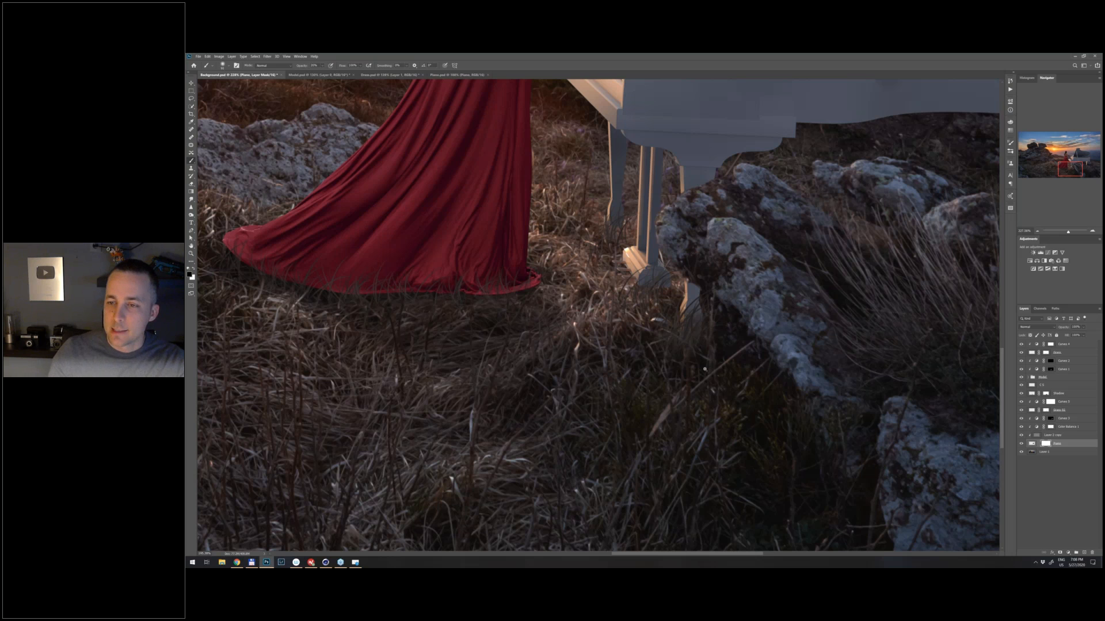
pyautogui.keyDown('ctrl'); pyautogui.click(1084, 552); pyautogui.keyUp('ctrl')
pyautogui.doubleClick(1043, 452)
pyautogui.write('P S')
pyautogui.press('Return')
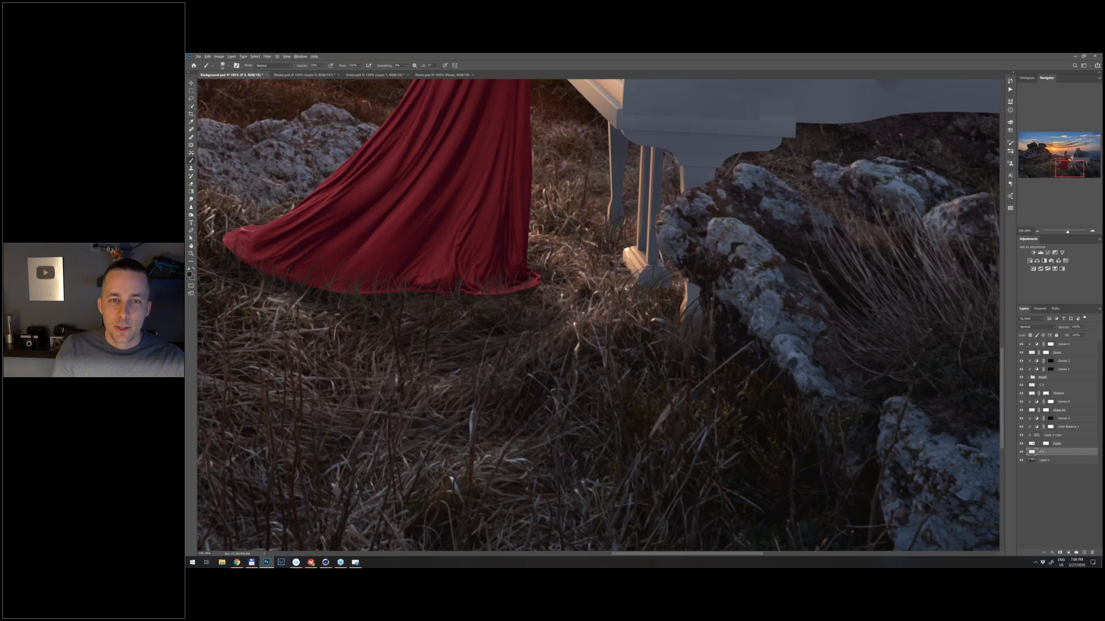
# - Set the P S layer to Multiply and slightly reduced opacity, and paint a ground-coloured shadow under the piano with the brush at 100% opacity
pyautogui.keyDown('alt'); pyautogui.click(588, 246); pyautogui.keyUp('alt')
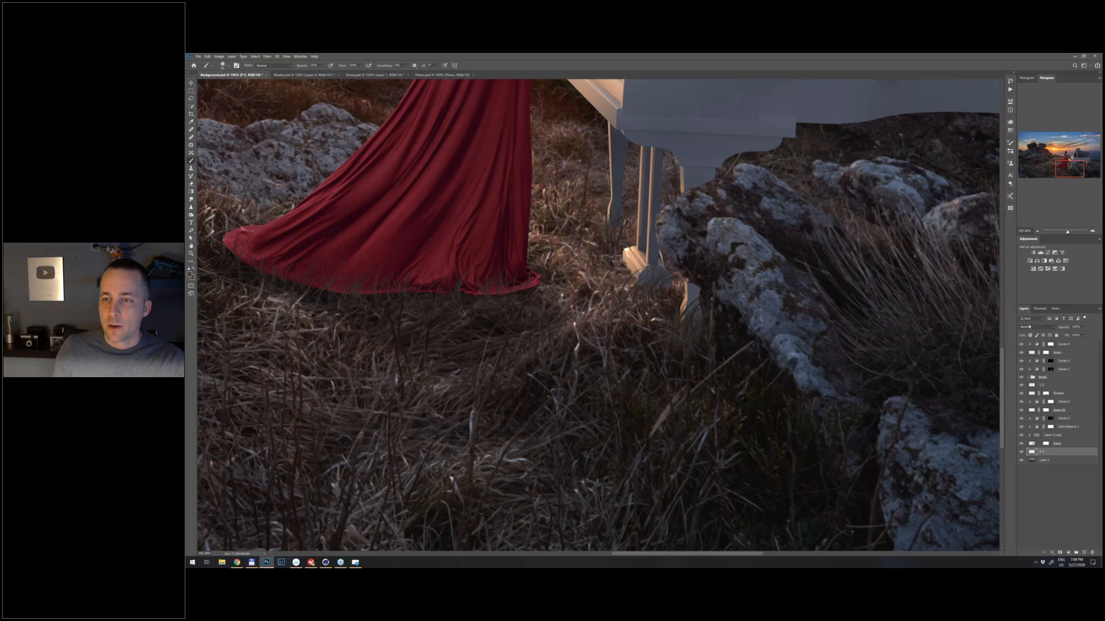
pyautogui.click(1029, 327)
pyautogui.click(1036, 288)
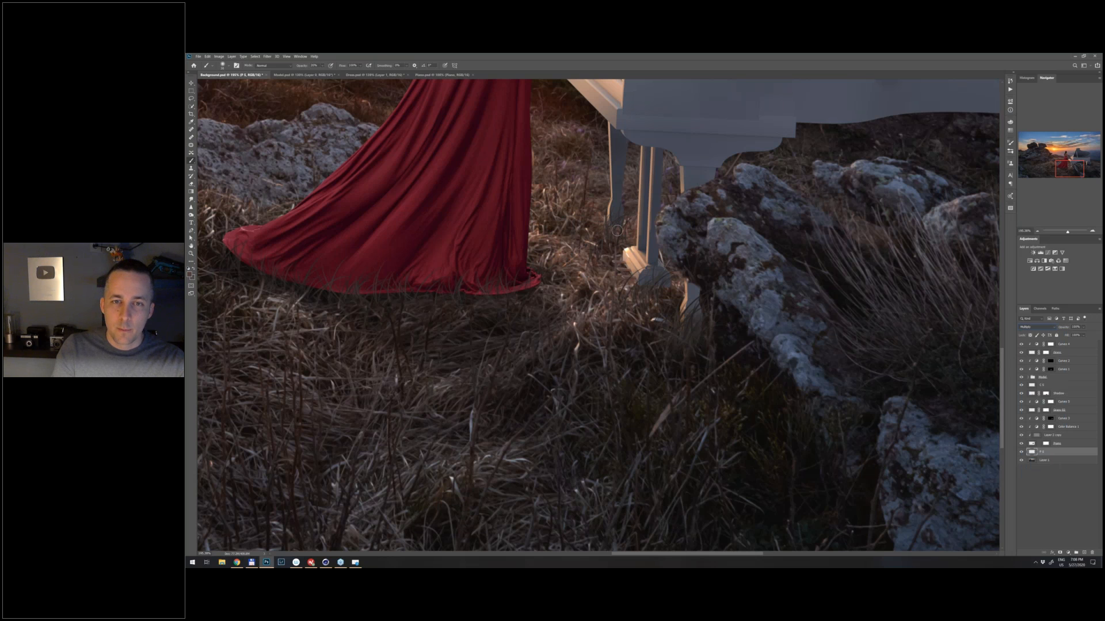
pyautogui.press('0')
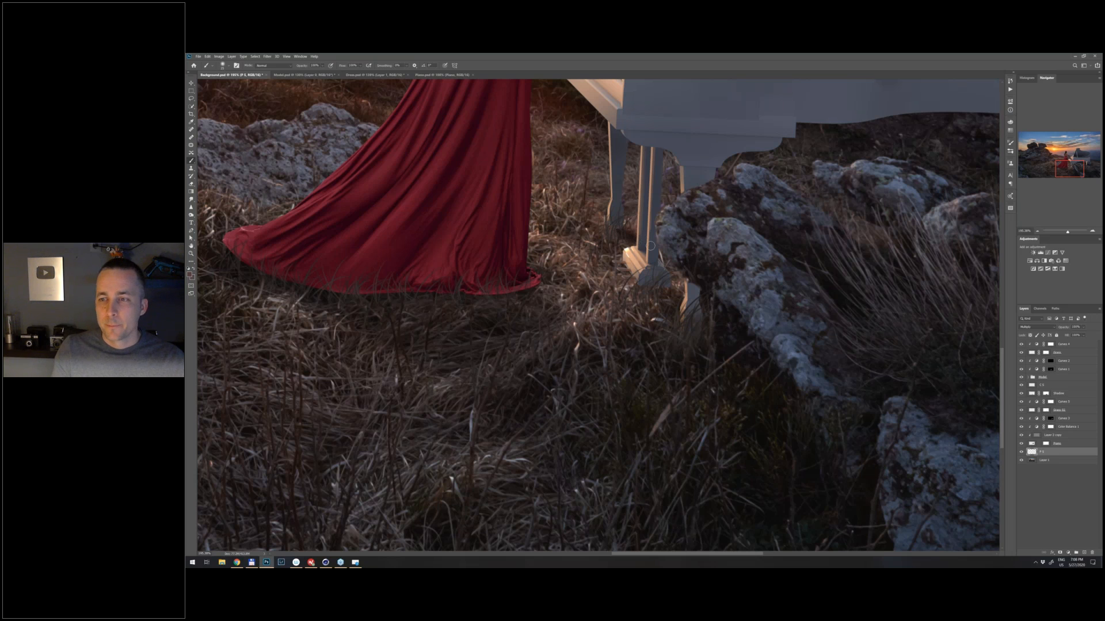
pyautogui.moveTo(1063, 327); pyautogui.dragTo(1060, 327)
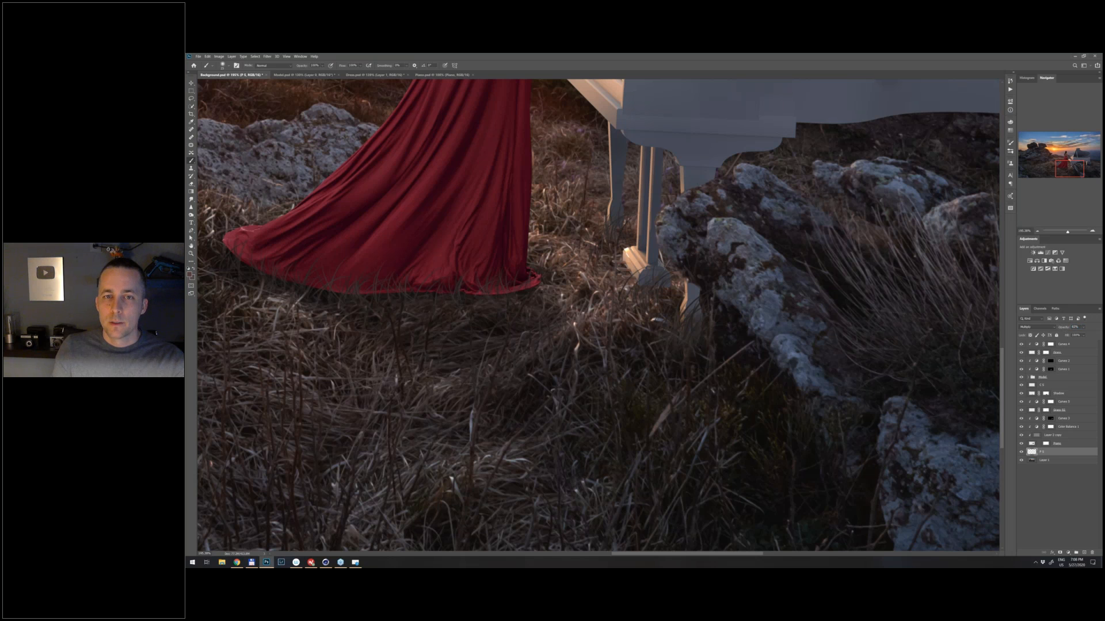
pyautogui.scroll(-3, 658, 342)
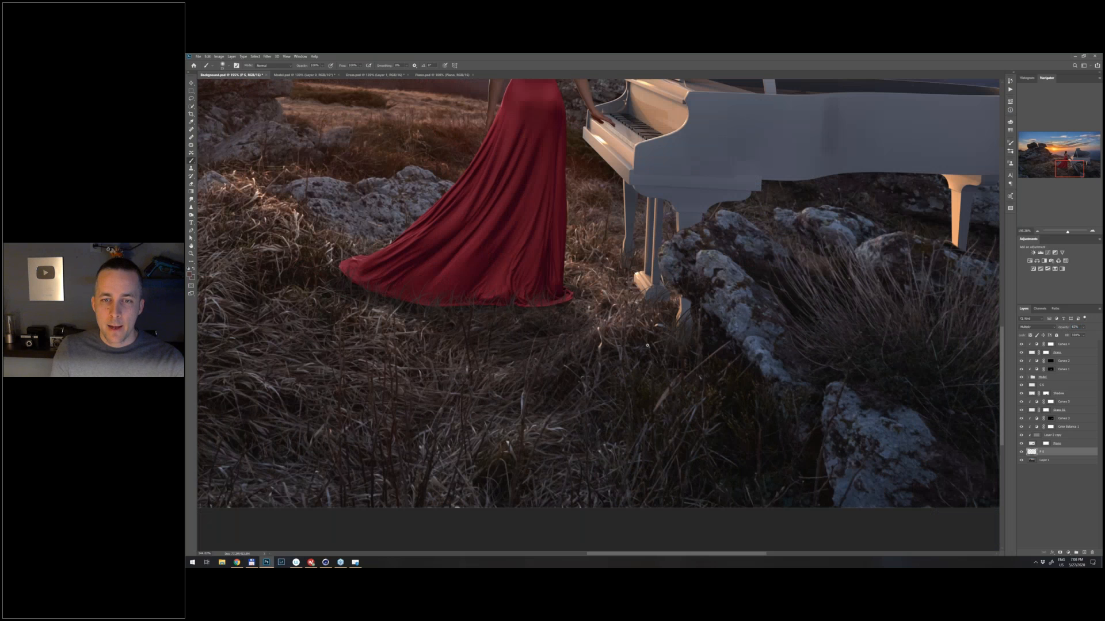
pyautogui.scroll(-5, 647, 346)
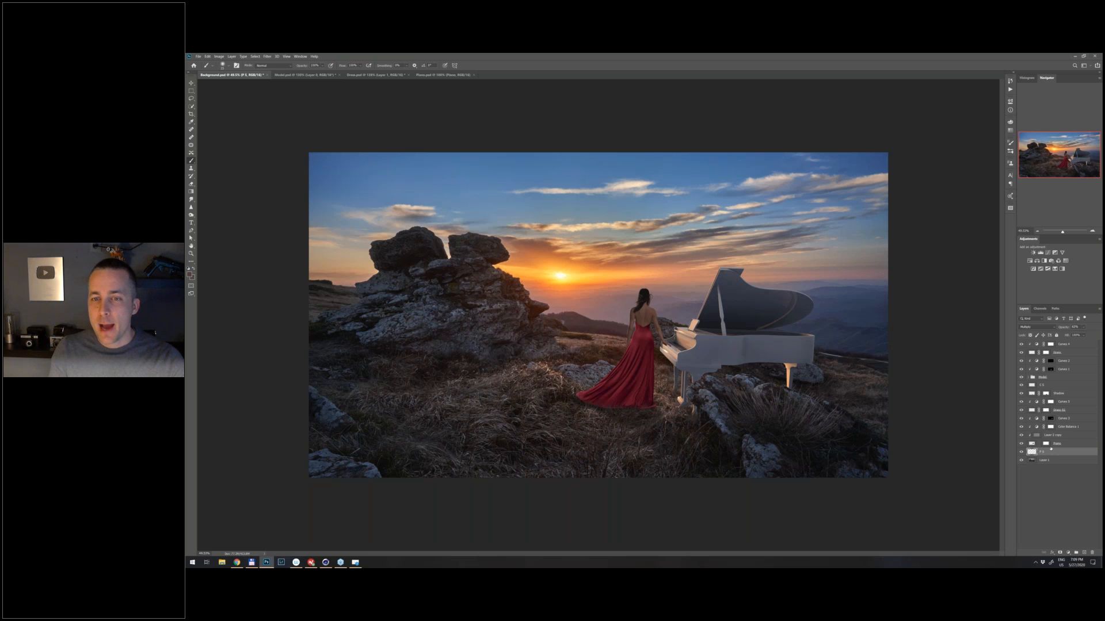
pyautogui.scroll(1, 760, 356)
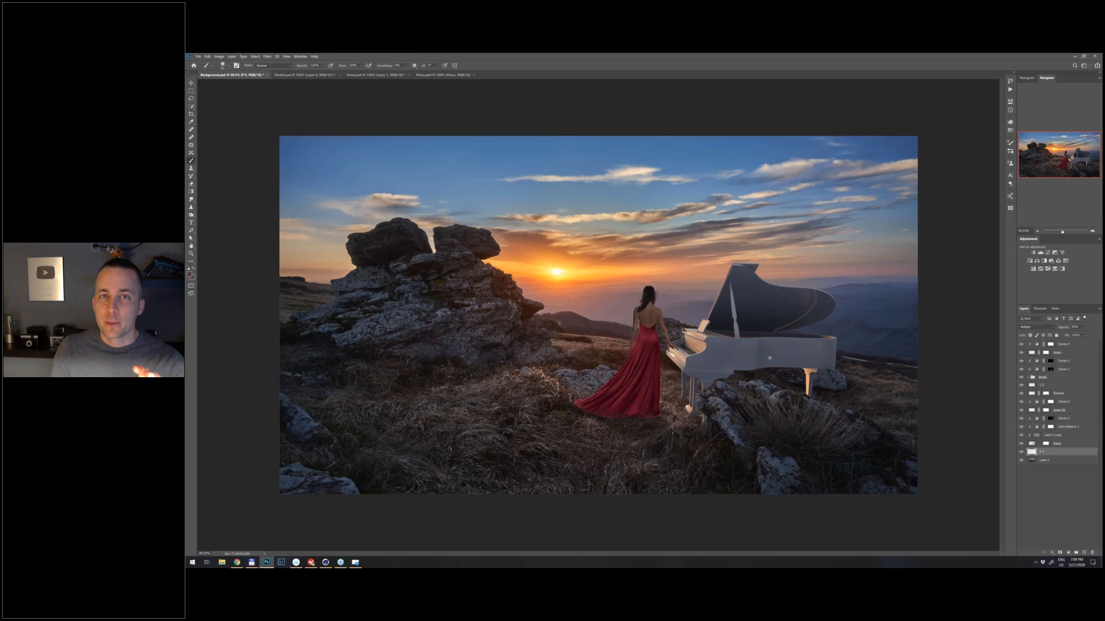
pyautogui.scroll(5, 770, 358)
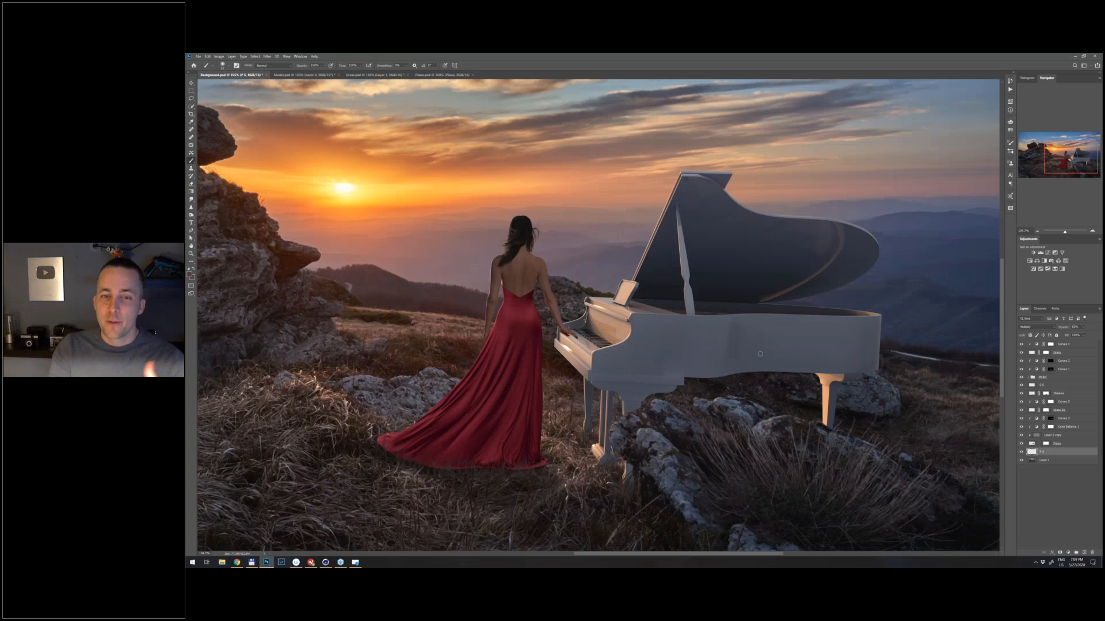
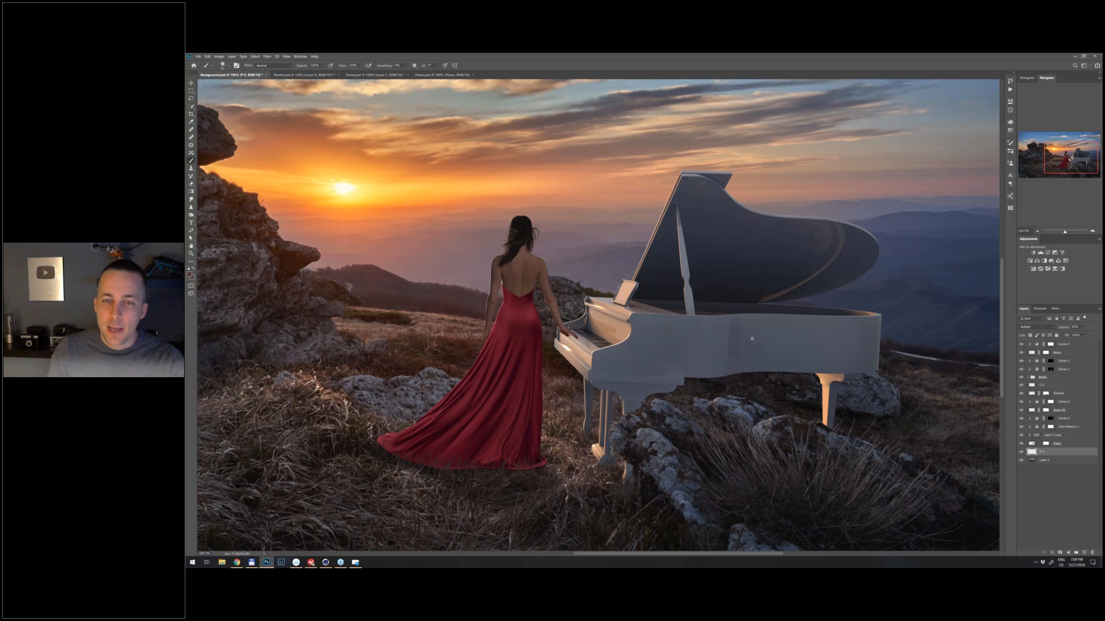
# - Rename the bottom landscape layer to Background
pyautogui.scroll(-5, 740, 340)
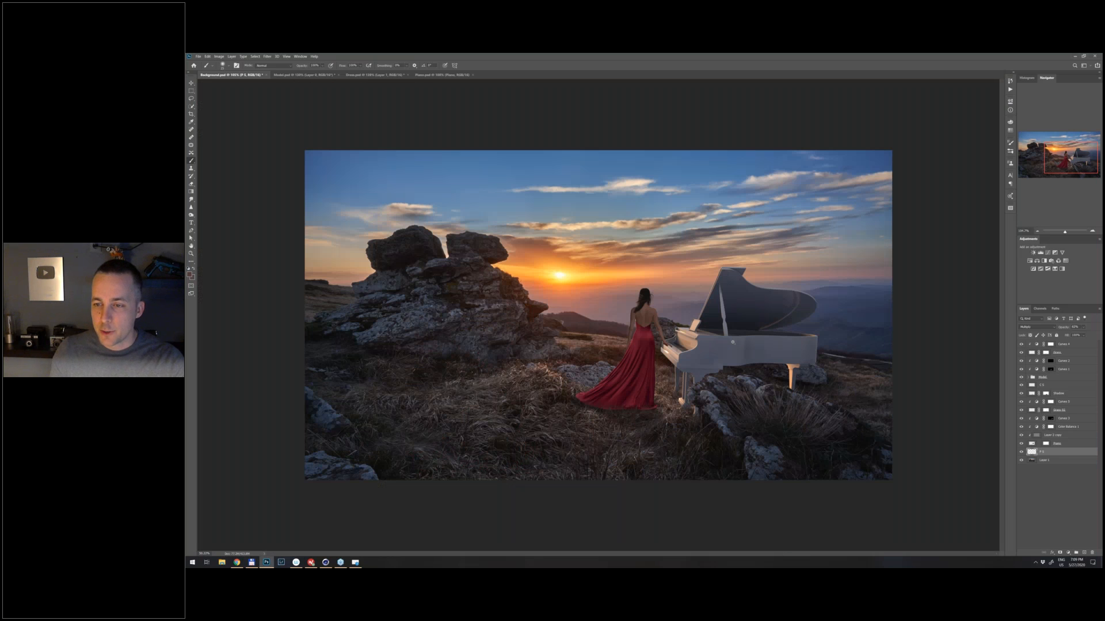
pyautogui.scroll(-1, 732, 343)
pyautogui.doubleClick(1044, 460)
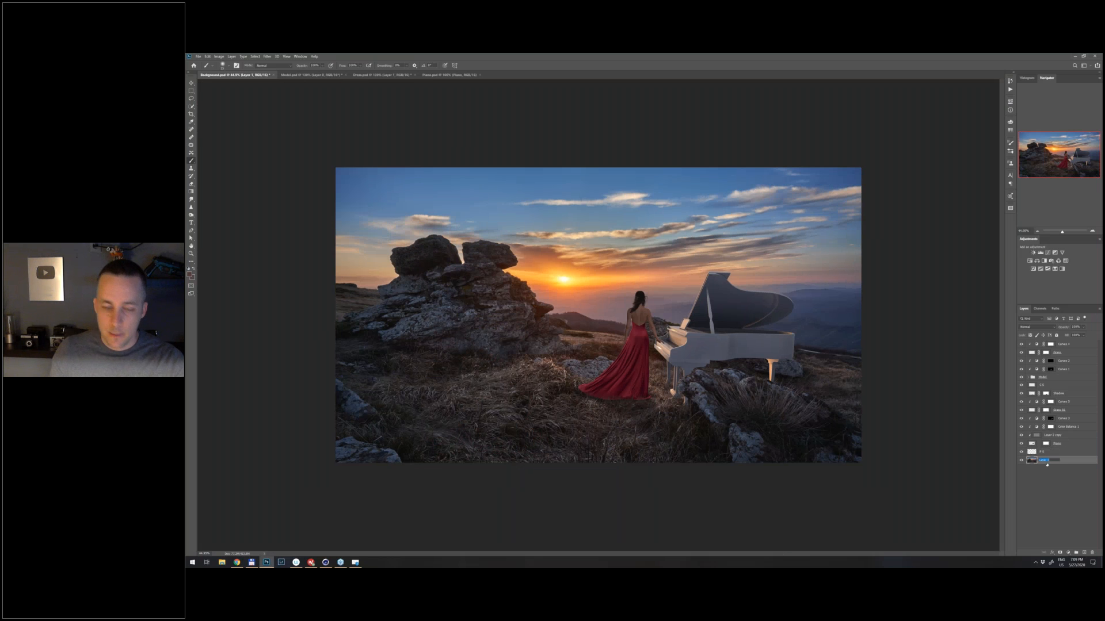
pyautogui.write('Background')
pyautogui.press('Return')
# - Copy a lassoed patch of the large rock formation to a new layer and place it directly below the Shadow layer
pyautogui.press('l')
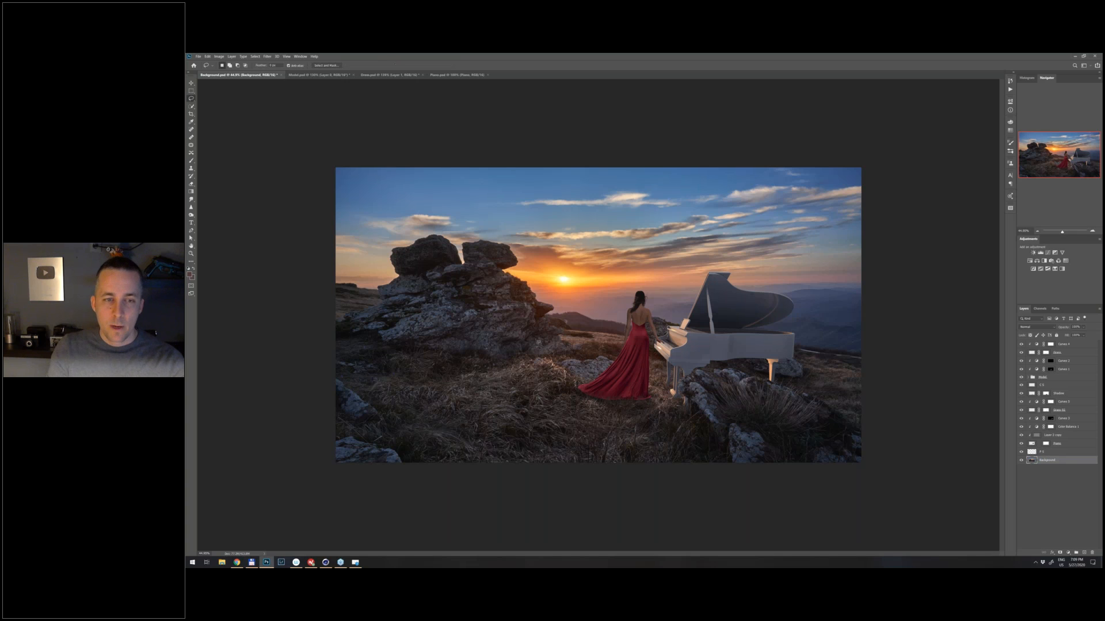
pyautogui.moveTo(436, 284)
pyautogui.mouseDown()
pyautogui.moveTo(427, 342)
pyautogui.moveTo(506, 352)
pyautogui.moveTo(525, 312)
pyautogui.moveTo(493, 286)
pyautogui.moveTo(463, 283)
pyautogui.mouseUp()
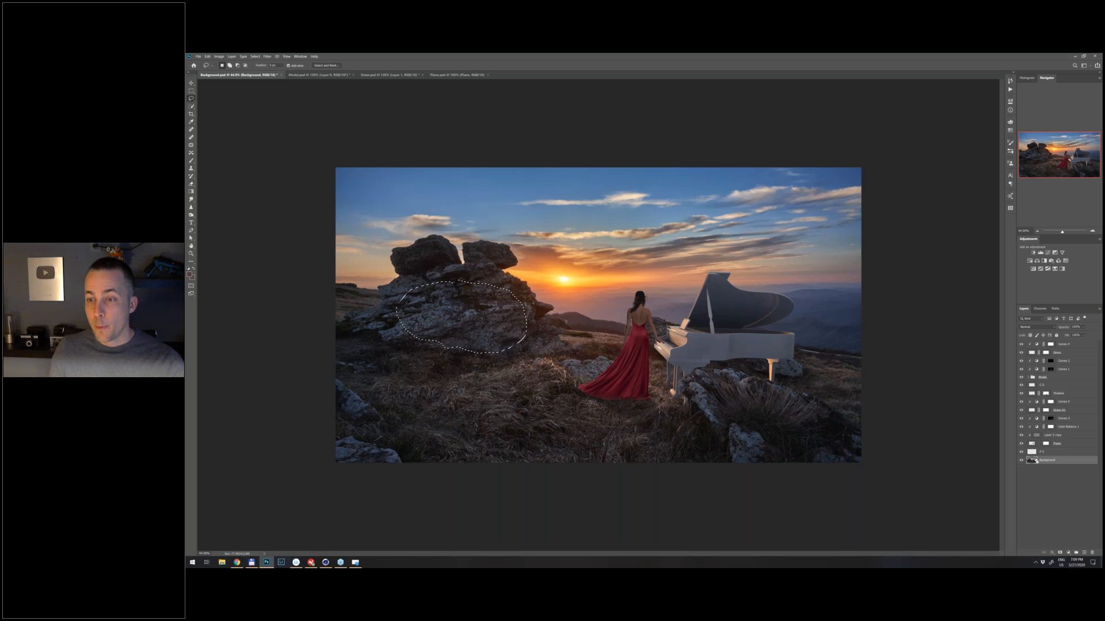
pyautogui.hotkey('ctrl', 'j')
pyautogui.moveTo(1036, 462); pyautogui.dragTo(1046, 402)
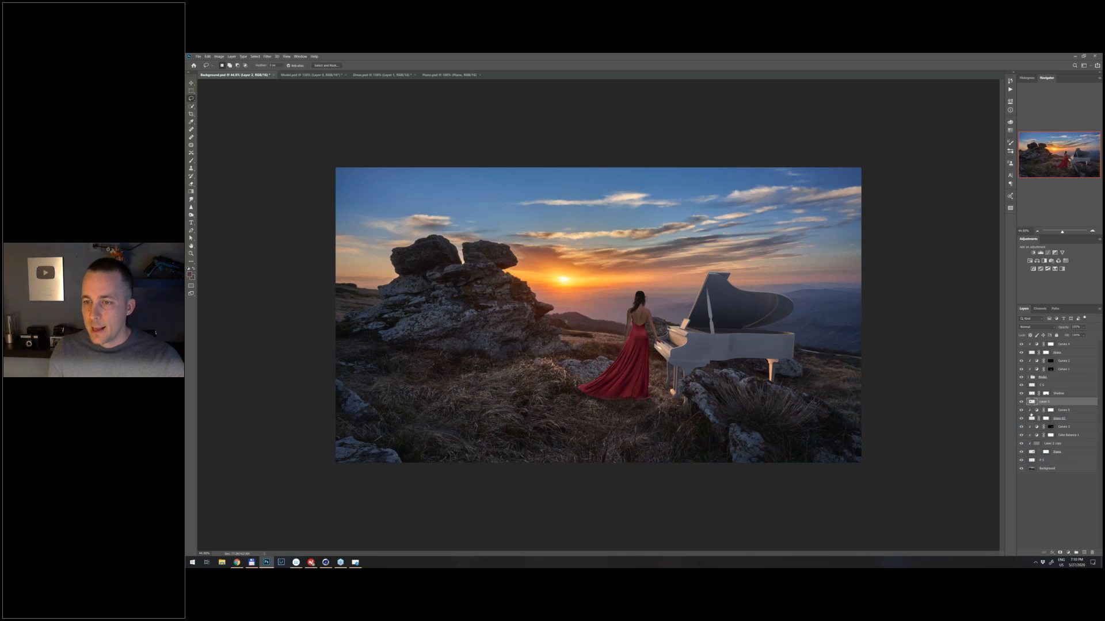
# - Group the rock patch layer and all piano layers down to P S into a group named Piano
pyautogui.keyDown('shift'); pyautogui.click(1033, 461); pyautogui.keyUp('shift')
pyautogui.hotkey('ctrl', 'g')
pyautogui.doubleClick(1044, 402)
pyautogui.write('Piano')
pyautogui.press('Return')
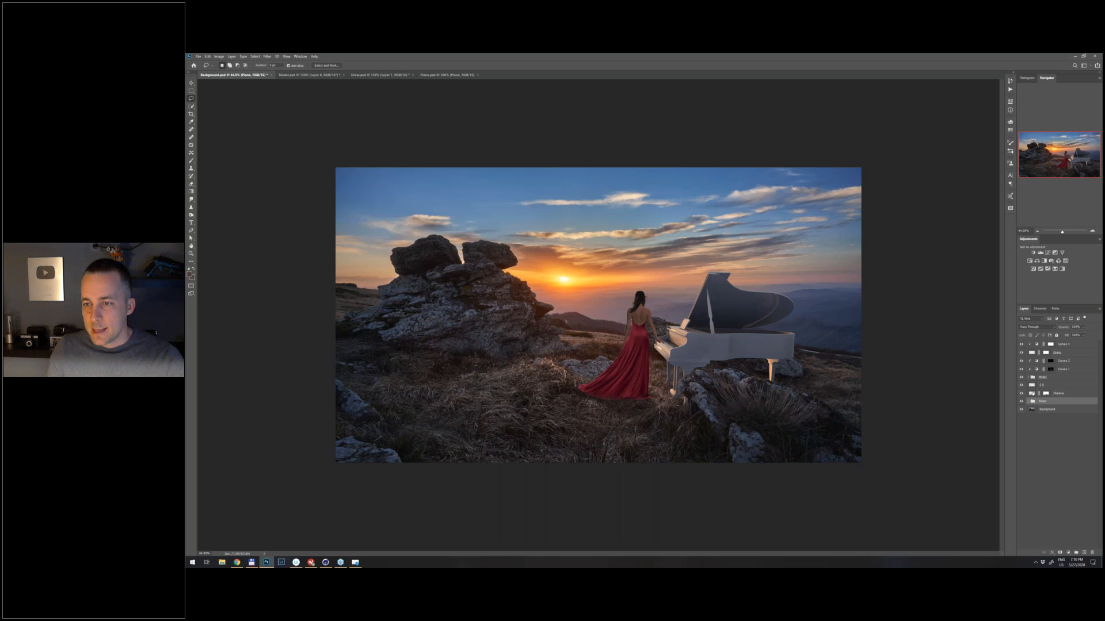
# - Group the layers from Shadow up to the topmost Curves adjustment into a group named Model
pyautogui.click(1039, 393)
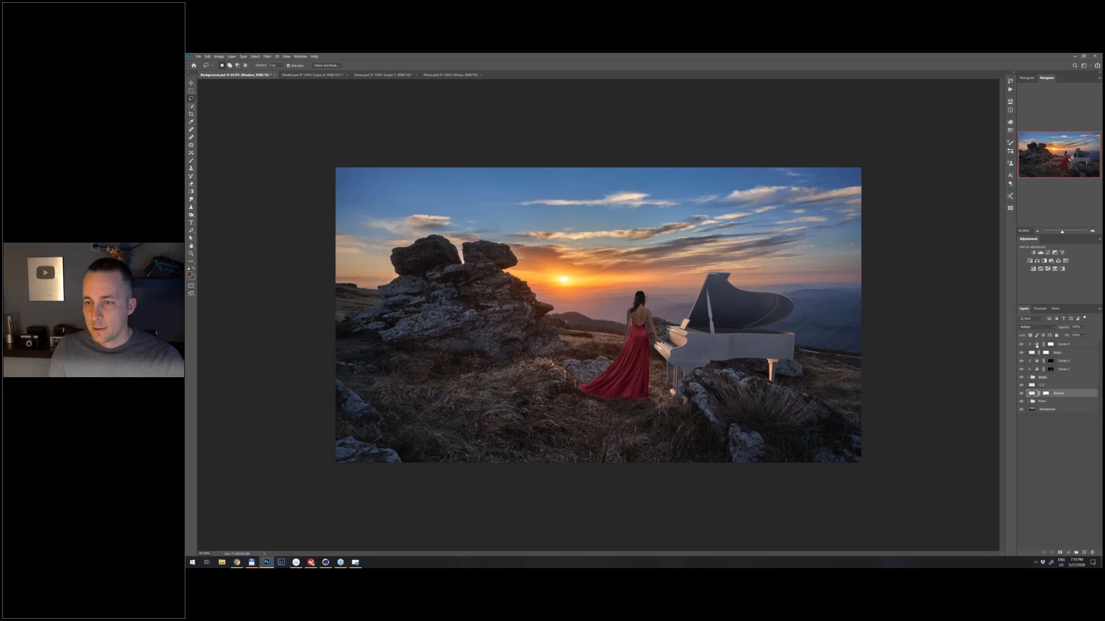
pyautogui.keyDown('shift'); pyautogui.click(1036, 345); pyautogui.keyUp('shift')
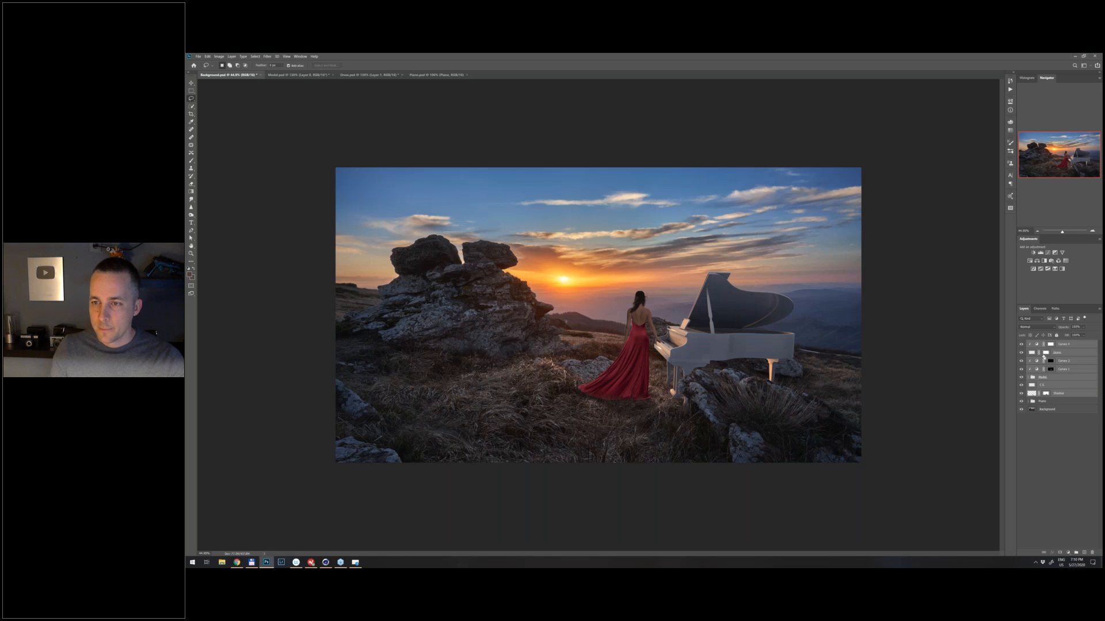
pyautogui.hotkey('ctrl', 'g')
pyautogui.doubleClick(1044, 343)
pyautogui.write('Model')
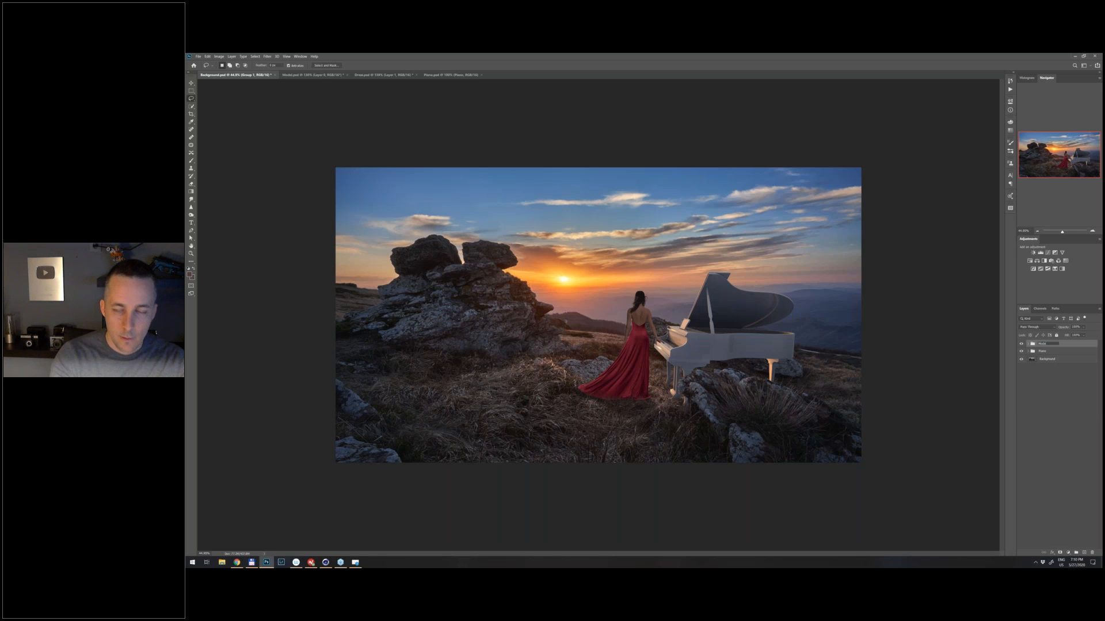
pyautogui.press('Return')
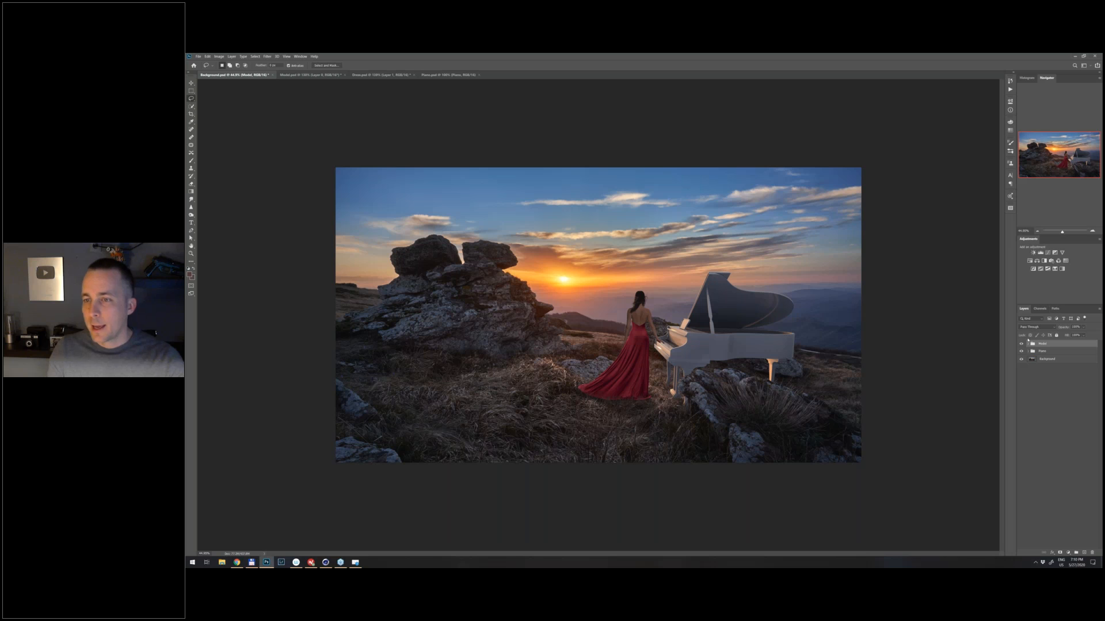
# - Expand the Piano group and rename its rock patch layer to Refl 01
pyautogui.click(1028, 351)
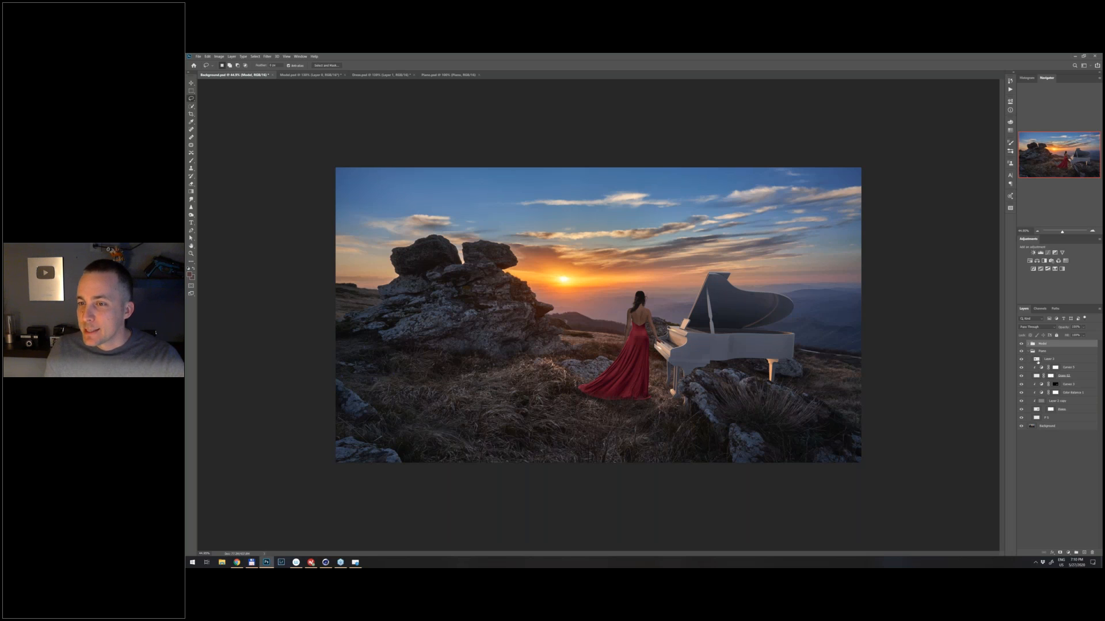
pyautogui.click(1040, 359)
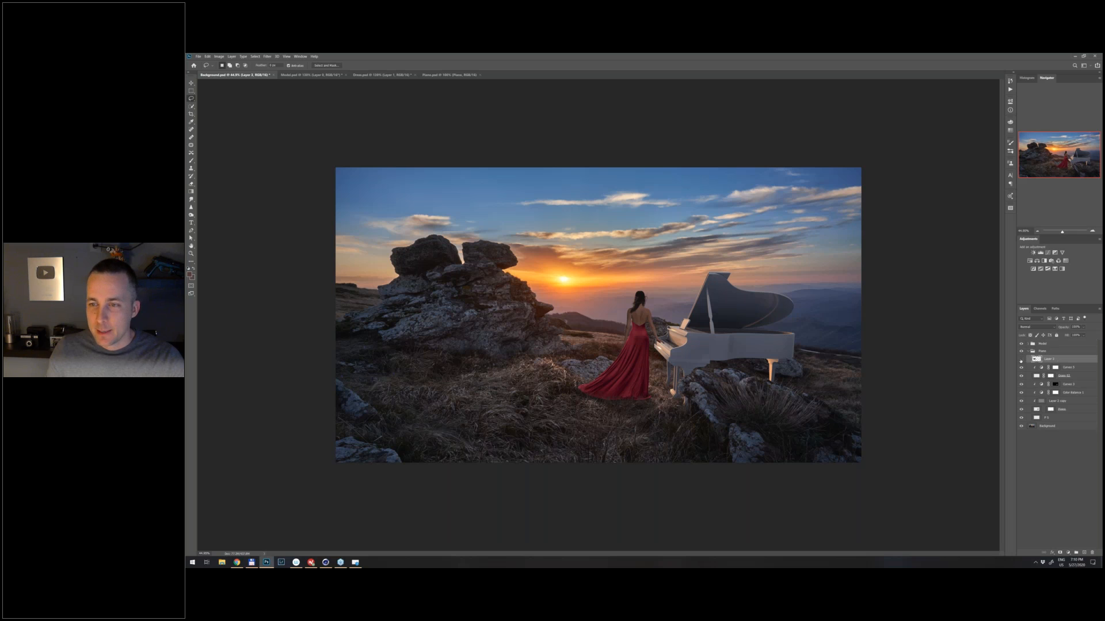
pyautogui.doubleClick(1049, 360)
pyautogui.write('Refl 01')
pyautogui.press('Return')
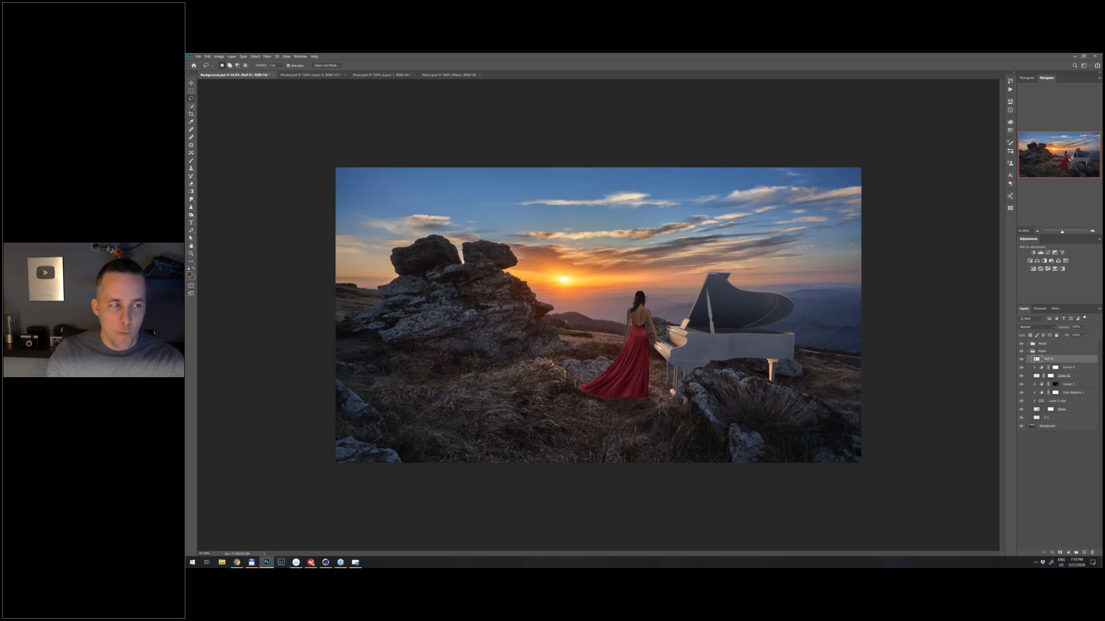
# - Move the Refl 01 rock patch over the side of the piano body
pyautogui.press('v')
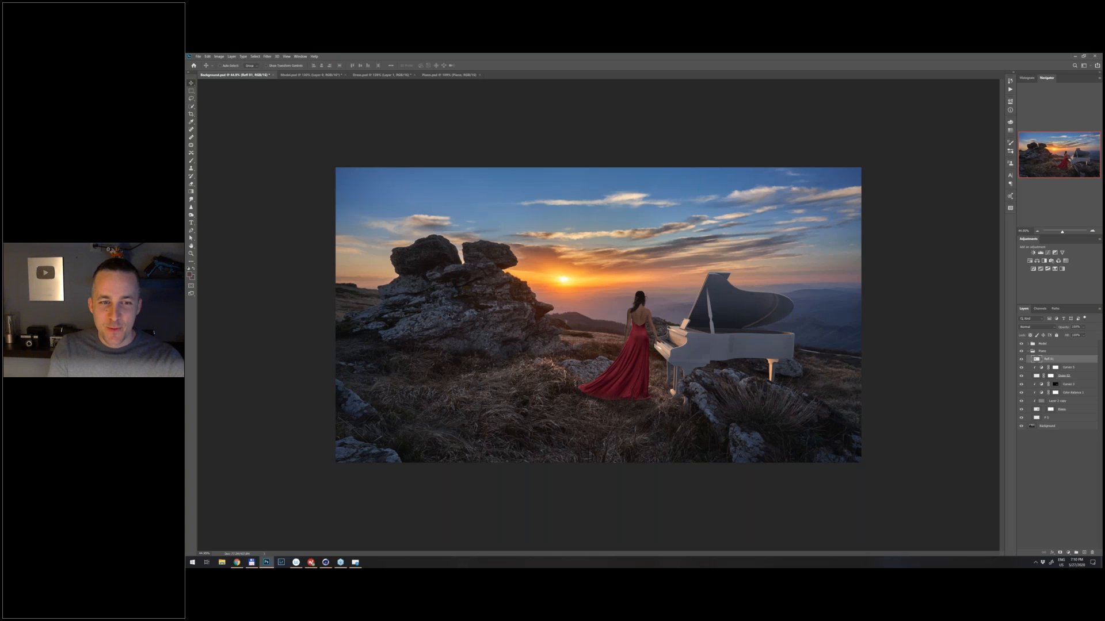
pyautogui.moveTo(443, 322); pyautogui.dragTo(744, 380)
pyautogui.moveTo(744, 381); pyautogui.dragTo(686, 323)
pyautogui.moveTo(666, 289); pyautogui.dragTo(706, 263)
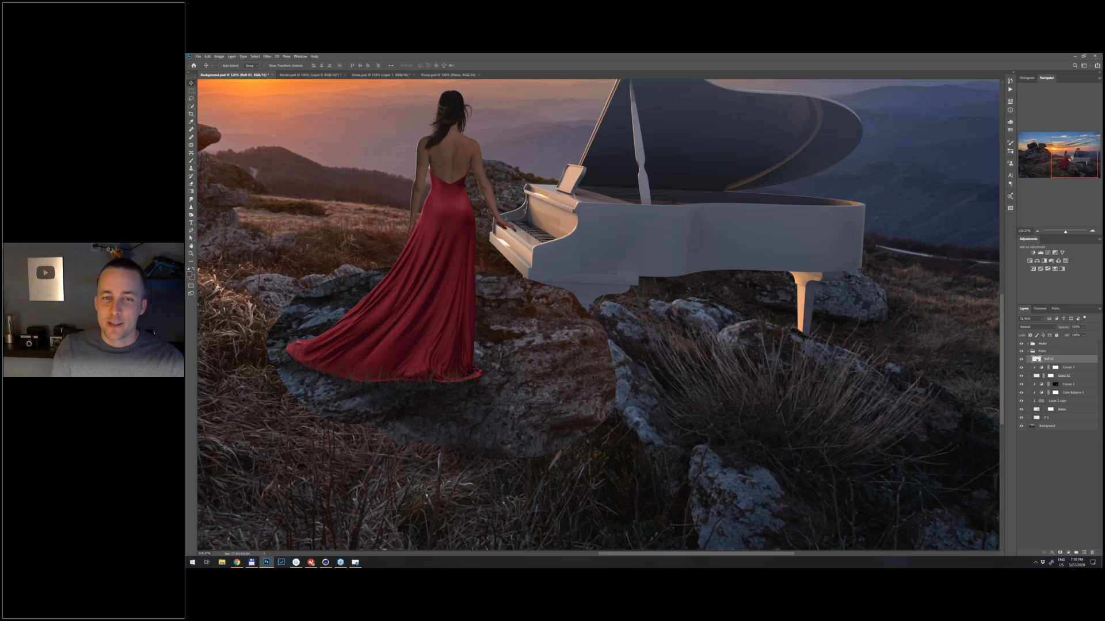
pyautogui.moveTo(548, 329); pyautogui.dragTo(553, 350)
pyautogui.moveTo(499, 371); pyautogui.dragTo(760, 242)
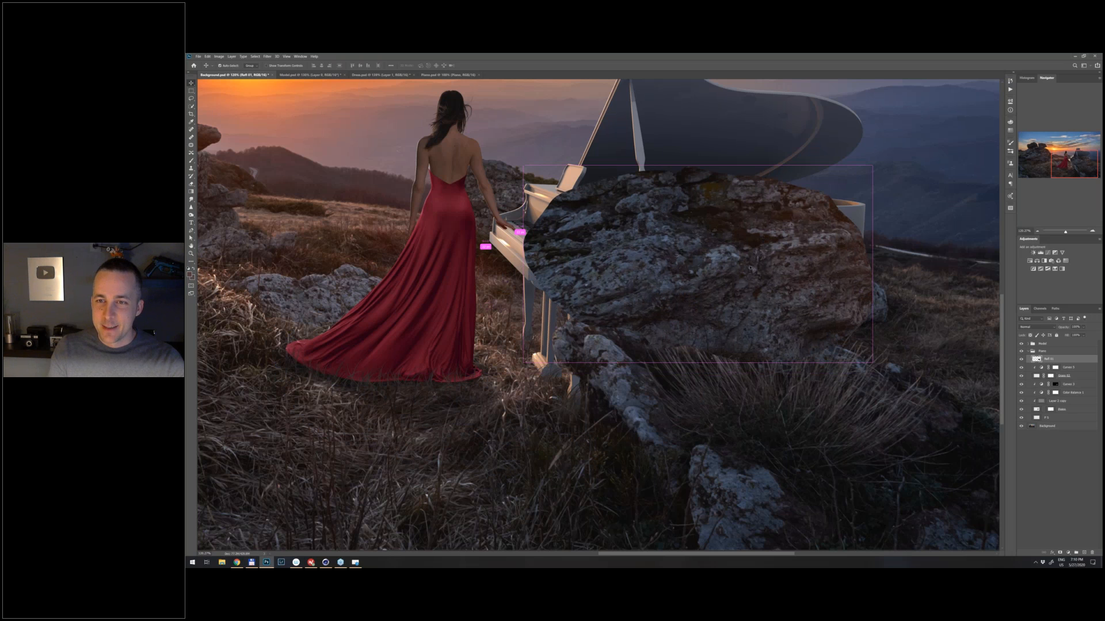
# - Rotate the rock patch slightly counter-clockwise with Free Transform and set the Refl 01 layer to Soft Light
pyautogui.hotkey('ctrl', 't')
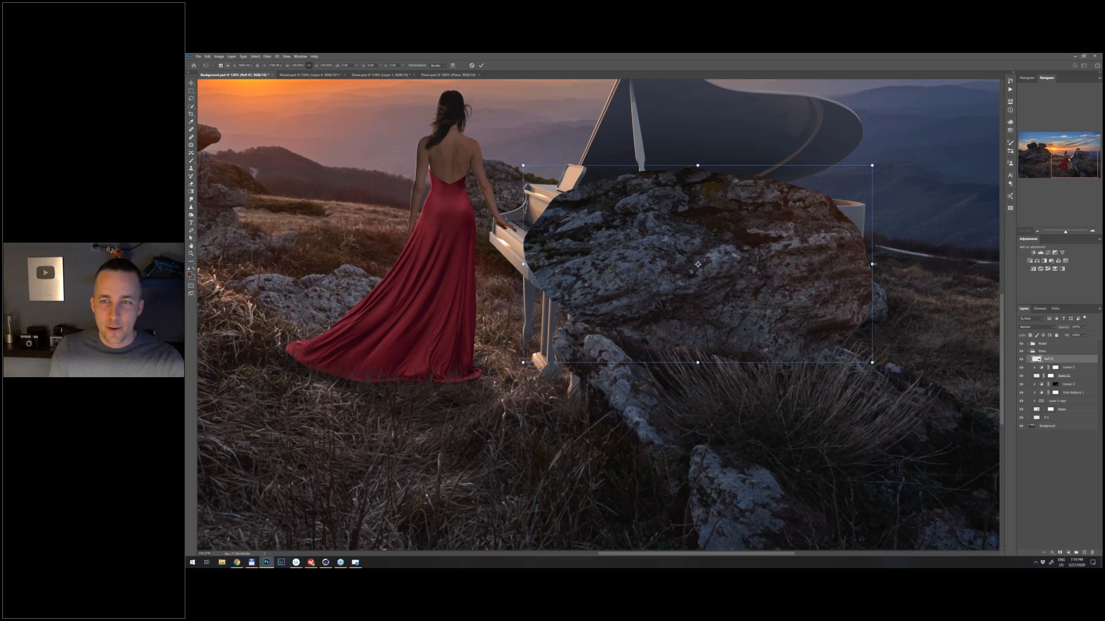
pyautogui.moveTo(872, 264); pyautogui.dragTo(900, 240)
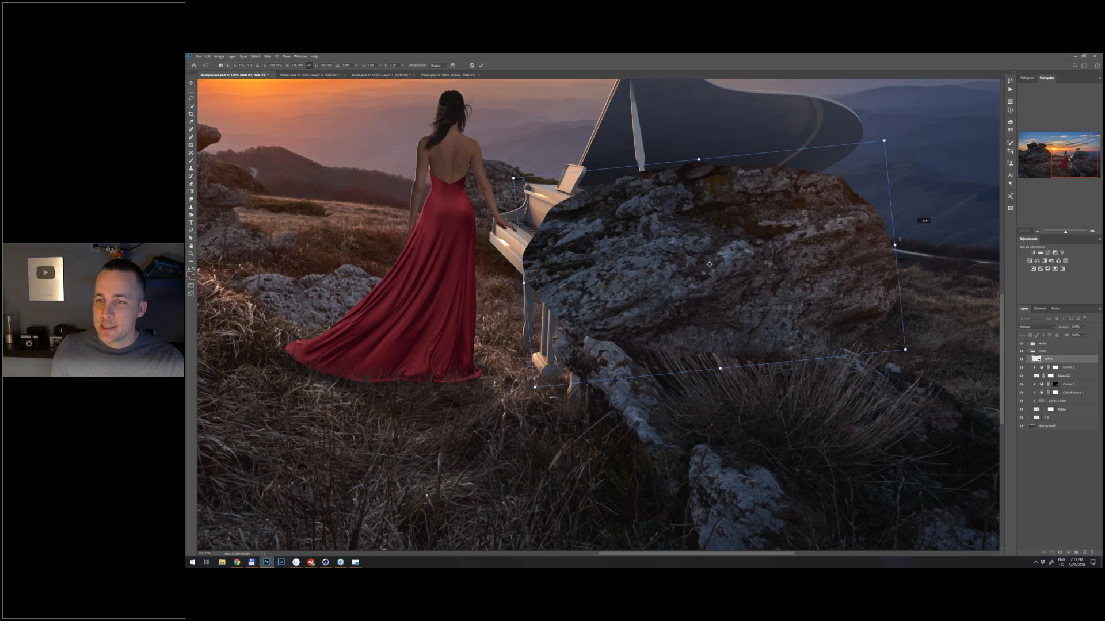
pyautogui.press('Return')
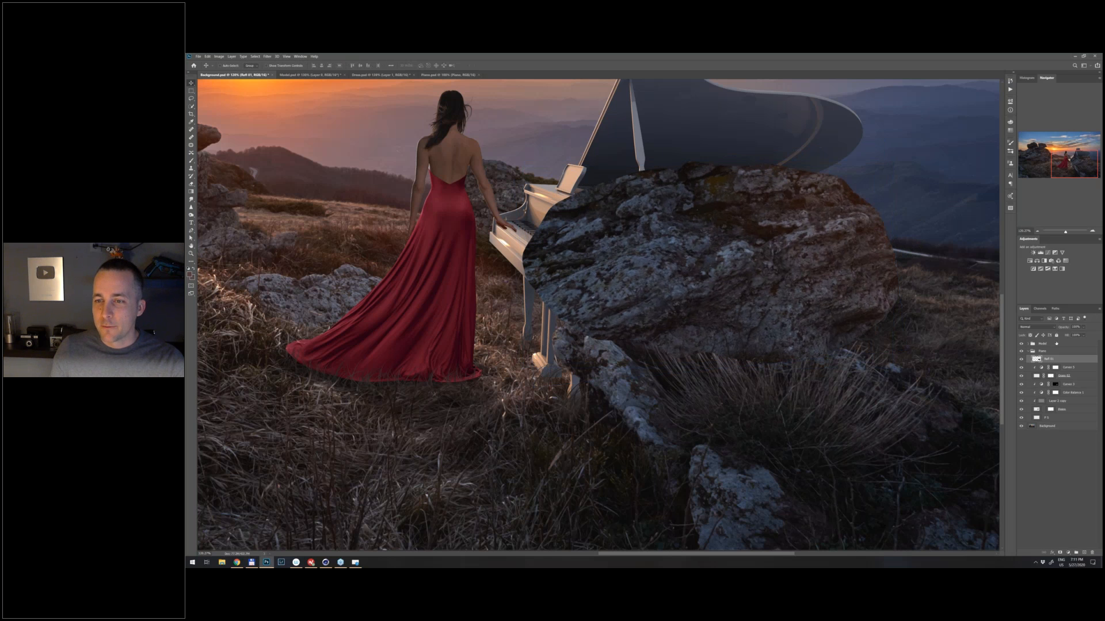
pyautogui.hotkey('shift', 'alt', 'f')
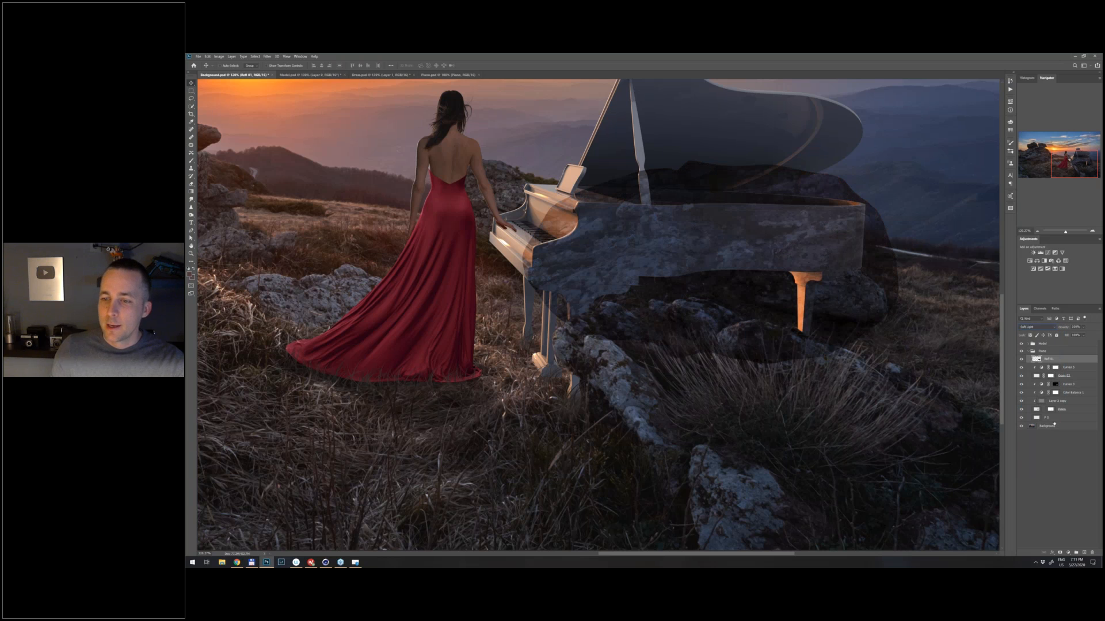
# - Add a layer mask to Refl 01 and ready a soft round brush with the default colours
pyautogui.click(1061, 552)
pyautogui.press('d')
pyautogui.press('b')
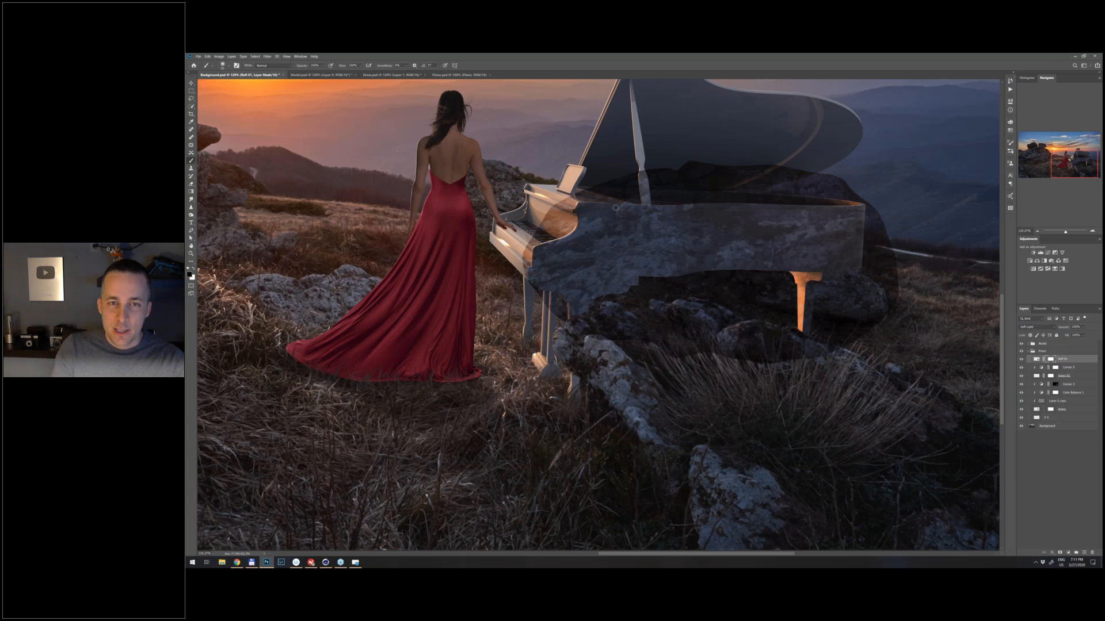
pyautogui.rightClick(551, 204)
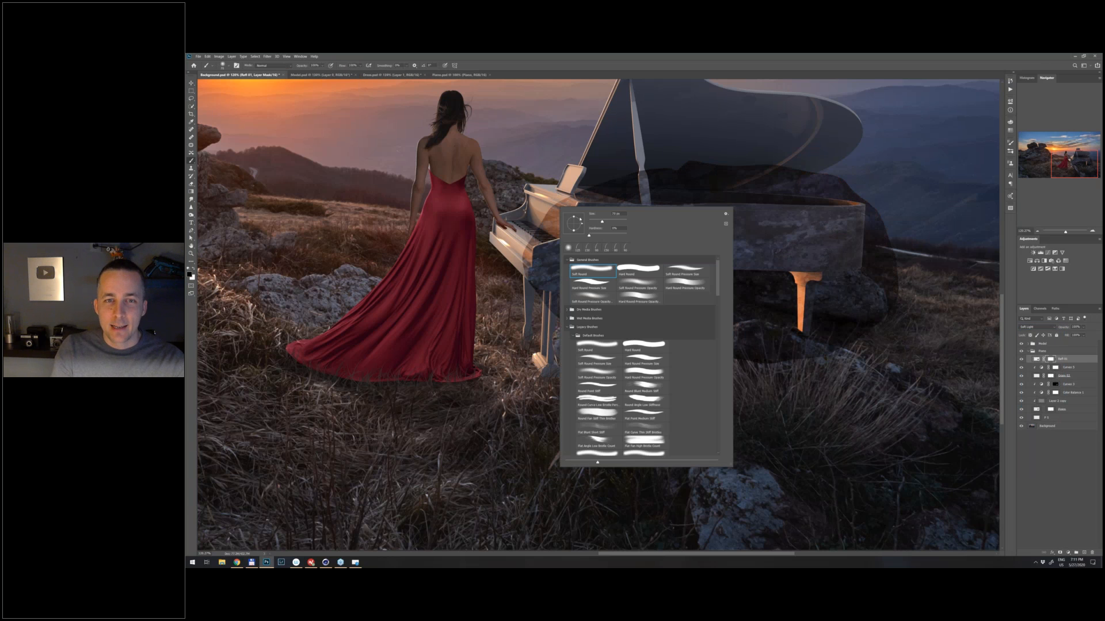
pyautogui.press('Escape')
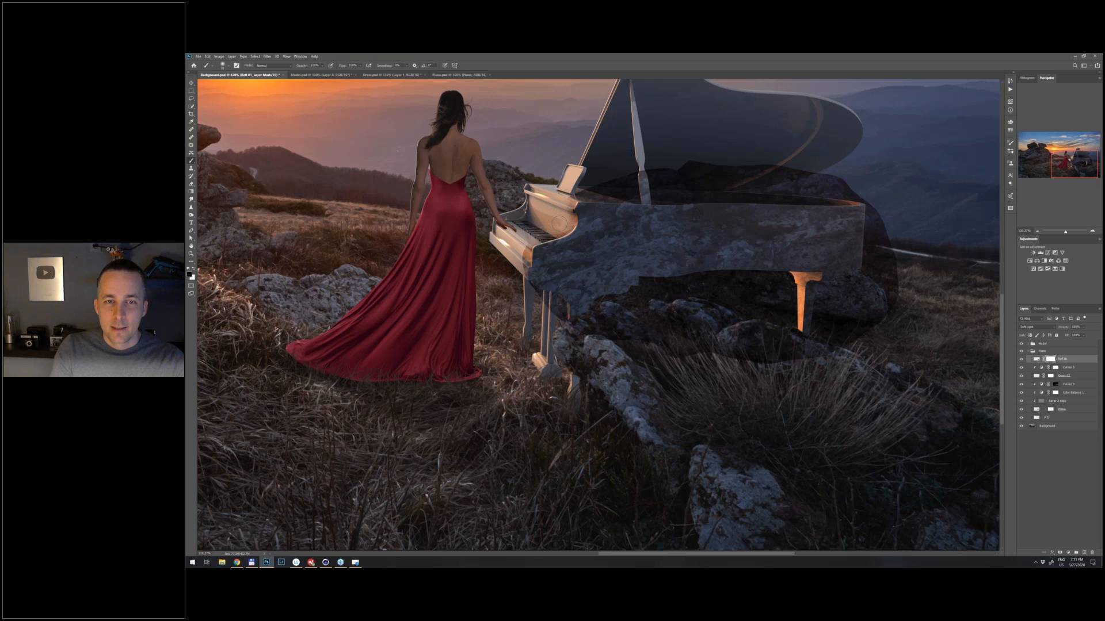
pyautogui.rightClick(562, 213)
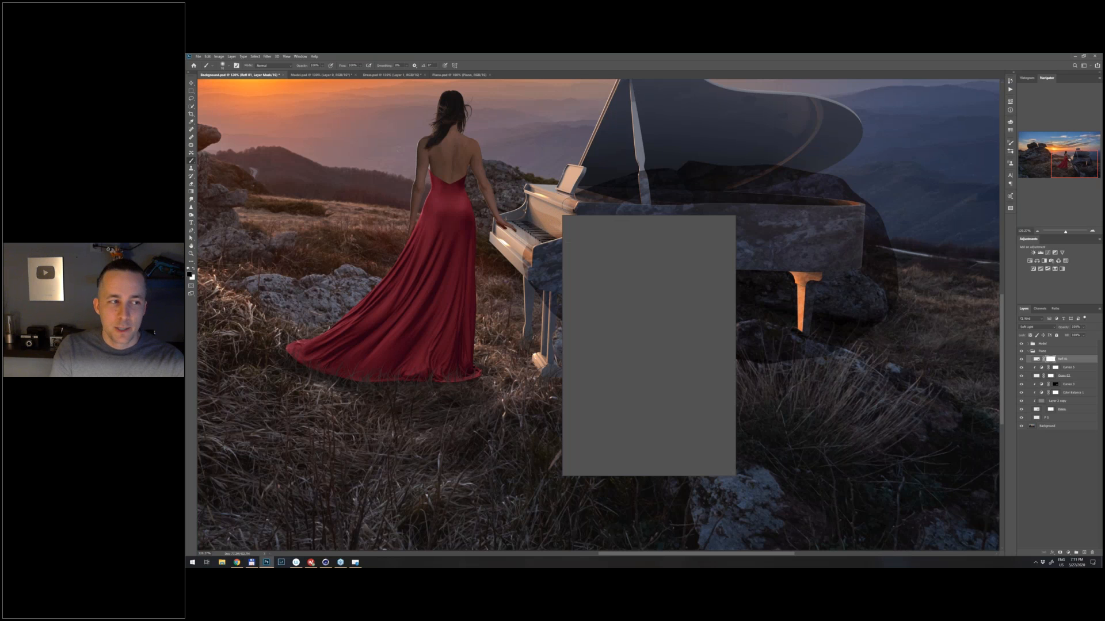
pyautogui.press('Escape')
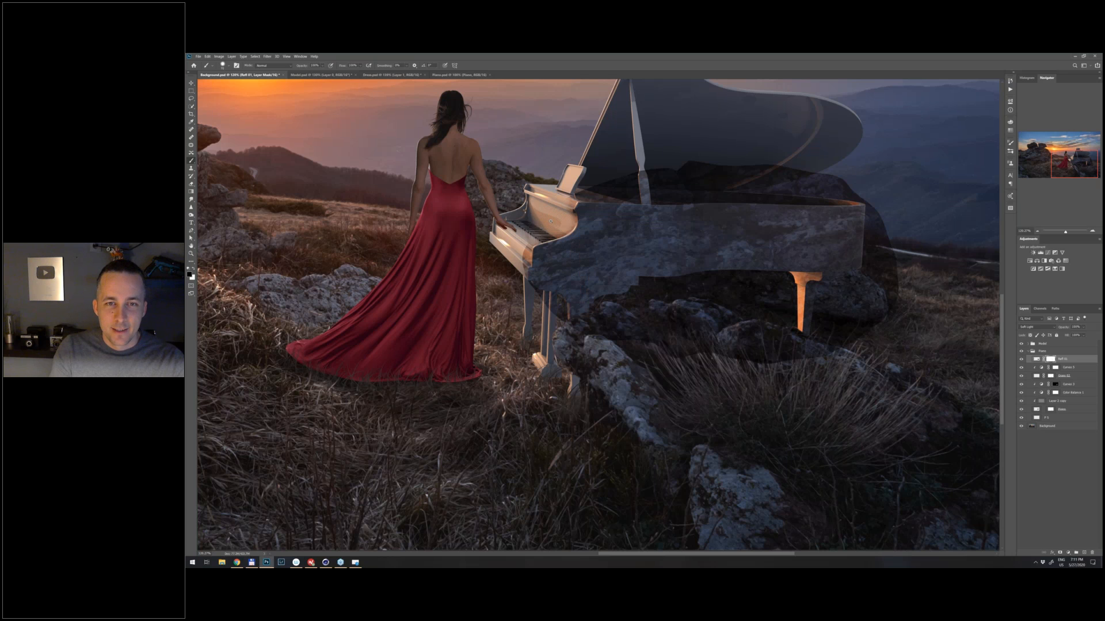
# - Paint black on the Refl 01 mask with an enlarged brush to remove the rock texture from the ground below the piano
pyautogui.scroll(2, 551, 221)
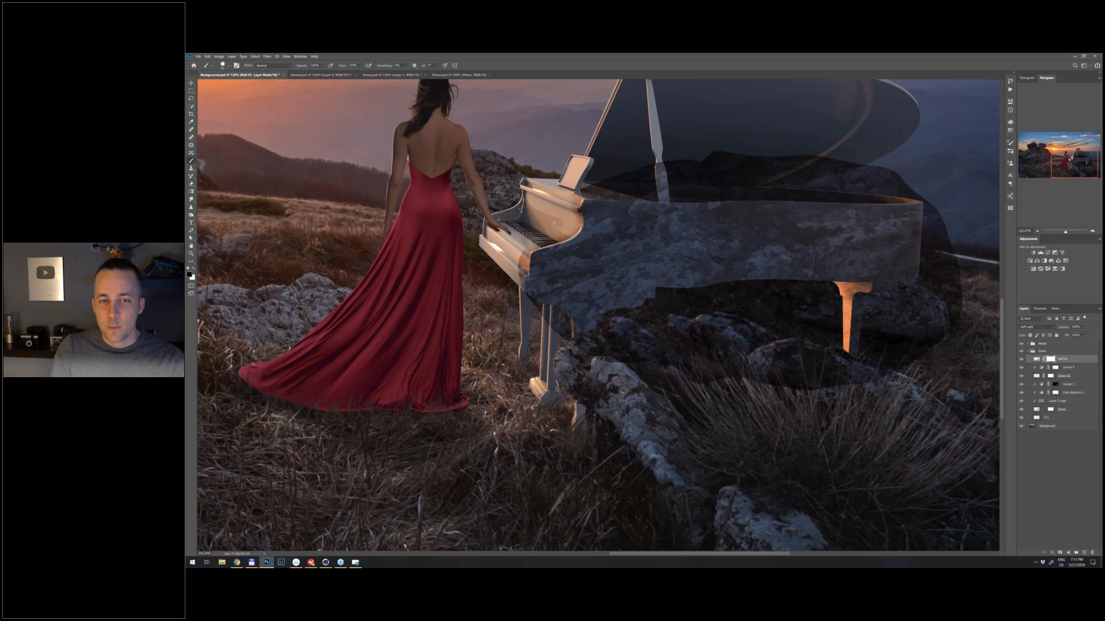
pyautogui.scroll(3, 555, 223)
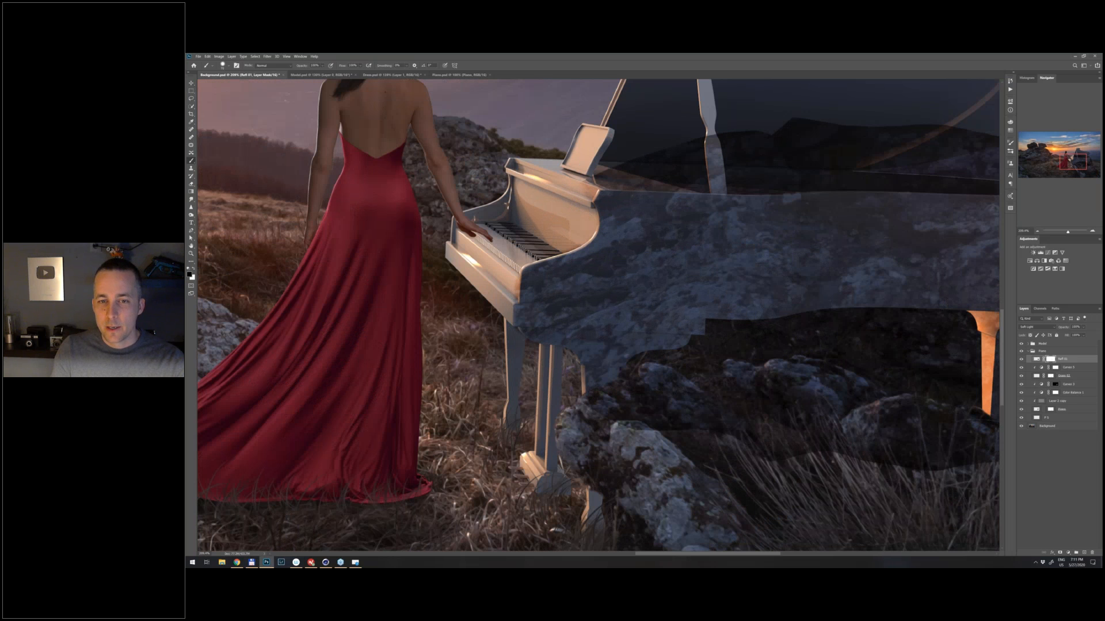
pyautogui.moveTo(638, 383)
pyautogui.mouseDown()
pyautogui.moveTo(692, 369)
pyautogui.moveTo(666, 370)
pyautogui.moveTo(708, 356)
pyautogui.moveTo(694, 358)
pyautogui.moveTo(719, 337)
pyautogui.moveTo(847, 339)
pyautogui.mouseUp()
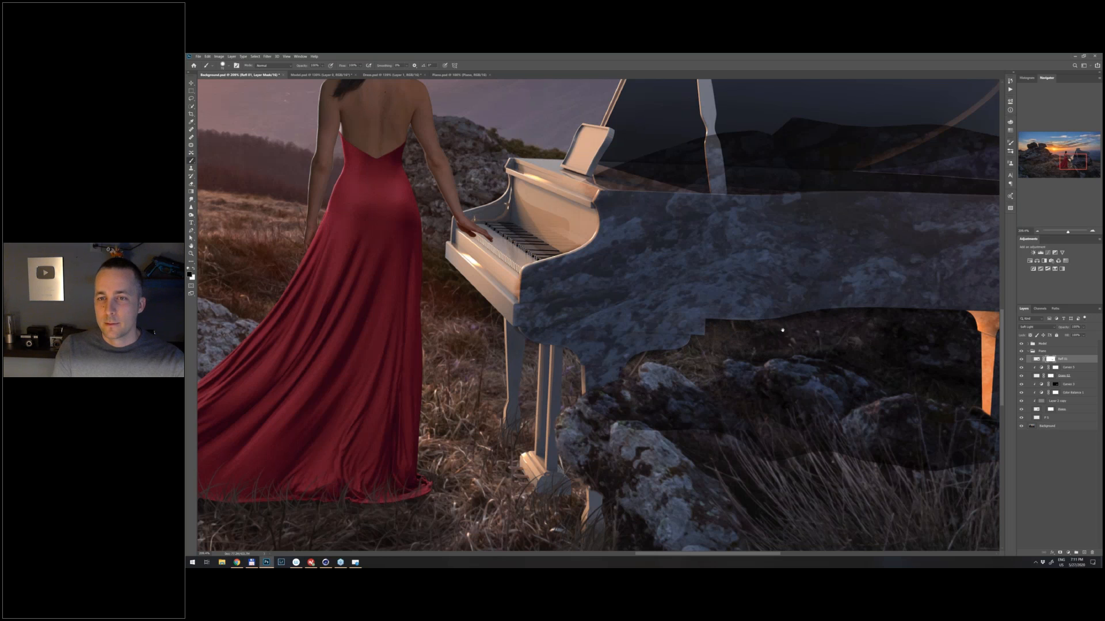
pyautogui.moveTo(782, 329); pyautogui.dragTo(684, 321)
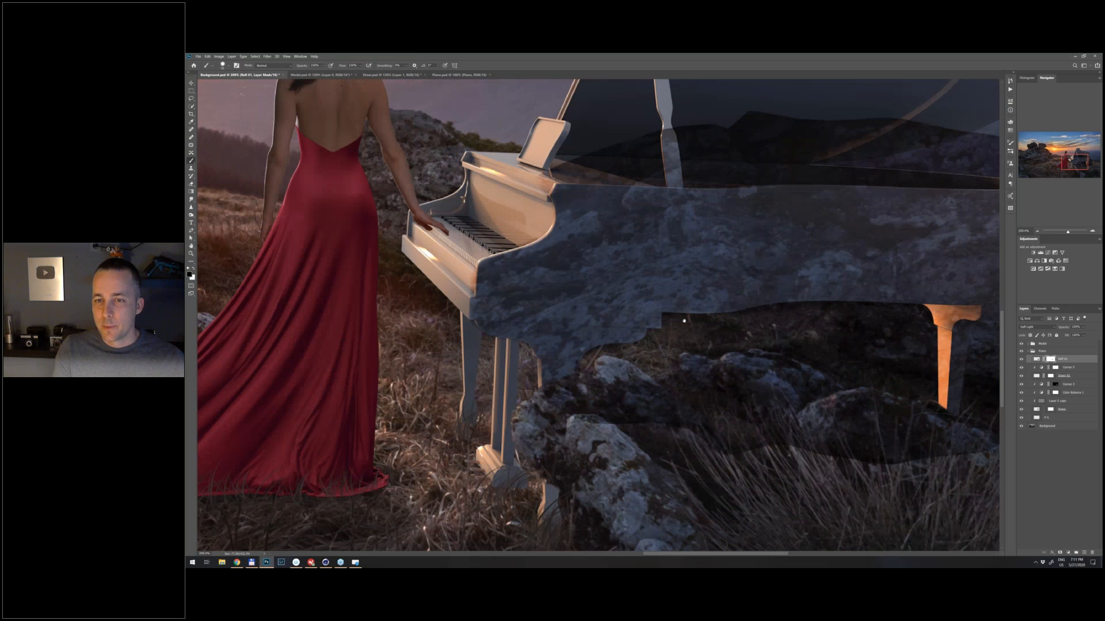
pyautogui.moveTo(684, 321); pyautogui.dragTo(547, 286)
pyautogui.hotkey('alt', 'BackSpace')
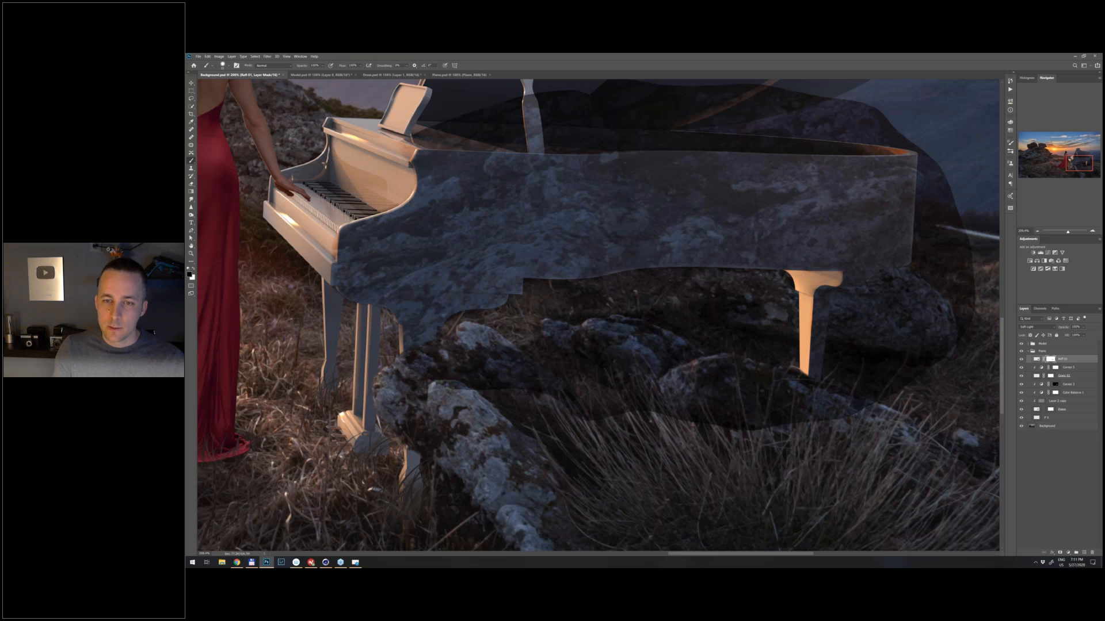
pyautogui.press(']')
pyautogui.press(']')
pyautogui.press(']')
pyautogui.press(']')
pyautogui.press(']')
pyautogui.press(']')
pyautogui.press(']')
pyautogui.press(']')
pyautogui.press(']')
pyautogui.press(']')
pyautogui.press(']')
pyautogui.moveTo(805, 402); pyautogui.dragTo(432, 368)
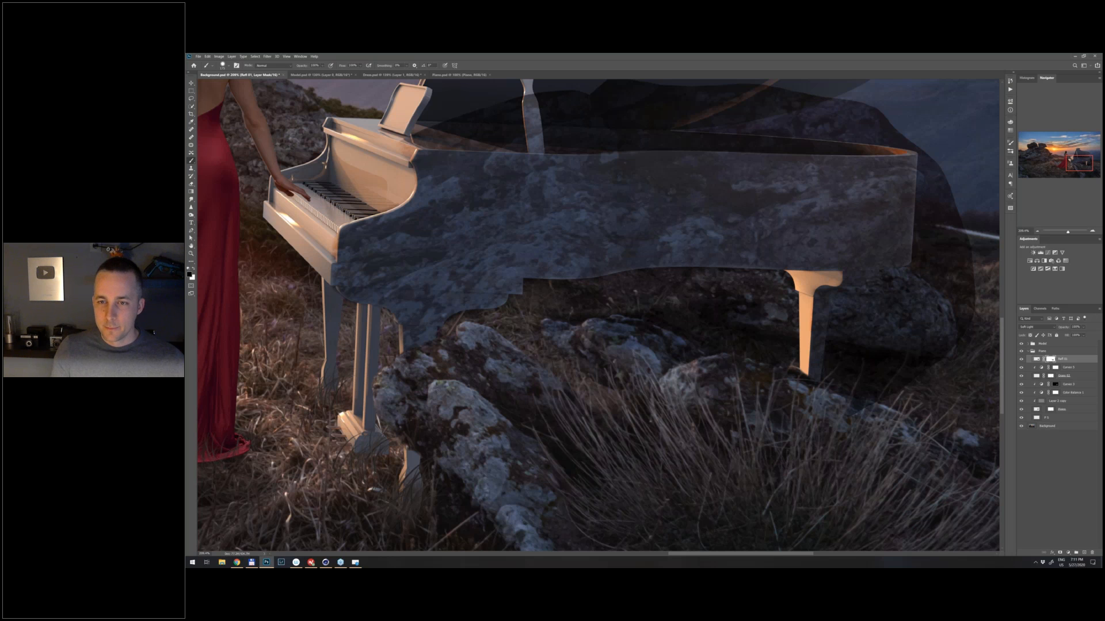
# - Paint black on the Refl 01 mask to remove the rock texture from the ground and grass around the piano's rear leg
pyautogui.moveTo(578, 339); pyautogui.dragTo(714, 332)
pyautogui.press('[')
pyautogui.press('[')
pyautogui.press('[')
pyautogui.press('[')
pyautogui.press('[')
pyautogui.press('[')
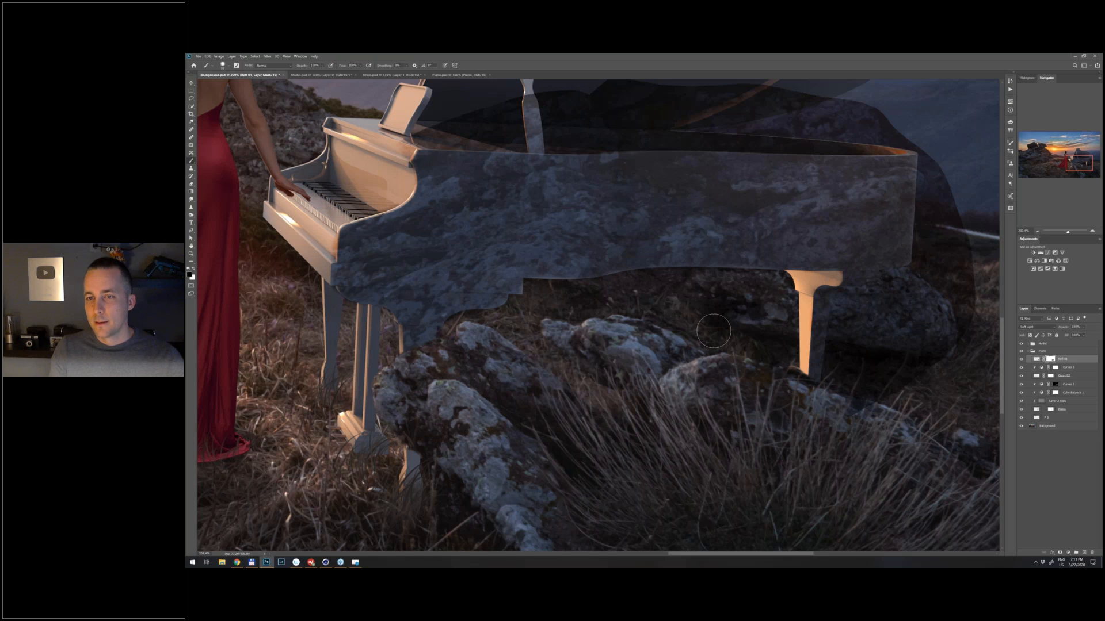
pyautogui.moveTo(772, 362); pyautogui.dragTo(916, 398)
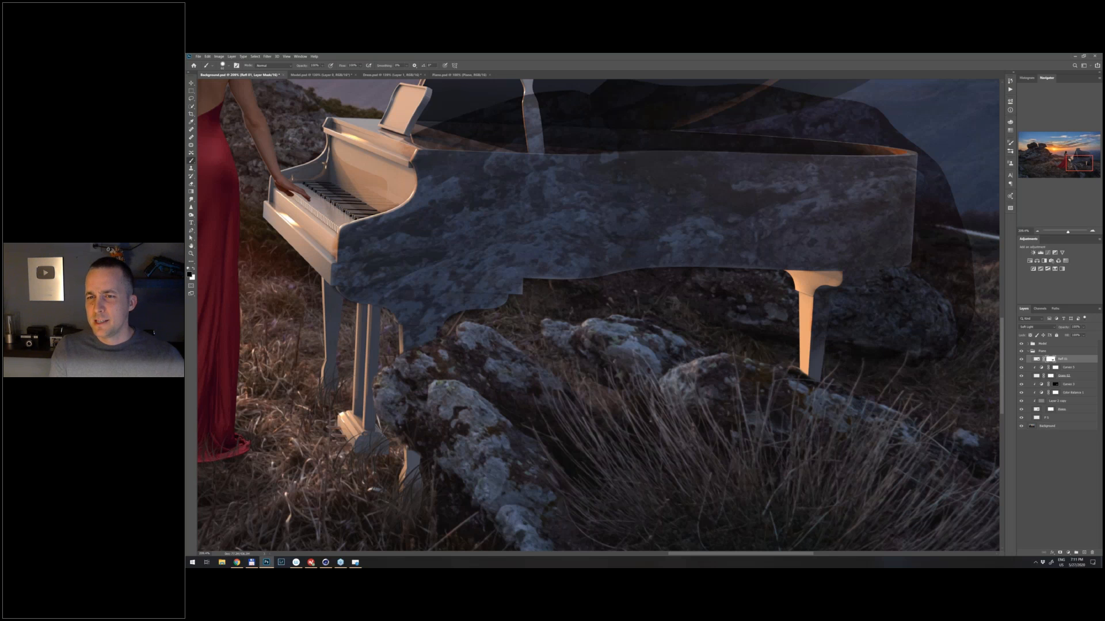
# - Mask the Refl 01 texture off the boulder and hillside beyond the piano's tail end with a resized brush
pyautogui.moveTo(961, 340); pyautogui.dragTo(854, 294)
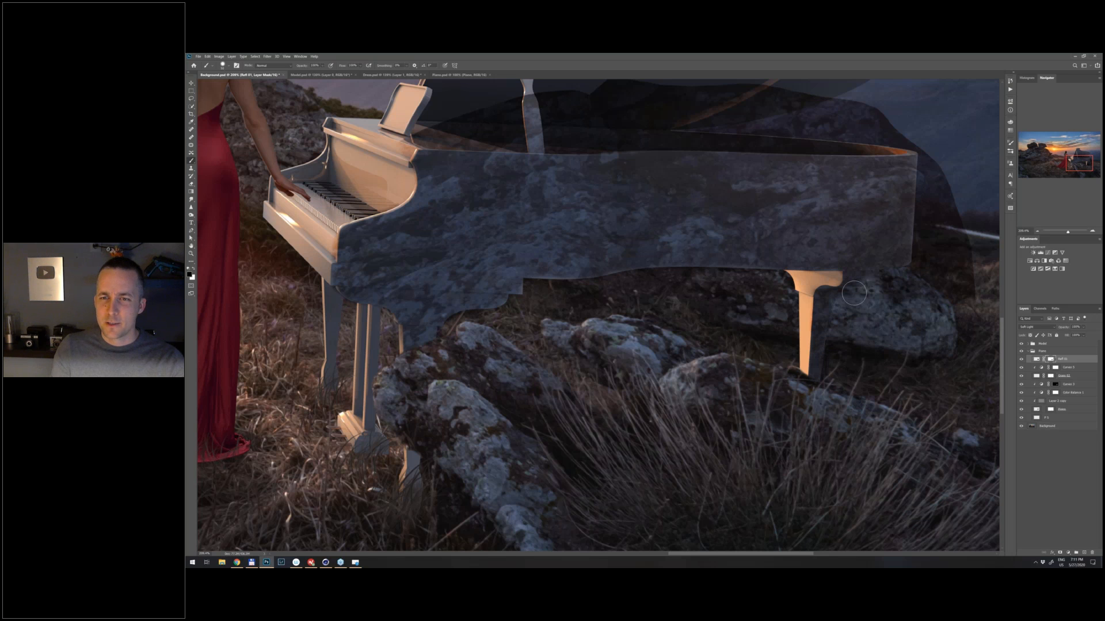
pyautogui.press(']')
pyautogui.press(']')
pyautogui.press(']')
pyautogui.moveTo(853, 294); pyautogui.dragTo(899, 326)
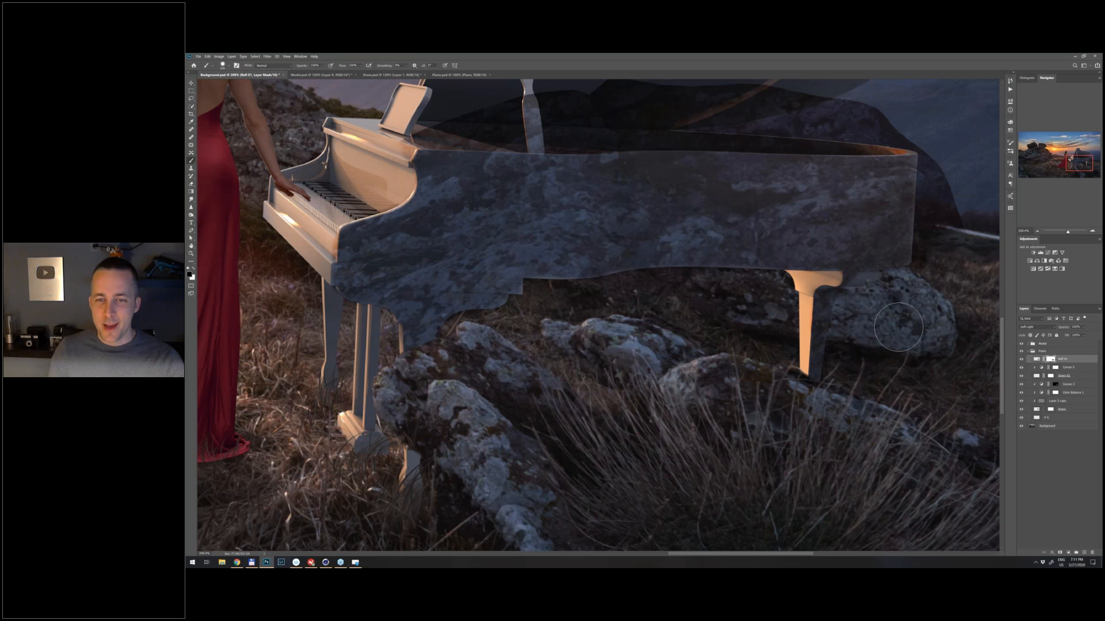
pyautogui.moveTo(936, 265); pyautogui.dragTo(833, 361)
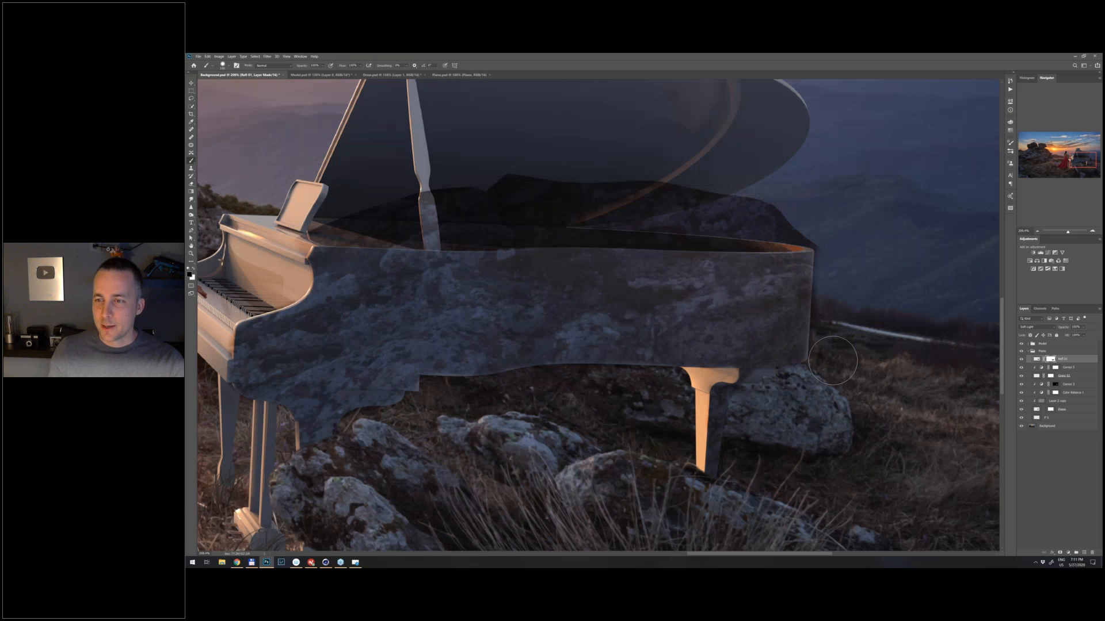
# - Lower the opacity of the Refl 01 layer to make the rock reflection on the piano subtle
pyautogui.hotkey('ctrl', '0')
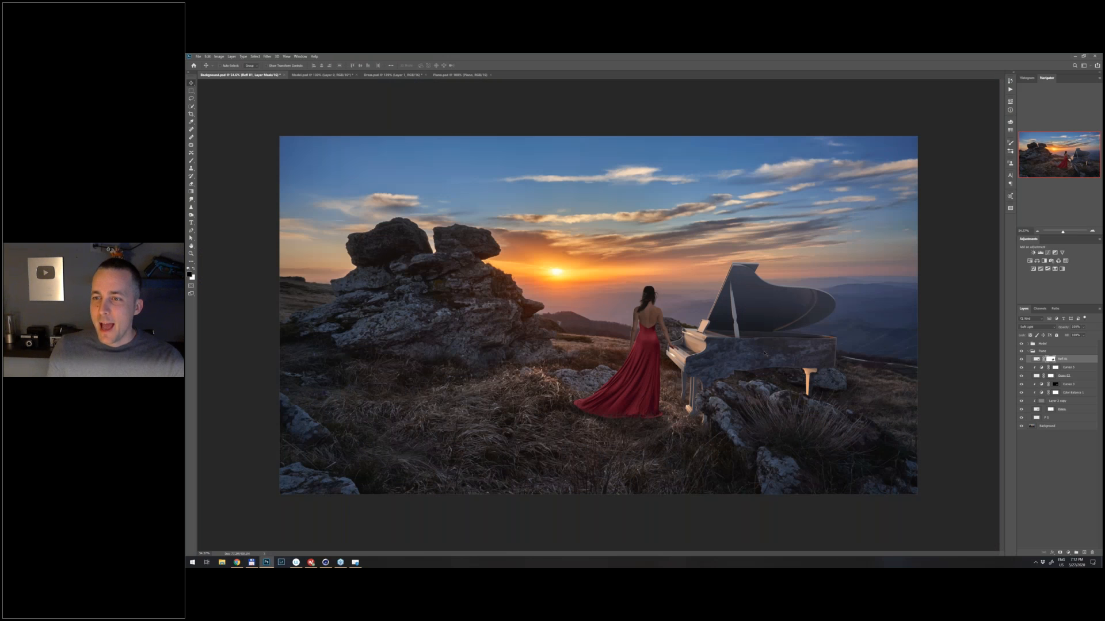
pyautogui.scroll(2, 801, 415)
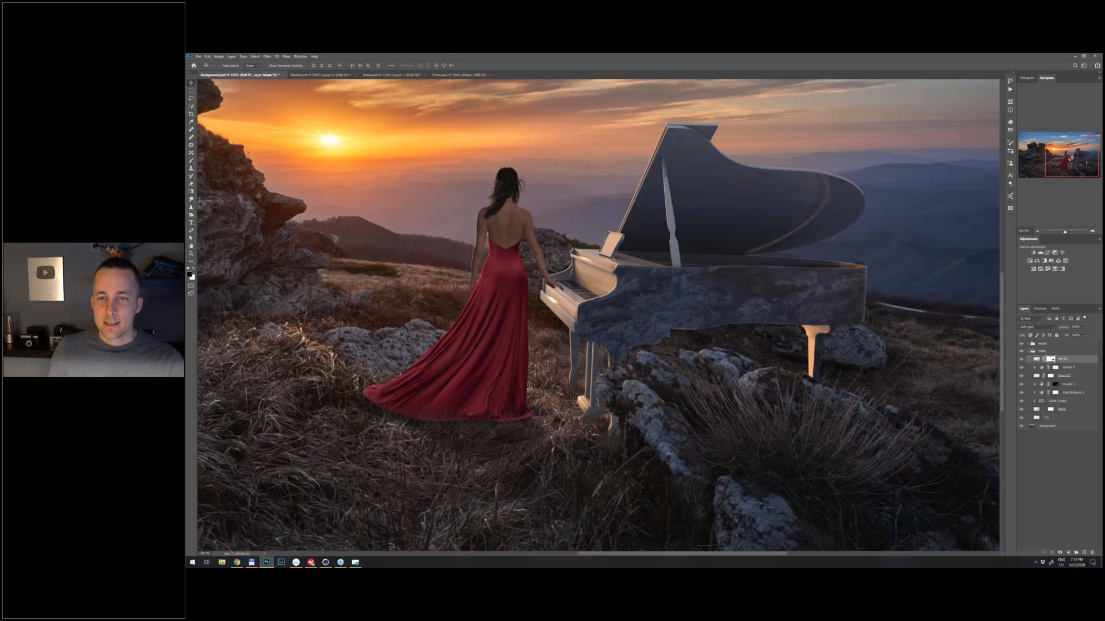
pyautogui.moveTo(1066, 327); pyautogui.dragTo(1059, 330)
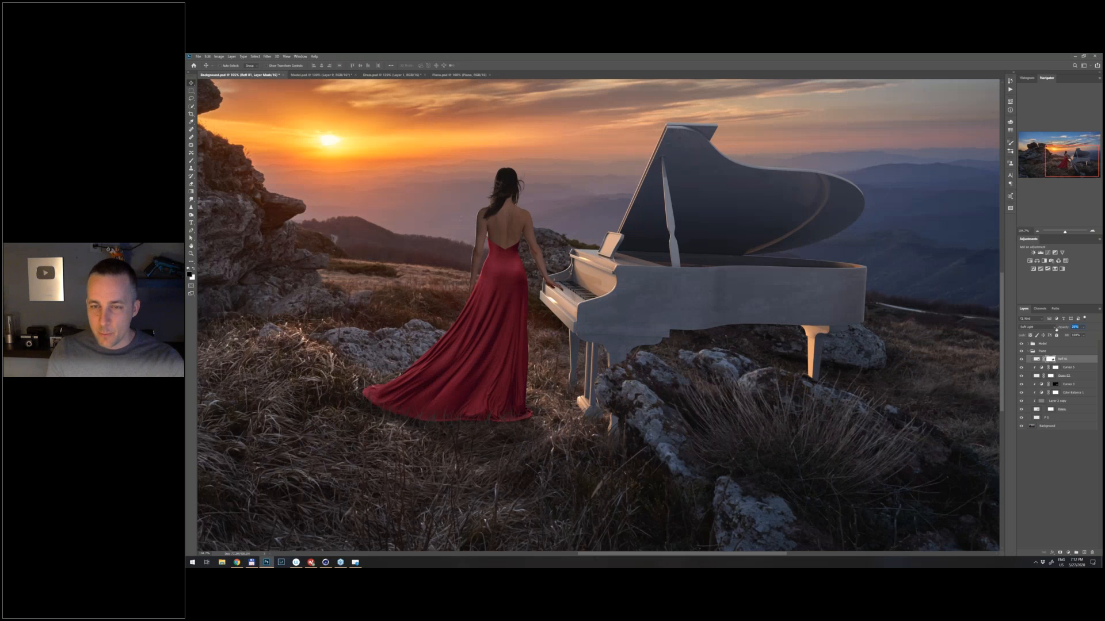
pyautogui.scroll(1, 750, 356)
# - Copy the dry grass clump in front of the piano to a new layer above Refl 01 and set it to Soft Light
pyautogui.press('b')
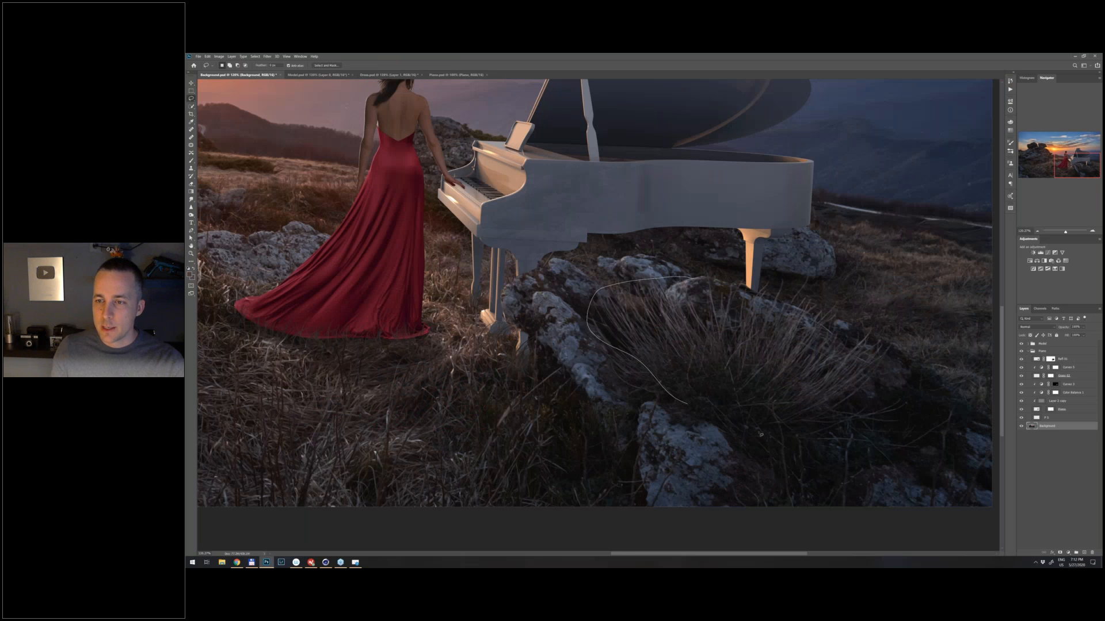
pyautogui.hotkey('ctrl', 'j')
pyautogui.click(1036, 327)
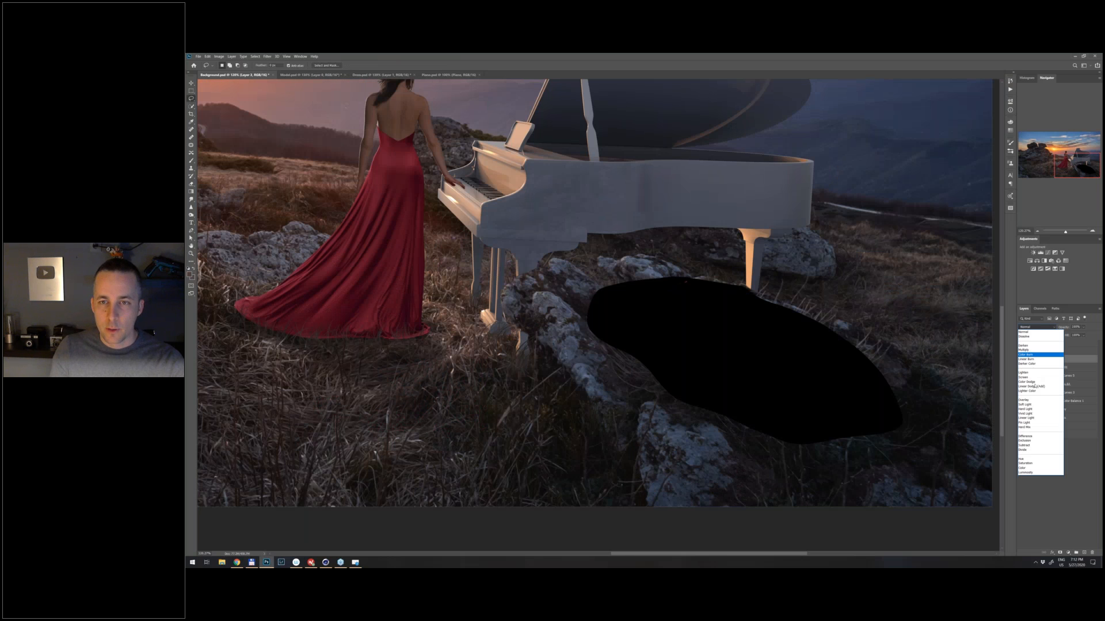
pyautogui.click(1024, 405)
pyautogui.press('v')
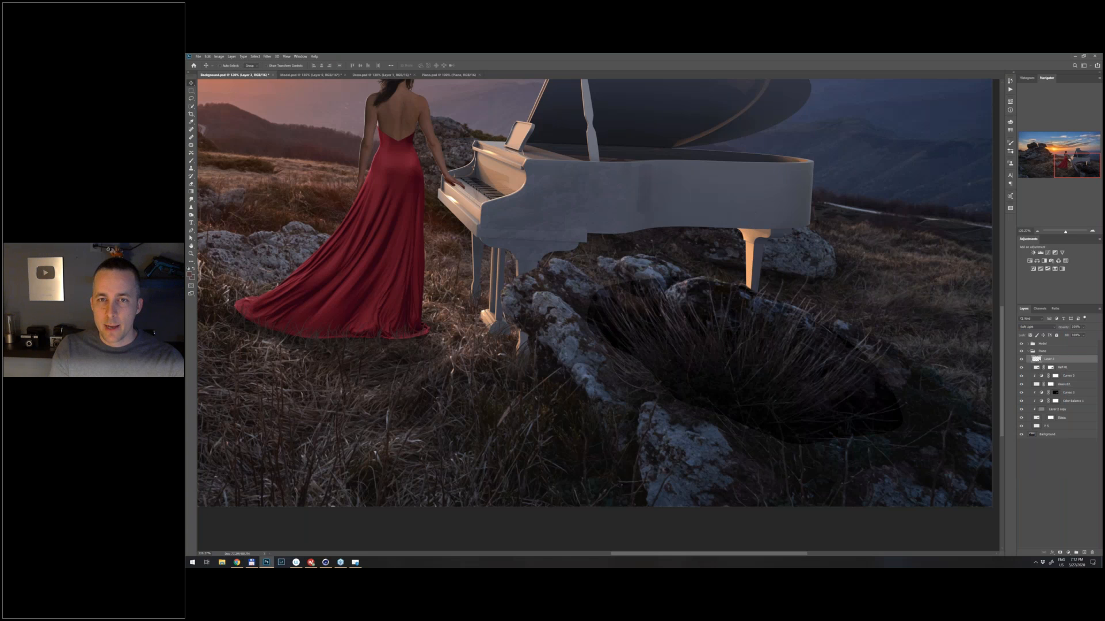
# - Move the grass patch over the tail end of the piano's side and rotate it counter-clockwise with Free Transform
pyautogui.moveTo(769, 319); pyautogui.dragTo(778, 257)
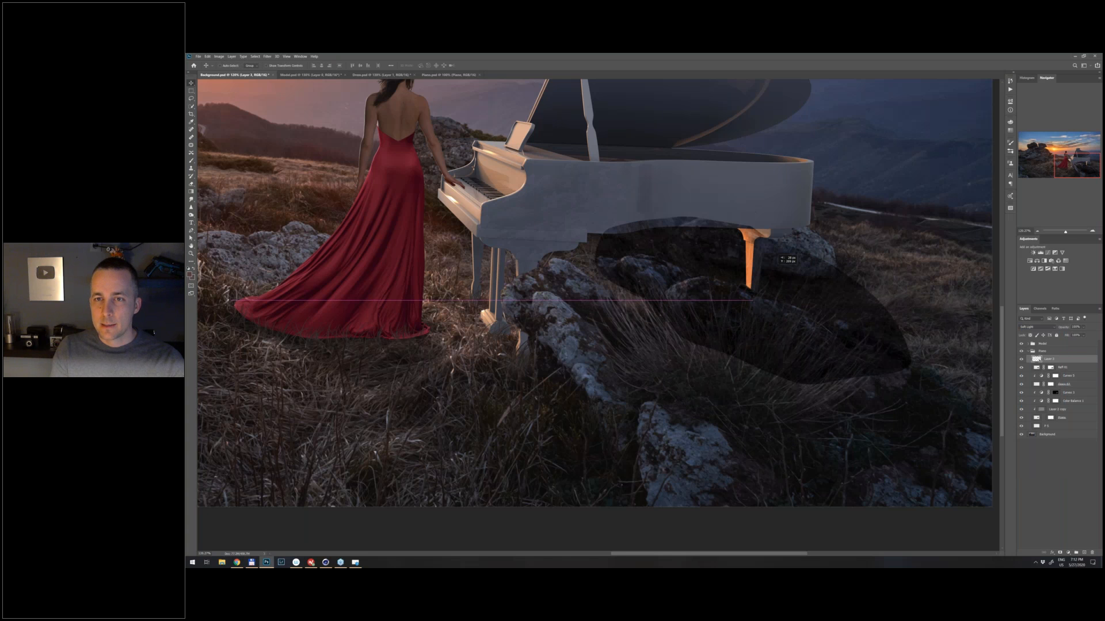
pyautogui.moveTo(778, 256); pyautogui.dragTo(769, 170)
pyautogui.hotkey('ctrl', 't')
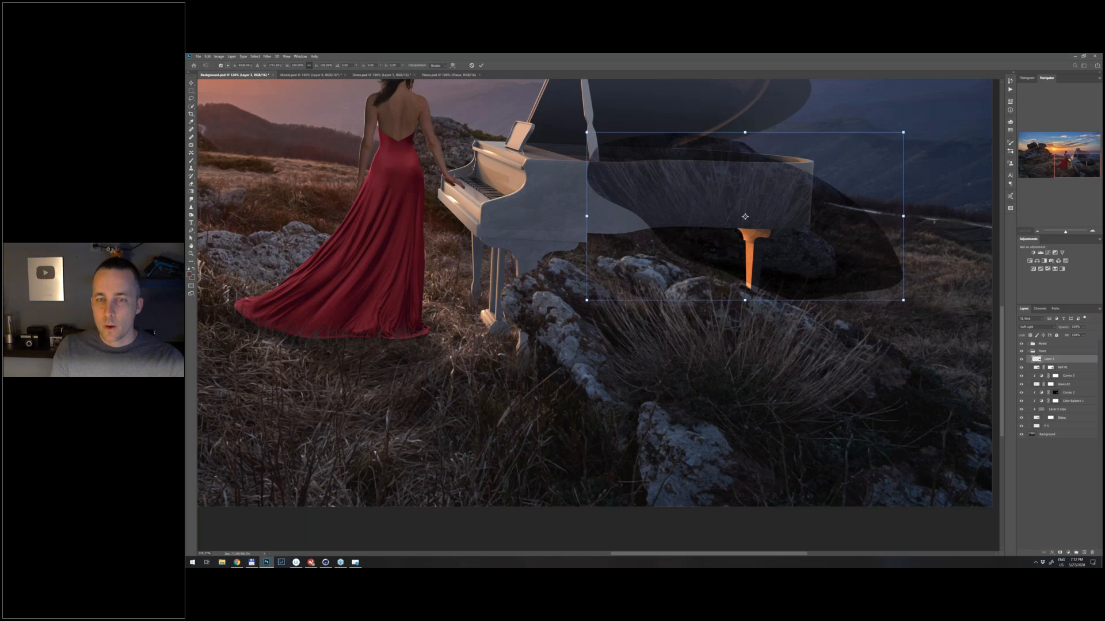
pyautogui.moveTo(933, 287); pyautogui.dragTo(946, 193)
pyautogui.moveTo(833, 211); pyautogui.dragTo(846, 219)
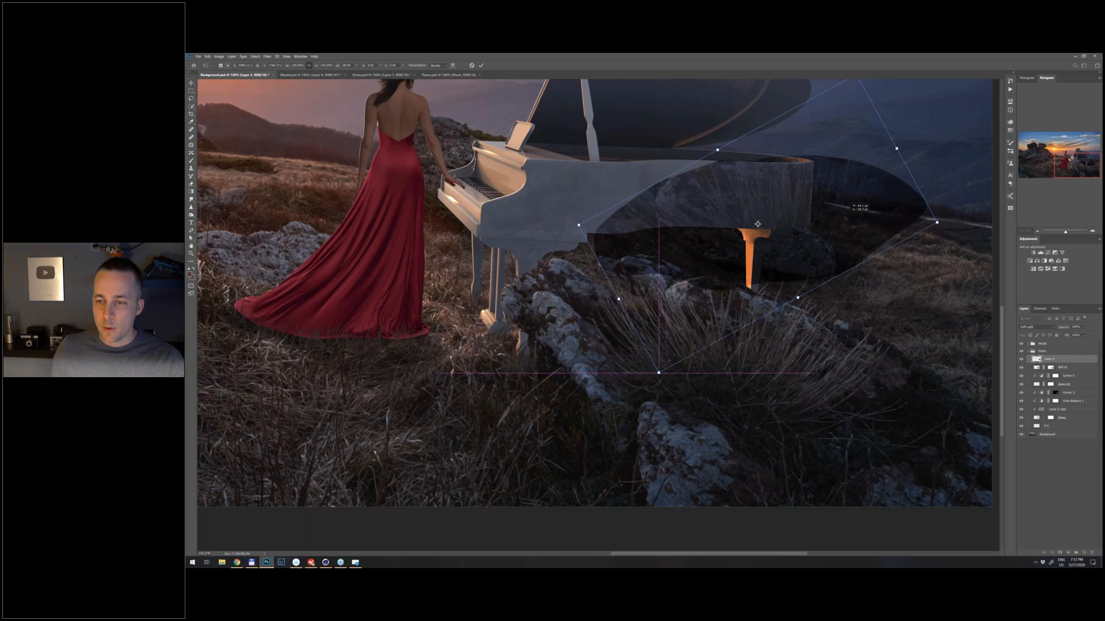
pyautogui.press('Return')
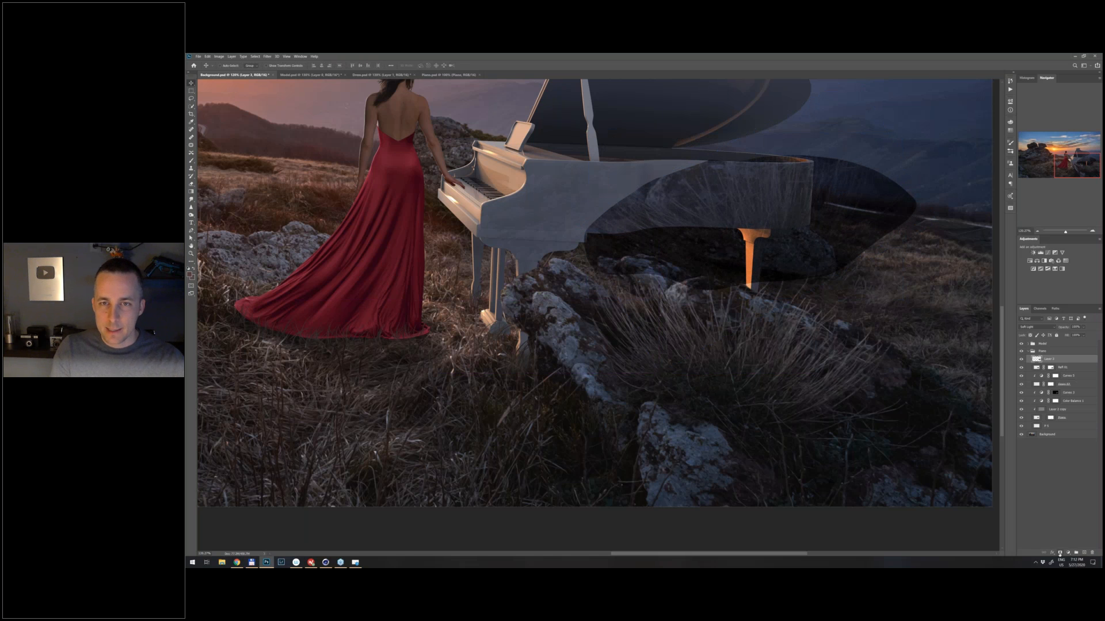
# - Add a black mask to the grass patch layer and paint white to reveal the grass reflection on the piano's tail side
pyautogui.keyDown('alt'); pyautogui.click(1059, 553); pyautogui.keyUp('alt')
pyautogui.press('b')
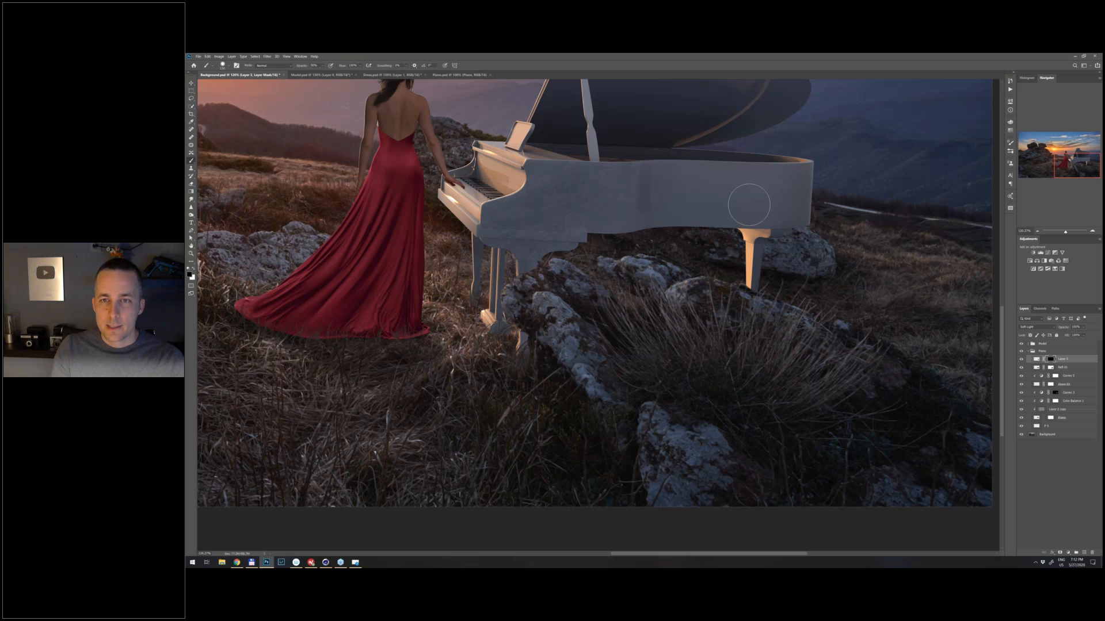
pyautogui.press('x')
pyautogui.moveTo(749, 204)
pyautogui.mouseDown()
pyautogui.moveTo(661, 208)
pyautogui.moveTo(679, 184)
pyautogui.moveTo(797, 184)
pyautogui.moveTo(811, 168)
pyautogui.moveTo(805, 199)
pyautogui.moveTo(775, 220)
pyautogui.moveTo(800, 212)
pyautogui.moveTo(661, 220)
pyautogui.moveTo(777, 215)
pyautogui.mouseUp()
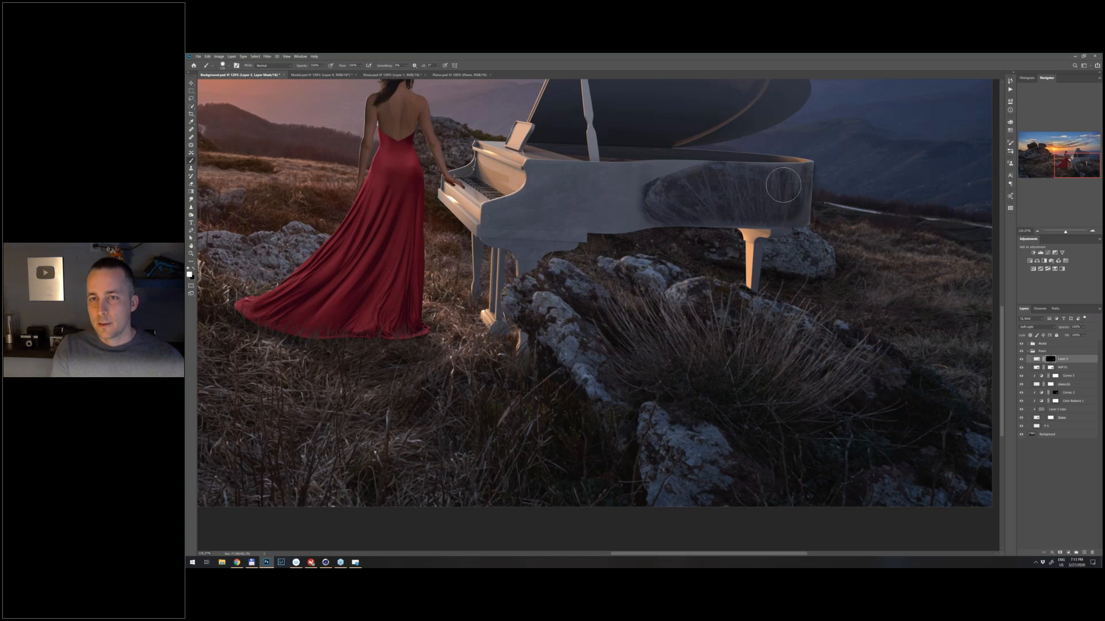
pyautogui.moveTo(789, 187)
pyautogui.mouseDown()
pyautogui.moveTo(765, 181)
pyautogui.moveTo(787, 214)
pyautogui.moveTo(757, 215)
pyautogui.moveTo(811, 145)
pyautogui.mouseUp()
pyautogui.press('x')
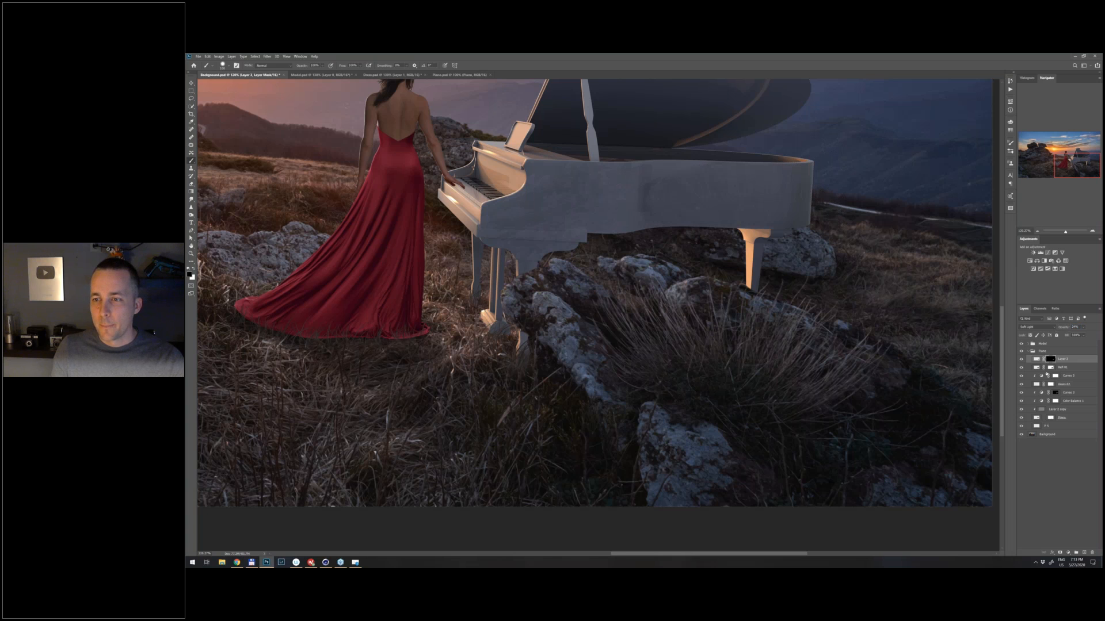
# - Make the Refl 01 layer mask active and set the brush colour to white
pyautogui.click(1038, 367)
pyautogui.click(1039, 359)
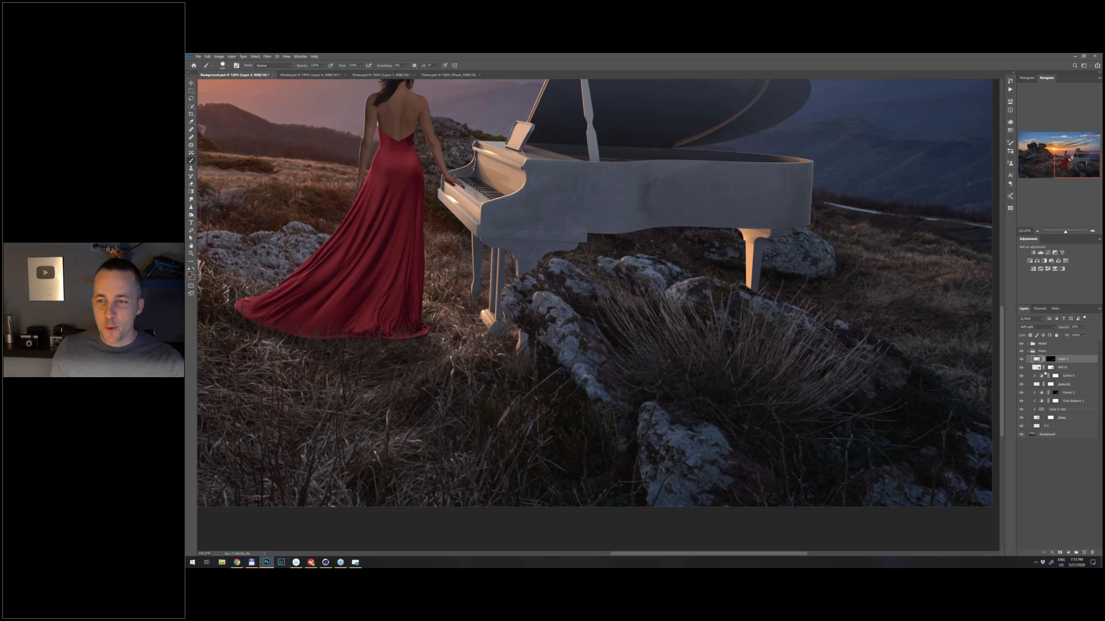
pyautogui.click(1051, 360)
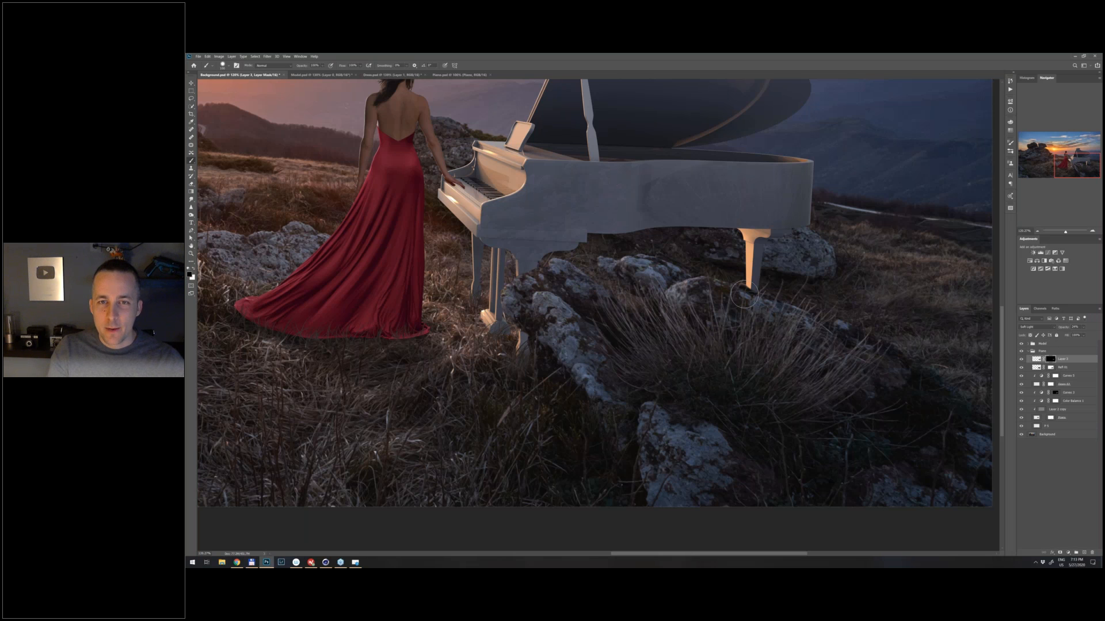
pyautogui.press('[')
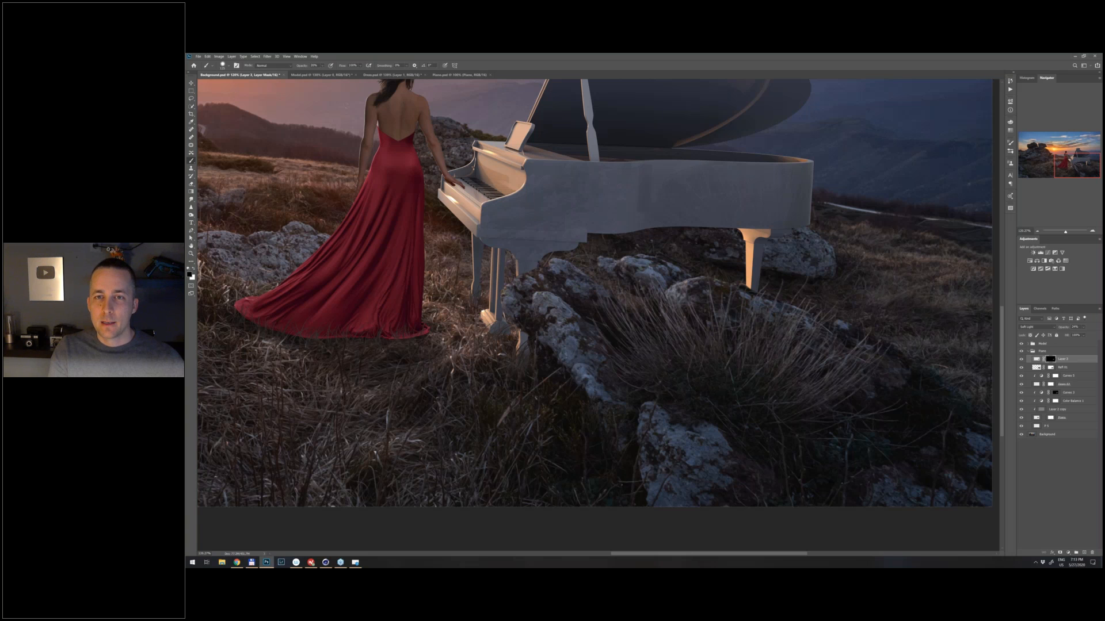
pyautogui.click(1051, 367)
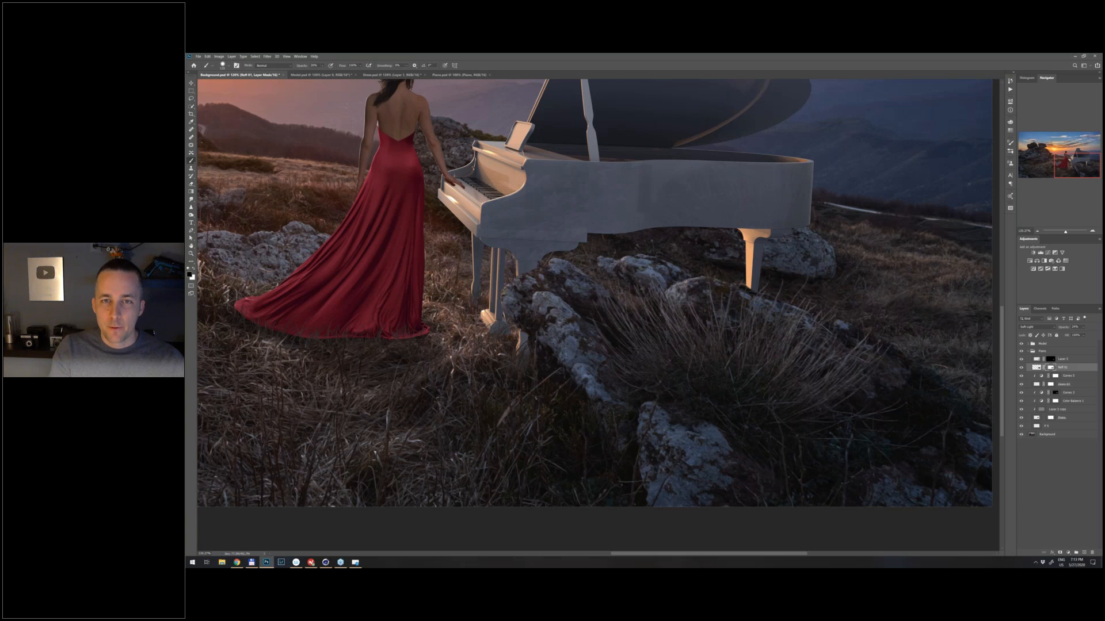
pyautogui.press('x')
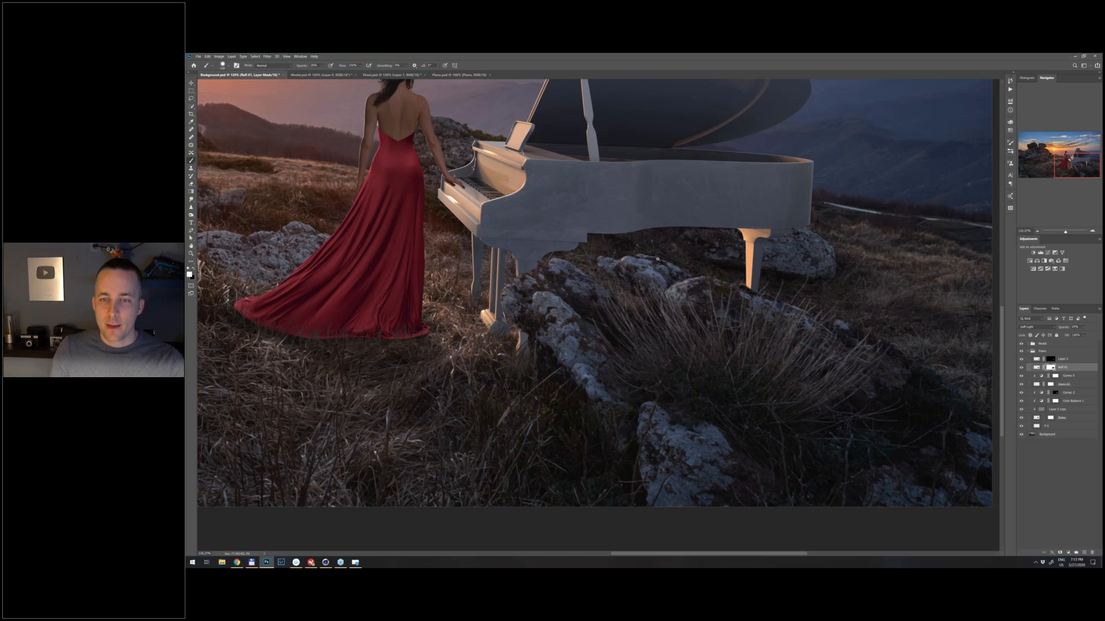
# - Select the grass patch and Refl 01 layers together and adjust their opacity while judging the whole image
pyautogui.scroll(-2, 657, 259)
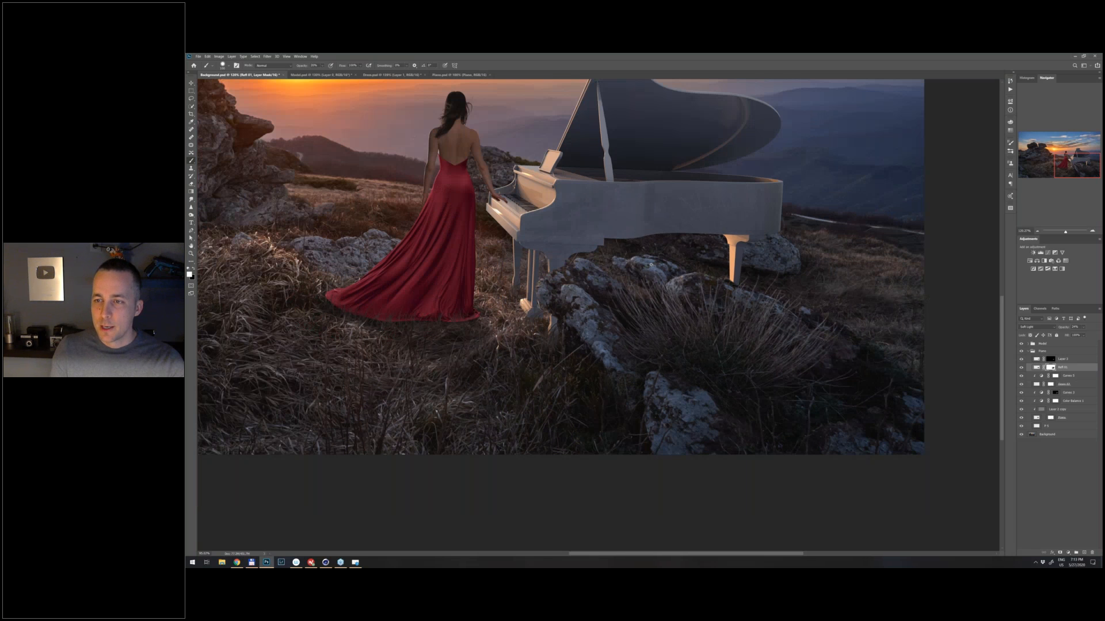
pyautogui.hotkey('ctrl', '0')
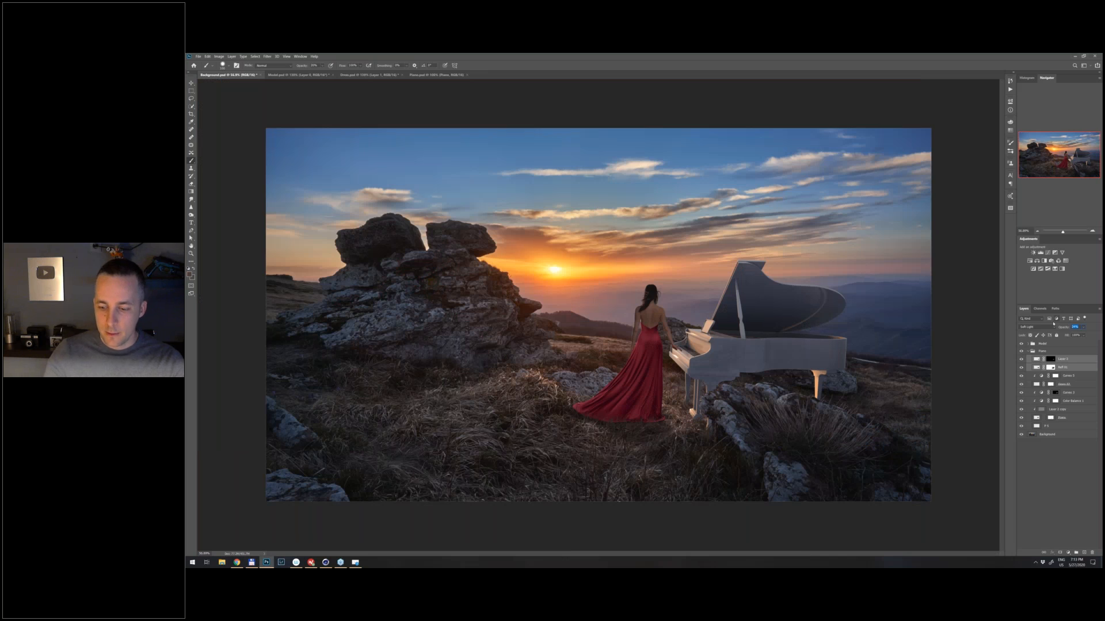
pyautogui.keyDown('shift'); pyautogui.click(1065, 359); pyautogui.keyUp('shift')
pyautogui.moveTo(1063, 327); pyautogui.dragTo(1062, 327)
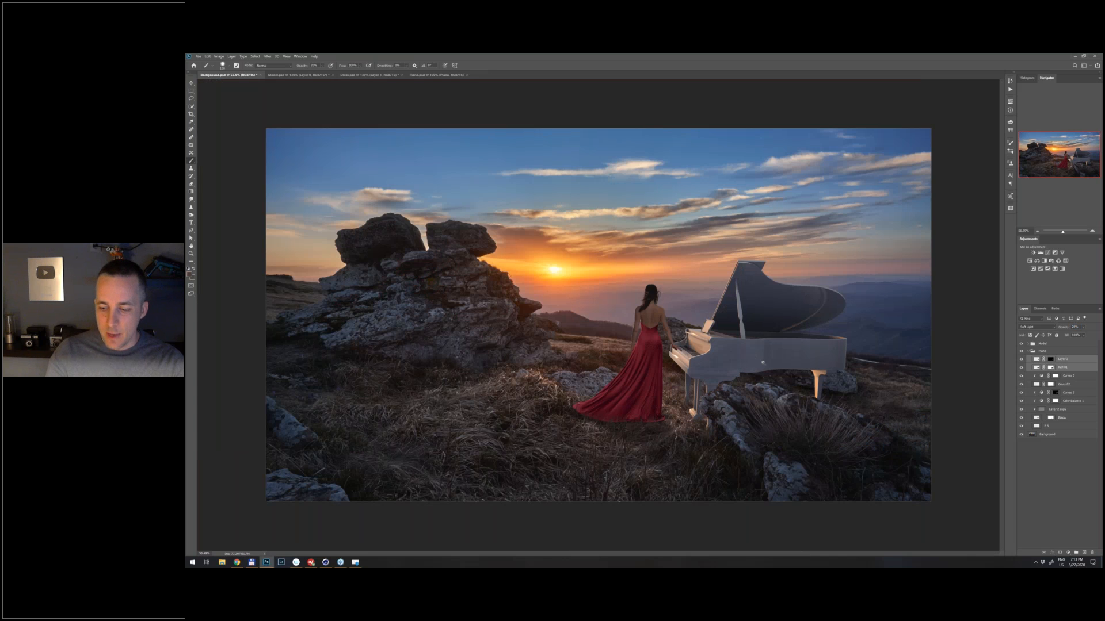
pyautogui.scroll(1, 763, 361)
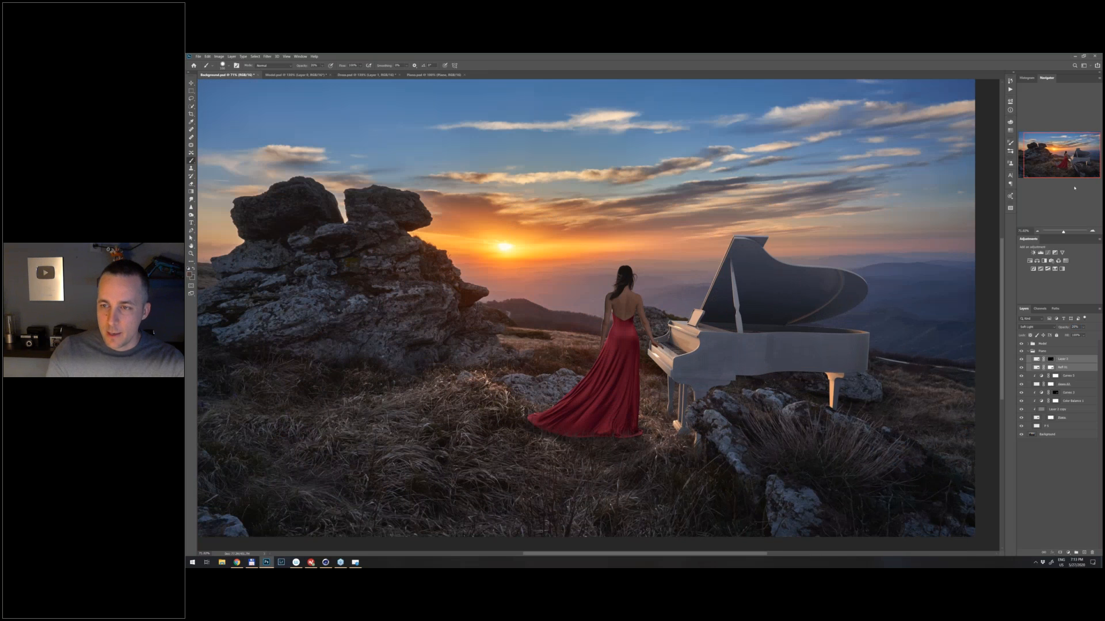
pyautogui.click(1063, 327)
pyautogui.press('Return')
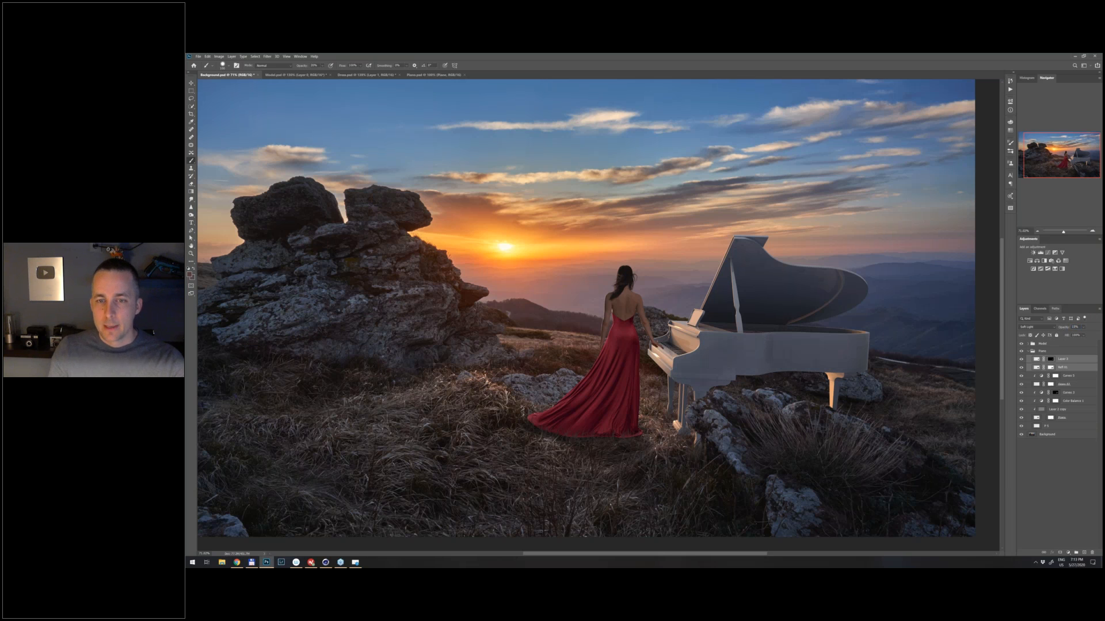
pyautogui.scroll(-1, 742, 351)
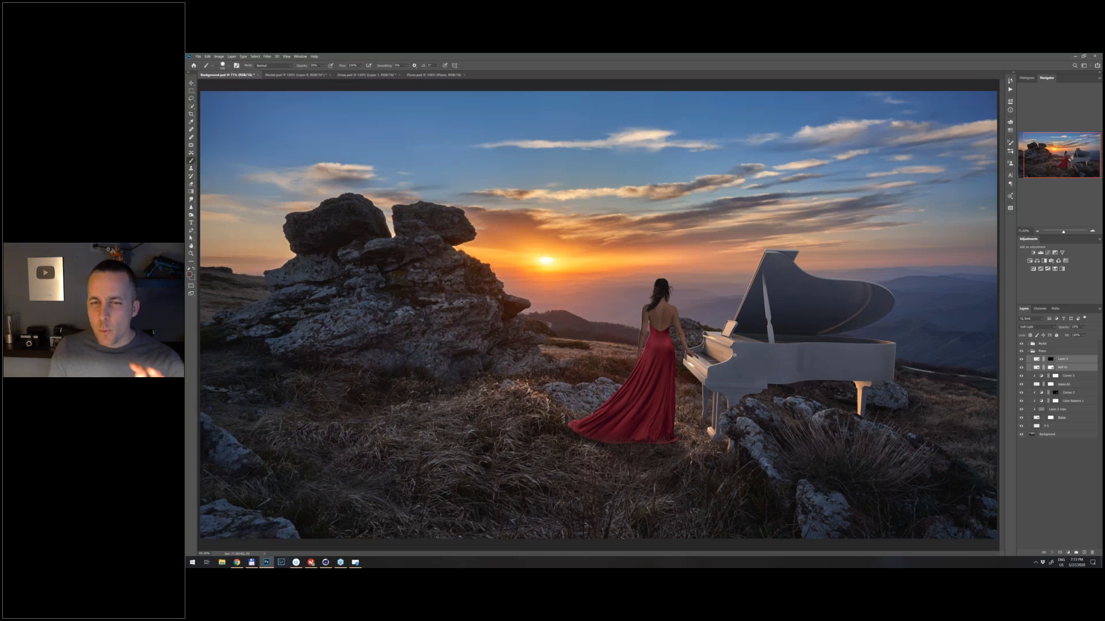
pyautogui.scroll(-2, 734, 355)
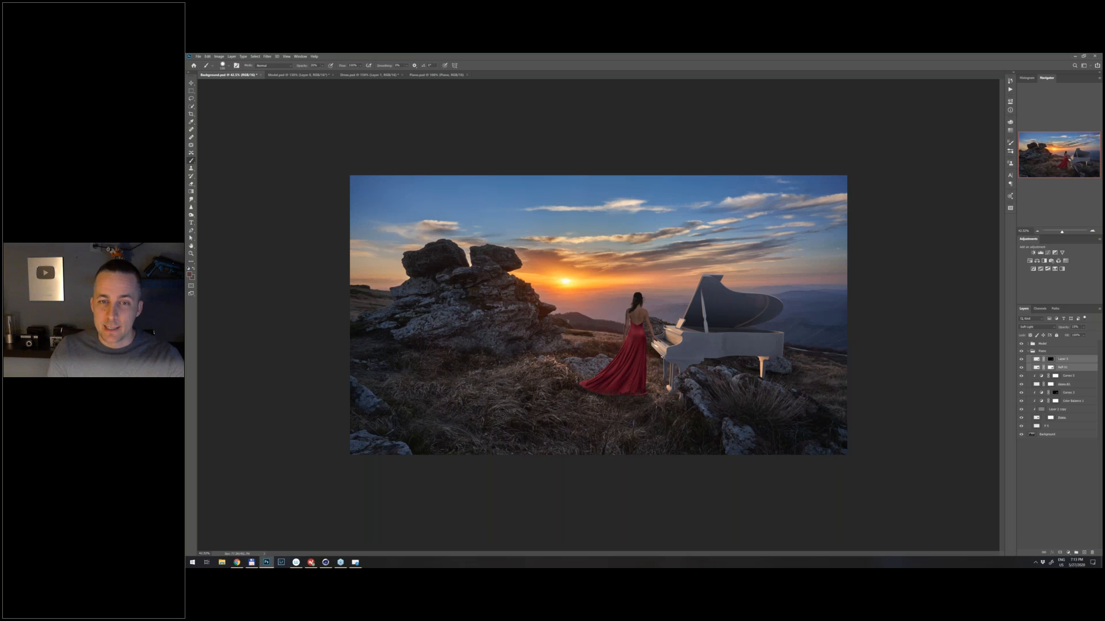
pyautogui.scroll(1, 635, 359)
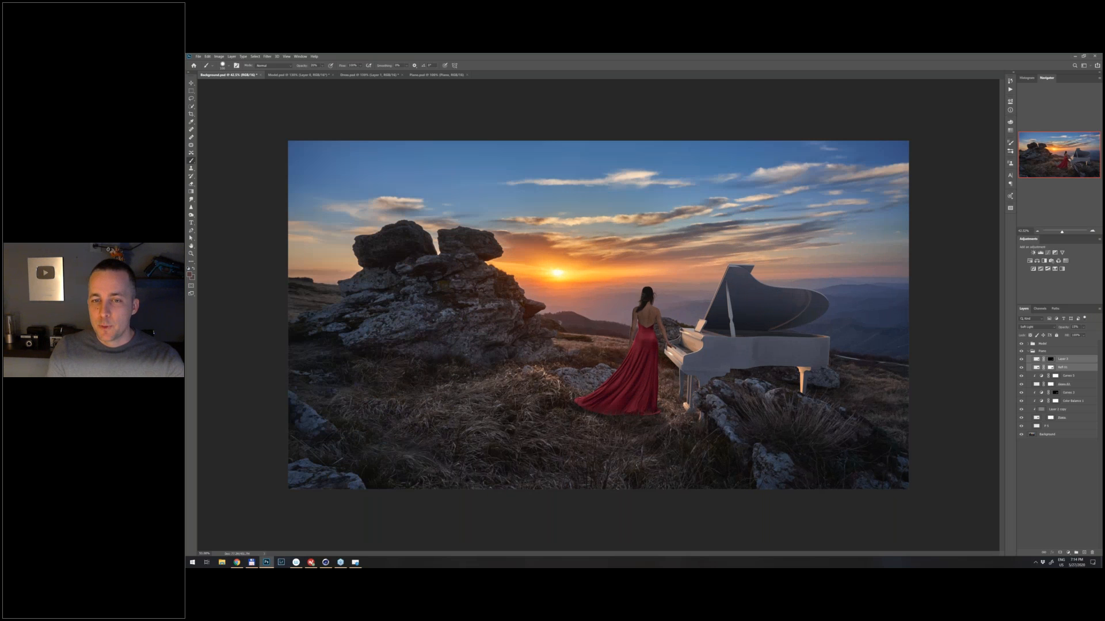
pyautogui.scroll(2, 719, 363)
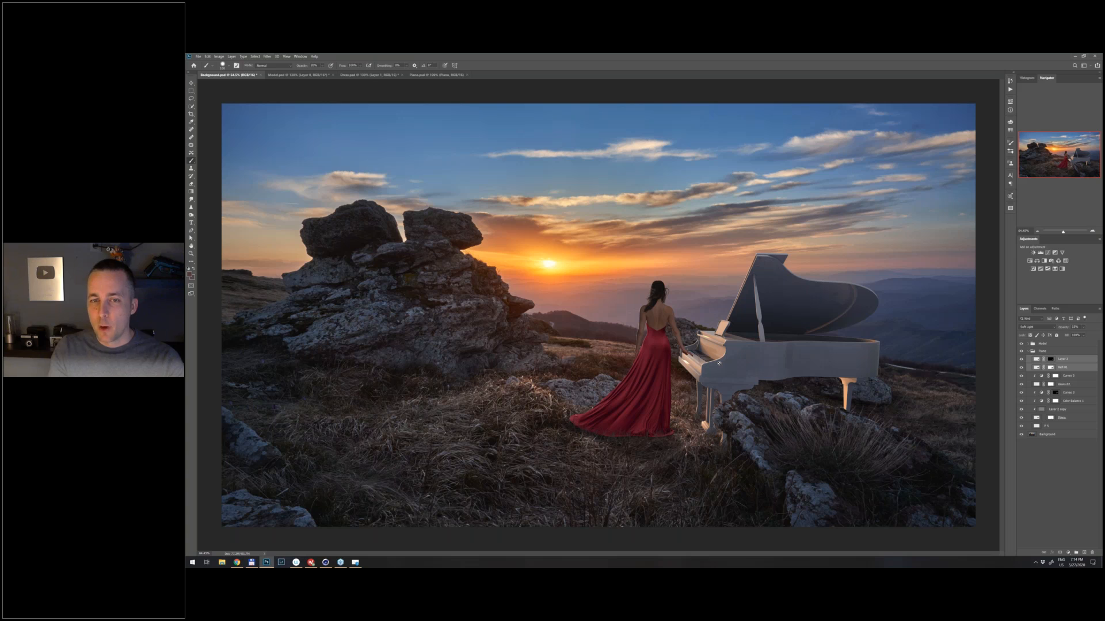
# - Expand the Model group and add a new layer named Hand shadow above its existing layers
pyautogui.scroll(4, 691, 356)
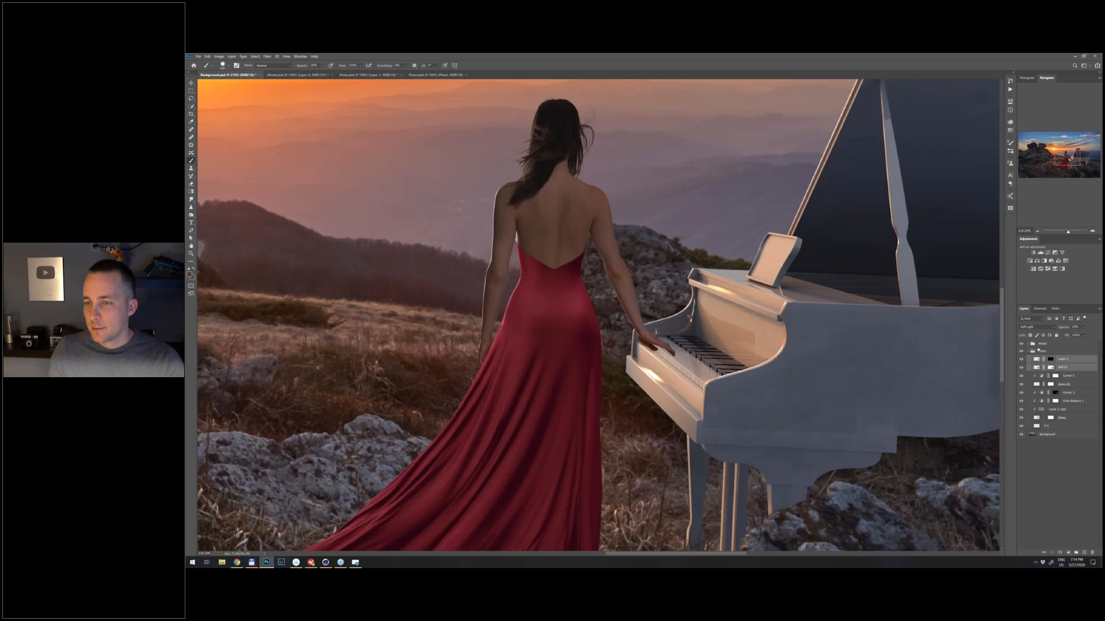
pyautogui.click(1029, 344)
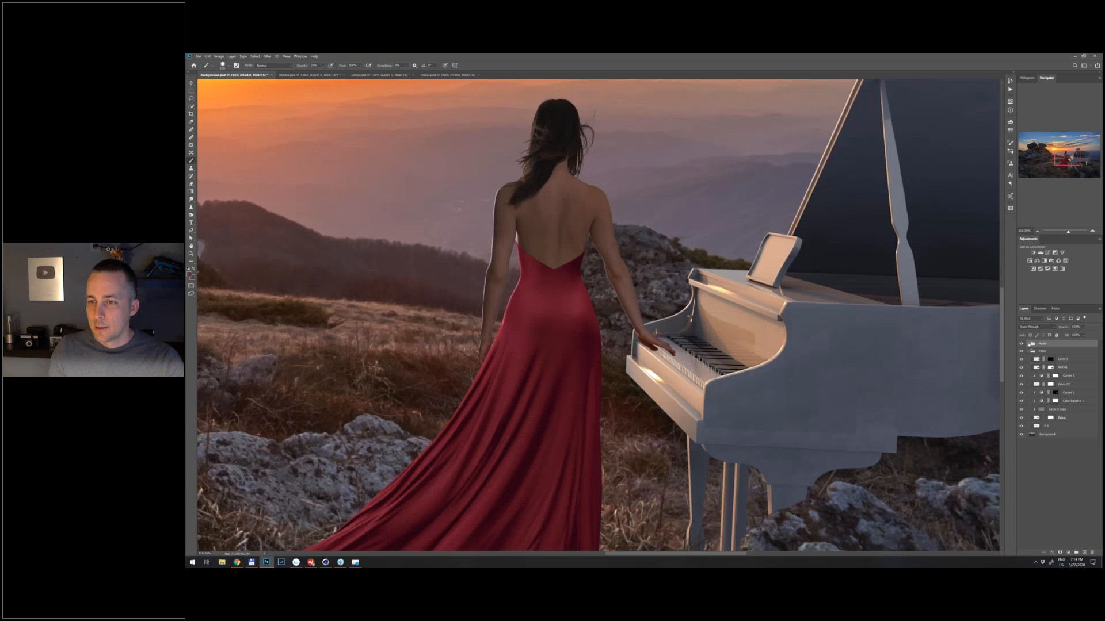
pyautogui.click(1028, 344)
pyautogui.hotkey('ctrl', 'shift', 'alt', 'n')
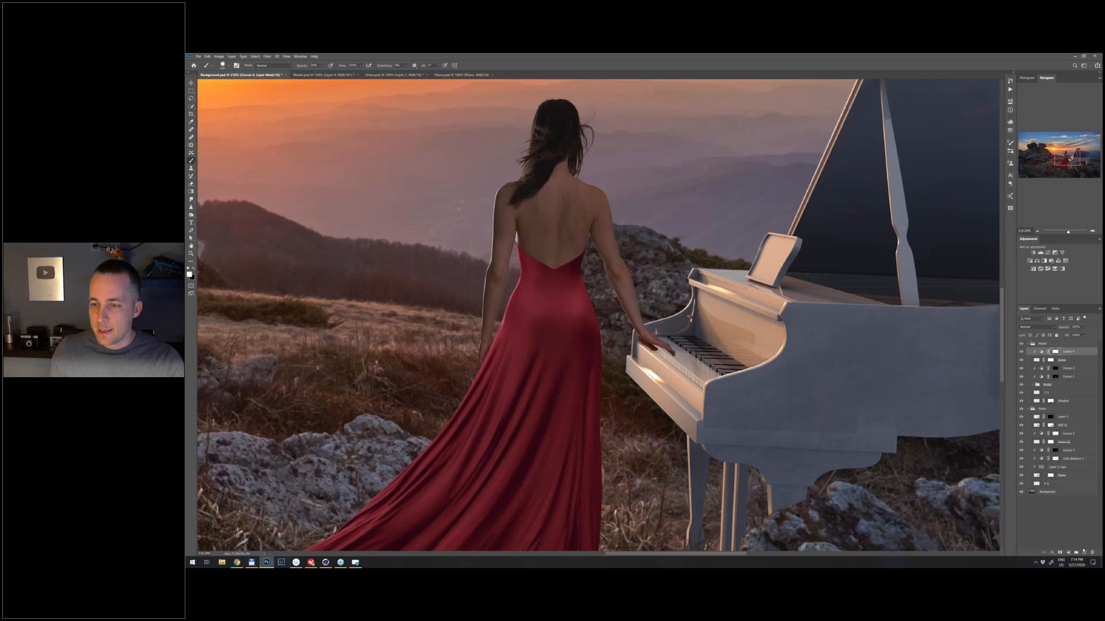
pyautogui.doubleClick(1049, 351)
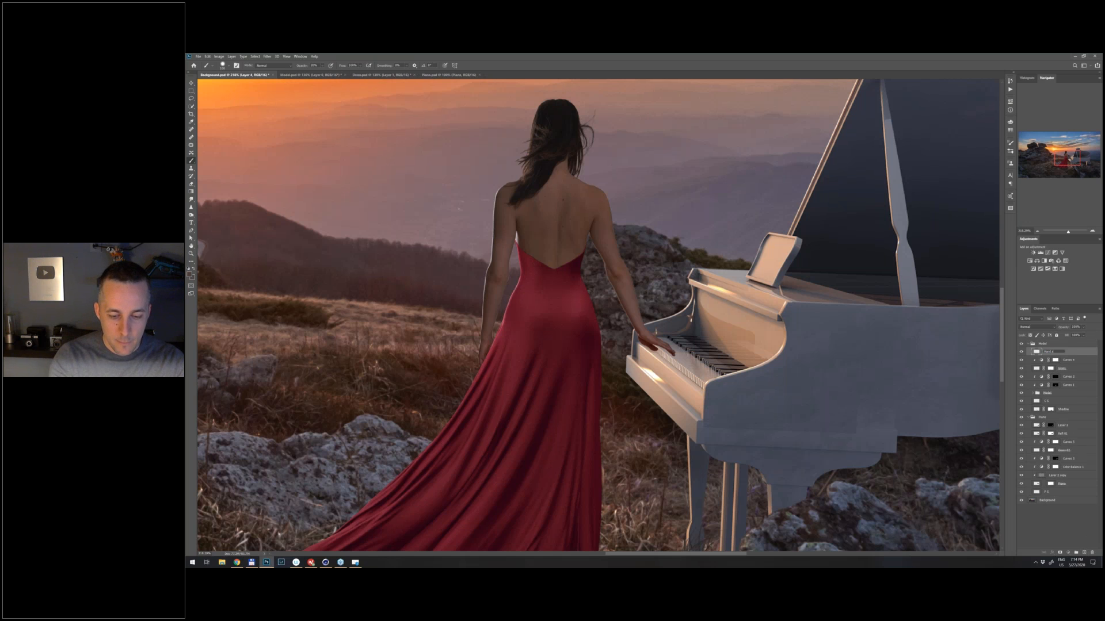
# - Set the Hand shadow layer's blend mode to Multiply
pyautogui.click(1042, 329)
pyautogui.click(1042, 330)
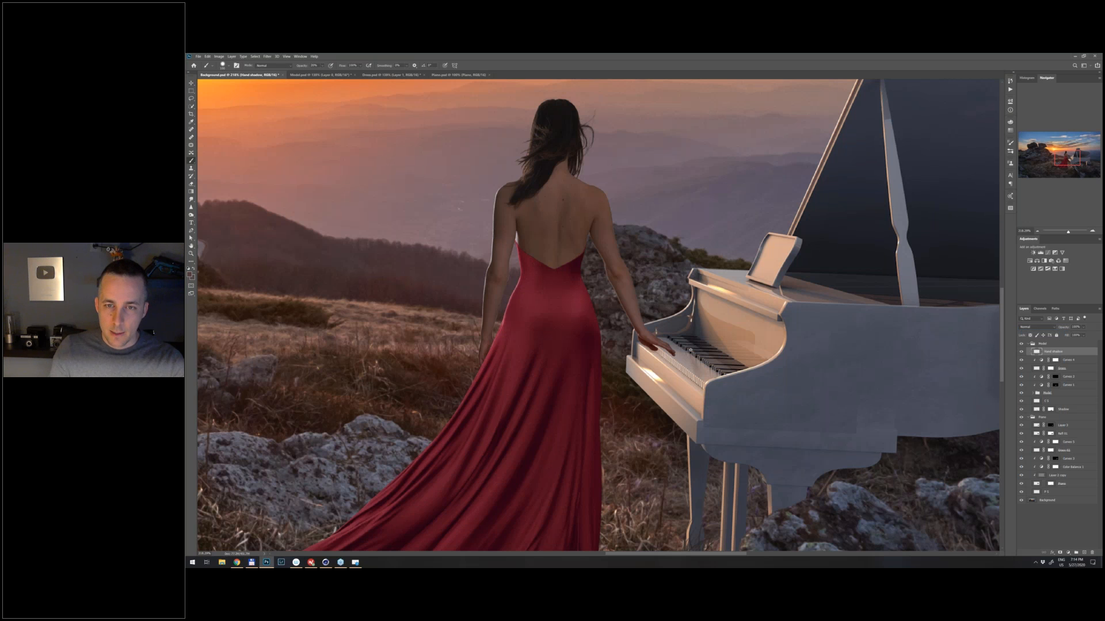
pyautogui.scroll(2, 690, 349)
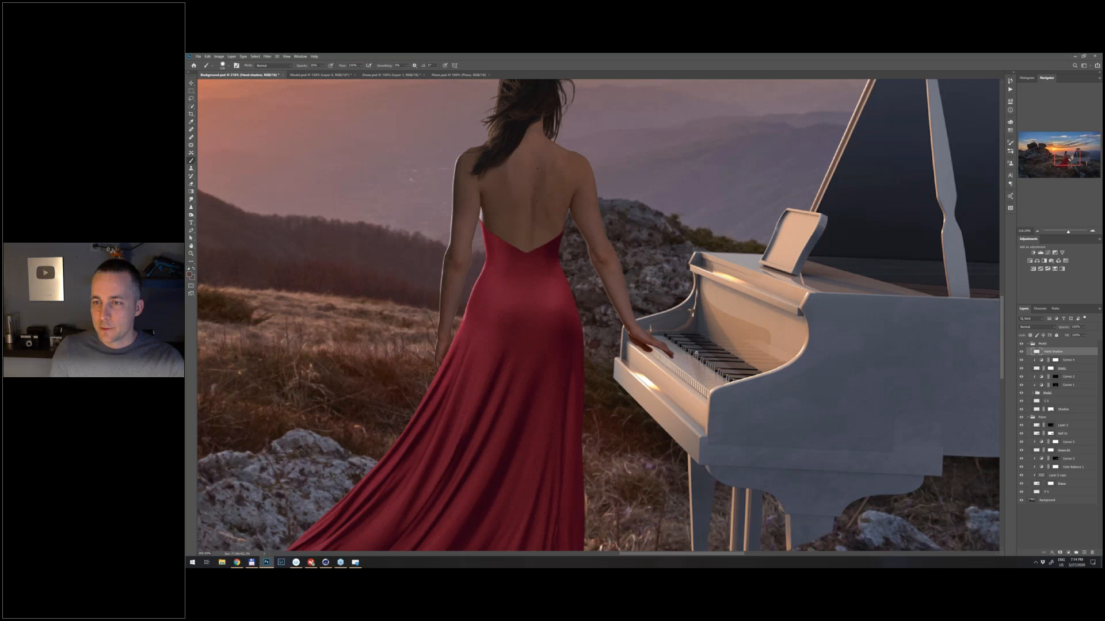
pyautogui.scroll(2, 697, 352)
pyautogui.click(1042, 328)
pyautogui.click(1045, 346)
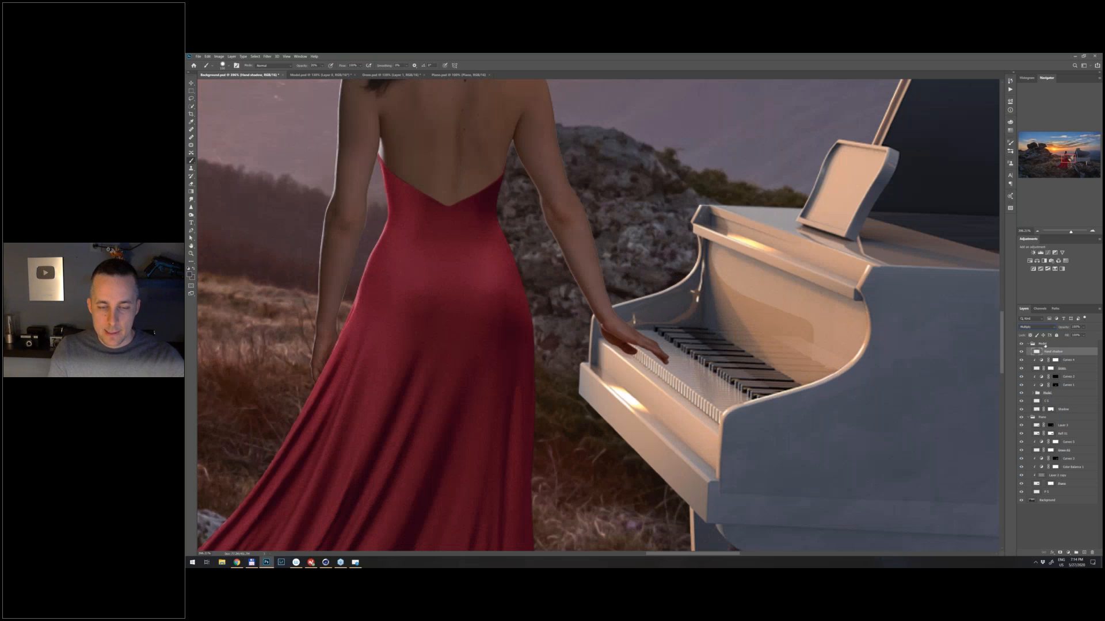
# - Undo a trial dab on the keys and set the brush opacity to 100%
pyautogui.click(672, 369)
pyautogui.hotkey('ctrl', 'z')
pyautogui.press('0')
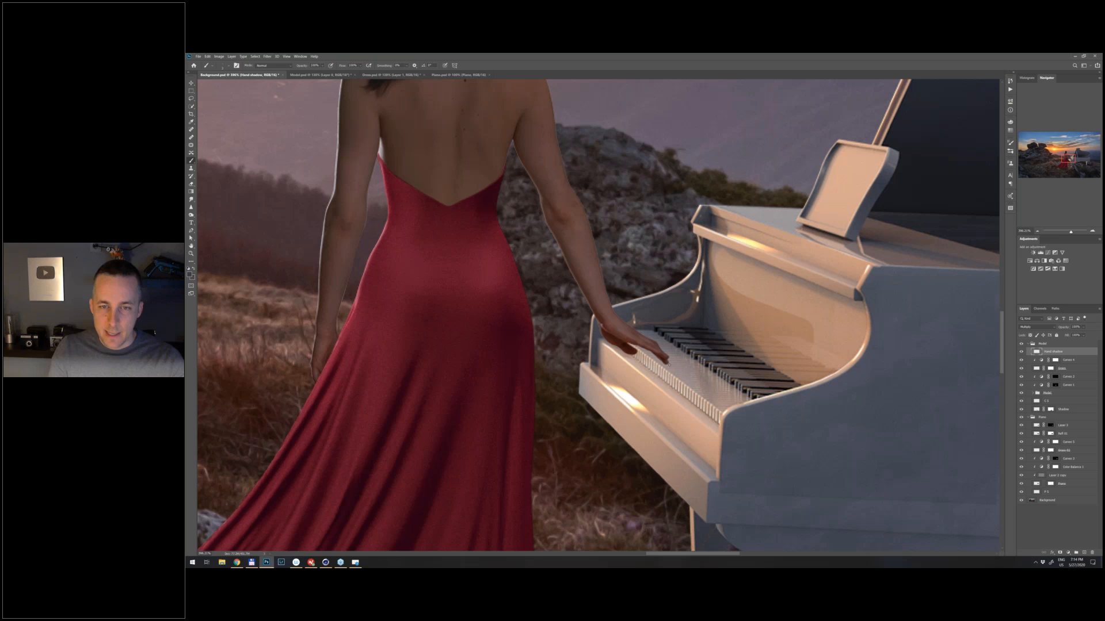
# - Try dabbing a small shadow beside the woman's fingertips on the piano keys
pyautogui.click(670, 364)
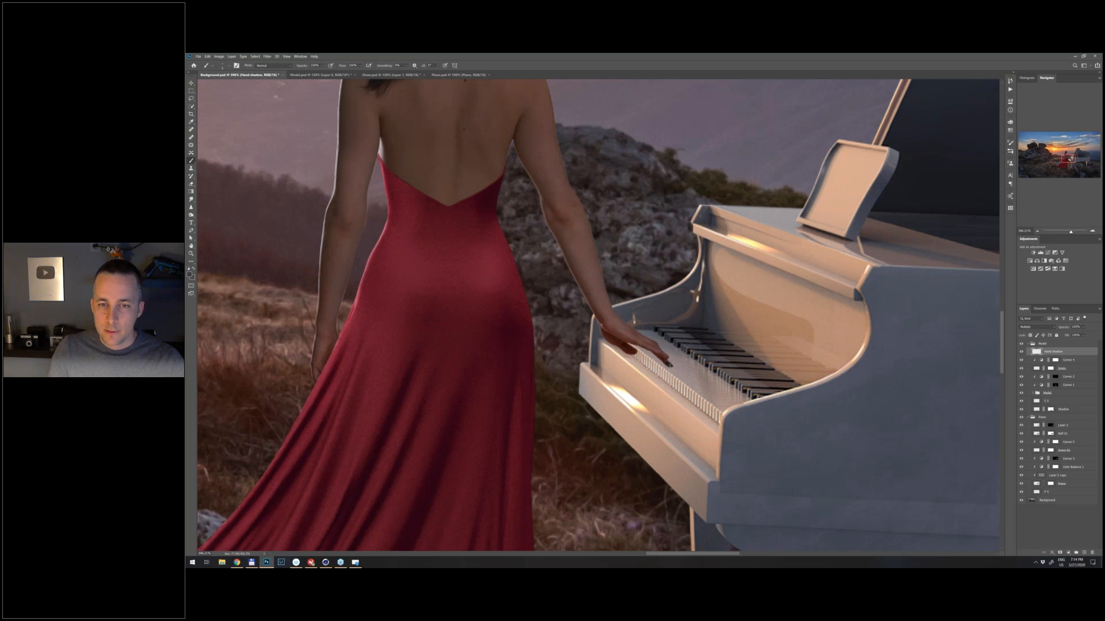
pyautogui.moveTo(674, 367); pyautogui.dragTo(673, 366)
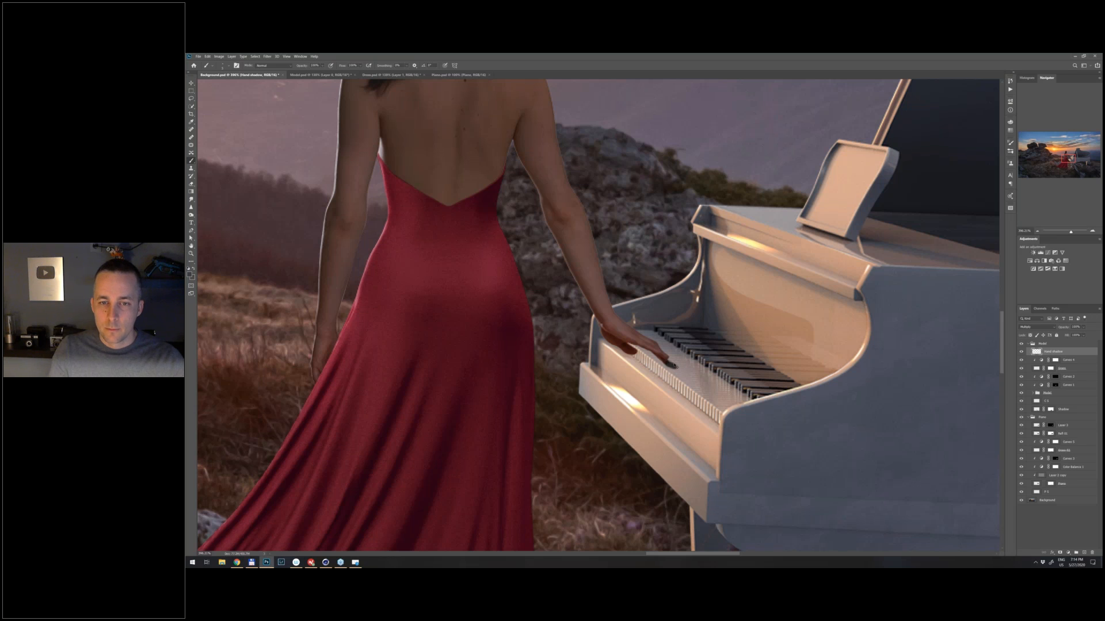
pyautogui.press('e')
pyautogui.press('b')
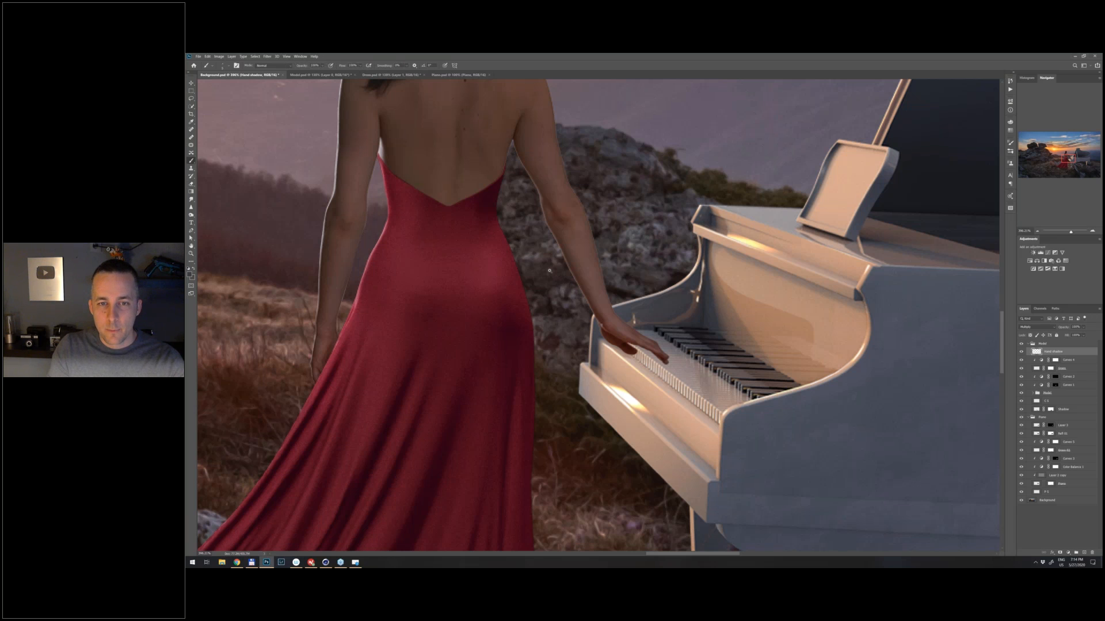
pyautogui.scroll(-2, 549, 271)
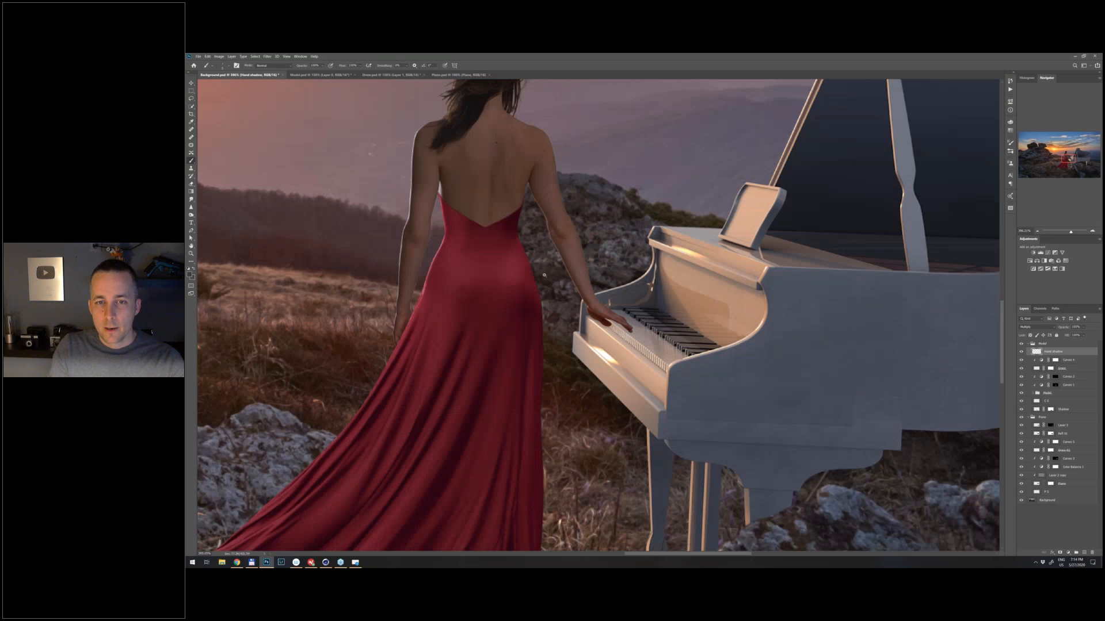
pyautogui.scroll(-1, 624, 320)
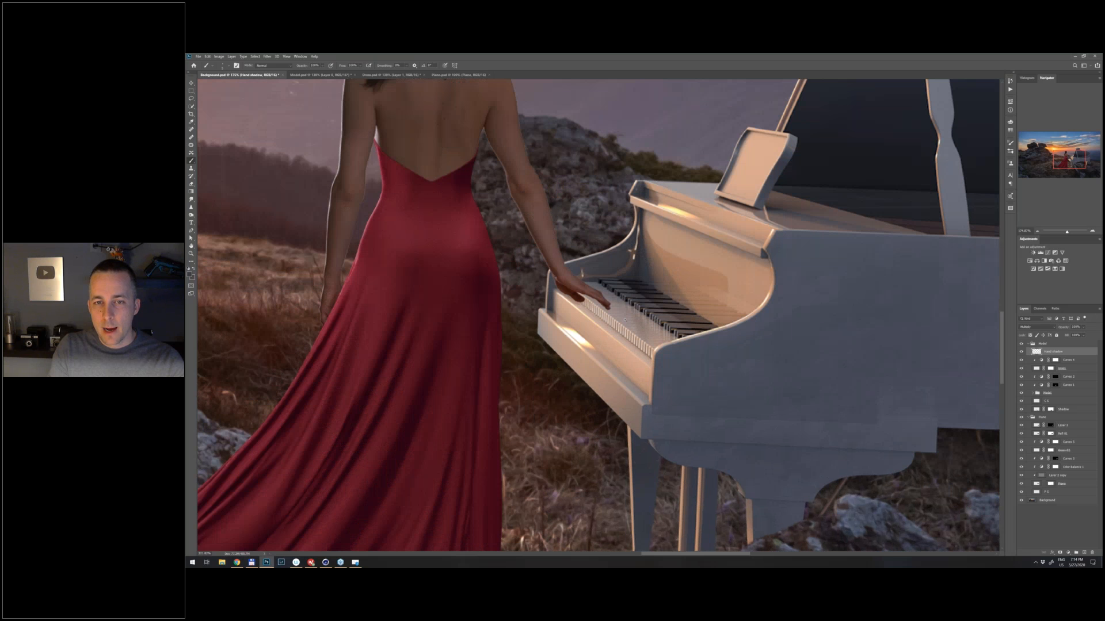
# - Paint the hand's dark cast shadow from the fingertips across the piano keys, enlarging the brush as it extends, and lower the layer's opacity
pyautogui.scroll(2, 625, 320)
pyautogui.moveTo(637, 318)
pyautogui.mouseDown()
pyautogui.moveTo(659, 323)
pyautogui.moveTo(632, 316)
pyautogui.moveTo(691, 338)
pyautogui.mouseUp()
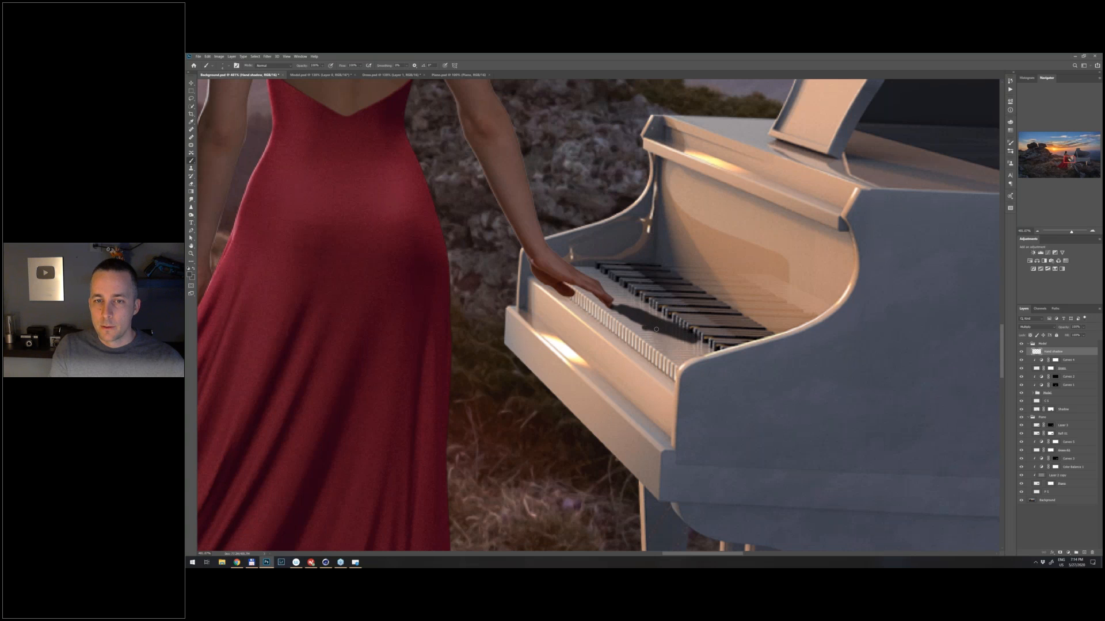
pyautogui.press(']')
pyautogui.press(']')
pyautogui.moveTo(680, 332); pyautogui.dragTo(734, 340)
pyautogui.press('e')
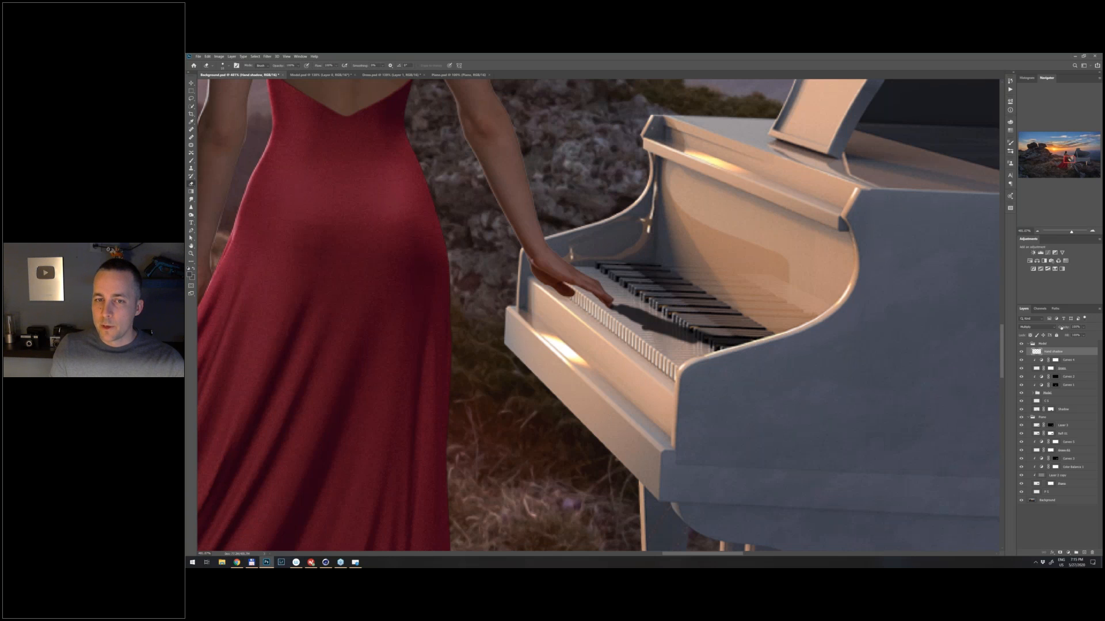
pyautogui.moveTo(1059, 326); pyautogui.dragTo(1053, 329)
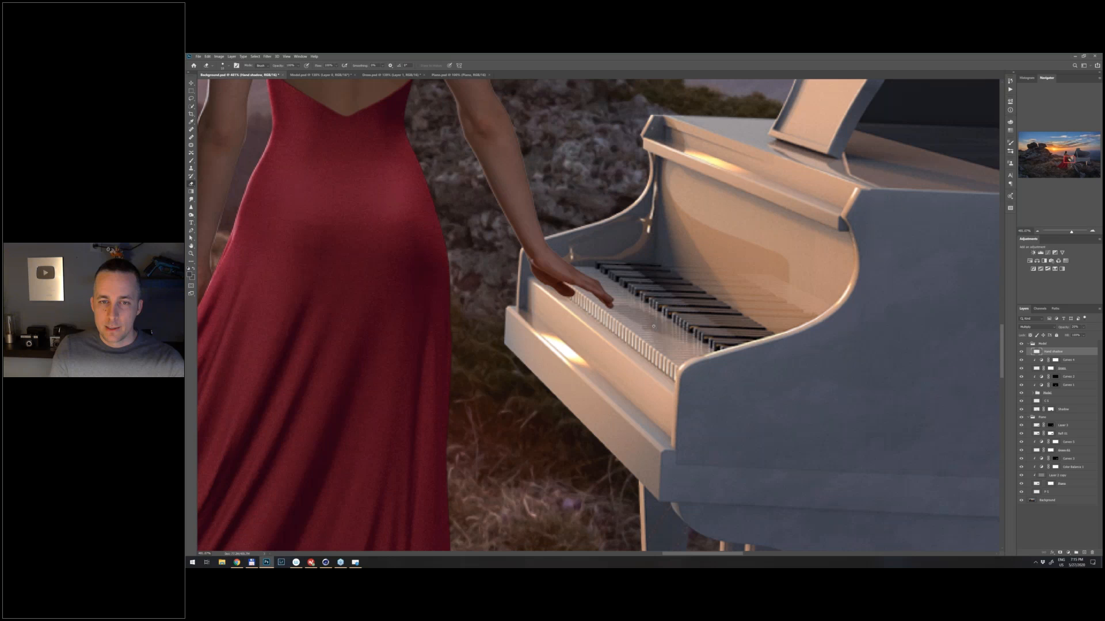
pyautogui.scroll(-3, 654, 326)
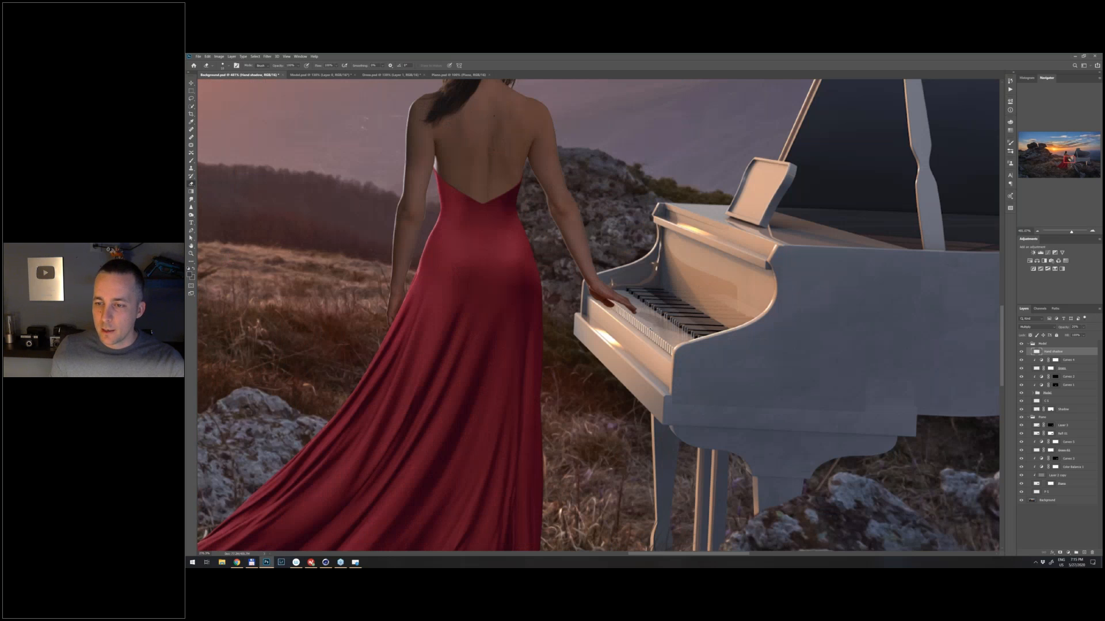
# - Mask the Hand shadow layer with a black-to-white gradient that fades the shadow away from the fingers, and readjust the layer's opacity
pyautogui.scroll(3, 664, 320)
pyautogui.click(1060, 553)
pyautogui.press('g')
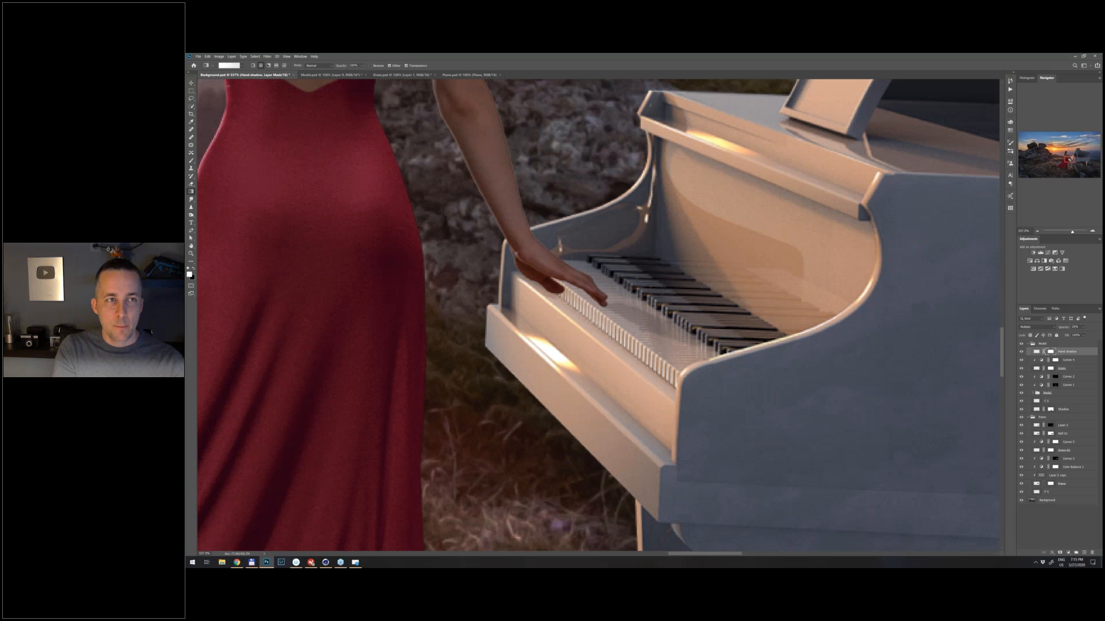
pyautogui.press('x')
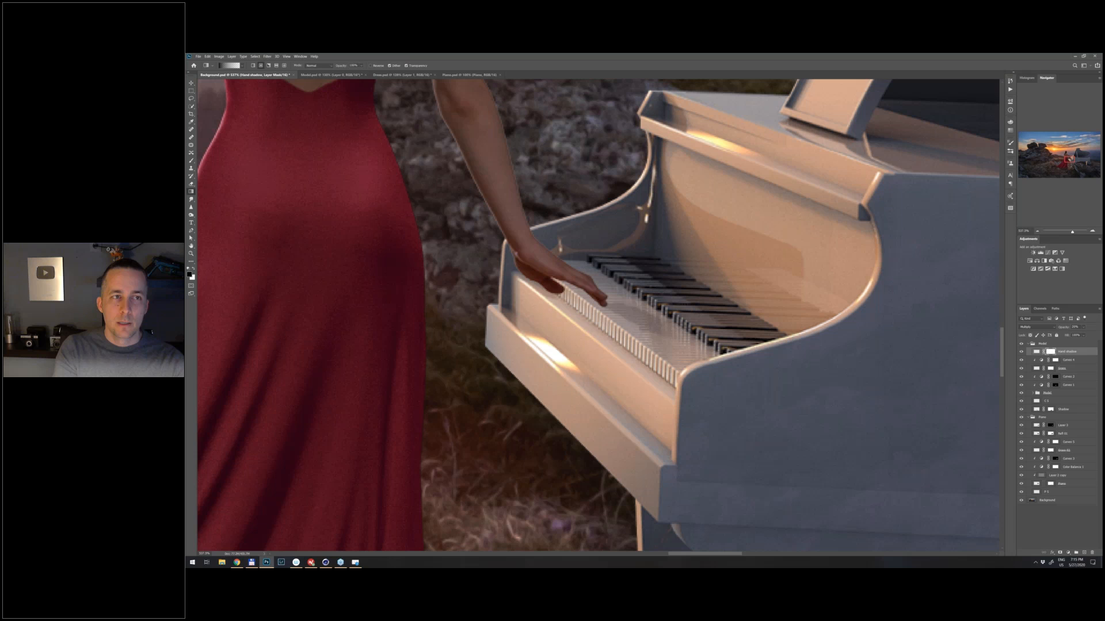
pyautogui.moveTo(630, 308); pyautogui.dragTo(823, 384)
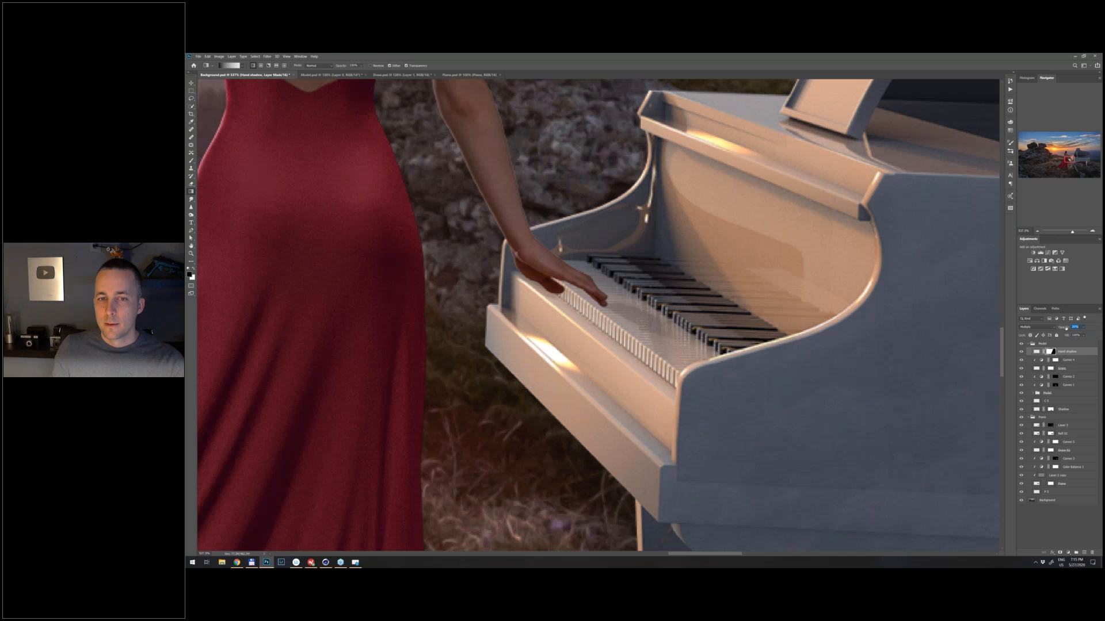
pyautogui.moveTo(1065, 329); pyautogui.dragTo(1063, 329)
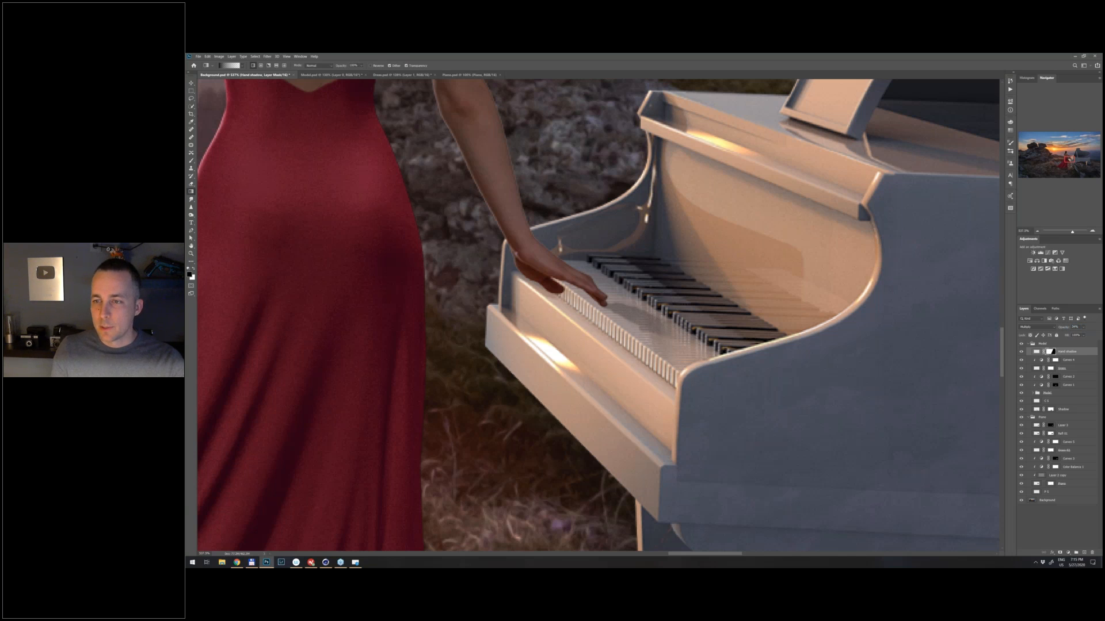
pyautogui.scroll(-3, 637, 365)
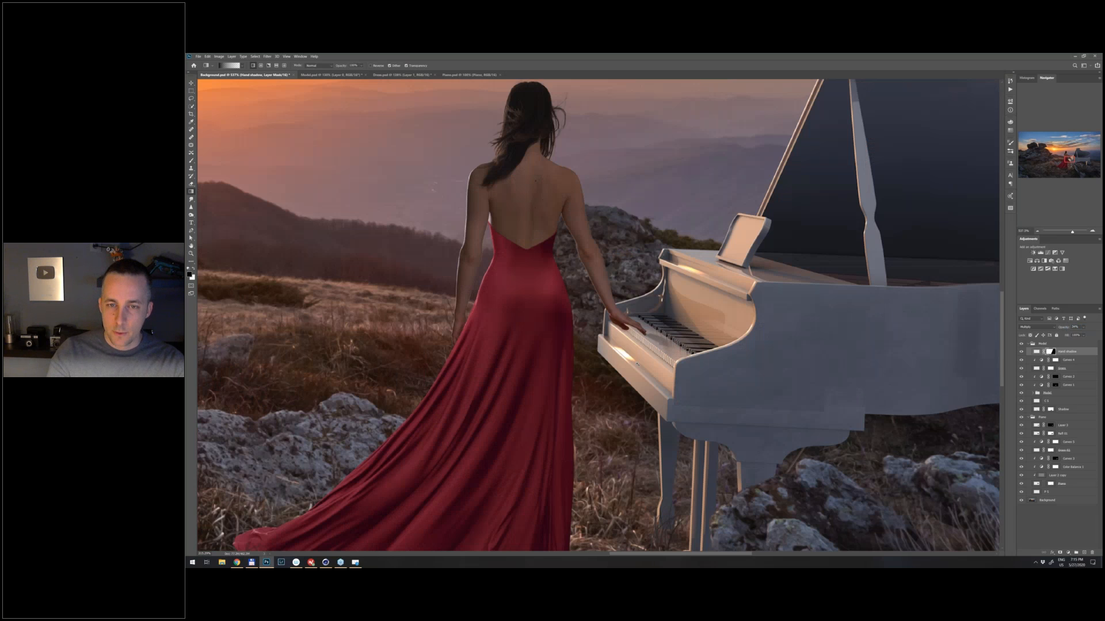
pyautogui.scroll(-5, 637, 365)
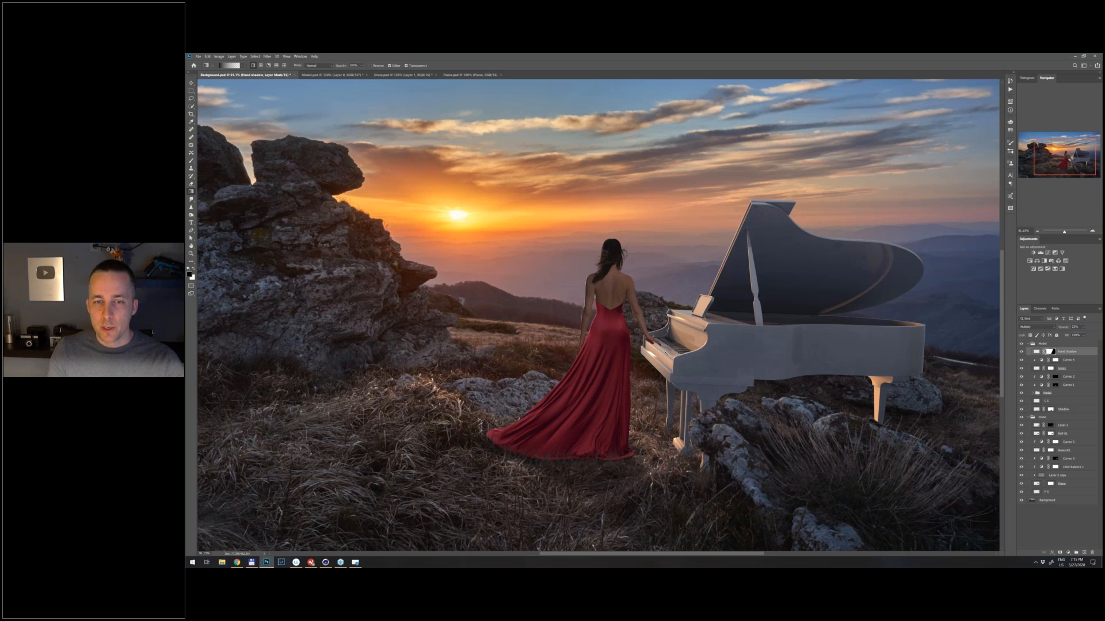
pyautogui.scroll(-1, 668, 352)
# - Add a new layer named C s above the Hand shadow layer and switch to the Brush tool
pyautogui.scroll(1, 662, 348)
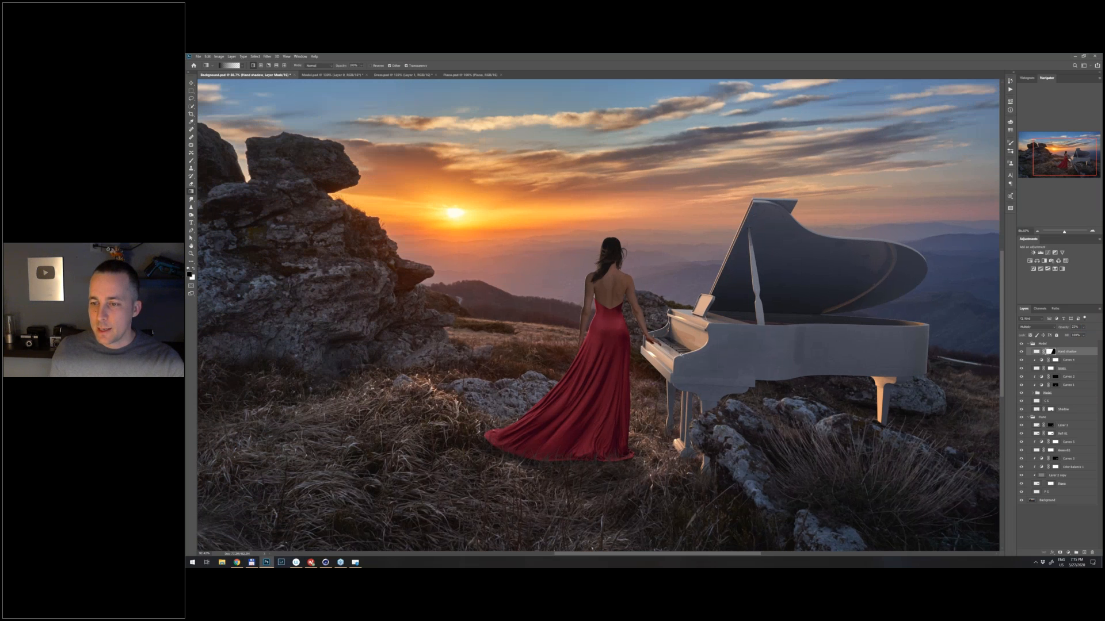
pyautogui.scroll(10, 653, 345)
pyautogui.hotkey('ctrl', 'shift', 'alt', 'n')
pyautogui.doubleClick(1049, 351)
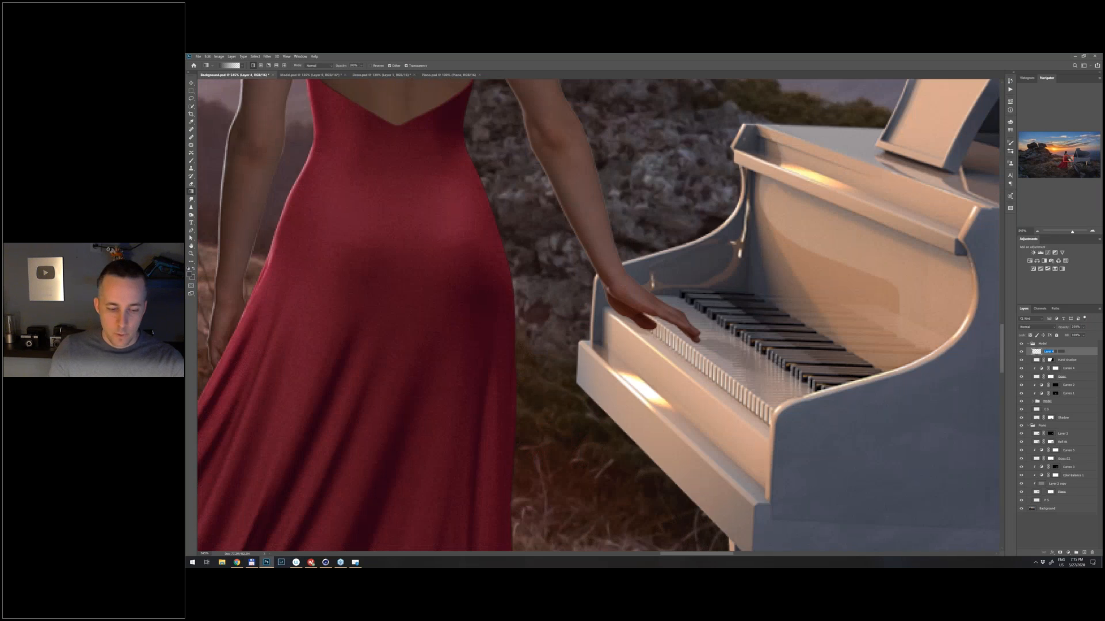
pyautogui.write('C s')
pyautogui.press('Return')
pyautogui.press('b')
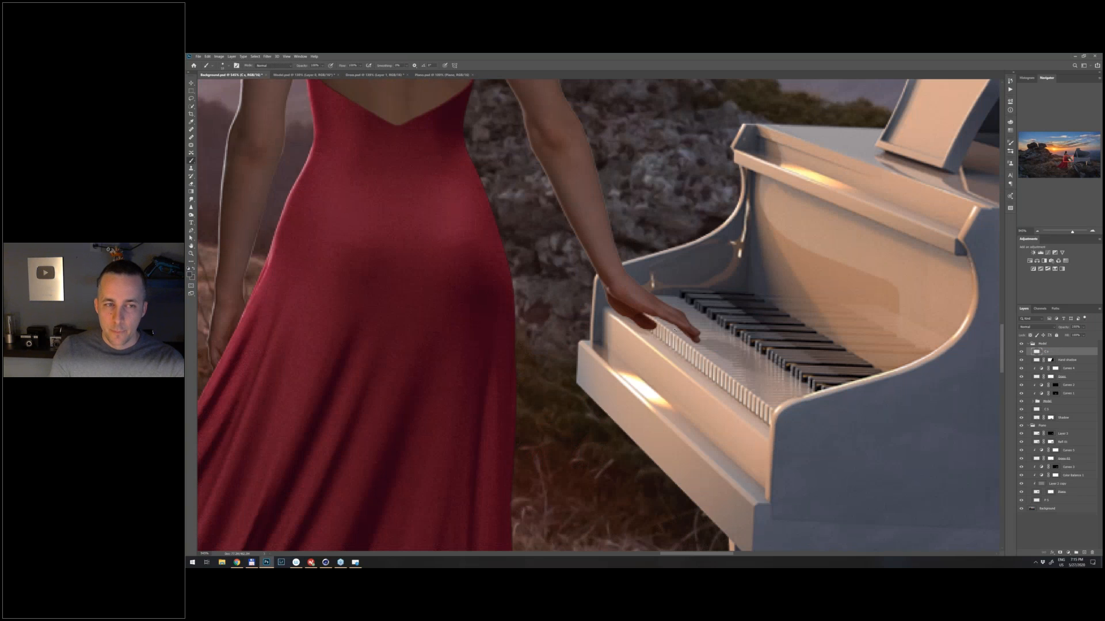
# - Set the C s layer's blend mode to Multiply and move it below the Shadow layer in the Model group
pyautogui.scroll(1, 679, 333)
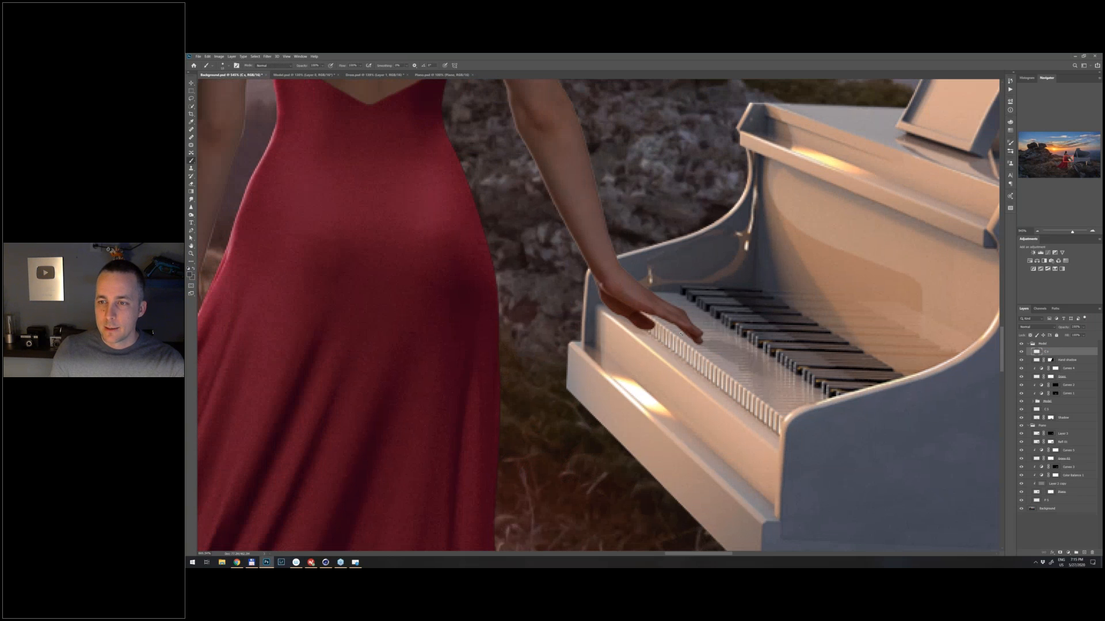
pyautogui.click(1037, 327)
pyautogui.click(1030, 356)
pyautogui.scroll(2, 676, 333)
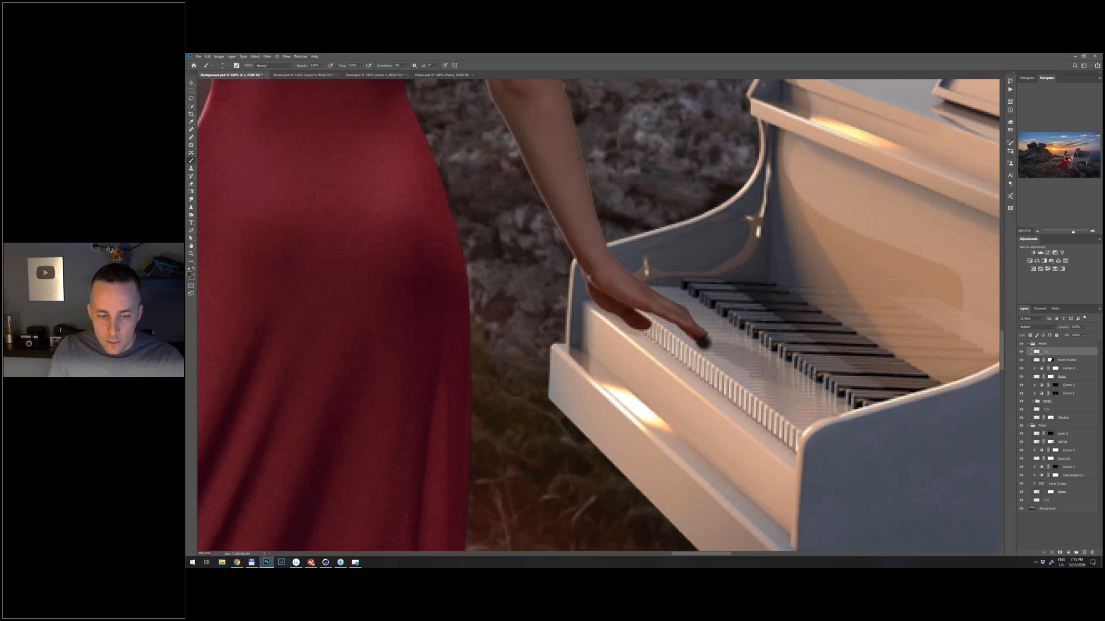
pyautogui.moveTo(1039, 351); pyautogui.dragTo(1049, 418)
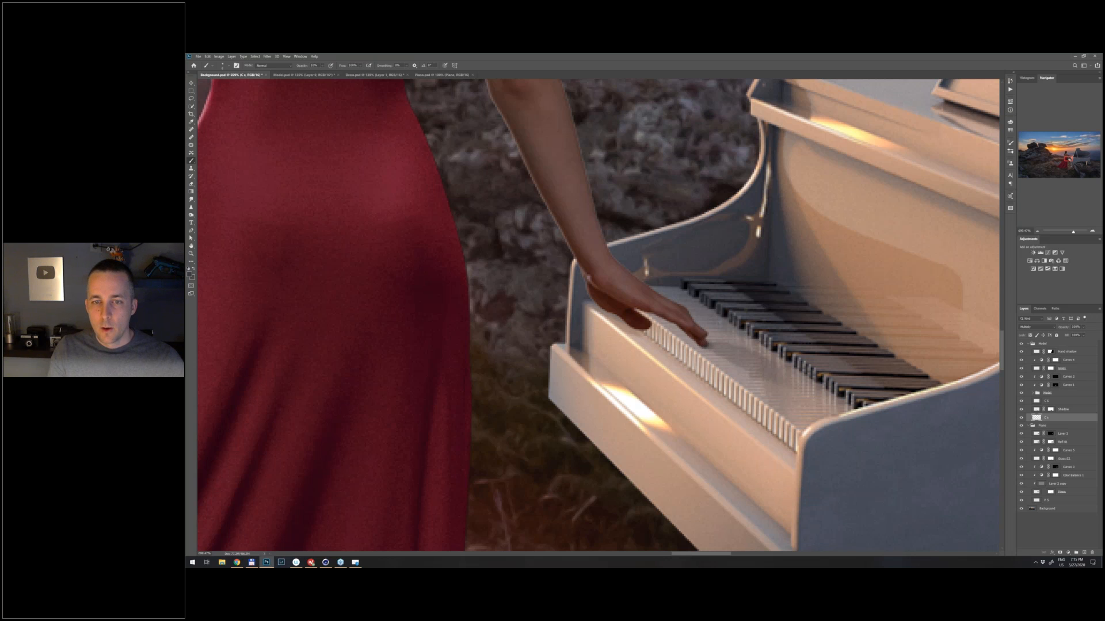
# - Try painting a contact shadow beside the fingertips on the C s layer and reduce the brush size
pyautogui.moveTo(708, 361); pyautogui.dragTo(724, 371)
pyautogui.hotkey('ctrl', 'z')
pyautogui.press('[')
pyautogui.press('[')
pyautogui.press('[')
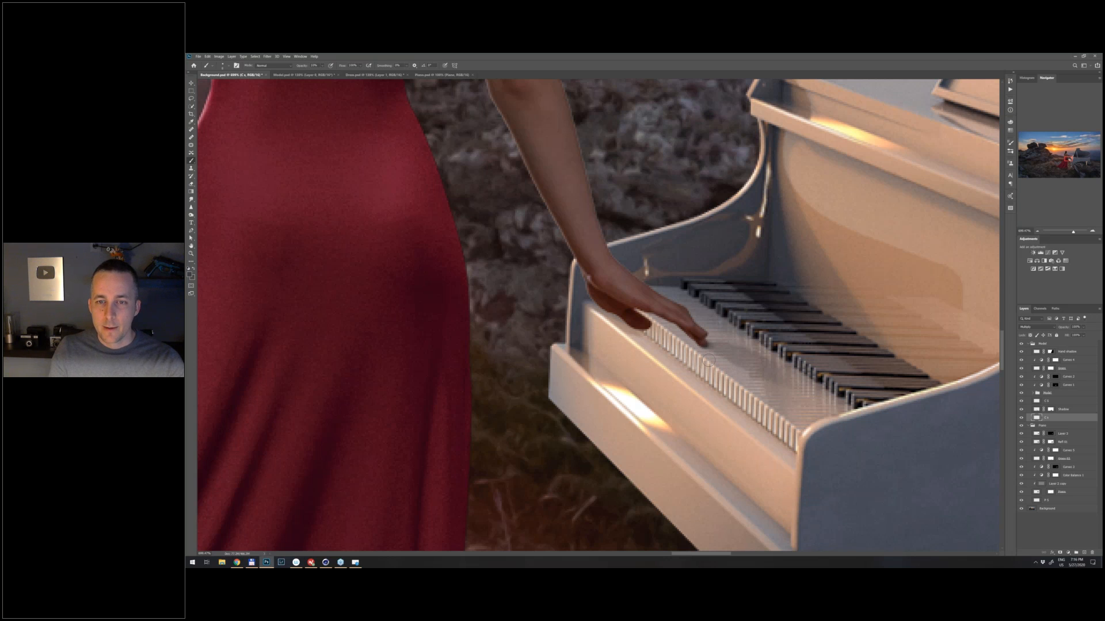
# - View the whole composite, expand the nested Model group and toggle its Model and Dress layers to examine which layer controls the dress colour
pyautogui.scroll(-2, 709, 361)
pyautogui.hotkey('ctrl', '0')
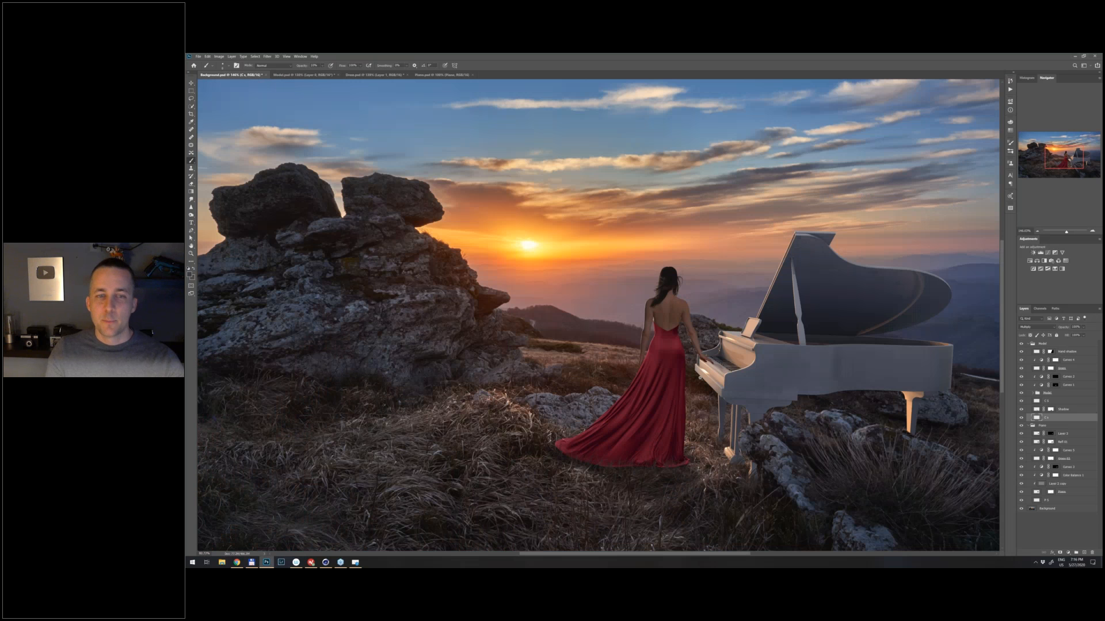
pyautogui.scroll(-1, 697, 367)
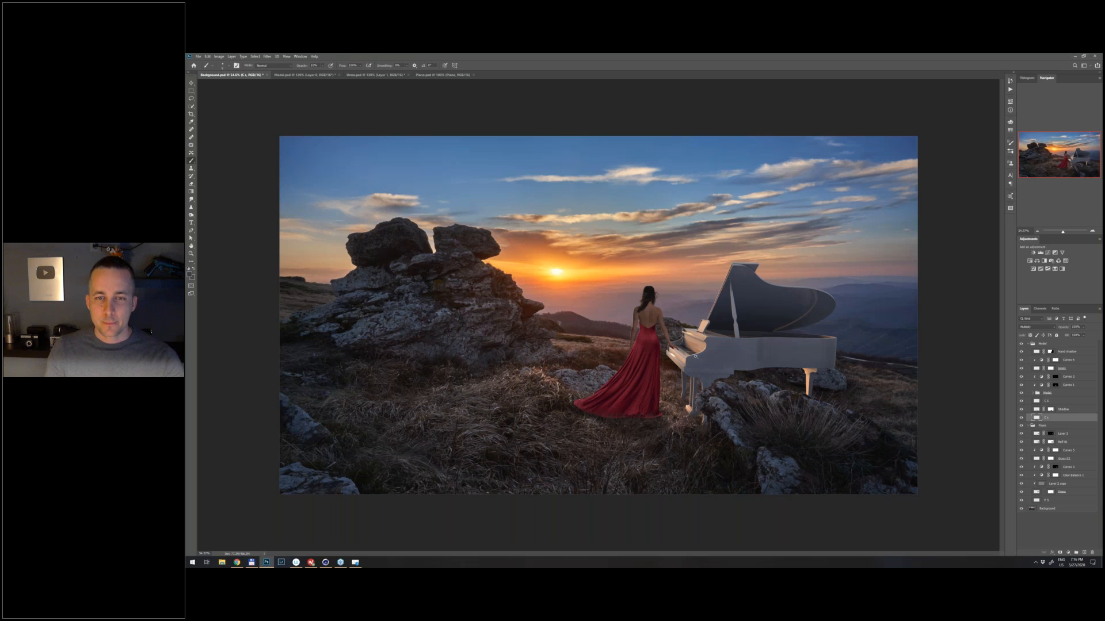
pyautogui.moveTo(695, 356); pyautogui.dragTo(684, 368)
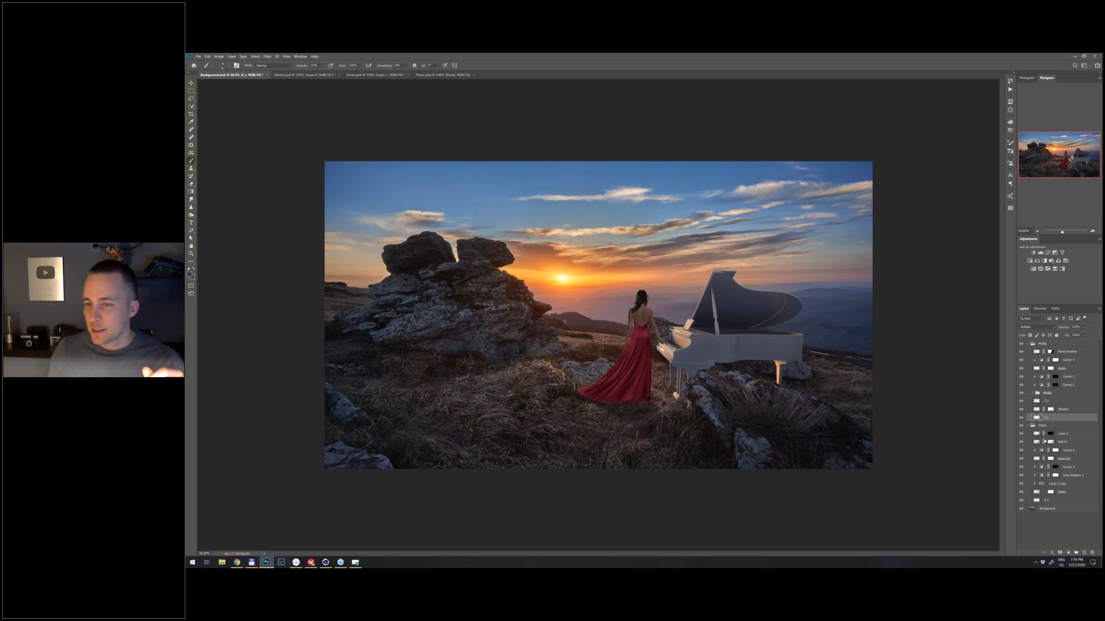
pyautogui.click(1034, 392)
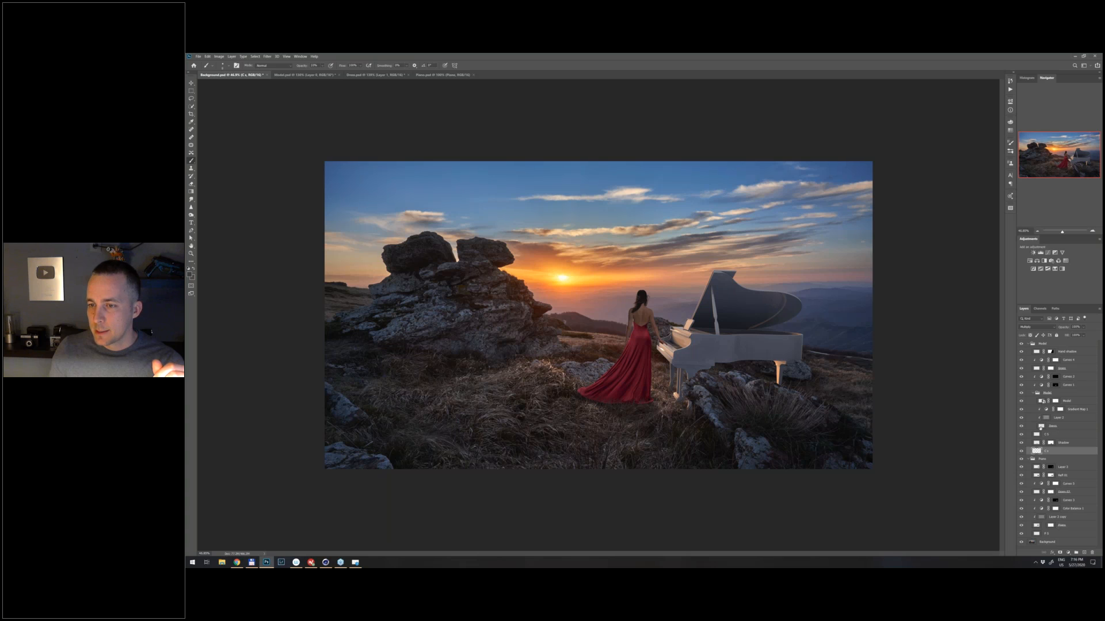
pyautogui.click(1040, 385)
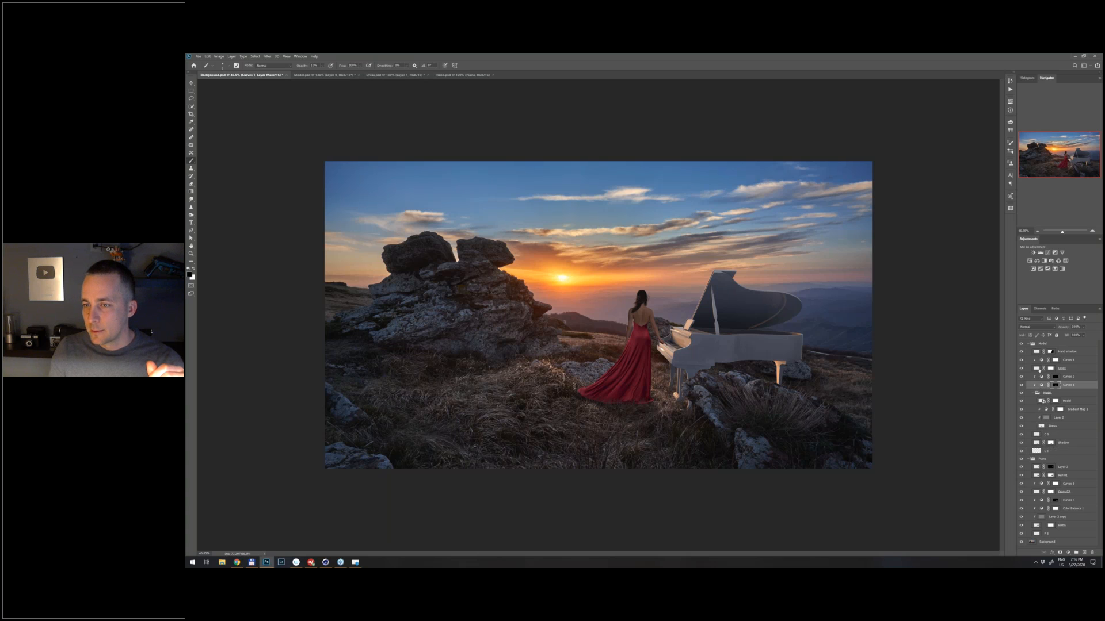
pyautogui.click(1040, 359)
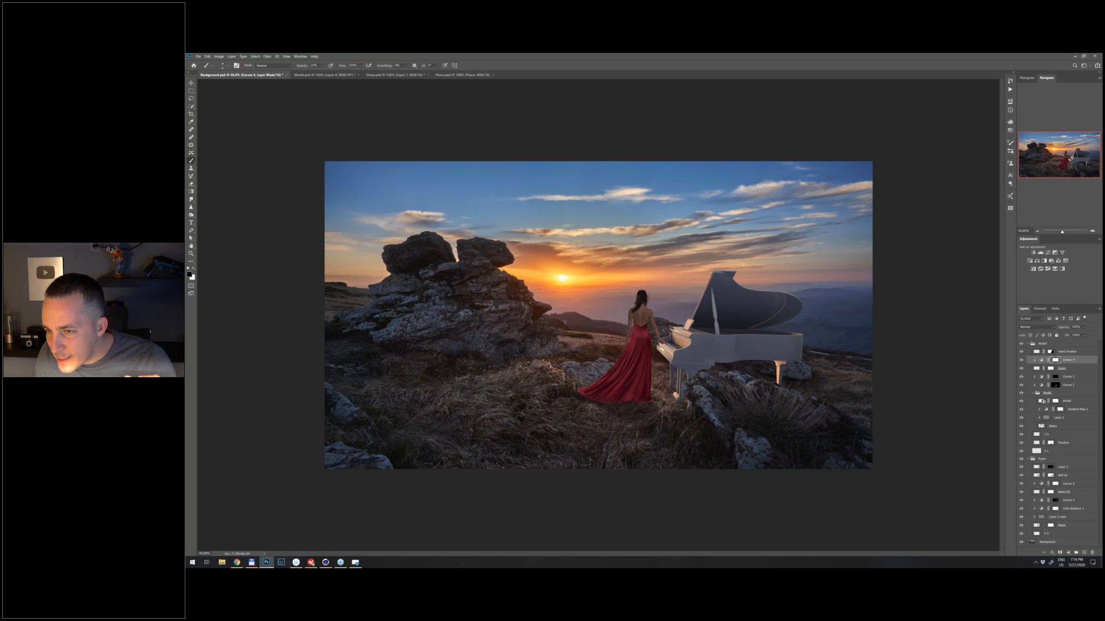
pyautogui.click(1043, 401)
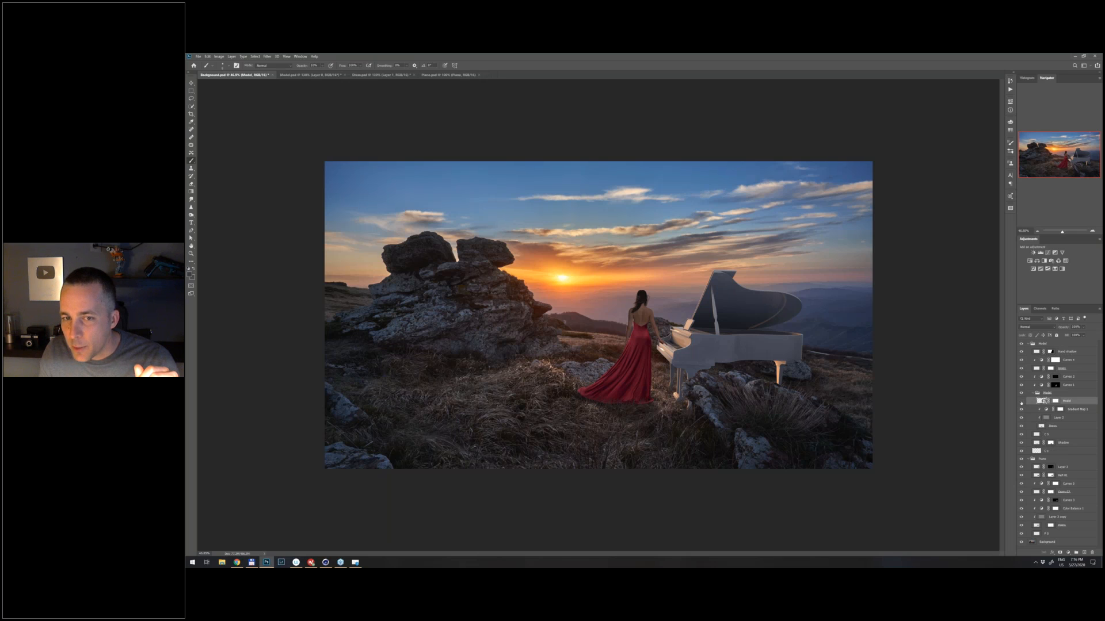
pyautogui.click(1021, 402)
pyautogui.click(1021, 402)
pyautogui.click(1022, 426)
pyautogui.click(1022, 426)
# - Change the middle colour stop of the dress's Gradient Map 1 to a slightly pinker crimson
pyautogui.doubleClick(1047, 409)
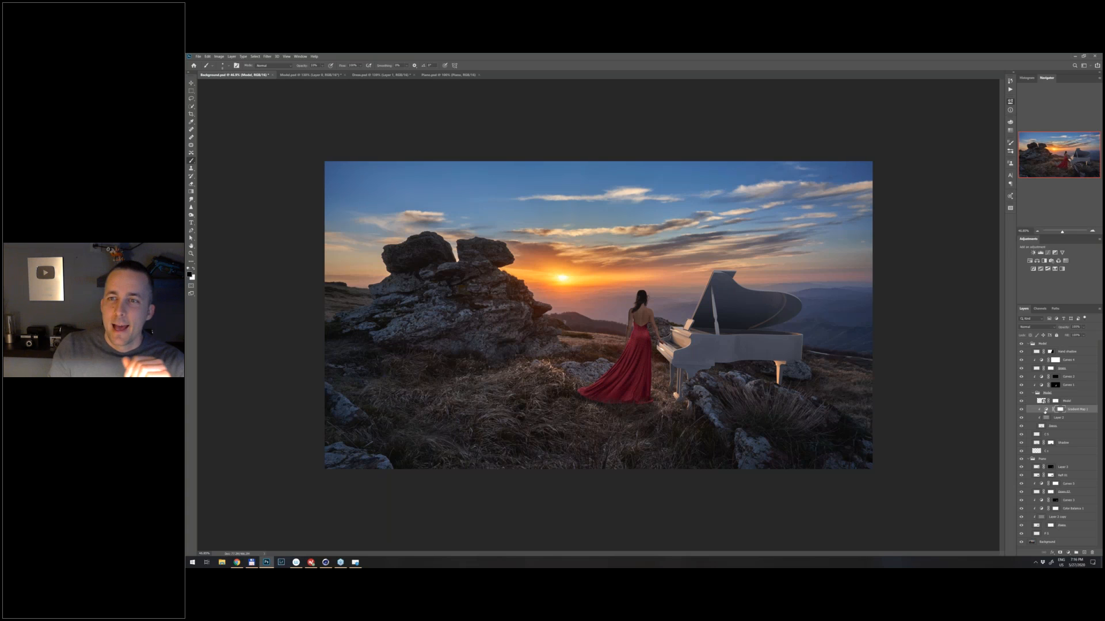
pyautogui.click(947, 120)
pyautogui.click(411, 278)
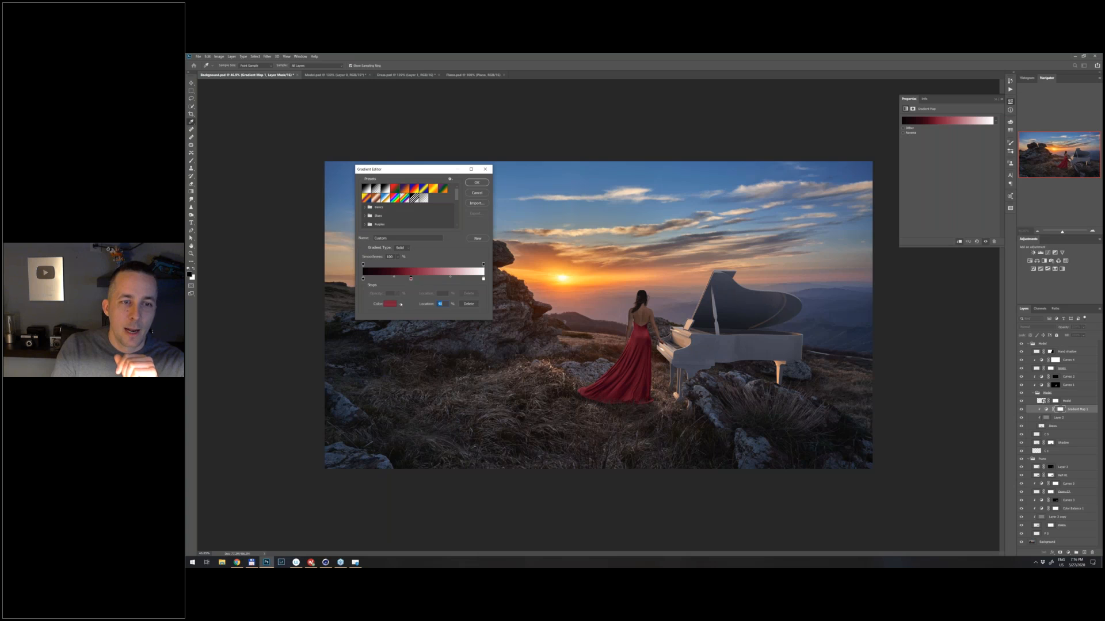
pyautogui.click(390, 304)
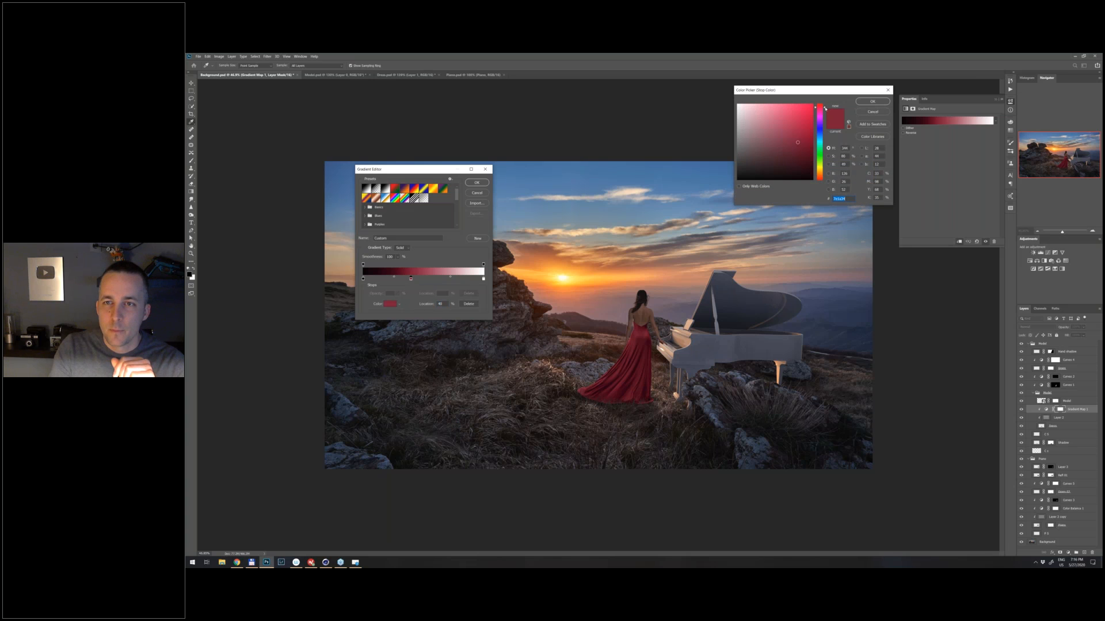
pyautogui.write('7e1a36')
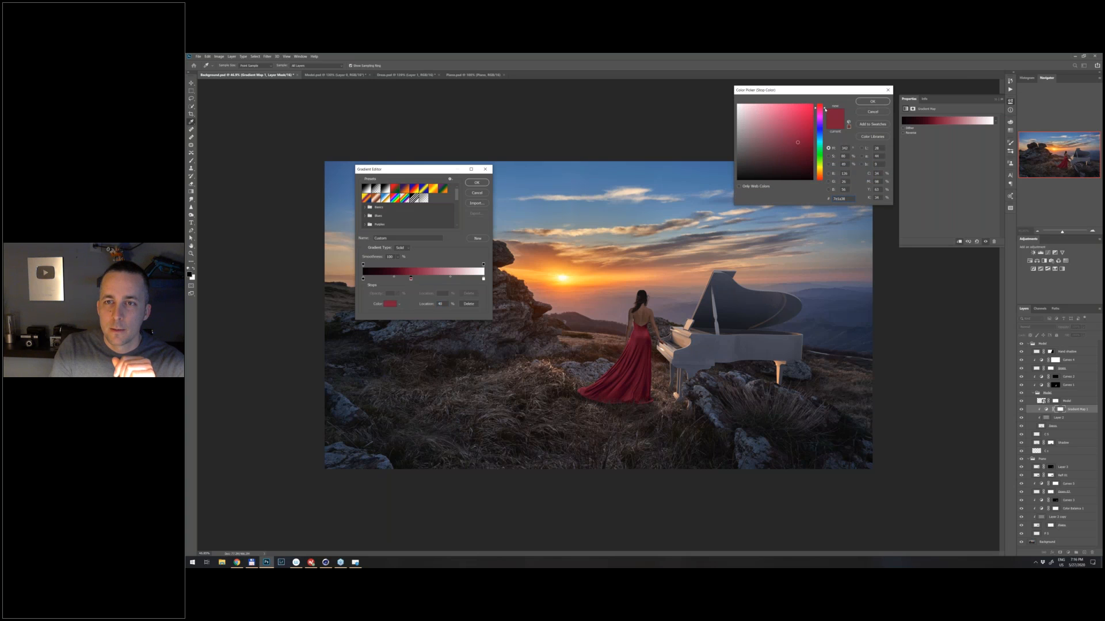
pyautogui.moveTo(797, 143); pyautogui.dragTo(798, 140)
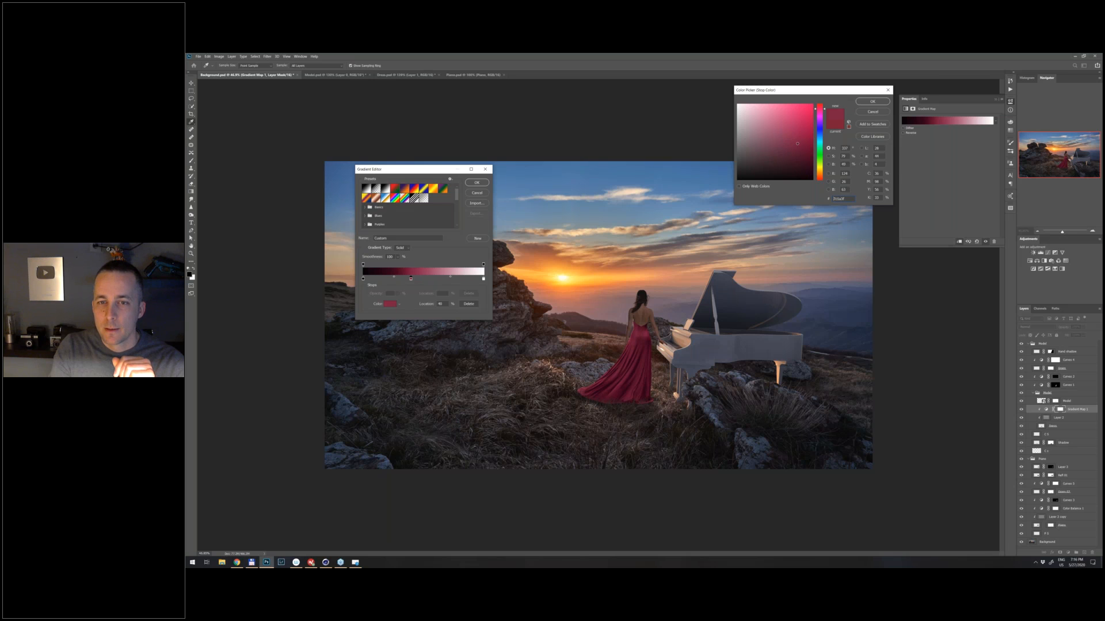
pyautogui.click(863, 104)
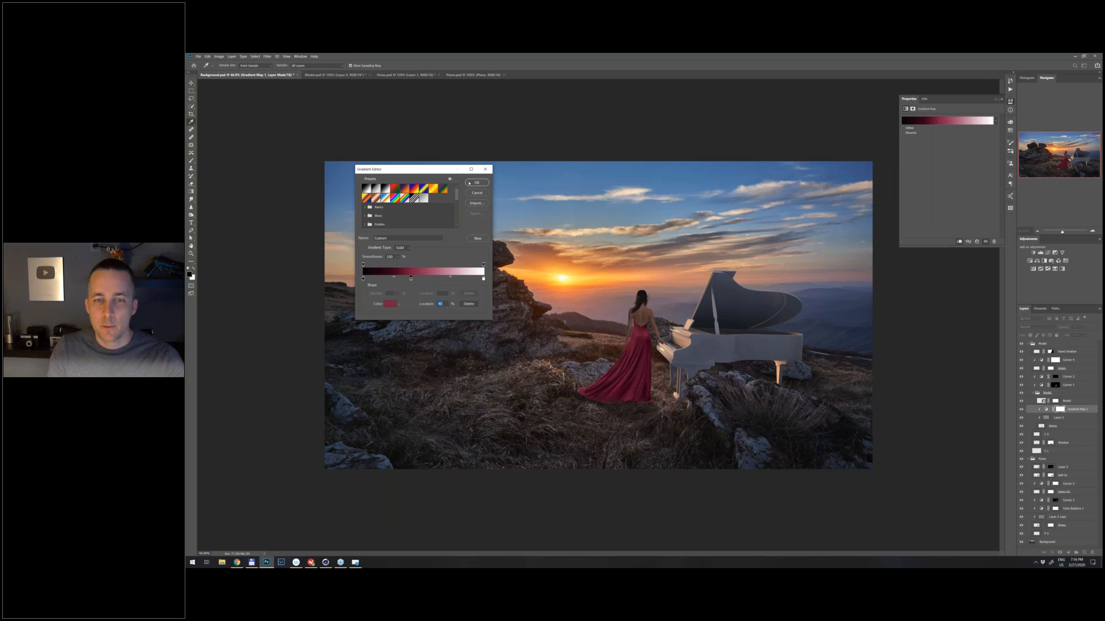
pyautogui.press('Return')
# - Collapse the Model and Piano groups and stamp all visible layers into a new layer at the top of the stack
pyautogui.scroll(5, 676, 364)
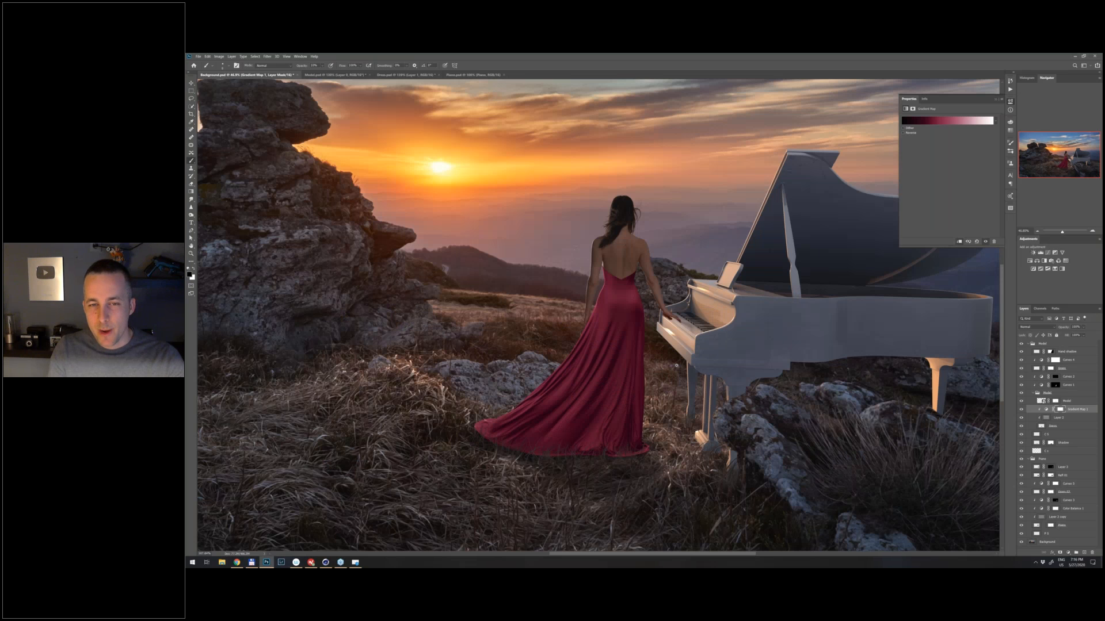
pyautogui.scroll(2, 676, 365)
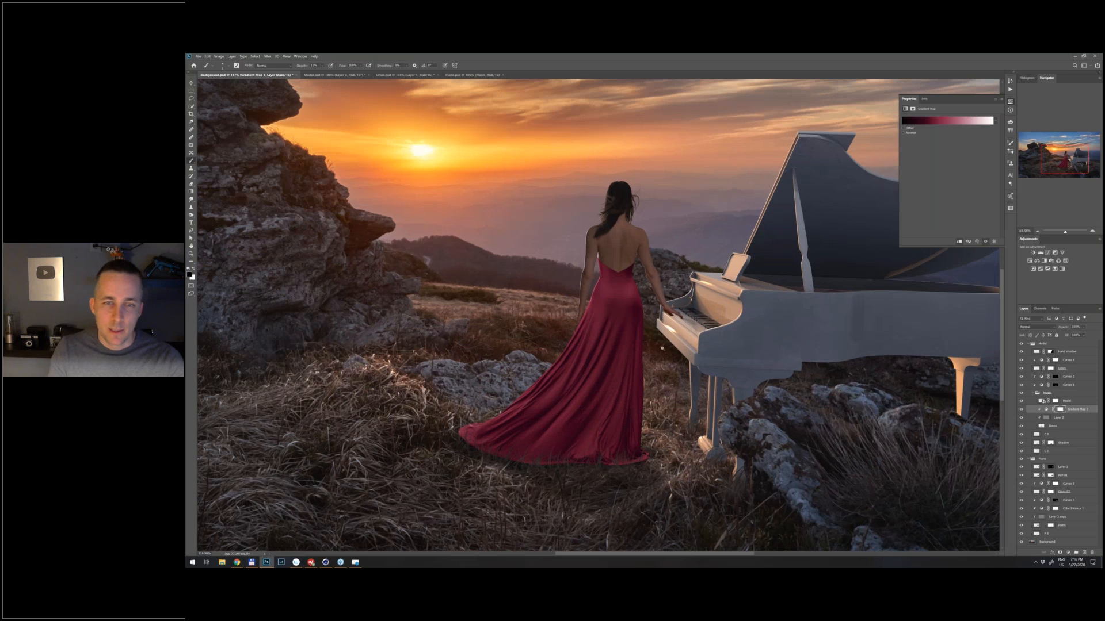
pyautogui.scroll(-6, 656, 349)
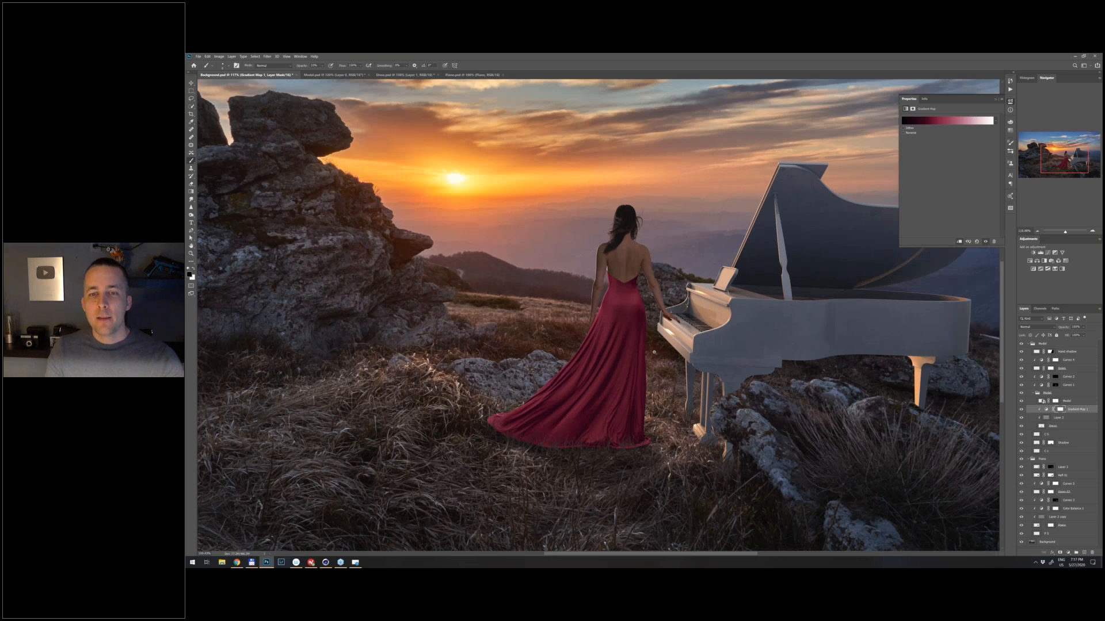
pyautogui.scroll(1, 652, 337)
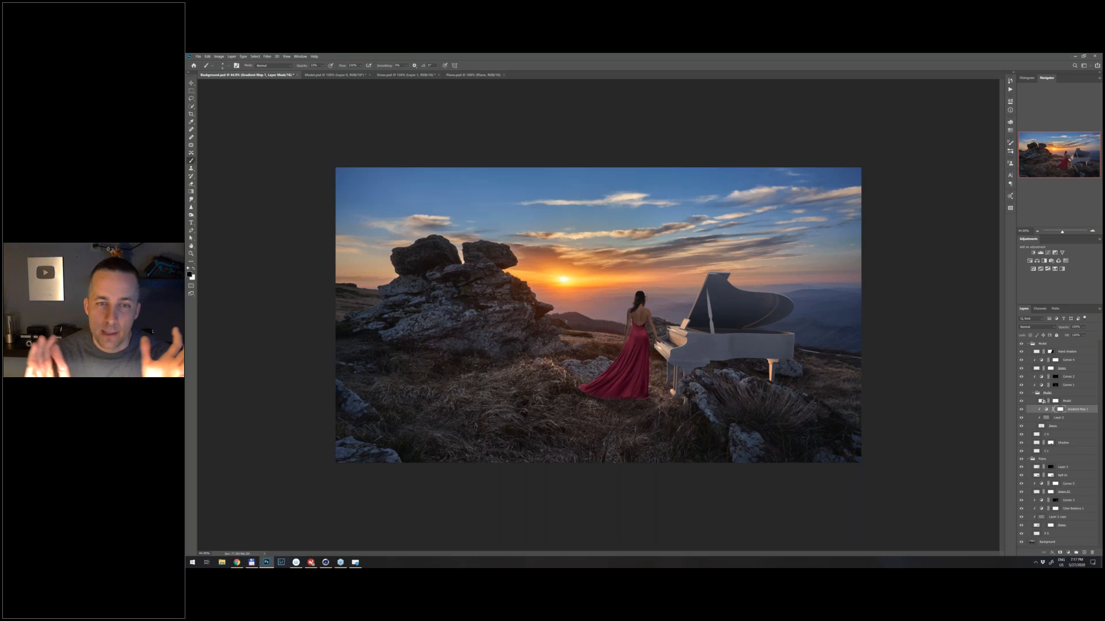
pyautogui.click(1029, 344)
pyautogui.click(1032, 346)
pyautogui.click(1029, 351)
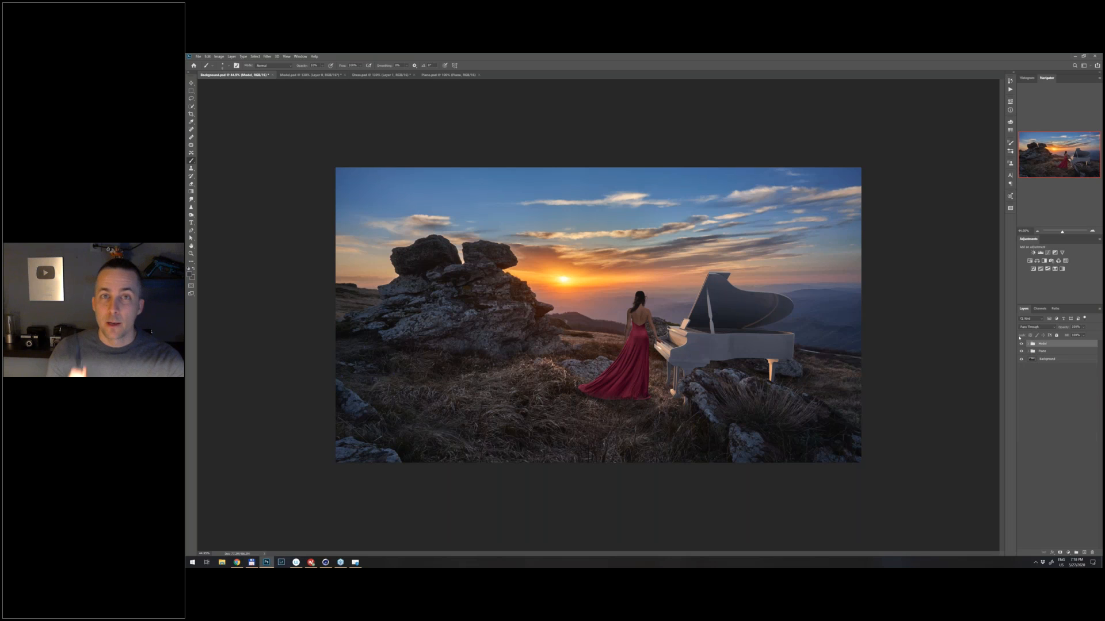
pyautogui.hotkey('ctrl', 'shift', 'alt', 'e')
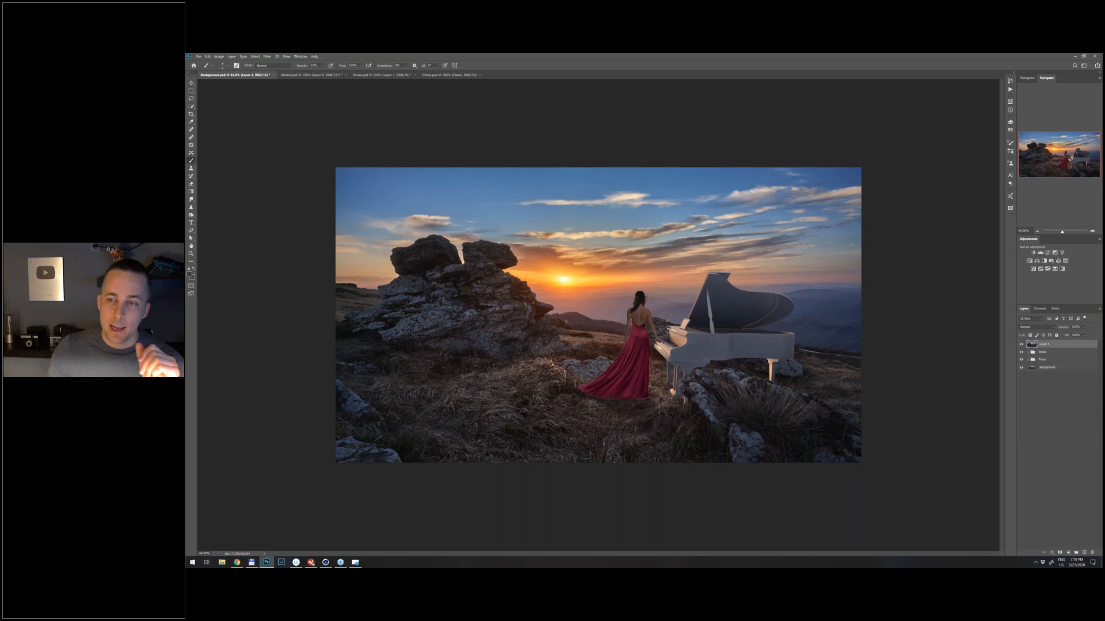
# - Convert the stamped layer to a Smart Object and open the Effects settings of the Camera Raw Filter on it
pyautogui.rightClick(1067, 344)
pyautogui.click(1056, 174)
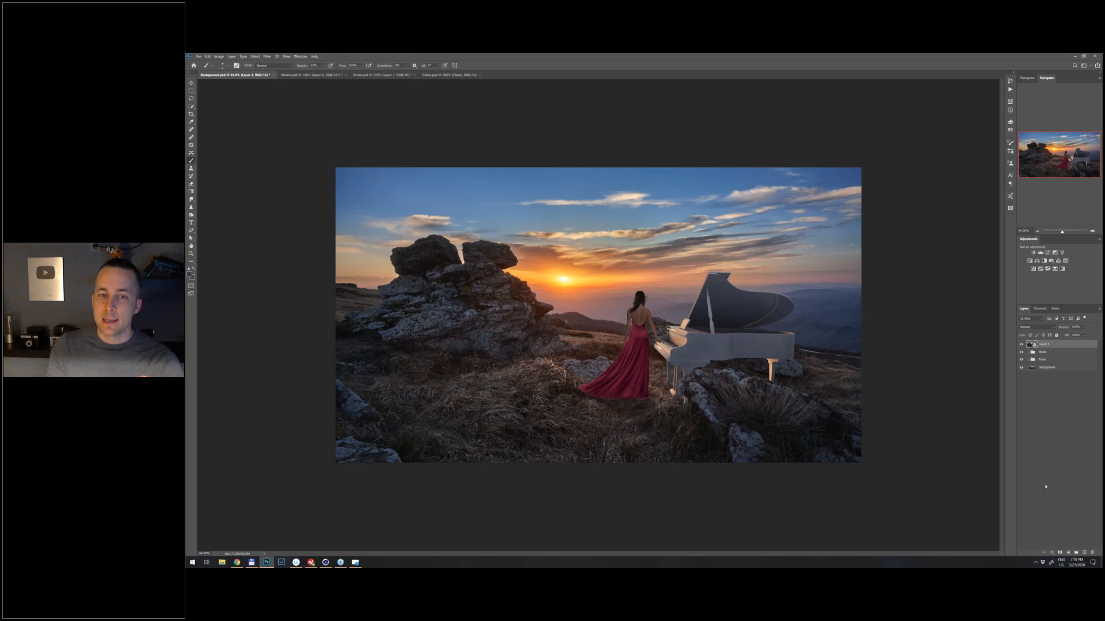
pyautogui.click(267, 57)
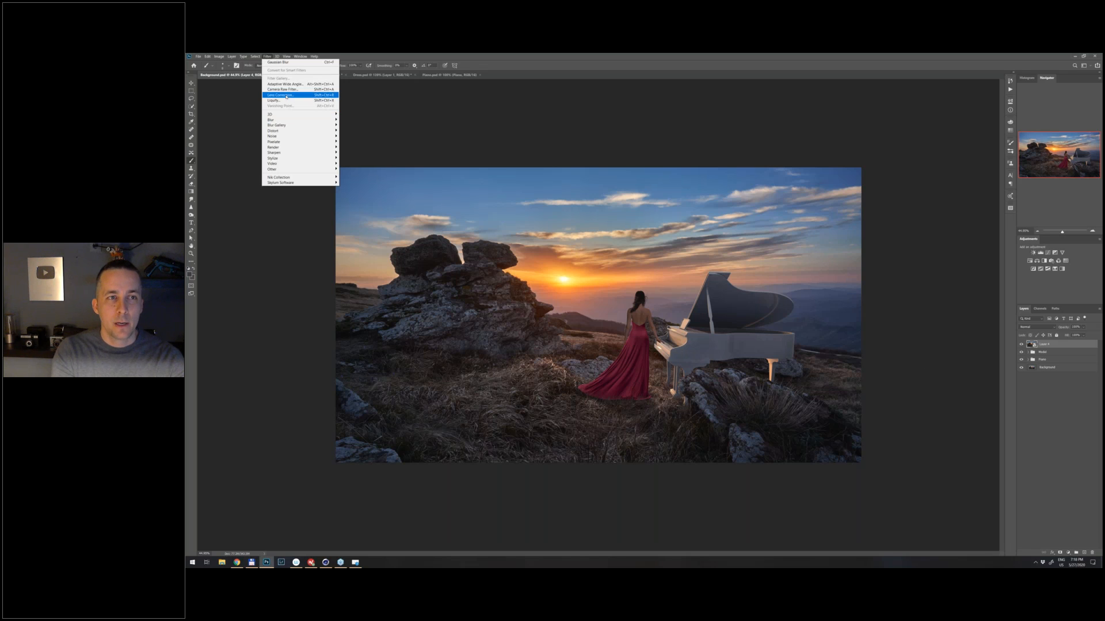
pyautogui.click(285, 94)
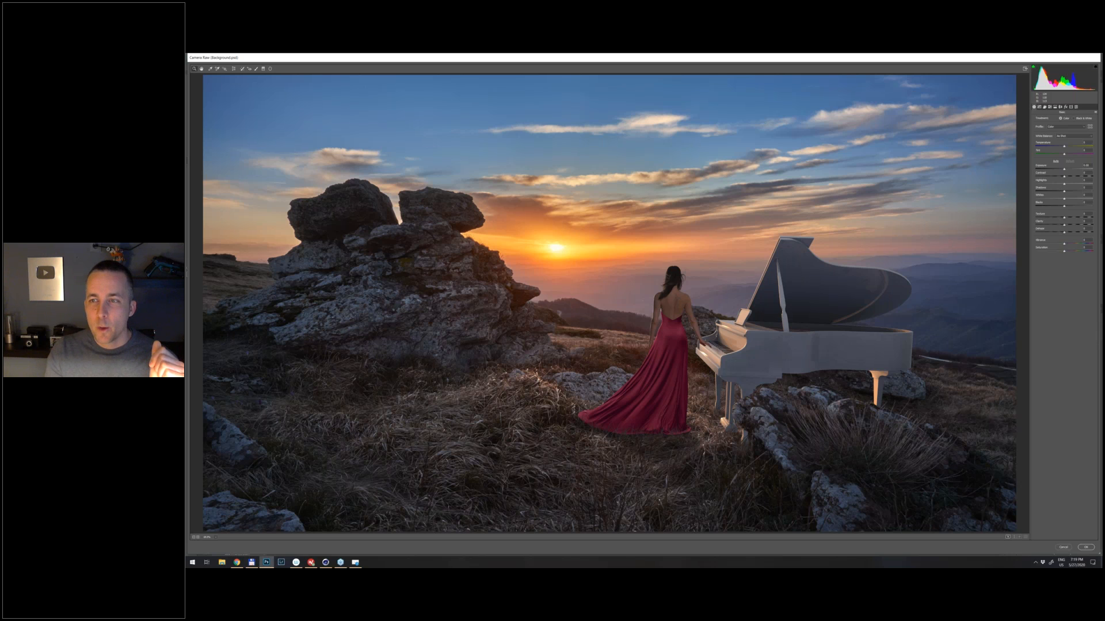
pyautogui.click(1065, 107)
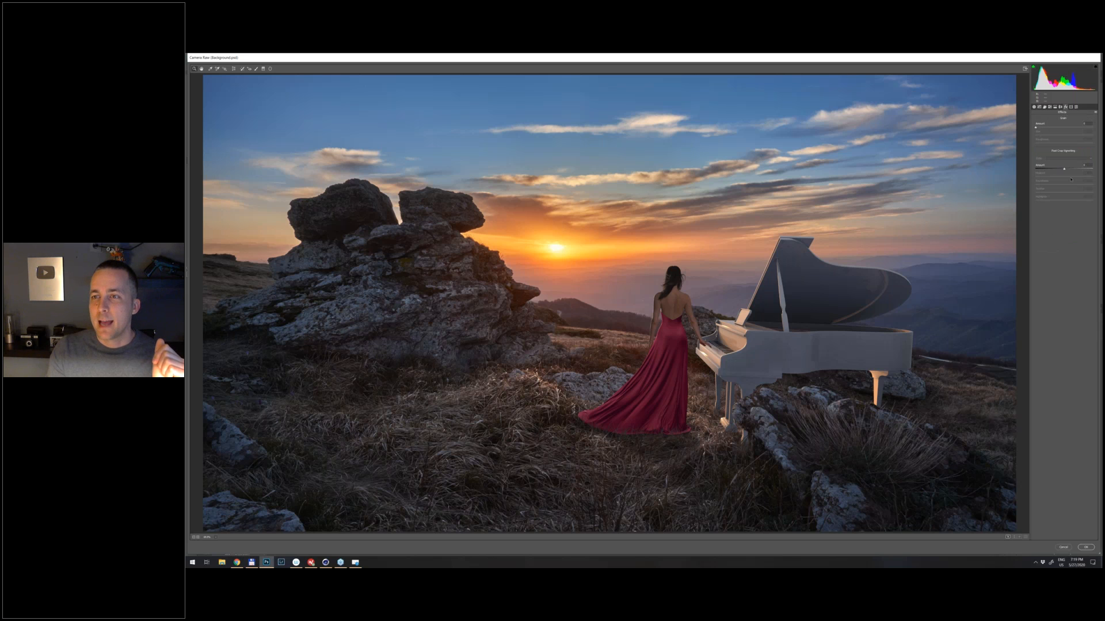
# - Try the darkest post-crop vignette with no feather, testing different roundness and midpoint settings to preview its shape
pyautogui.moveTo(1064, 169); pyautogui.dragTo(1036, 169)
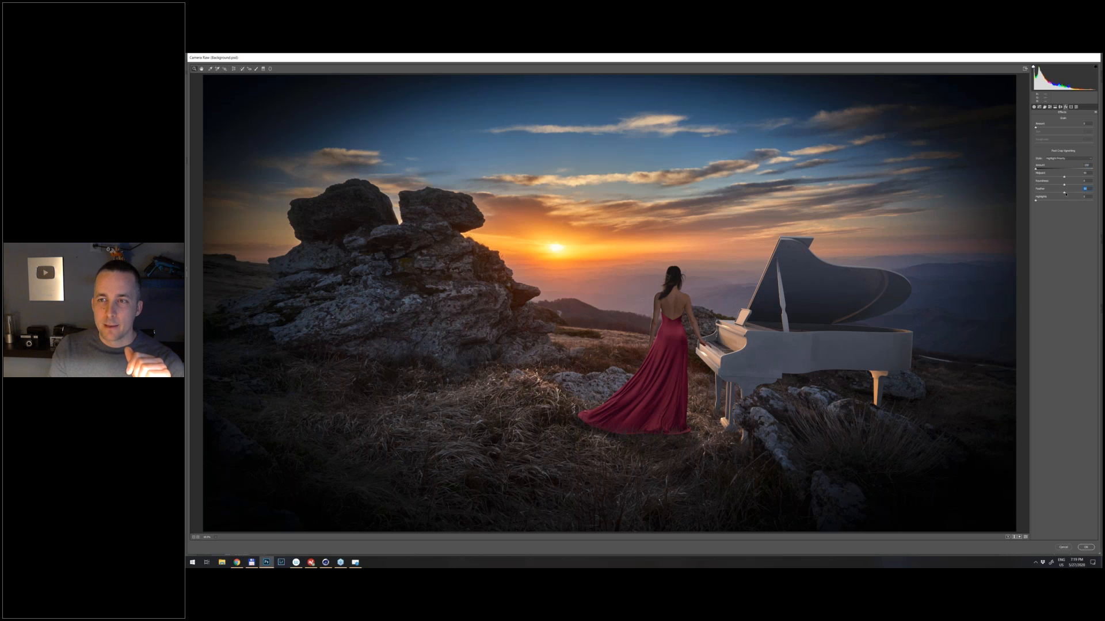
pyautogui.moveTo(1069, 195); pyautogui.dragTo(911, 238)
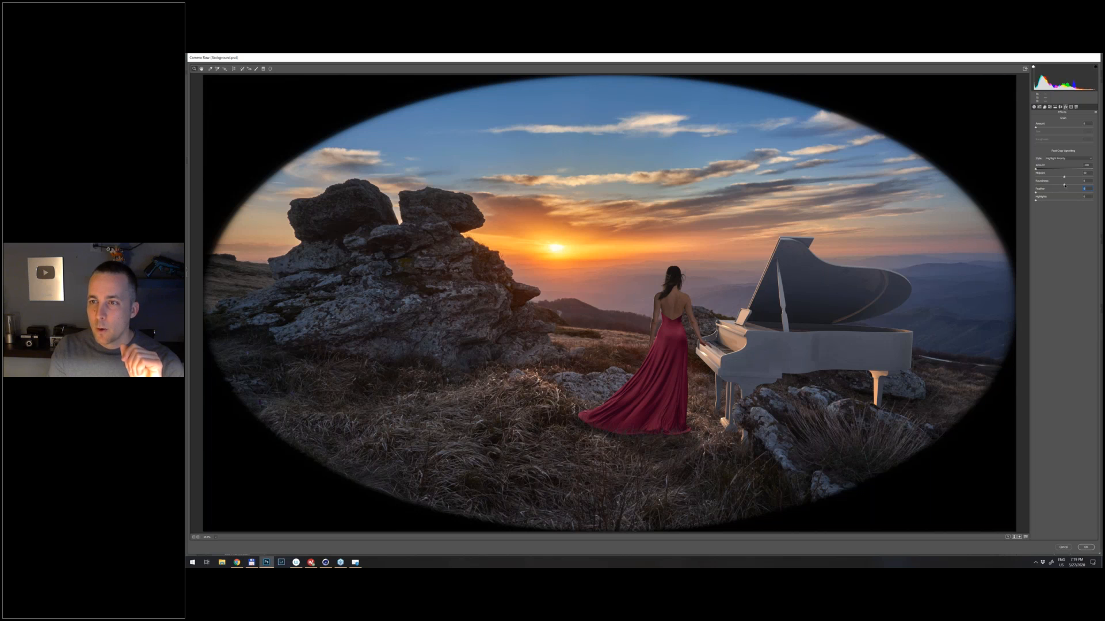
pyautogui.moveTo(1057, 187); pyautogui.dragTo(1092, 186)
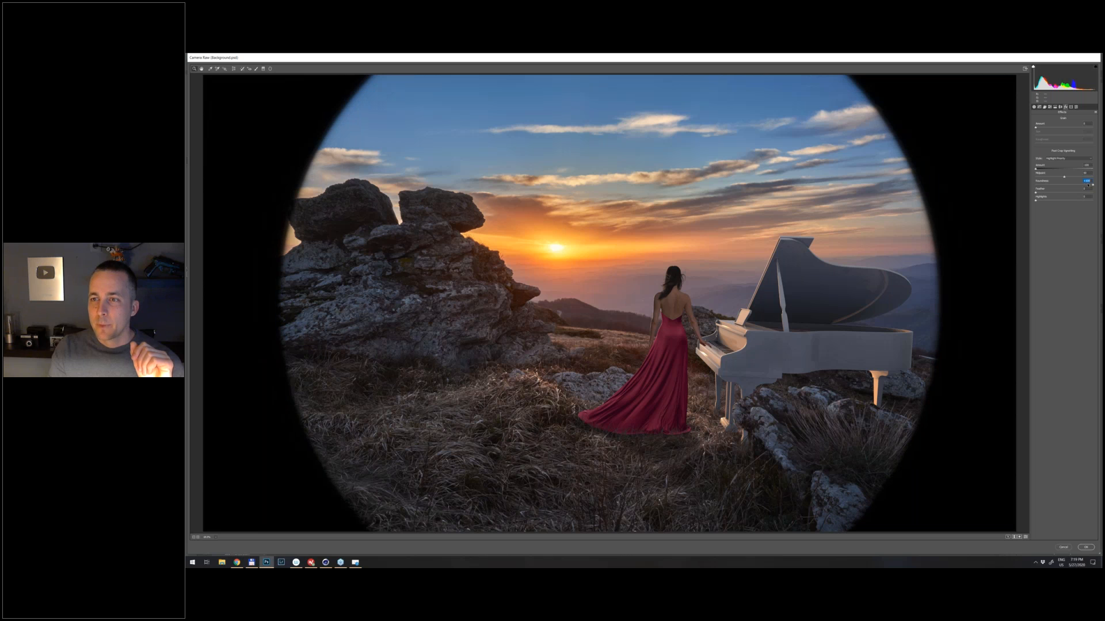
pyautogui.moveTo(1088, 185); pyautogui.dragTo(1062, 187)
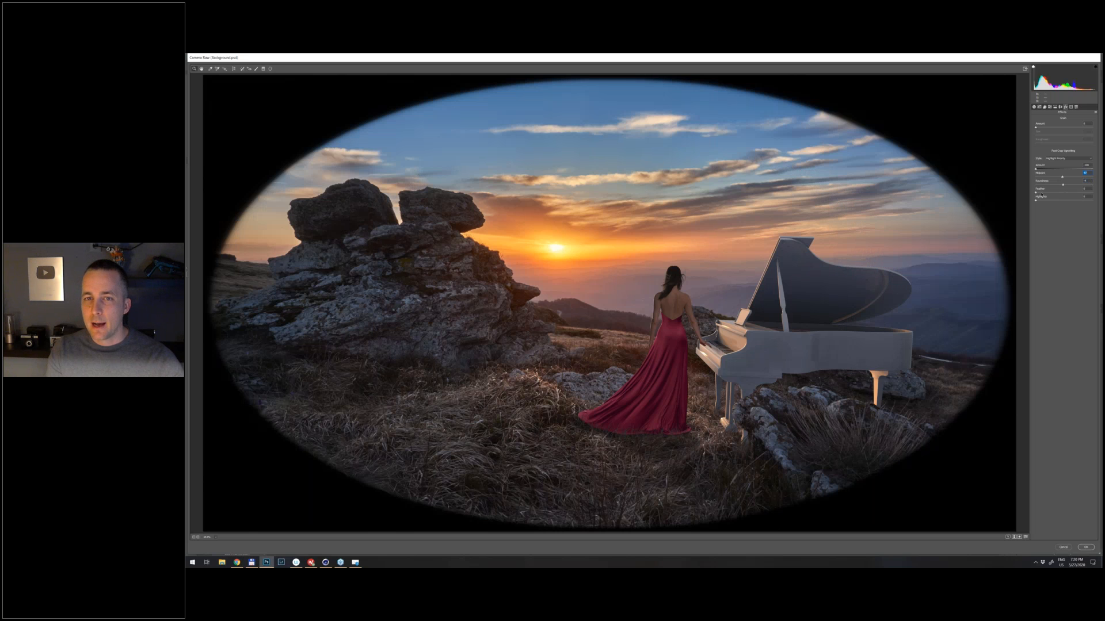
# - Restore a soft feather on the post-crop vignette and set a small negative amount that subtly darkens the image edges
pyautogui.moveTo(1041, 195); pyautogui.dragTo(1061, 170)
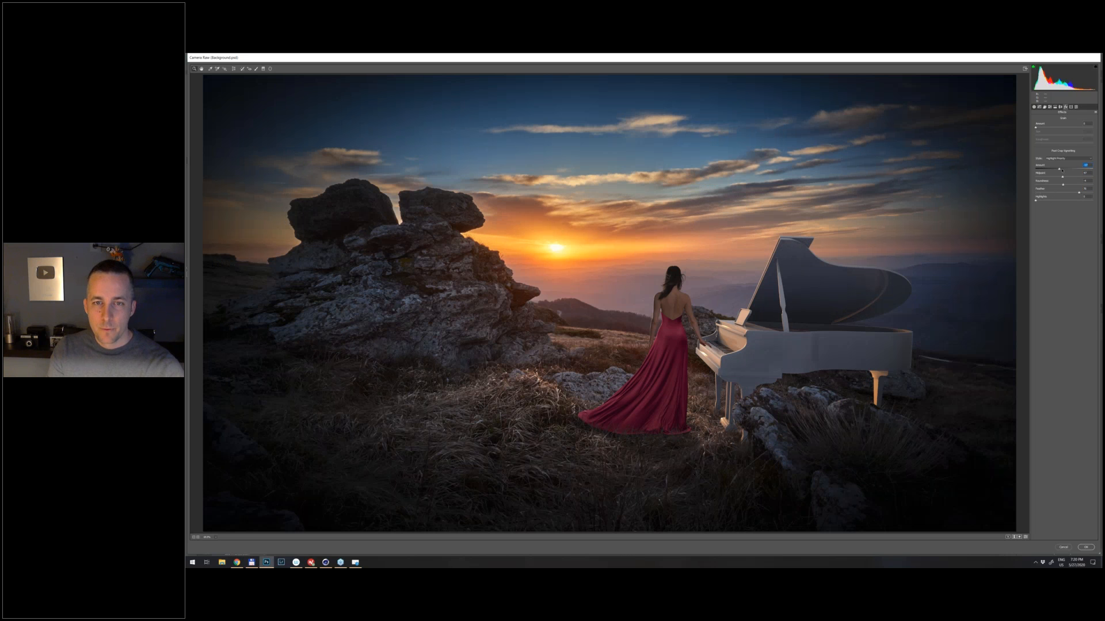
pyautogui.moveTo(1062, 170); pyautogui.dragTo(1060, 172)
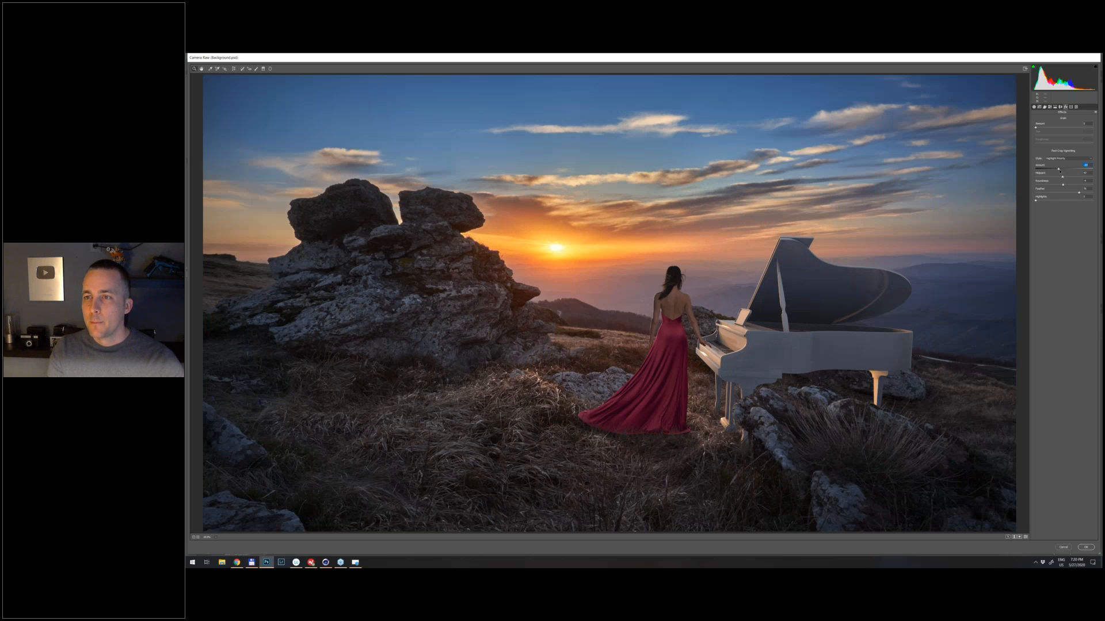
pyautogui.doubleClick(1060, 170)
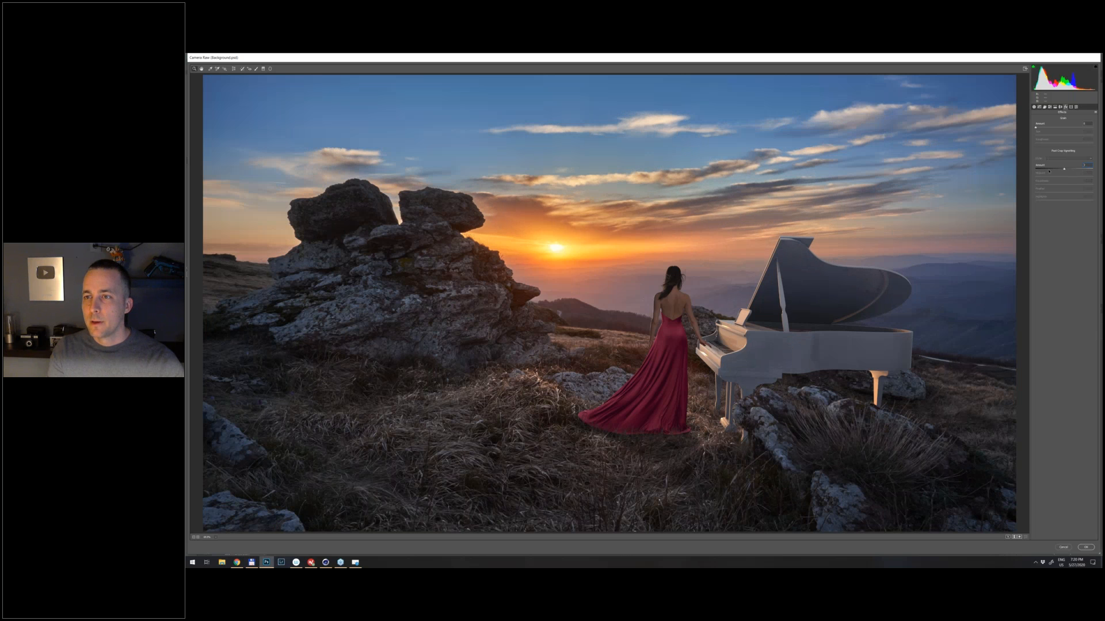
pyautogui.moveTo(1064, 169); pyautogui.dragTo(1062, 170)
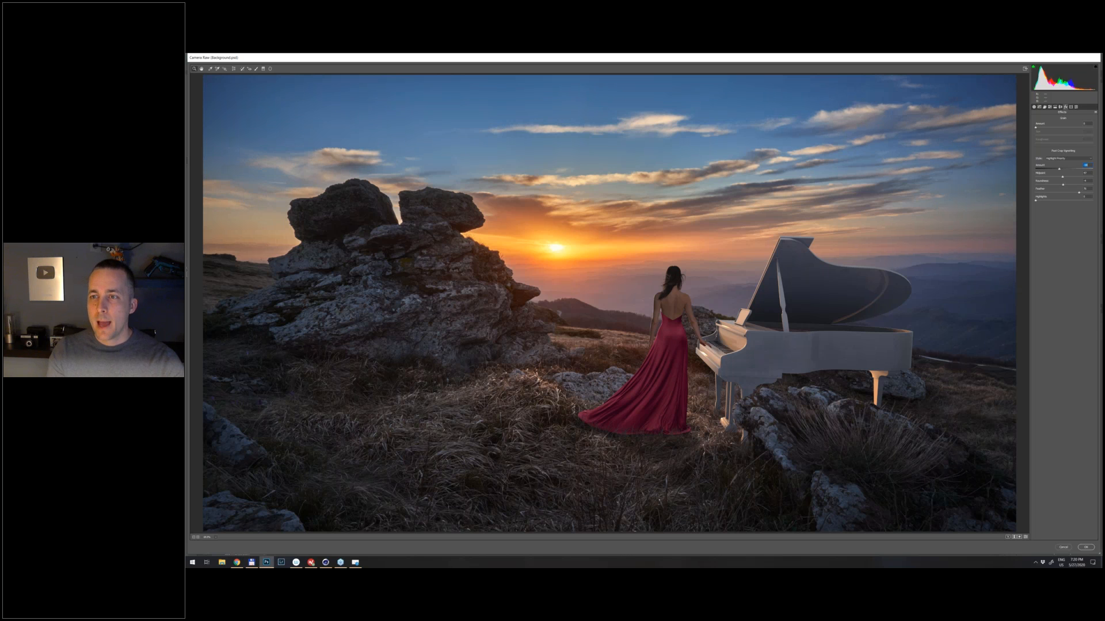
# - Adjust the basic Camera Raw tones: raise contrast, texture and vibrance slightly, lower clarity and saturation a touch, and warm the temperature slightly
pyautogui.click(1034, 107)
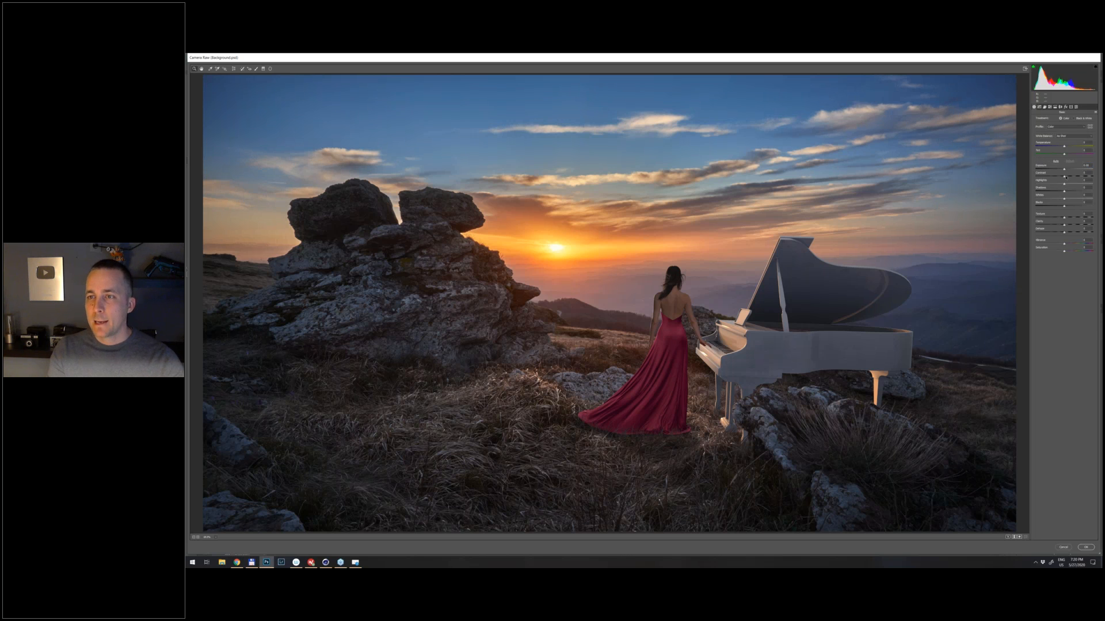
pyautogui.moveTo(1065, 177)
pyautogui.mouseDown()
pyautogui.moveTo(1090, 179)
pyautogui.moveTo(1068, 177)
pyautogui.moveTo(1067, 192)
pyautogui.mouseUp()
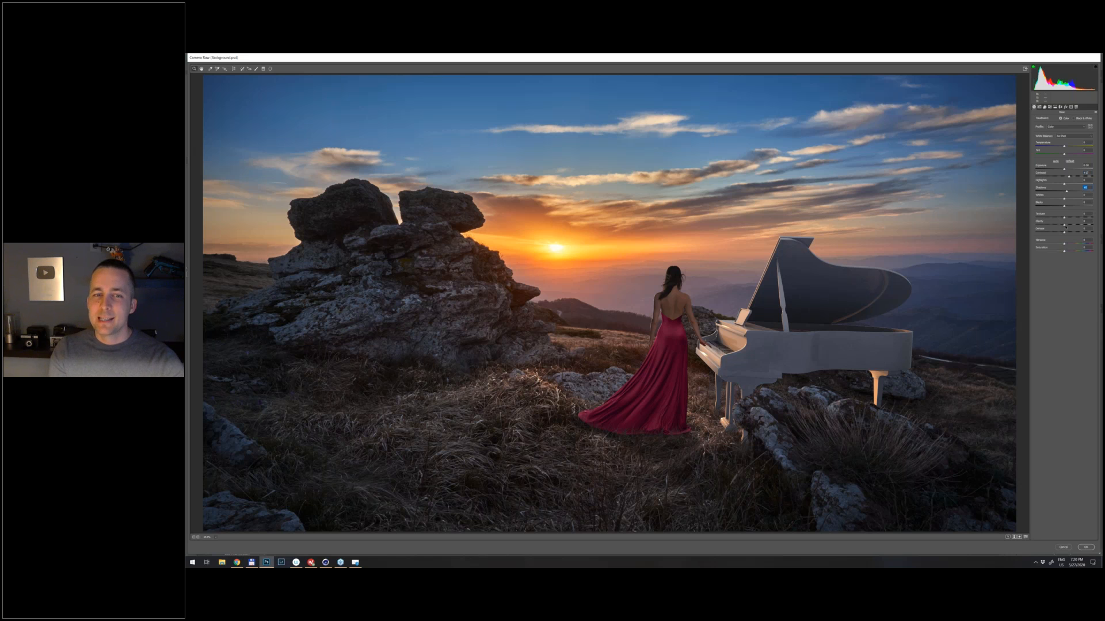
pyautogui.moveTo(1064, 224); pyautogui.dragTo(1068, 224)
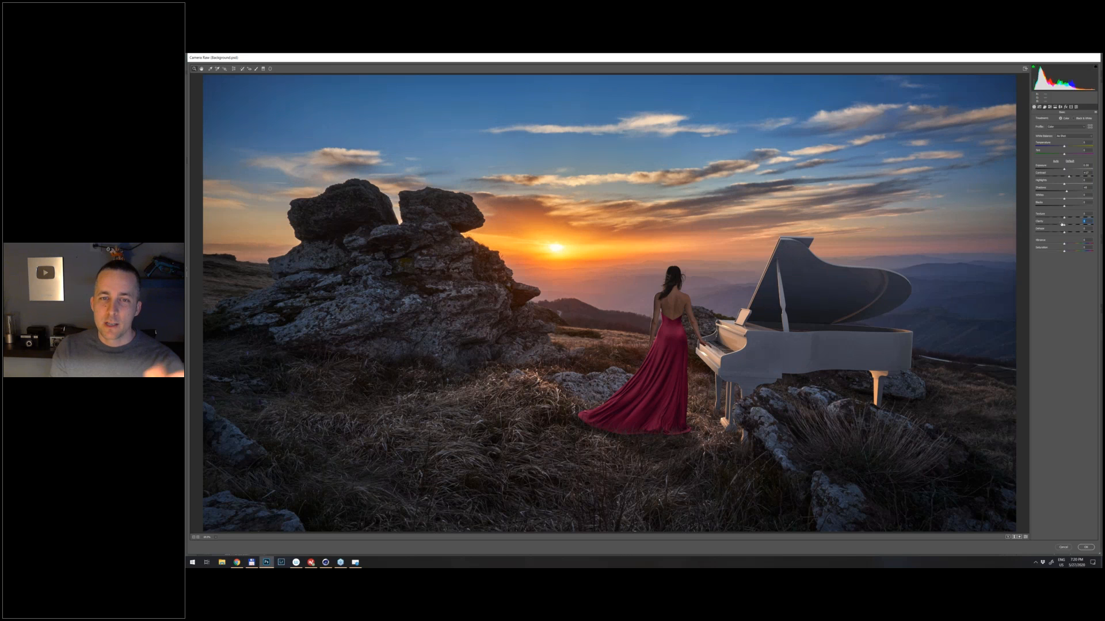
pyautogui.moveTo(1062, 225)
pyautogui.mouseDown()
pyautogui.moveTo(1049, 225)
pyautogui.moveTo(1063, 225)
pyautogui.mouseUp()
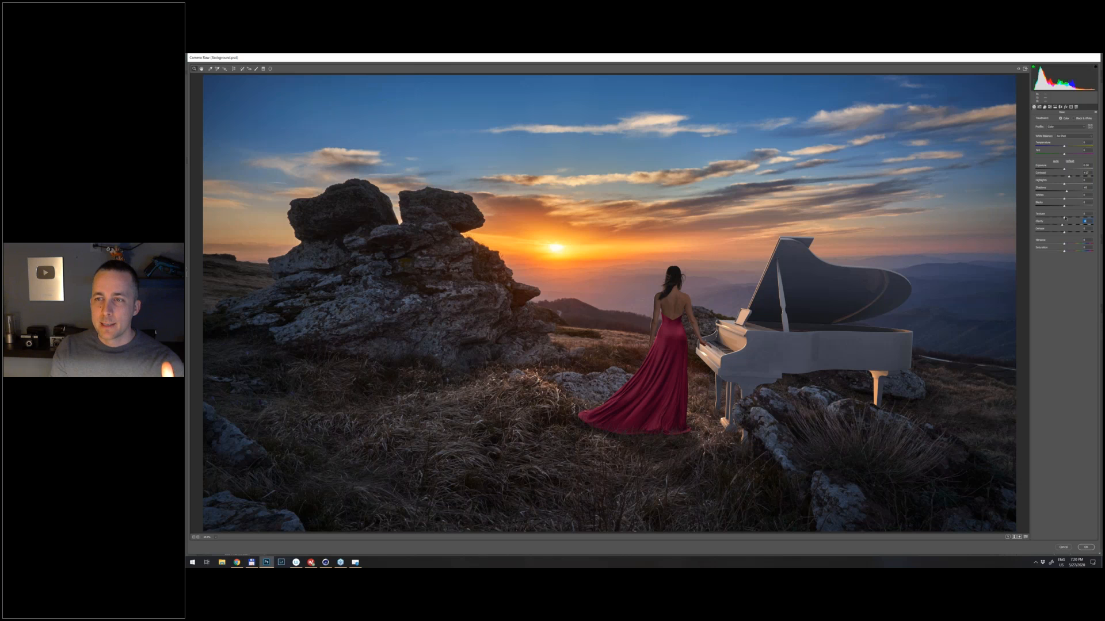
pyautogui.moveTo(1064, 217); pyautogui.dragTo(1069, 217)
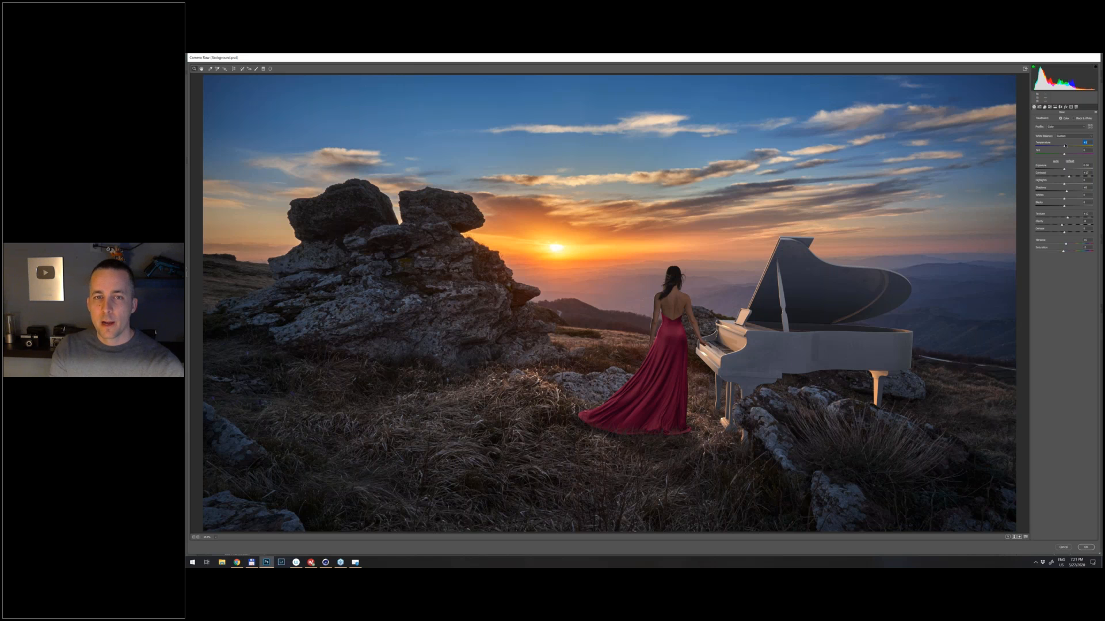
pyautogui.moveTo(1065, 145); pyautogui.dragTo(1066, 147)
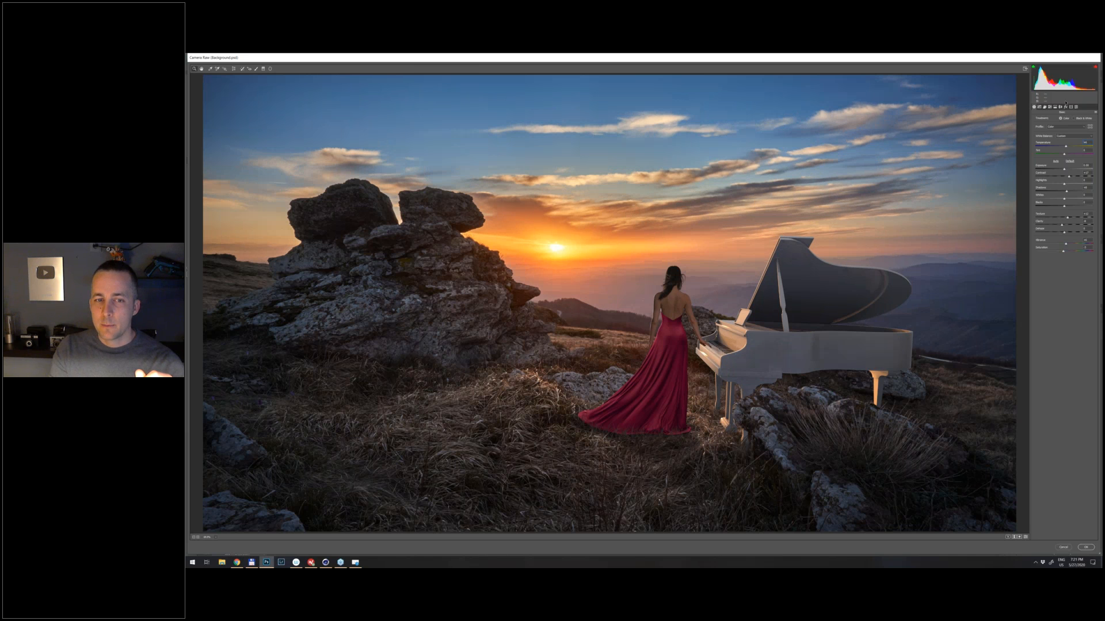
# - Add a faint blue split-toning tint to the shadows, testing strong saturation and different balance settings before settling on a balance favouring the highlights
pyautogui.click(1054, 107)
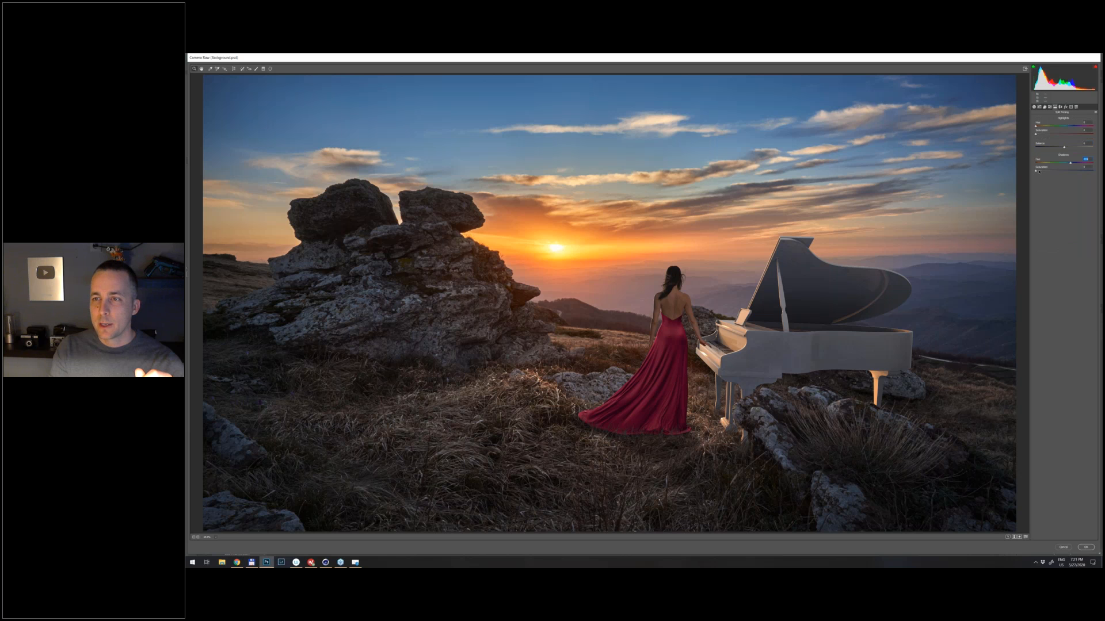
pyautogui.moveTo(1039, 171); pyautogui.dragTo(1041, 171)
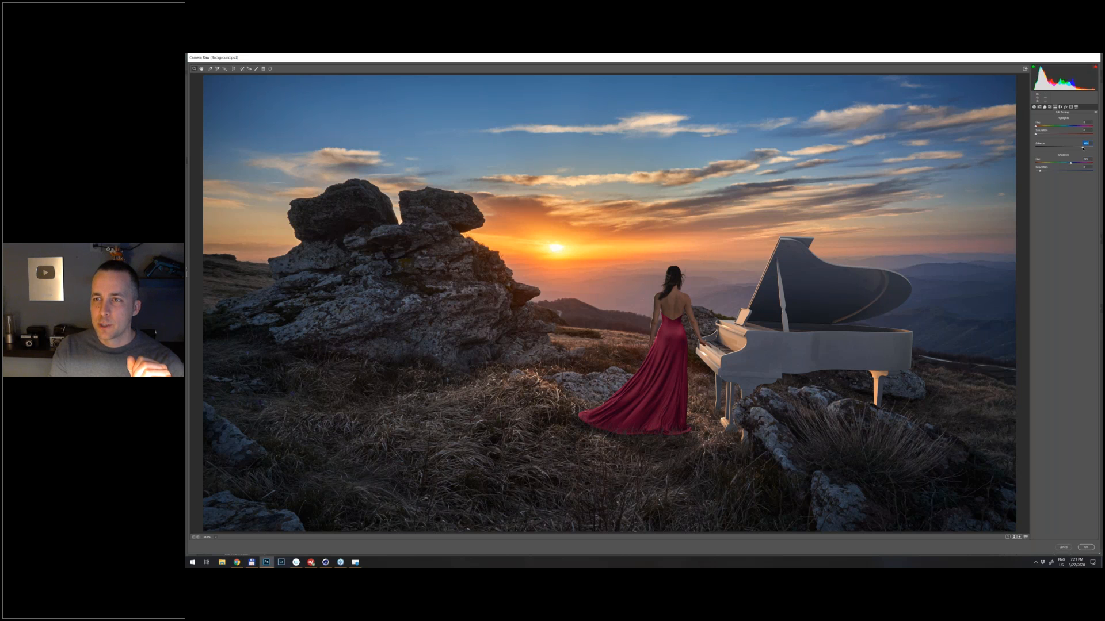
pyautogui.moveTo(1085, 148); pyautogui.dragTo(1067, 148)
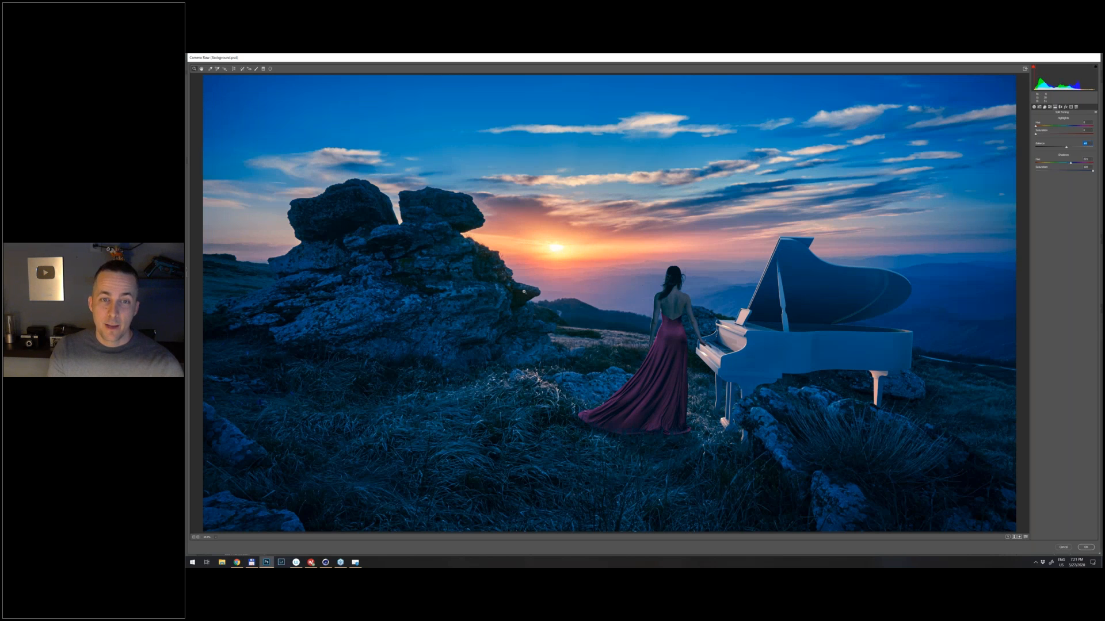
pyautogui.moveTo(1067, 148); pyautogui.dragTo(1037, 150)
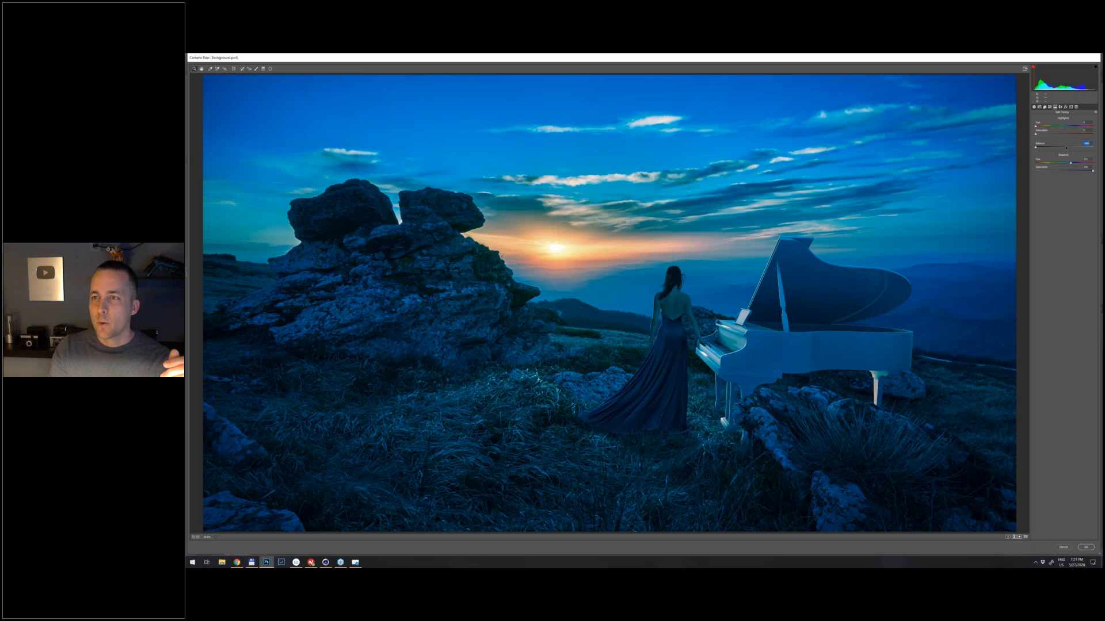
pyautogui.moveTo(1066, 148); pyautogui.dragTo(1074, 148)
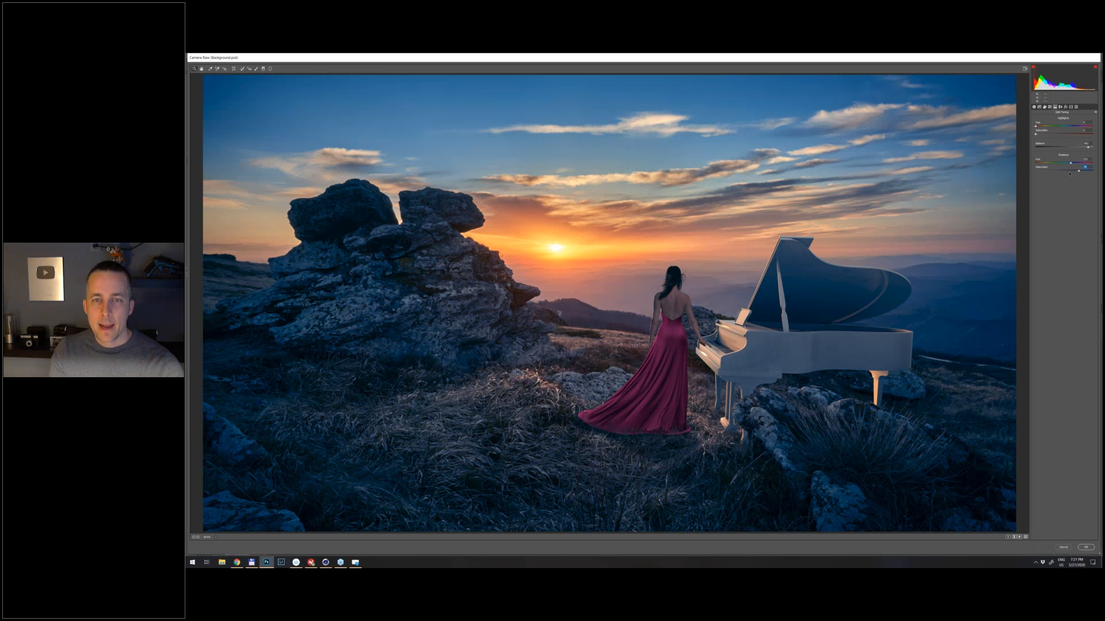
pyautogui.moveTo(1069, 172); pyautogui.dragTo(1038, 170)
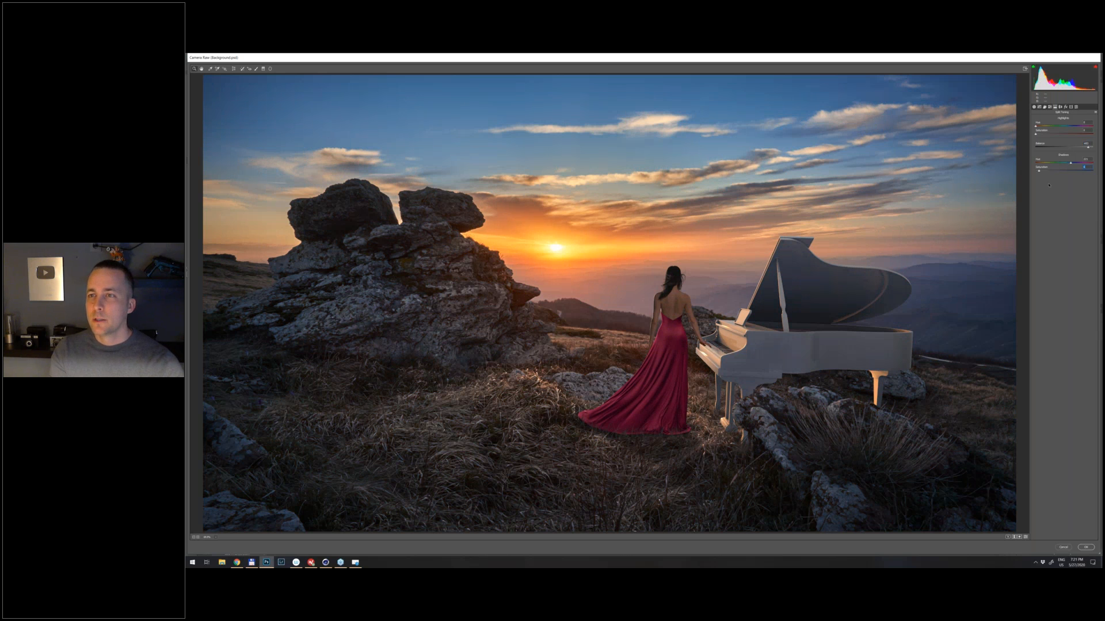
# - Raise the sharpening amount and mask the sharpening using the black-and-white preview, so it affects mainly edges and textured areas
pyautogui.click(1045, 107)
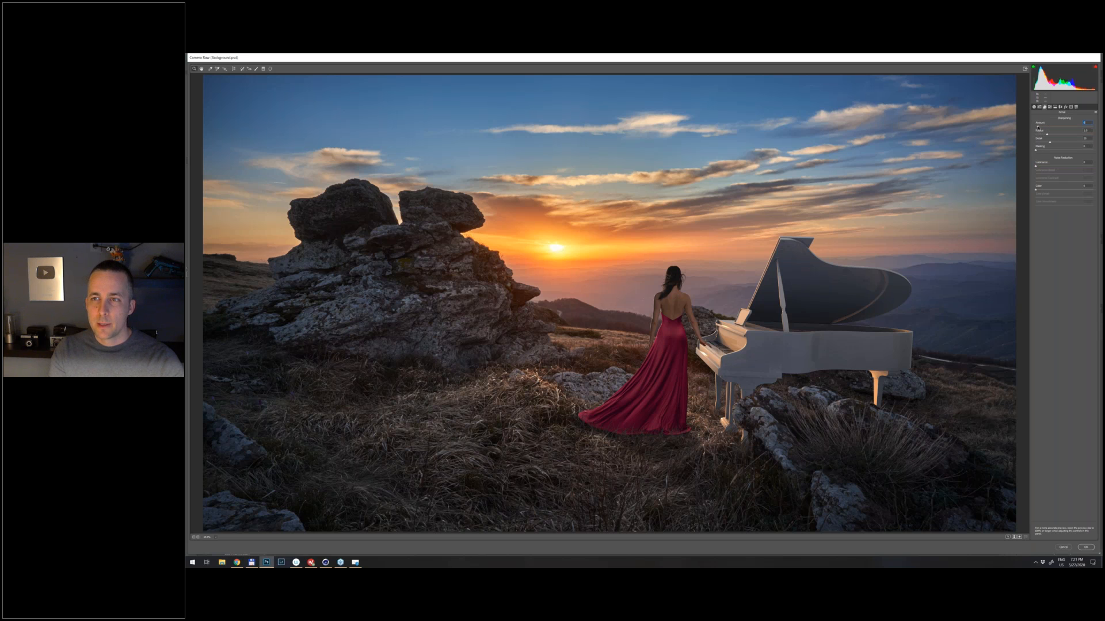
pyautogui.moveTo(1038, 128); pyautogui.dragTo(1059, 127)
pyautogui.moveTo(1035, 150); pyautogui.dragTo(1069, 151)
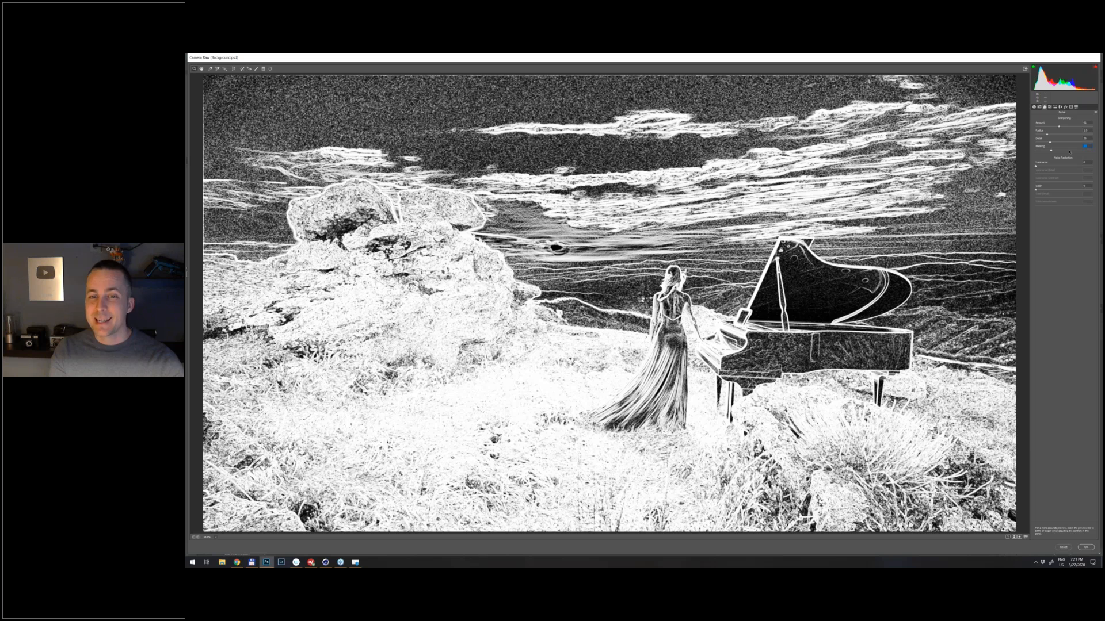
pyautogui.moveTo(1069, 151); pyautogui.dragTo(1073, 154)
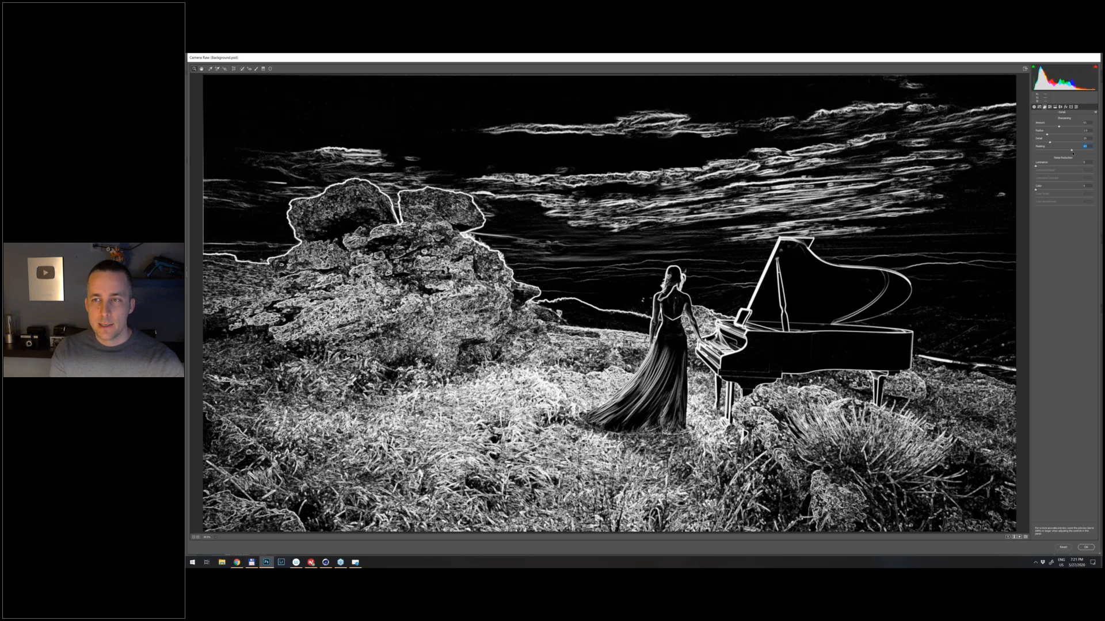
pyautogui.moveTo(1073, 153); pyautogui.dragTo(1088, 152)
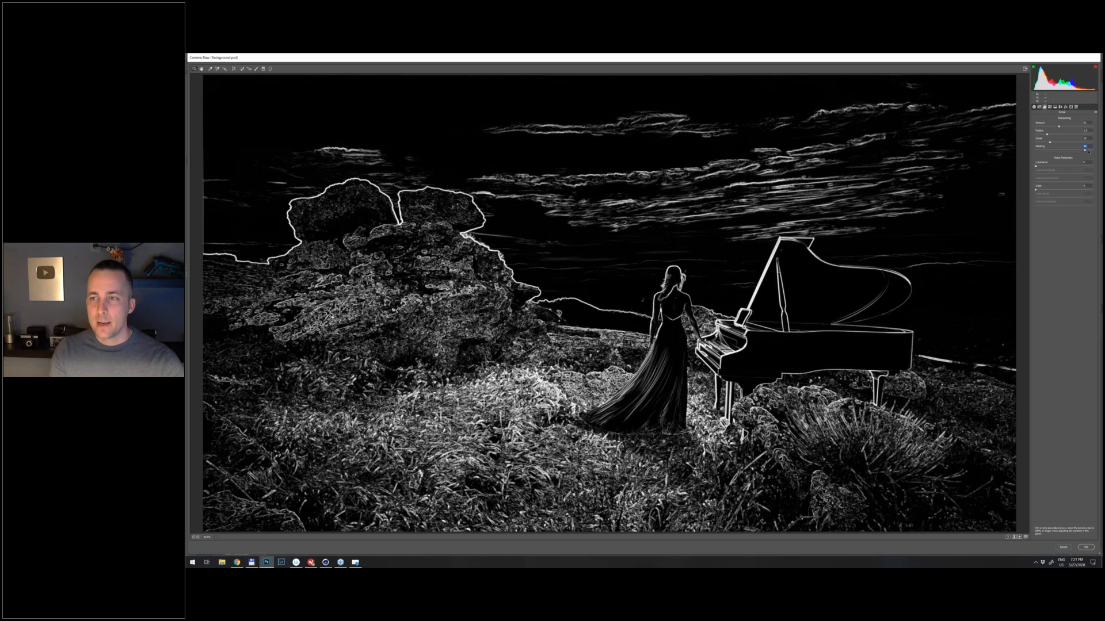
pyautogui.moveTo(1088, 152); pyautogui.dragTo(1071, 156)
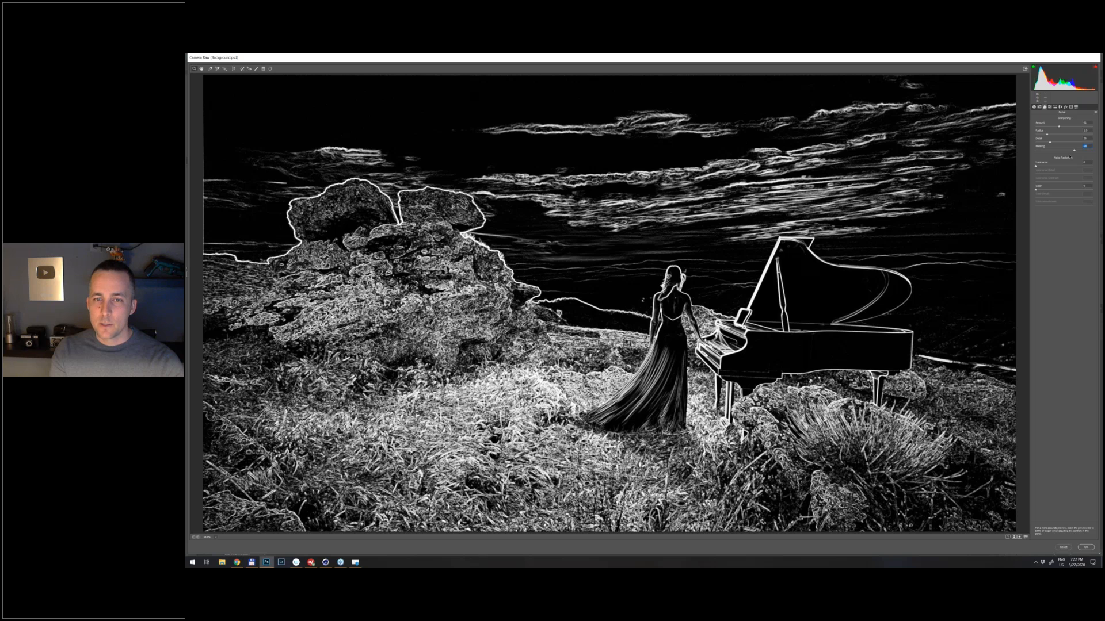
# - Preview small and maximum sharpening radii in the grayscale view and set the radius to a small value
pyautogui.moveTo(1047, 135)
pyautogui.mouseDown()
pyautogui.moveTo(1091, 135)
pyautogui.moveTo(1051, 134)
pyautogui.mouseUp()
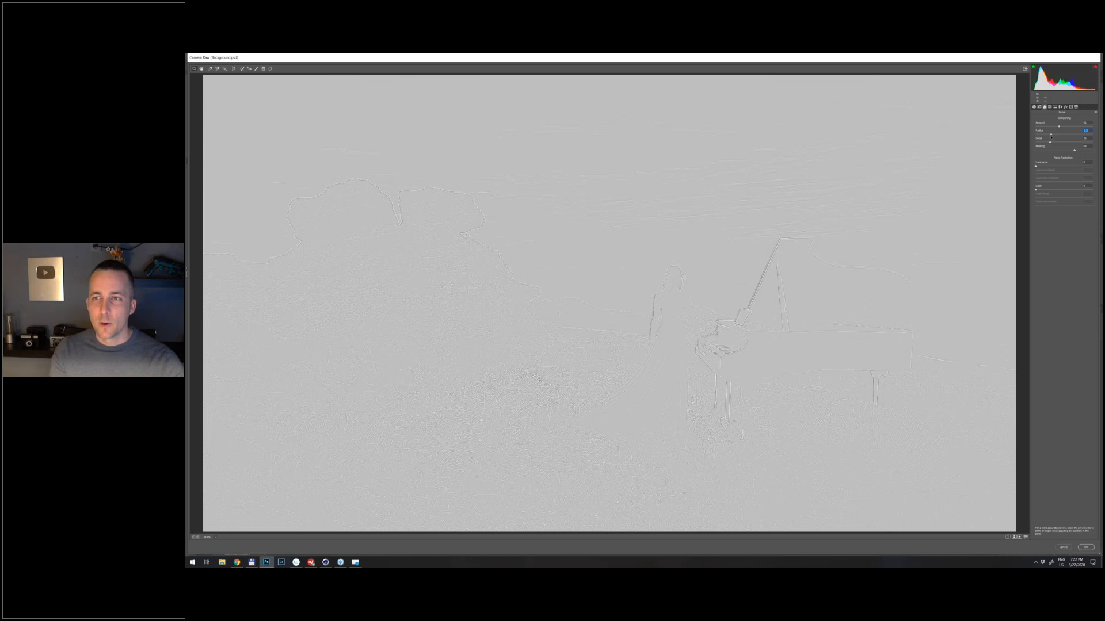
pyautogui.moveTo(1051, 136); pyautogui.dragTo(1090, 133)
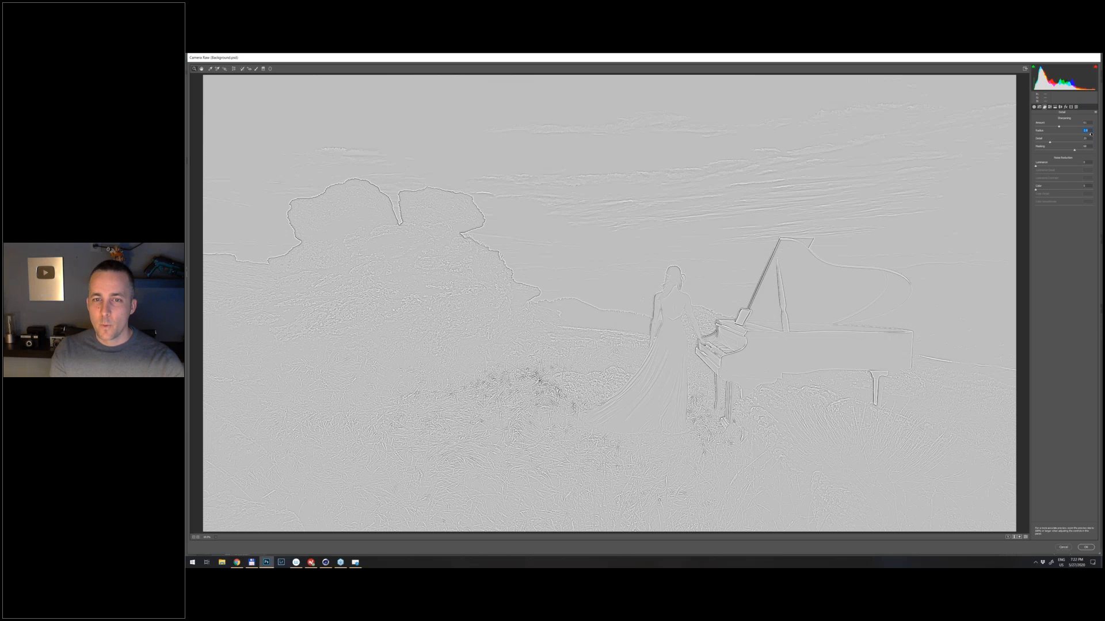
pyautogui.moveTo(1089, 134); pyautogui.dragTo(1046, 136)
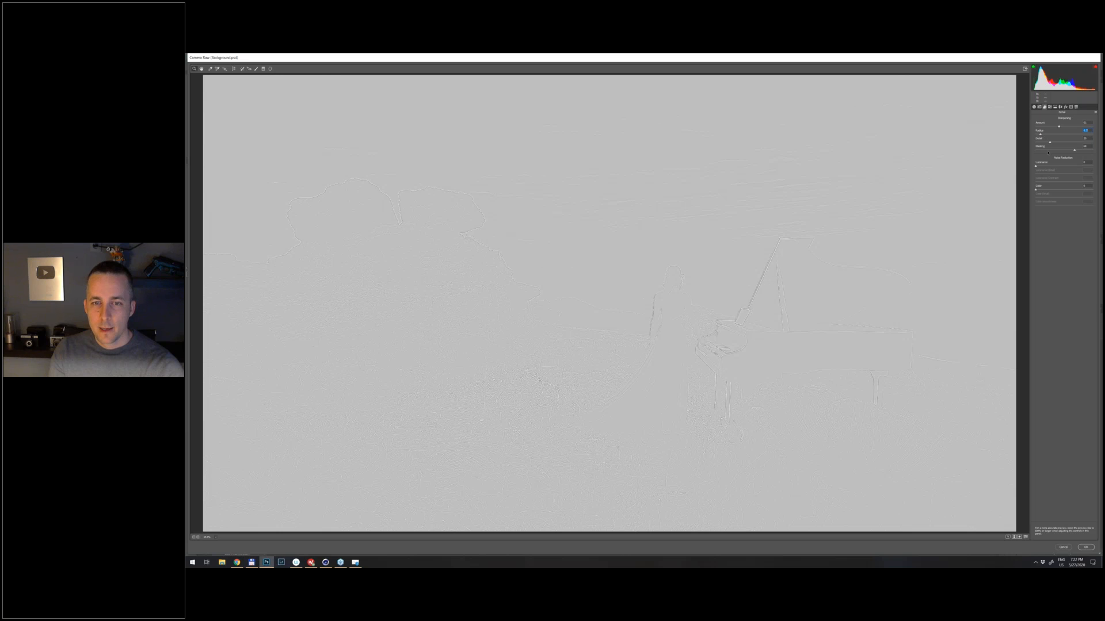
# - Compare the image with the Camera Raw preview off and on, and apply the filter to the Smart Object
pyautogui.press('p')
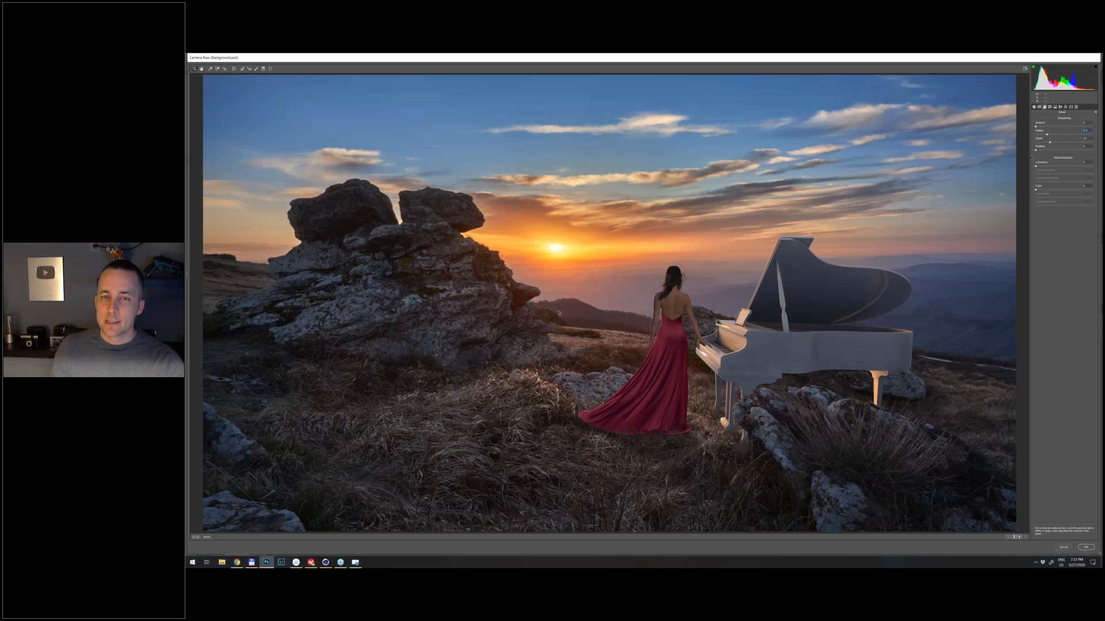
pyautogui.press('p')
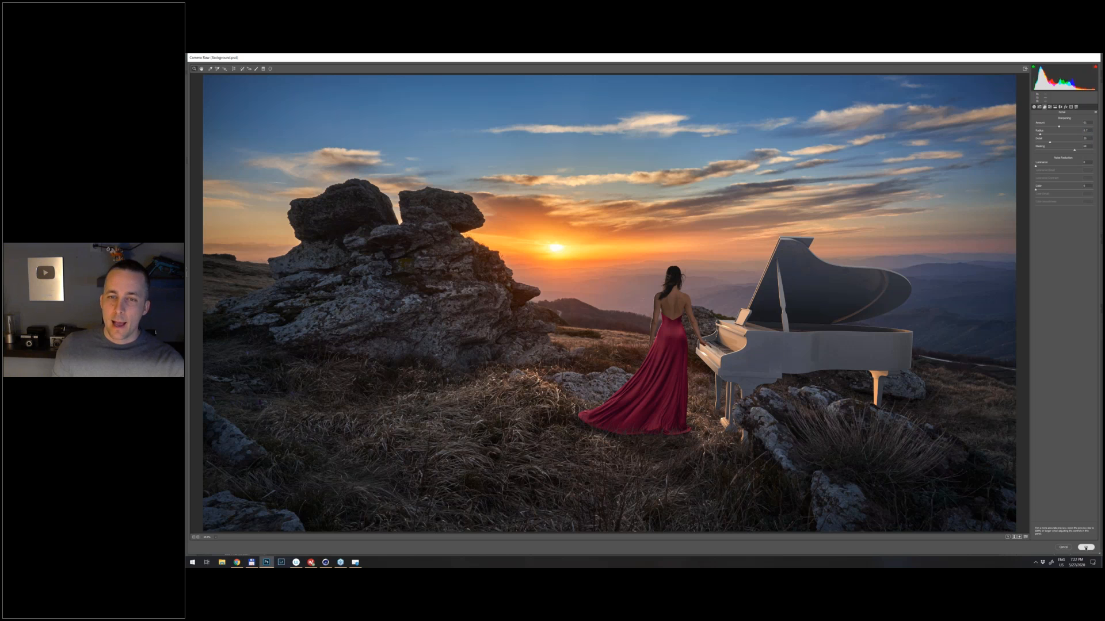
pyautogui.click(1085, 547)
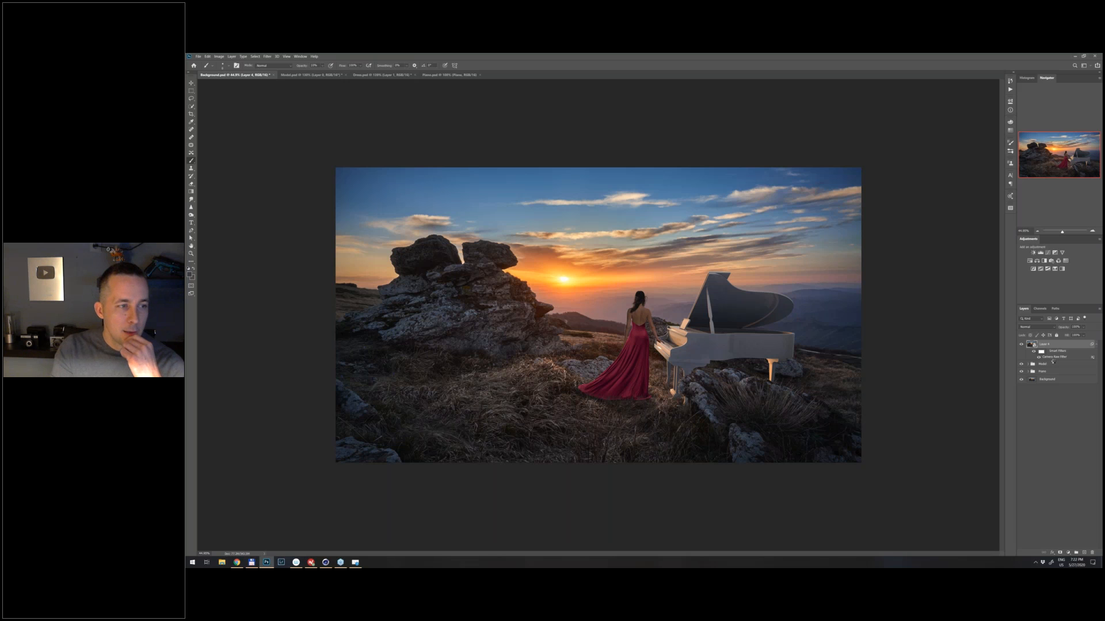
# - Reopen the Camera Raw smart filter, try a much warmer temperature on the image, and discard the change
pyautogui.doubleClick(1053, 358)
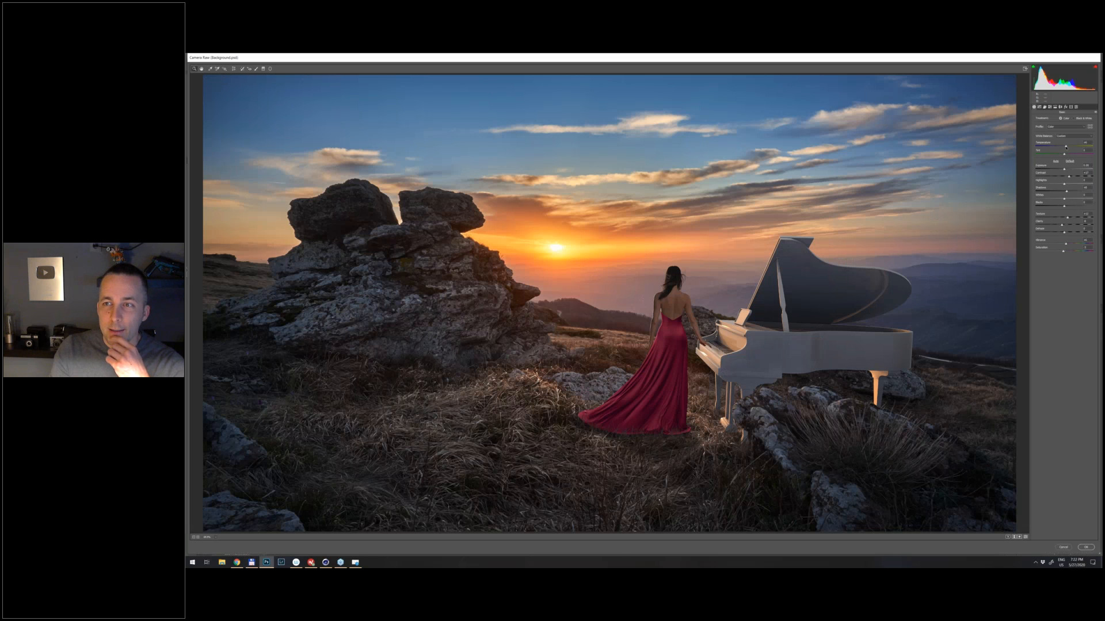
pyautogui.moveTo(1065, 147); pyautogui.dragTo(1069, 147)
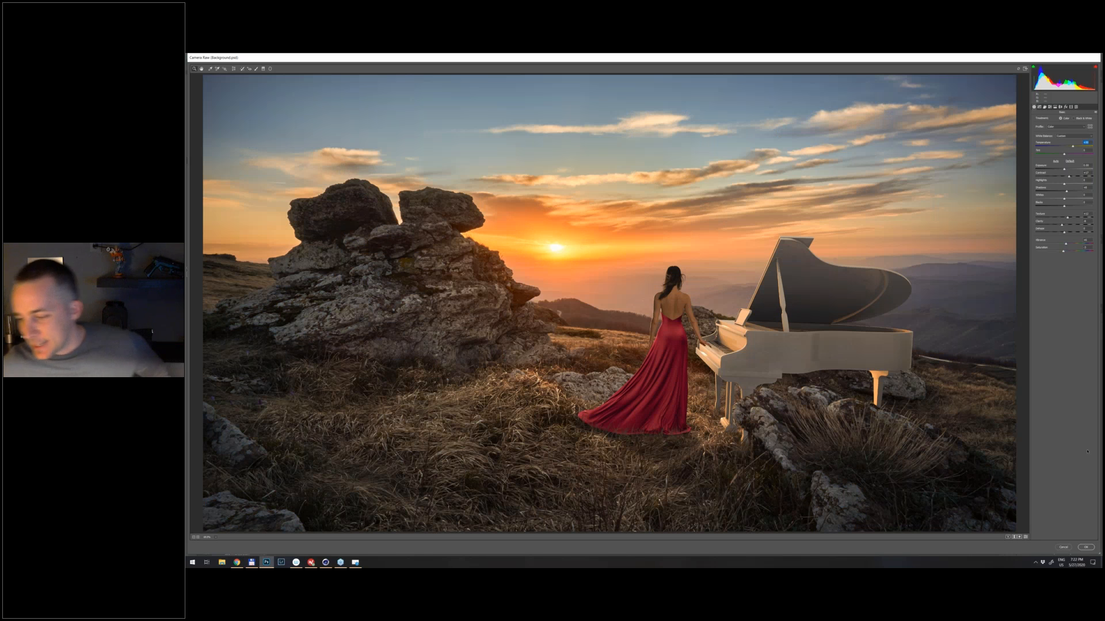
pyautogui.press('Escape')
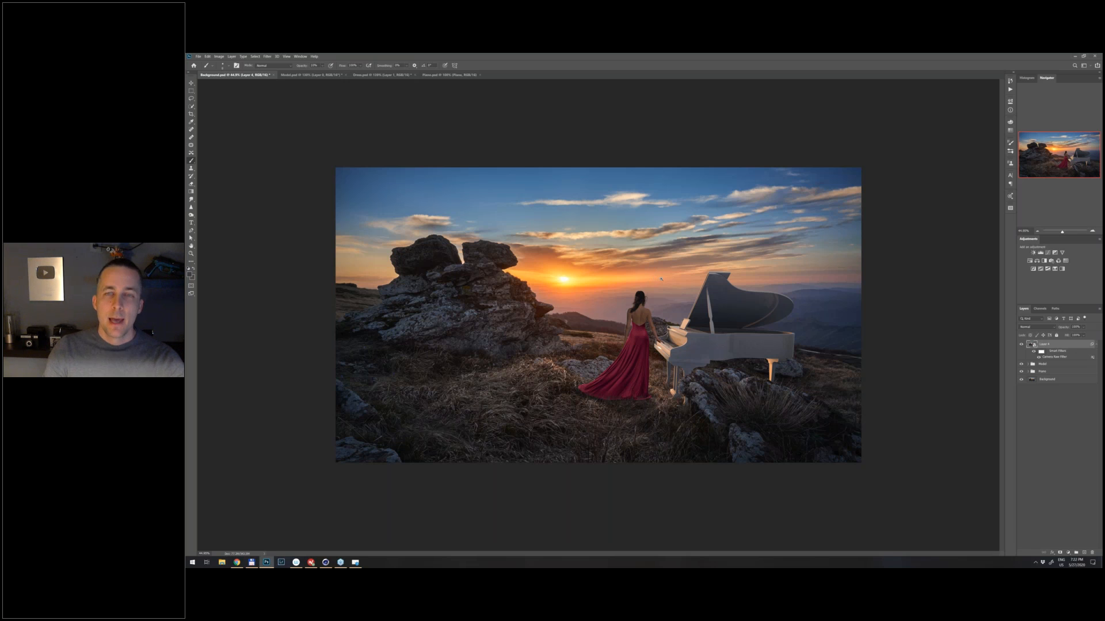
pyautogui.scroll(5, 661, 279)
pyautogui.scroll(-4, 663, 282)
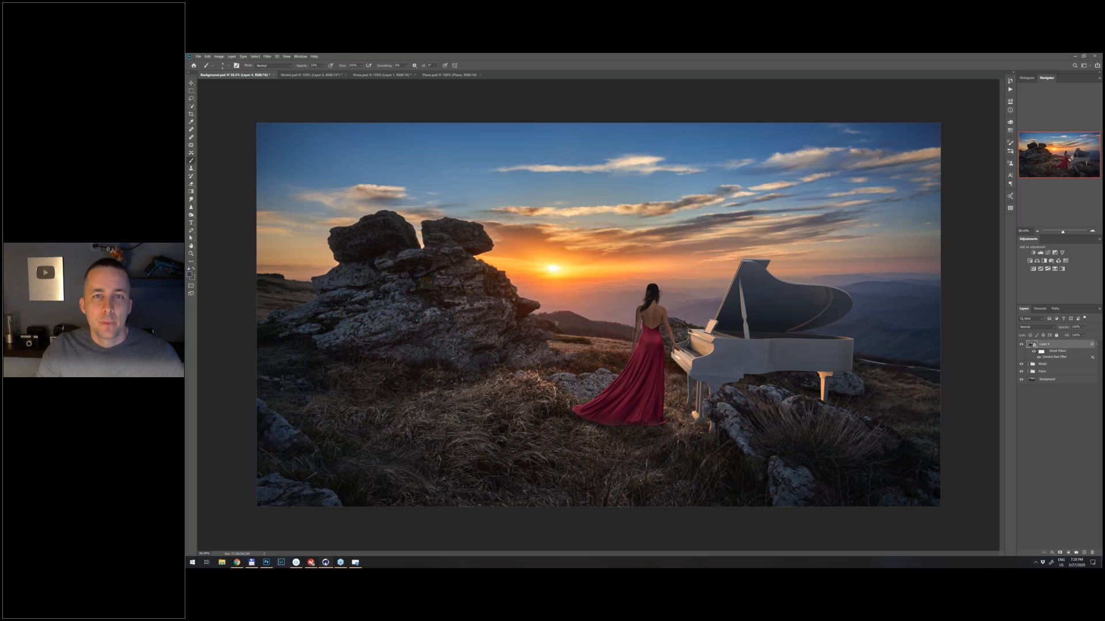
# - Switch to the Cinema 4D piano scene and on to the browser, showing the photography portfolio website in full screen
pyautogui.hotkey('alt', 'Tab')
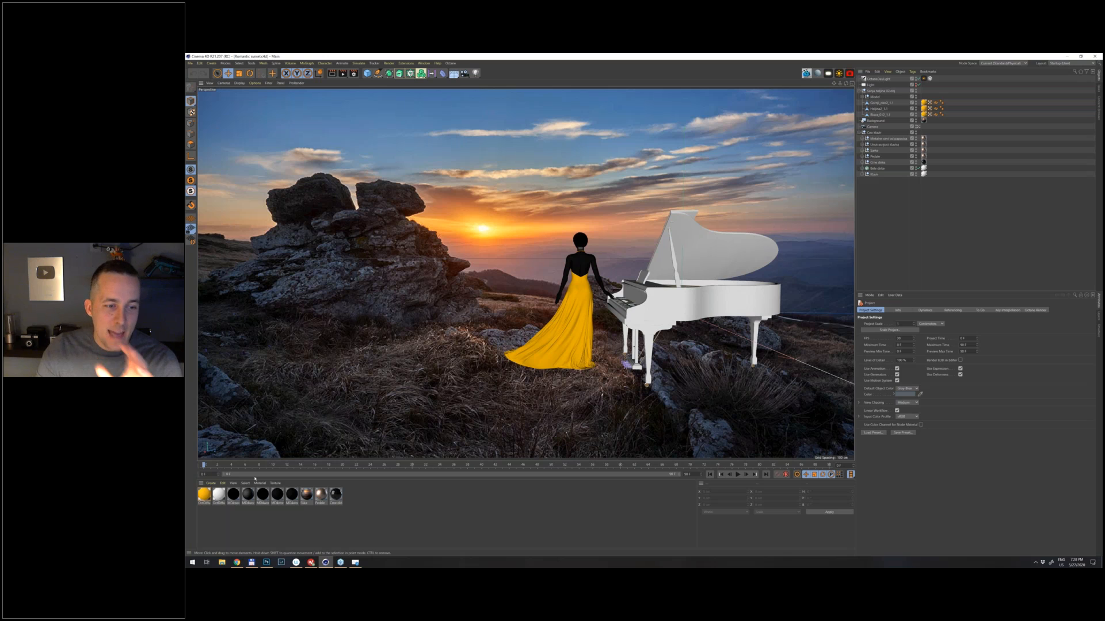
pyautogui.hotkey('alt', 'Tab')
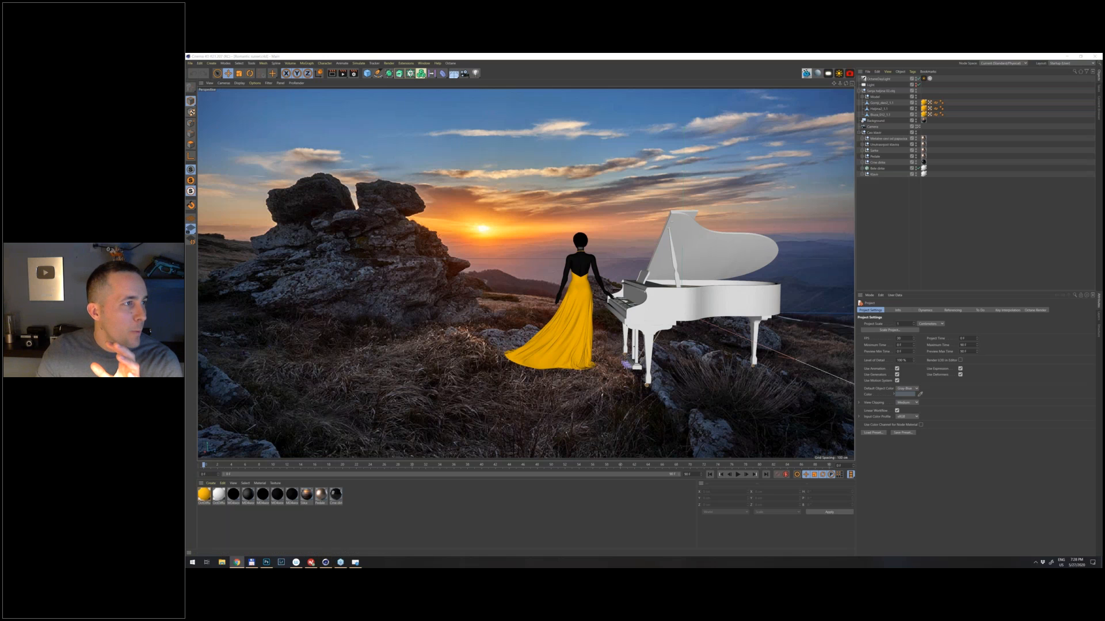
pyautogui.moveTo(270, 112); pyautogui.dragTo(853, 103)
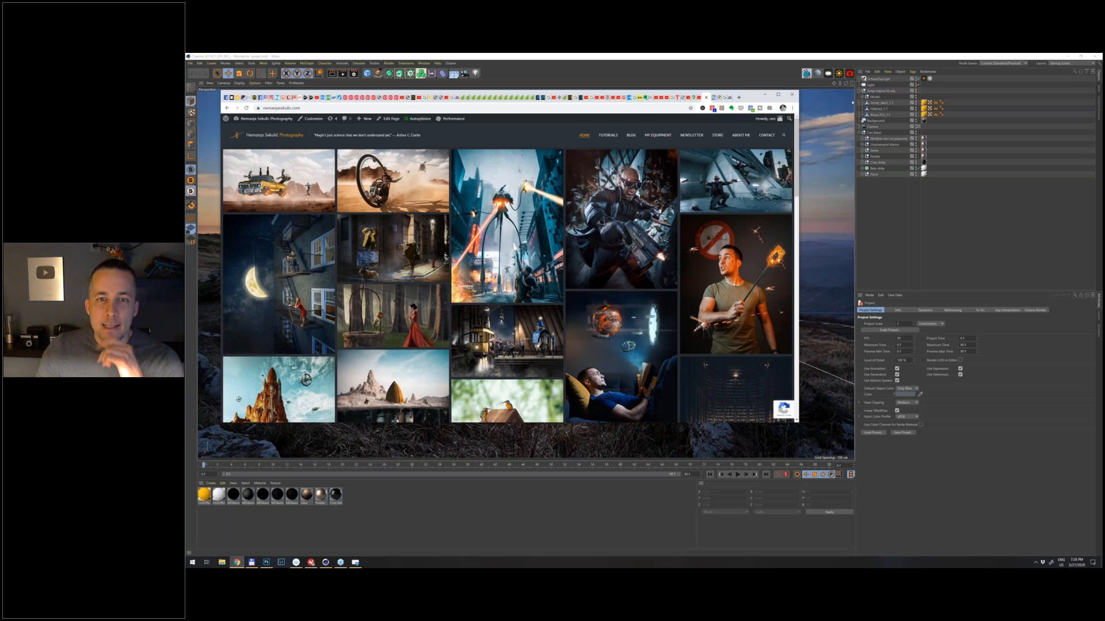
pyautogui.press('F11')
# - View the city tripod-machine composite and the forest well composite enlarged in the portfolio gallery, and switch back to Cinema 4D
pyautogui.click(677, 182)
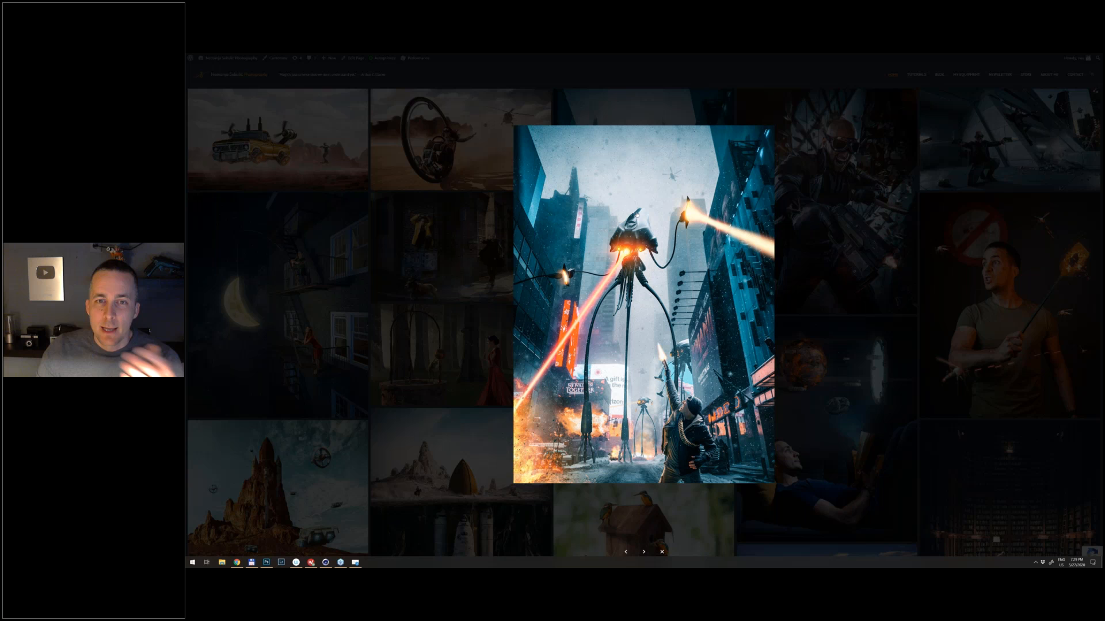
pyautogui.click(506, 202)
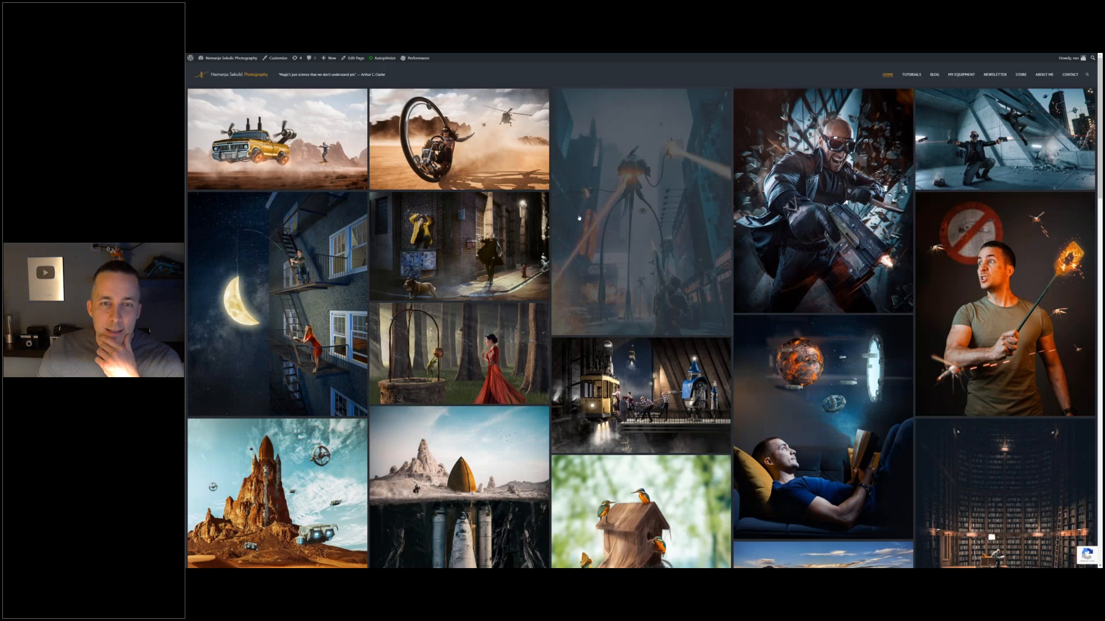
pyautogui.click(579, 217)
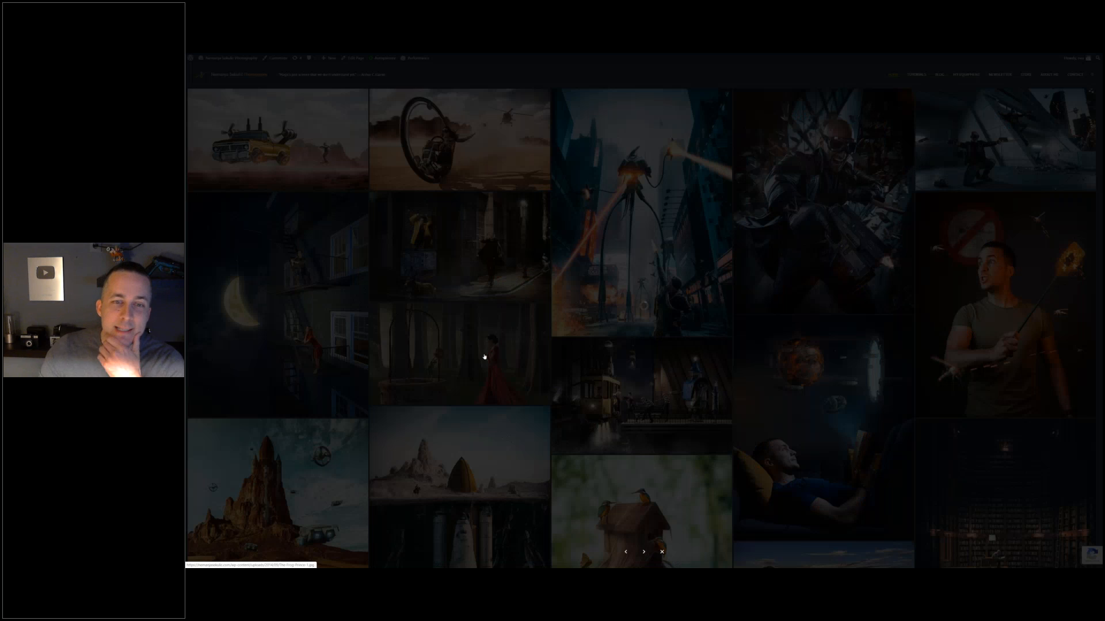
pyautogui.click(484, 356)
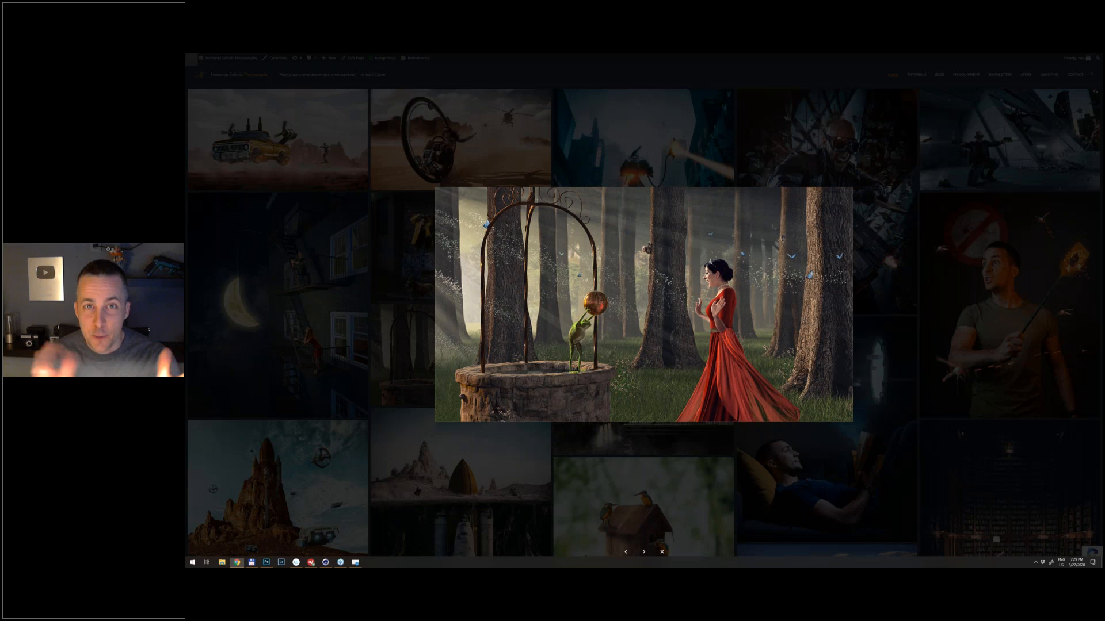
pyautogui.hotkey('alt', 'Tab')
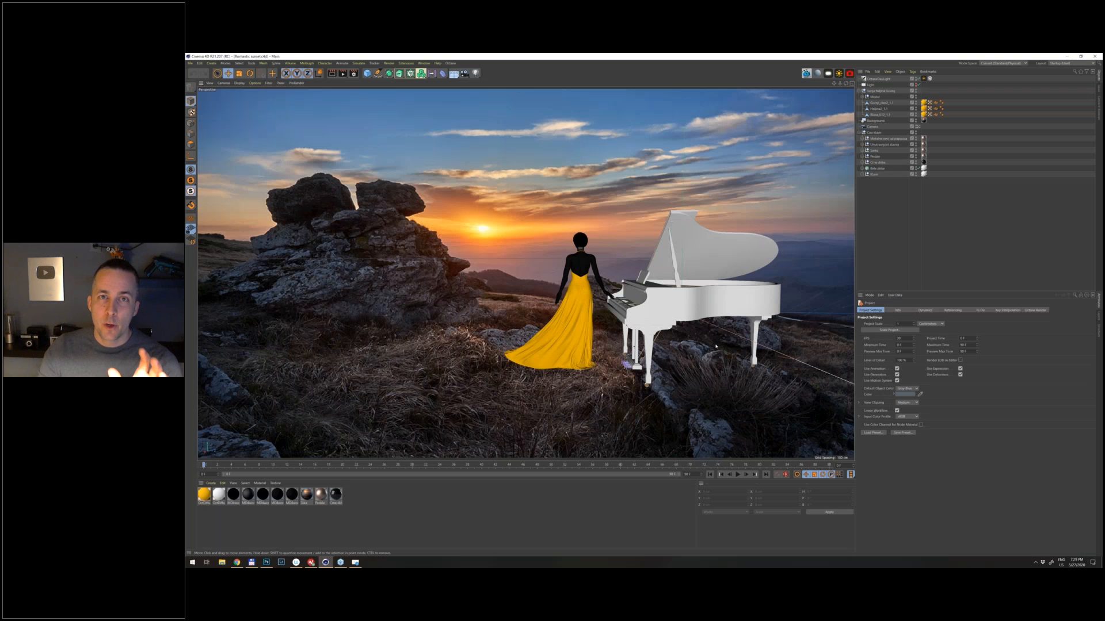
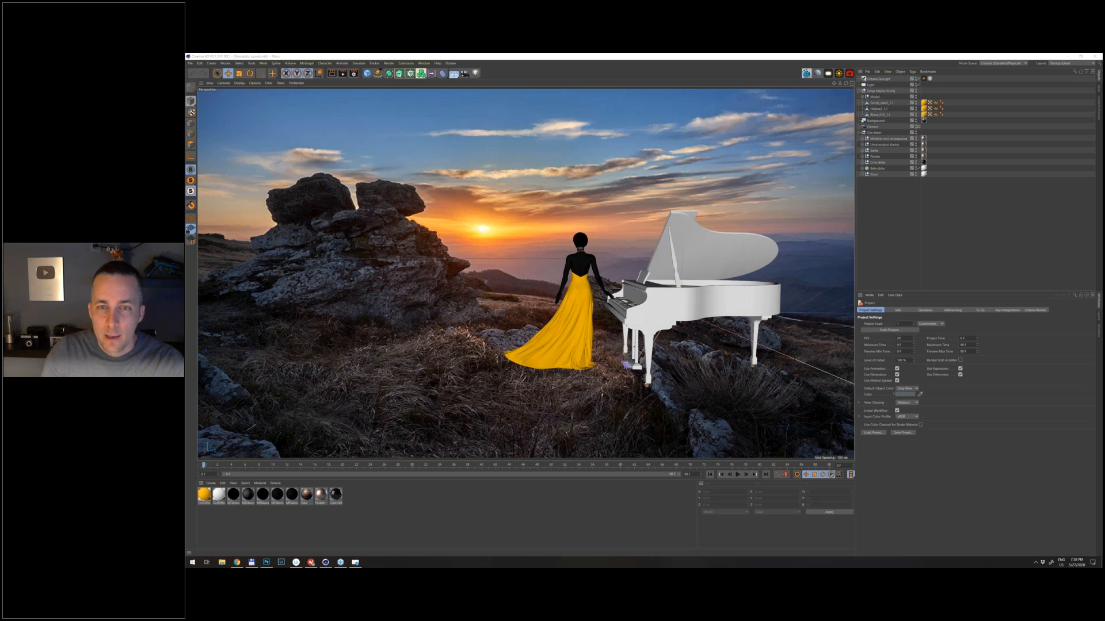
# - Switch to the Photoshop sunset composite and paint a dark blob at full opacity on a new layer, in the sky above the piano
pyautogui.hotkey('alt', 'Tab')
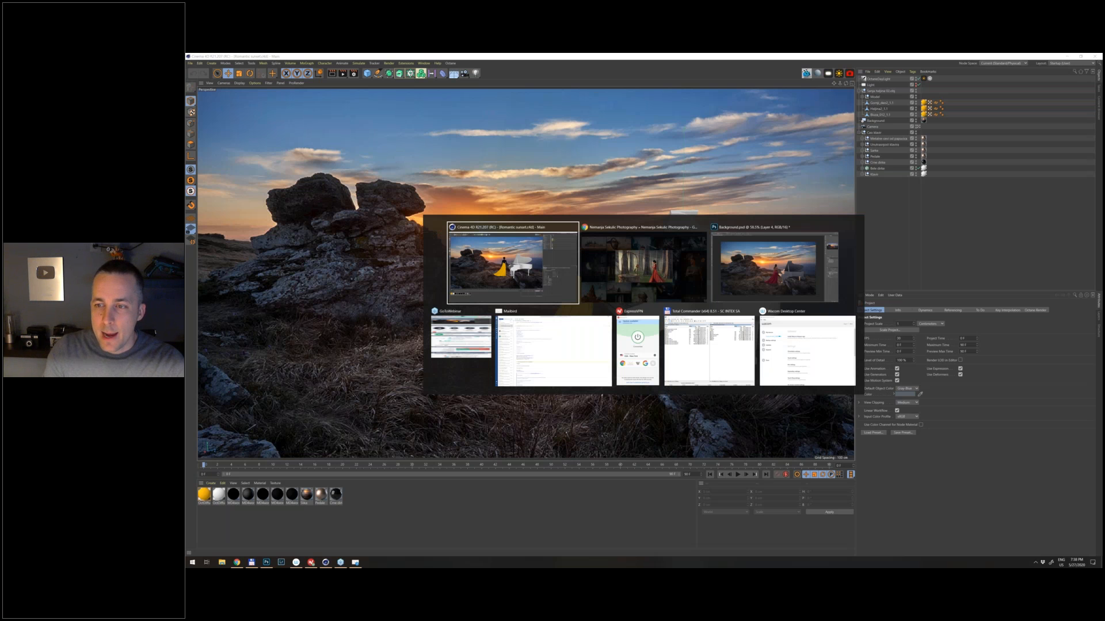
pyautogui.hotkey('alt', 'Tab')
pyautogui.hotkey('alt', 'Tab')
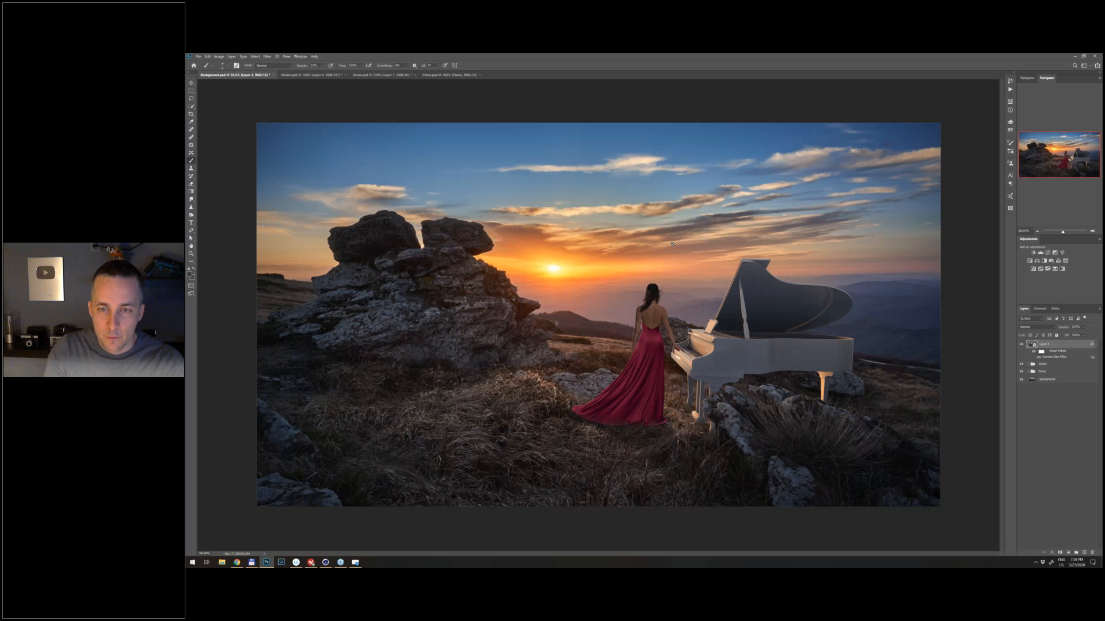
pyautogui.press(']')
pyautogui.press(']')
pyautogui.press(']')
pyautogui.press(']')
pyautogui.press(']')
pyautogui.press(']')
pyautogui.press(']')
pyautogui.press(']')
pyautogui.press(']')
pyautogui.press(']')
pyautogui.press(']')
pyautogui.press(']')
pyautogui.press(']')
pyautogui.press(']')
pyautogui.press(']')
pyautogui.press(']')
pyautogui.press(']')
pyautogui.press(']')
pyautogui.press(']')
pyautogui.press('0')
pyautogui.moveTo(701, 245)
pyautogui.mouseDown()
pyautogui.moveTo(734, 234)
pyautogui.moveTo(716, 272)
pyautogui.moveTo(687, 276)
pyautogui.moveTo(720, 232)
pyautogui.moveTo(755, 244)
pyautogui.mouseUp()
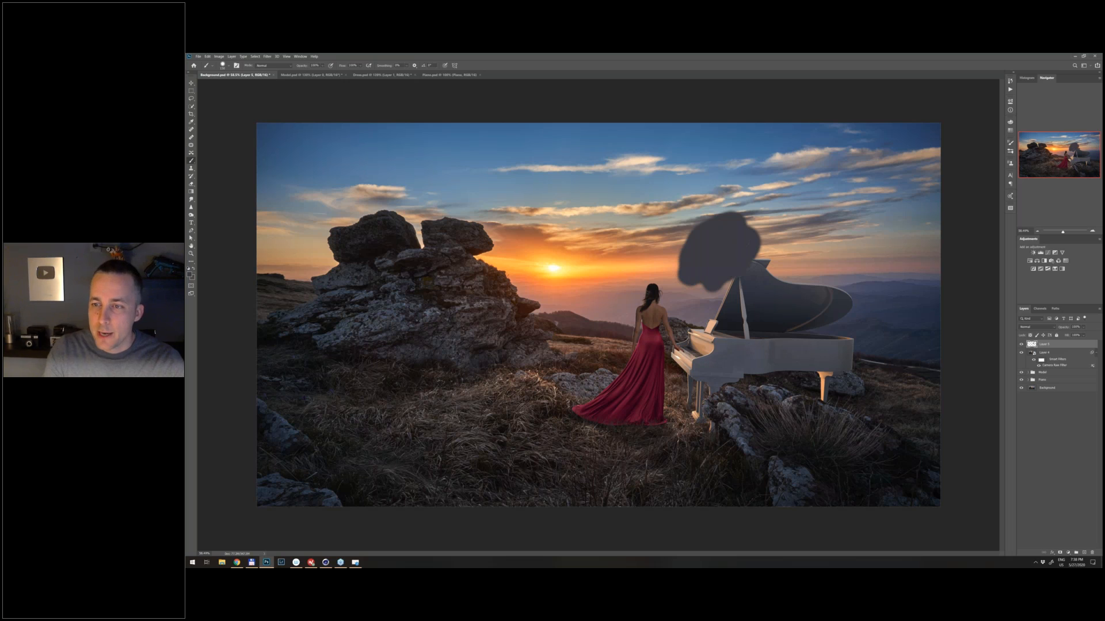
# - Add a layer mask to the painted blob's layer and mask out a round hole in the blob's middle
pyautogui.click(1060, 553)
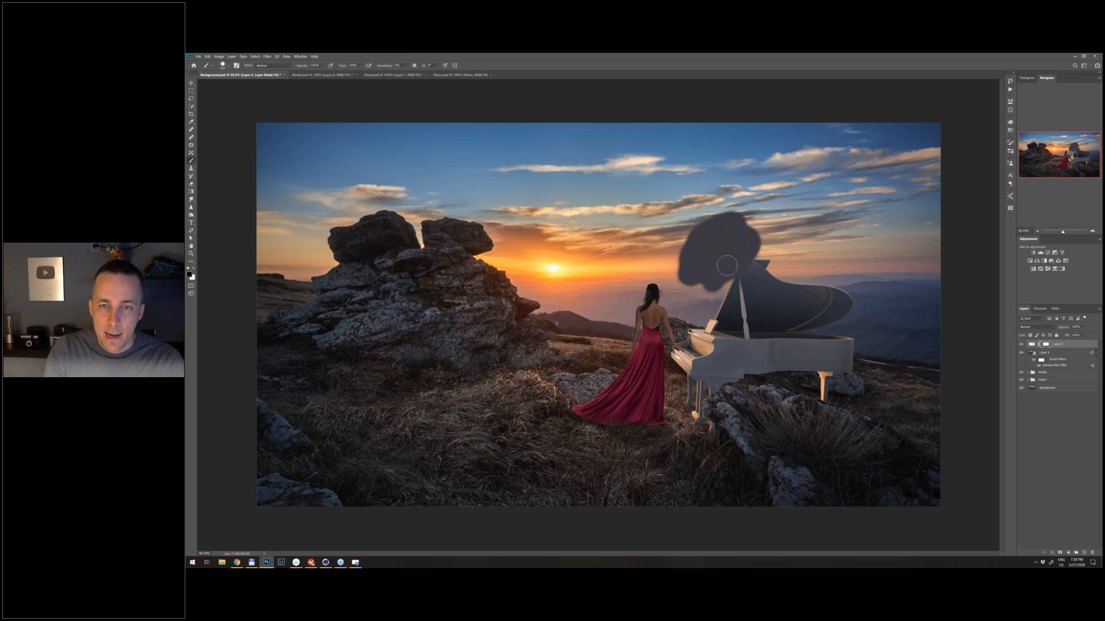
pyautogui.rightClick(714, 253)
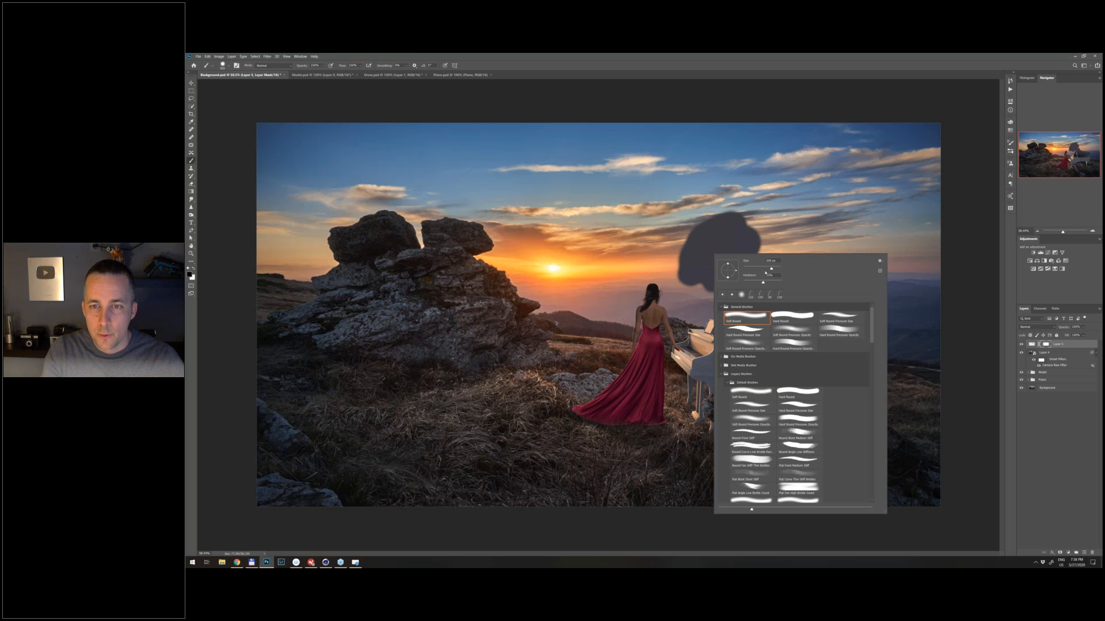
pyautogui.press('Return')
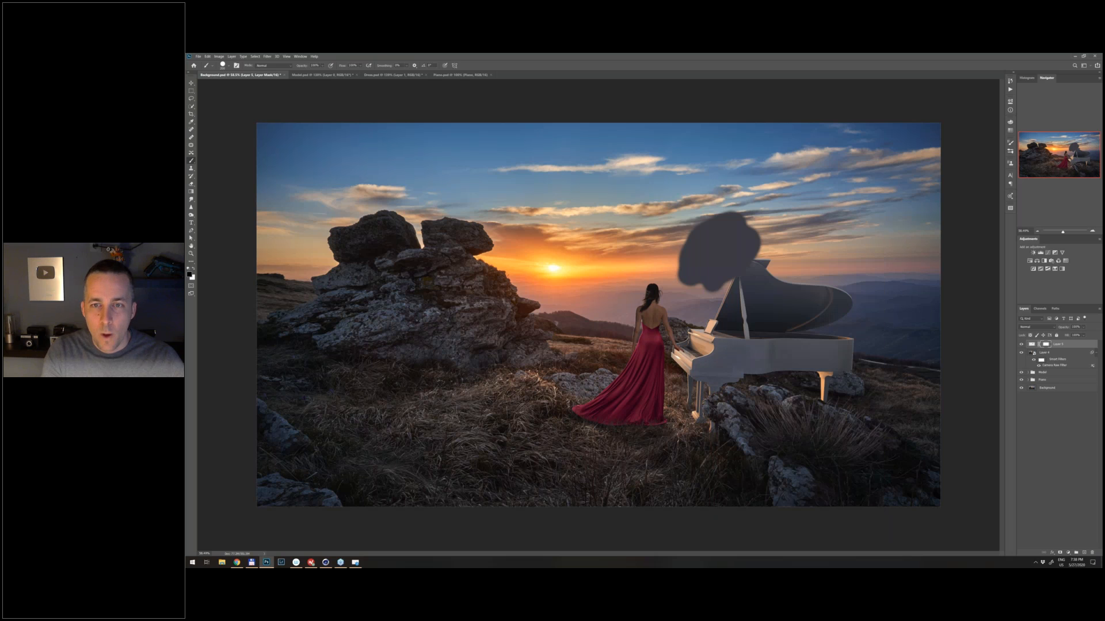
pyautogui.click(717, 249)
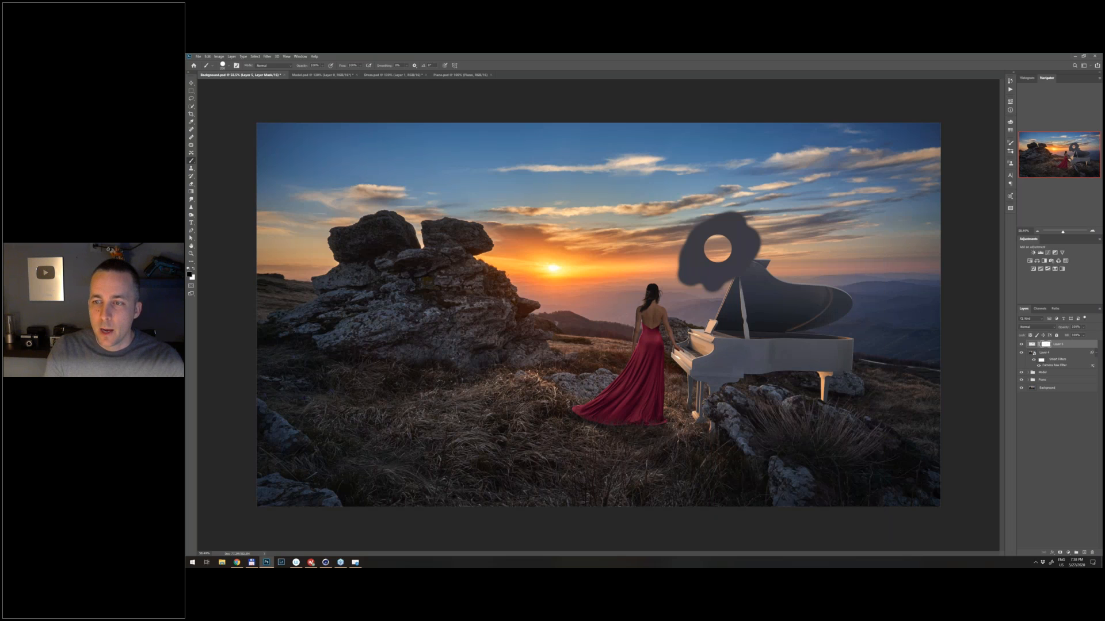
# - Move the blob layer's content with its linked mask higher in the sky, and select the layer mask
pyautogui.click(1031, 344)
pyautogui.press('v')
pyautogui.moveTo(718, 282)
pyautogui.mouseDown()
pyautogui.moveTo(789, 275)
pyautogui.moveTo(754, 307)
pyautogui.moveTo(667, 321)
pyautogui.moveTo(733, 272)
pyautogui.moveTo(719, 266)
pyautogui.mouseUp()
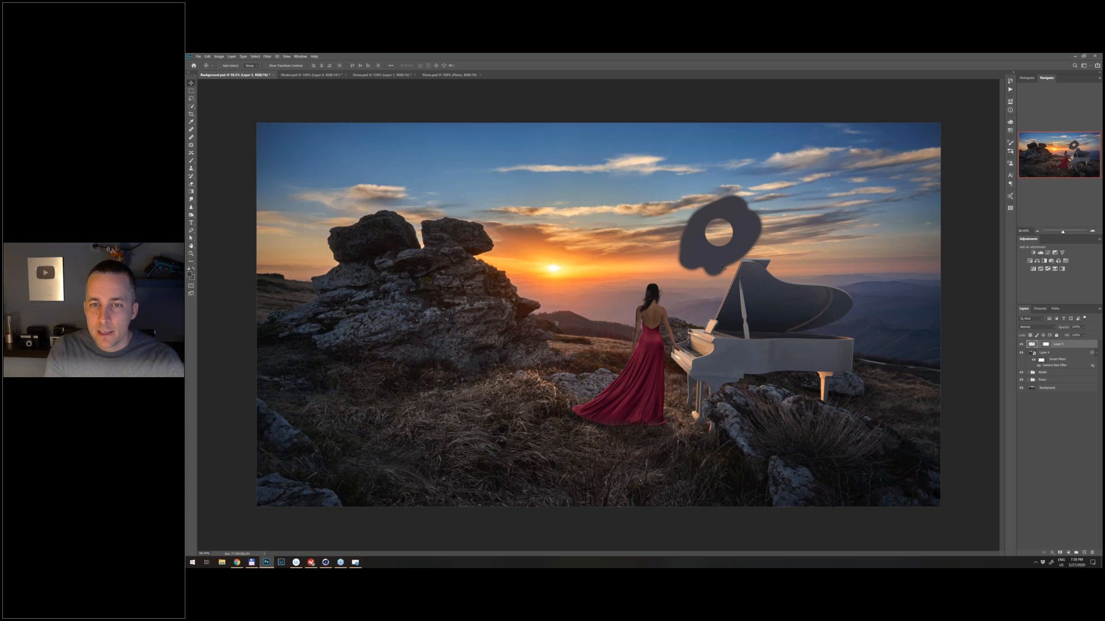
pyautogui.moveTo(721, 266); pyautogui.dragTo(712, 244)
pyautogui.click(1046, 345)
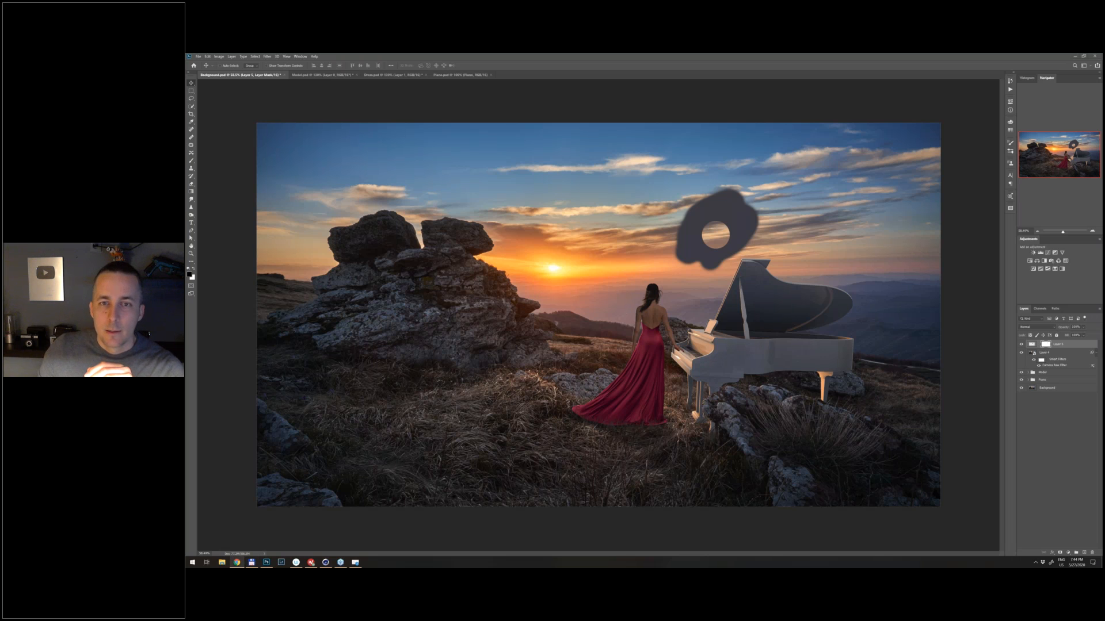
# - Switch to the browser's portfolio gallery, close the enlarged forest well image and view the black-and-white Batman composite enlarged
pyautogui.click(237, 562)
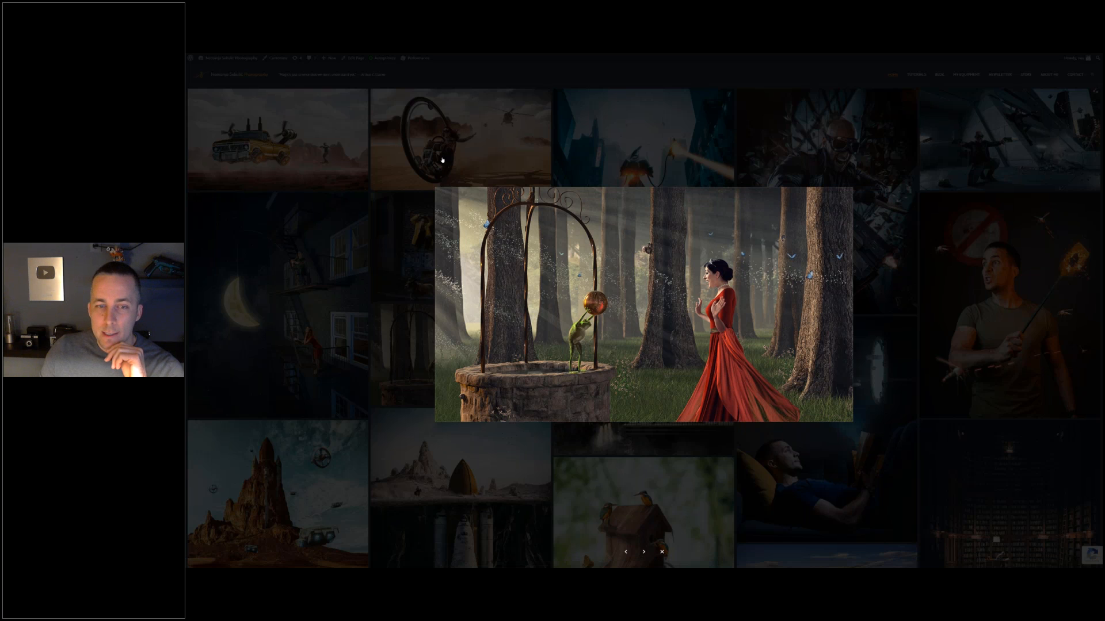
pyautogui.click(442, 160)
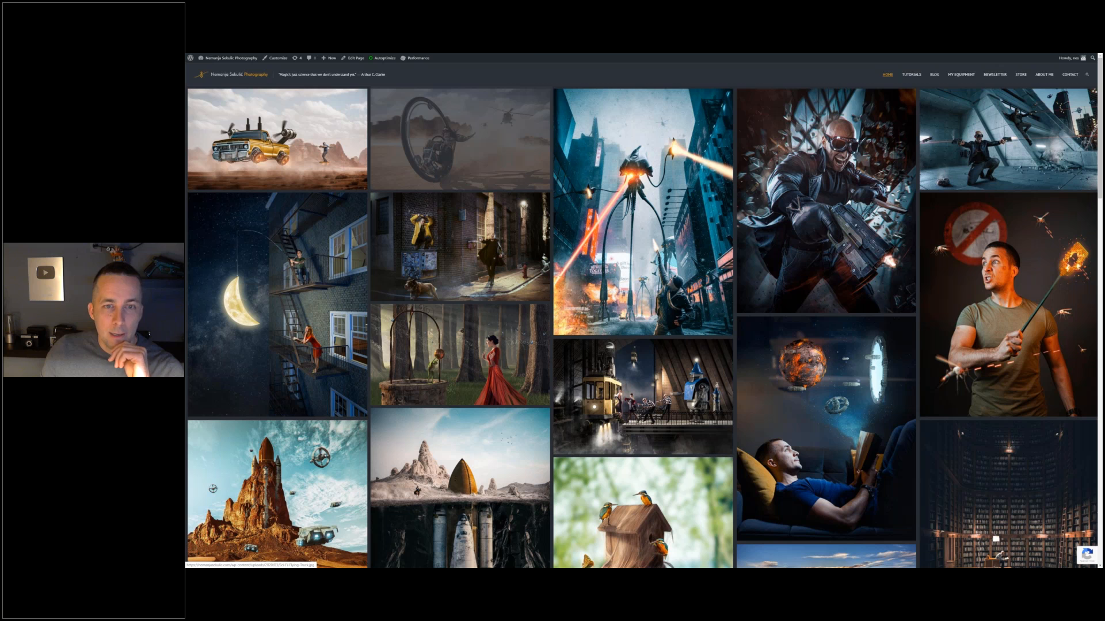
pyautogui.scroll(-5, 388, 221)
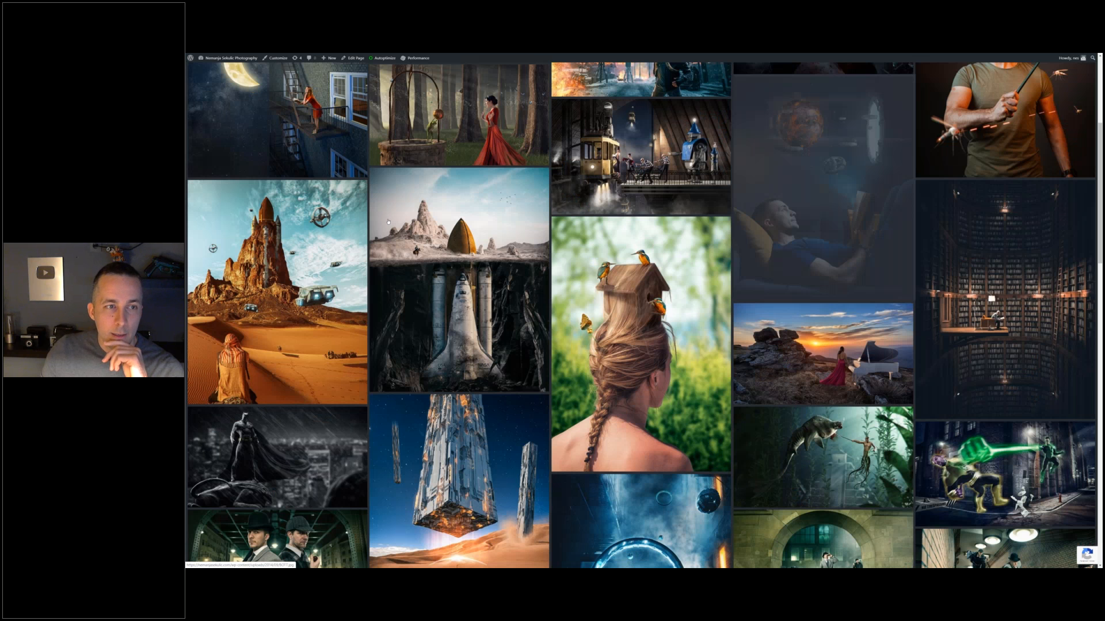
pyautogui.click(218, 217)
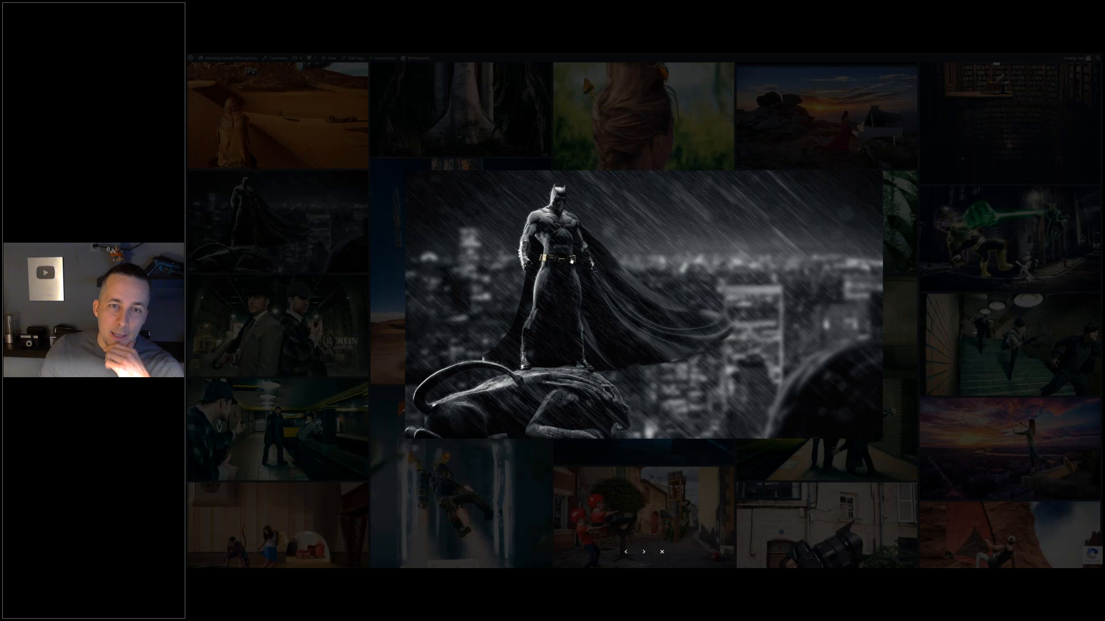
pyautogui.click(968, 251)
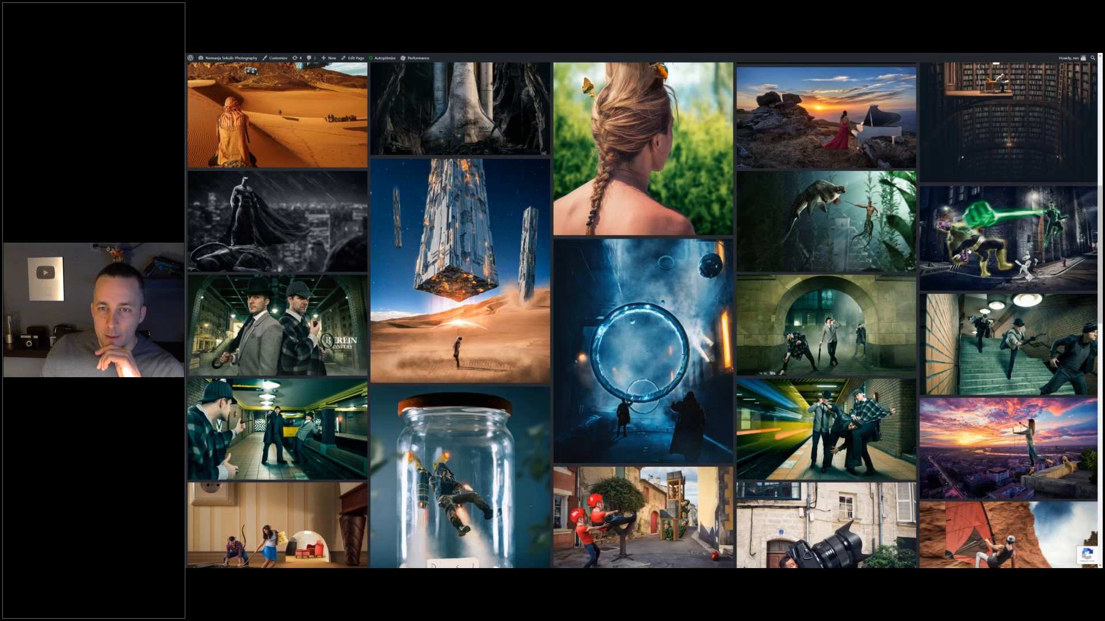
# - View the green-fist superhero alley composite and the underwater sea-creature composite enlarged in the gallery
pyautogui.click(968, 252)
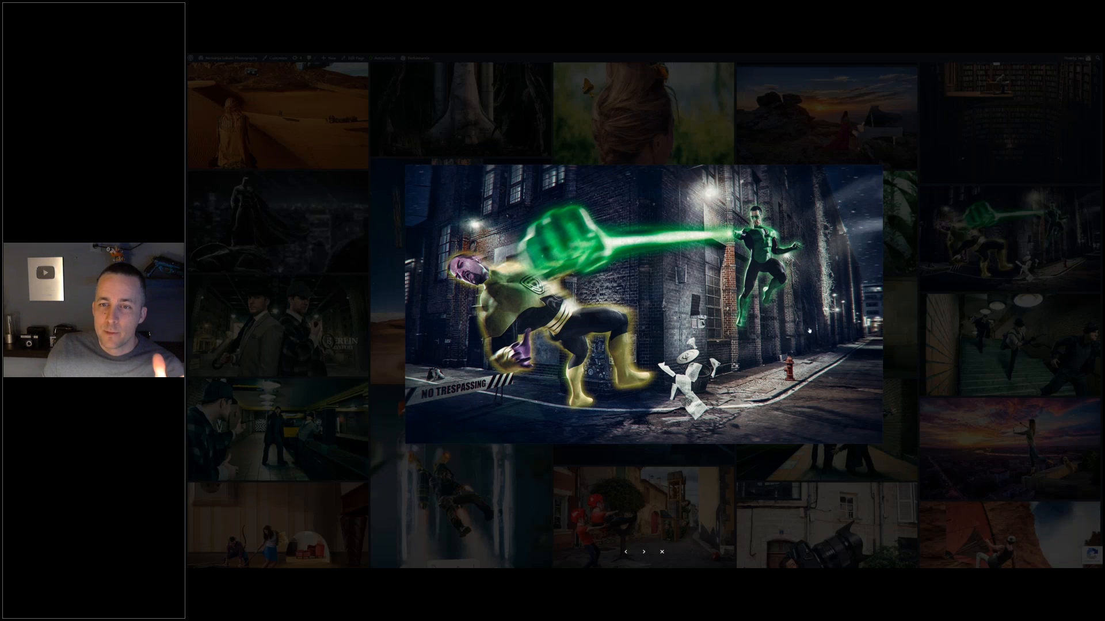
pyautogui.click(908, 328)
pyautogui.click(823, 224)
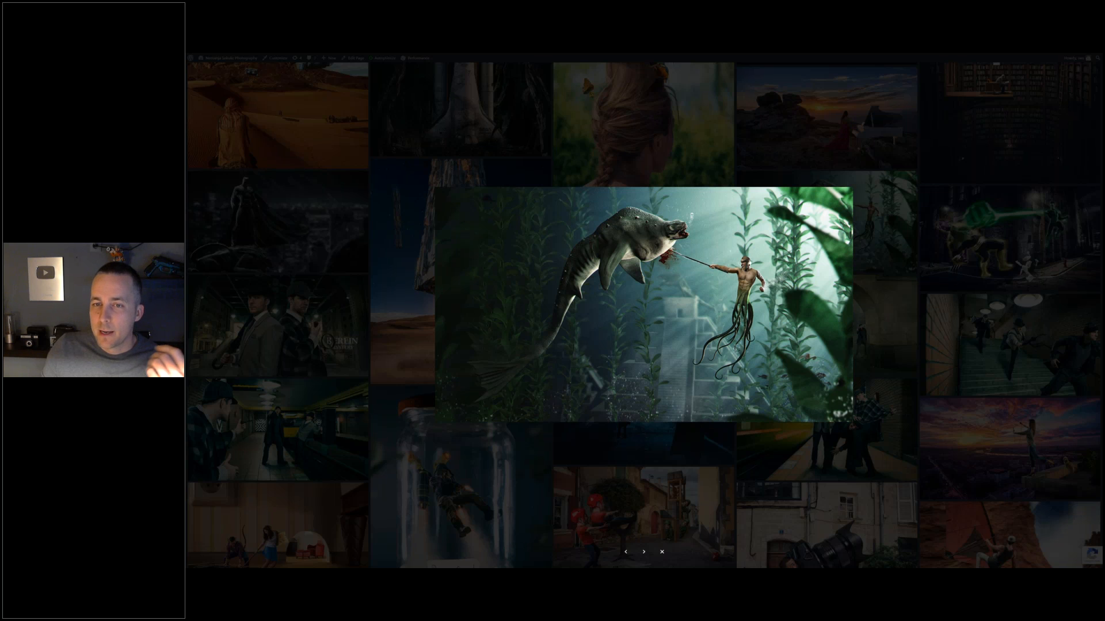
pyautogui.click(766, 171)
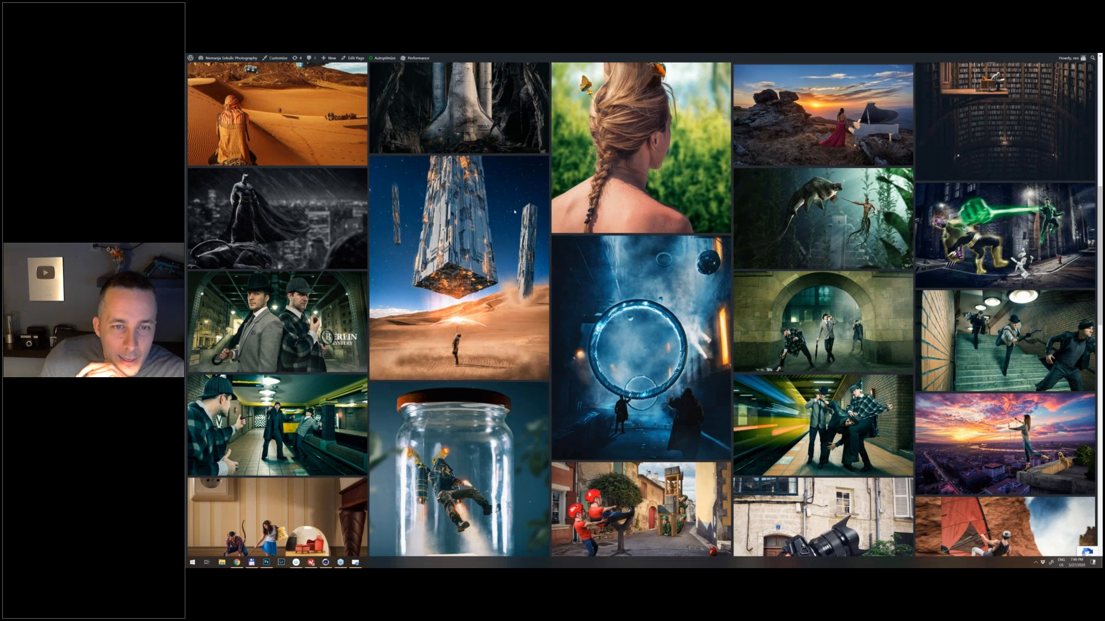
# - Return to the start of the gallery and view the crescent moon and fire-escape composite enlarged
pyautogui.scroll(8, 744, 239)
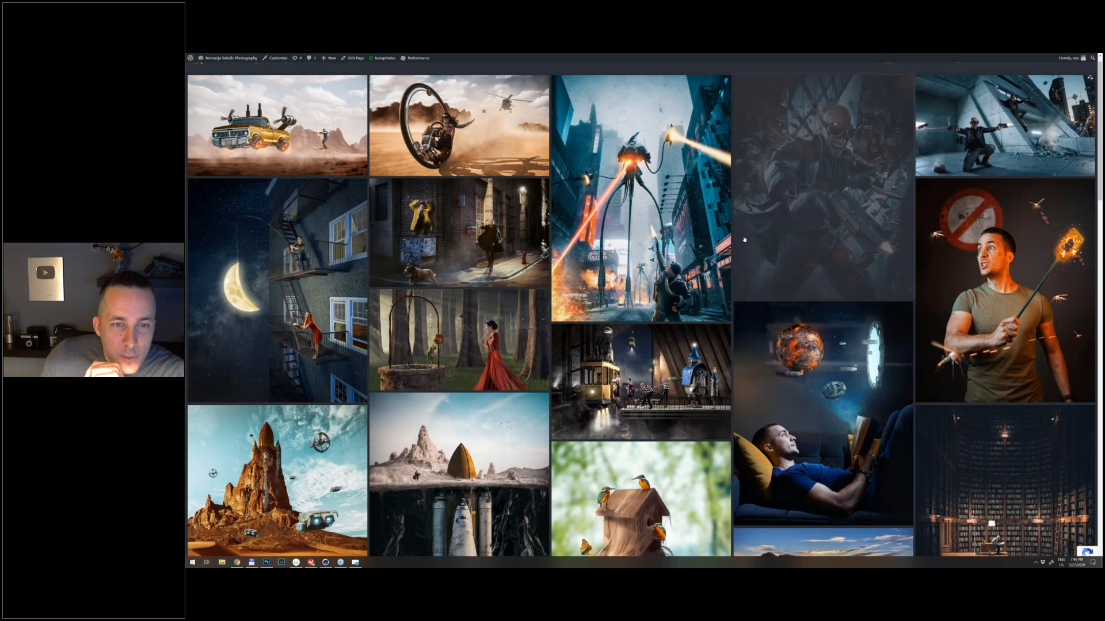
pyautogui.scroll(1, 744, 239)
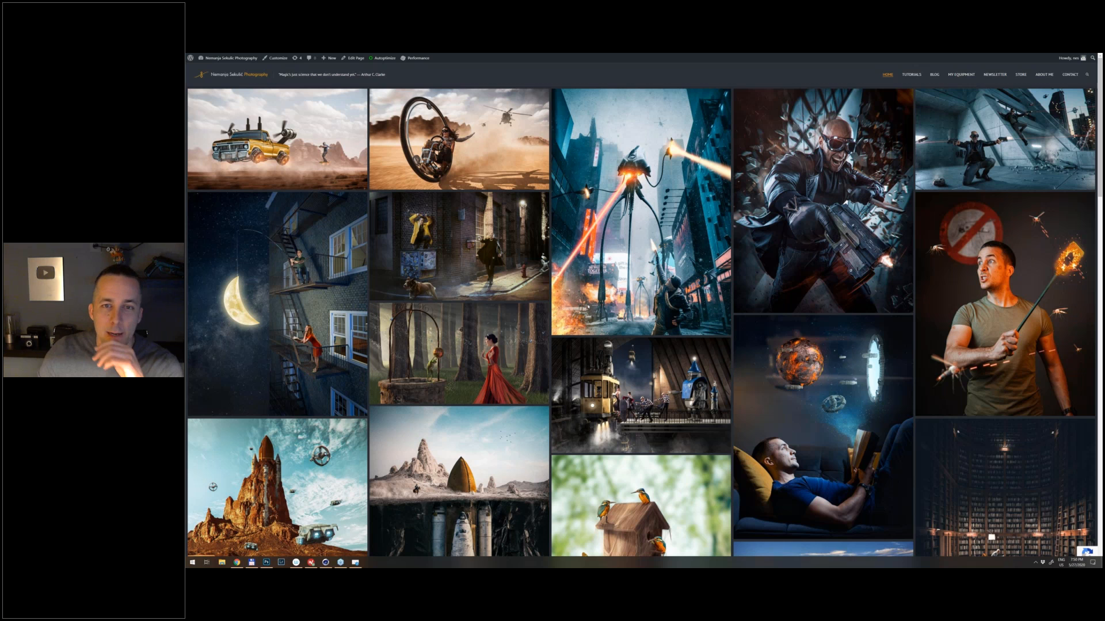
pyautogui.click(636, 172)
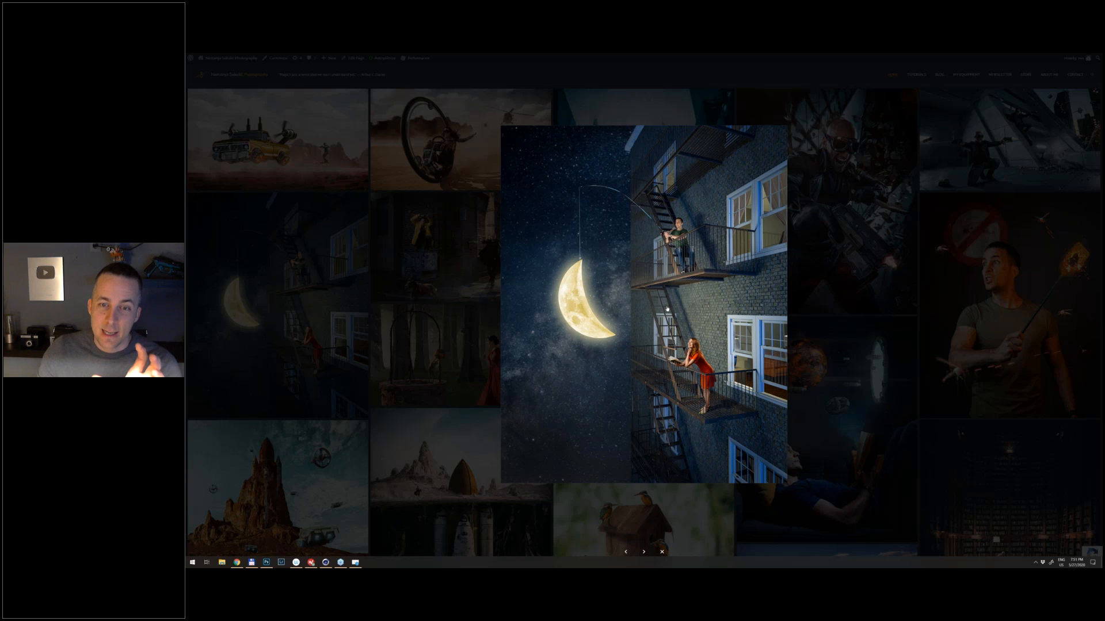
pyautogui.click(495, 318)
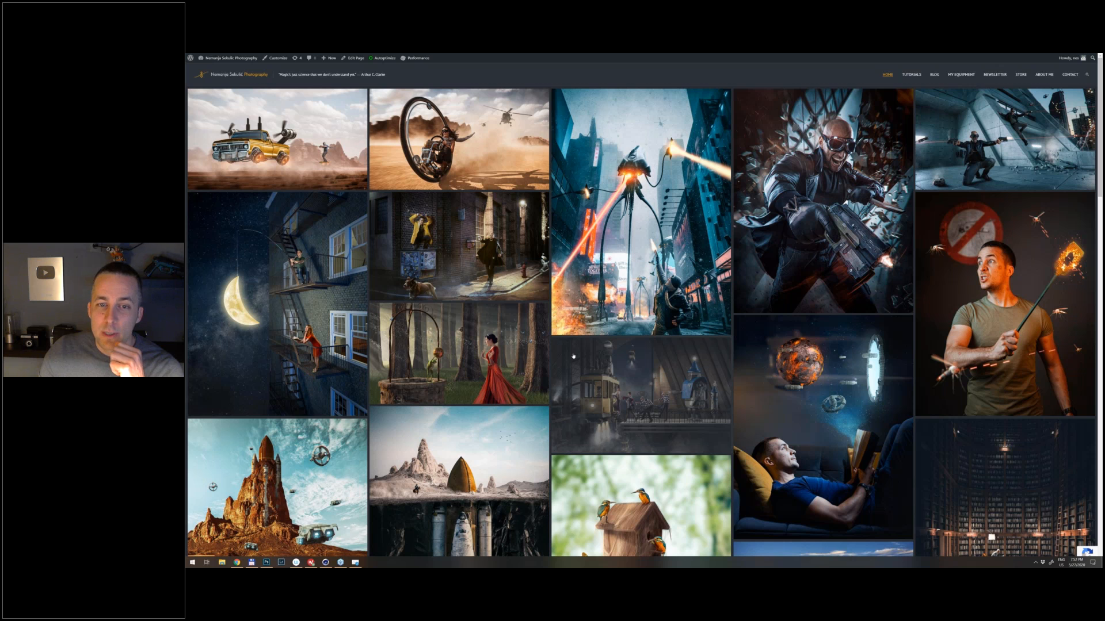
# - View the composite of the braided woman with a birdhouse hairdo enlarged, and return to the gallery
pyautogui.scroll(-3, 573, 356)
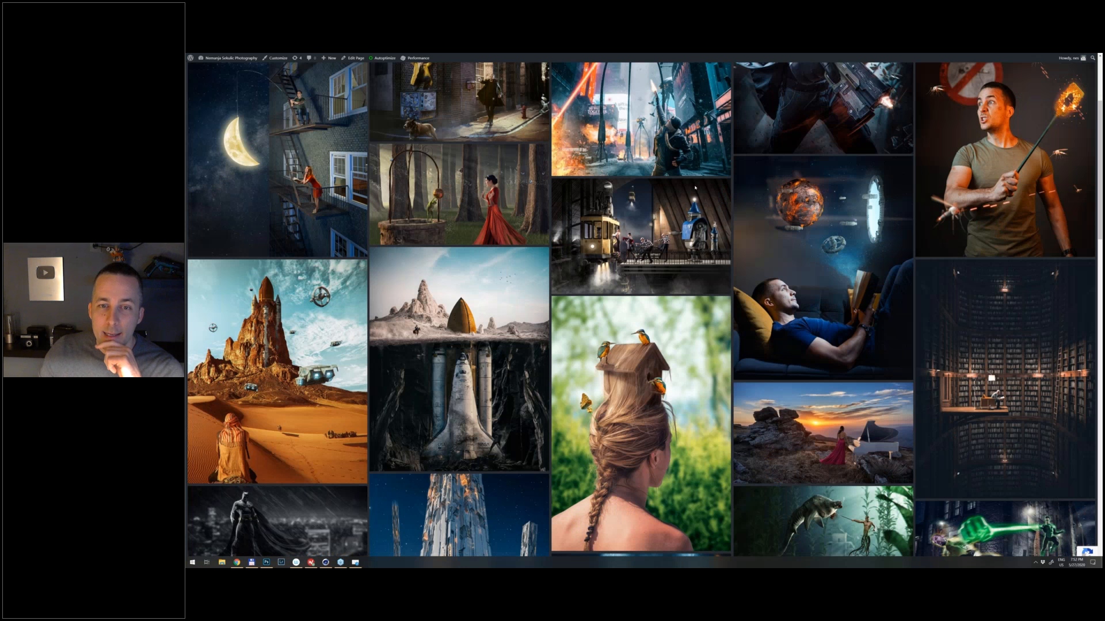
pyautogui.scroll(-2, 644, 344)
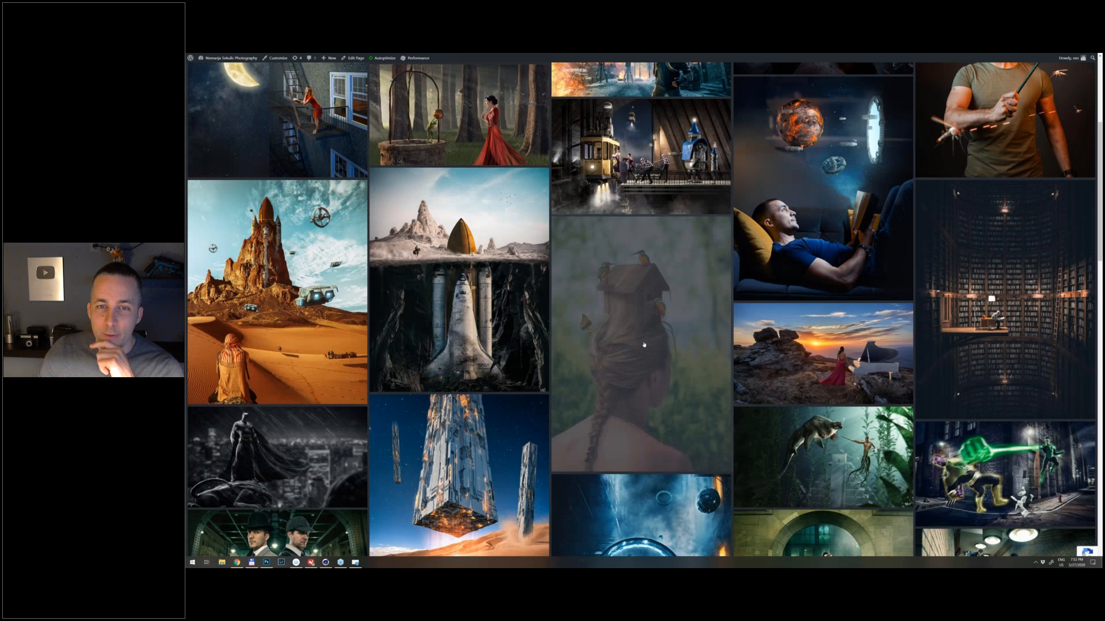
pyautogui.click(644, 344)
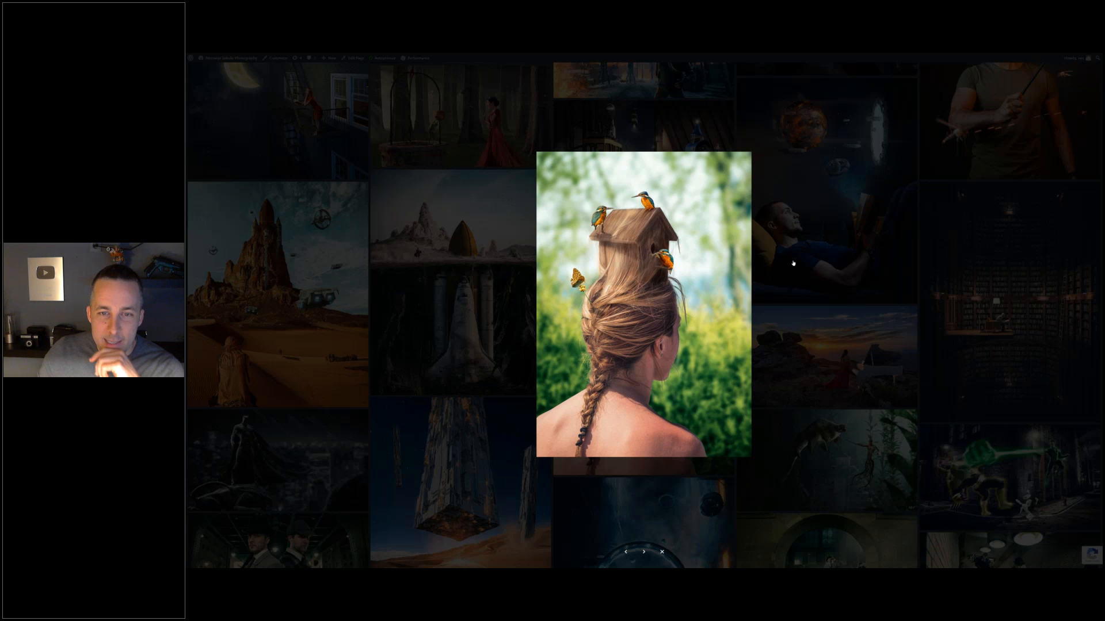
pyautogui.click(793, 262)
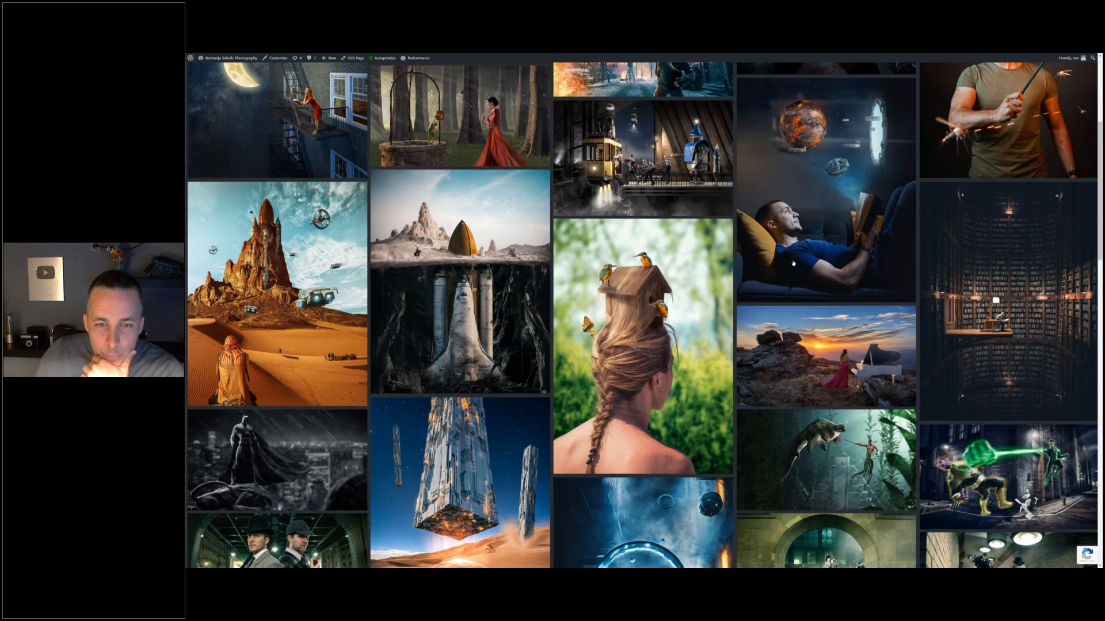